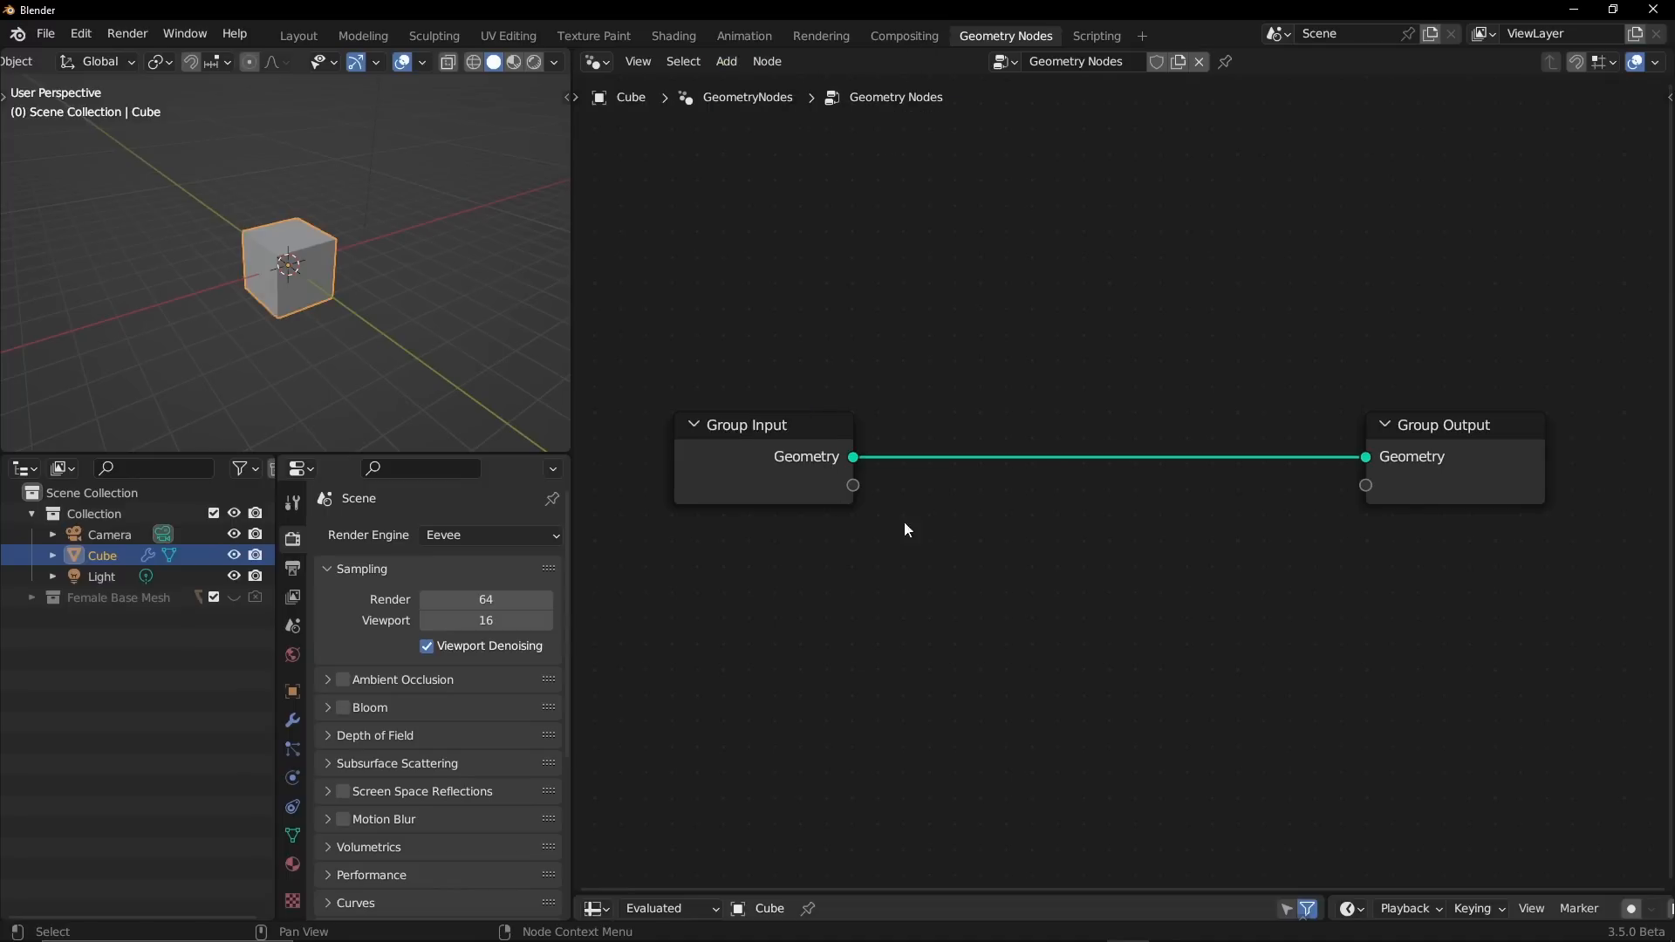
- Add an Attribute Statistic node and place it in the empty space below the Group Input node
{"action": "scroll", "coordinate": [977, 594], "scroll_direction": "up", "scroll_amount": 2}
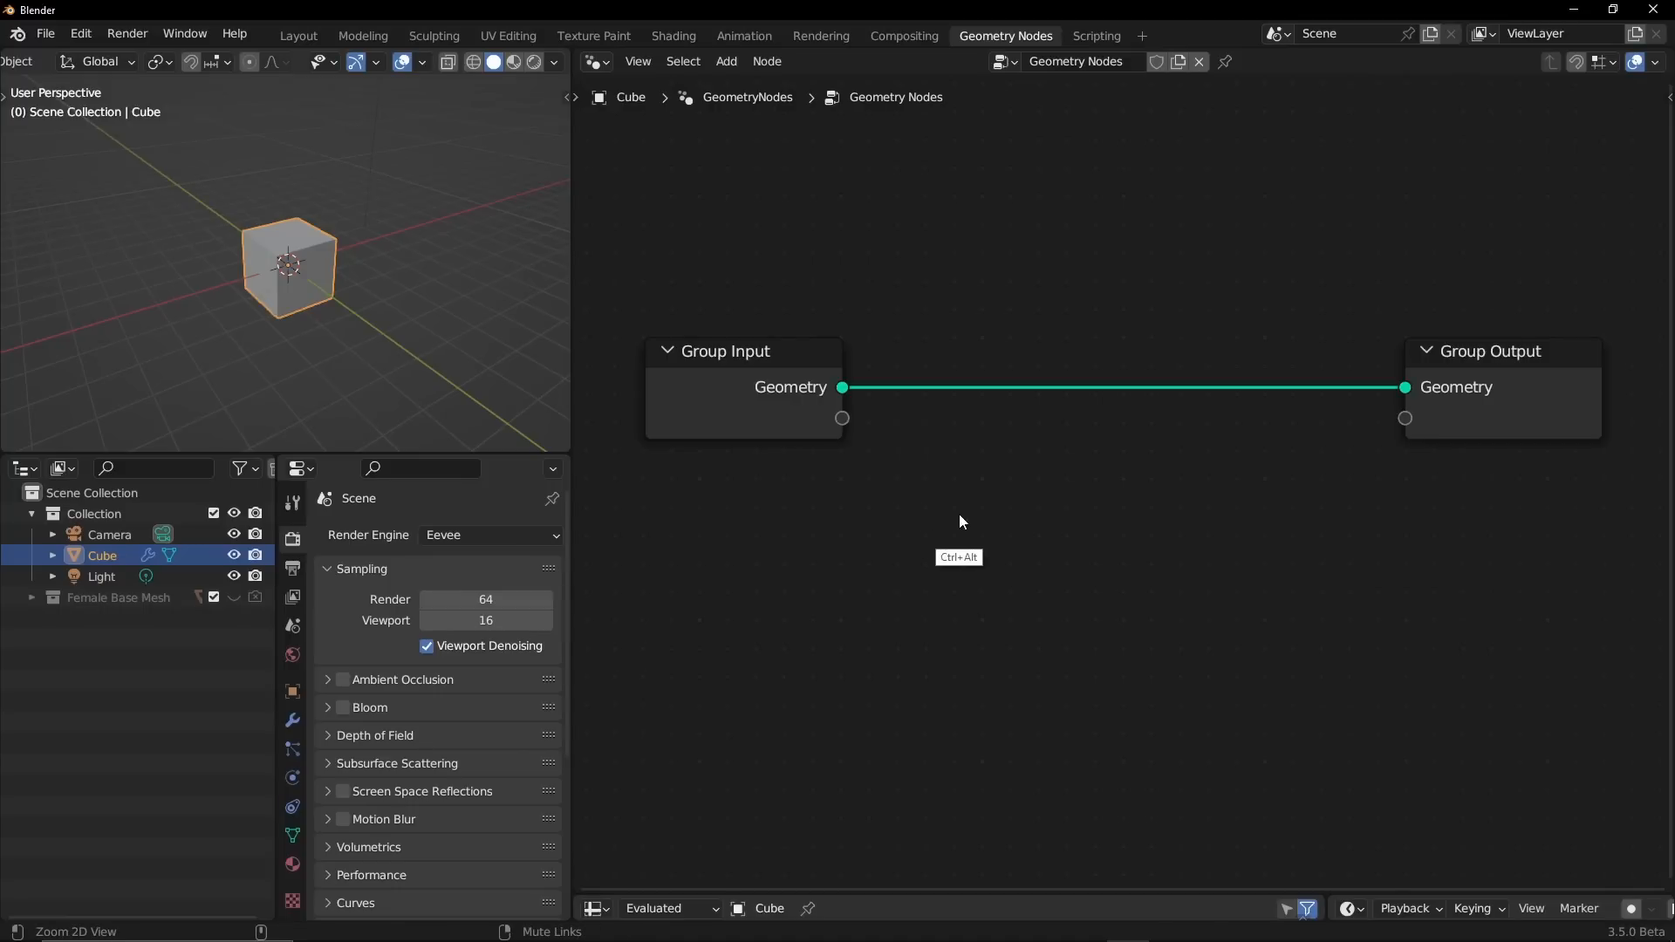
{"action": "scroll", "coordinate": [960, 515], "scroll_direction": "down", "scroll_amount": 1}
{"action": "left_click", "coordinate": [726, 62]}
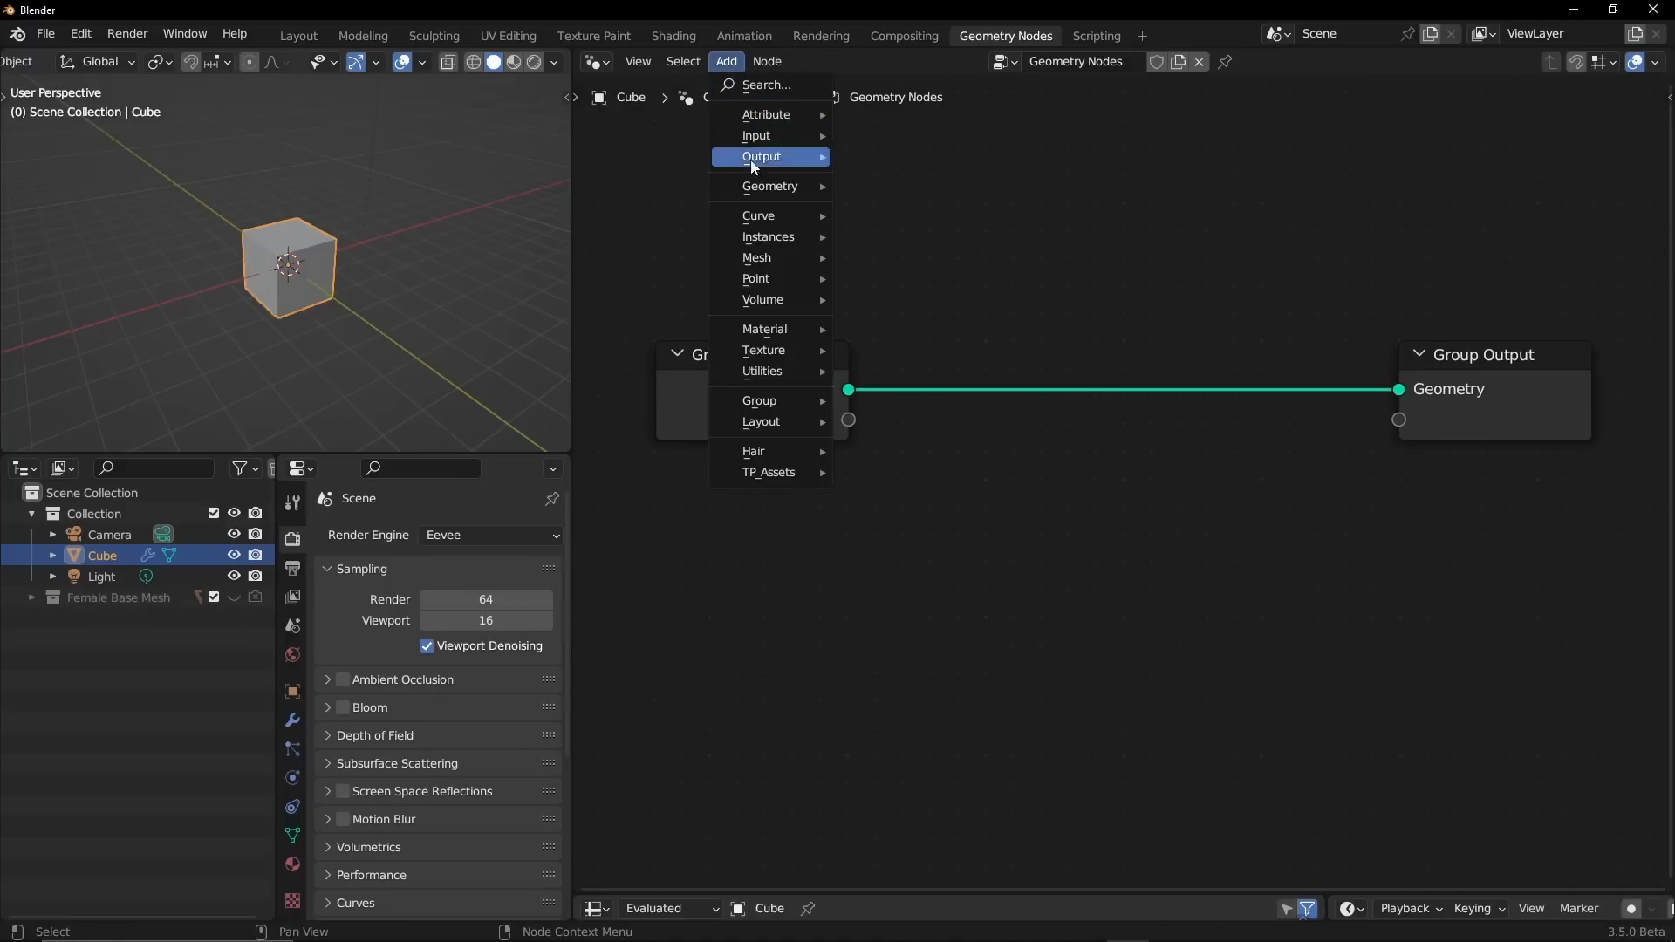
{"action": "mouse_move", "coordinate": [790, 119]}
{"action": "left_click", "coordinate": [914, 114]}
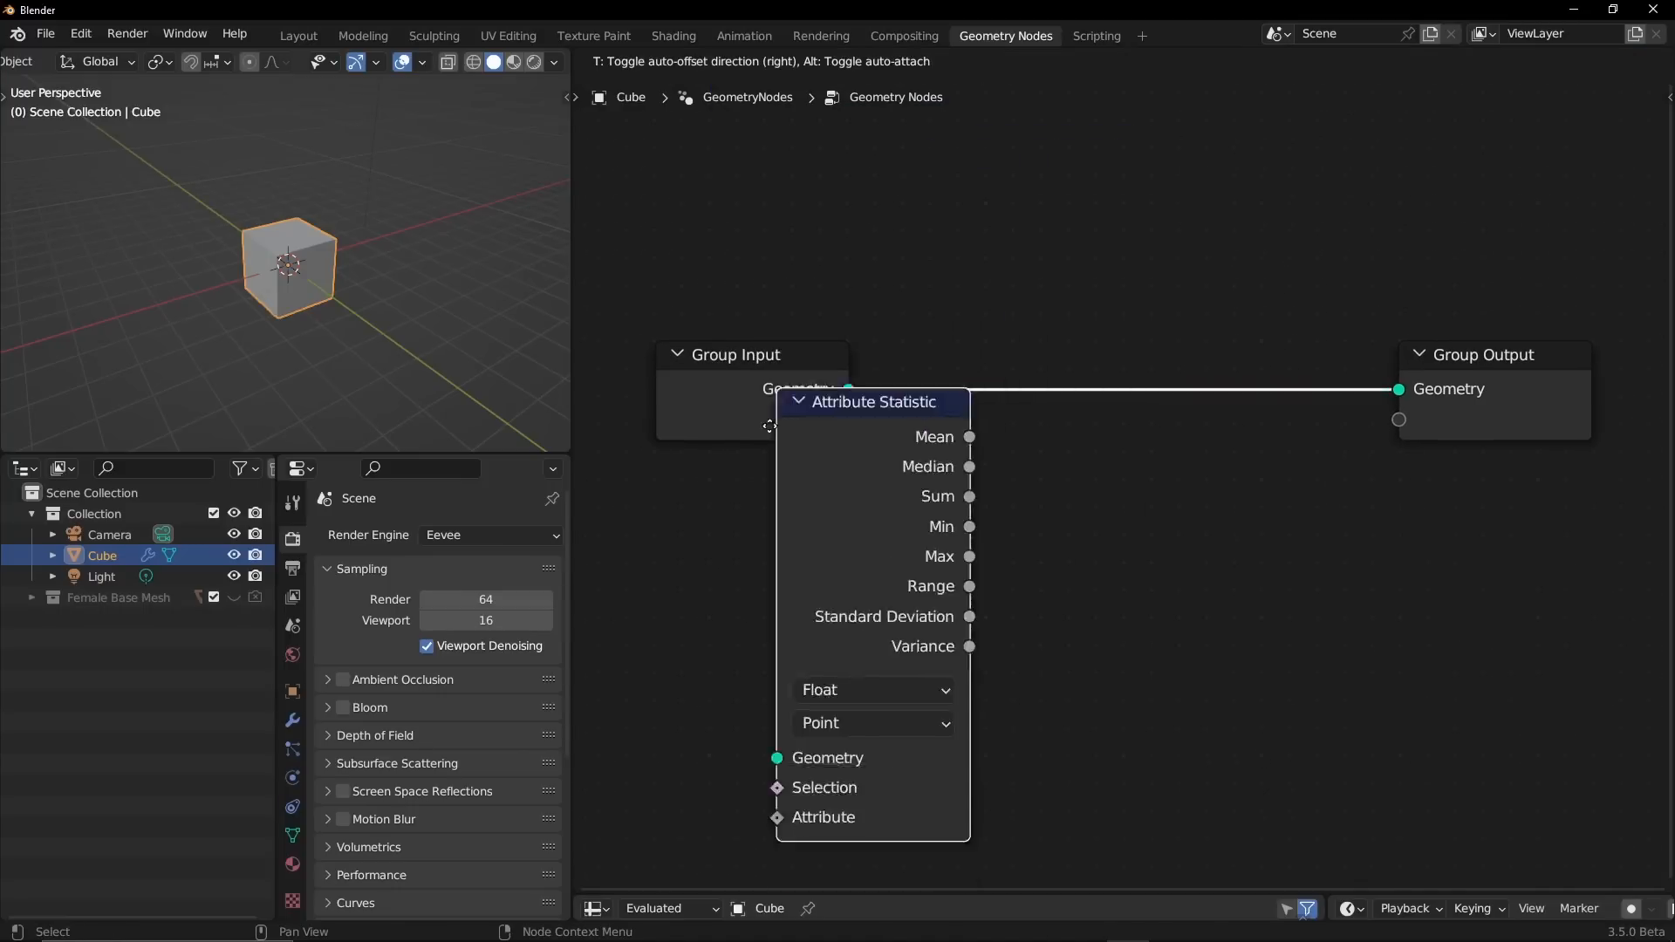
{"action": "left_click", "coordinate": [868, 523]}
{"action": "middle_click_drag", "start_coordinate": [866, 518], "coordinate": [792, 304], "text": "ctrl"}
{"action": "key", "text": "g"}
{"action": "left_click", "coordinate": [852, 243]}
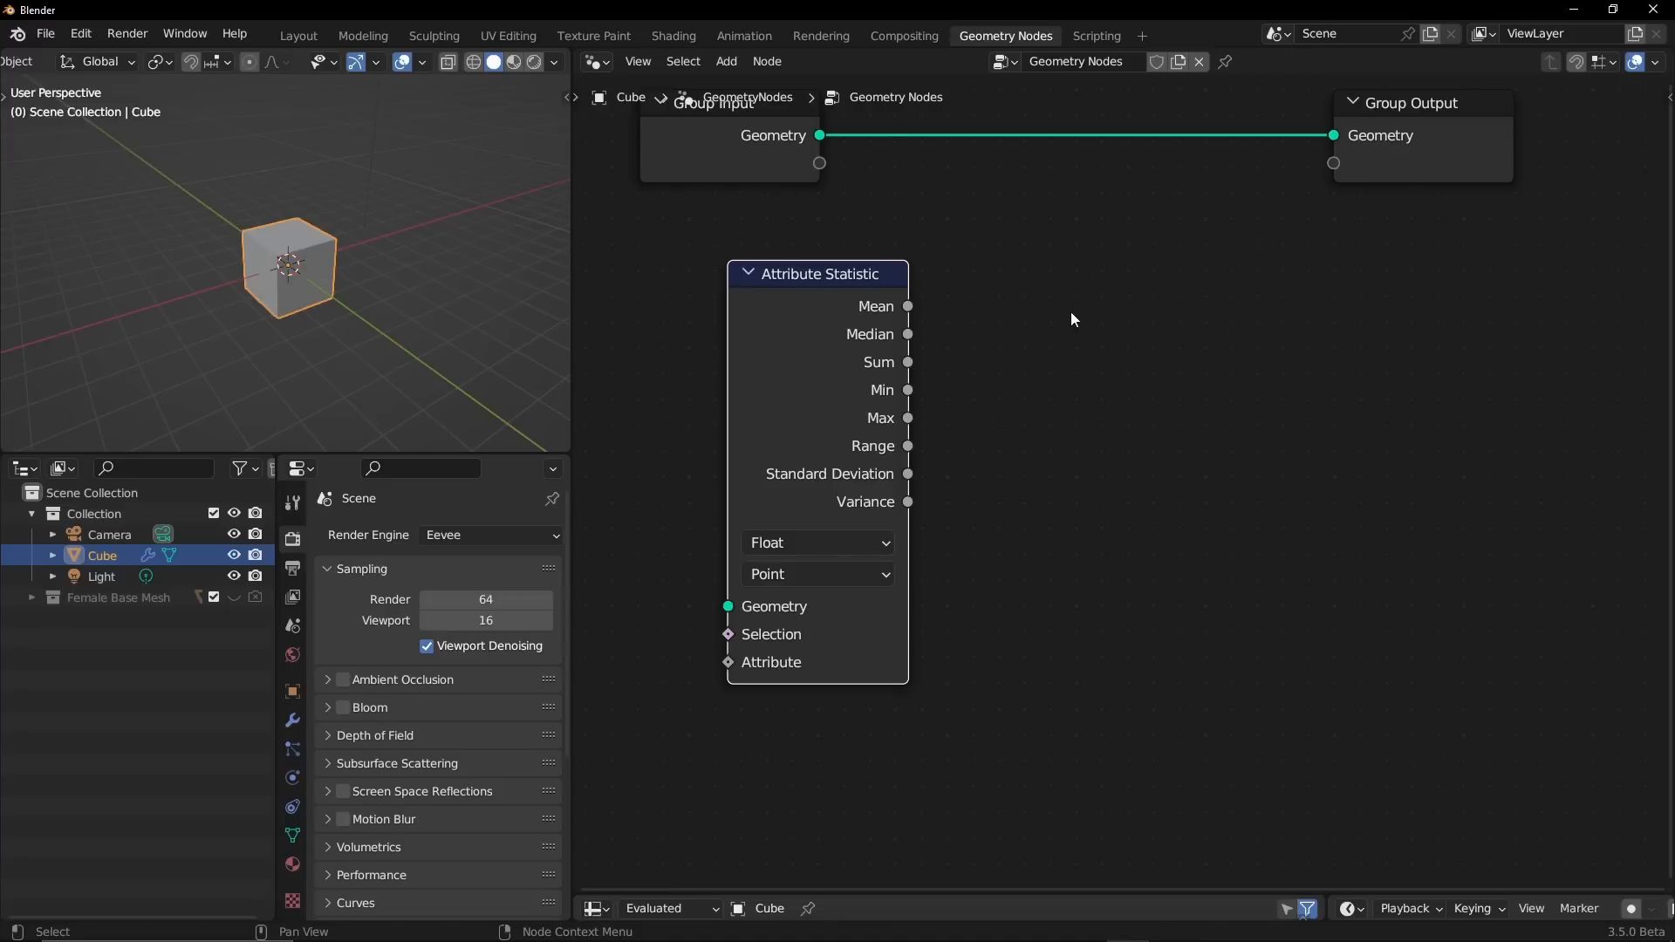
- Annotate the handwritten number list 5, 15, 25, 100, 1500 beside the Attribute Statistic node's outputs
{"action": "mouse_move", "coordinate": [1042, 300]}
{"action": "left_mouse_down"}
{"action": "mouse_move", "coordinate": [1067, 294]}
{"action": "mouse_move", "coordinate": [1055, 332]}
{"action": "left_mouse_up"}
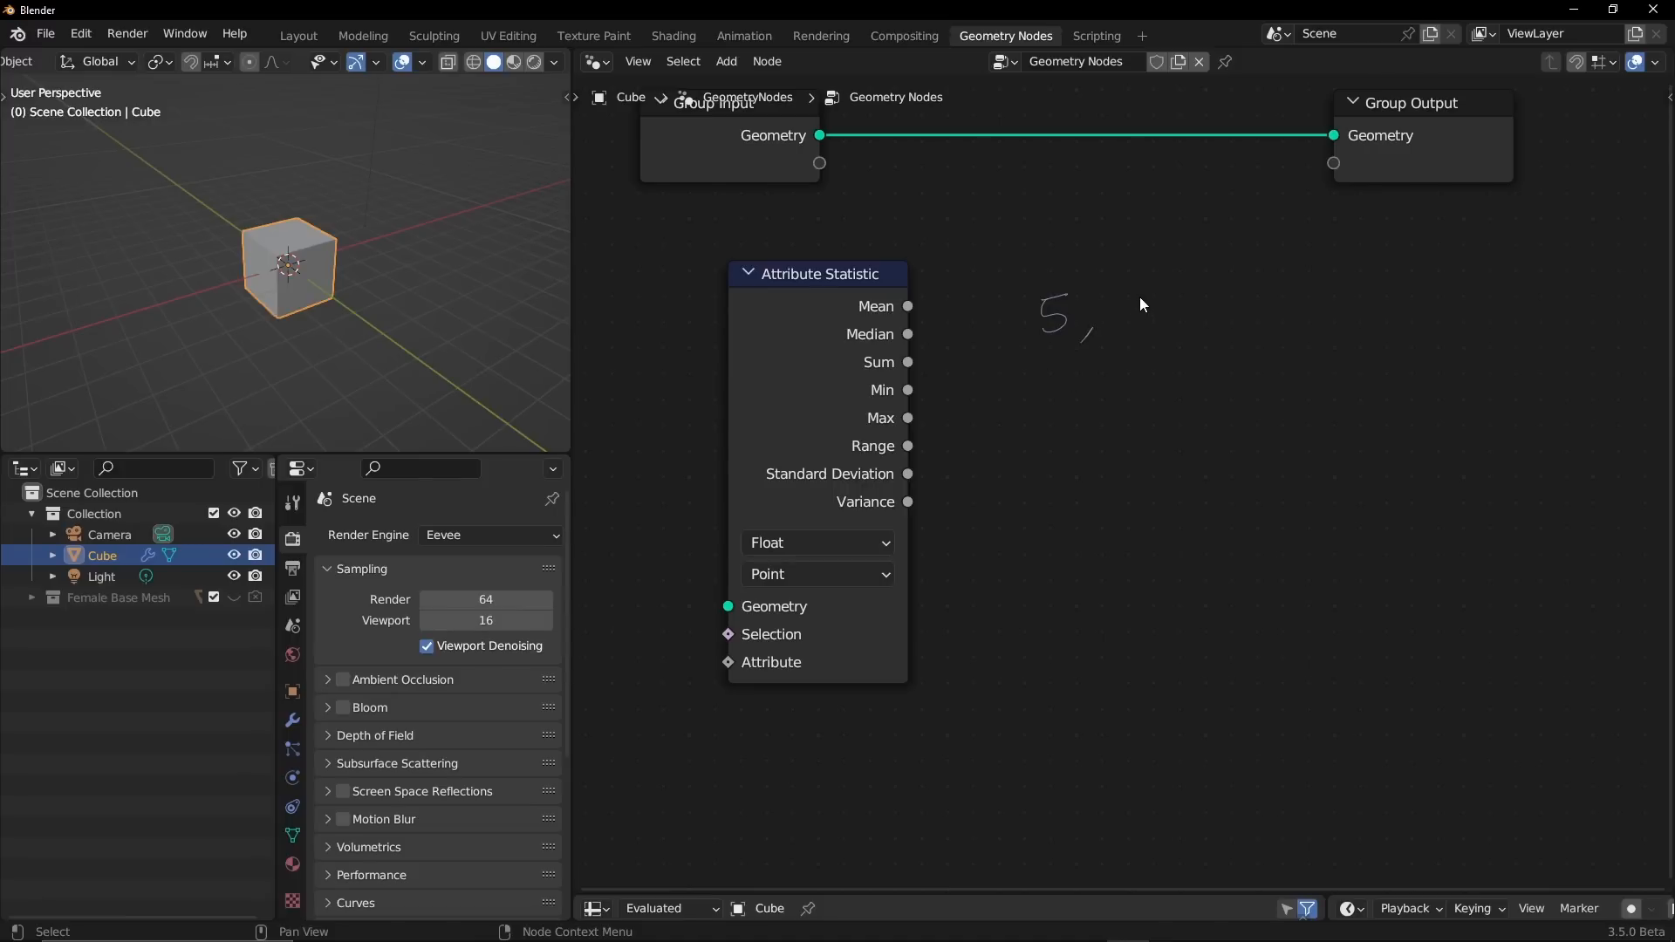
{"action": "left_click_drag", "start_coordinate": [1138, 293], "coordinate": [1134, 325]}
{"action": "mouse_move", "coordinate": [1154, 290]}
{"action": "left_mouse_down"}
{"action": "mouse_move", "coordinate": [1176, 286]}
{"action": "mouse_move", "coordinate": [1150, 322]}
{"action": "left_mouse_up"}
{"action": "left_click_drag", "start_coordinate": [1193, 318], "coordinate": [1188, 330]}
{"action": "left_click_drag", "start_coordinate": [1274, 283], "coordinate": [1267, 310]}
{"action": "mouse_move", "coordinate": [1298, 303]}
{"action": "left_mouse_down"}
{"action": "mouse_move", "coordinate": [1344, 314]}
{"action": "mouse_move", "coordinate": [1398, 282]}
{"action": "left_mouse_up"}
{"action": "mouse_move", "coordinate": [1515, 271]}
{"action": "left_mouse_down"}
{"action": "mouse_move", "coordinate": [1517, 297]}
{"action": "mouse_move", "coordinate": [1581, 274]}
{"action": "left_mouse_up"}
- Write a k after the handwritten 5 and 15, sketching circled zeros above the list and erasing them
{"action": "mouse_move", "coordinate": [1098, 237]}
{"action": "left_mouse_down"}
{"action": "mouse_move", "coordinate": [1133, 238]}
{"action": "mouse_move", "coordinate": [1134, 216]}
{"action": "left_mouse_up"}
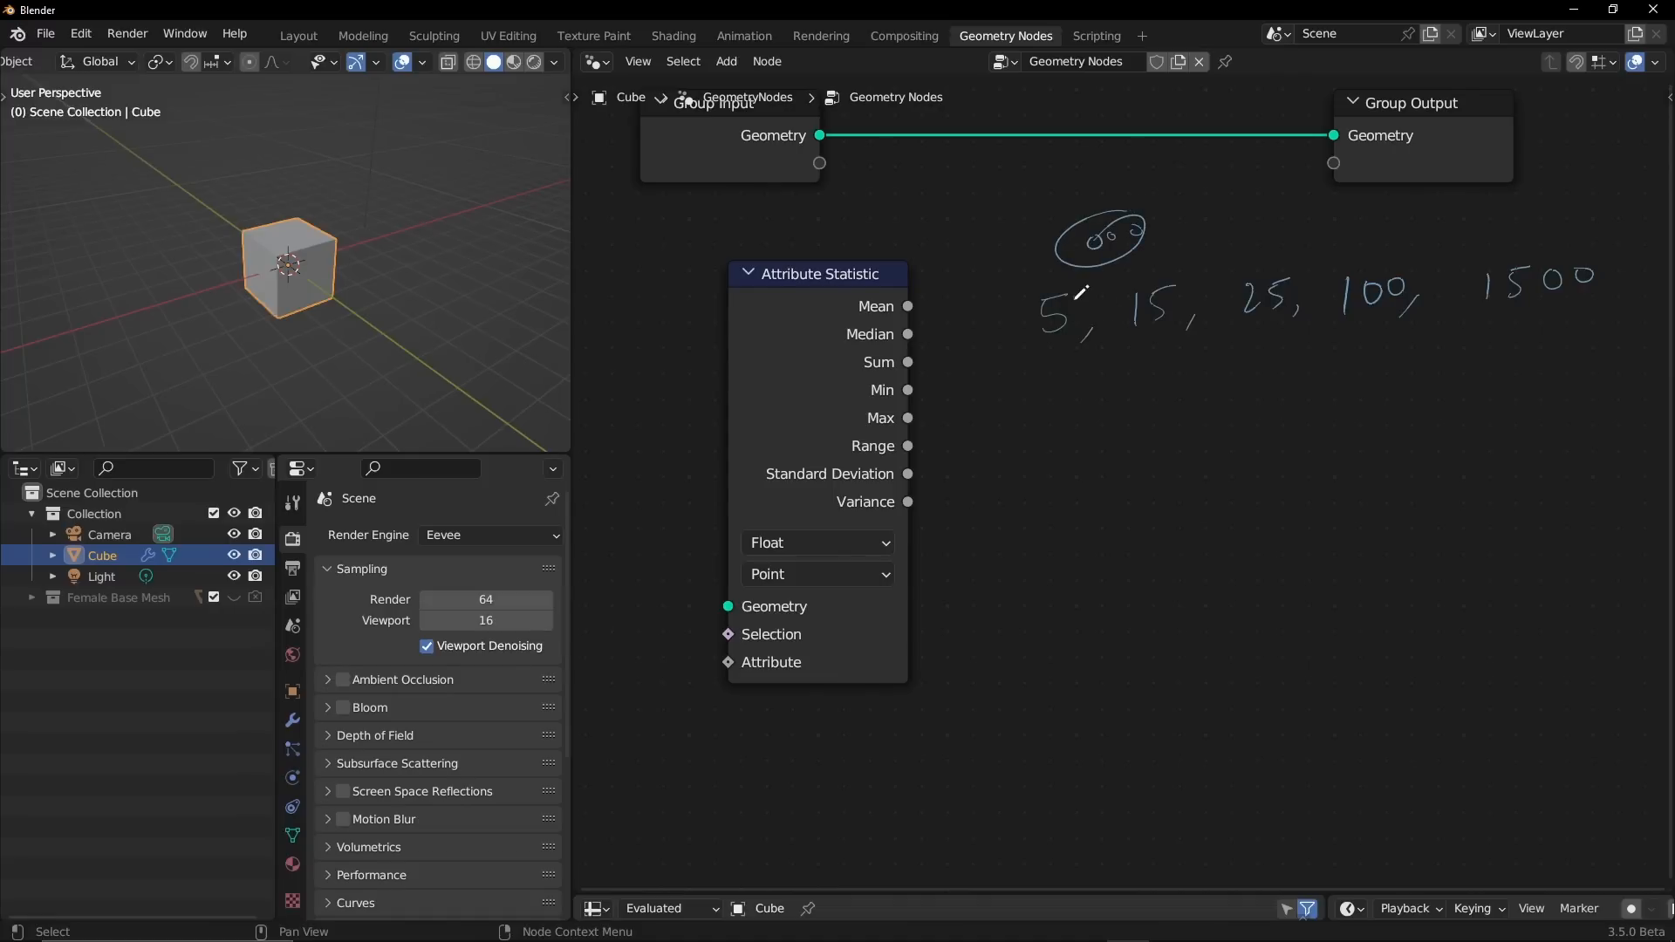
{"action": "left_click_drag", "start_coordinate": [1082, 293], "coordinate": [1098, 320]}
{"action": "left_click_drag", "start_coordinate": [1185, 289], "coordinate": [1202, 308]}
{"action": "mouse_move", "coordinate": [1102, 223]}
{"action": "right_mouse_down"}
{"action": "mouse_move", "coordinate": [1086, 249]}
{"action": "mouse_move", "coordinate": [1135, 231]}
{"action": "right_mouse_up"}
{"action": "mouse_move", "coordinate": [1100, 401]}
{"action": "left_mouse_down"}
{"action": "mouse_move", "coordinate": [1077, 433]}
{"action": "mouse_move", "coordinate": [1140, 409]}
{"action": "left_mouse_up"}
{"action": "left_click_drag", "start_coordinate": [1159, 400], "coordinate": [1122, 428]}
{"action": "mouse_move", "coordinate": [1188, 403]}
{"action": "left_mouse_down"}
{"action": "mouse_move", "coordinate": [1190, 419]}
{"action": "mouse_move", "coordinate": [1201, 408]}
{"action": "left_mouse_up"}
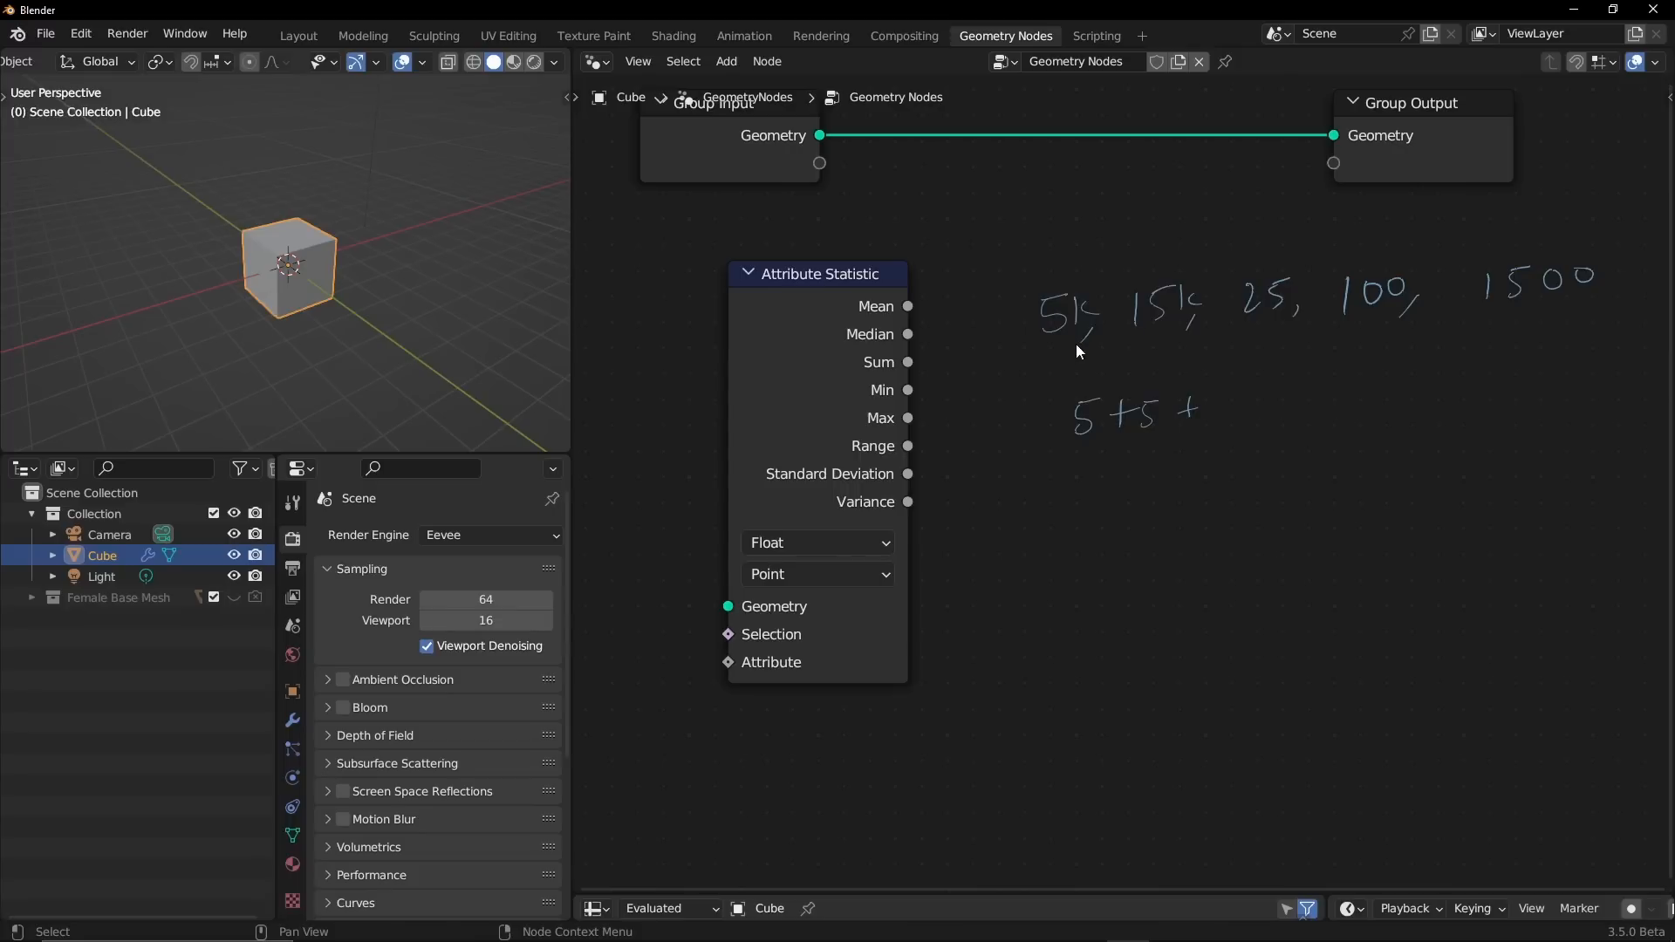
{"action": "right_click_drag", "start_coordinate": [1113, 418], "coordinate": [1195, 395]}
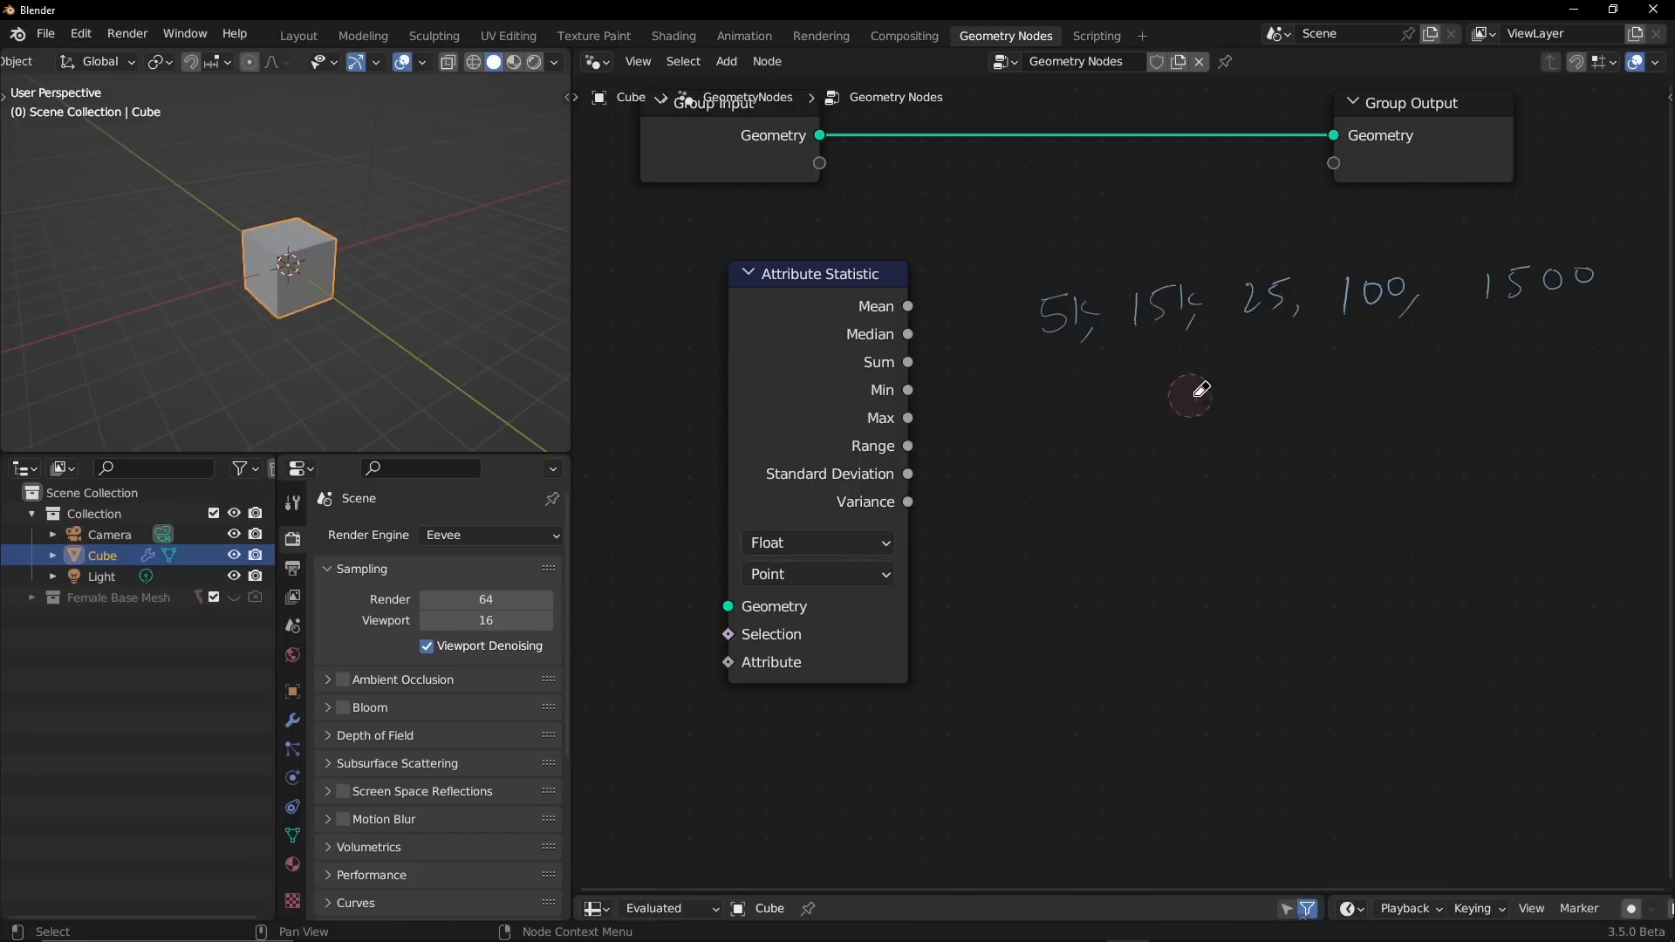
- Write the sum 5 + 15 + 25 + 100 + 1500 beneath the number list and draw a fraction line under it
{"action": "mouse_move", "coordinate": [1088, 406]}
{"action": "left_mouse_down"}
{"action": "mouse_move", "coordinate": [1058, 418]}
{"action": "mouse_move", "coordinate": [1082, 436]}
{"action": "mouse_move", "coordinate": [1061, 452]}
{"action": "left_mouse_up"}
{"action": "mouse_move", "coordinate": [1132, 410]}
{"action": "left_mouse_down"}
{"action": "mouse_move", "coordinate": [1128, 439]}
{"action": "mouse_move", "coordinate": [1144, 424]}
{"action": "left_mouse_up"}
{"action": "mouse_move", "coordinate": [1165, 410]}
{"action": "left_mouse_down"}
{"action": "mouse_move", "coordinate": [1162, 430]}
{"action": "mouse_move", "coordinate": [1184, 405]}
{"action": "mouse_move", "coordinate": [1168, 429]}
{"action": "mouse_move", "coordinate": [1225, 424]}
{"action": "left_mouse_up"}
{"action": "left_click_drag", "start_coordinate": [1215, 414], "coordinate": [1277, 416]}
{"action": "left_click_drag", "start_coordinate": [1279, 394], "coordinate": [1325, 413]}
{"action": "left_click_drag", "start_coordinate": [1315, 404], "coordinate": [1387, 389]}
{"action": "left_click_drag", "start_coordinate": [1407, 387], "coordinate": [1461, 378]}
{"action": "mouse_move", "coordinate": [1440, 384]}
{"action": "left_mouse_down"}
{"action": "mouse_move", "coordinate": [1439, 400]}
{"action": "mouse_move", "coordinate": [1473, 395]}
{"action": "left_mouse_up"}
{"action": "left_click_drag", "start_coordinate": [1481, 356], "coordinate": [1536, 363]}
{"action": "left_click_drag", "start_coordinate": [1032, 486], "coordinate": [1673, 403]}
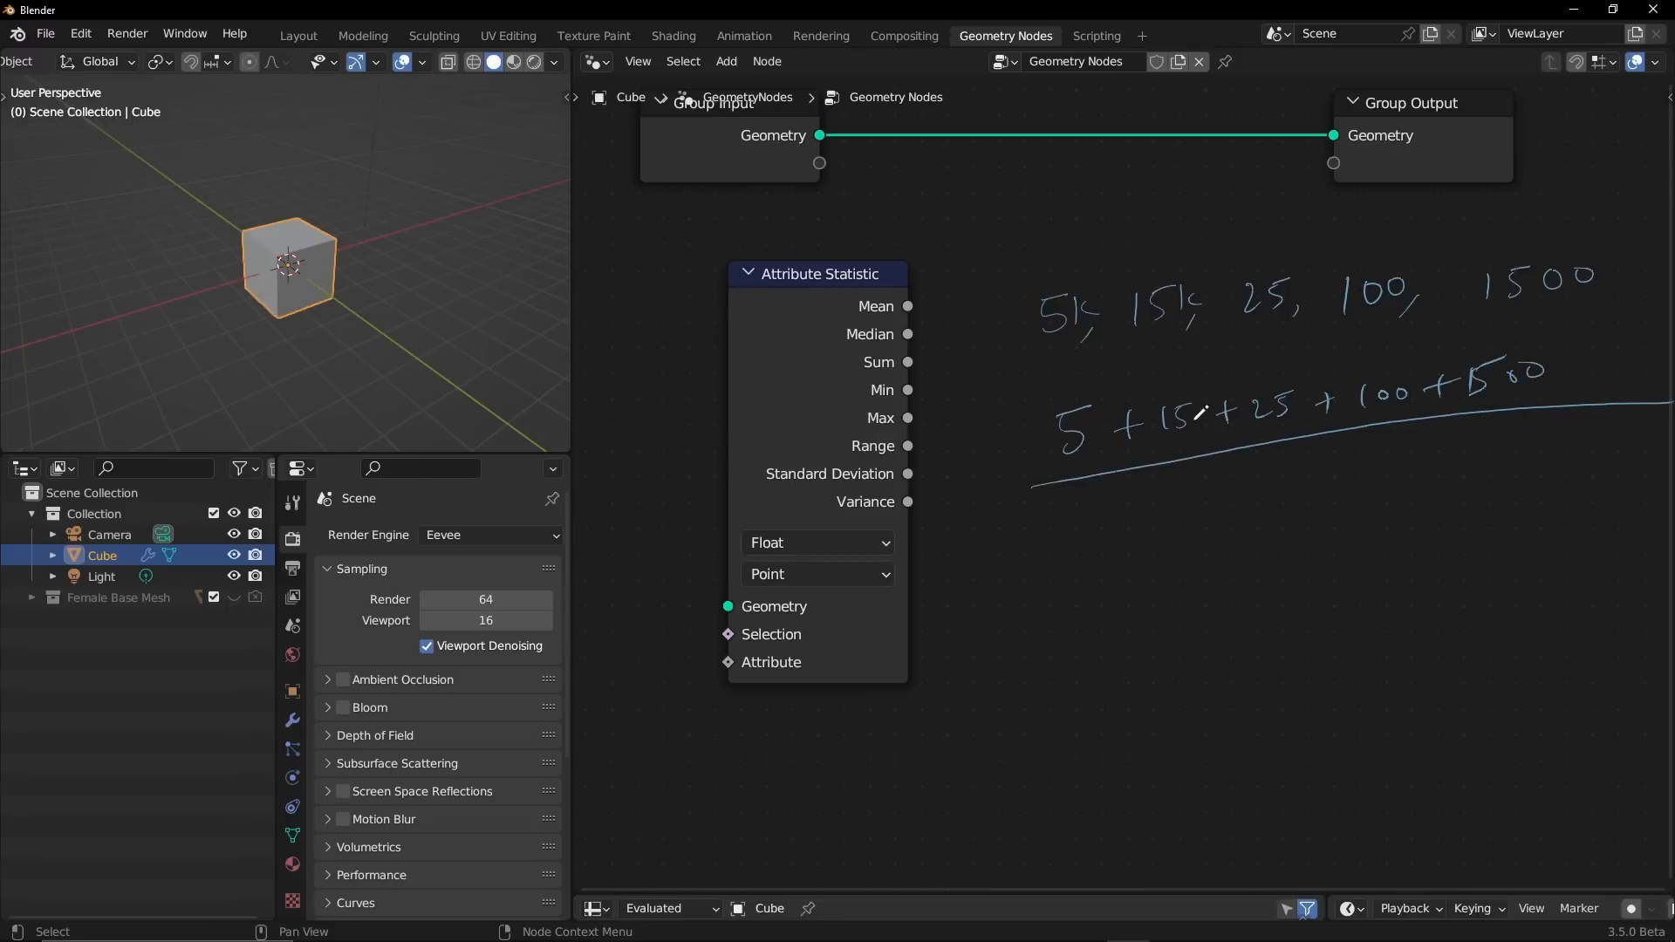
- Complete the handwritten average formula with a divisor and an equals sign, and erase the whole calculation
{"action": "left_click", "coordinate": [1419, 394]}
{"action": "left_click_drag", "start_coordinate": [1302, 455], "coordinate": [1276, 498]}
{"action": "left_click_drag", "start_coordinate": [1436, 450], "coordinate": [1448, 448]}
{"action": "left_click_drag", "start_coordinate": [1434, 464], "coordinate": [1448, 462]}
{"action": "mouse_move", "coordinate": [1048, 489]}
{"action": "right_mouse_down"}
{"action": "mouse_move", "coordinate": [1059, 512]}
{"action": "mouse_move", "coordinate": [1175, 288]}
{"action": "mouse_move", "coordinate": [1140, 456]}
{"action": "mouse_move", "coordinate": [1475, 382]}
{"action": "mouse_move", "coordinate": [1509, 419]}
{"action": "mouse_move", "coordinate": [1307, 479]}
{"action": "mouse_move", "coordinate": [1508, 412]}
{"action": "mouse_move", "coordinate": [1206, 316]}
{"action": "mouse_move", "coordinate": [1641, 302]}
{"action": "mouse_move", "coordinate": [1522, 301]}
{"action": "right_mouse_up"}
- Annotate the Mean output with the word Average, and erase the note and its leftover marks
{"action": "mouse_move", "coordinate": [916, 311]}
{"action": "left_mouse_down"}
{"action": "mouse_move", "coordinate": [997, 277]}
{"action": "mouse_move", "coordinate": [1047, 296]}
{"action": "mouse_move", "coordinate": [1058, 270]}
{"action": "mouse_move", "coordinate": [1101, 284]}
{"action": "left_mouse_up"}
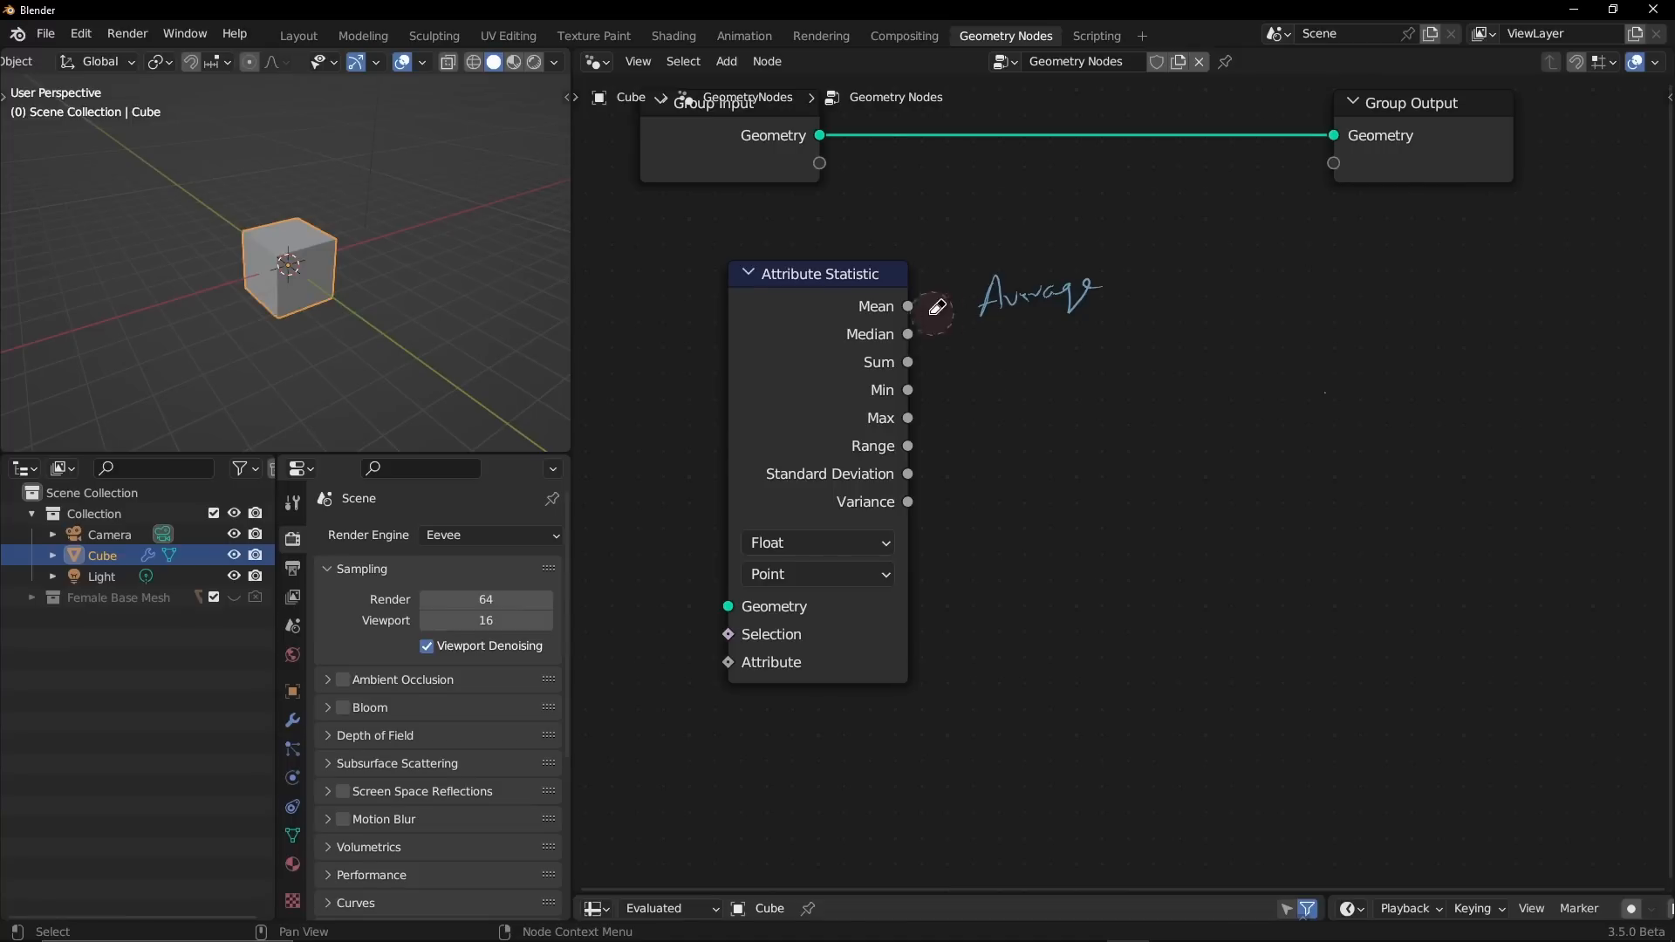
{"action": "right_click_drag", "start_coordinate": [931, 314], "coordinate": [1049, 301]}
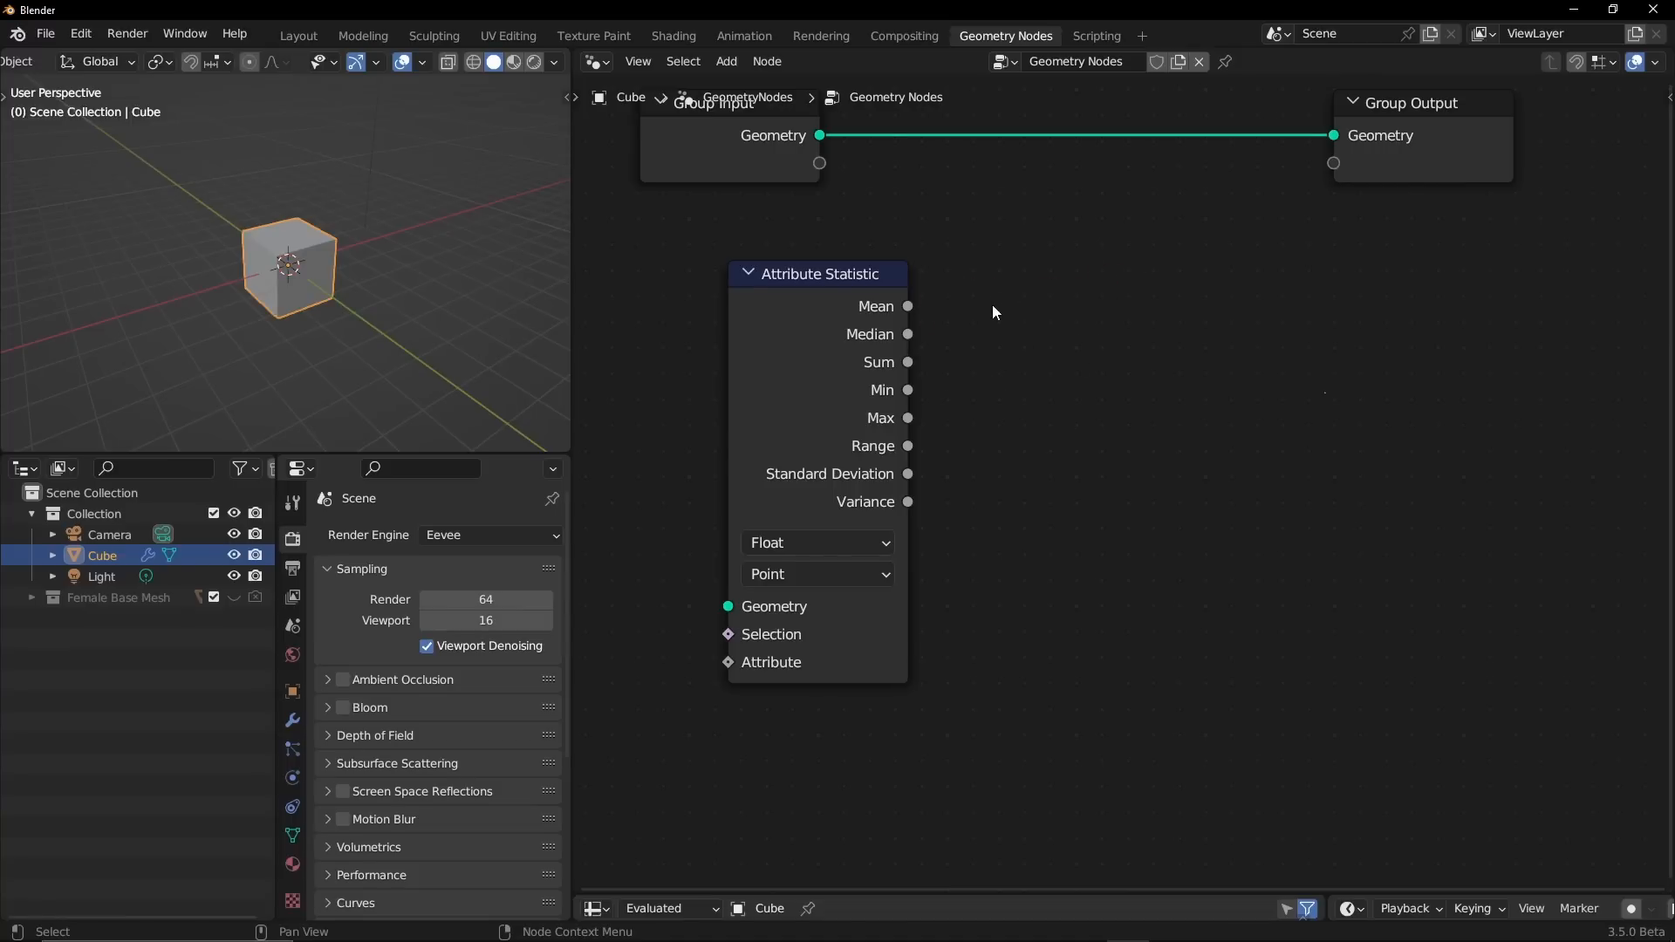
{"action": "right_click_drag", "start_coordinate": [1362, 386], "coordinate": [1324, 392]}
- Annotate the unsorted number list 1500, 100, 5, 25, 7 beside the Attribute Statistic node
{"action": "left_click_drag", "start_coordinate": [1018, 302], "coordinate": [1007, 336]}
{"action": "right_click_drag", "start_coordinate": [1018, 318], "coordinate": [1021, 345]}
{"action": "mouse_move", "coordinate": [1050, 309]}
{"action": "left_mouse_down"}
{"action": "mouse_move", "coordinate": [1049, 349]}
{"action": "mouse_move", "coordinate": [1091, 307]}
{"action": "left_mouse_up"}
{"action": "left_click_drag", "start_coordinate": [1104, 315], "coordinate": [1127, 317]}
{"action": "left_click_drag", "start_coordinate": [1240, 312], "coordinate": [1237, 311]}
{"action": "left_click_drag", "start_coordinate": [1253, 321], "coordinate": [1261, 307]}
{"action": "left_click_drag", "start_coordinate": [1346, 306], "coordinate": [1330, 331]}
{"action": "left_click_drag", "start_coordinate": [1364, 325], "coordinate": [1362, 332]}
{"action": "mouse_move", "coordinate": [1445, 298]}
{"action": "left_mouse_down"}
{"action": "mouse_move", "coordinate": [1440, 318]}
{"action": "mouse_move", "coordinate": [1469, 337]}
{"action": "left_mouse_up"}
{"action": "left_click_drag", "start_coordinate": [1525, 288], "coordinate": [1550, 325]}
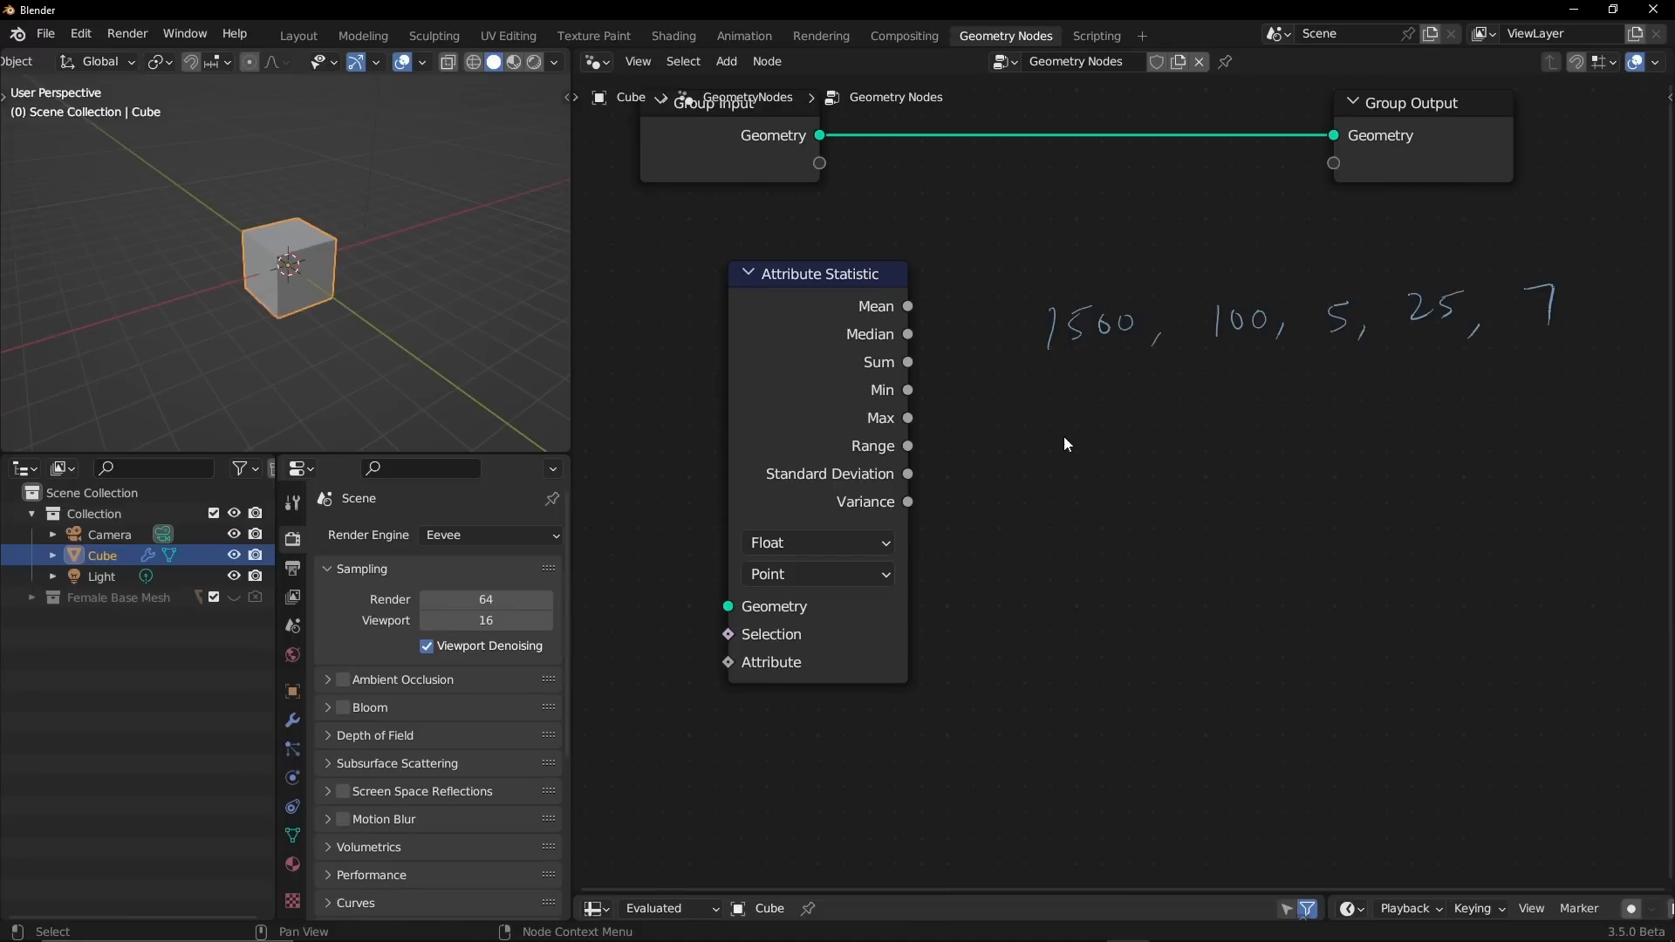
- Write the same numbers in ascending order, 5, 7, 25, 100, 1500, beneath the unsorted list
{"action": "left_click_drag", "start_coordinate": [1036, 435], "coordinate": [1067, 461]}
{"action": "left_click_drag", "start_coordinate": [993, 453], "coordinate": [972, 483]}
{"action": "left_click_drag", "start_coordinate": [1031, 479], "coordinate": [1023, 504]}
{"action": "mouse_move", "coordinate": [1128, 429]}
{"action": "left_mouse_down"}
{"action": "mouse_move", "coordinate": [1147, 460]}
{"action": "mouse_move", "coordinate": [1156, 439]}
{"action": "mouse_move", "coordinate": [1152, 457]}
{"action": "mouse_move", "coordinate": [1202, 472]}
{"action": "left_mouse_up"}
{"action": "mouse_move", "coordinate": [1213, 441]}
{"action": "left_mouse_down"}
{"action": "mouse_move", "coordinate": [1218, 414]}
{"action": "mouse_move", "coordinate": [1257, 422]}
{"action": "left_mouse_up"}
{"action": "left_click_drag", "start_coordinate": [1292, 455], "coordinate": [1286, 468]}
{"action": "mouse_move", "coordinate": [1320, 404]}
{"action": "left_mouse_down"}
{"action": "mouse_move", "coordinate": [1315, 427]}
{"action": "mouse_move", "coordinate": [1352, 393]}
{"action": "left_mouse_up"}
{"action": "left_click_drag", "start_coordinate": [1364, 398], "coordinate": [1393, 394]}
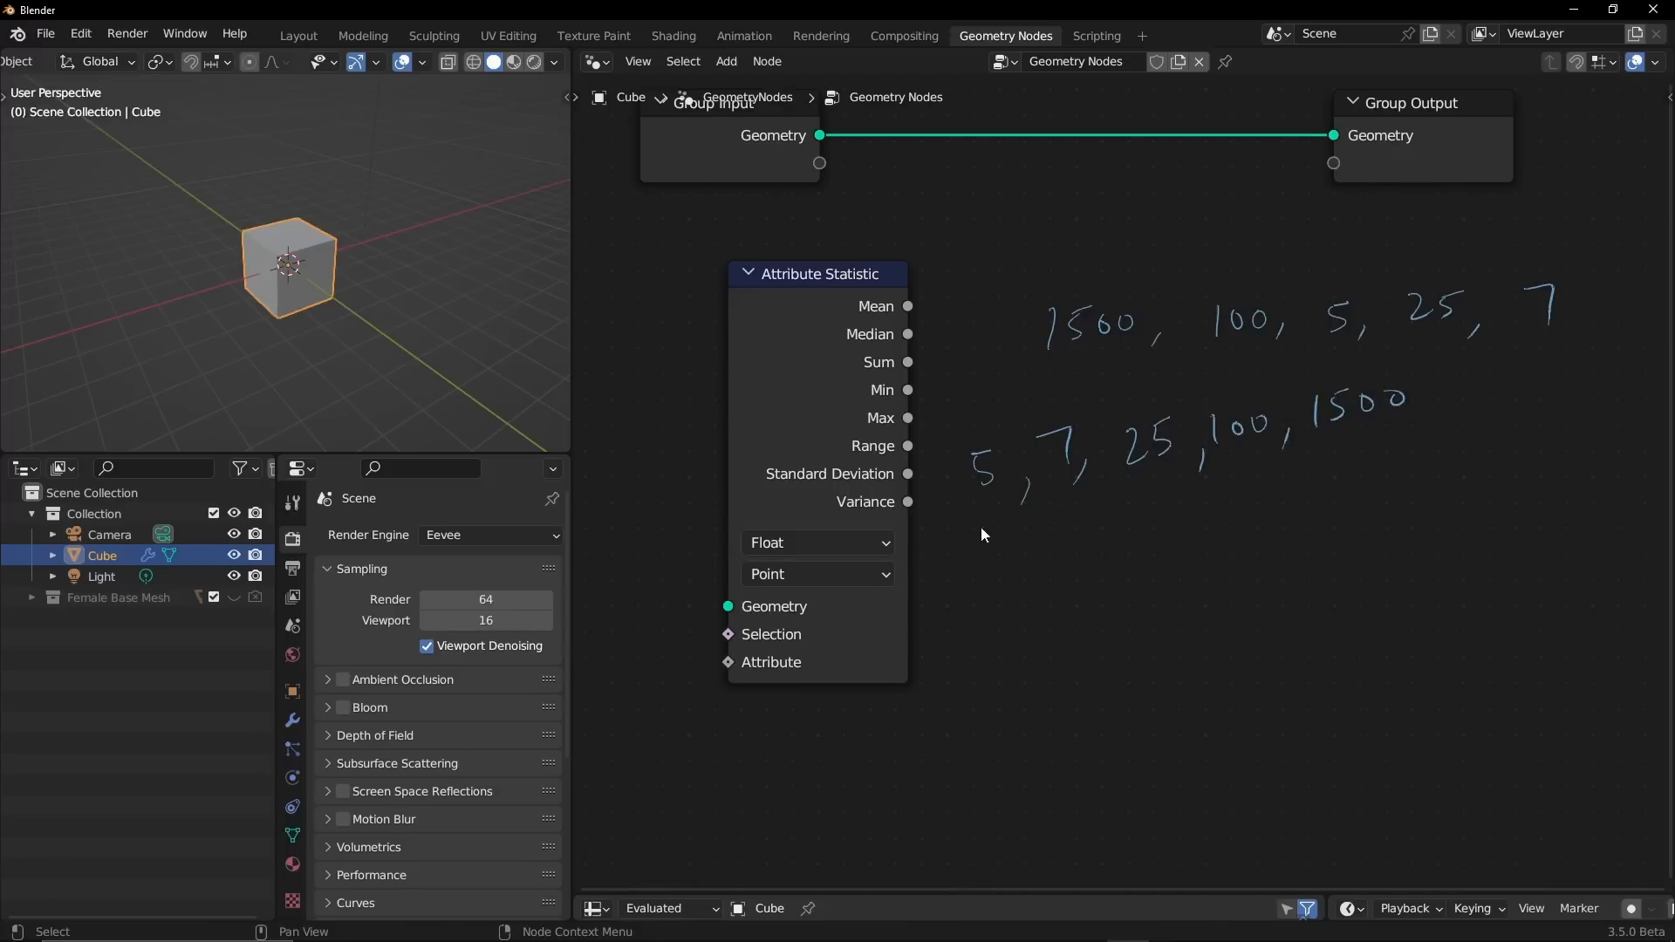
- Underline the sorted list and the pairs on either side of its middle, and circle the middle value 25
{"action": "left_click_drag", "start_coordinate": [972, 522], "coordinate": [1447, 399]}
{"action": "left_click_drag", "start_coordinate": [973, 503], "coordinate": [1076, 475]}
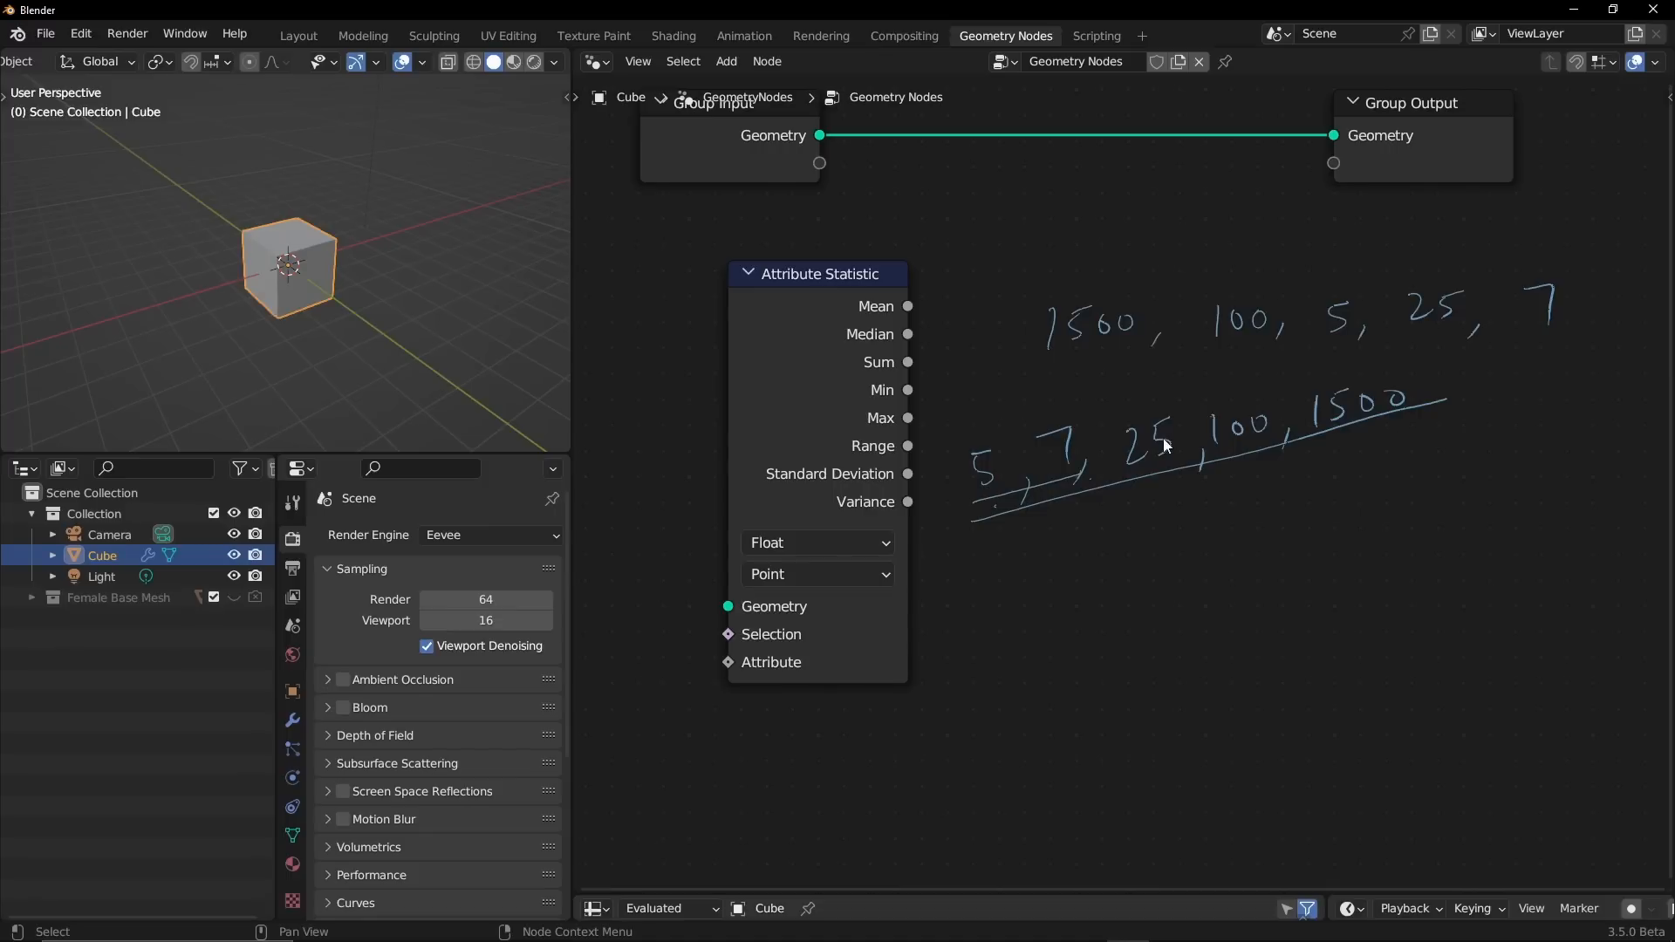
{"action": "left_click_drag", "start_coordinate": [1215, 454], "coordinate": [1416, 402]}
{"action": "mouse_move", "coordinate": [1157, 399]}
{"action": "left_mouse_down"}
{"action": "mouse_move", "coordinate": [1102, 458]}
{"action": "mouse_move", "coordinate": [1135, 395]}
{"action": "left_mouse_up"}
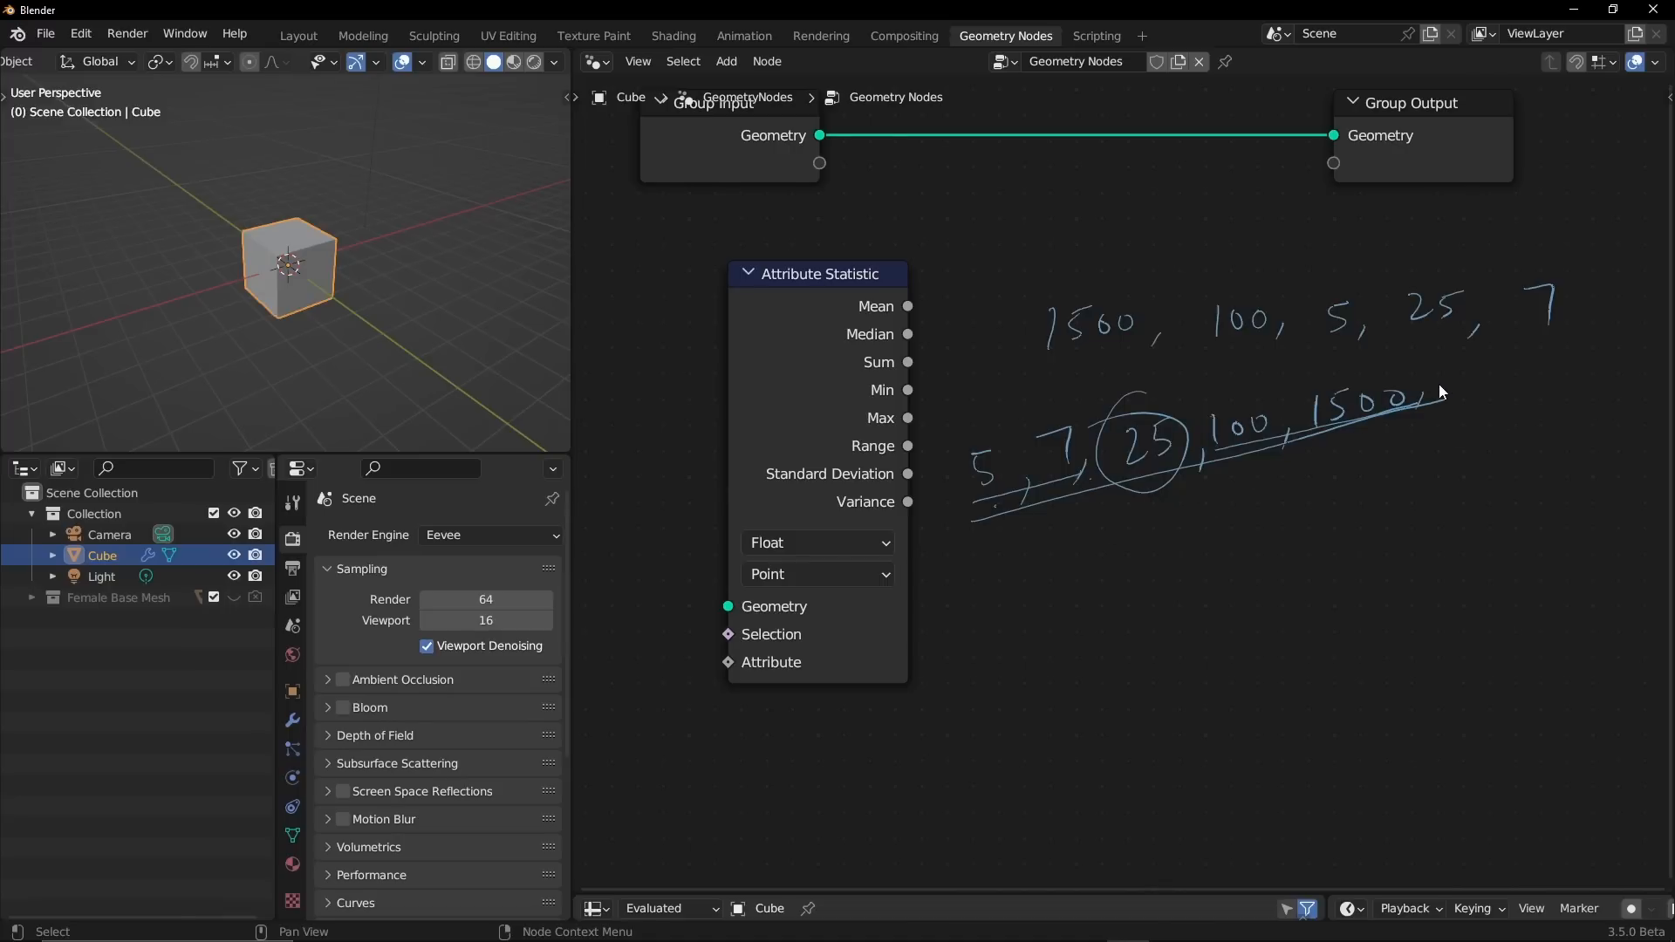
- Append 1800 to the sorted list and circle the middle pair 25 and 100 together
{"action": "left_click_drag", "start_coordinate": [1444, 375], "coordinate": [1442, 396]}
{"action": "left_click_drag", "start_coordinate": [1450, 377], "coordinate": [1473, 365]}
{"action": "left_click_drag", "start_coordinate": [1481, 386], "coordinate": [1478, 397]}
{"action": "mouse_move", "coordinate": [1497, 371]}
{"action": "left_mouse_down"}
{"action": "mouse_move", "coordinate": [1494, 386]}
{"action": "mouse_move", "coordinate": [1525, 367]}
{"action": "left_mouse_up"}
{"action": "mouse_move", "coordinate": [1147, 388]}
{"action": "left_mouse_down"}
{"action": "mouse_move", "coordinate": [1123, 467]}
{"action": "mouse_move", "coordinate": [1276, 440]}
{"action": "mouse_move", "coordinate": [1147, 406]}
{"action": "left_mouse_up"}
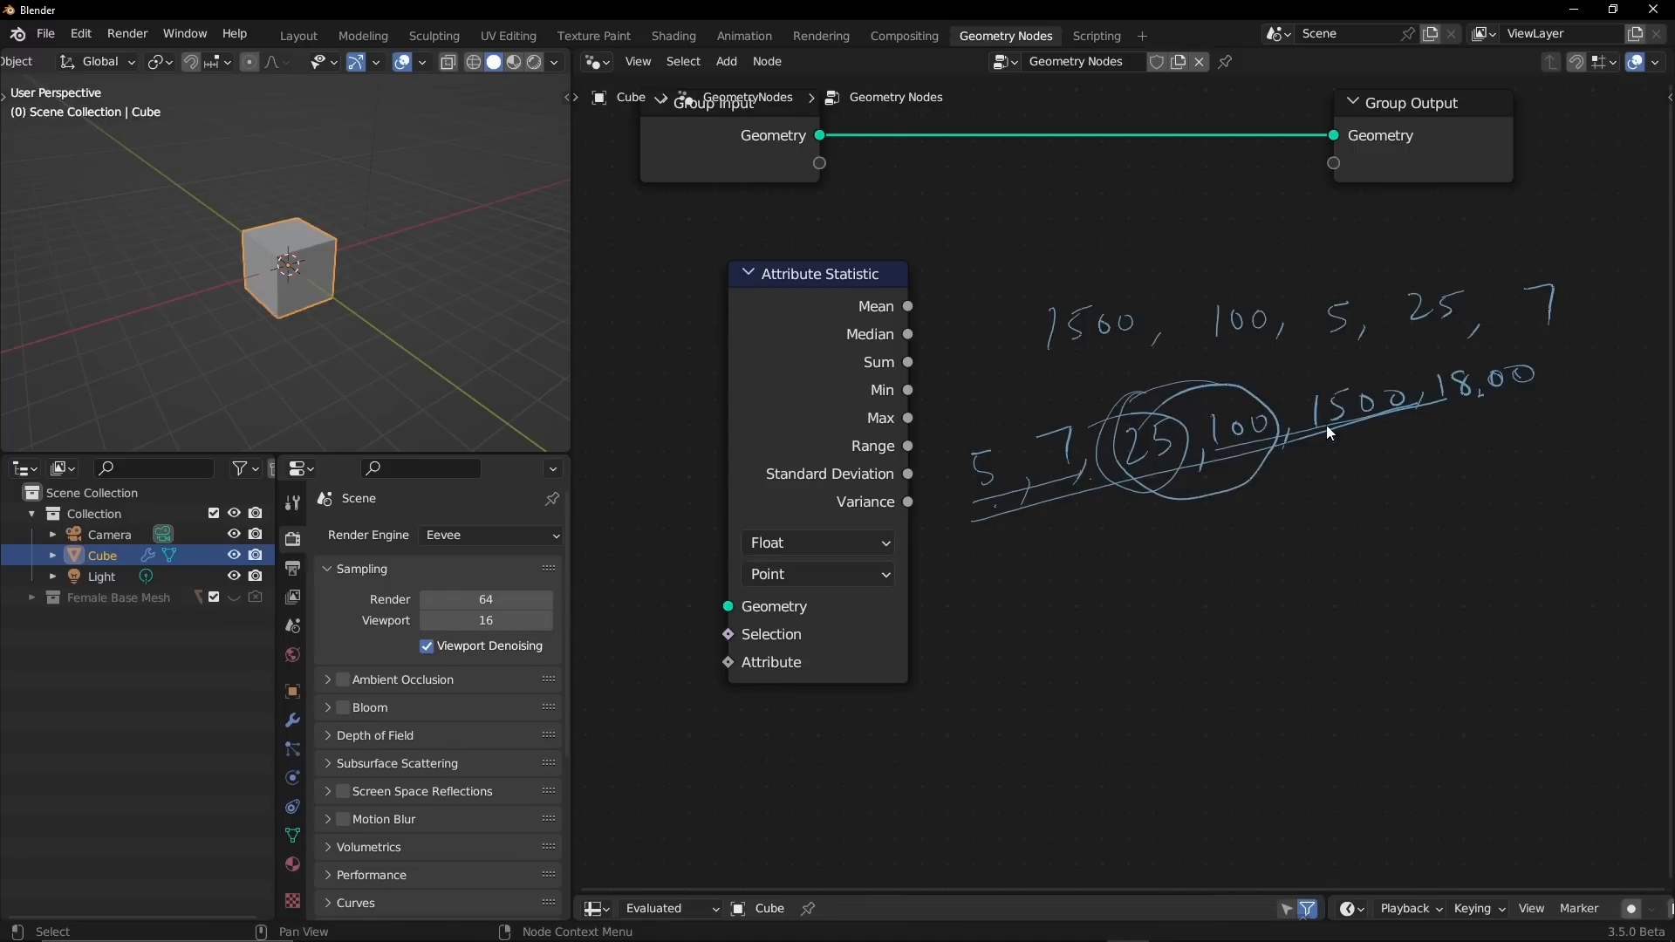
- Mark the values on both sides of the circled middle pair, and erase the sorted list
{"action": "left_click_drag", "start_coordinate": [1326, 428], "coordinate": [1537, 381]}
{"action": "mouse_move", "coordinate": [1009, 515]}
{"action": "left_mouse_down"}
{"action": "mouse_move", "coordinate": [1230, 398]}
{"action": "mouse_move", "coordinate": [1251, 452]}
{"action": "mouse_move", "coordinate": [1108, 454]}
{"action": "mouse_move", "coordinate": [1191, 408]}
{"action": "left_mouse_up"}
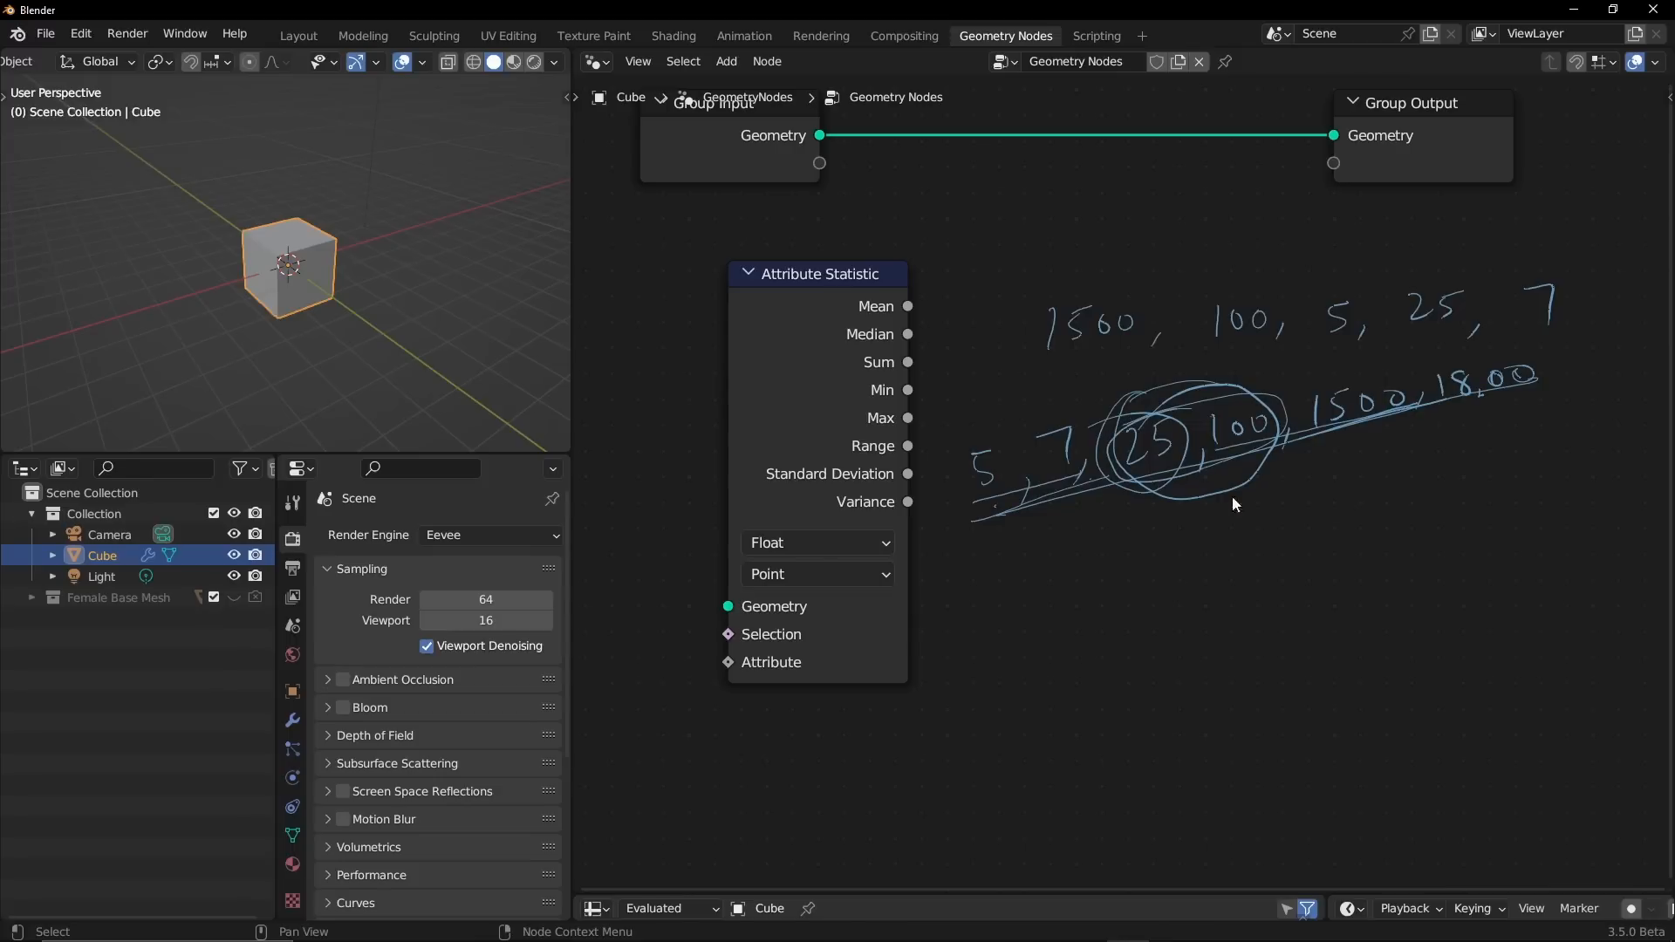
{"action": "left_click_drag", "start_coordinate": [1115, 508], "coordinate": [1332, 465]}
{"action": "mouse_move", "coordinate": [1007, 536]}
{"action": "left_mouse_down"}
{"action": "mouse_move", "coordinate": [946, 497]}
{"action": "mouse_move", "coordinate": [1096, 411]}
{"action": "mouse_move", "coordinate": [1452, 423]}
{"action": "mouse_move", "coordinate": [1608, 366]}
{"action": "mouse_move", "coordinate": [1145, 577]}
{"action": "left_mouse_up"}
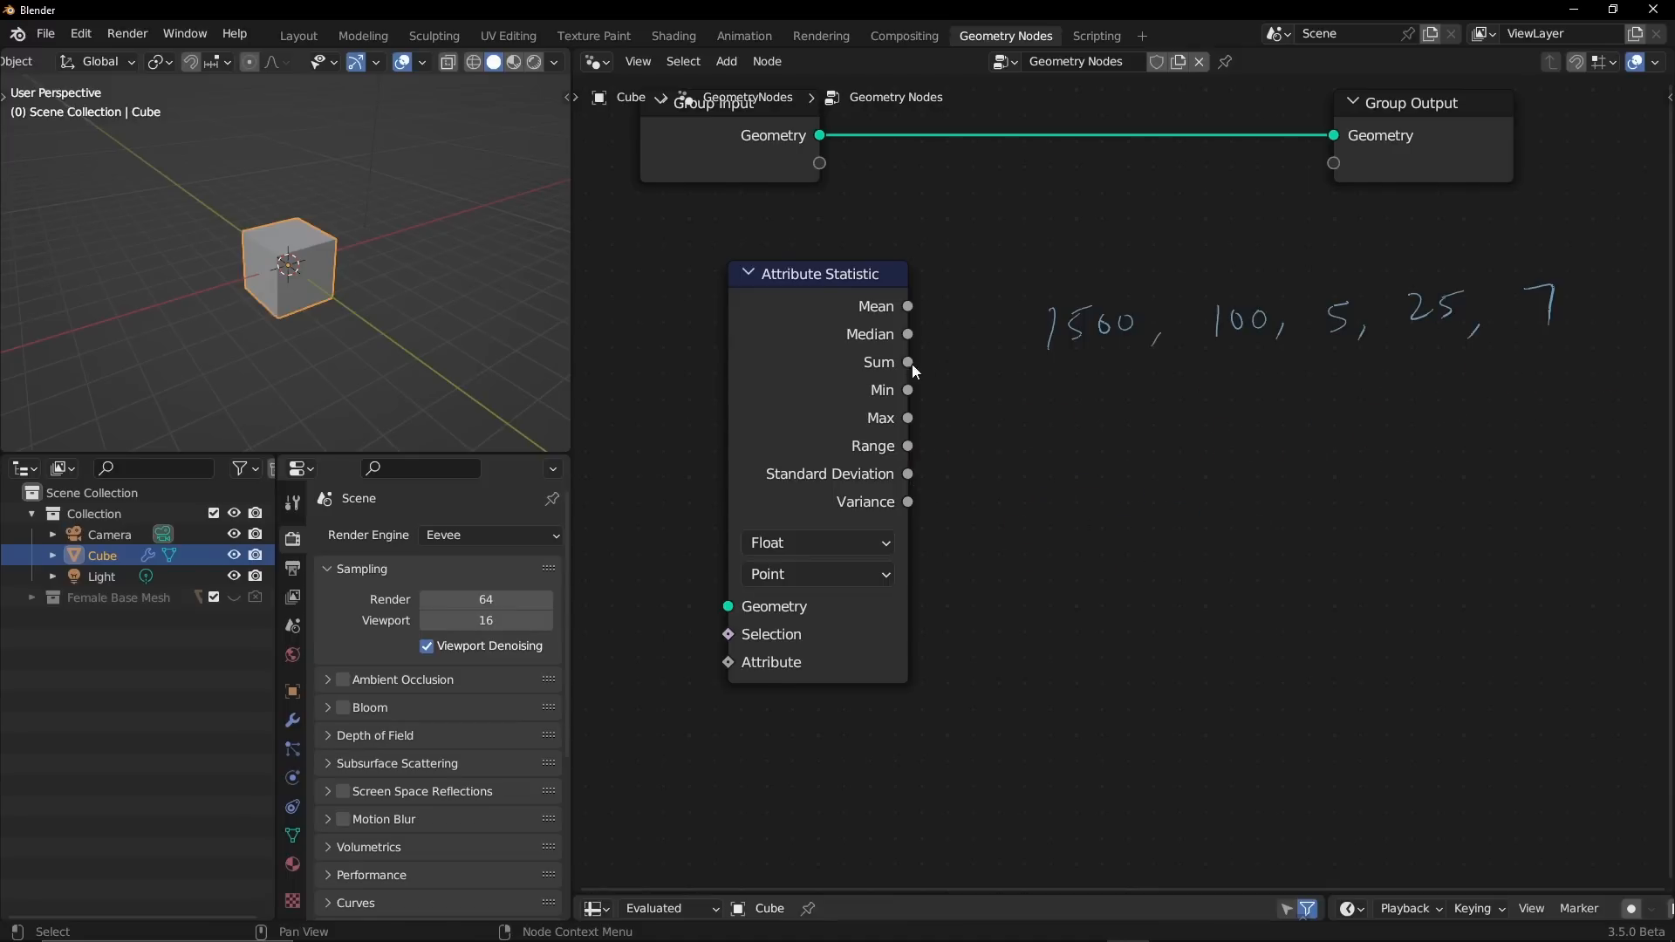
- Mark the Sum output, draw an arrow from 1500 to 100, and circle the 7 in the unsorted list
{"action": "mouse_move", "coordinate": [1091, 295]}
{"action": "left_mouse_down"}
{"action": "mouse_move", "coordinate": [1197, 245]}
{"action": "mouse_move", "coordinate": [1211, 277]}
{"action": "left_mouse_up"}
{"action": "left_click_drag", "start_coordinate": [912, 362], "coordinate": [936, 353]}
{"action": "left_click_drag", "start_coordinate": [1550, 262], "coordinate": [1542, 260]}
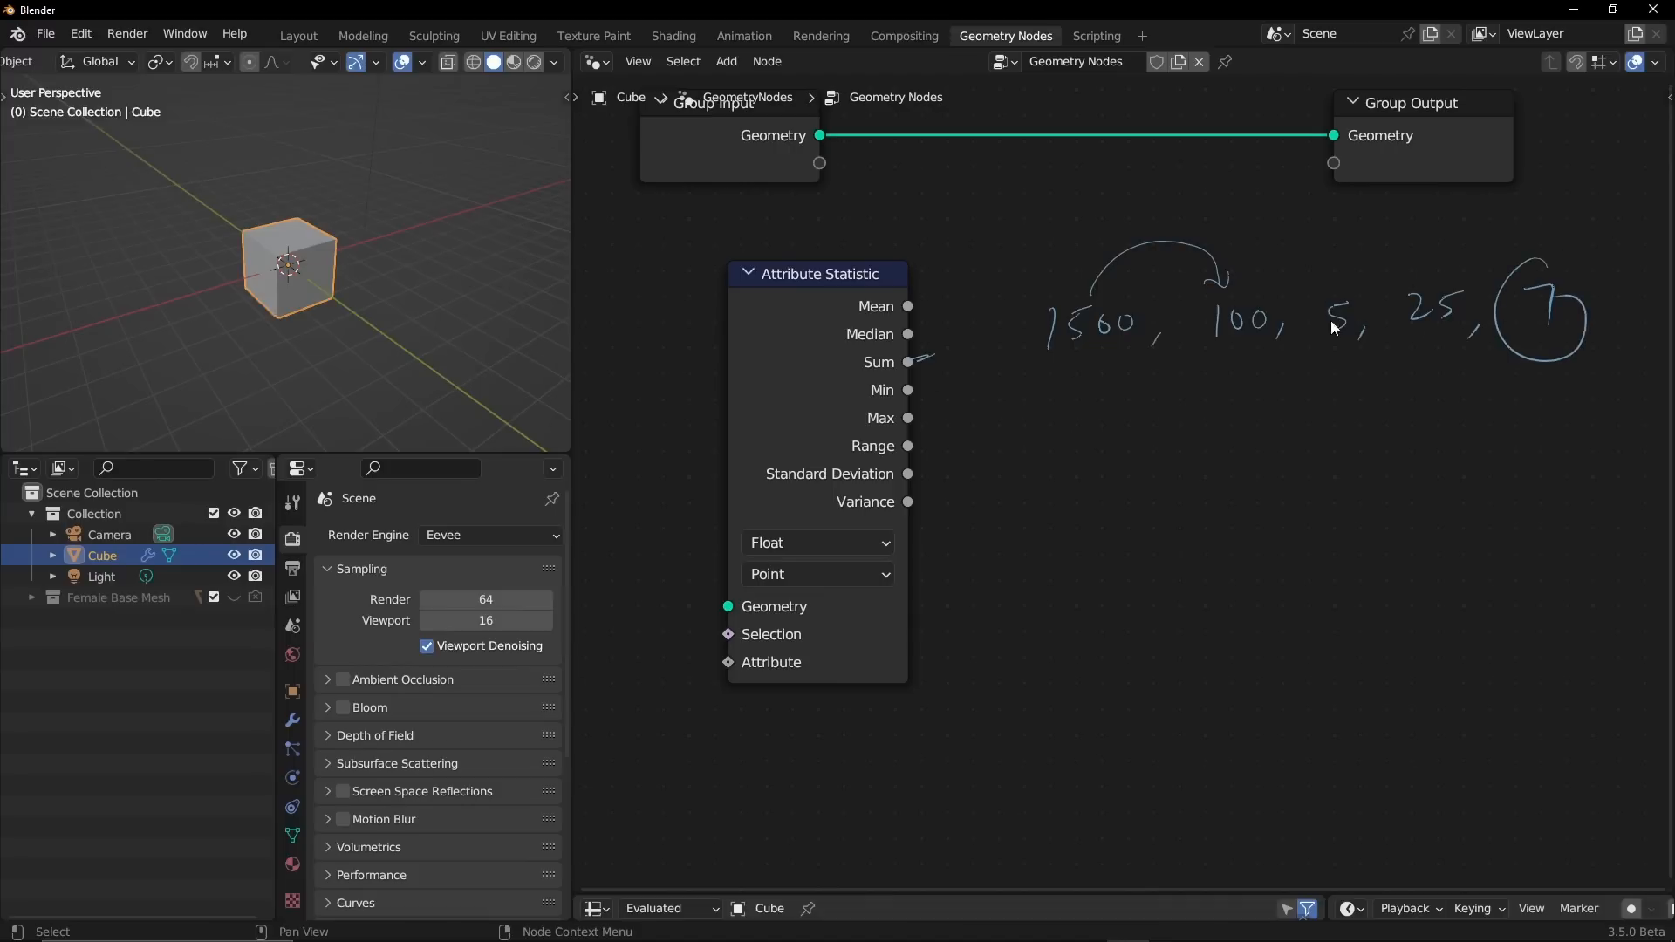
- Circle the smallest number 5 and the largest number 1500, link the two, and erase all annotations
{"action": "left_click_drag", "start_coordinate": [1336, 281], "coordinate": [1292, 310]}
{"action": "mouse_move", "coordinate": [1525, 337]}
{"action": "left_mouse_down"}
{"action": "mouse_move", "coordinate": [1455, 363]}
{"action": "mouse_move", "coordinate": [1537, 250]}
{"action": "mouse_move", "coordinate": [1364, 342]}
{"action": "left_mouse_up"}
{"action": "left_click_drag", "start_coordinate": [1087, 273], "coordinate": [1021, 330]}
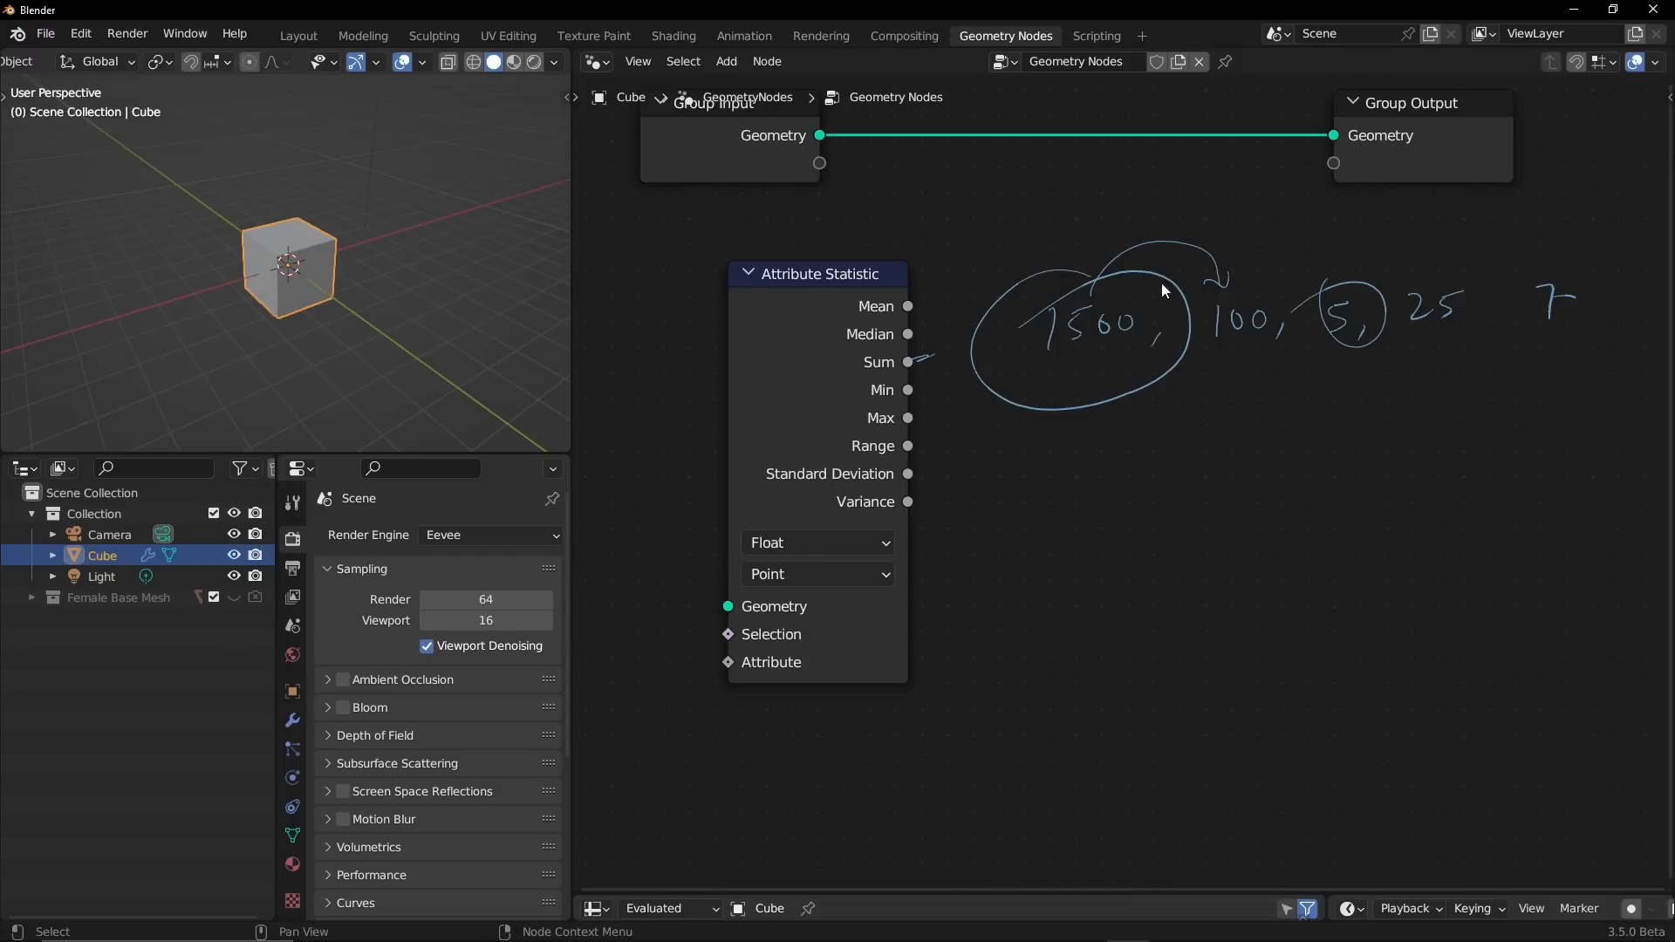
{"action": "left_click_drag", "start_coordinate": [1342, 327], "coordinate": [1133, 358]}
{"action": "mouse_move", "coordinate": [1014, 334]}
{"action": "right_mouse_down"}
{"action": "mouse_move", "coordinate": [980, 393]}
{"action": "mouse_move", "coordinate": [1075, 408]}
{"action": "mouse_move", "coordinate": [979, 343]}
{"action": "mouse_move", "coordinate": [1215, 254]}
{"action": "mouse_move", "coordinate": [1286, 273]}
{"action": "mouse_move", "coordinate": [1260, 306]}
{"action": "mouse_move", "coordinate": [1455, 289]}
{"action": "right_mouse_up"}
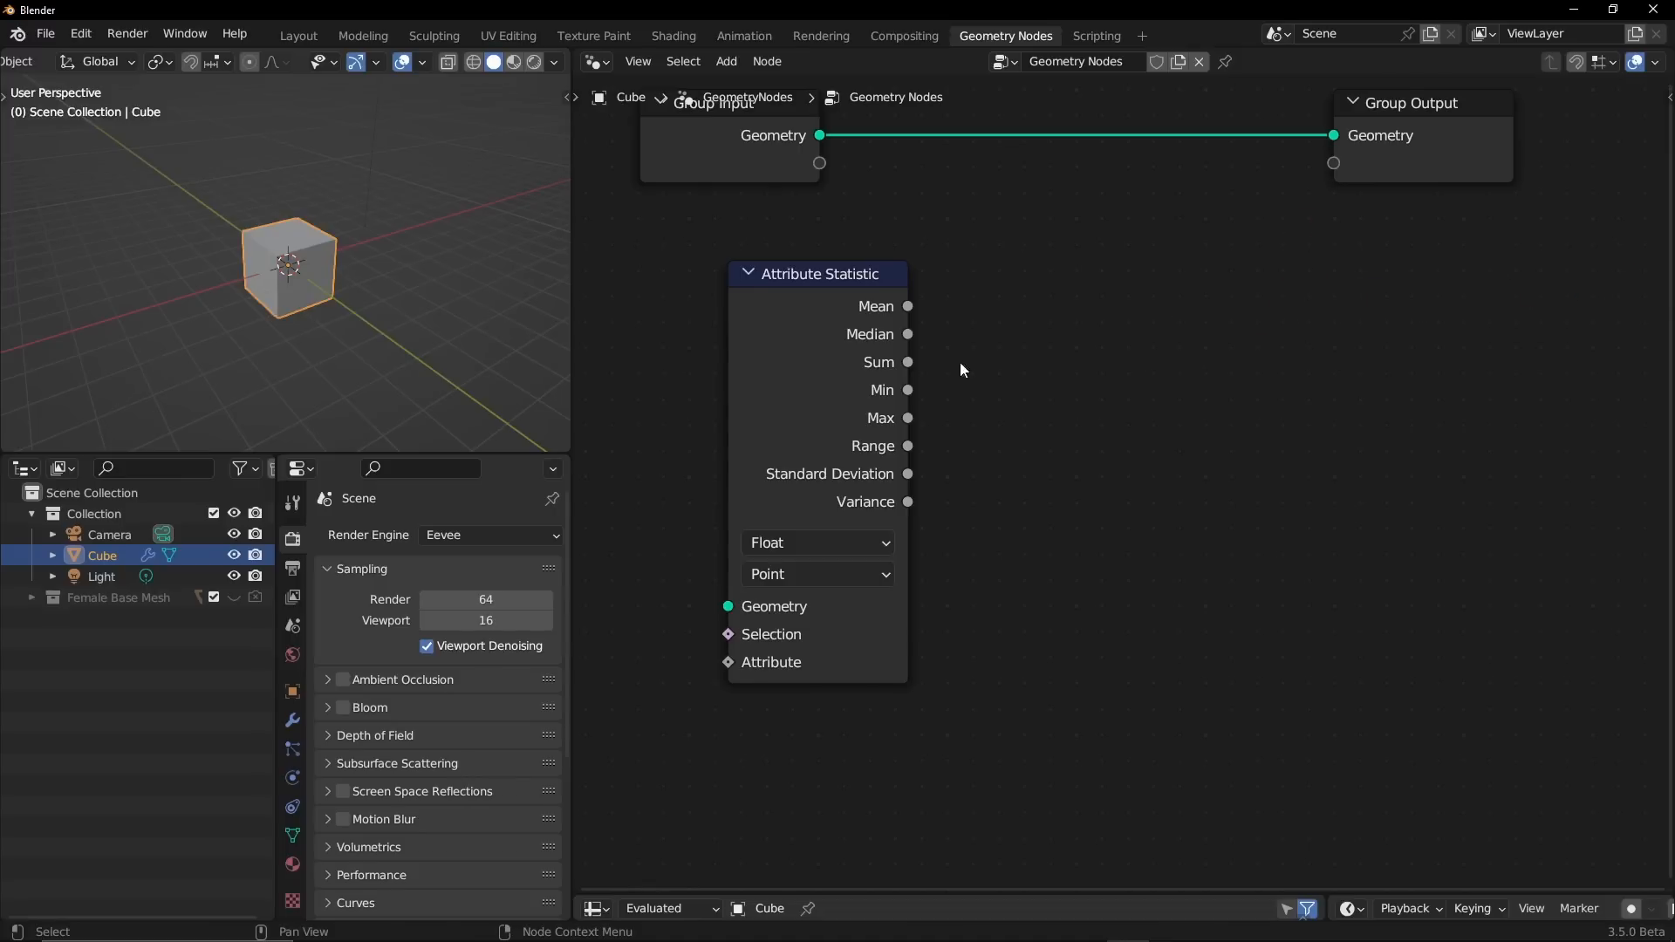
{"action": "left_click_drag", "start_coordinate": [876, 296], "coordinate": [840, 323]}
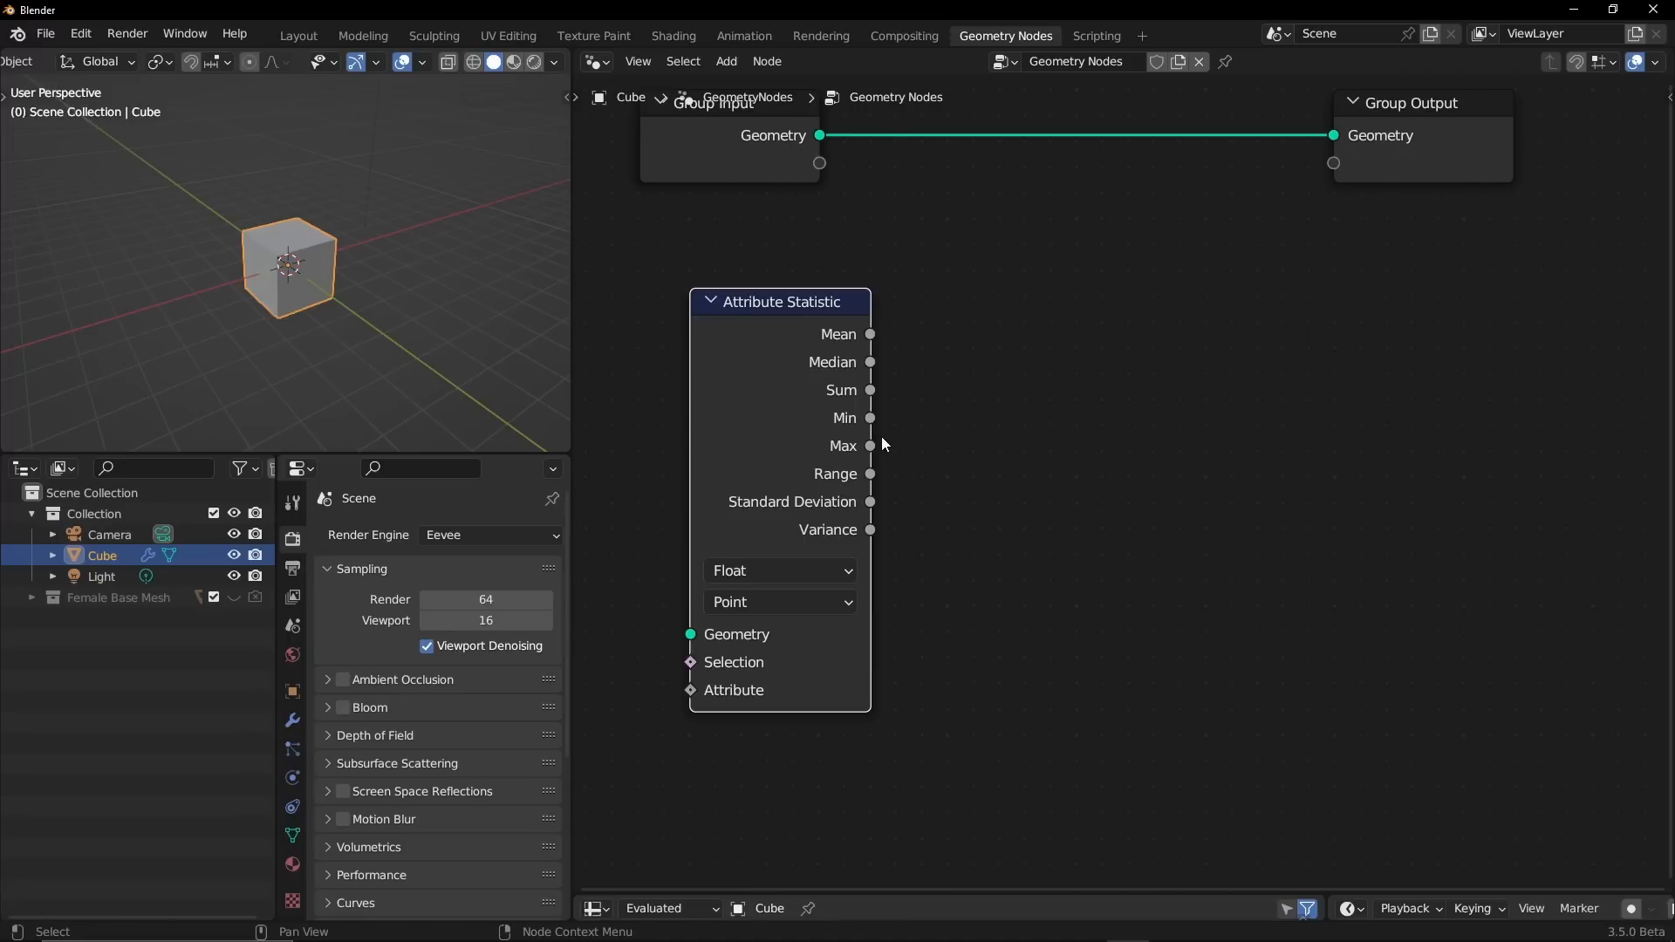
{"action": "left_click_drag", "start_coordinate": [771, 333], "coordinate": [850, 311]}
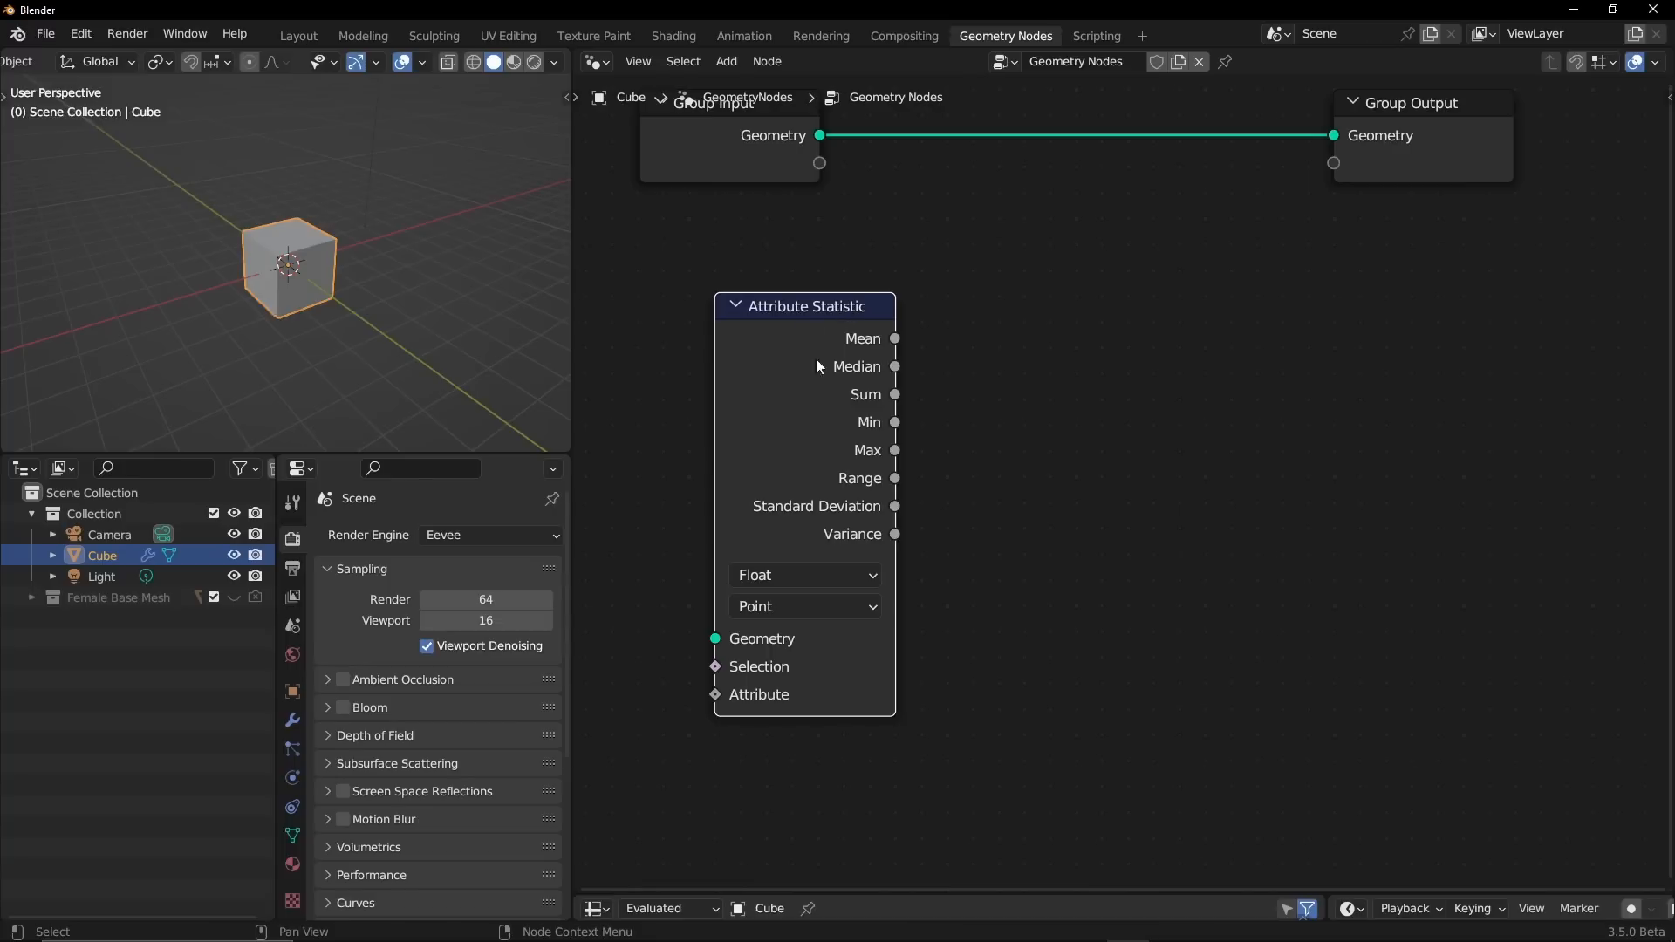
{"action": "left_click_drag", "start_coordinate": [815, 359], "coordinate": [792, 328]}
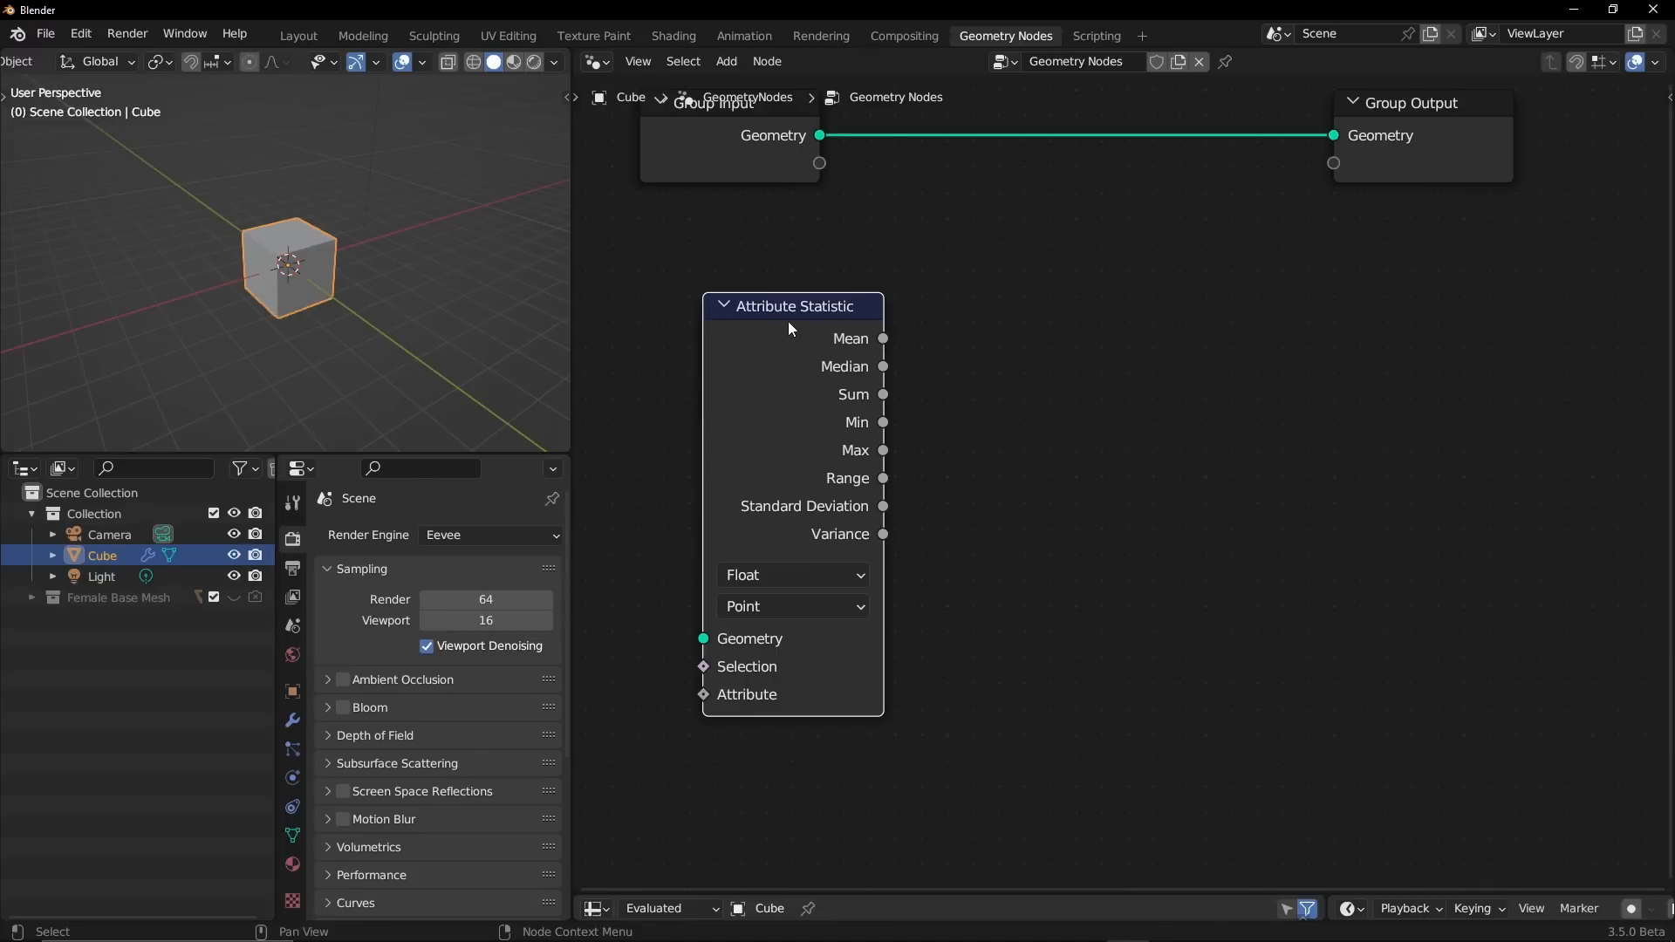
- Add a Domain Size node and position it beside the Attribute Statistic node's outputs
{"action": "left_click", "coordinate": [727, 61]}
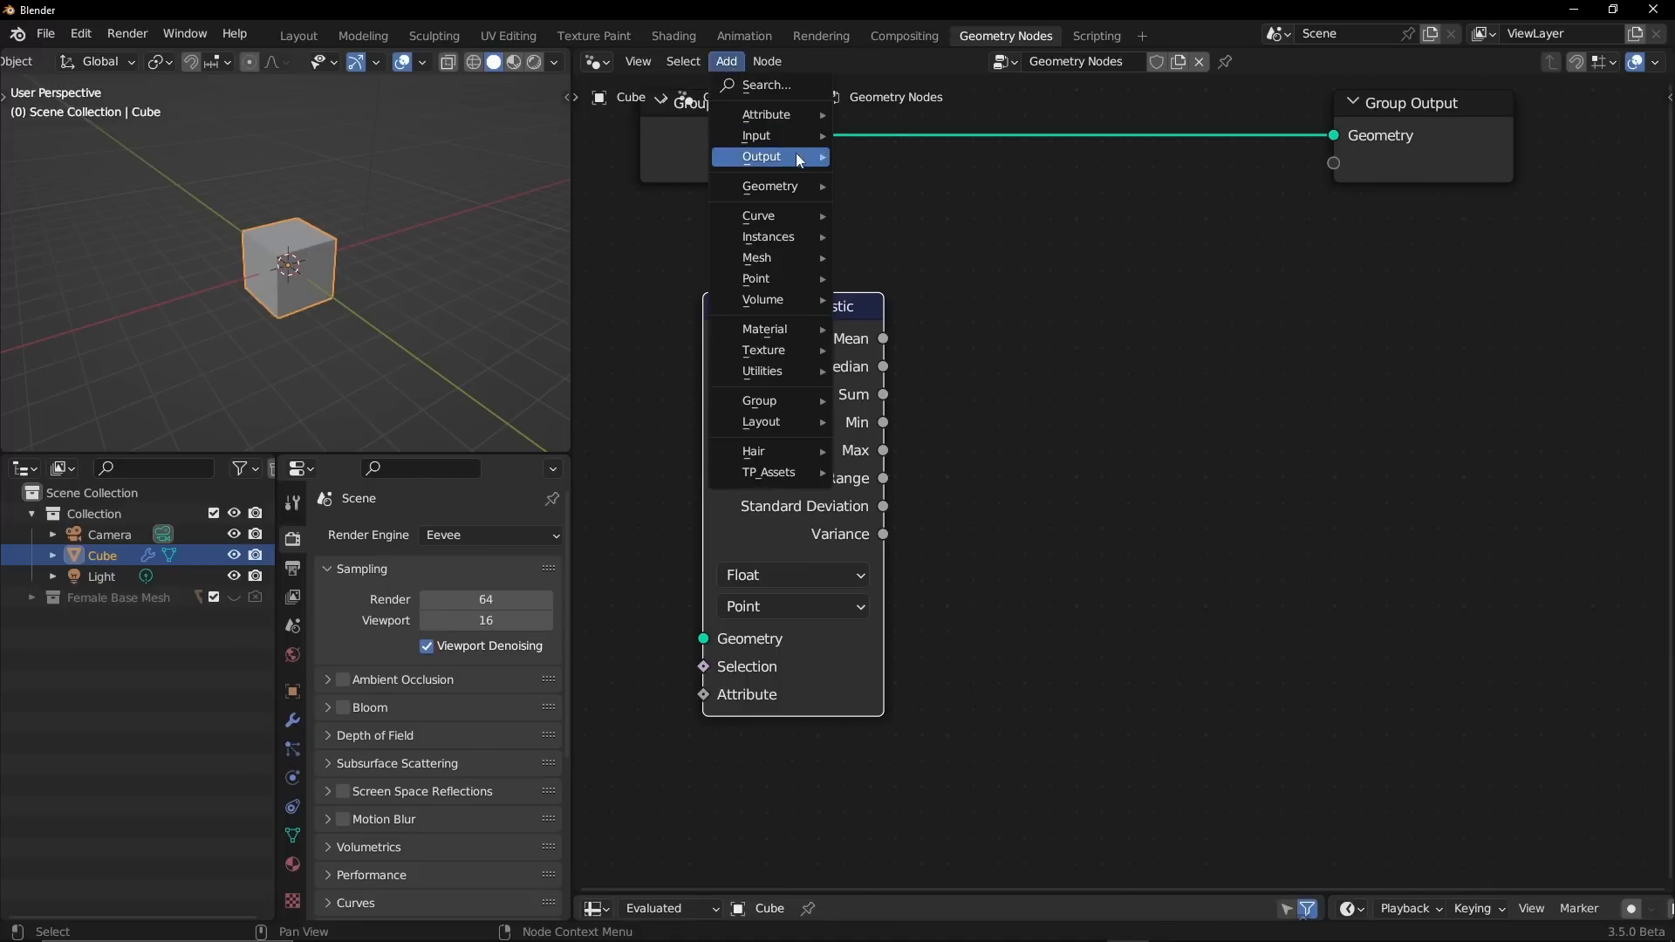
{"action": "mouse_move", "coordinate": [770, 114]}
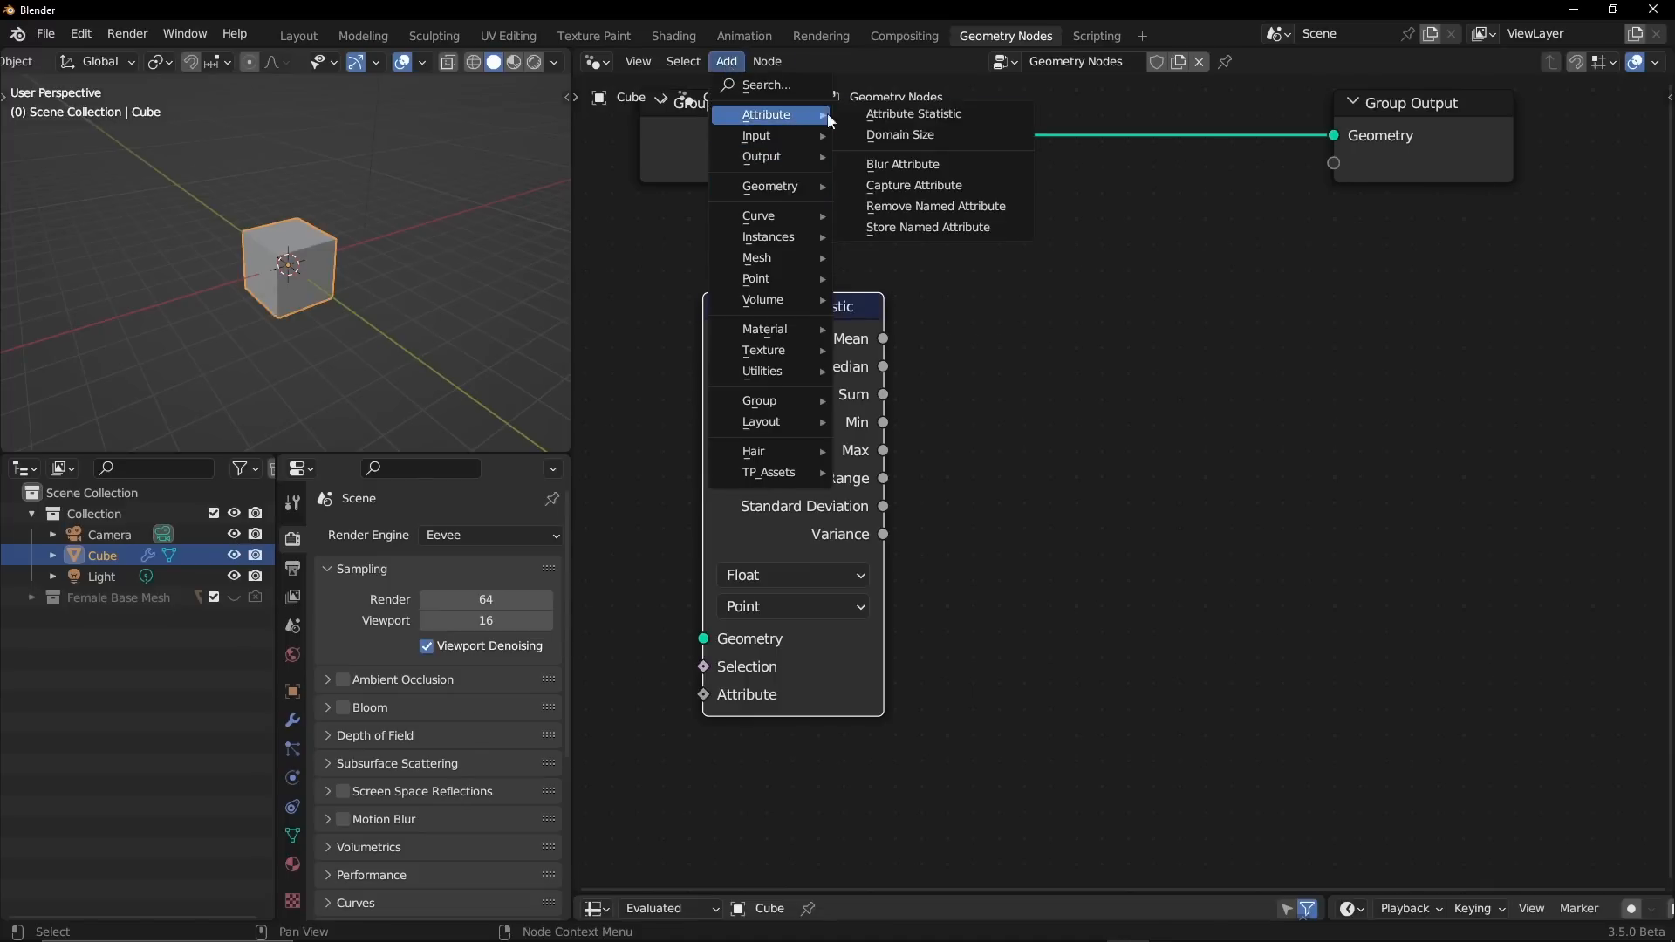
{"action": "left_click", "coordinate": [900, 136]}
{"action": "left_click", "coordinate": [1075, 344]}
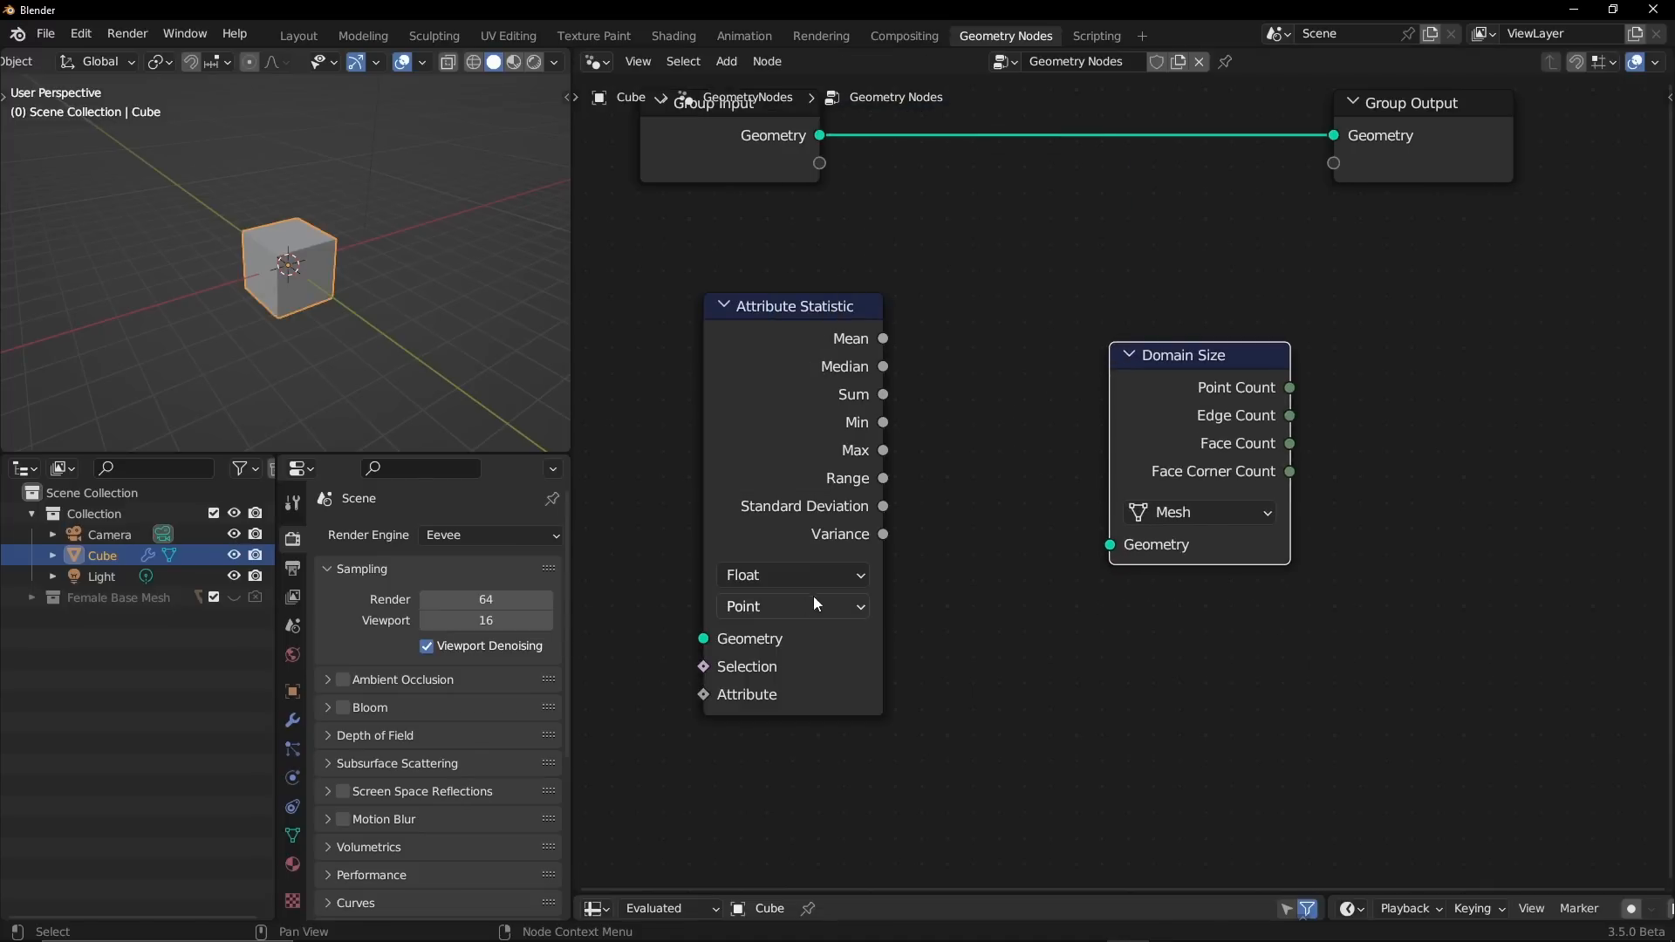
{"action": "left_click_drag", "start_coordinate": [1119, 375], "coordinate": [1076, 383]}
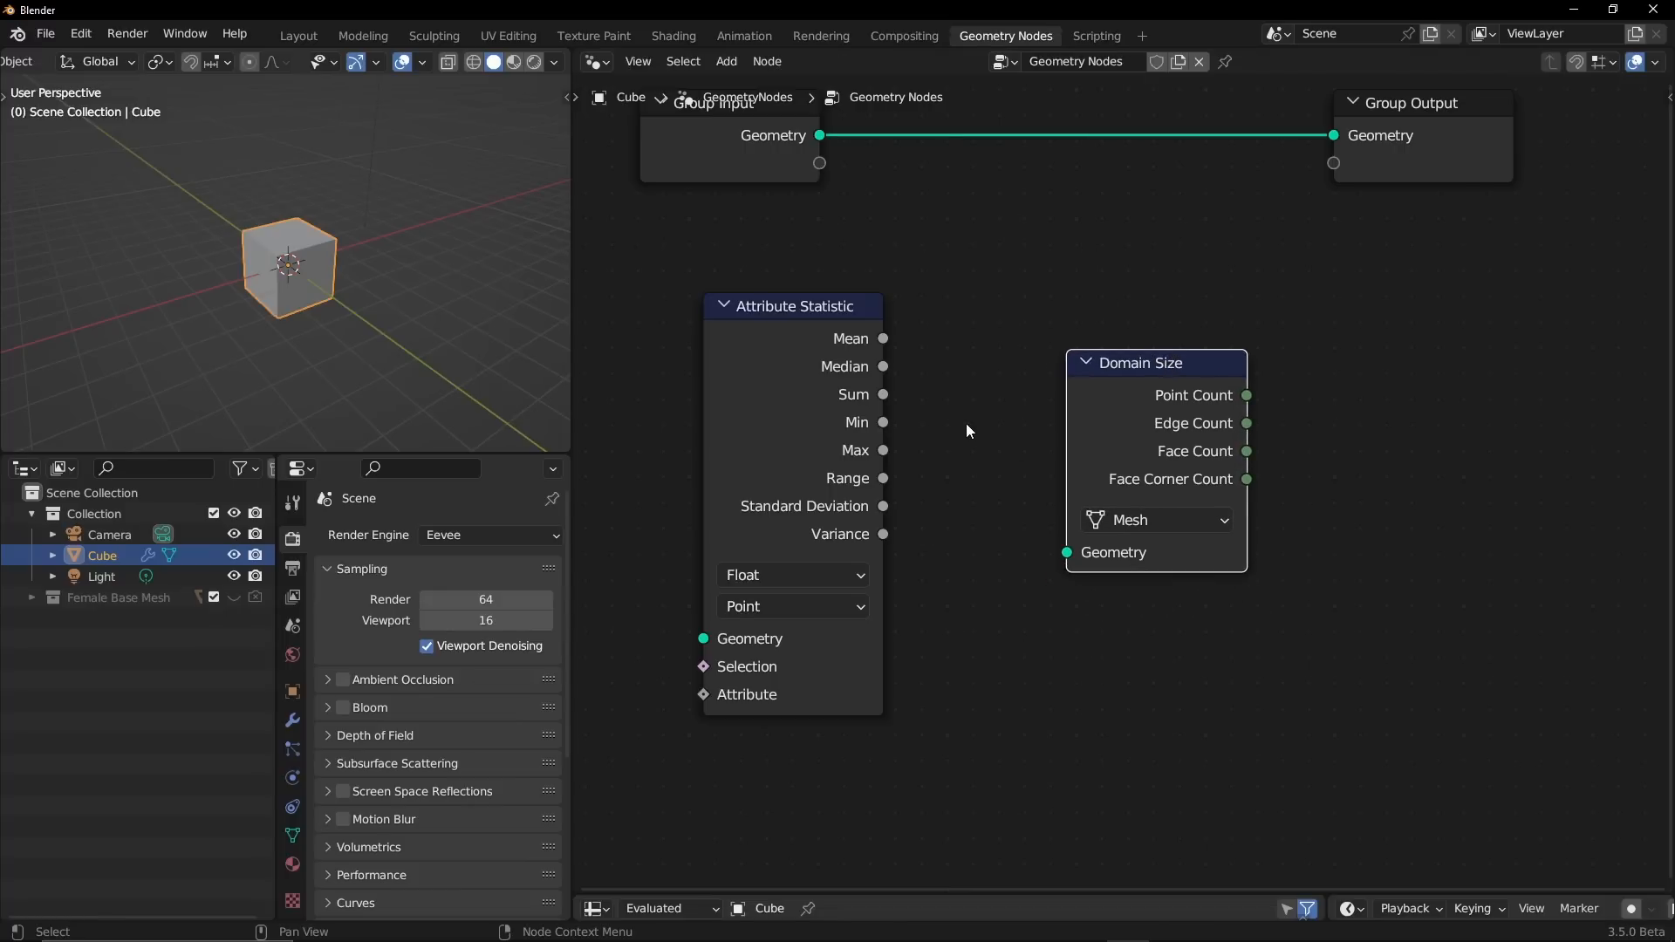
{"action": "left_click_drag", "start_coordinate": [1131, 375], "coordinate": [1131, 322]}
{"action": "left_click_drag", "start_coordinate": [750, 353], "coordinate": [750, 354]}
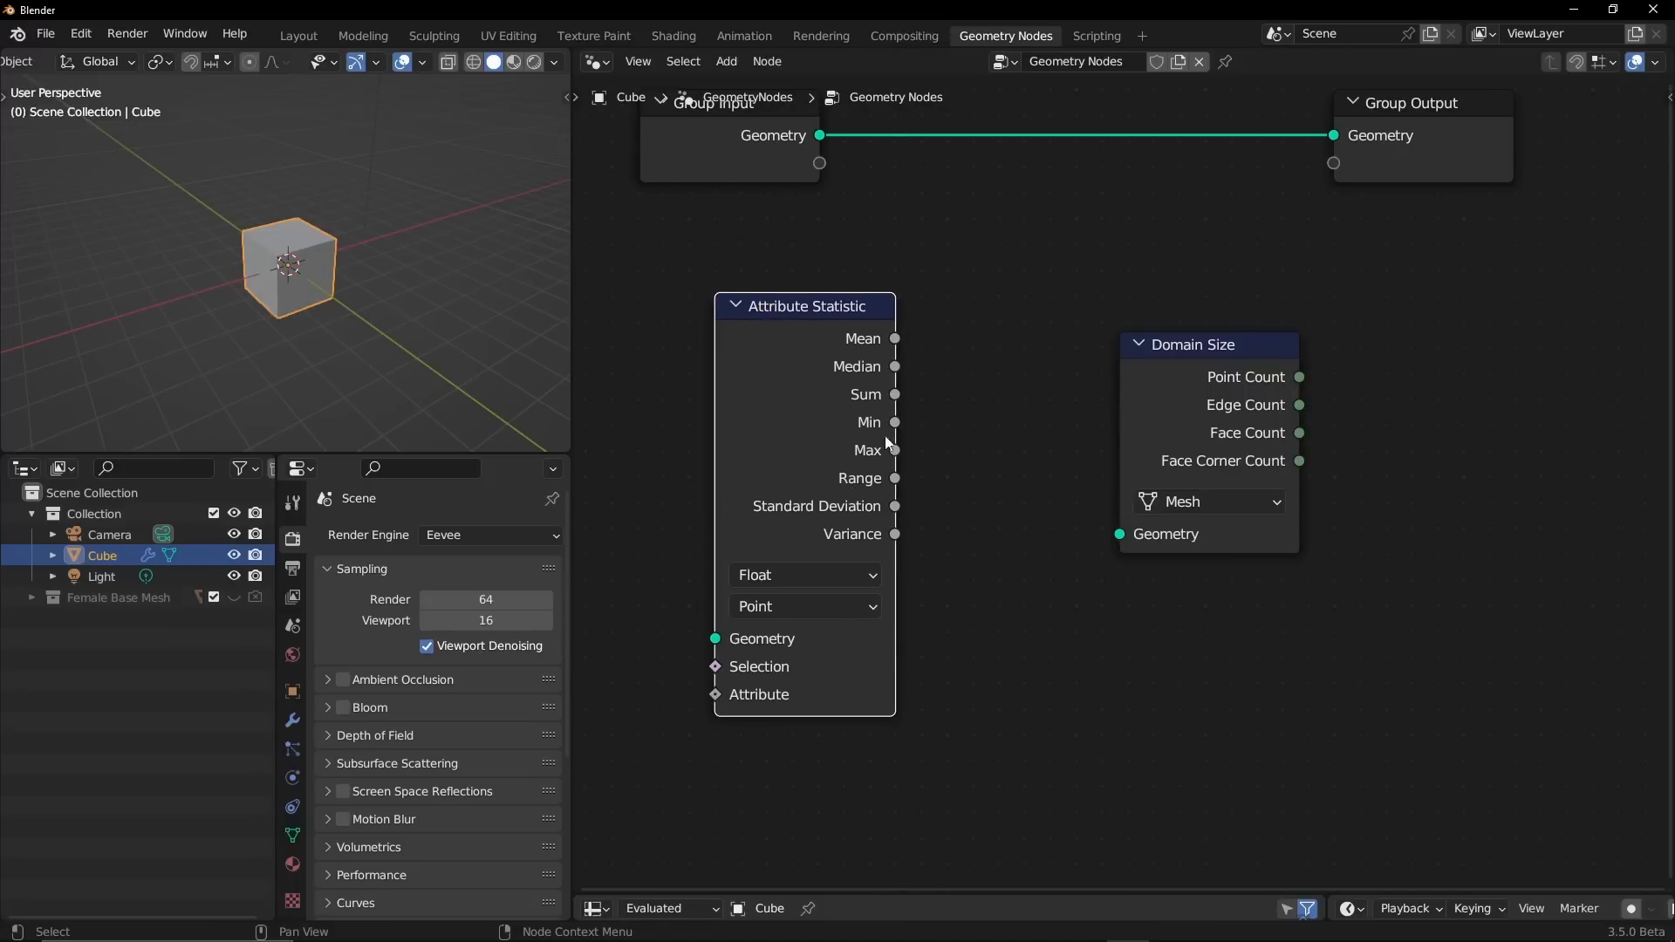
{"action": "left_click_drag", "start_coordinate": [895, 450], "coordinate": [994, 384]}
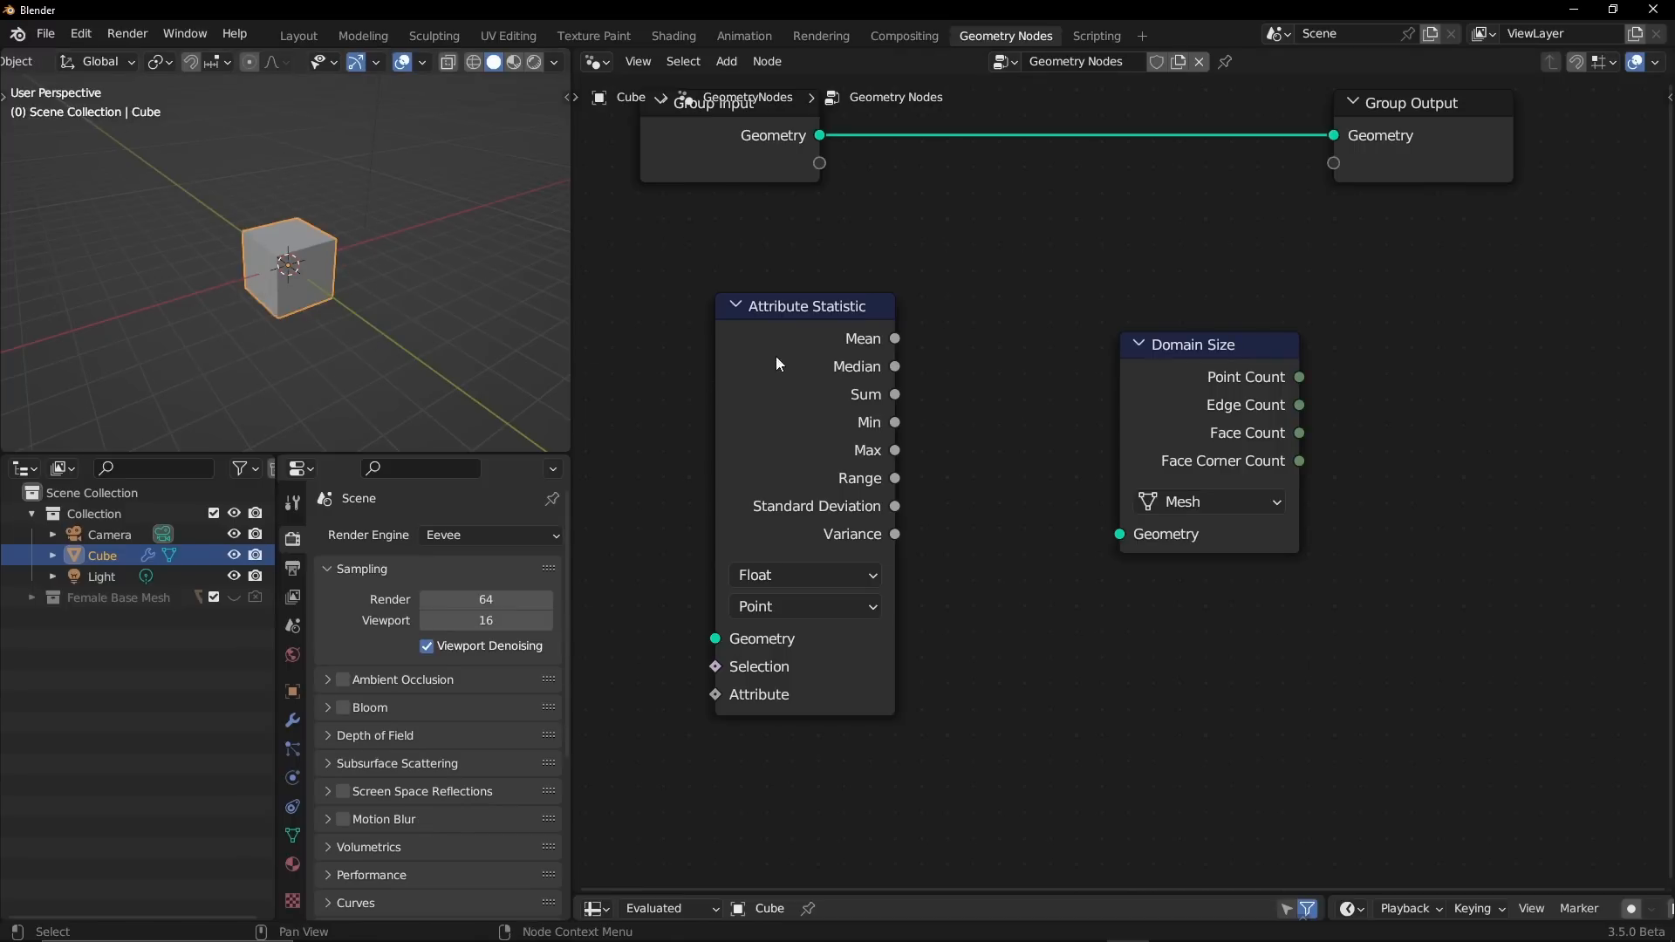
{"action": "left_click_drag", "start_coordinate": [774, 307], "coordinate": [883, 283]}
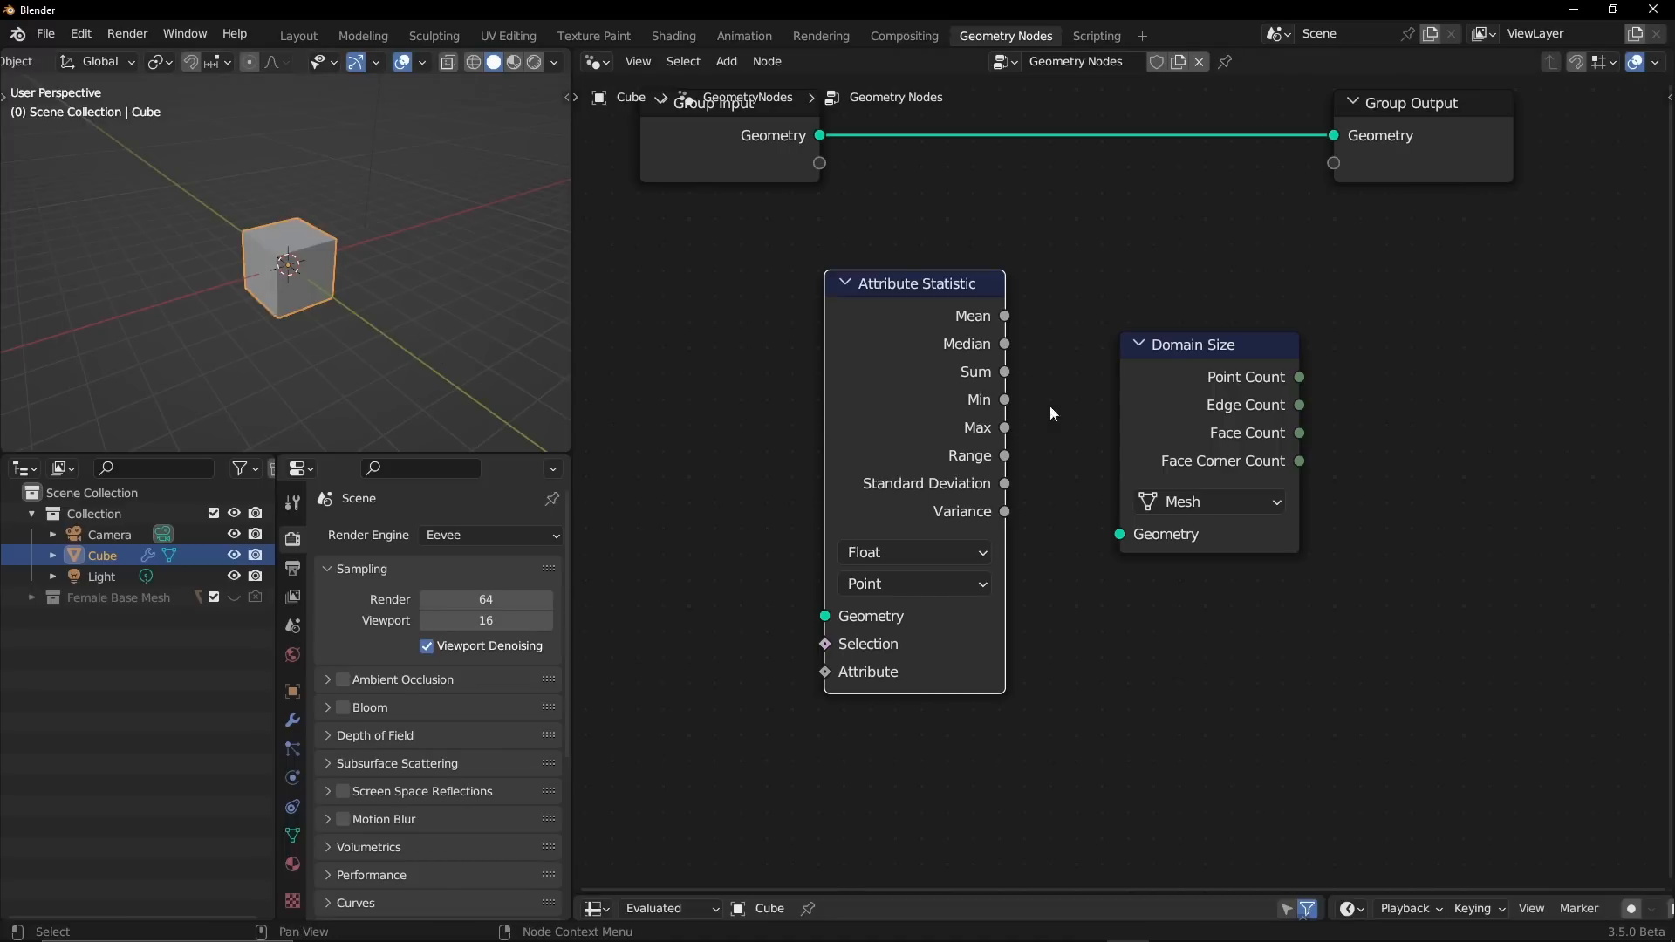
{"action": "left_click_drag", "start_coordinate": [910, 299], "coordinate": [849, 312]}
{"action": "left_click_drag", "start_coordinate": [1157, 440], "coordinate": [1152, 446]}
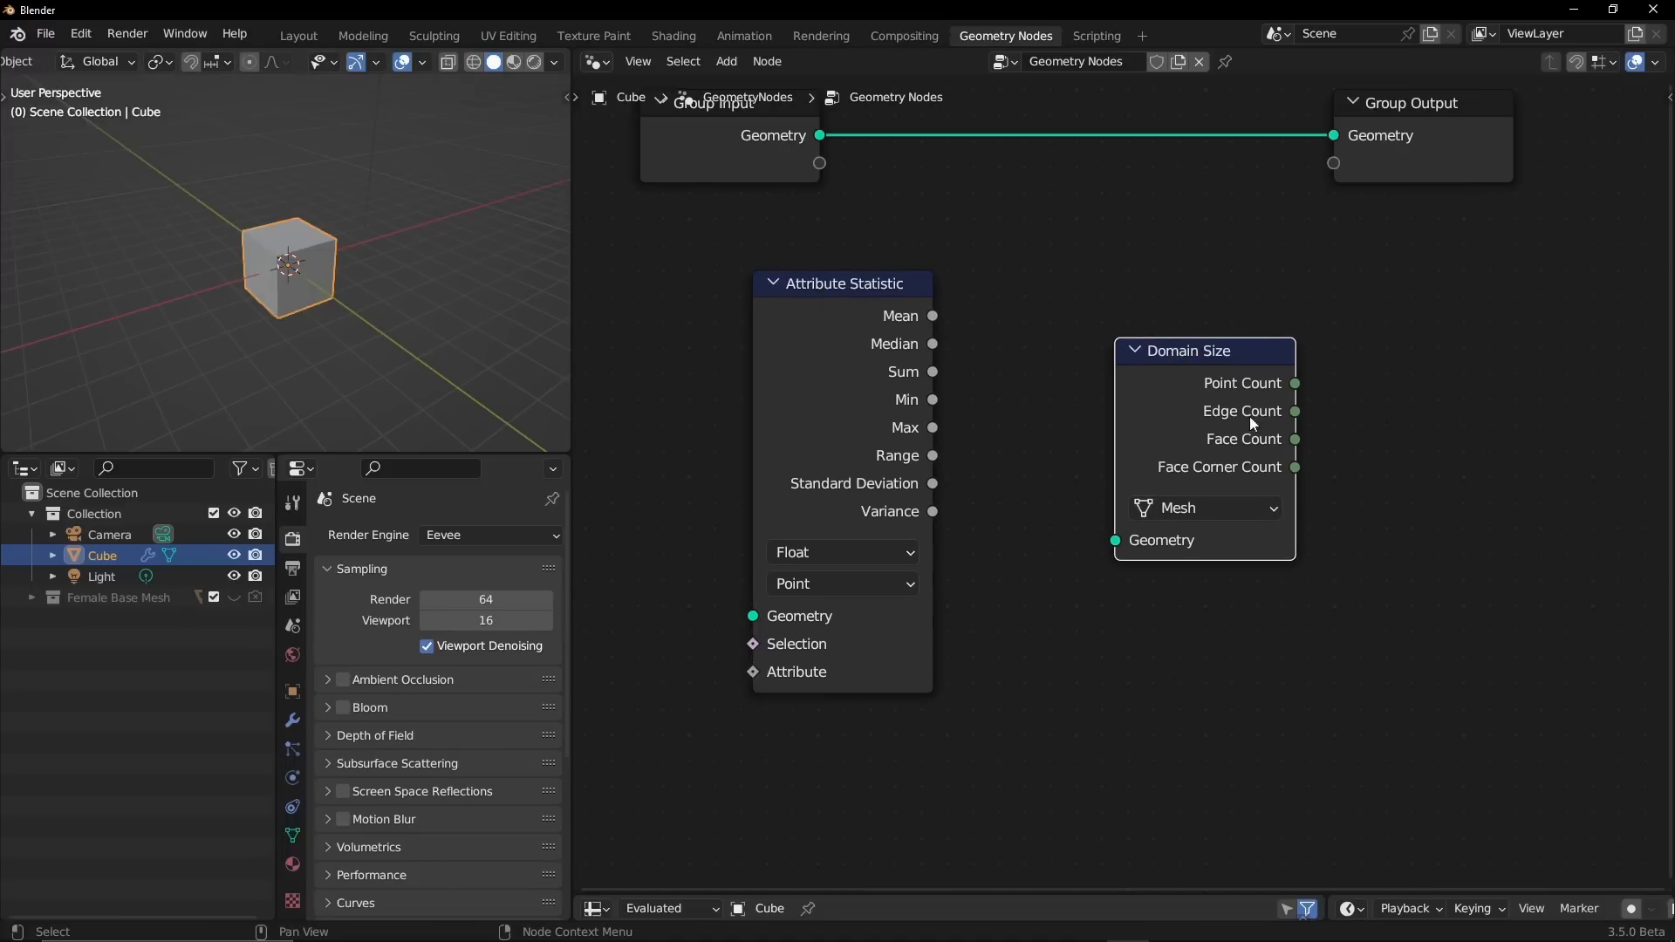
{"action": "left_click_drag", "start_coordinate": [1249, 417], "coordinate": [1248, 405]}
- Move the Attribute Statistic and Domain Size nodes side by side well below the Group Input and Group Output nodes
{"action": "left_click_drag", "start_coordinate": [852, 313], "coordinate": [869, 525]}
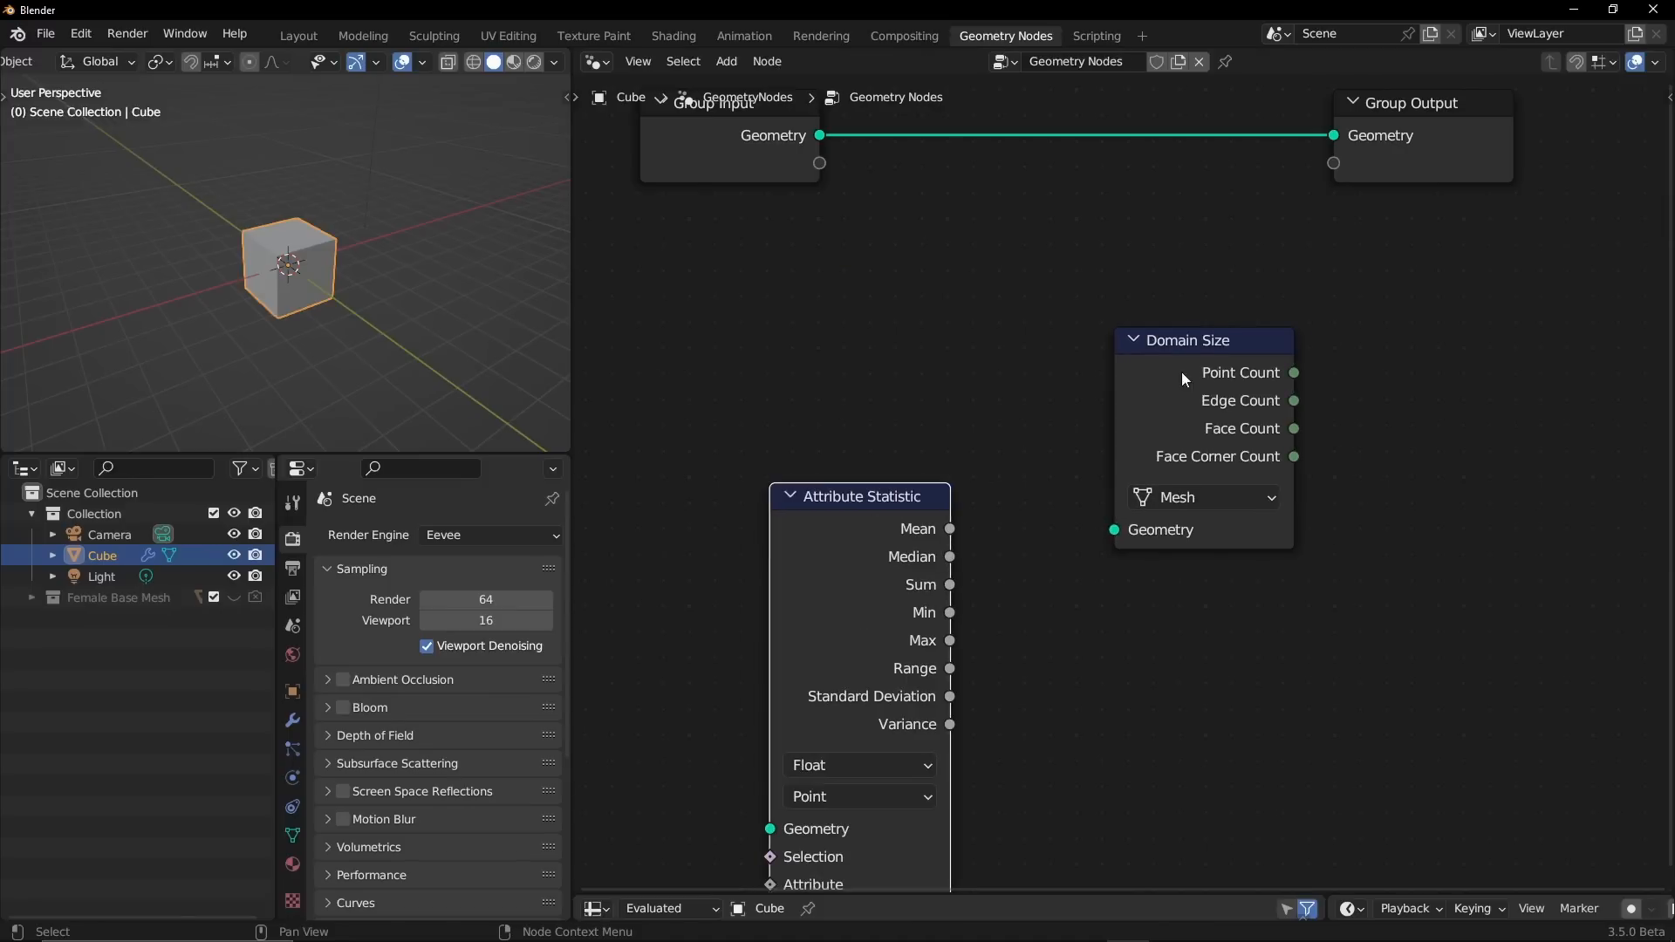
{"action": "left_click_drag", "start_coordinate": [1182, 372], "coordinate": [1143, 570]}
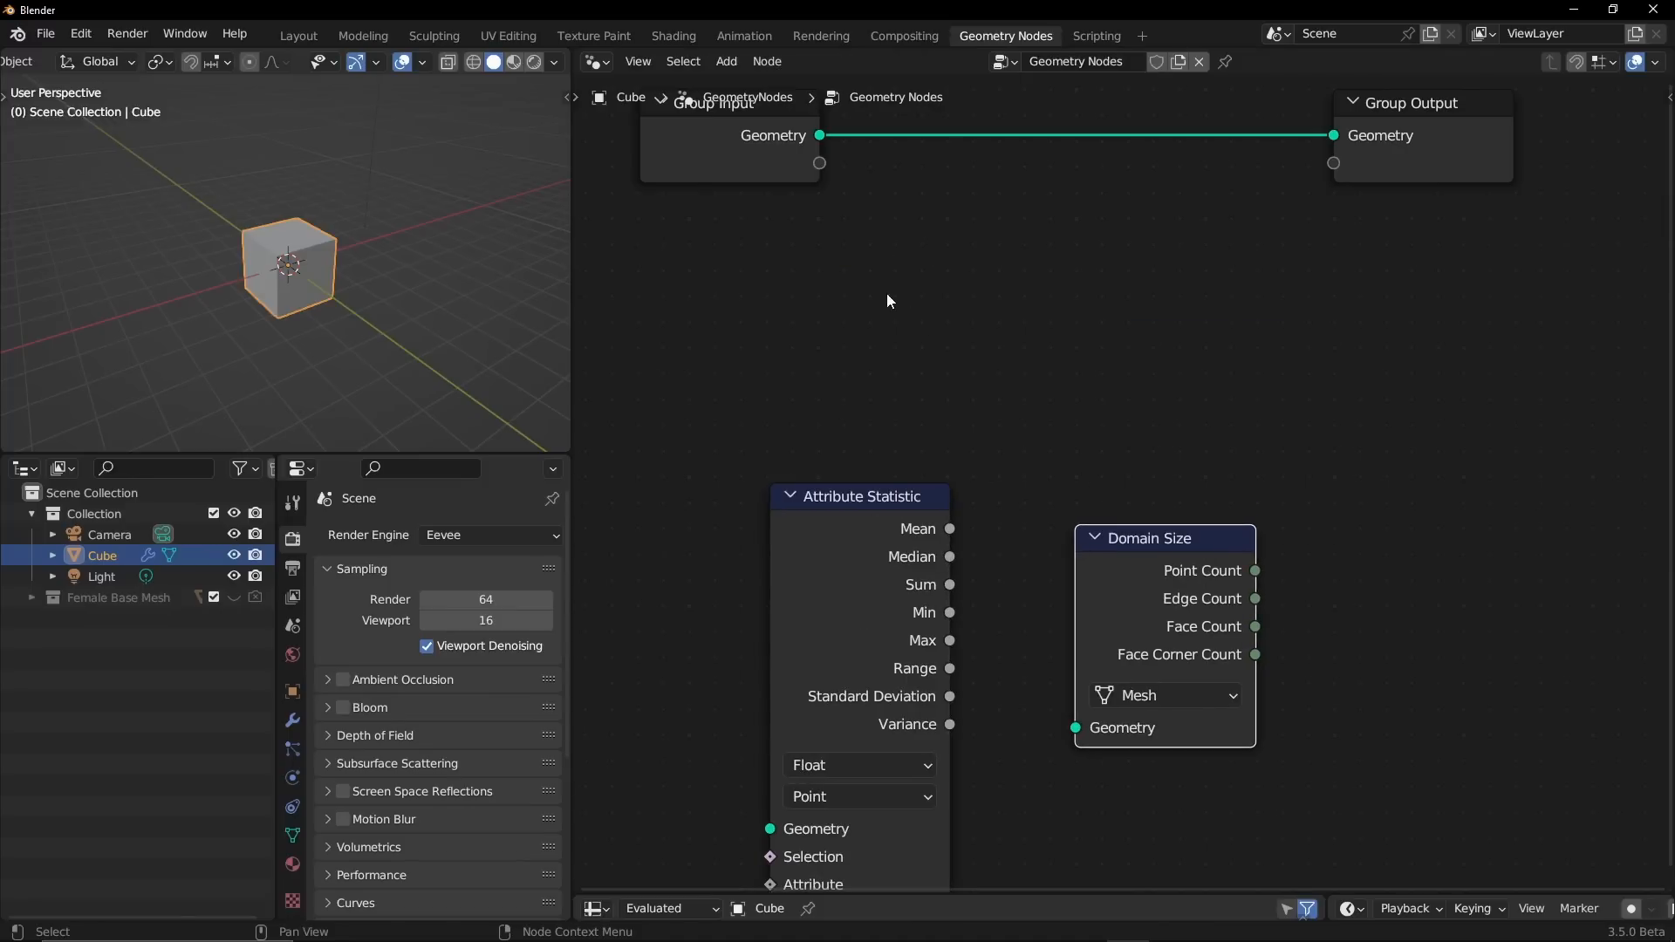
{"action": "middle_click_drag", "start_coordinate": [904, 260], "coordinate": [928, 419]}
{"action": "left_click", "coordinate": [868, 657]}
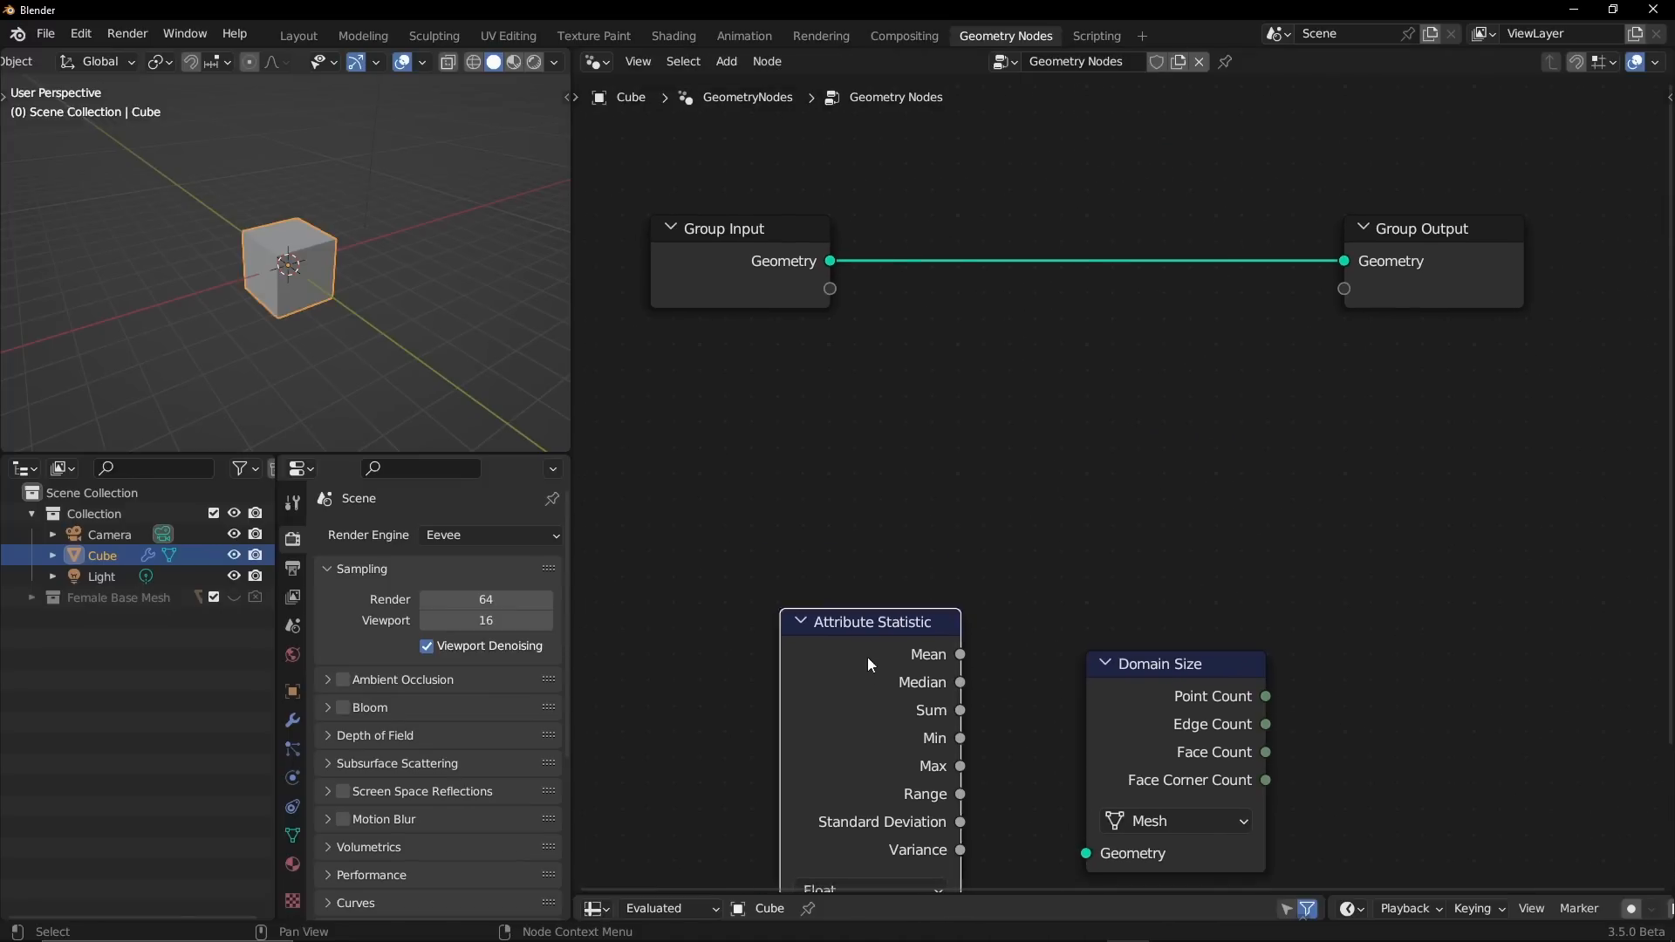
- Move the Attribute Statistic node slightly up and delete the Group Input node
{"action": "left_click_drag", "start_coordinate": [868, 657], "coordinate": [801, 612]}
{"action": "left_click_drag", "start_coordinate": [728, 253], "coordinate": [753, 228]}
{"action": "key", "text": "x"}
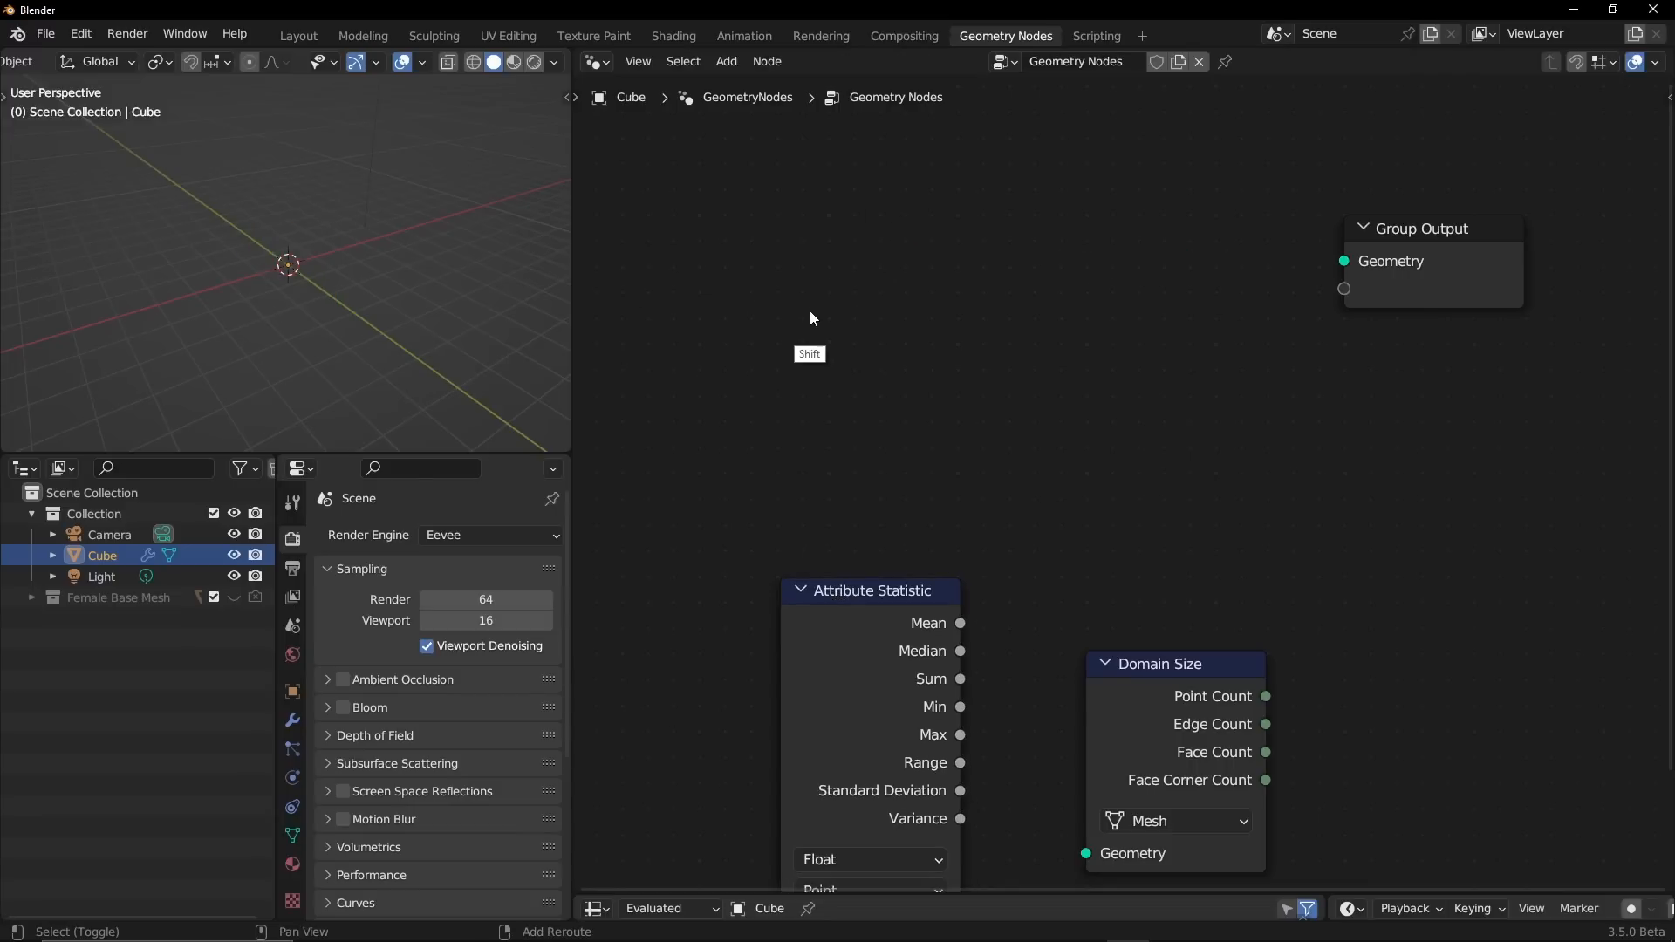
- Add a Points node with a Count of 33 and connect its Geometry output to the Group Output
{"action": "key", "text": "shift+a"}
{"action": "mouse_move", "coordinate": [784, 502]}
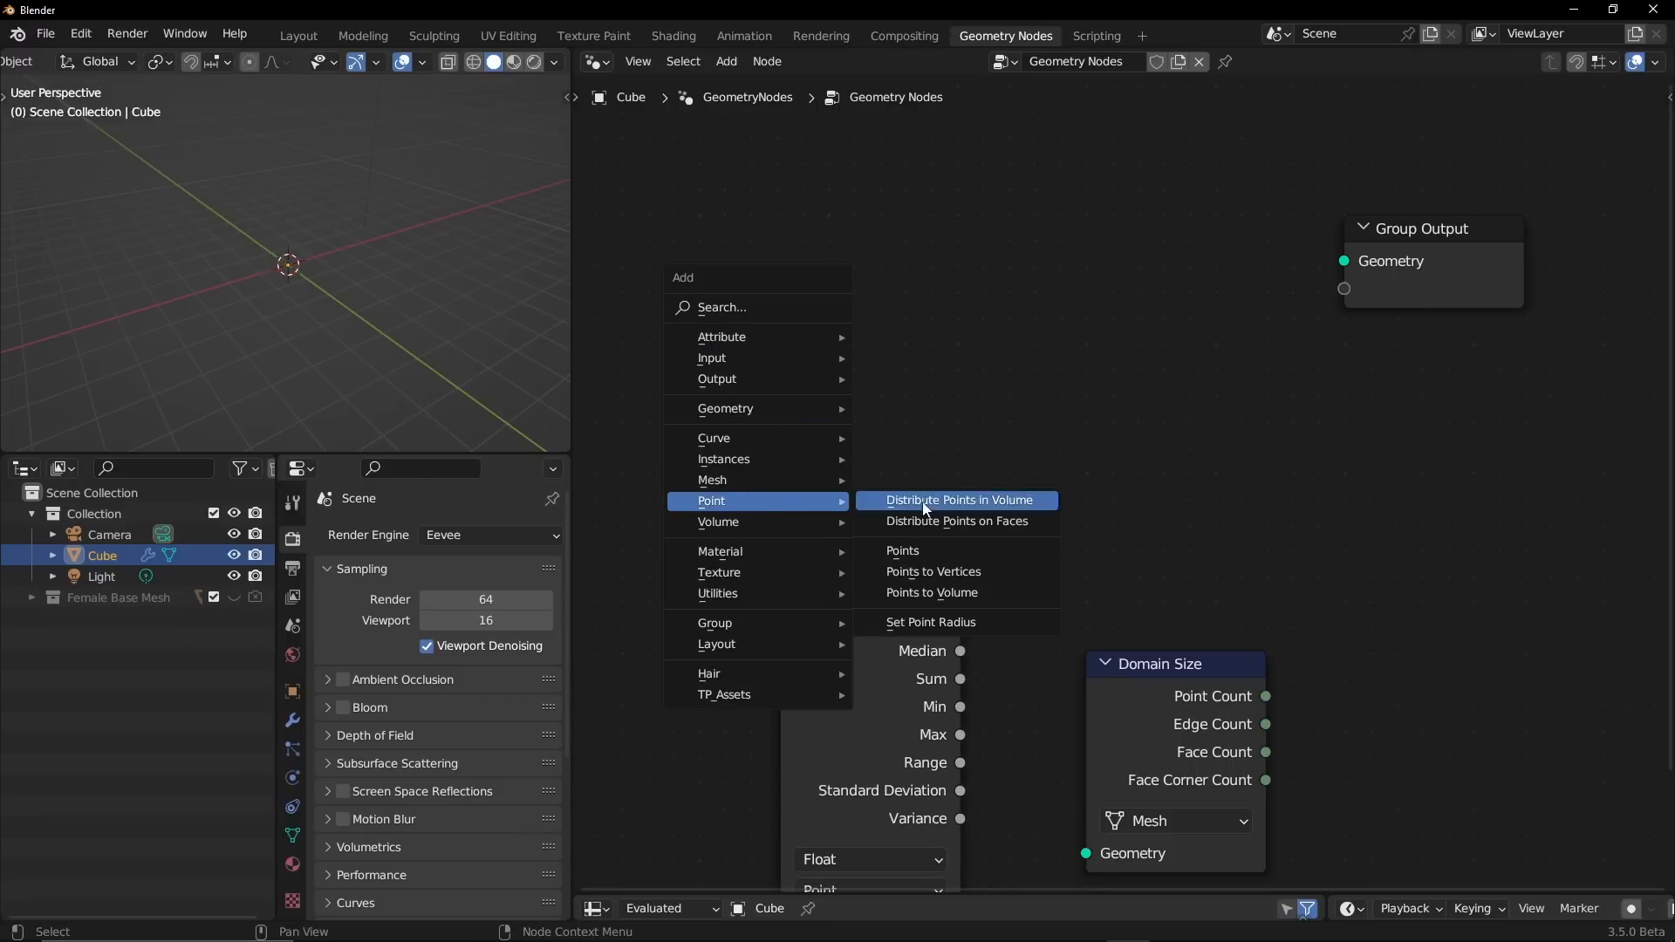
{"action": "left_click", "coordinate": [903, 551]}
{"action": "left_click", "coordinate": [913, 216]}
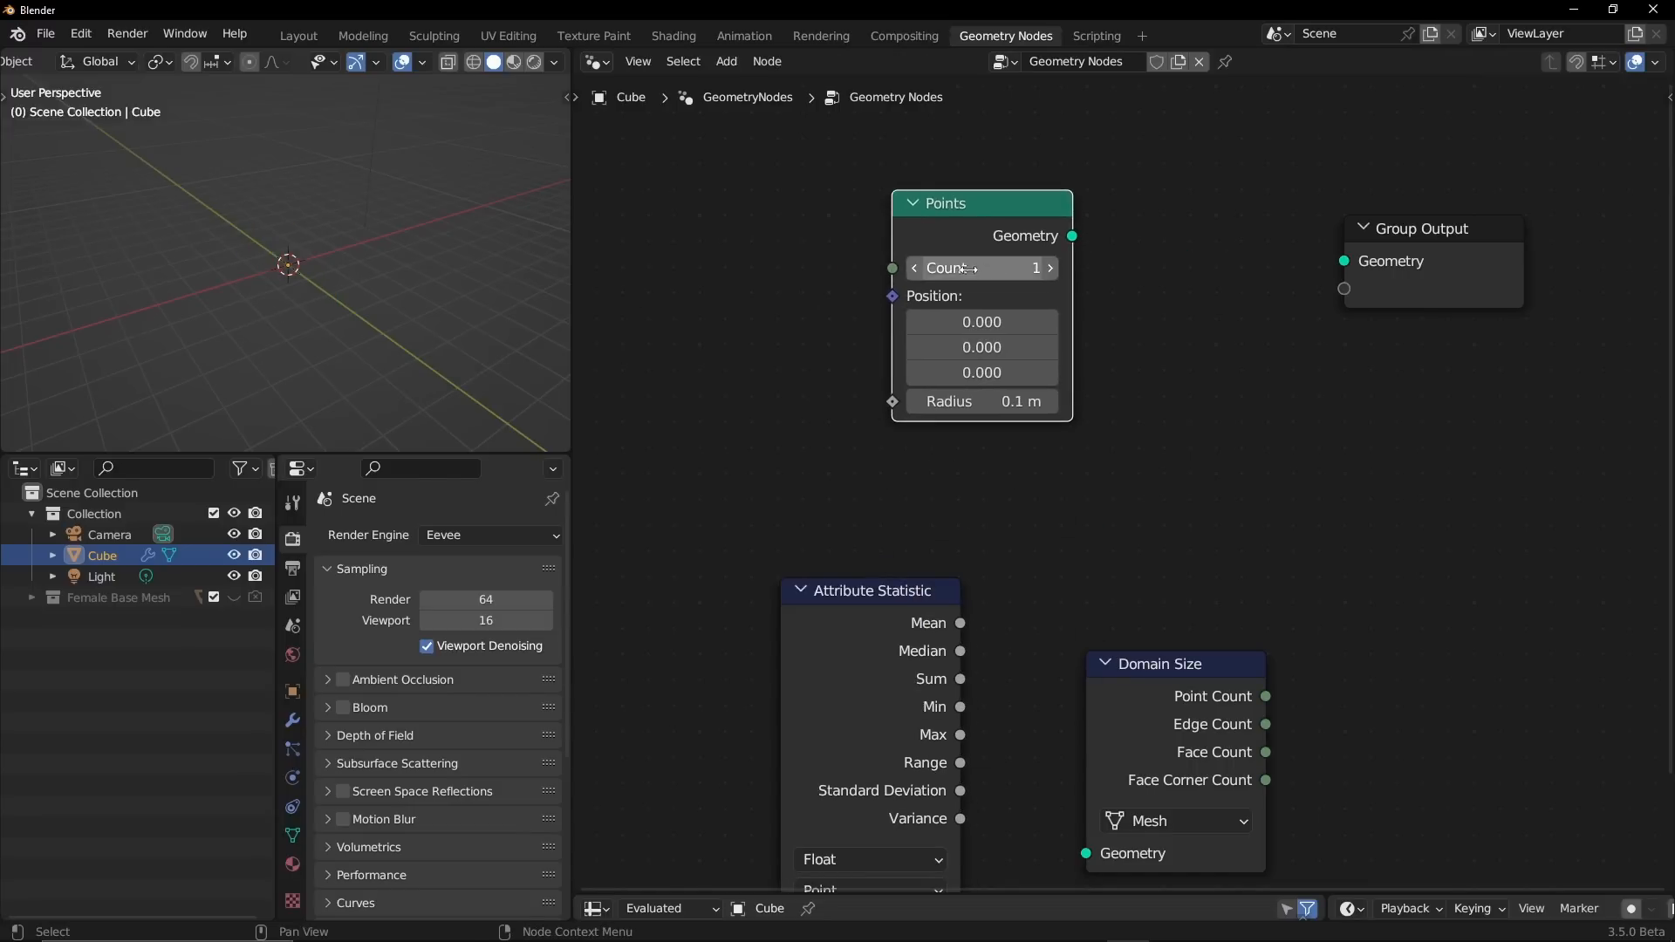
{"action": "left_click_drag", "start_coordinate": [967, 271], "coordinate": [1344, 261]}
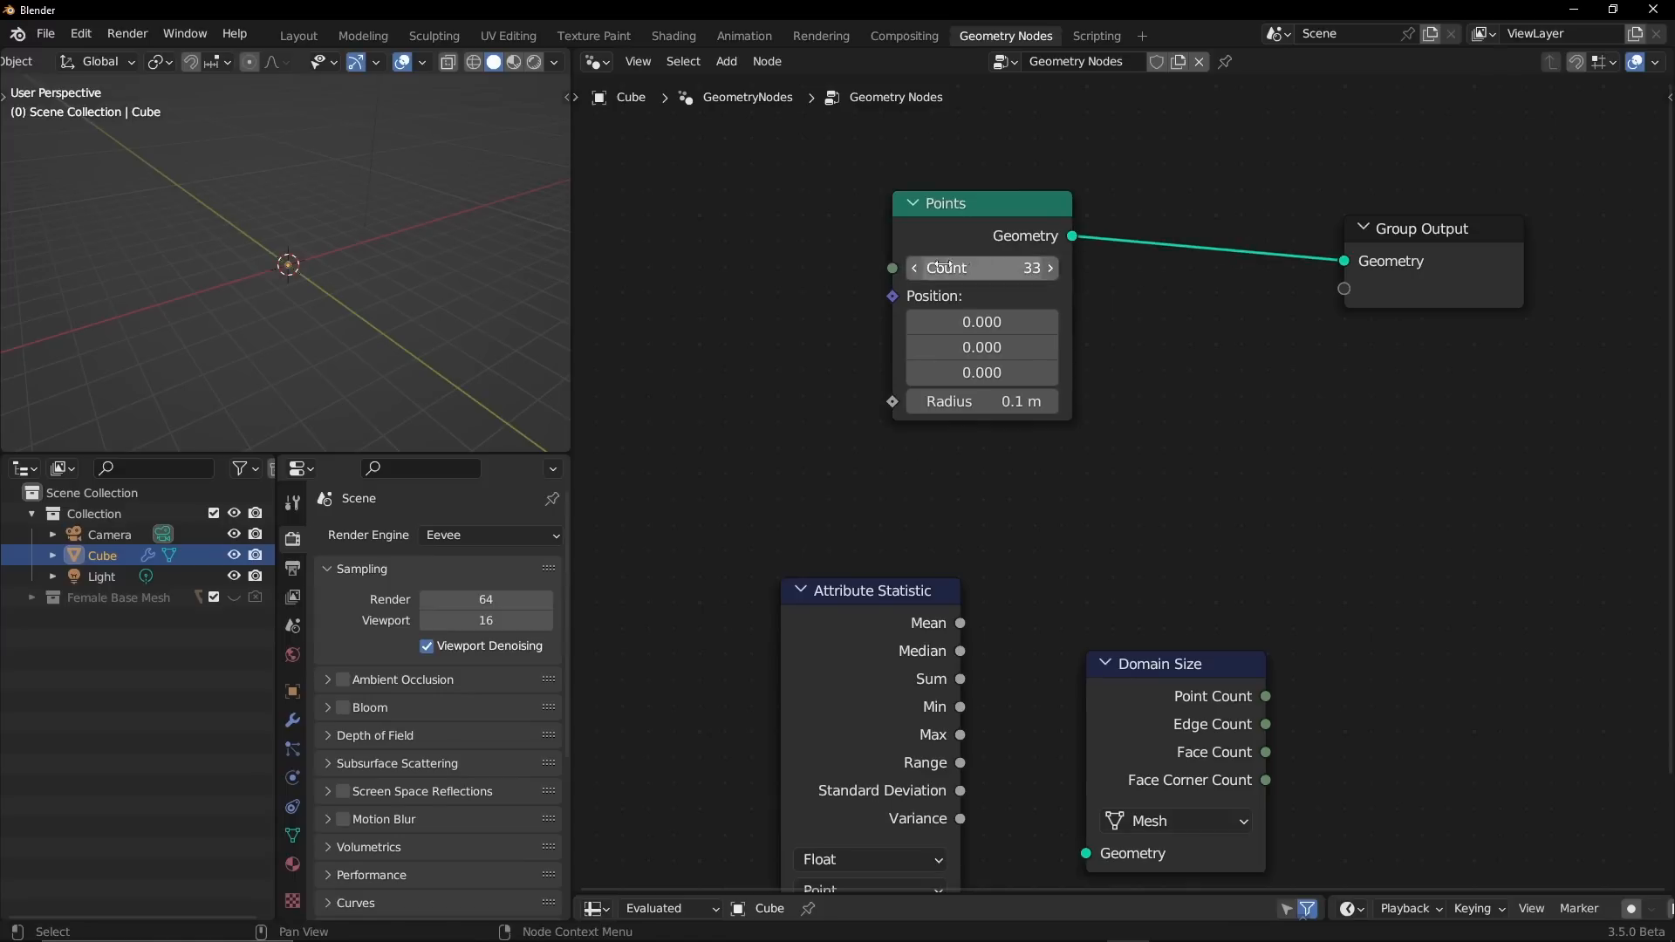
{"action": "left_click_drag", "start_coordinate": [1056, 220], "coordinate": [1005, 225]}
{"action": "key", "text": "ctrl+z"}
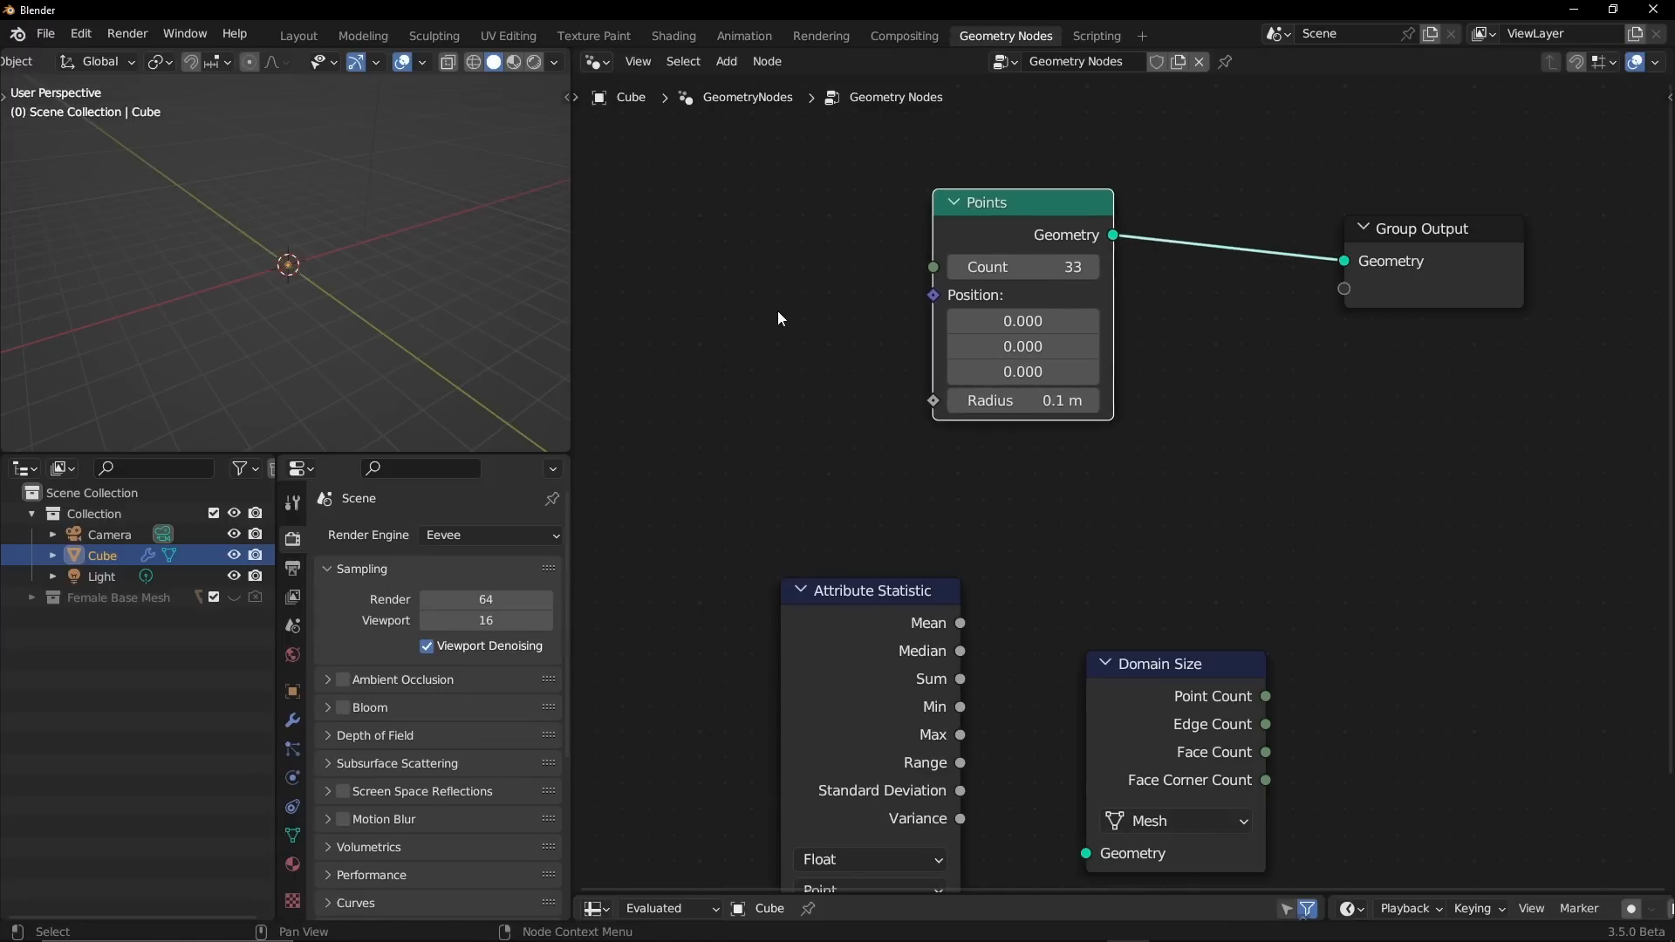
- Add an Integer-type Random Value node that drives the Points node's Count and place it beside the Points node
{"action": "key", "text": "shift+a"}
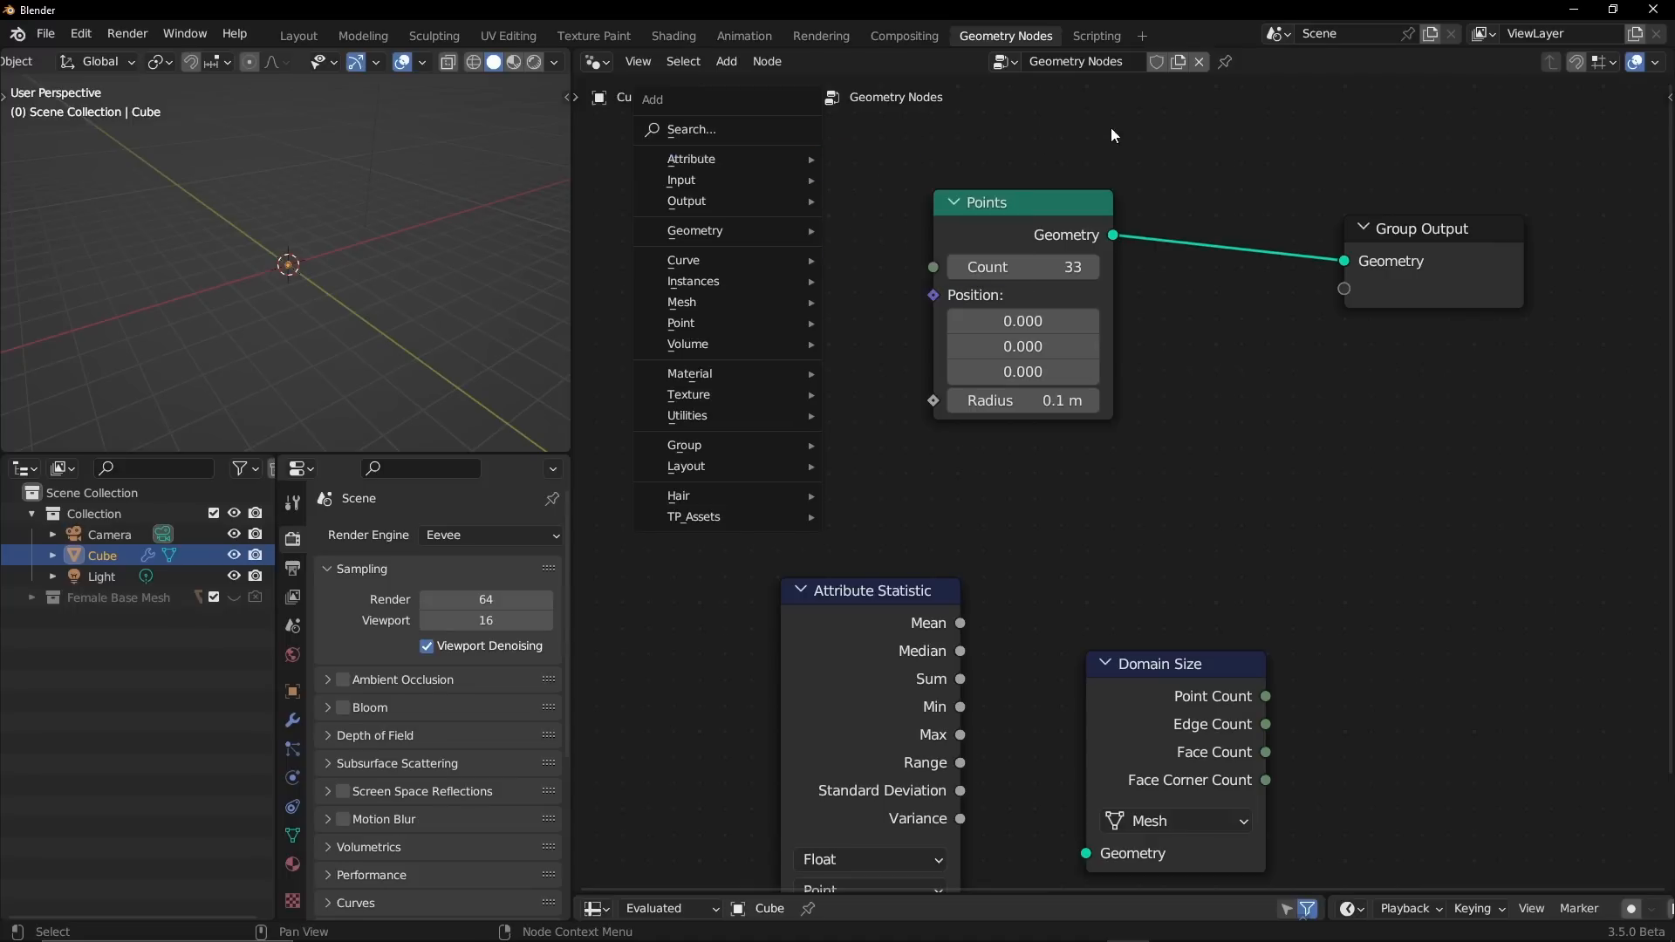
{"action": "left_click_drag", "start_coordinate": [933, 267], "coordinate": [728, 315]}
{"action": "type", "text": "ra"}
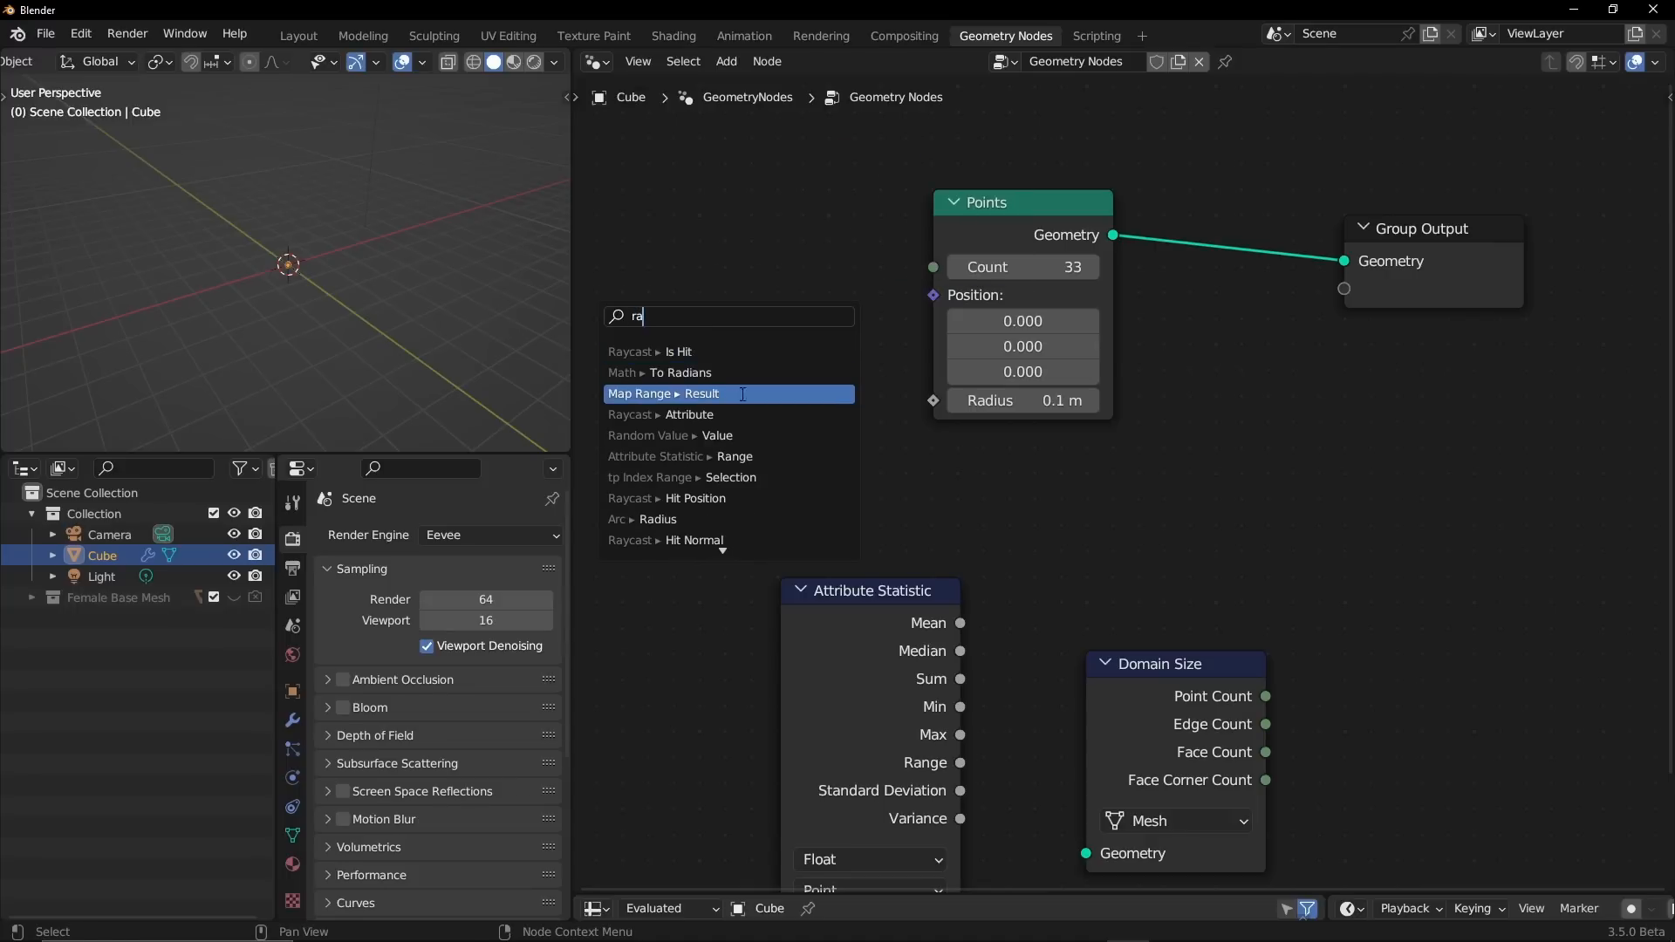
{"action": "type", "text": "n"}
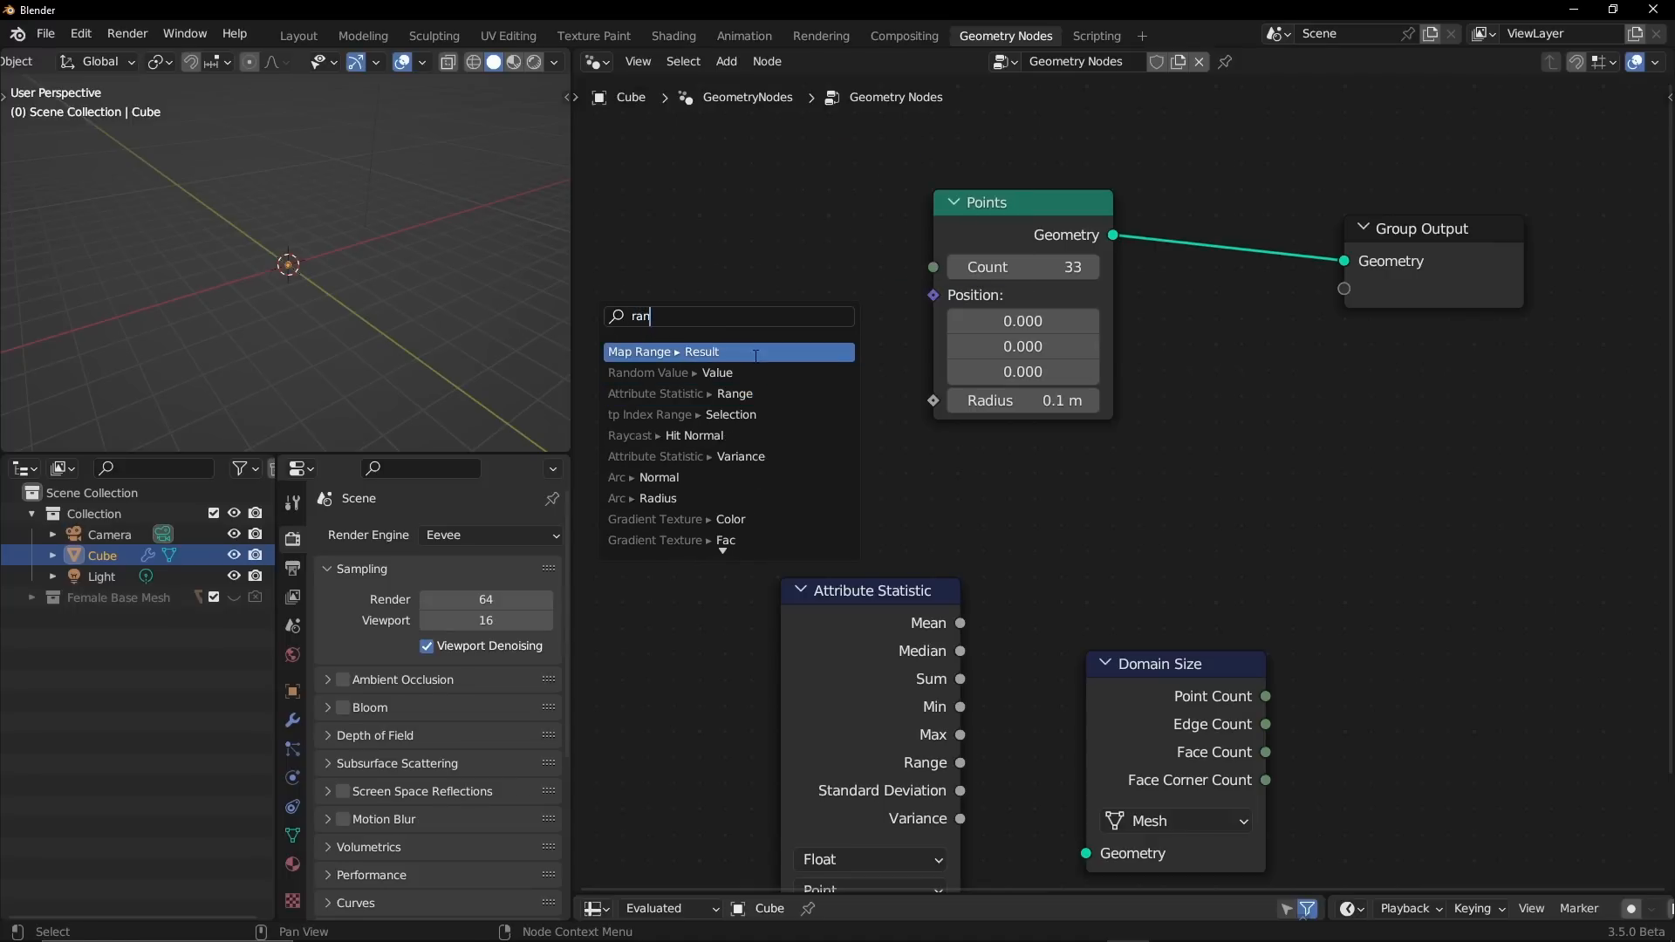
{"action": "type", "text": "d"}
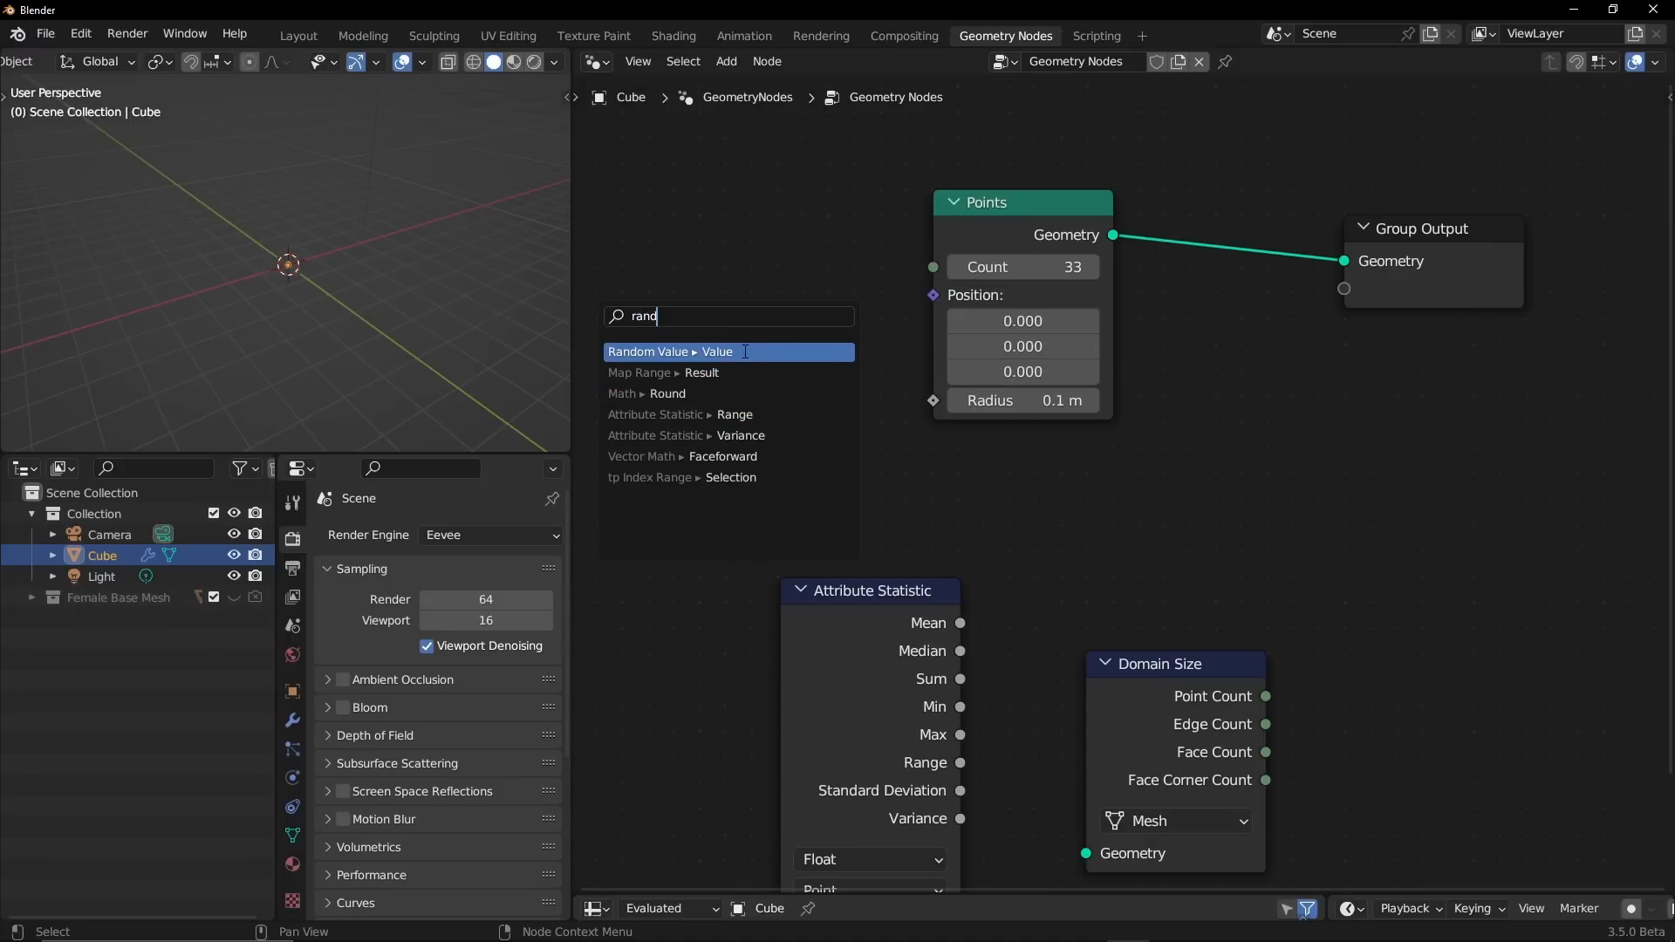
{"action": "left_click", "coordinate": [745, 352]}
{"action": "middle_click_drag", "start_coordinate": [836, 352], "coordinate": [982, 330]}
{"action": "left_click_drag", "start_coordinate": [900, 238], "coordinate": [881, 236]}
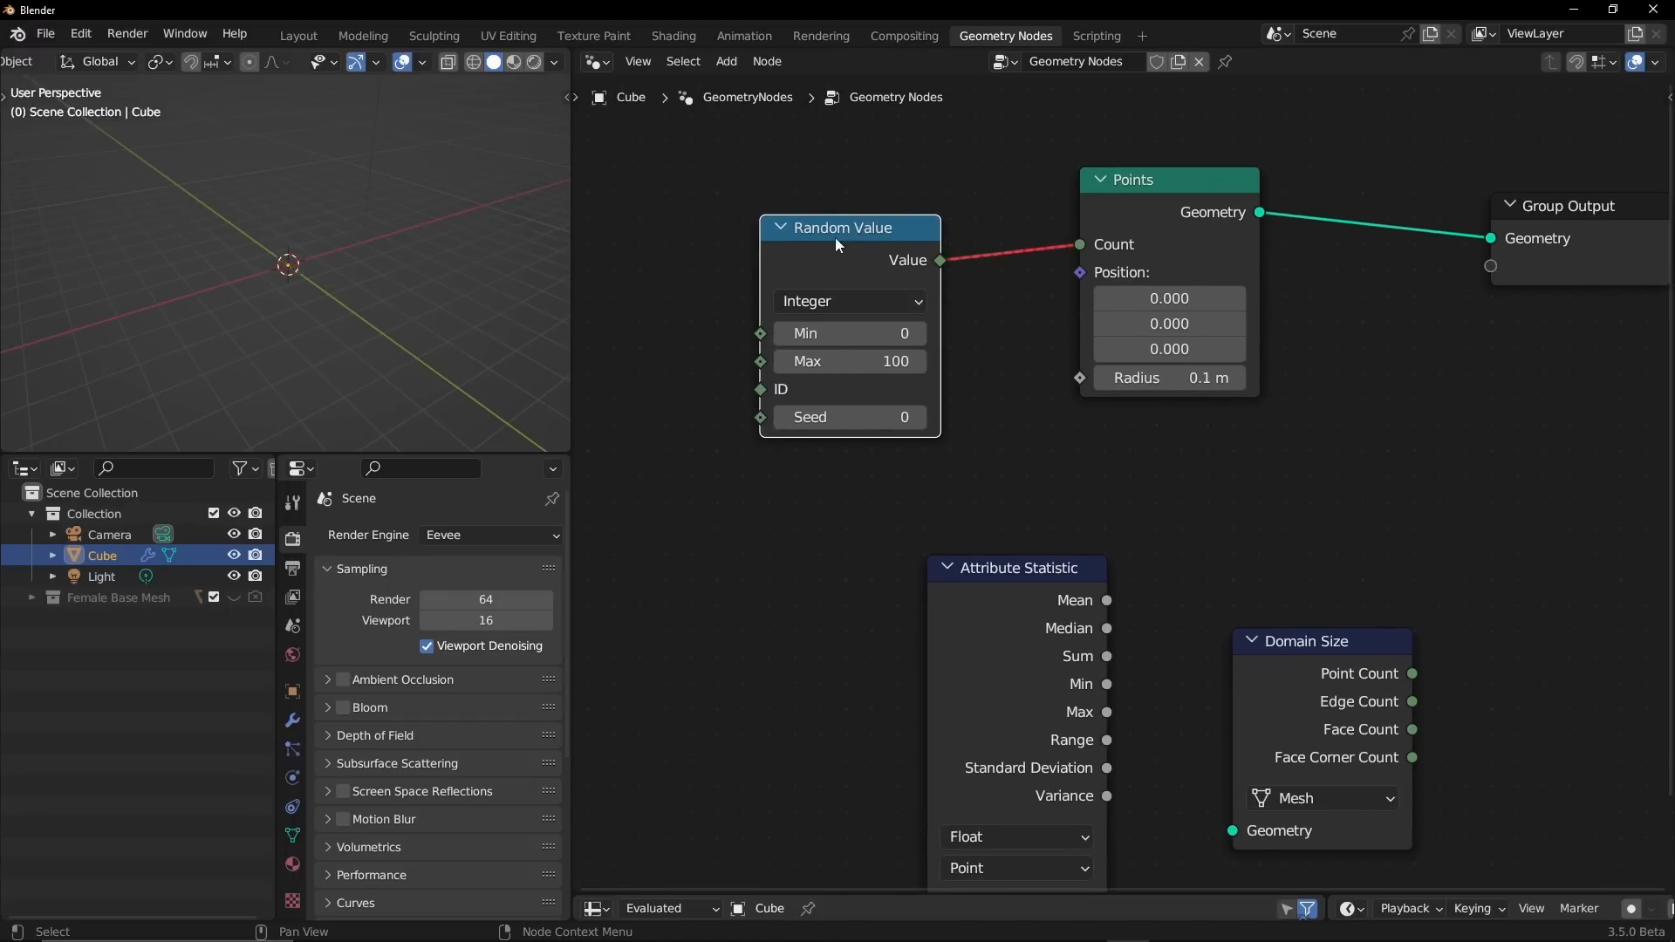
{"action": "left_click_drag", "start_coordinate": [836, 238], "coordinate": [813, 243]}
- Add an Integer node connected to the Random Value node's ID input
{"action": "left_click_drag", "start_coordinate": [757, 390], "coordinate": [697, 390]}
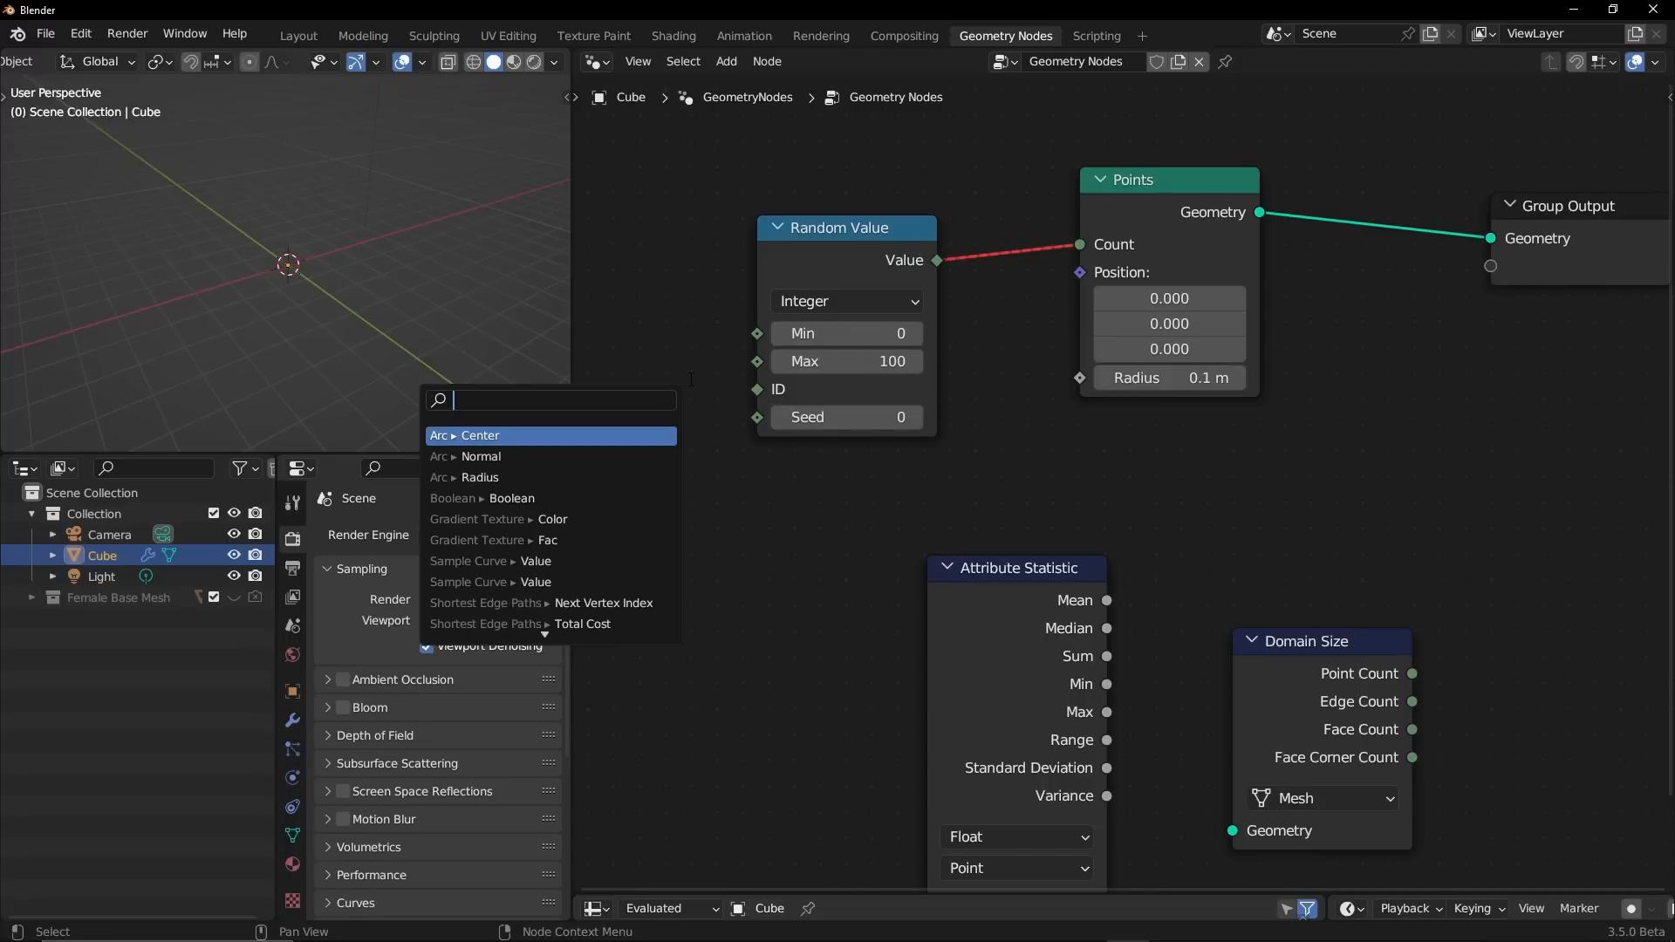
{"action": "type", "text": "inte"}
{"action": "key", "text": "Return"}
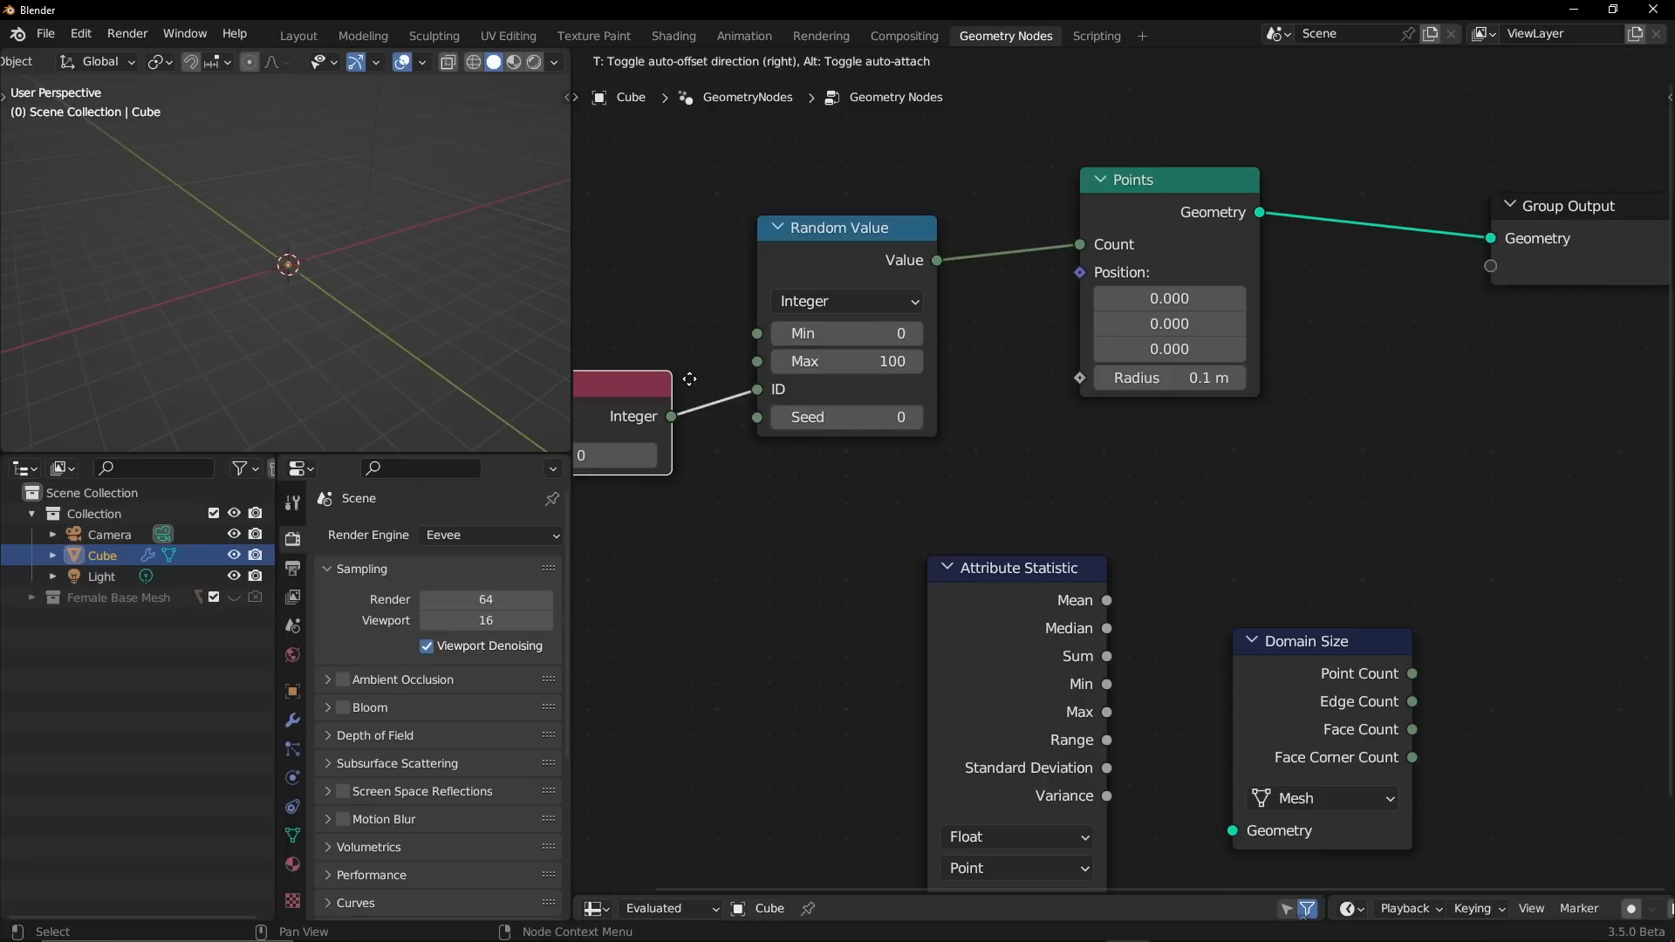
{"action": "left_click", "coordinate": [653, 357]}
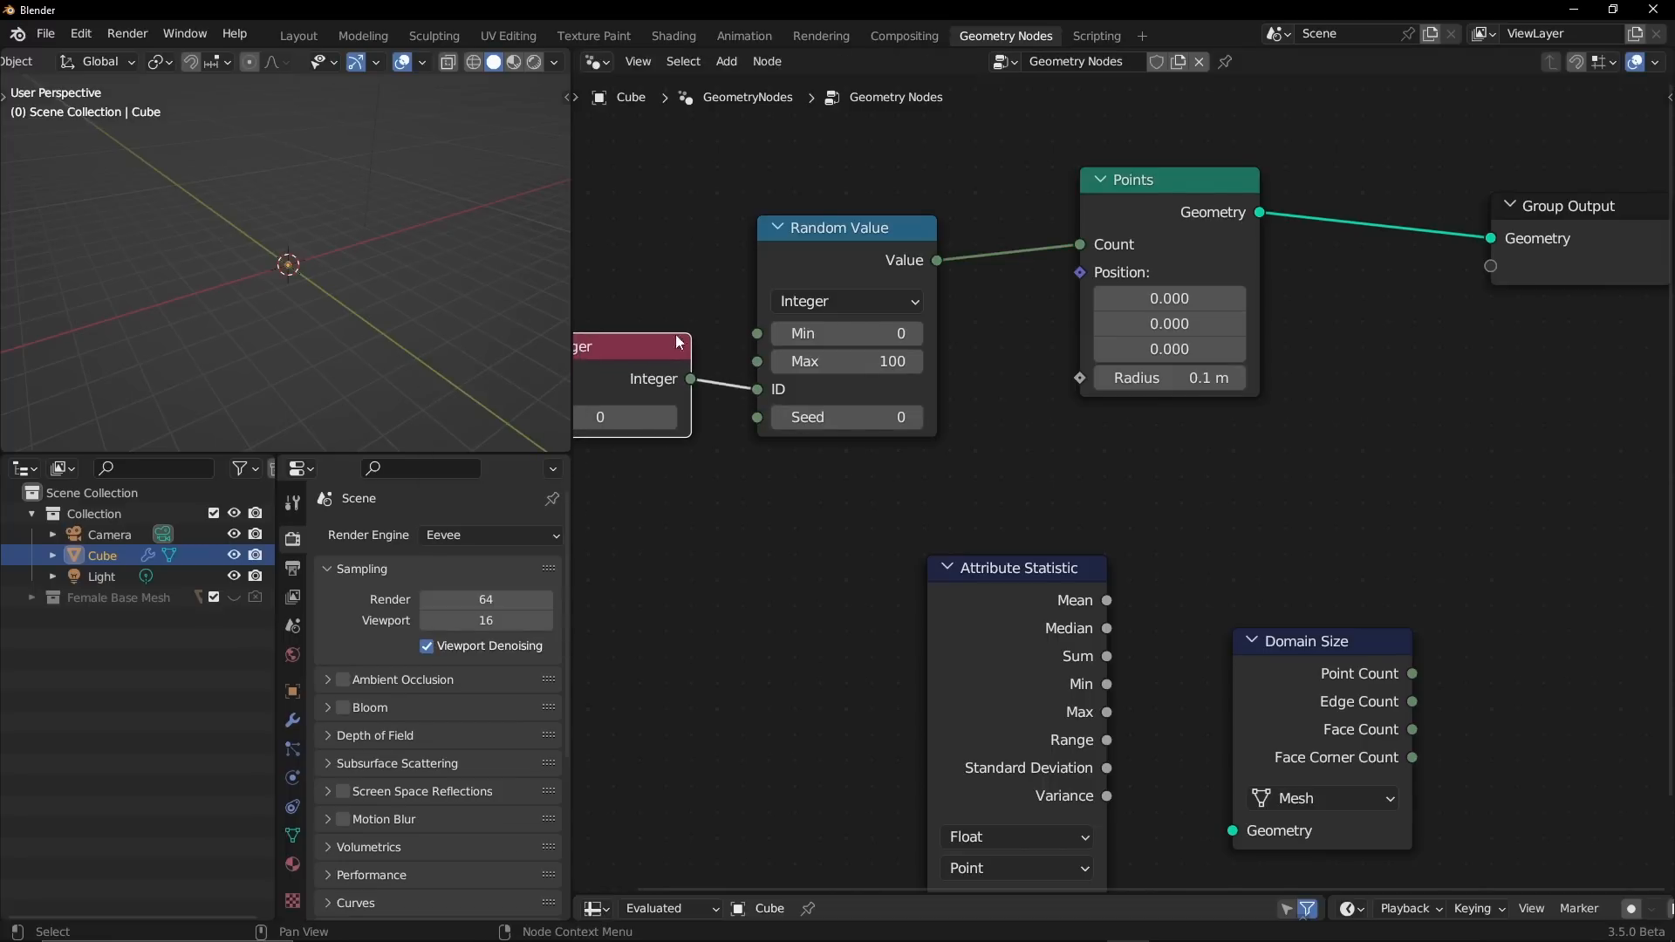
- Rearrange the Points, Random Value and Integer nodes into a more compact chain
{"action": "left_click_drag", "start_coordinate": [1086, 200], "coordinate": [1149, 176]}
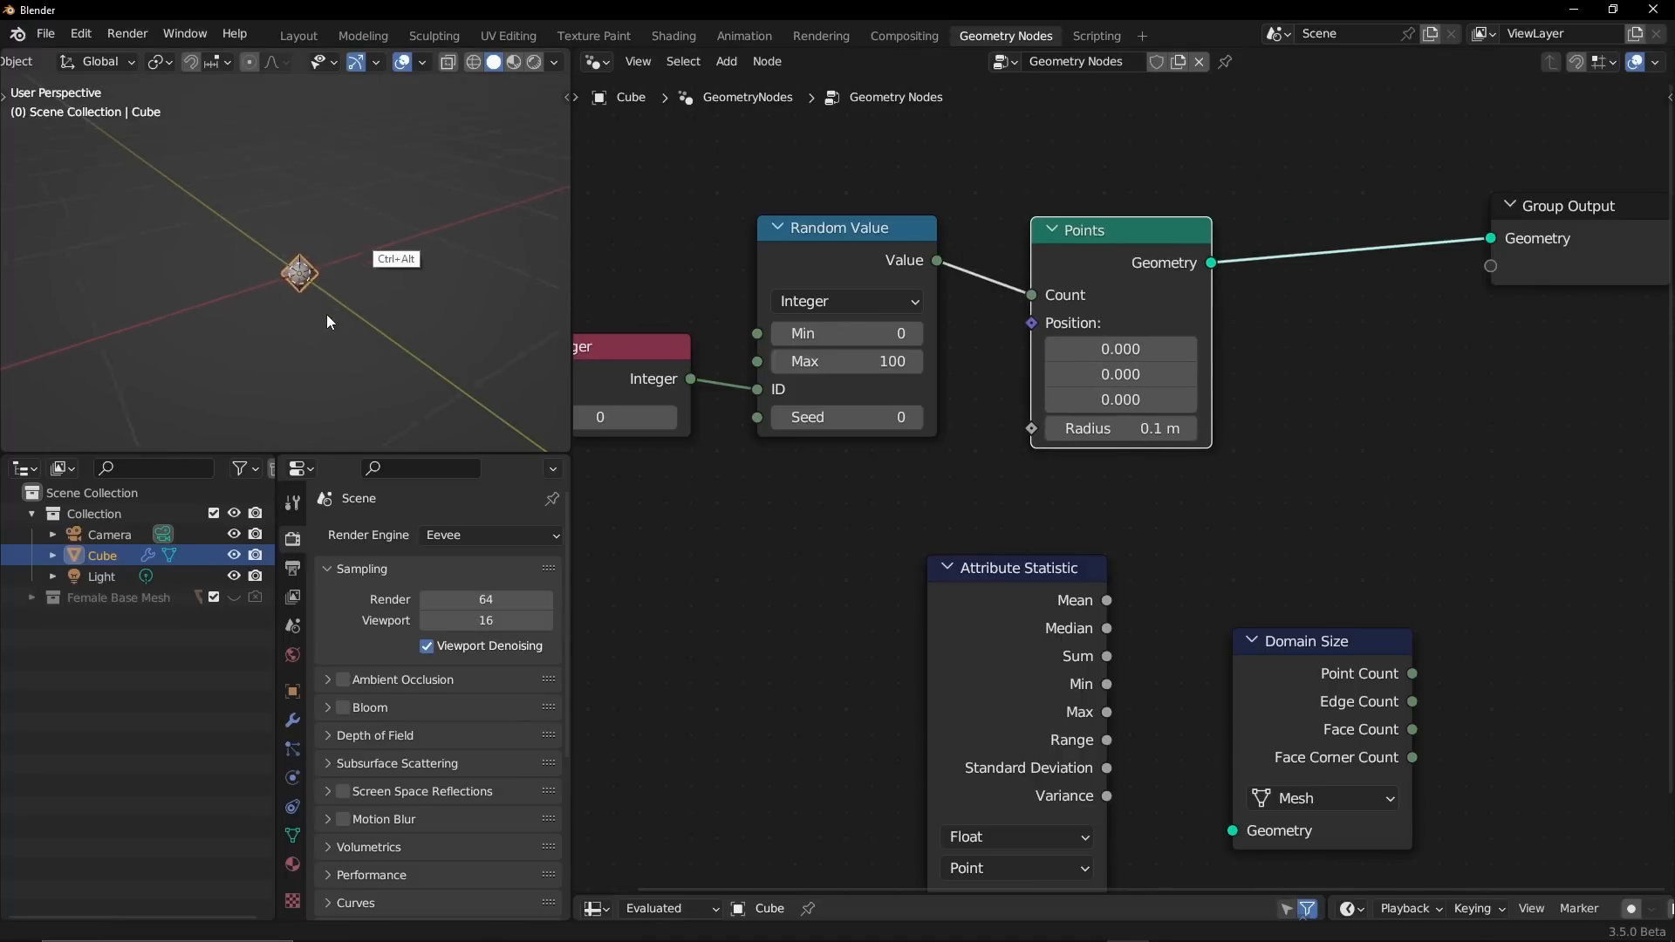
{"action": "middle_click_drag", "start_coordinate": [327, 314], "coordinate": [319, 248]}
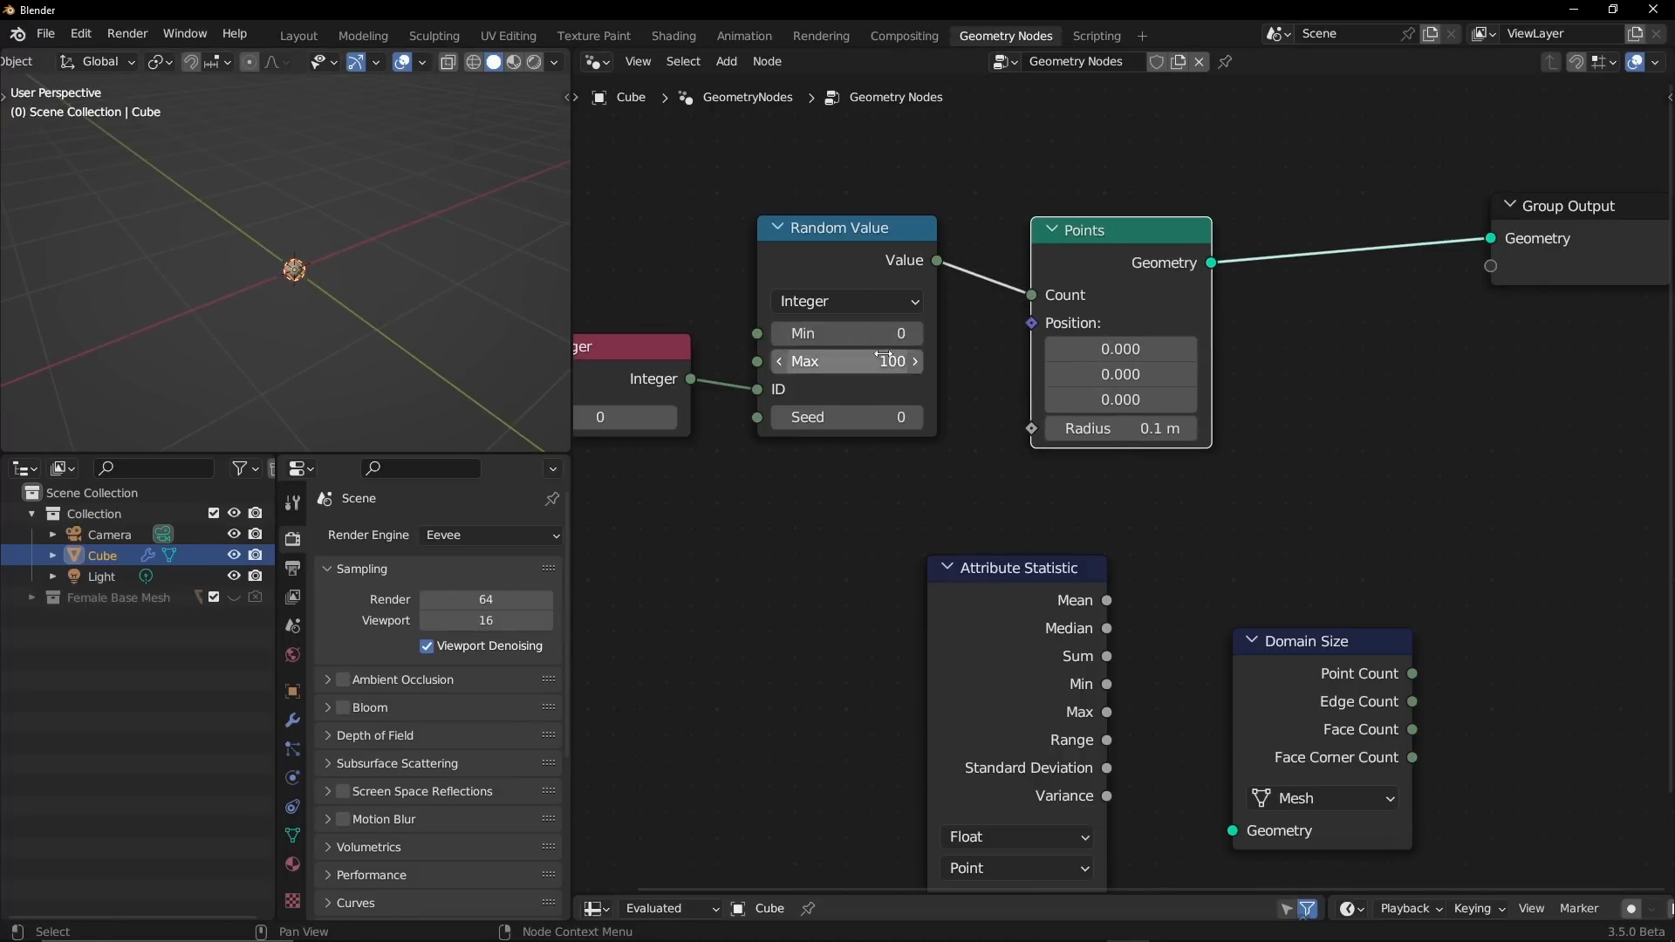
{"action": "left_click_drag", "start_coordinate": [798, 253], "coordinate": [823, 213]}
{"action": "left_click_drag", "start_coordinate": [611, 397], "coordinate": [674, 292]}
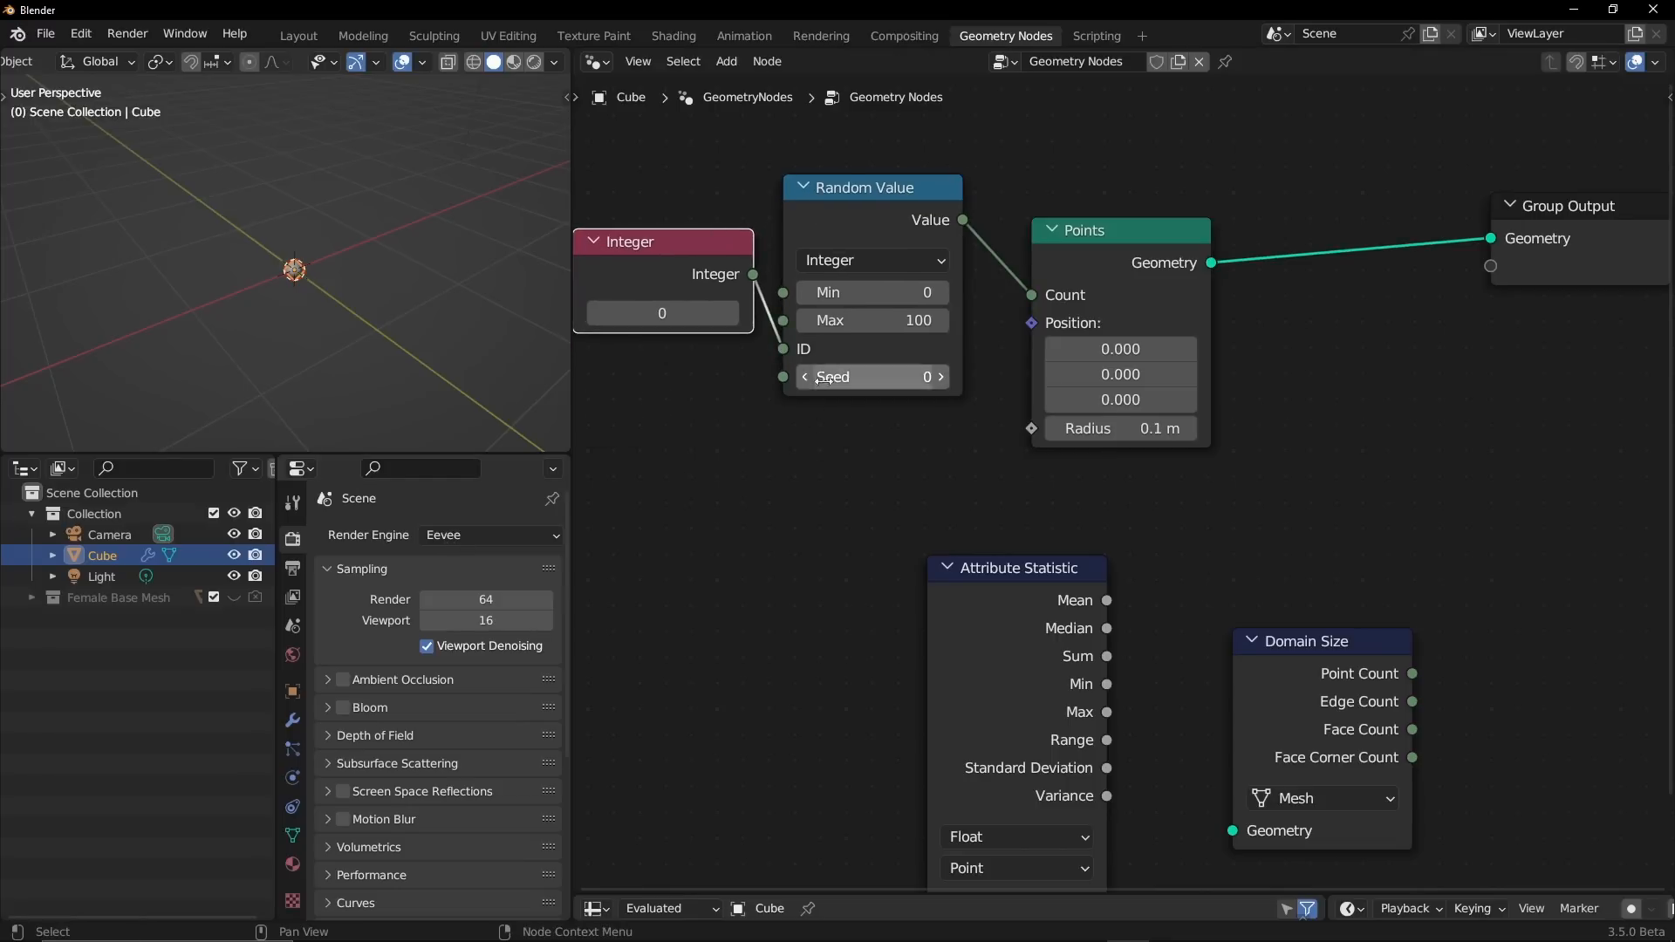
{"action": "middle_click_drag", "start_coordinate": [827, 398], "coordinate": [886, 385]}
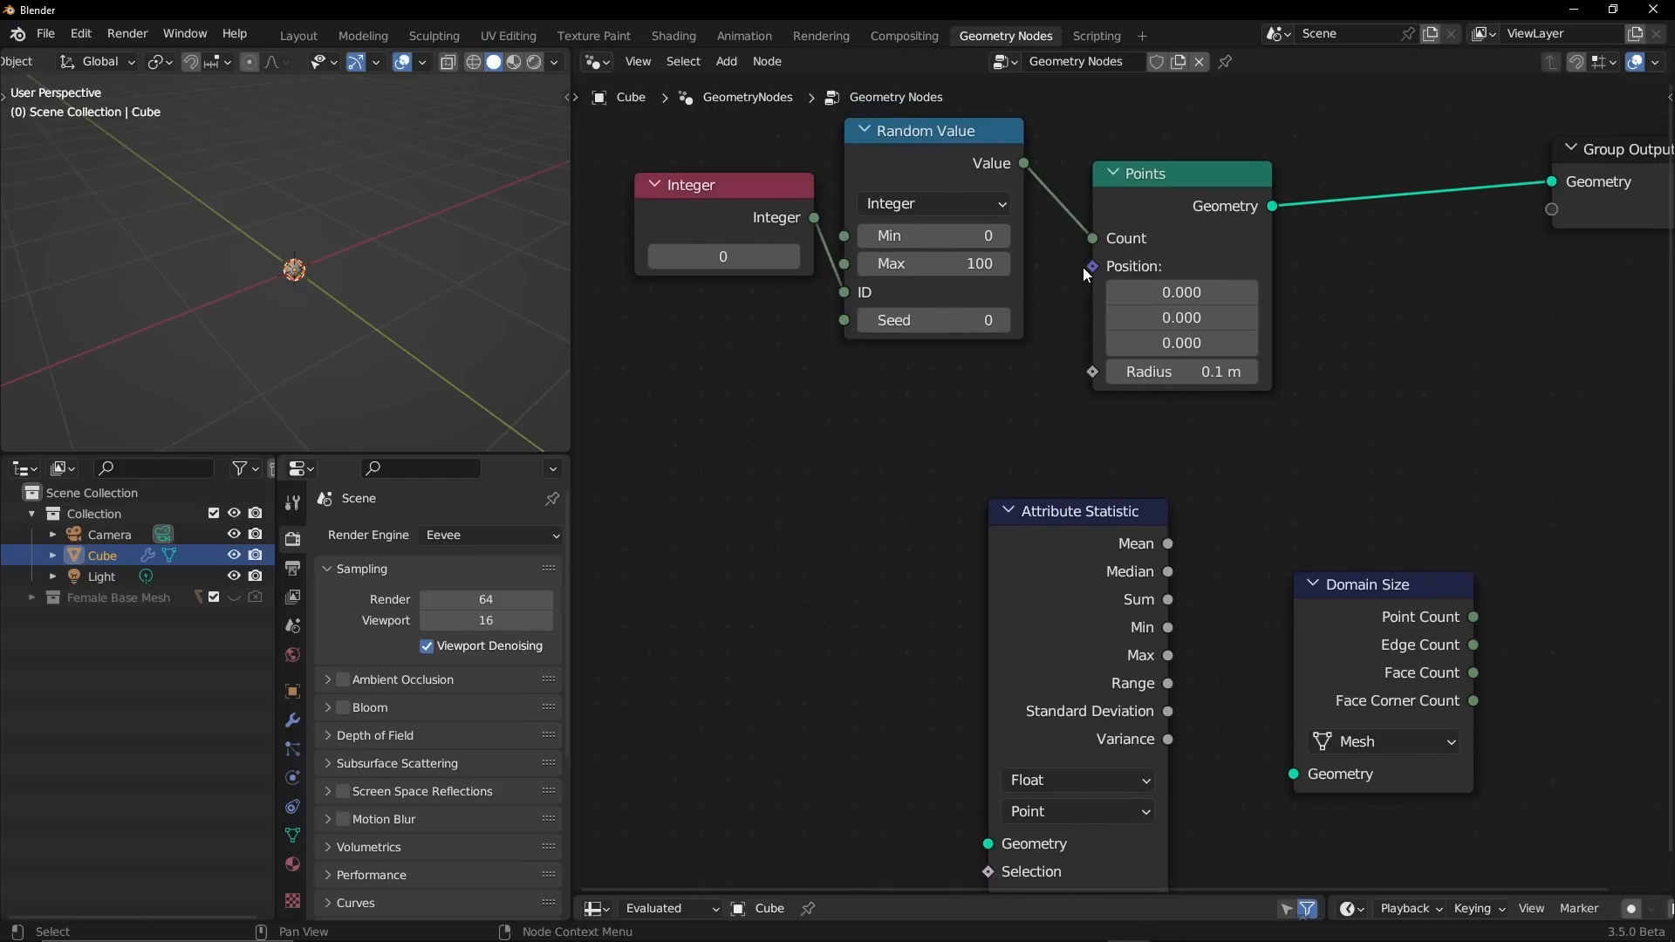
- Add a Vector-type Random Value node connected to the Points node's Position input
{"action": "left_click_drag", "start_coordinate": [1087, 266], "coordinate": [622, 407]}
{"action": "type", "text": "rando"}
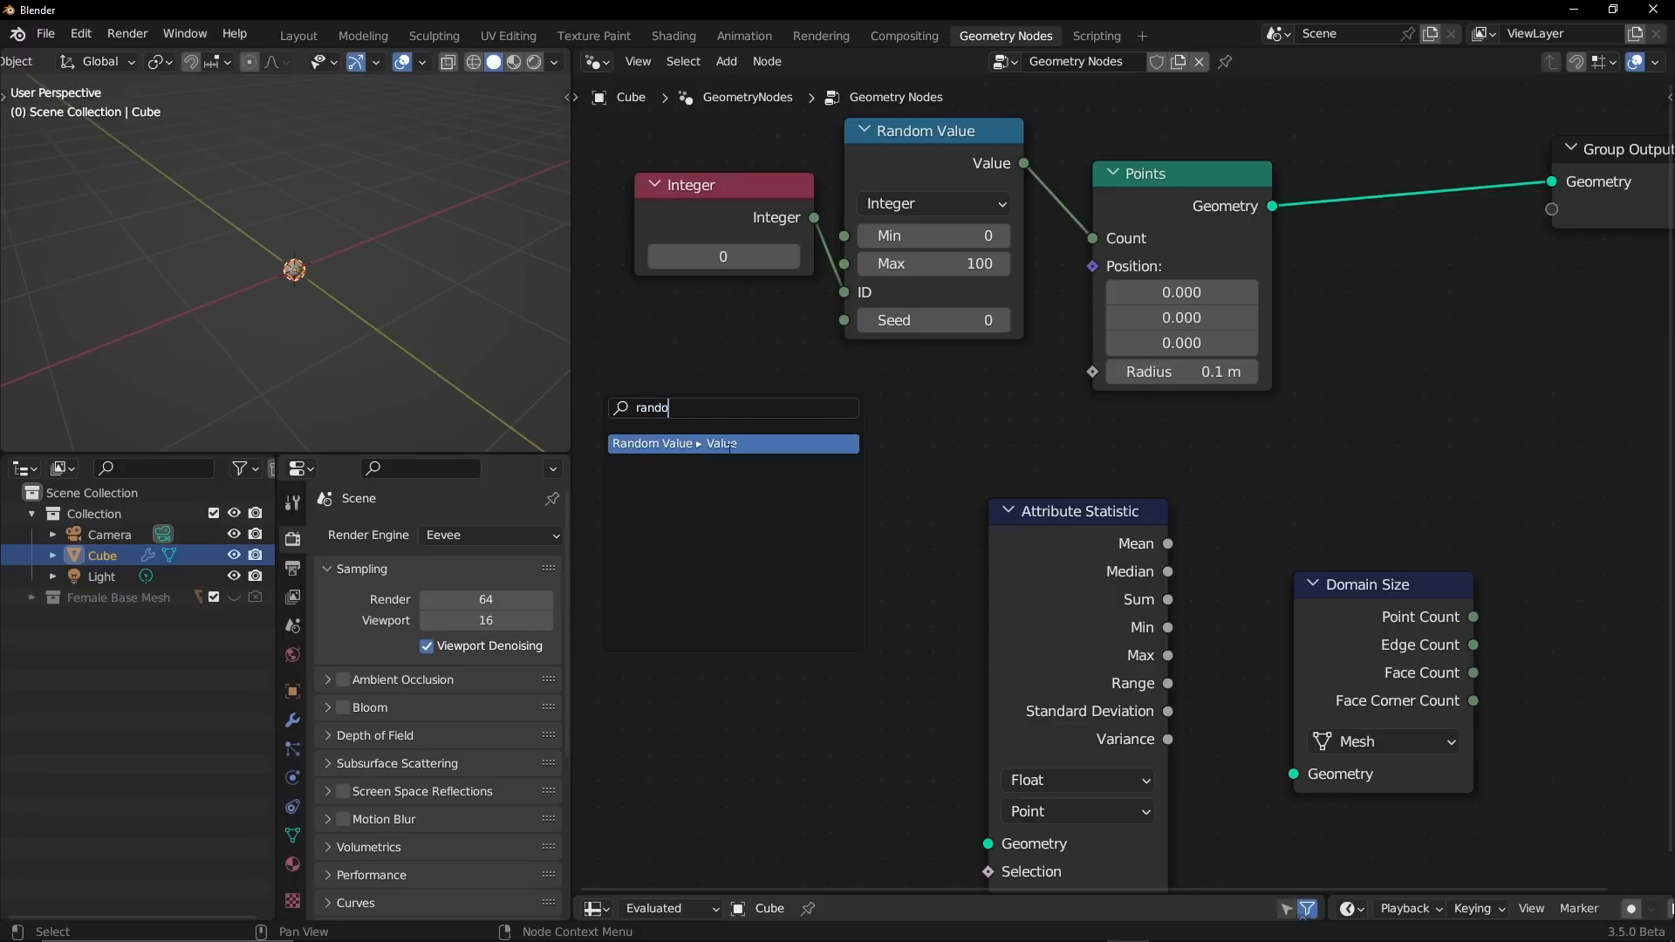
{"action": "left_click", "coordinate": [730, 448]}
{"action": "left_click", "coordinate": [728, 450]}
- Set the vector Random Value node's Min to -5 and Max to 5 on all three axes
{"action": "left_click_drag", "start_coordinate": [774, 523], "coordinate": [774, 583]}
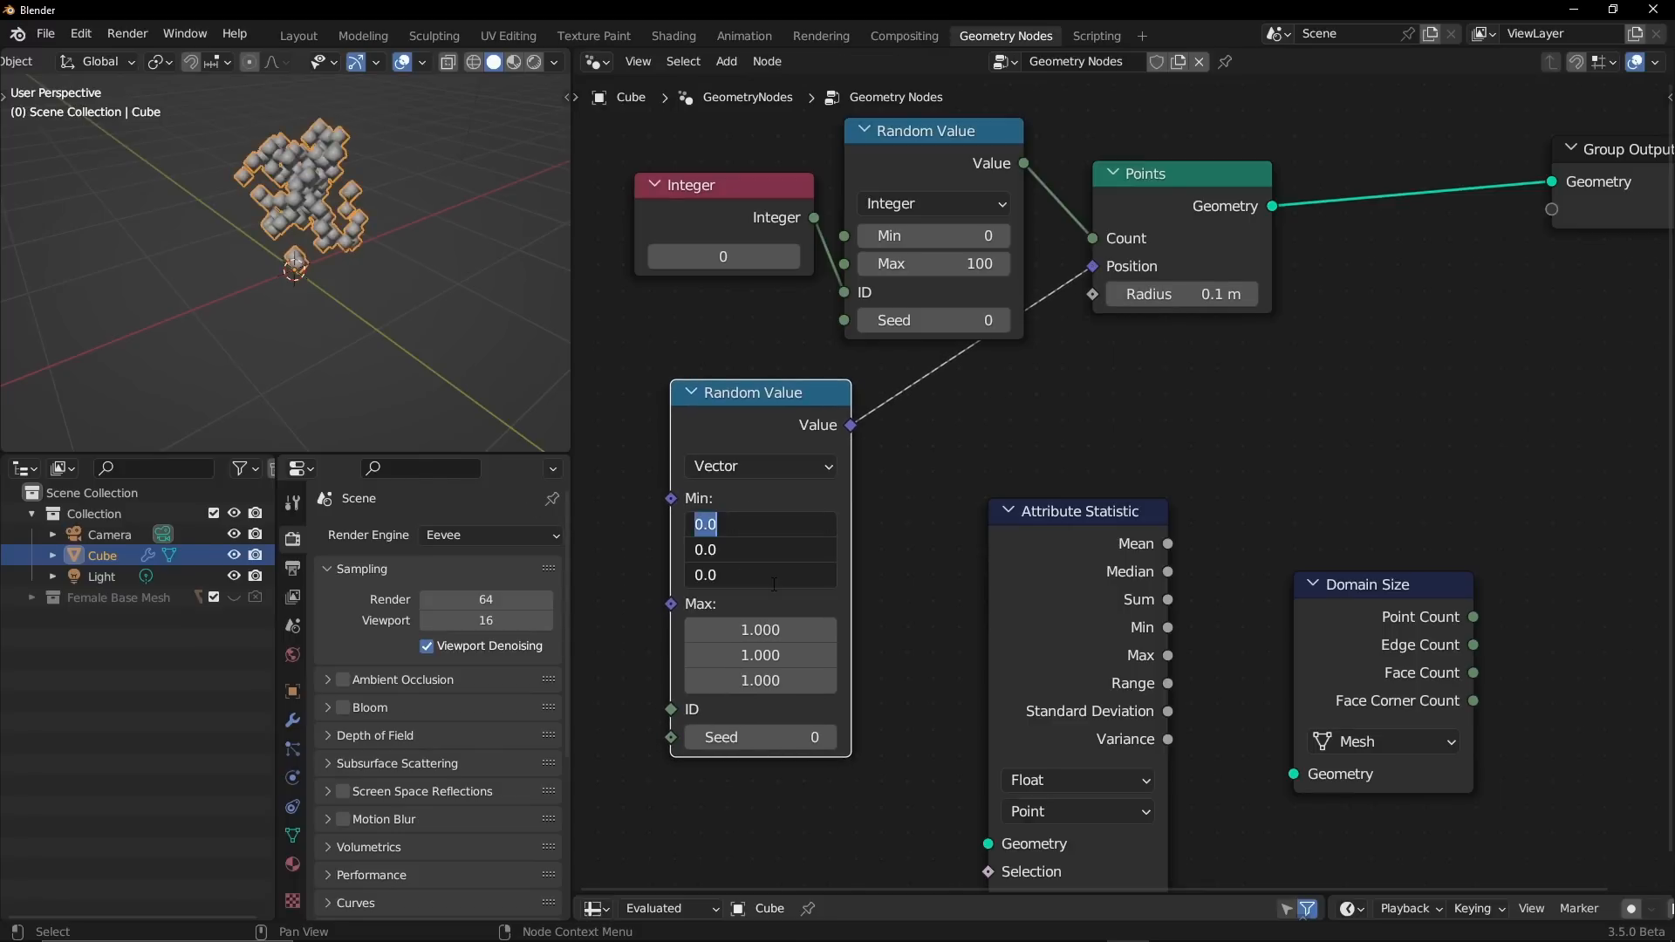
{"action": "type", "text": "-5"}
{"action": "key", "text": "Return"}
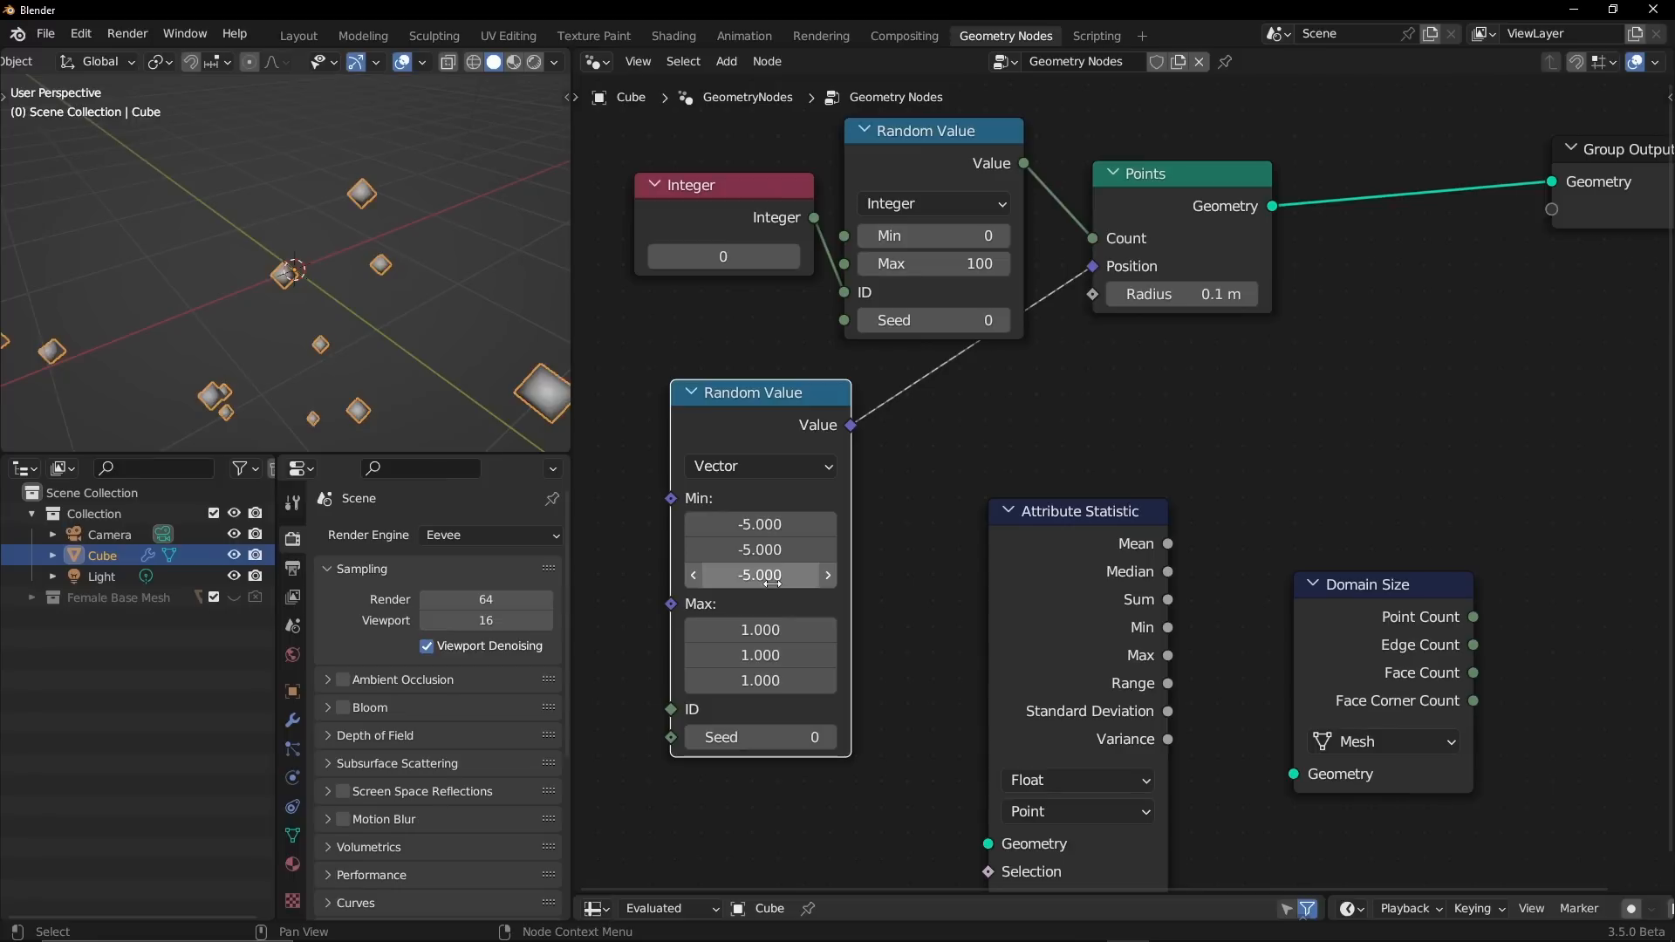
{"action": "left_click_drag", "start_coordinate": [760, 630], "coordinate": [758, 678]}
{"action": "type", "text": "0.9"}
{"action": "key", "text": "Return"}
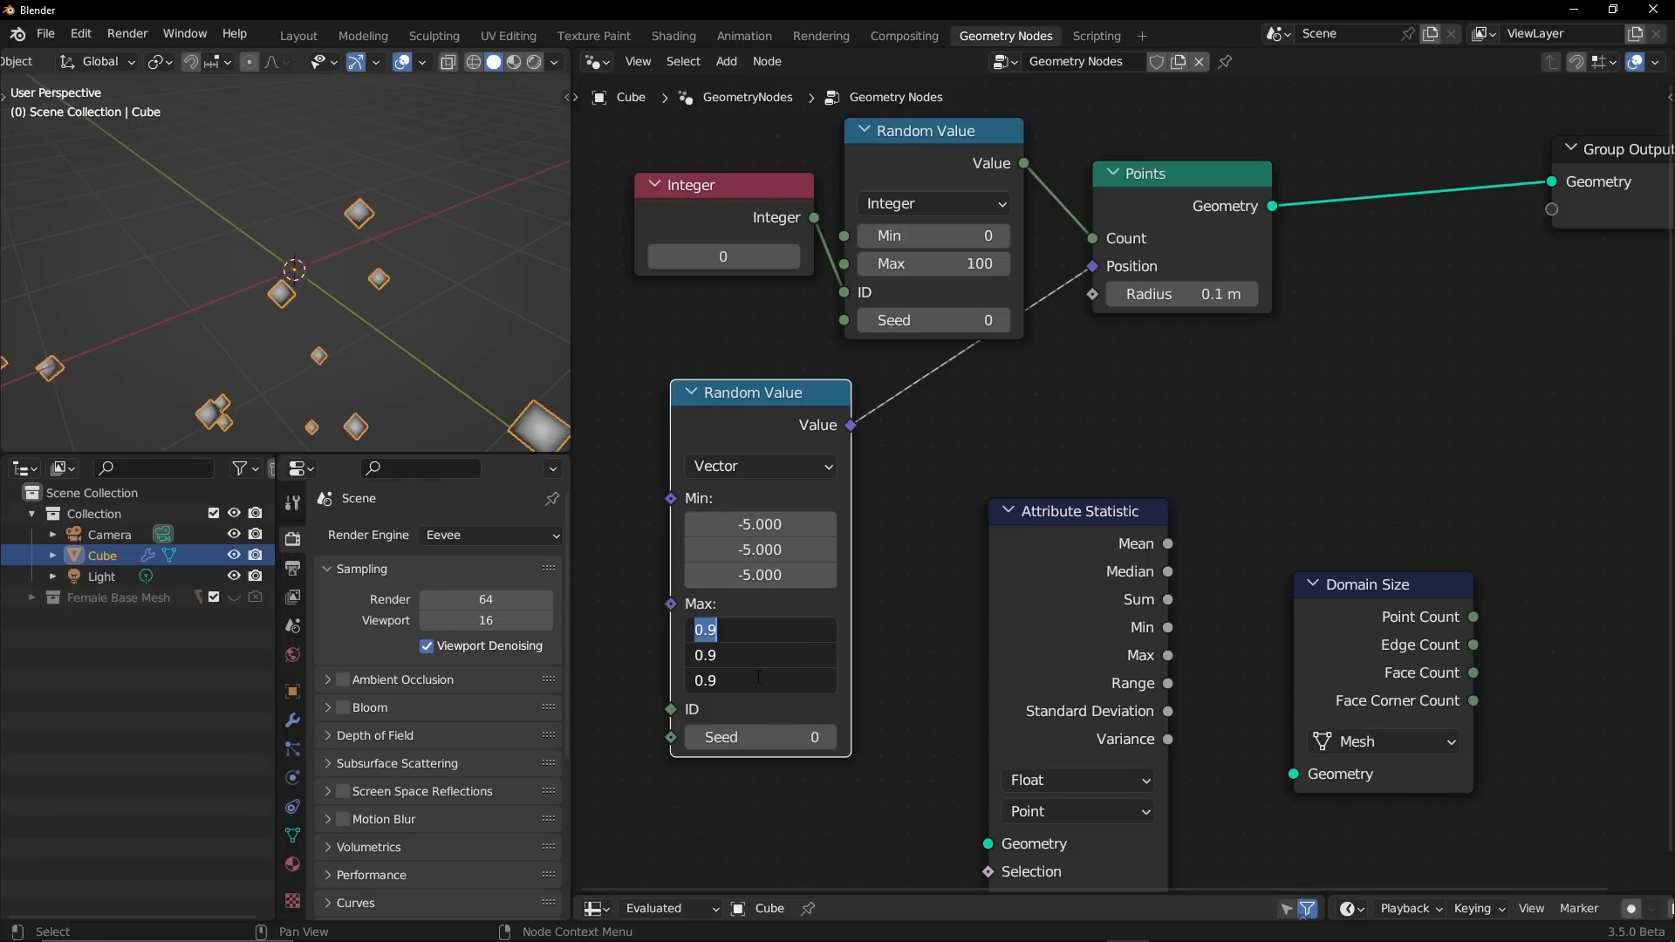
{"action": "type", "text": "5"}
{"action": "key", "text": "Return"}
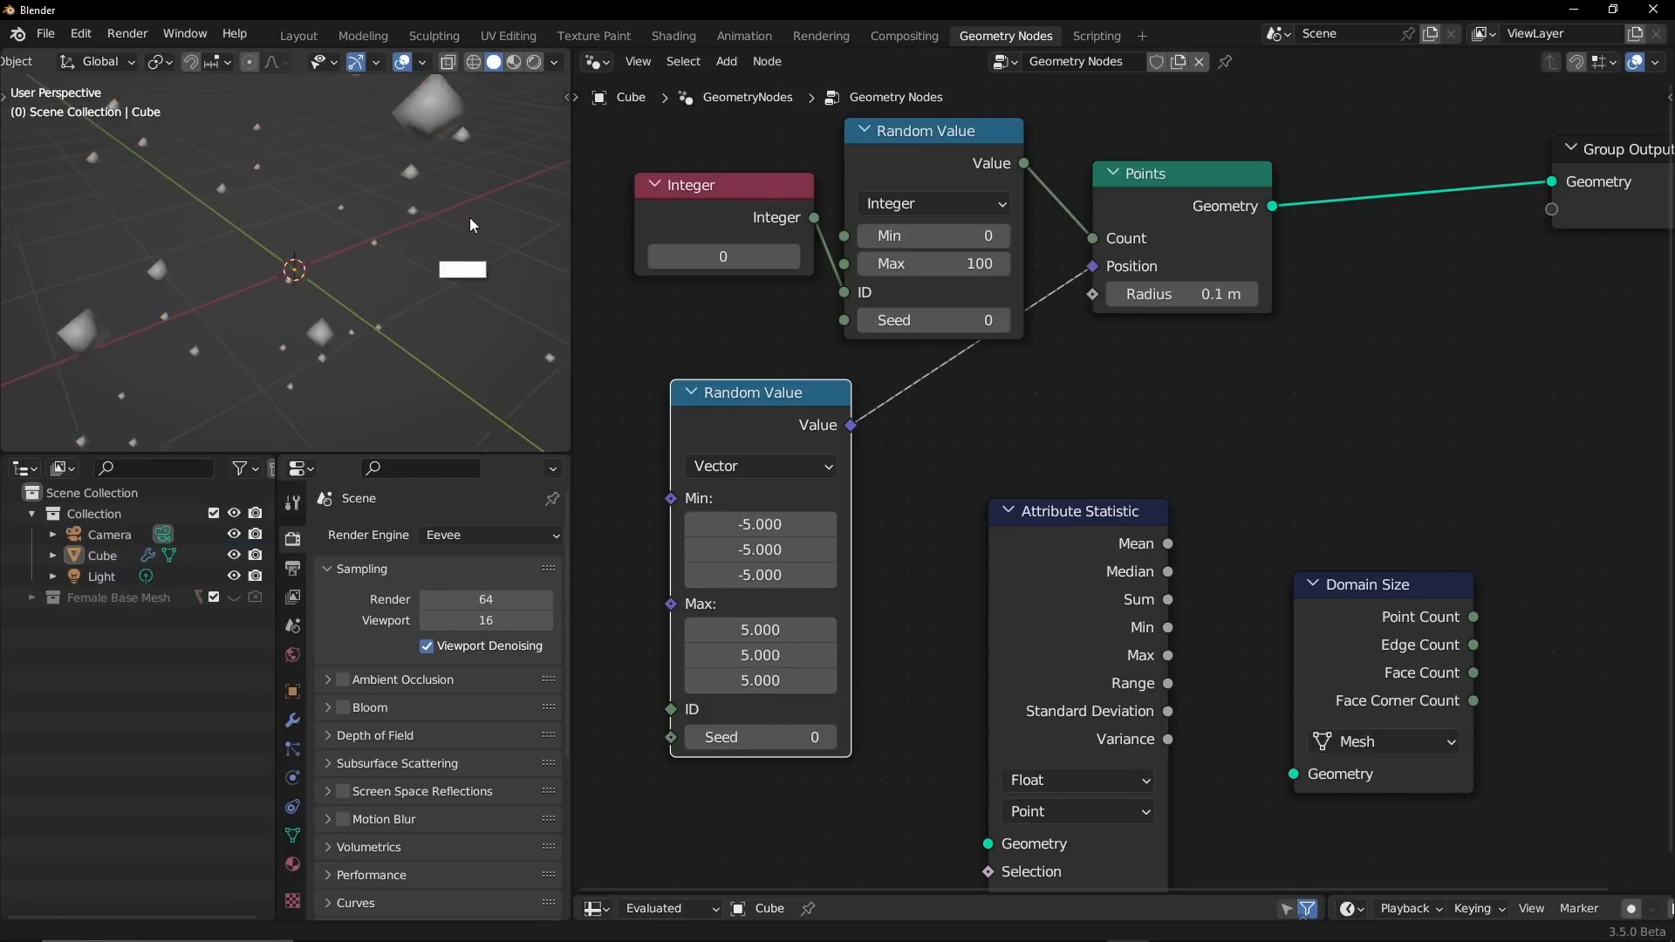
- Raise the integer Random Value node's Seed stepwise to 11 to vary the point count, and reset it to 0
{"action": "middle_click_drag", "start_coordinate": [314, 405], "coordinate": [262, 322]}
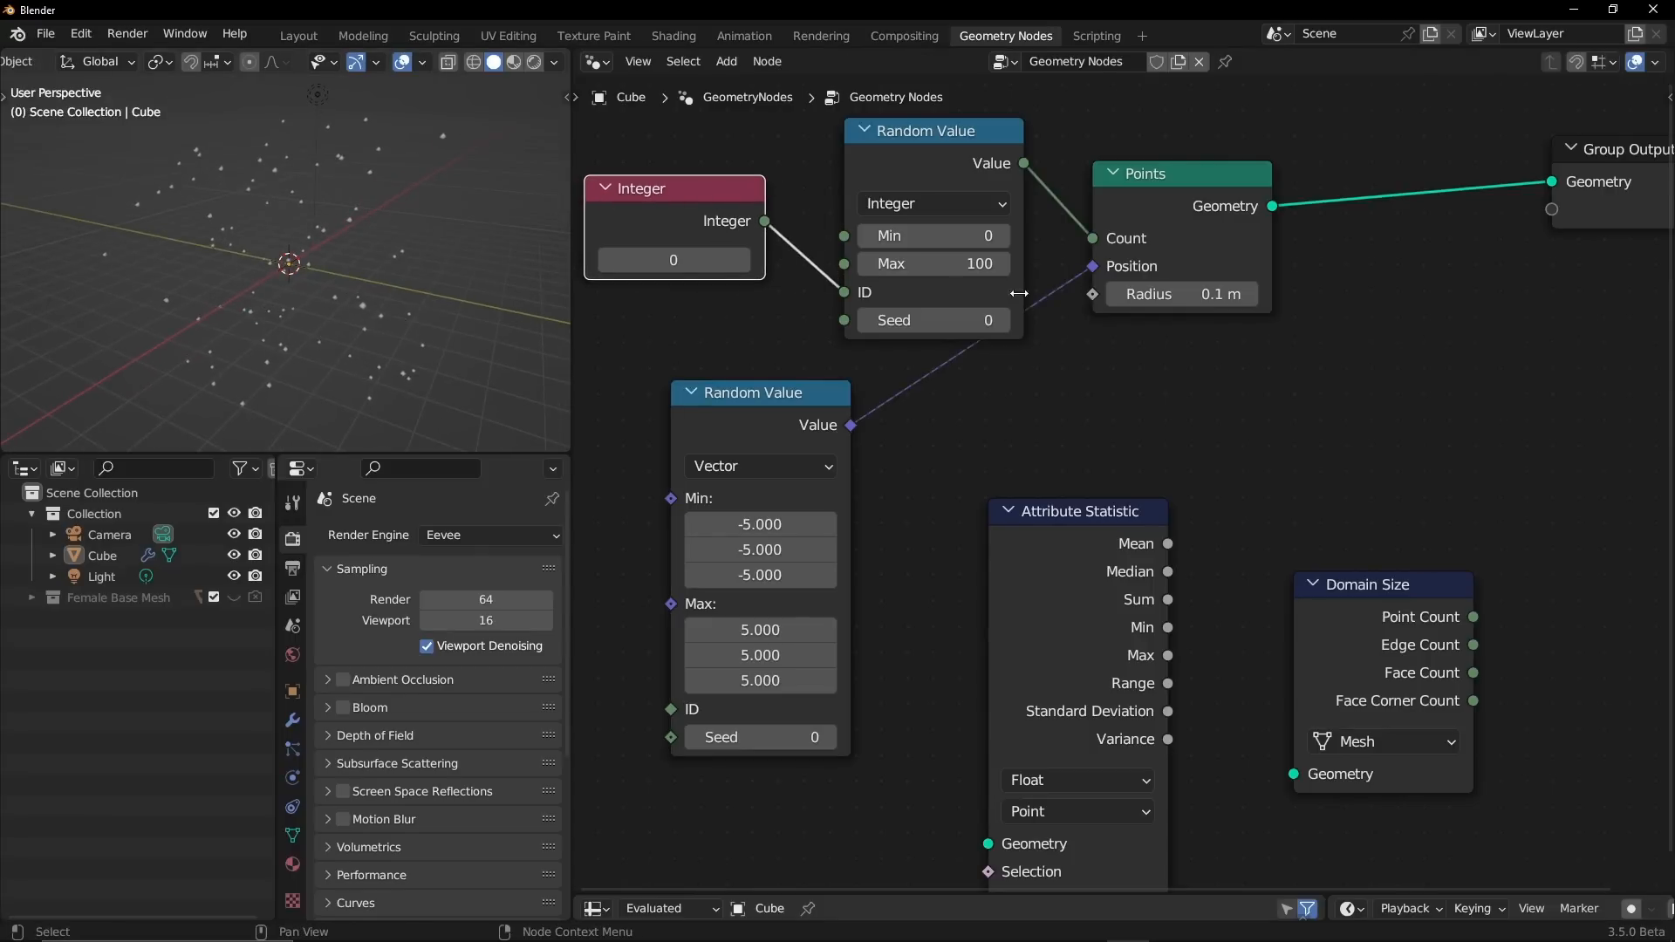
{"action": "left_click", "coordinate": [1004, 320]}
{"action": "left_click", "coordinate": [1003, 320]}
{"action": "left_click", "coordinate": [1003, 320]}
{"action": "left_click", "coordinate": [1004, 321]}
{"action": "left_click", "coordinate": [1004, 320]}
{"action": "left_click", "coordinate": [1003, 320]}
{"action": "left_click", "coordinate": [1003, 320]}
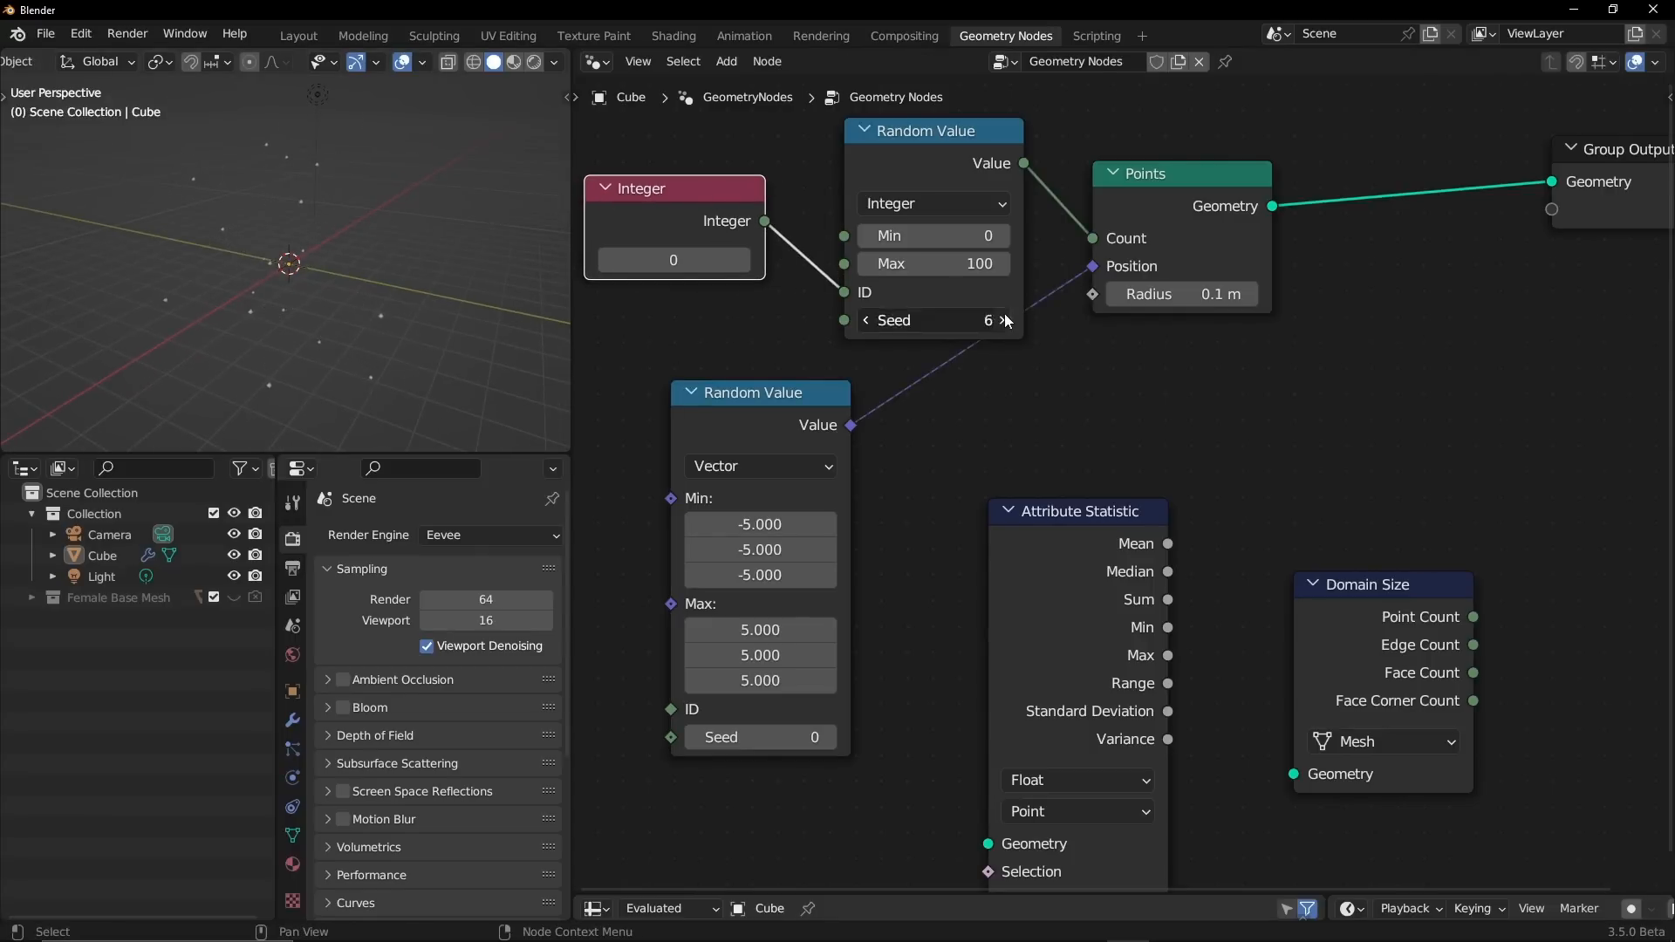
{"action": "left_click", "coordinate": [1004, 320]}
{"action": "left_click", "coordinate": [1004, 321]}
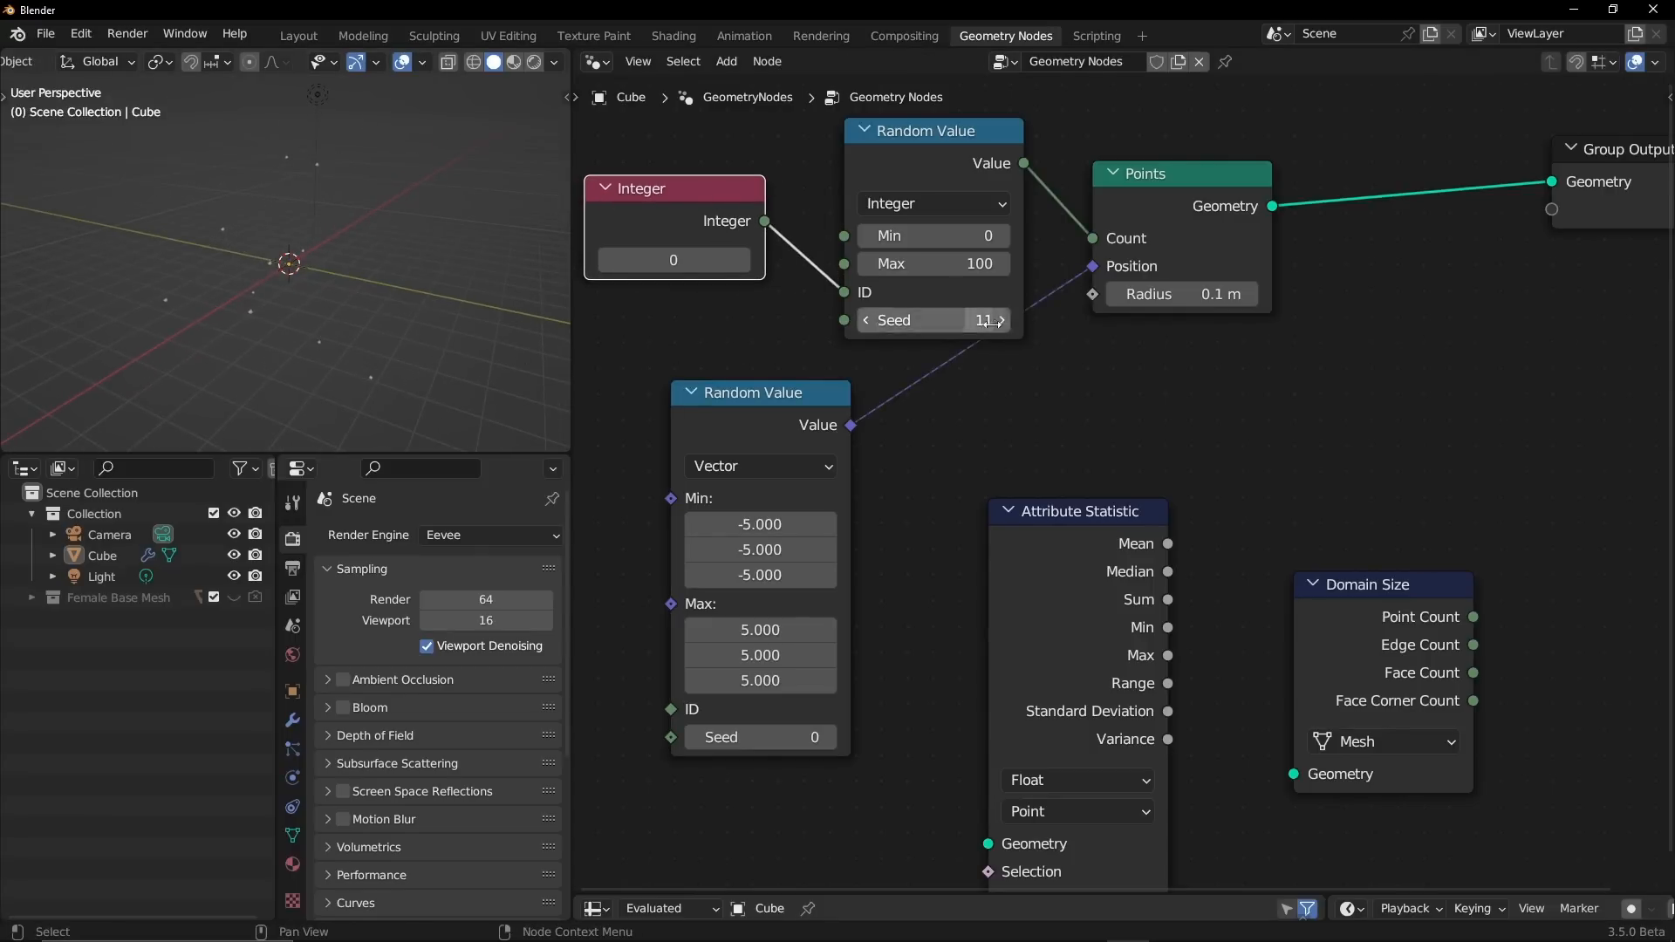
{"action": "left_click", "coordinate": [963, 320]}
{"action": "type", "text": "0"}
{"action": "key", "text": "Return"}
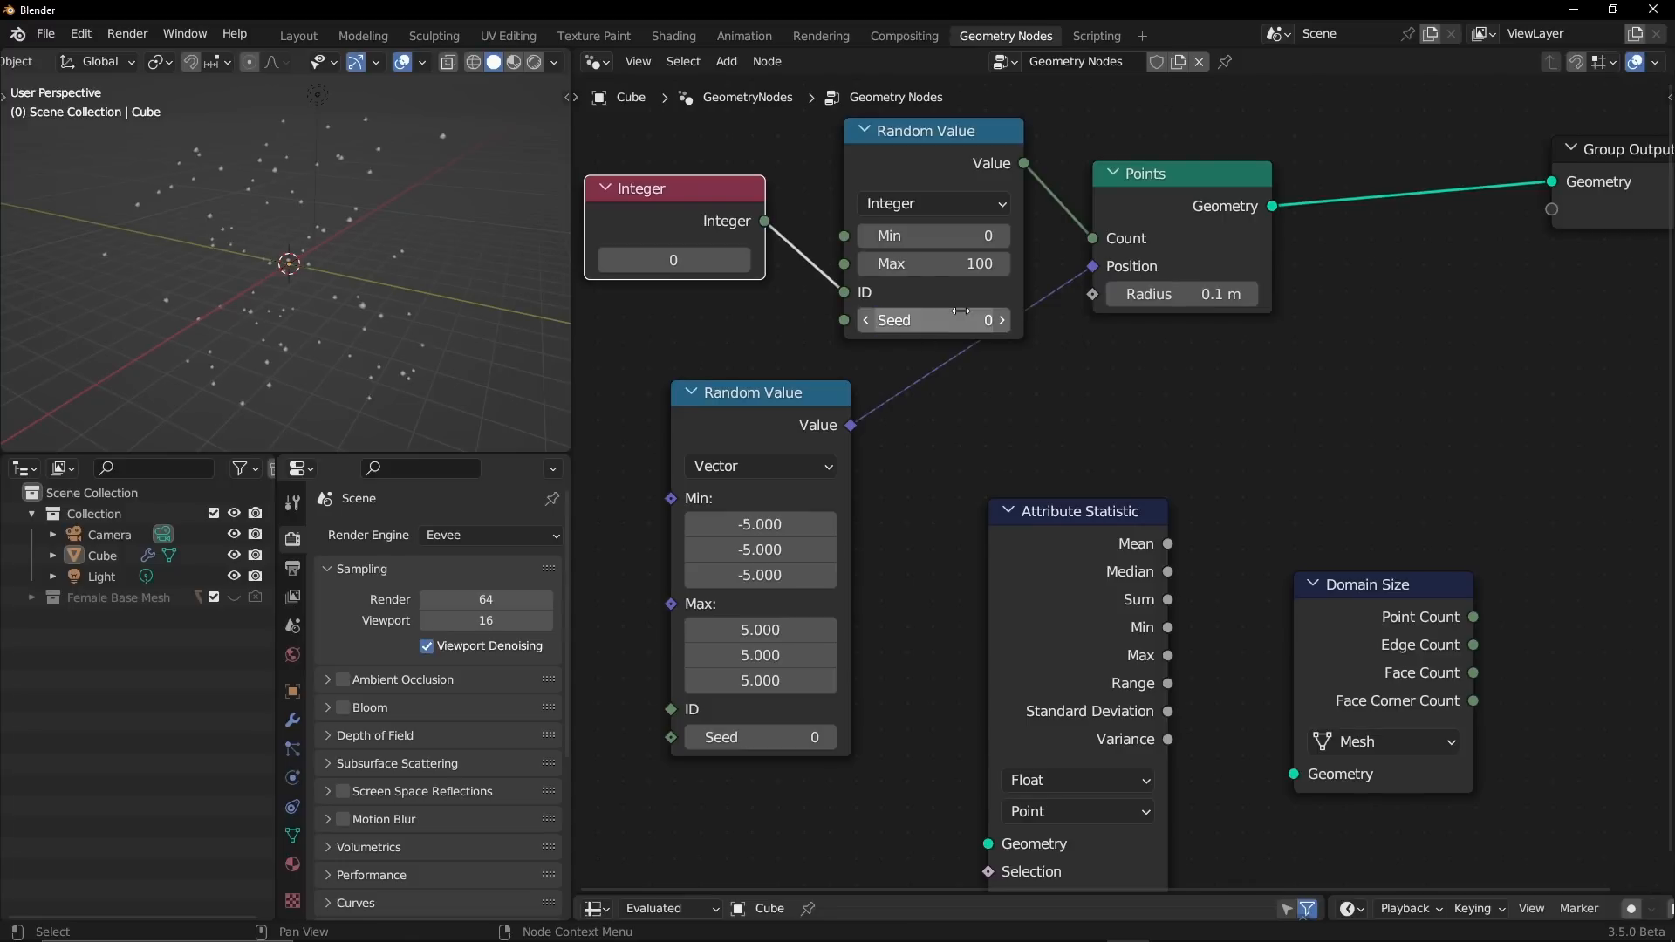
- Move the Group Output and Domain Size nodes to make room, and connect the Points geometry to Domain Size
{"action": "middle_click_drag", "start_coordinate": [1112, 398], "coordinate": [840, 384]}
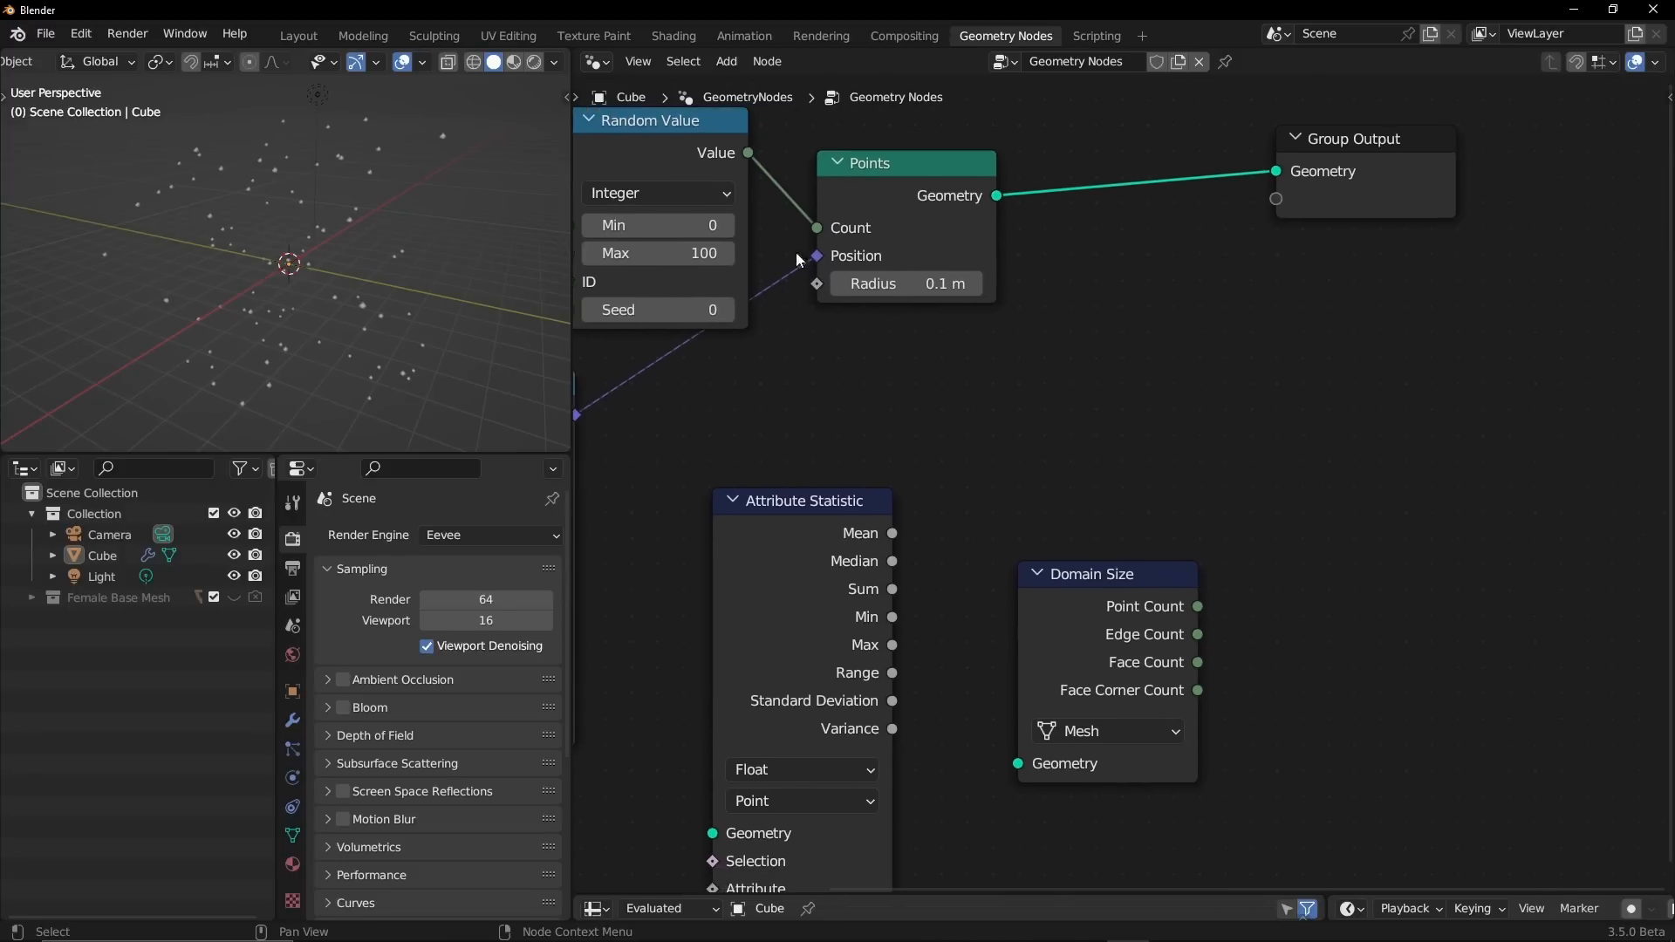
{"action": "left_click_drag", "start_coordinate": [1059, 609], "coordinate": [1141, 428]}
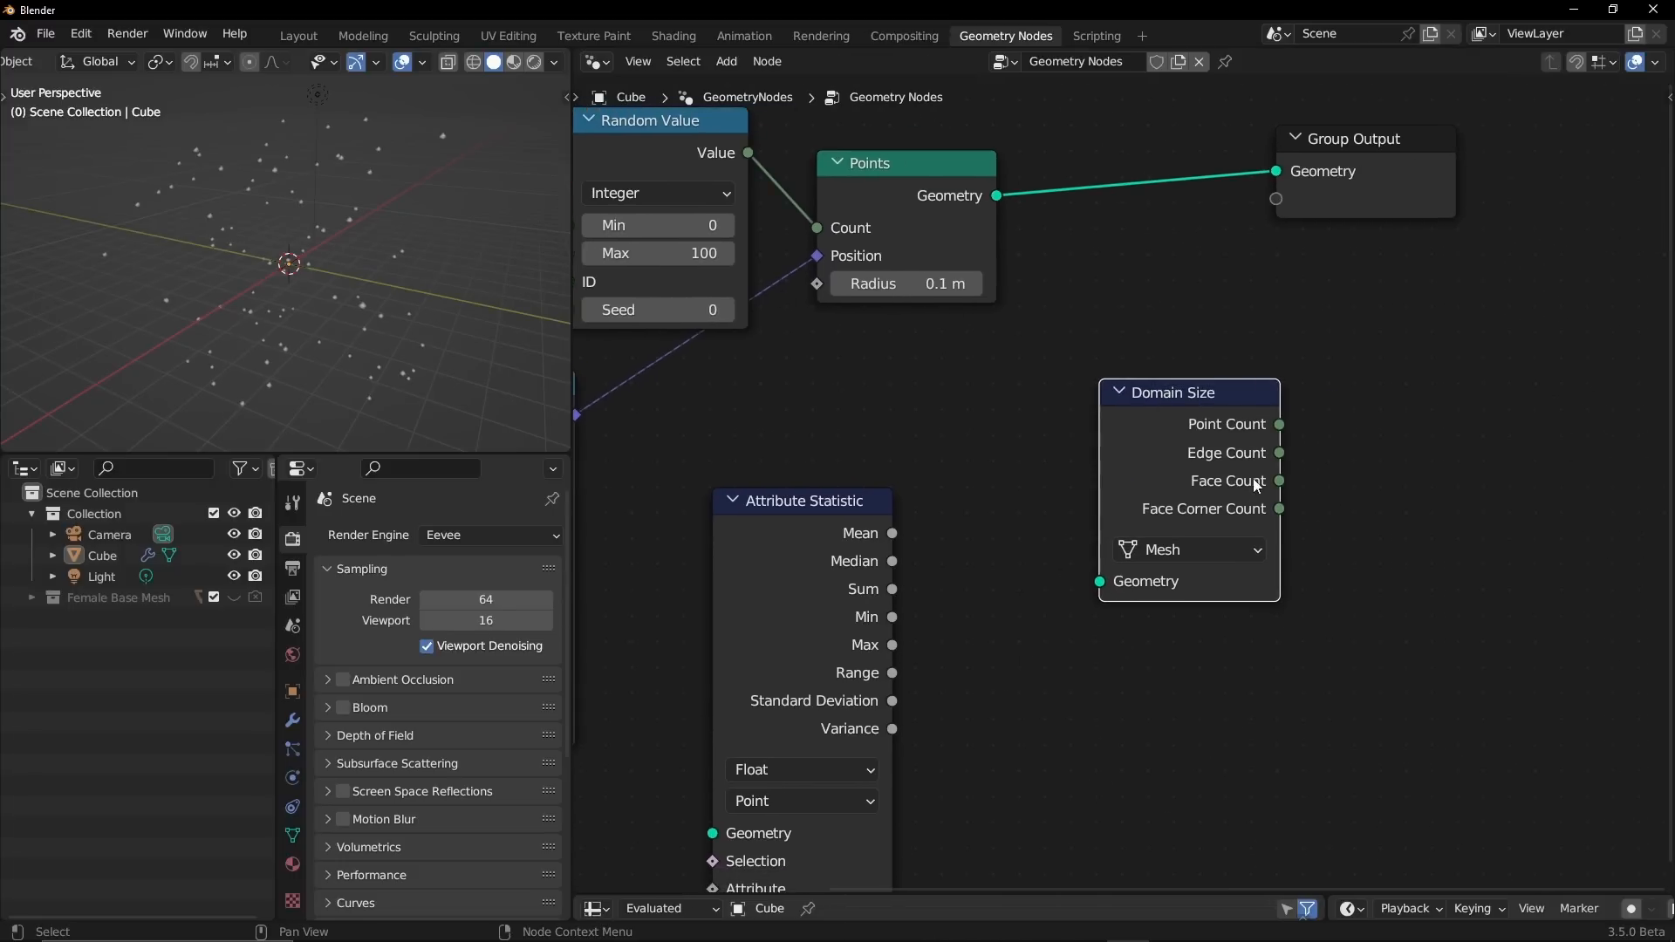
{"action": "left_click_drag", "start_coordinate": [1364, 139], "coordinate": [1532, 154]}
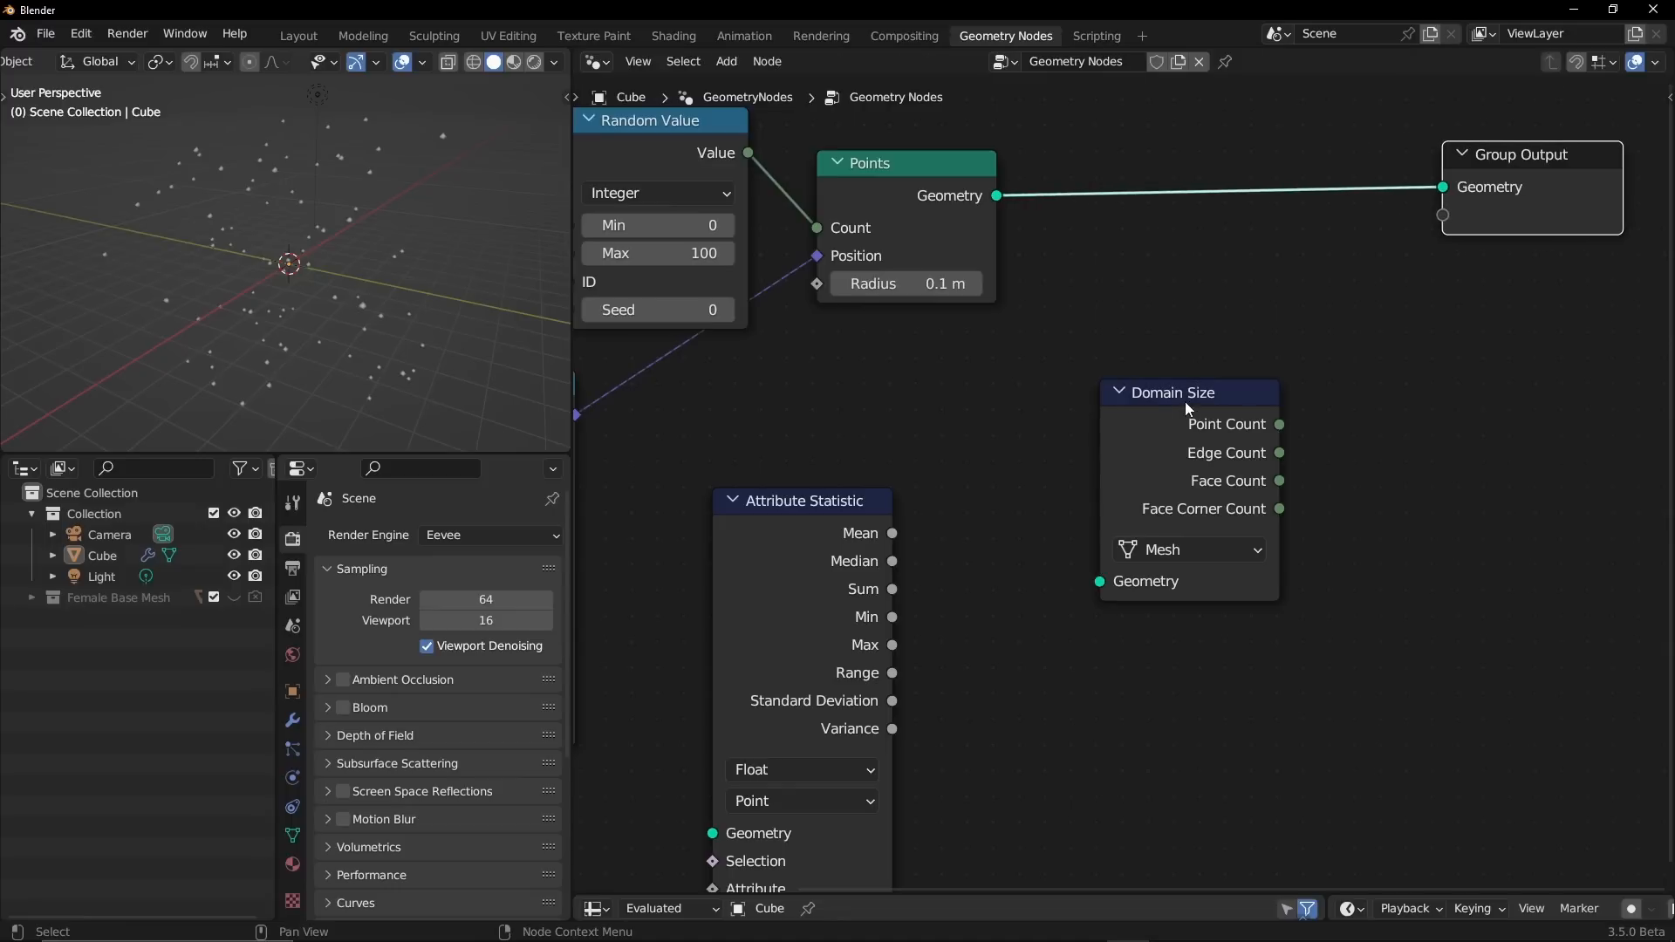
{"action": "left_click_drag", "start_coordinate": [1192, 386], "coordinate": [1219, 355]}
{"action": "left_click_drag", "start_coordinate": [997, 195], "coordinate": [1143, 607]}
{"action": "left_click_drag", "start_coordinate": [997, 195], "coordinate": [1128, 552]}
{"action": "left_click", "coordinate": [1219, 371]}
{"action": "left_click_drag", "start_coordinate": [1219, 371], "coordinate": [1210, 356]}
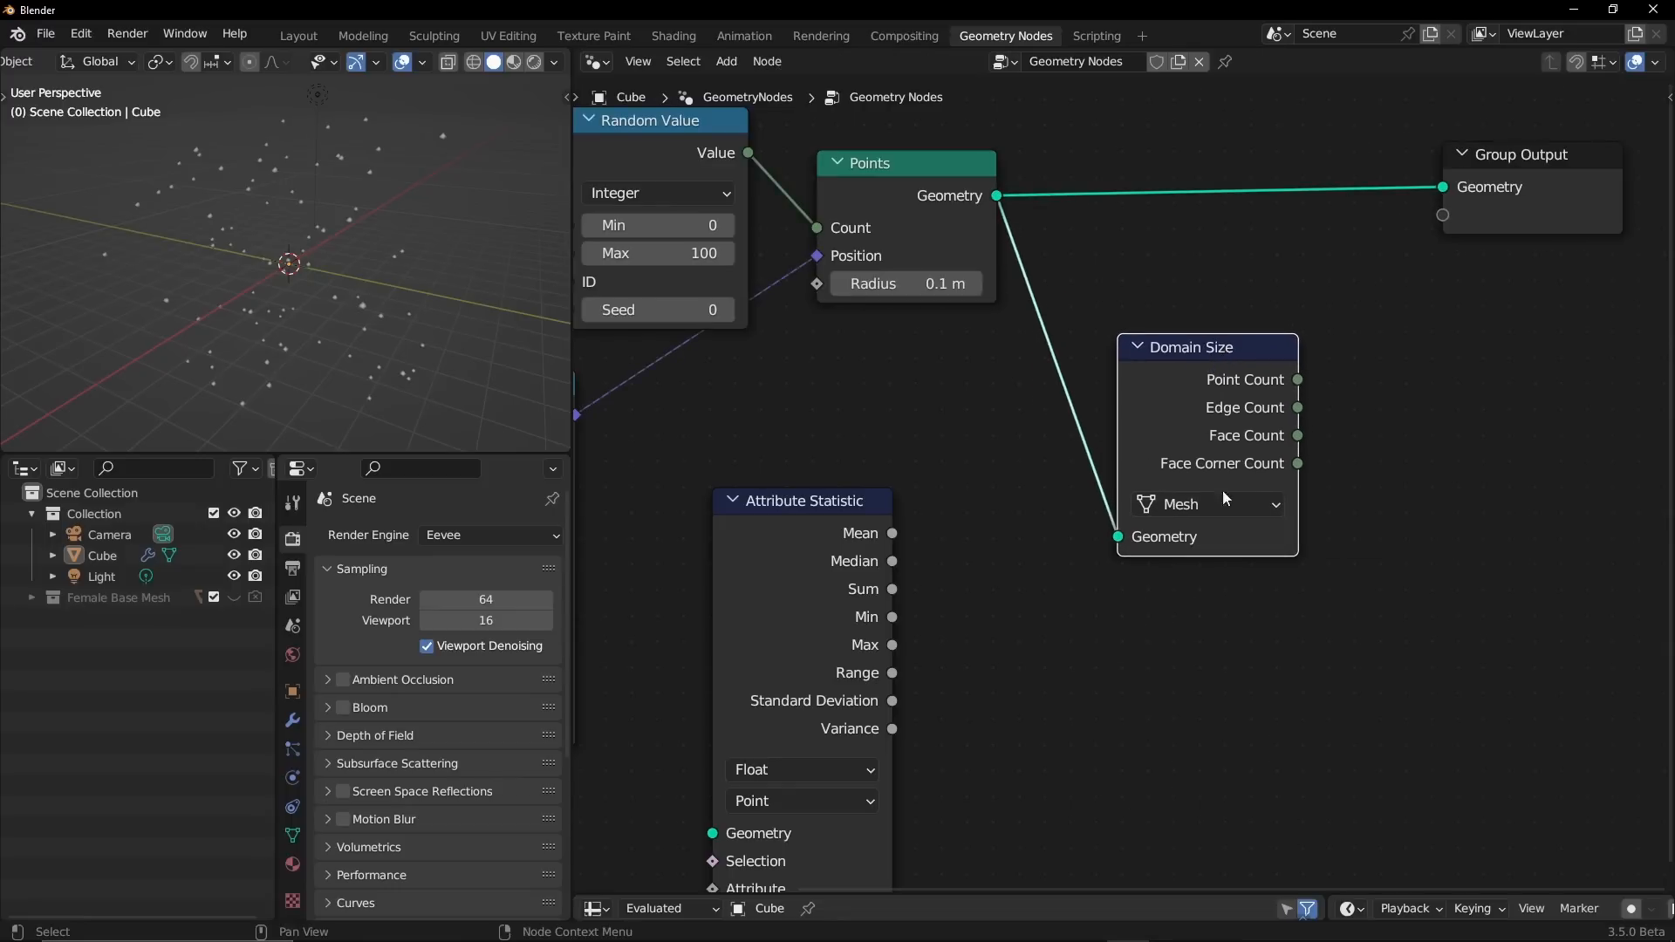
- Set the Domain Size node's component type to Point Cloud and move the node lower
{"action": "left_click", "coordinate": [1211, 506]}
{"action": "left_click", "coordinate": [1220, 561]}
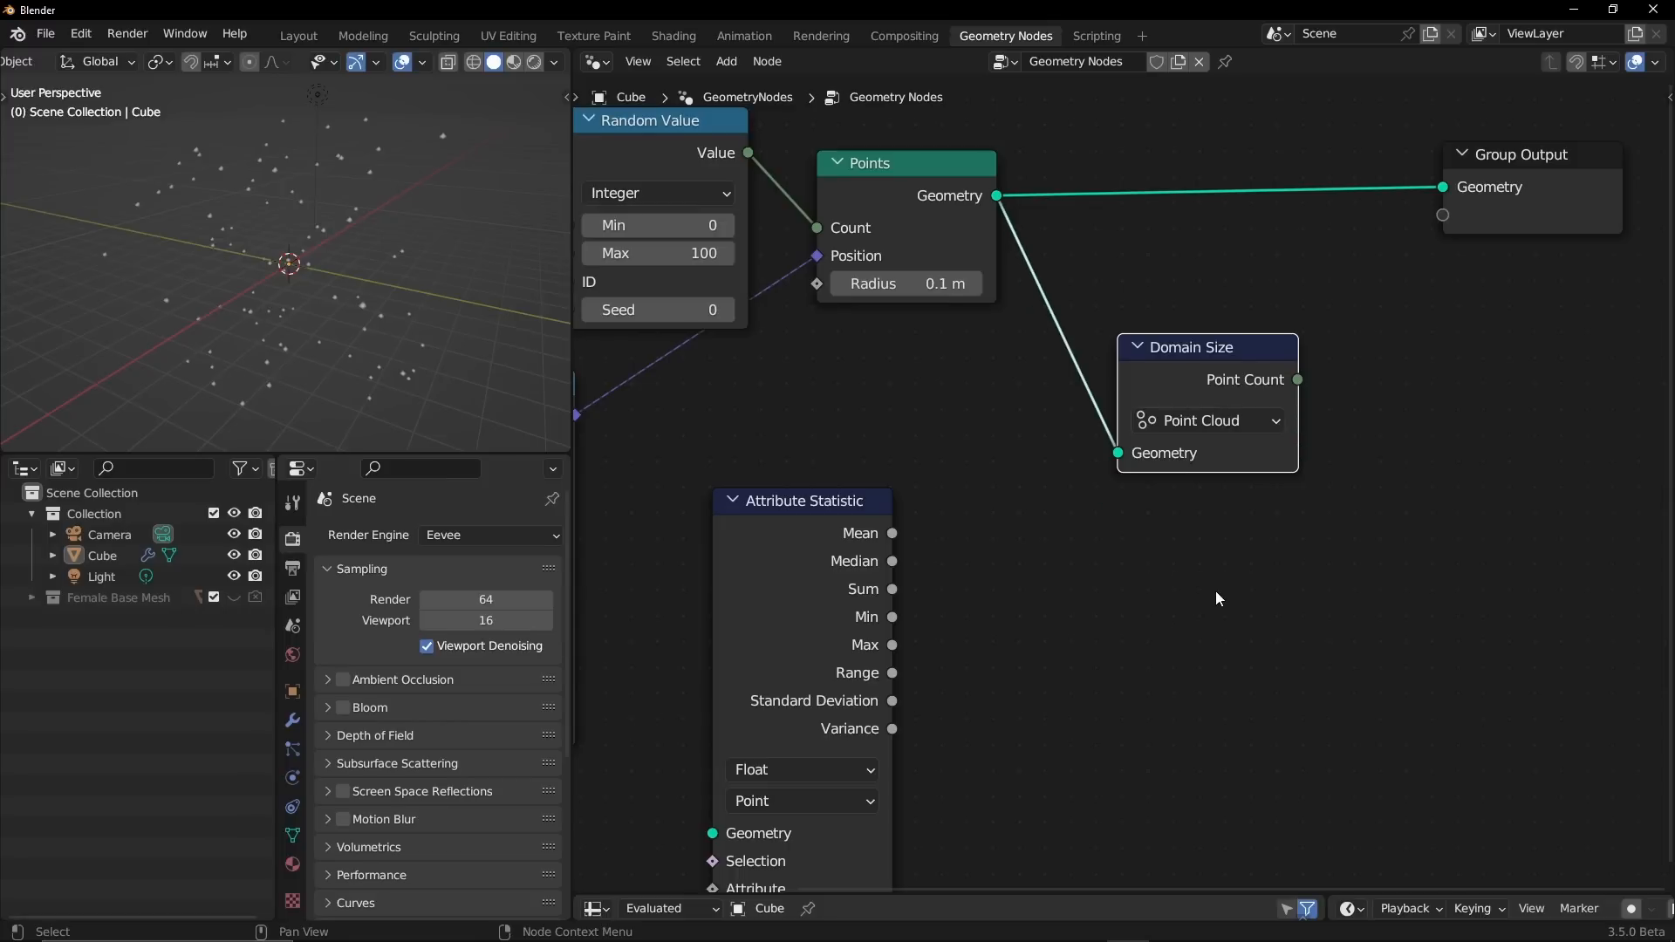
{"action": "left_click_drag", "start_coordinate": [1200, 359], "coordinate": [1227, 439]}
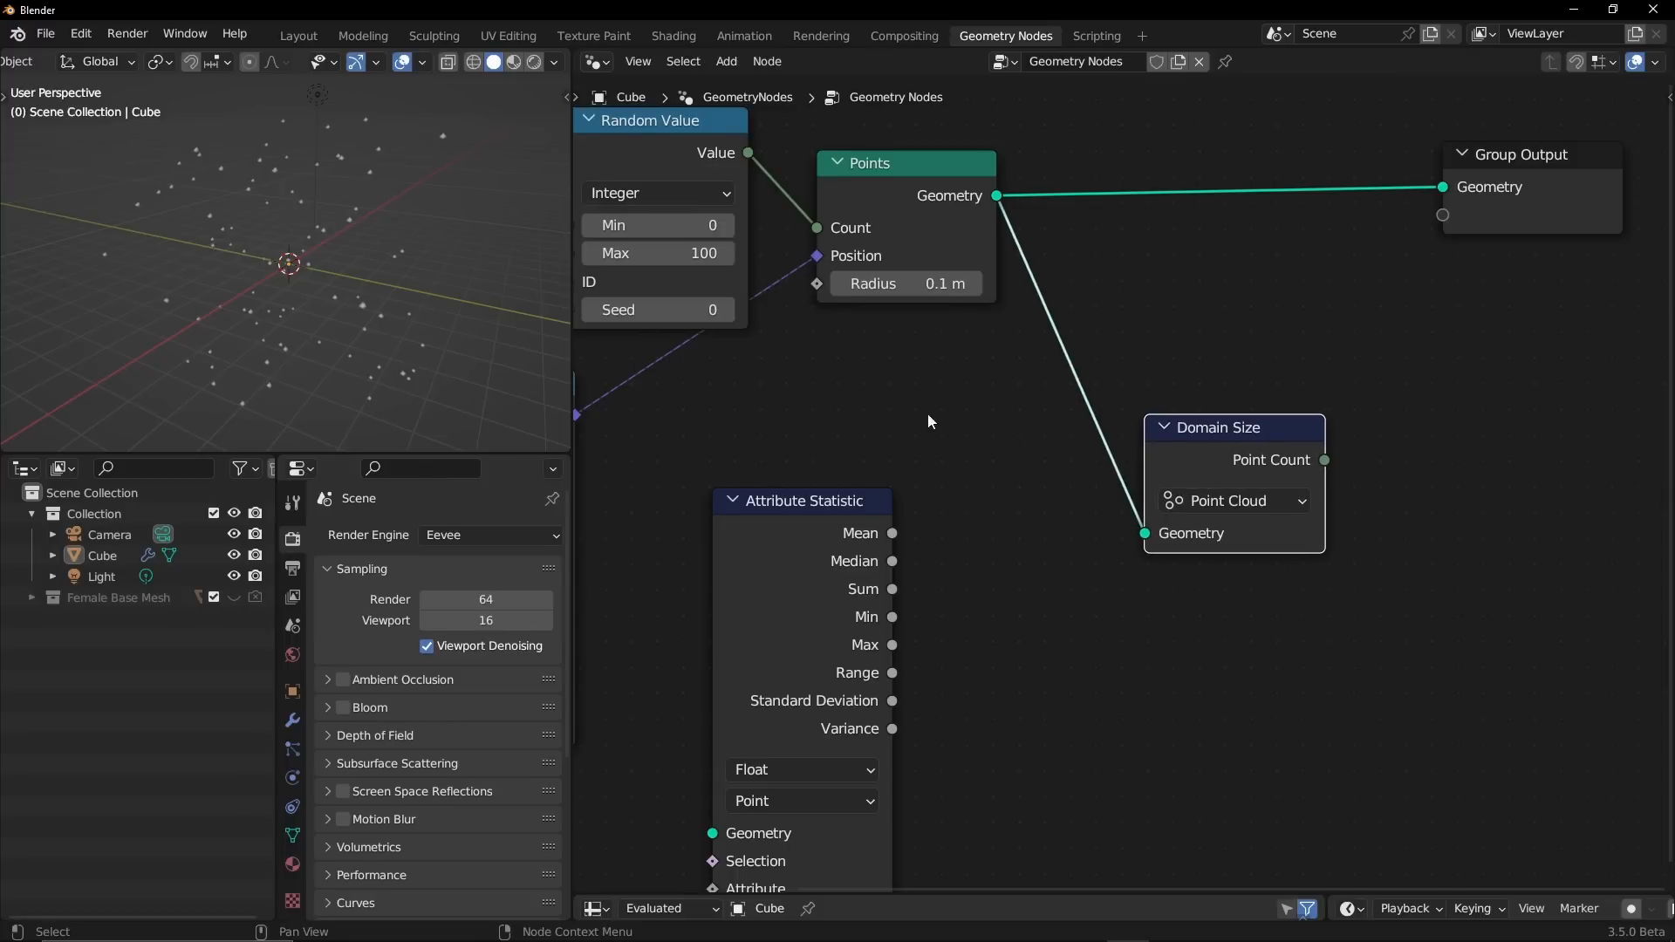
{"action": "middle_click_drag", "start_coordinate": [939, 396], "coordinate": [869, 454]}
{"action": "left_click_drag", "start_coordinate": [1141, 503], "coordinate": [1148, 513]}
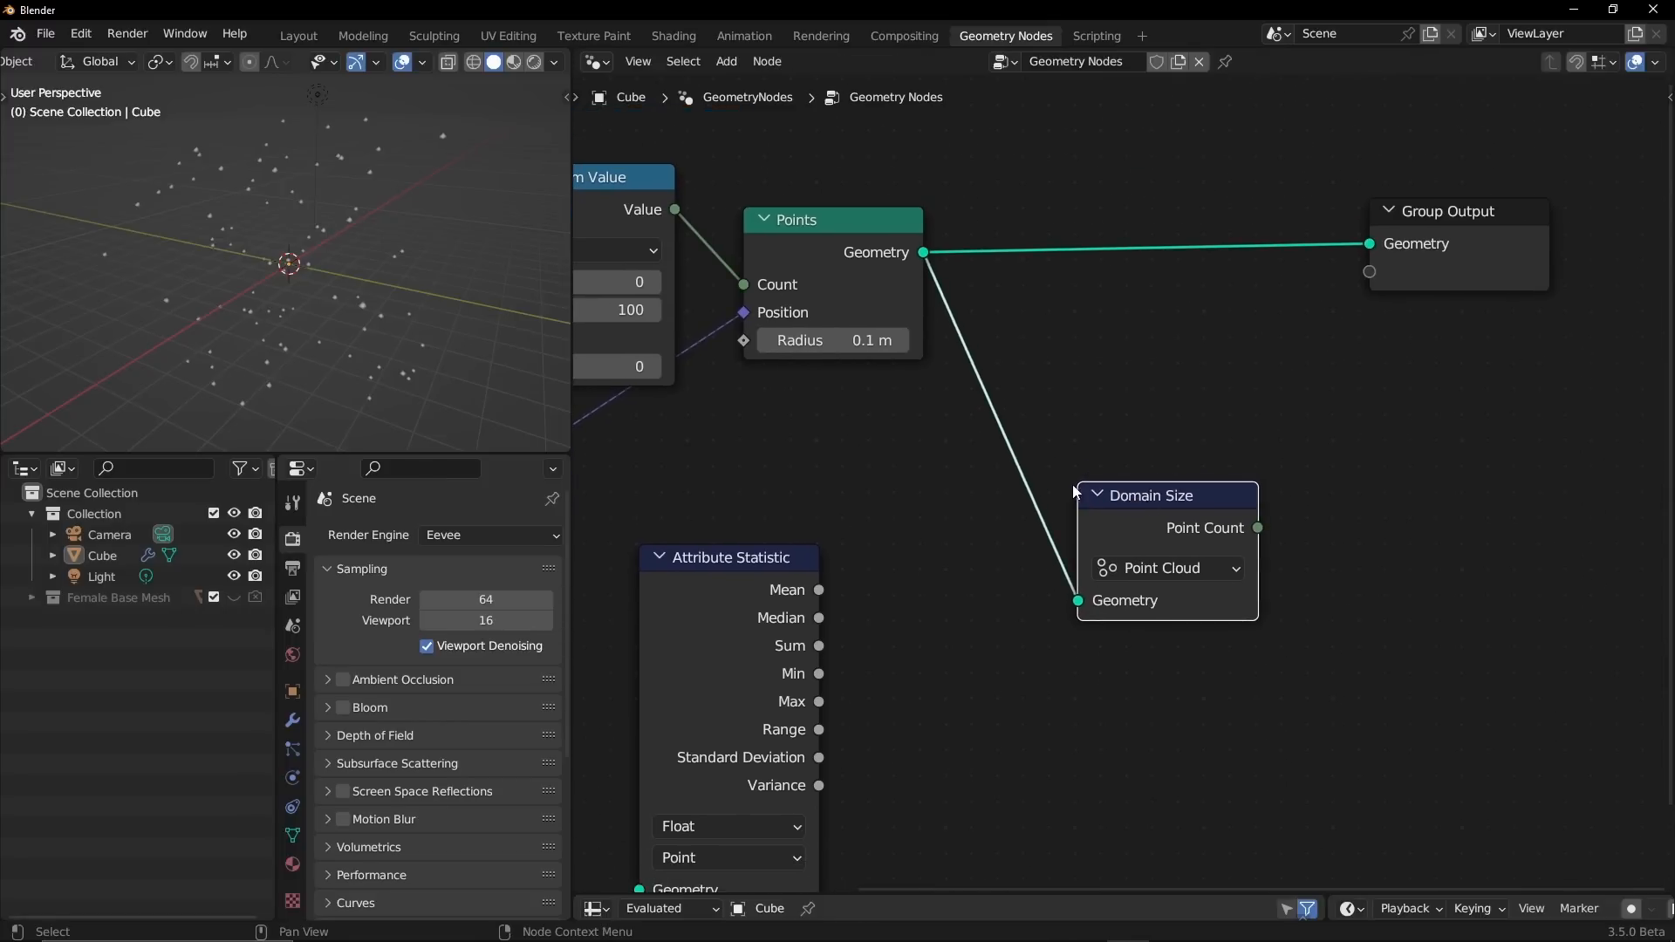
{"action": "middle_click_drag", "start_coordinate": [929, 478], "coordinate": [1194, 526]}
{"action": "middle_click_drag", "start_coordinate": [929, 379], "coordinate": [910, 456]}
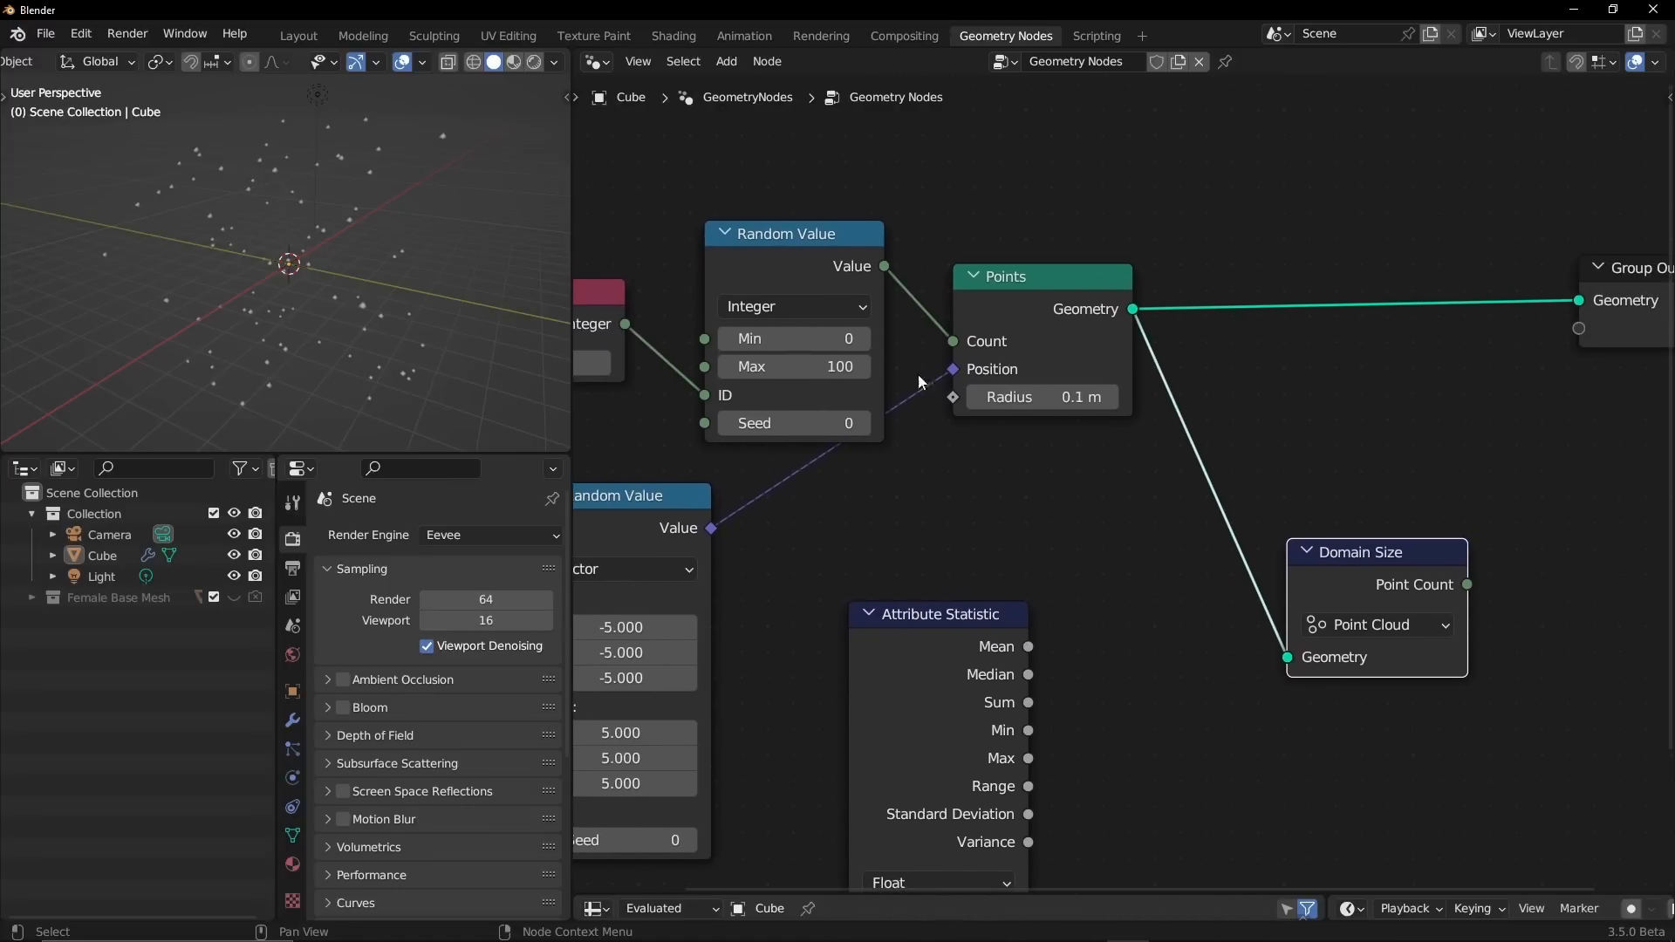
{"action": "mouse_move", "coordinate": [953, 340]}
{"action": "left_mouse_down"}
{"action": "mouse_move", "coordinate": [902, 278]}
{"action": "mouse_move", "coordinate": [953, 341]}
{"action": "left_mouse_up"}
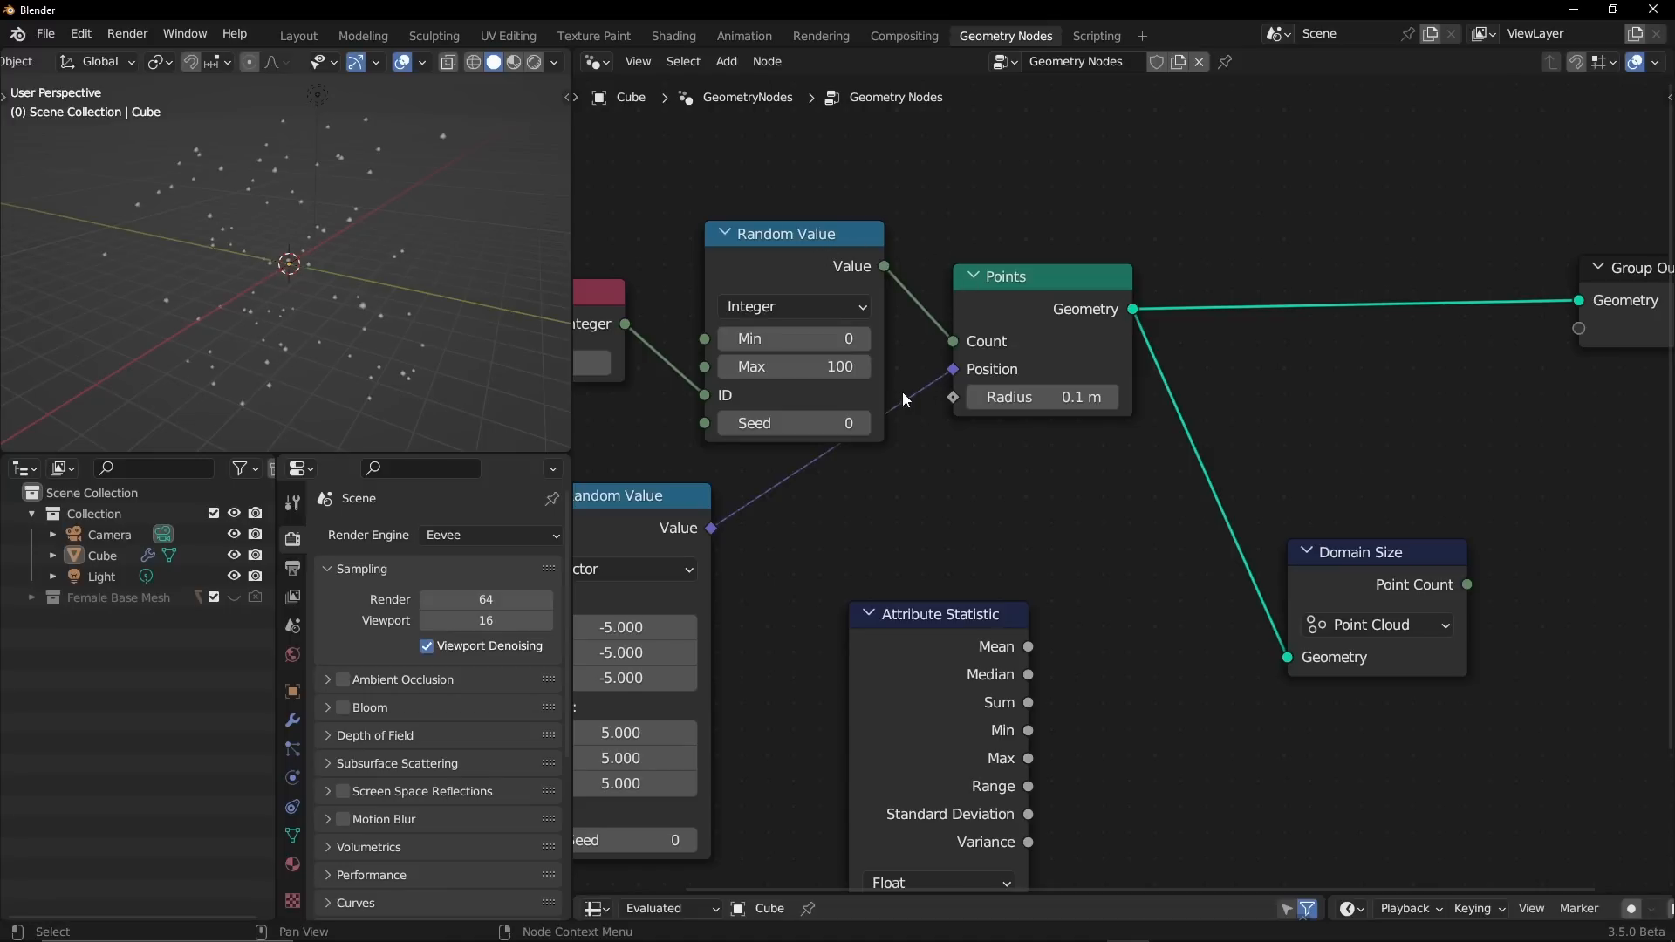
- Reposition the Points, Domain Size and Attribute Statistic nodes, leaving free space after Domain Size
{"action": "middle_click_drag", "start_coordinate": [1055, 264], "coordinate": [707, 245]}
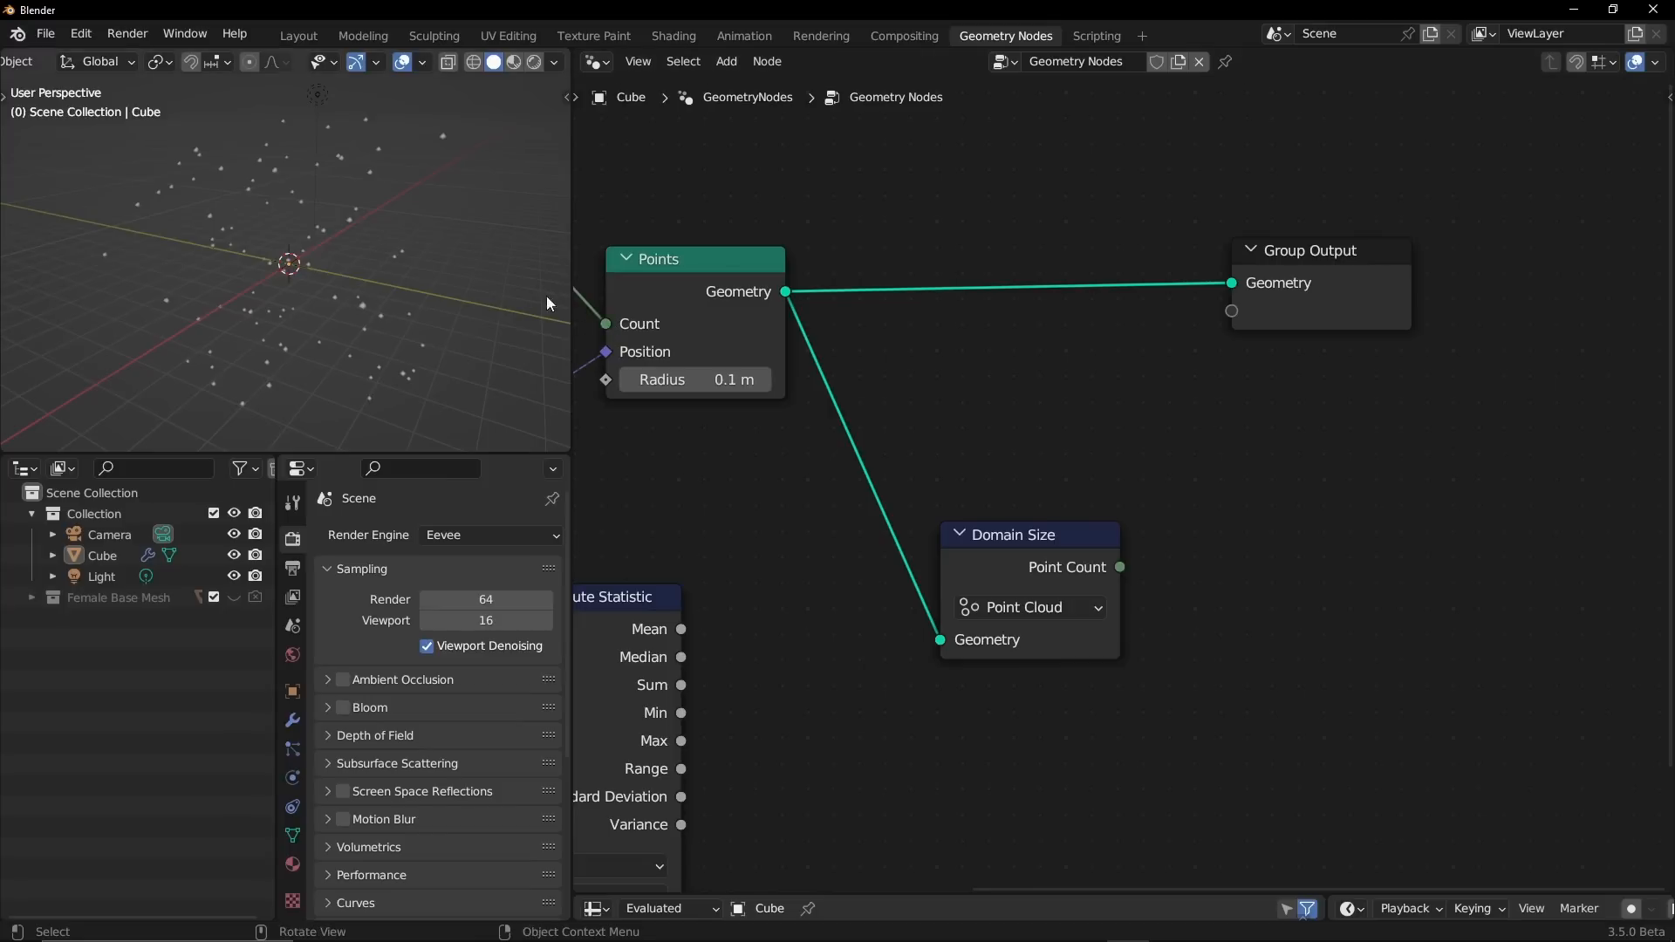
{"action": "left_click_drag", "start_coordinate": [727, 328], "coordinate": [744, 328]}
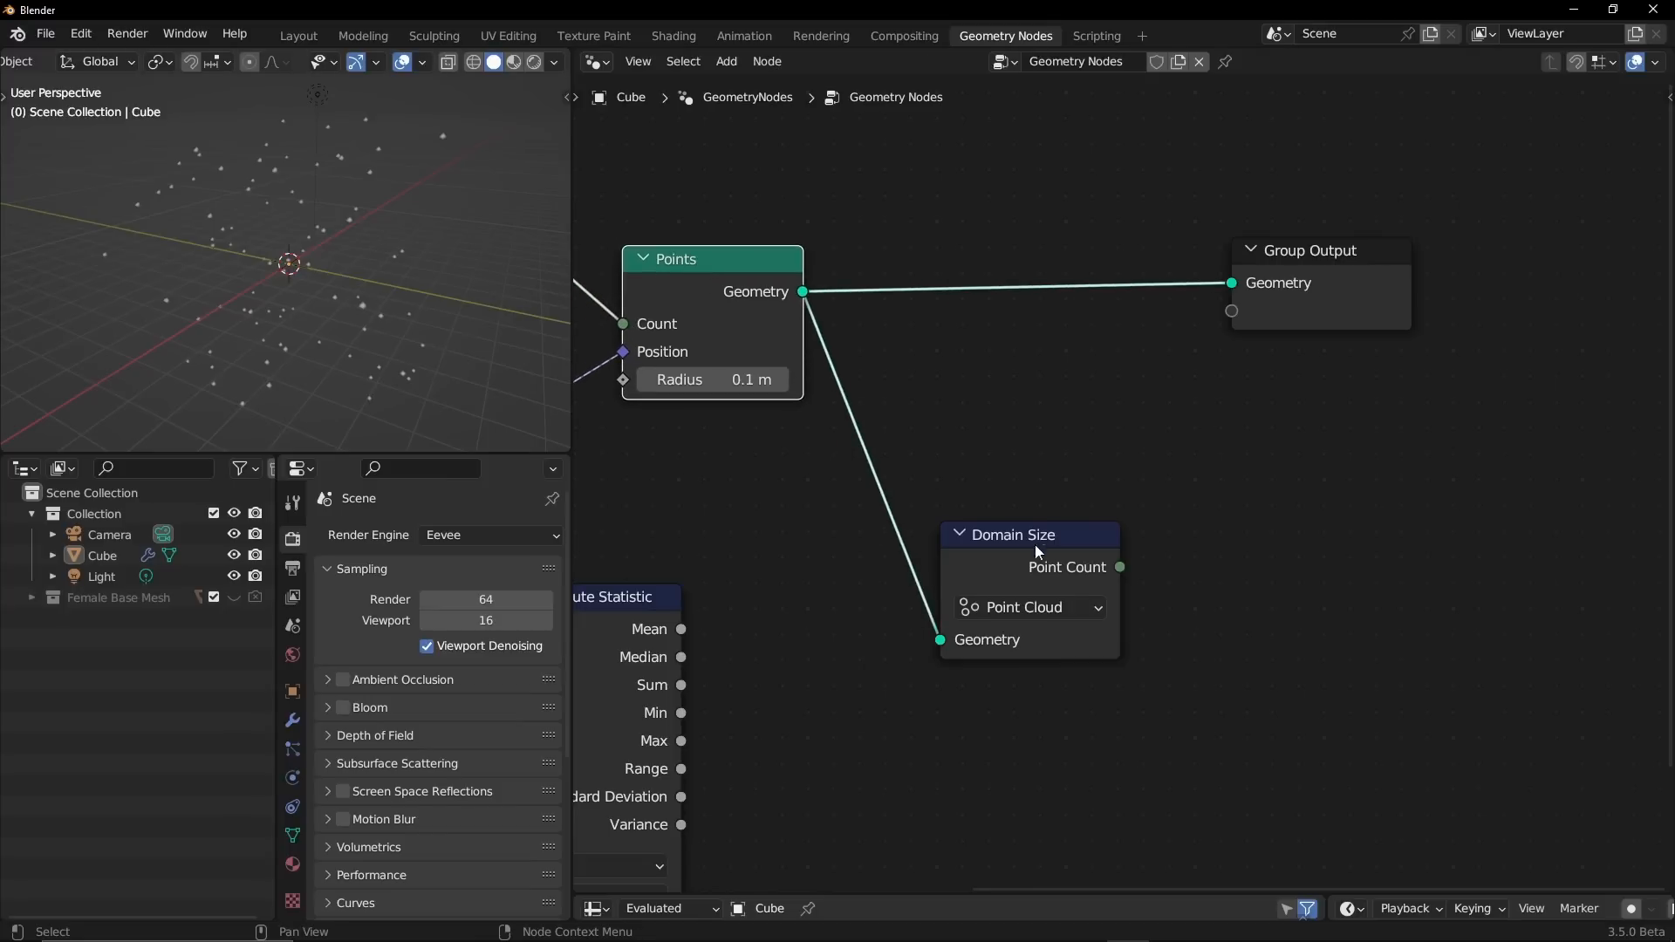
{"action": "left_click_drag", "start_coordinate": [1039, 553], "coordinate": [1017, 528]}
{"action": "middle_click_drag", "start_coordinate": [613, 653], "coordinate": [723, 607]}
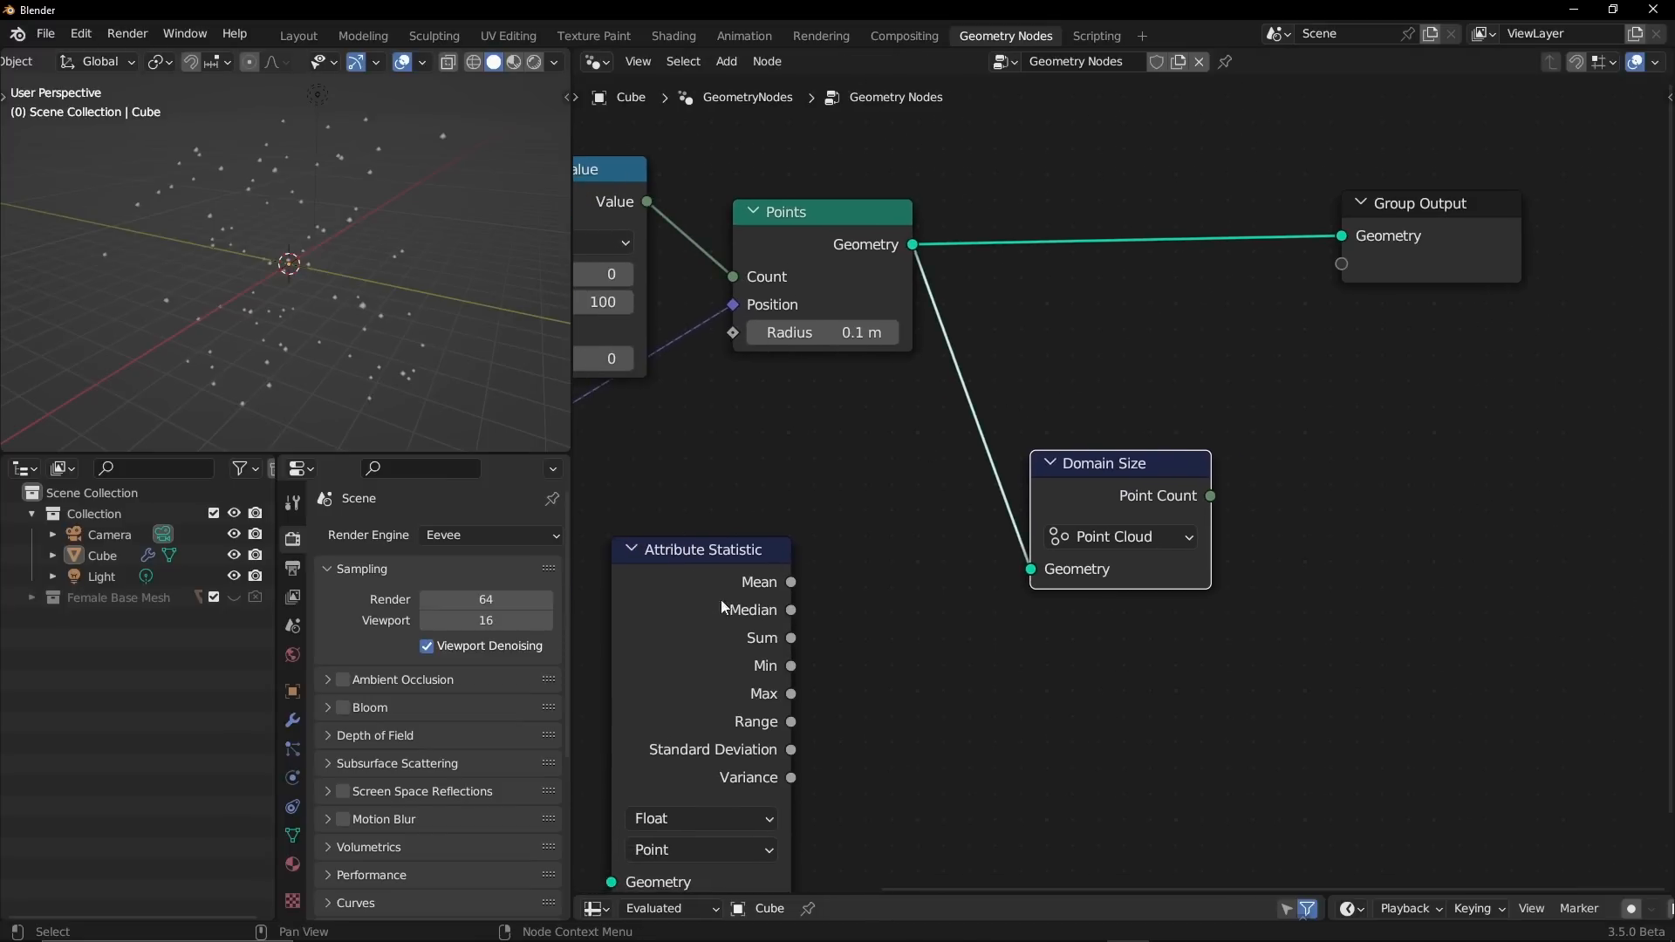
{"action": "left_click_drag", "start_coordinate": [723, 607], "coordinate": [808, 563]}
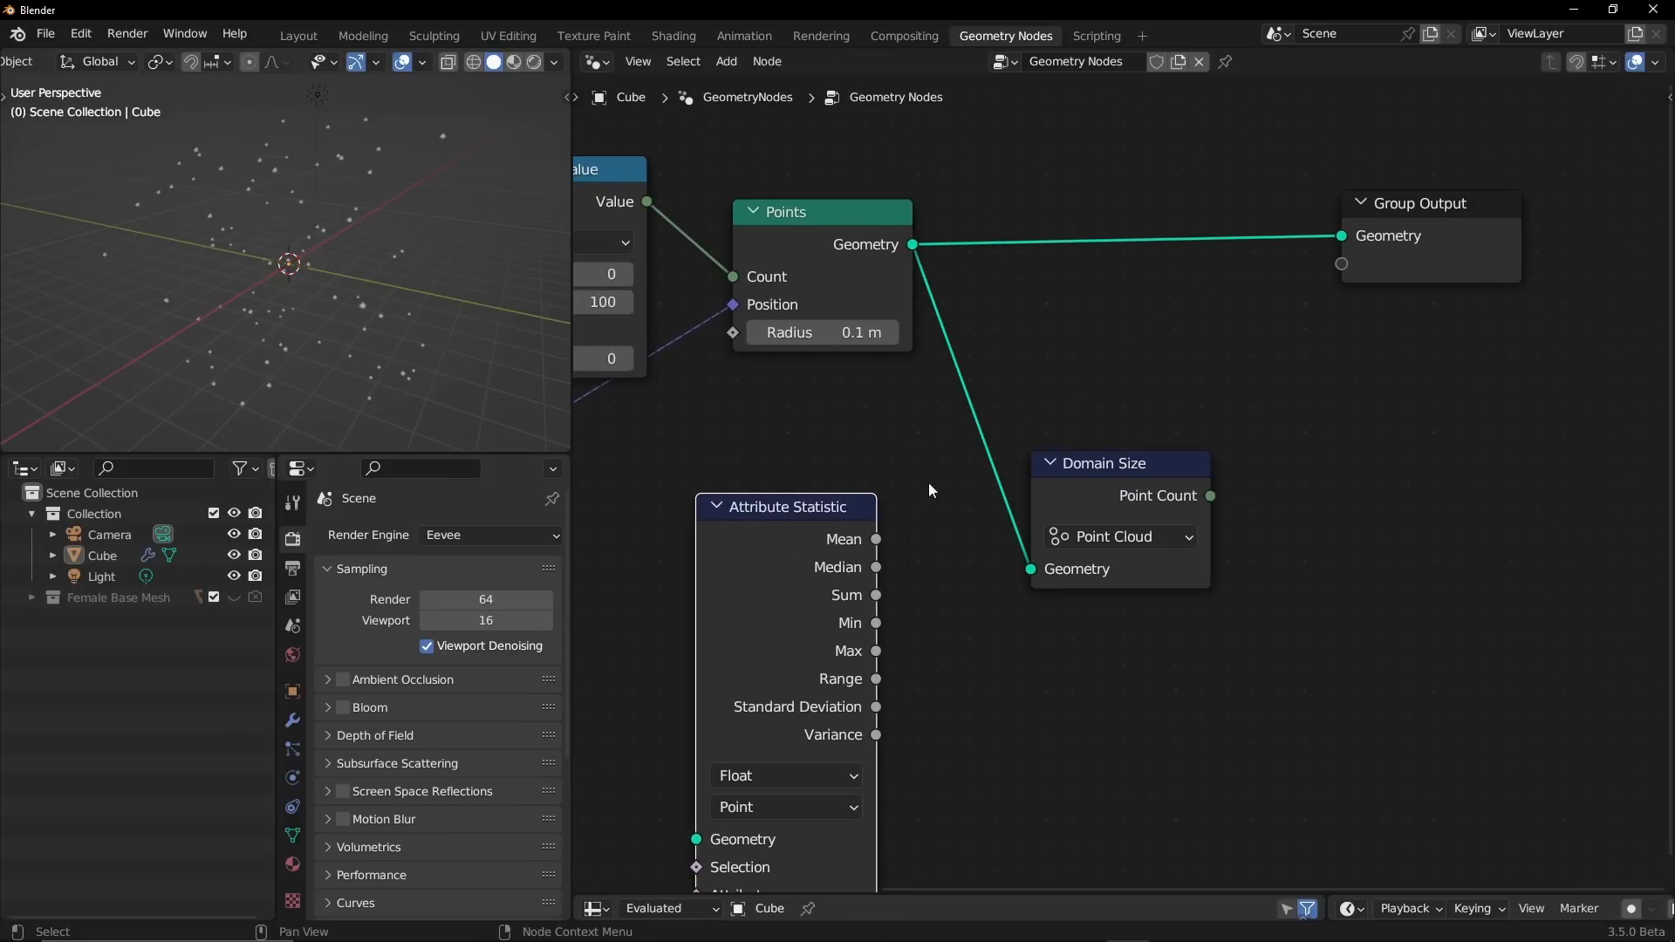
{"action": "middle_click_drag", "start_coordinate": [888, 474], "coordinate": [765, 471]}
{"action": "left_click_drag", "start_coordinate": [993, 460], "coordinate": [969, 496]}
{"action": "left_click", "coordinate": [1150, 503]}
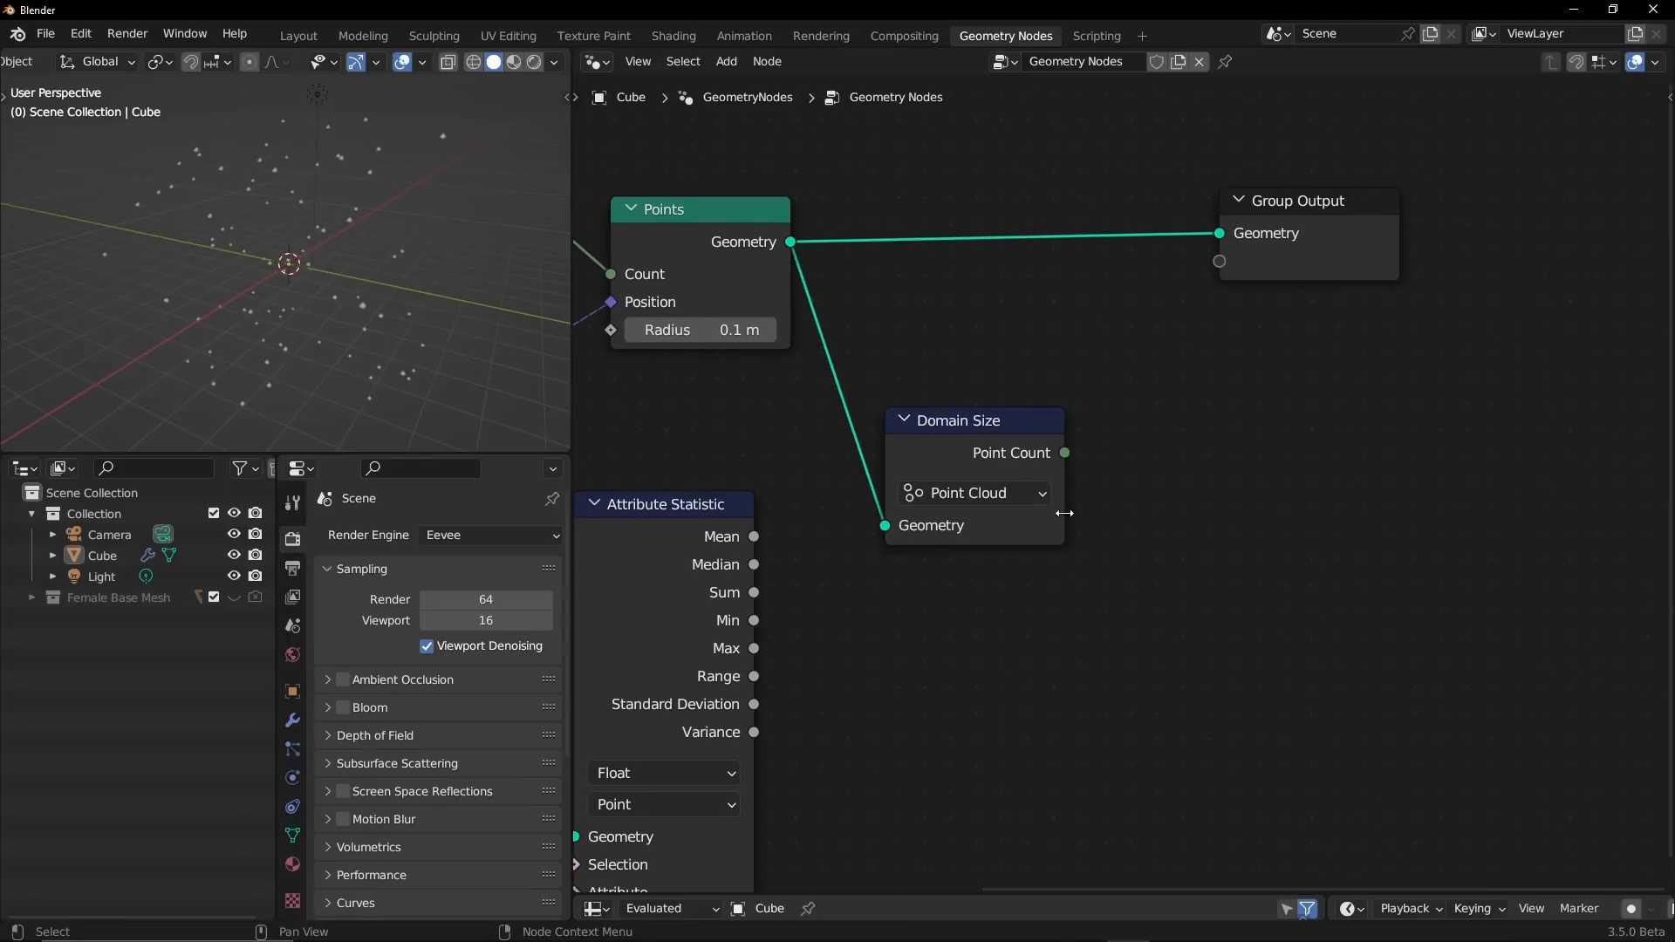
- Add a String to Curves node beside Domain Size and move the Group Output node farther away
{"action": "key", "text": "shift+a"}
{"action": "left_click", "coordinate": [960, 317]}
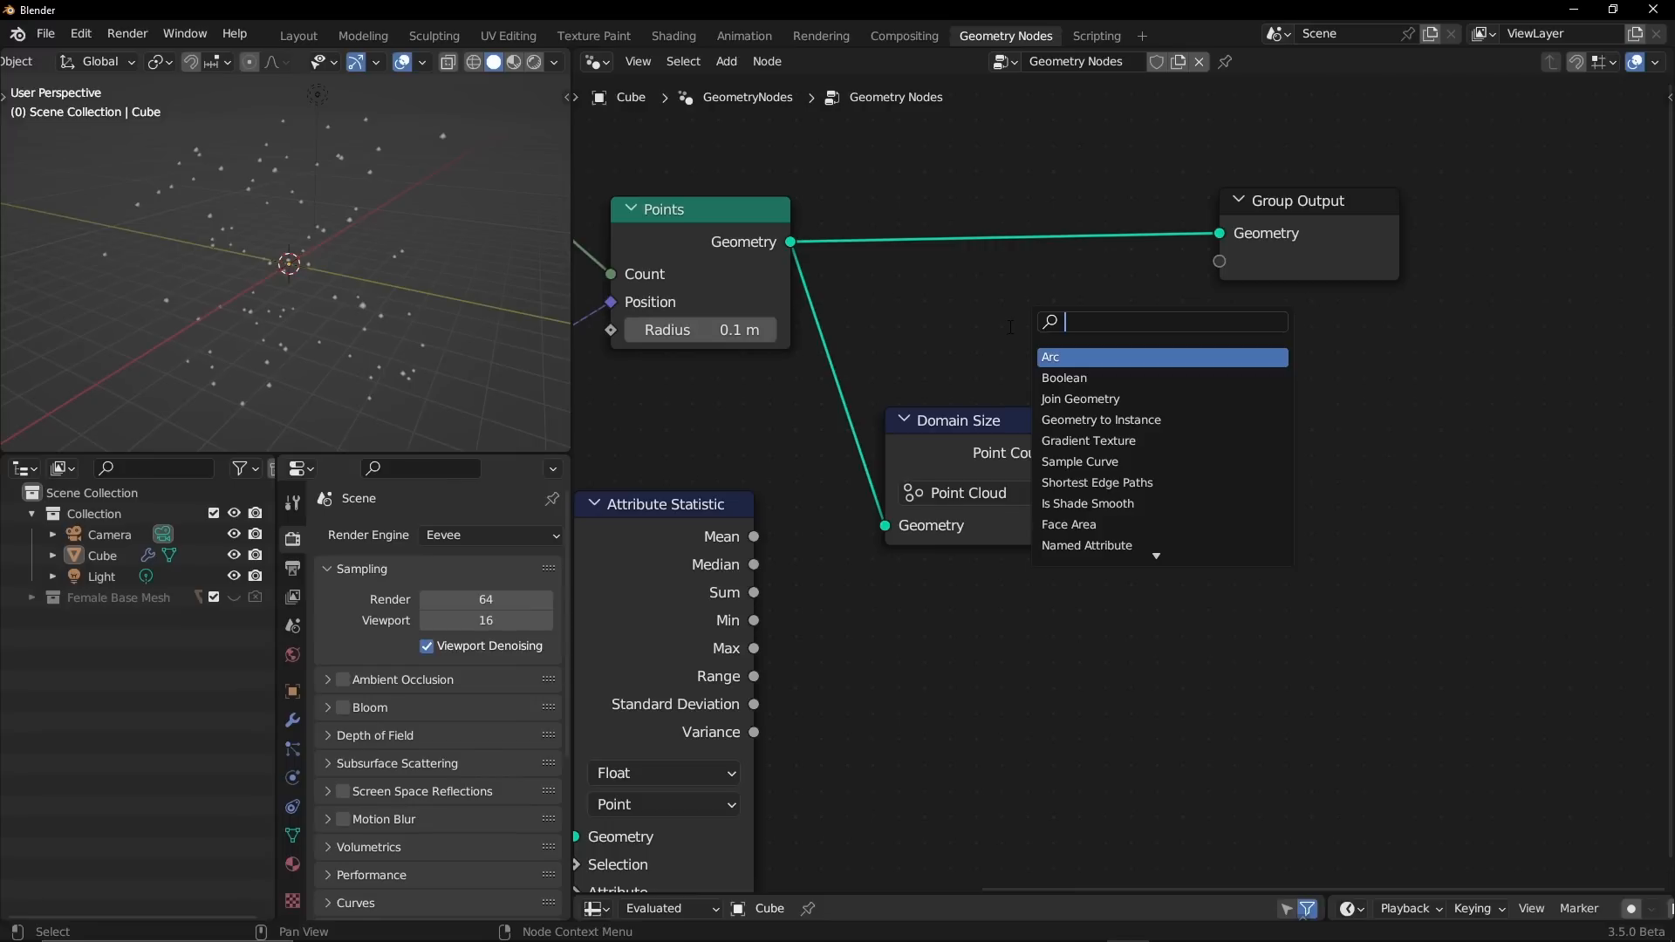
{"action": "type", "text": "stri"}
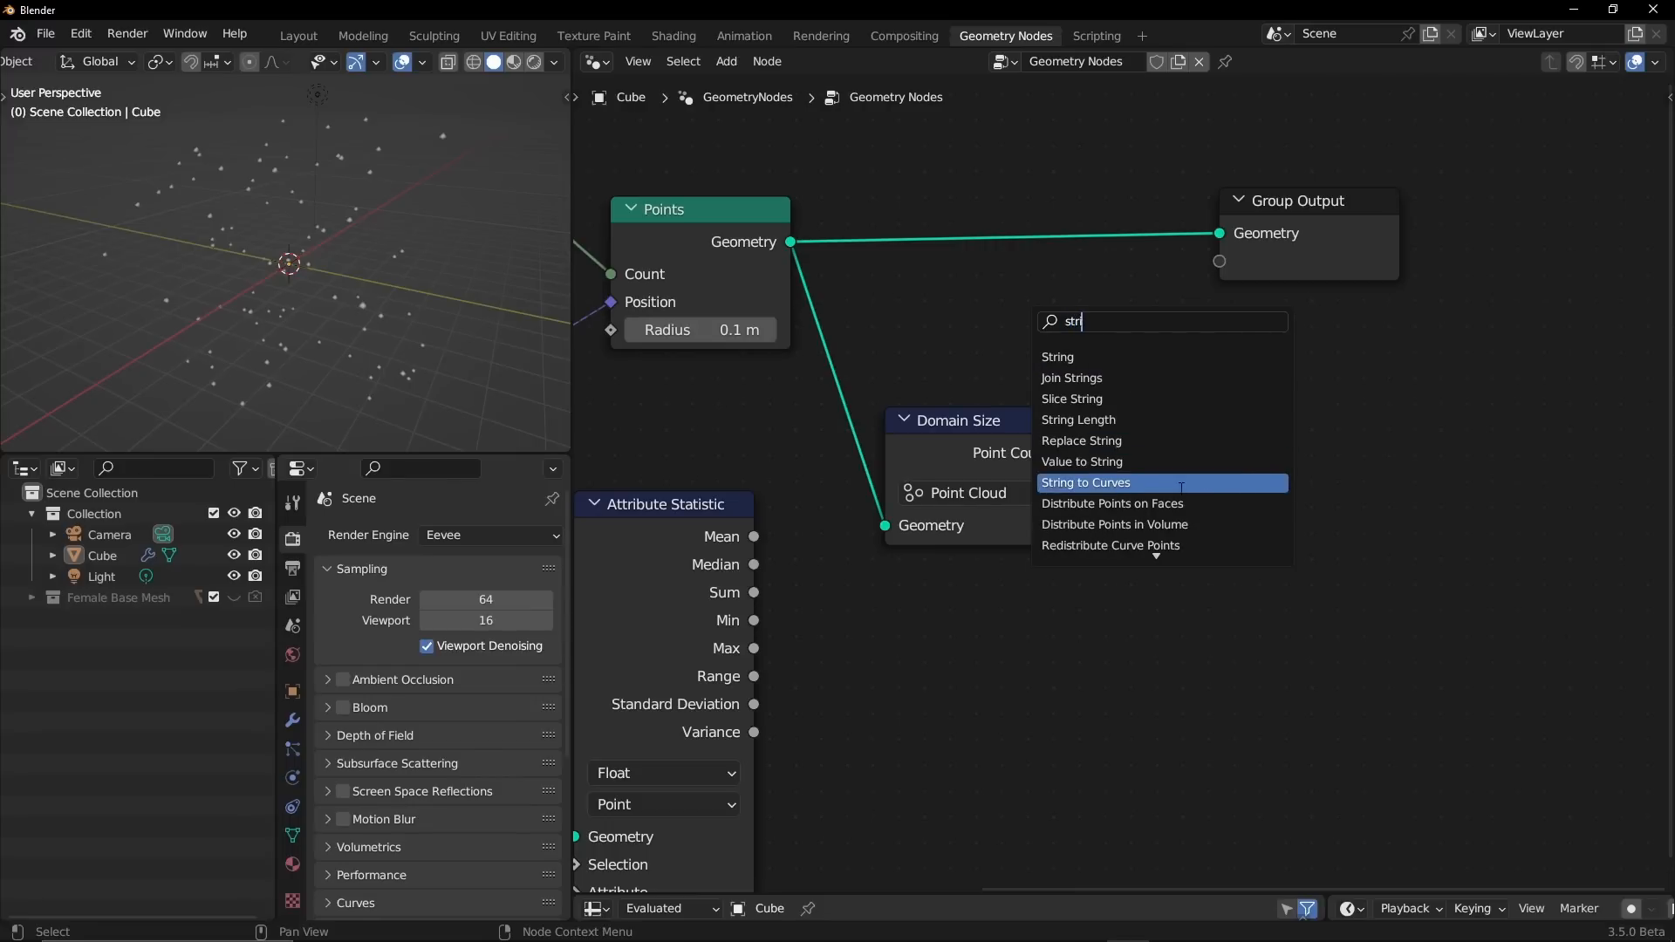
{"action": "left_click", "coordinate": [1180, 483]}
{"action": "left_click", "coordinate": [1197, 524]}
{"action": "left_click_drag", "start_coordinate": [972, 441], "coordinate": [964, 486]}
{"action": "left_click_drag", "start_coordinate": [1309, 213], "coordinate": [1549, 192]}
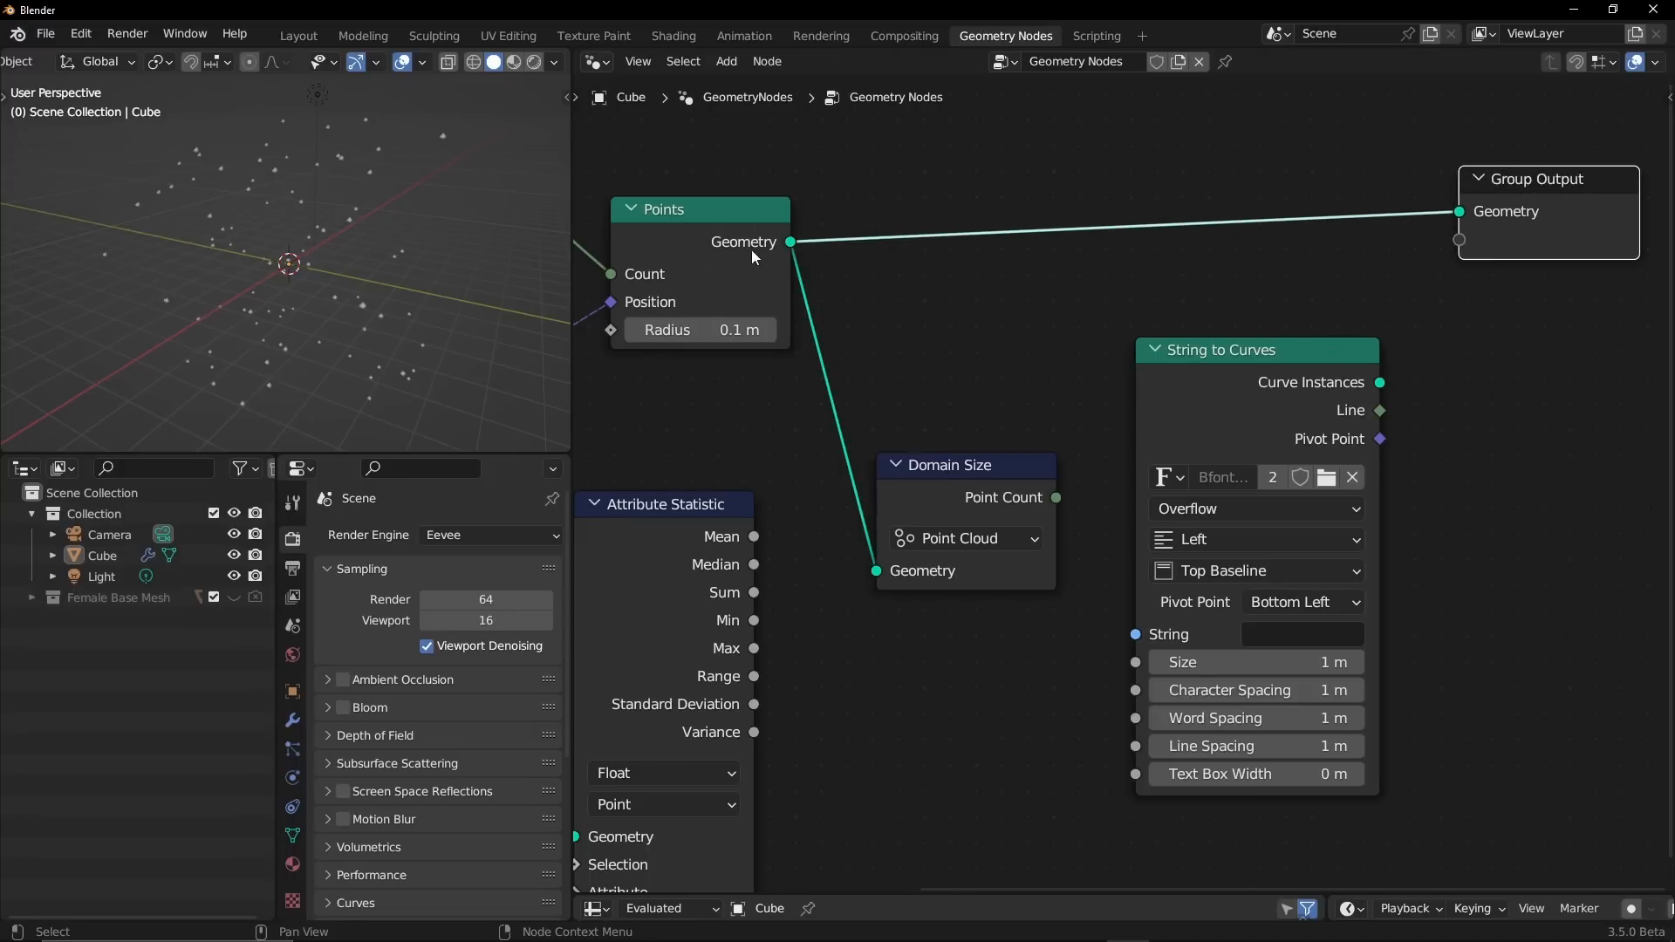
- Merge the Points and String to Curves outputs with a Join Geometry node and space it out before Group Output
{"action": "right_click_drag", "start_coordinate": [744, 279], "coordinate": [1280, 365], "text": "ctrl+shift"}
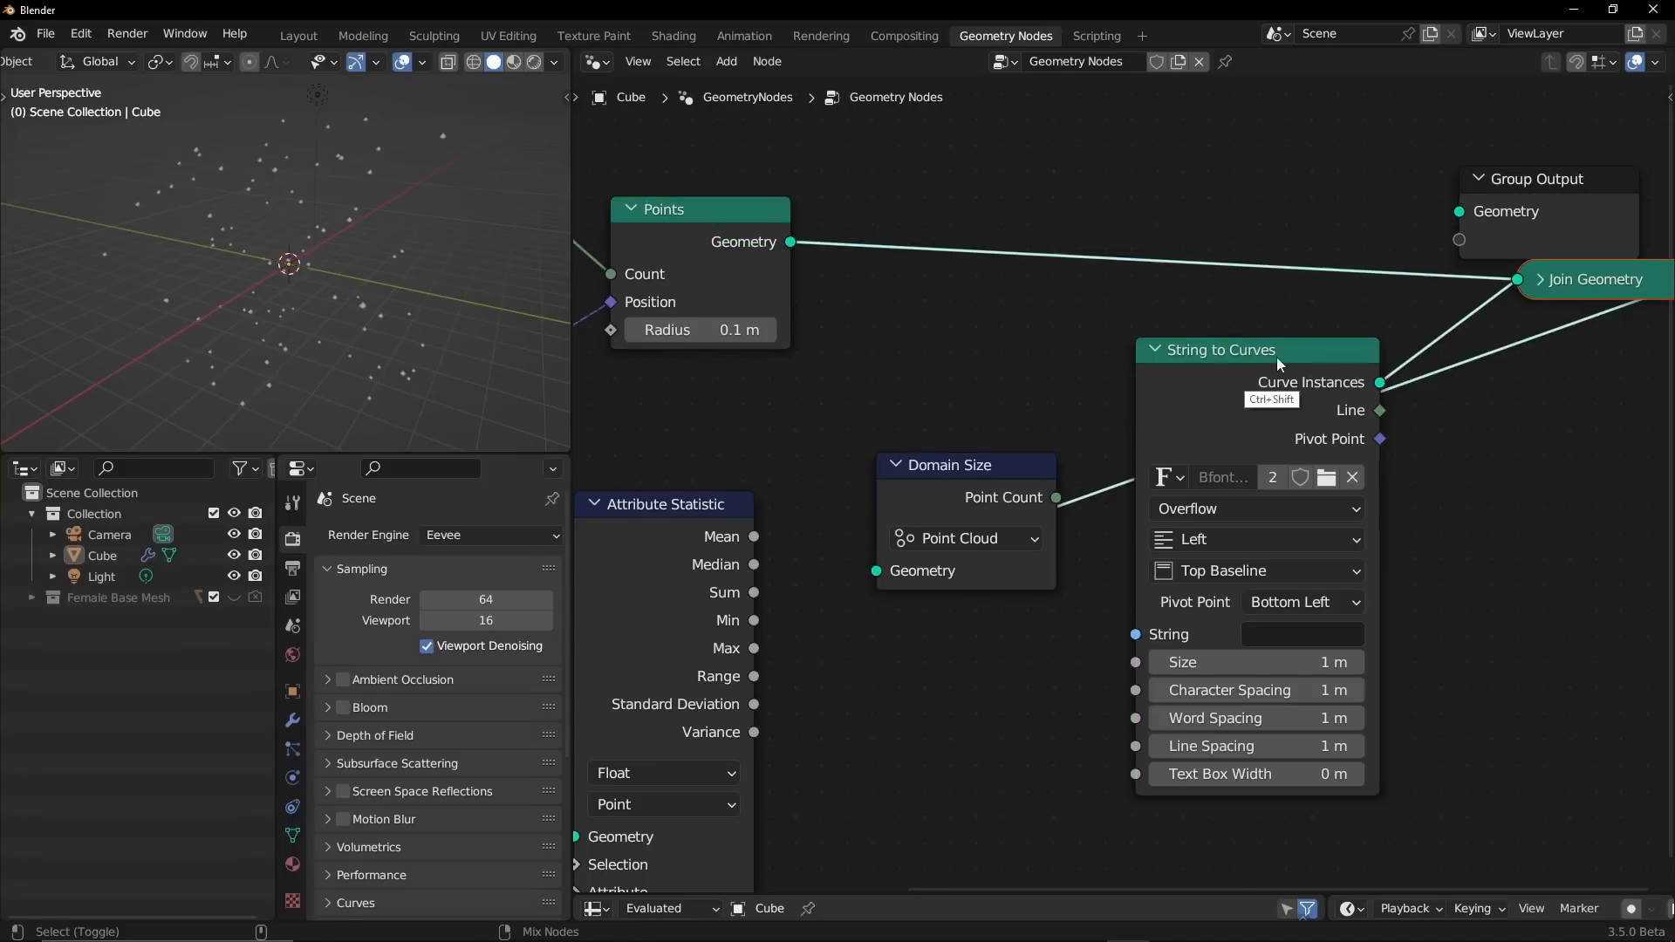
{"action": "middle_click_drag", "start_coordinate": [1354, 369], "coordinate": [979, 378]}
{"action": "left_click_drag", "start_coordinate": [1116, 191], "coordinate": [1528, 201]}
{"action": "left_click_drag", "start_coordinate": [1176, 303], "coordinate": [1143, 241]}
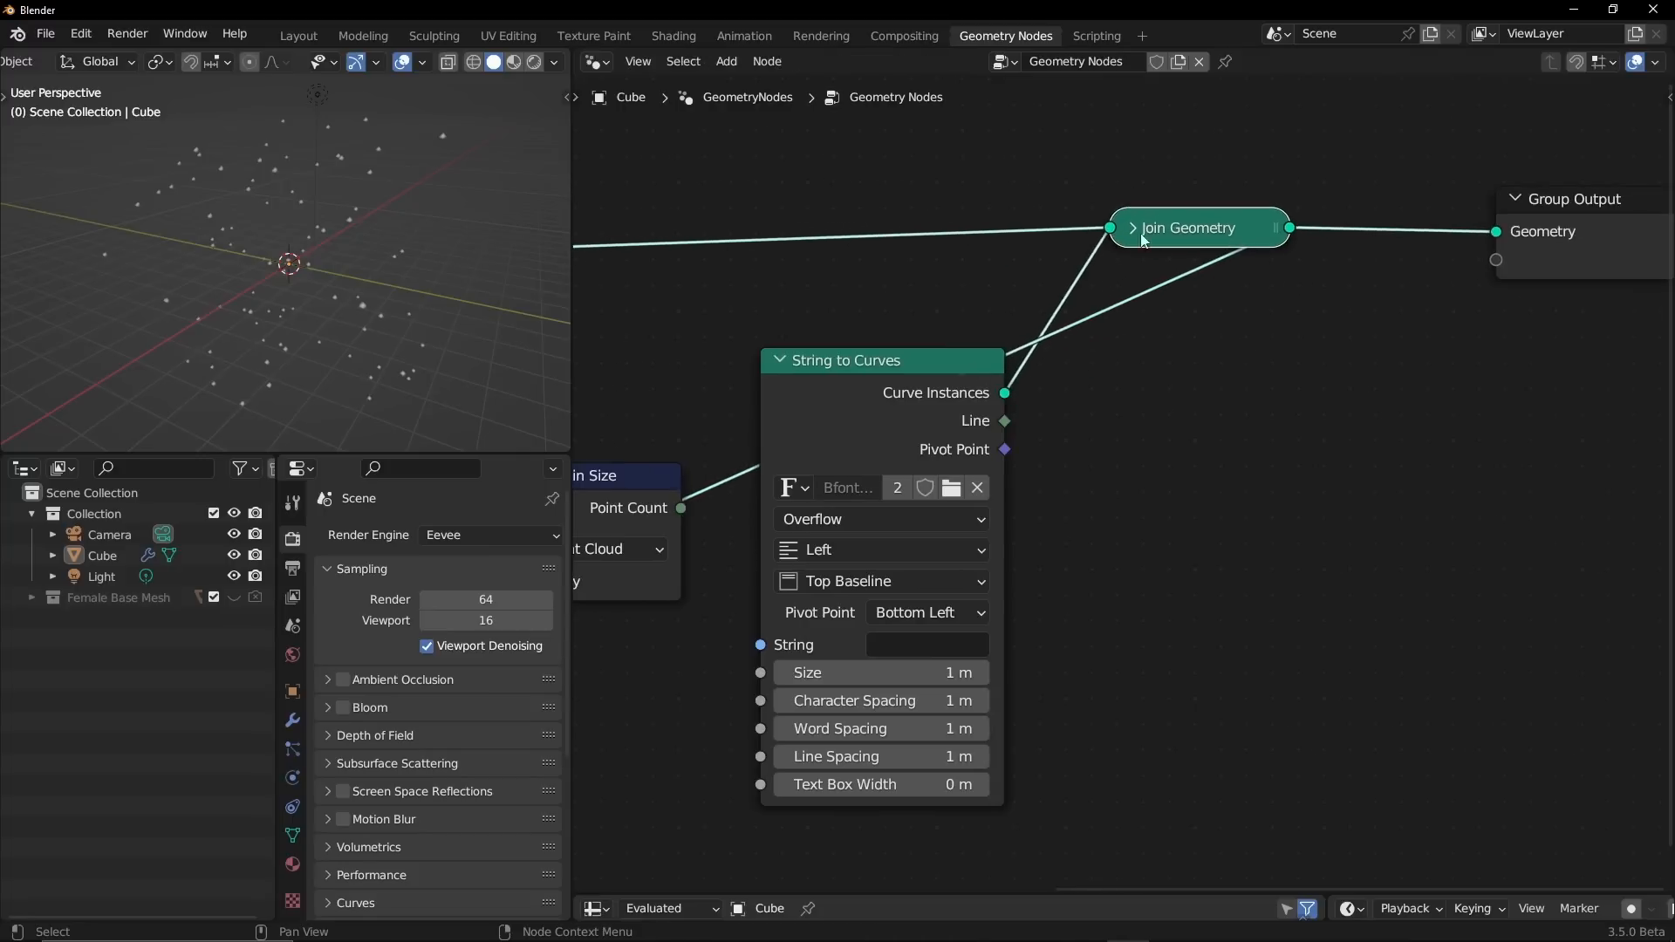
{"action": "left_click_drag", "start_coordinate": [919, 375], "coordinate": [959, 434]}
- Cut the link running from Join Geometry to Domain Size and connect the Points geometry directly to Domain Size
{"action": "mouse_move", "coordinate": [1011, 434]}
{"action": "middle_mouse_down"}
{"action": "mouse_move", "coordinate": [1120, 454]}
{"action": "mouse_move", "coordinate": [1038, 420]}
{"action": "middle_mouse_up"}
{"action": "left_click_drag", "start_coordinate": [779, 507], "coordinate": [776, 424]}
{"action": "right_click_drag", "start_coordinate": [879, 391], "coordinate": [887, 513], "text": "ctrl"}
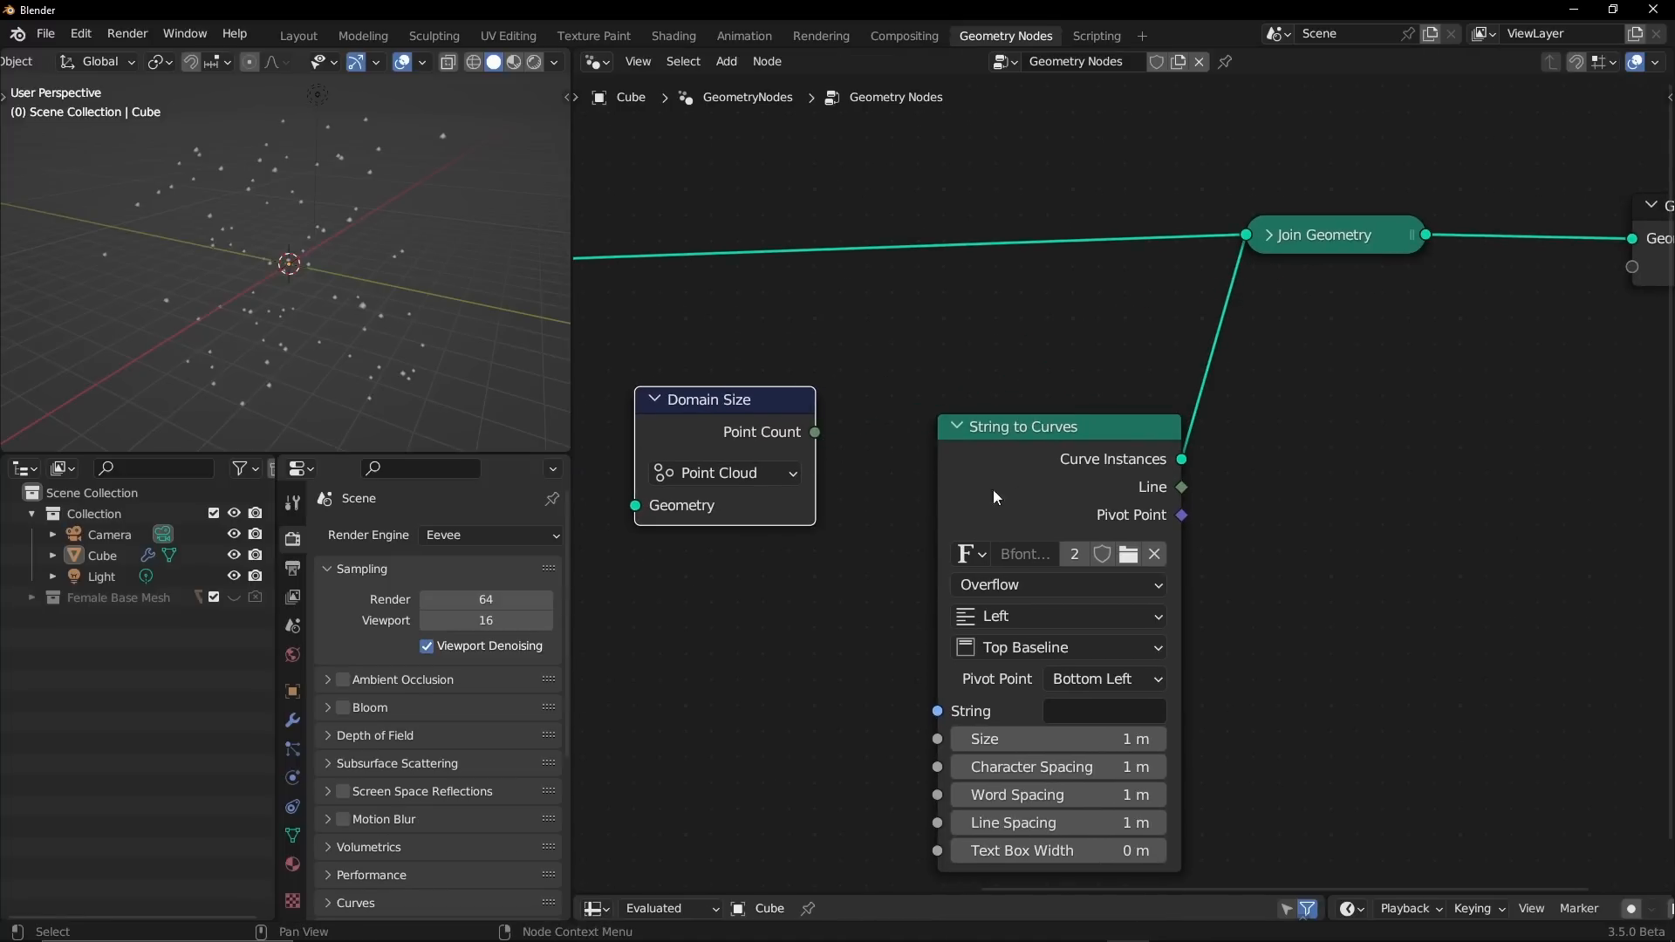
{"action": "middle_click_drag", "start_coordinate": [1073, 477], "coordinate": [1015, 459]}
{"action": "middle_click_drag", "start_coordinate": [897, 444], "coordinate": [1144, 459]}
{"action": "left_click_drag", "start_coordinate": [895, 431], "coordinate": [938, 417]}
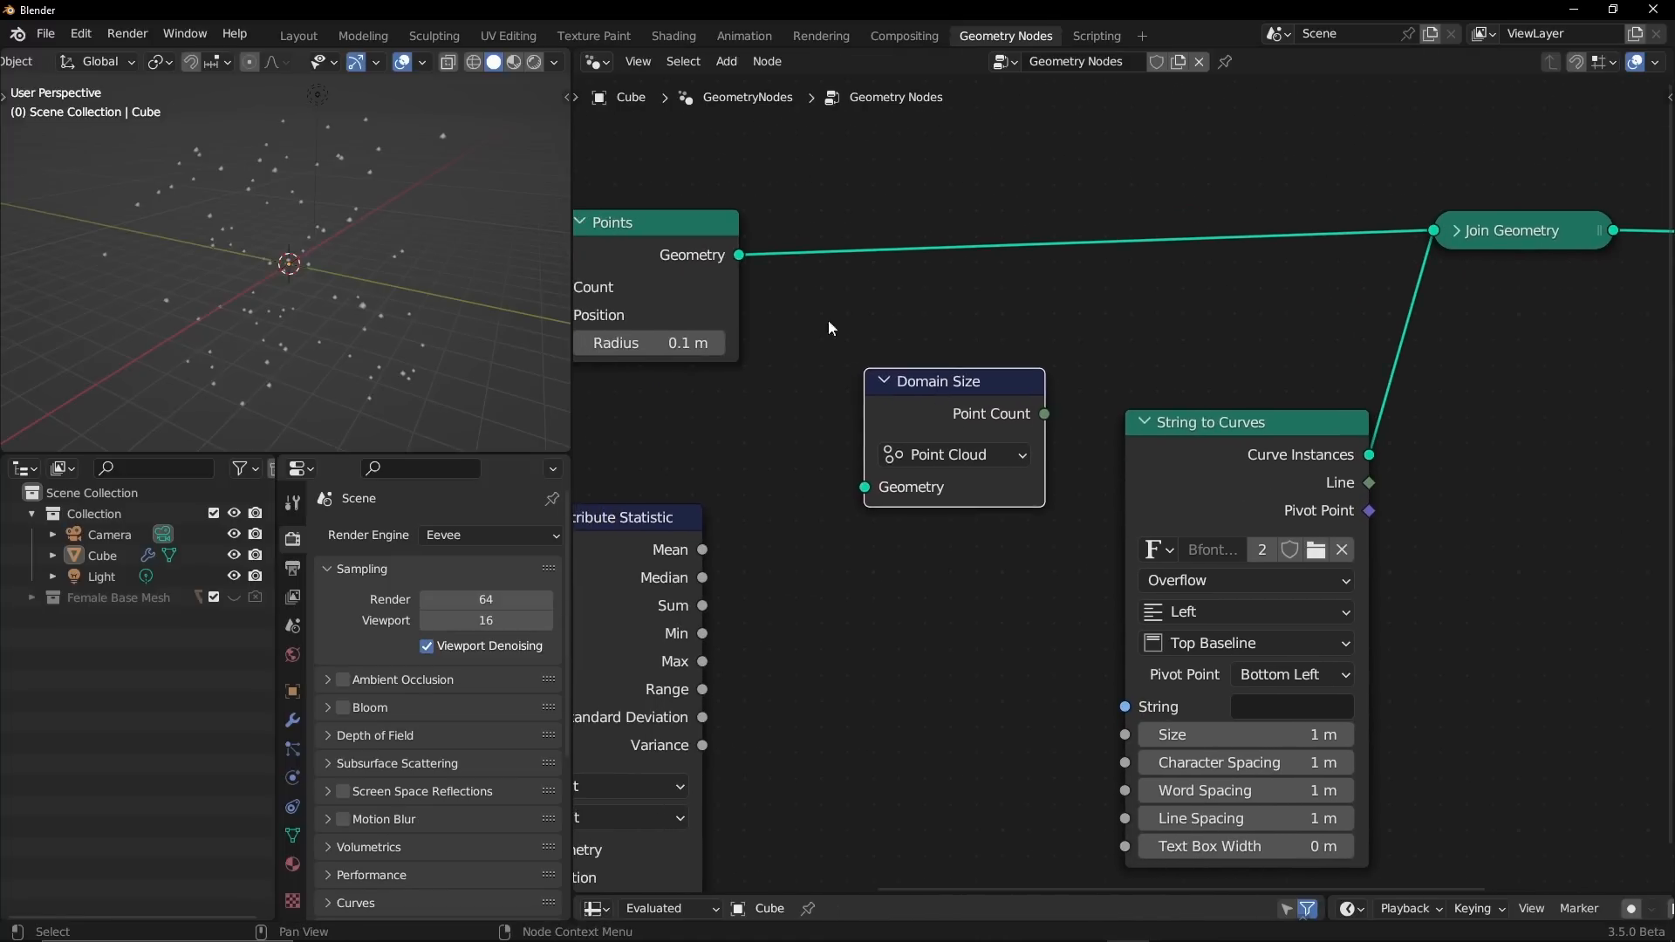
{"action": "left_click_drag", "start_coordinate": [737, 259], "coordinate": [864, 487]}
- Spread out the Domain Size, String to Curves and Join Geometry nodes to make room between them
{"action": "left_click_drag", "start_coordinate": [970, 364], "coordinate": [970, 366]}
{"action": "left_click_drag", "start_coordinate": [980, 388], "coordinate": [953, 411]}
{"action": "middle_click_drag", "start_coordinate": [972, 384], "coordinate": [850, 341]}
{"action": "left_click_drag", "start_coordinate": [1118, 448], "coordinate": [1113, 410]}
{"action": "middle_click_drag", "start_coordinate": [1127, 342], "coordinate": [1035, 330]}
{"action": "left_click_drag", "start_coordinate": [1306, 190], "coordinate": [1388, 199]}
{"action": "middle_click_drag", "start_coordinate": [904, 593], "coordinate": [1001, 547]}
{"action": "left_click_drag", "start_coordinate": [947, 353], "coordinate": [958, 524]}
- Add a Value to String node feeding the String input of String to Curves, and connect Domain Size's Point Count to its Value
{"action": "left_click_drag", "start_coordinate": [1047, 581], "coordinate": [972, 620]}
{"action": "type", "text": "v"}
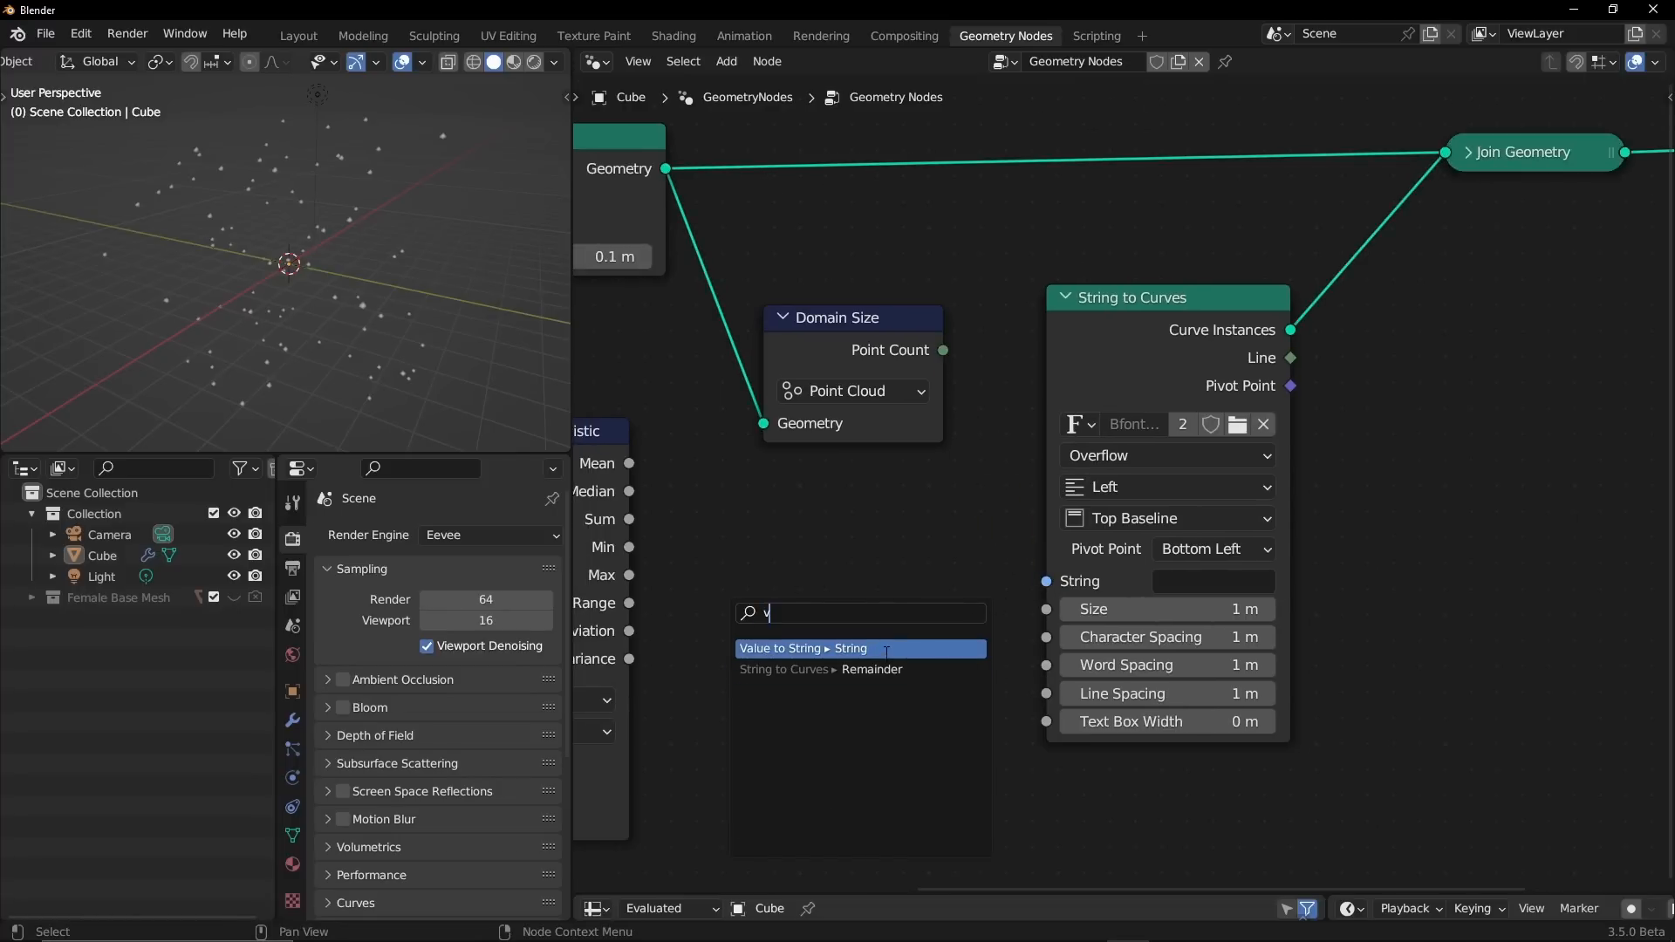
{"action": "left_click", "coordinate": [885, 648]}
{"action": "left_click_drag", "start_coordinate": [886, 335], "coordinate": [818, 618]}
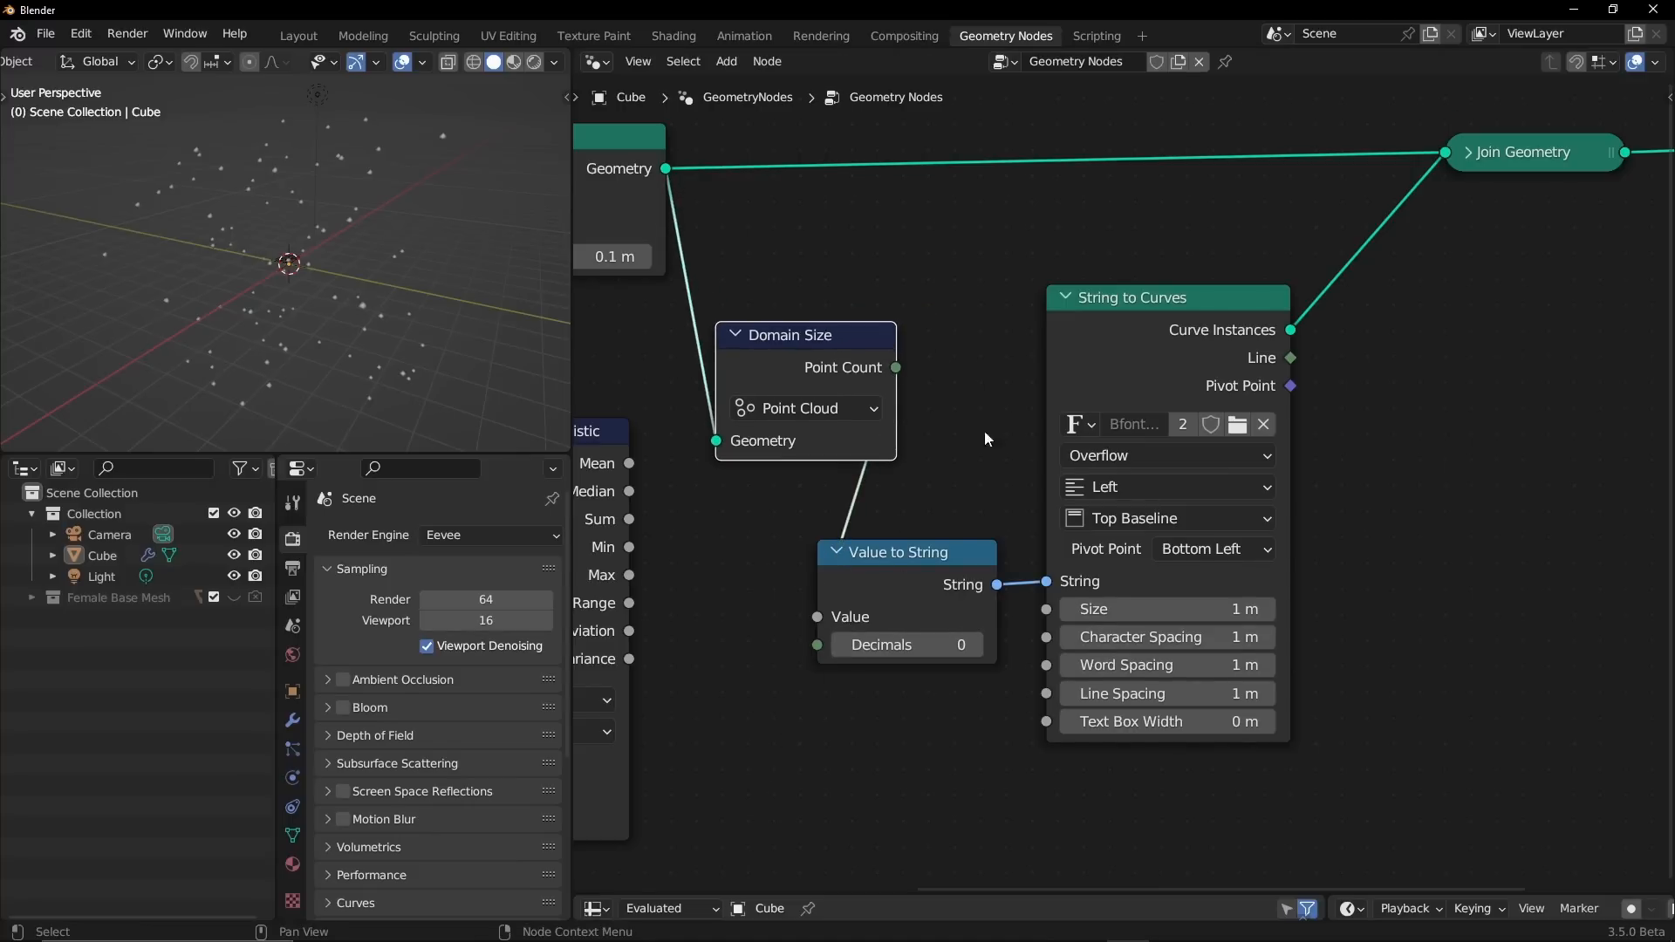
{"action": "left_click_drag", "start_coordinate": [1134, 340], "coordinate": [1174, 336]}
{"action": "left_click_drag", "start_coordinate": [888, 557], "coordinate": [964, 486]}
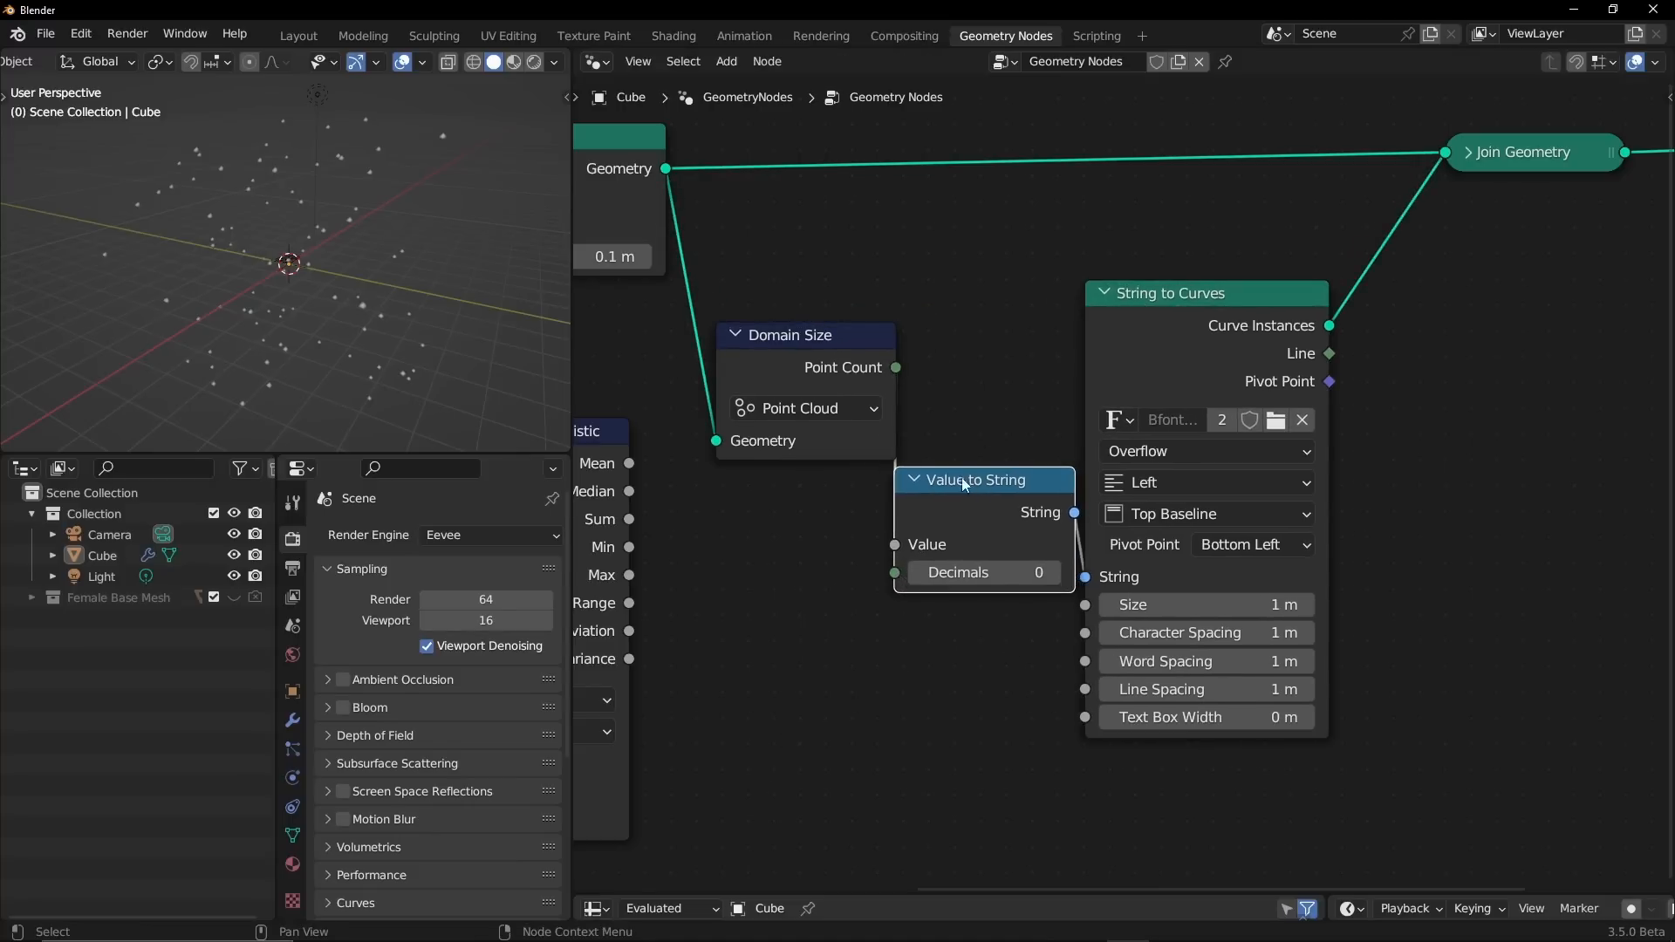
- Raise the integer Random Value node's Seed stepwise to 10 while checking the point count text in the viewport
{"action": "middle_click_drag", "start_coordinate": [305, 405], "coordinate": [319, 324]}
{"action": "left_click_drag", "start_coordinate": [300, 323], "coordinate": [371, 309], "text": "ctrl+alt"}
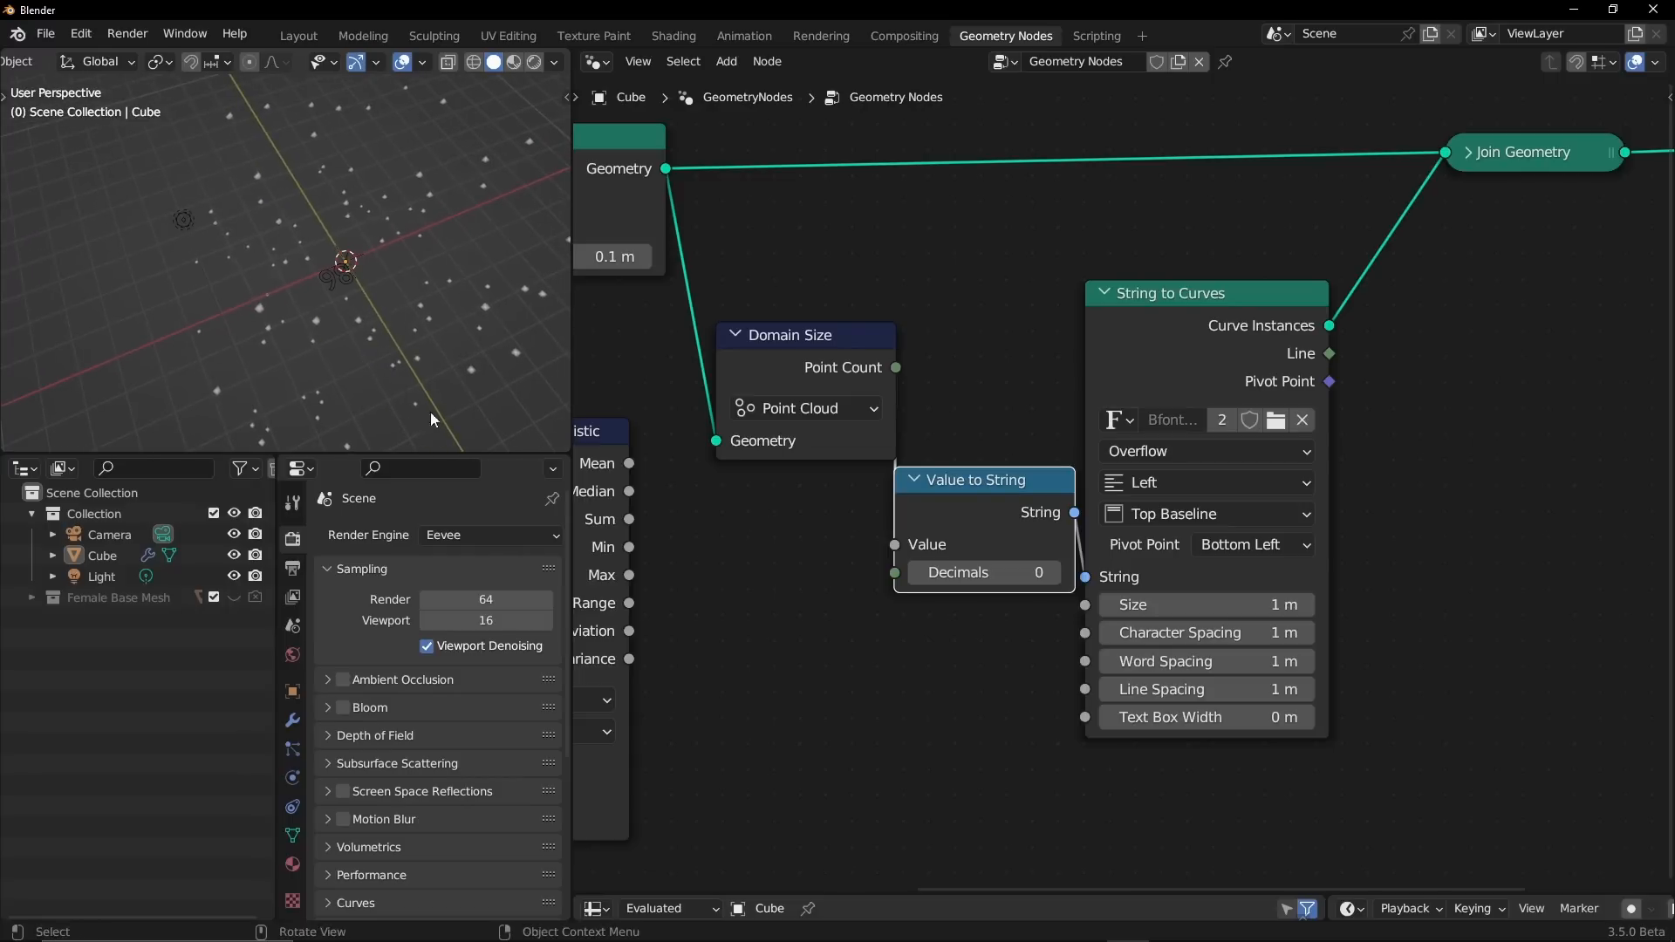
{"action": "middle_click_drag", "start_coordinate": [754, 506], "coordinate": [1121, 574]}
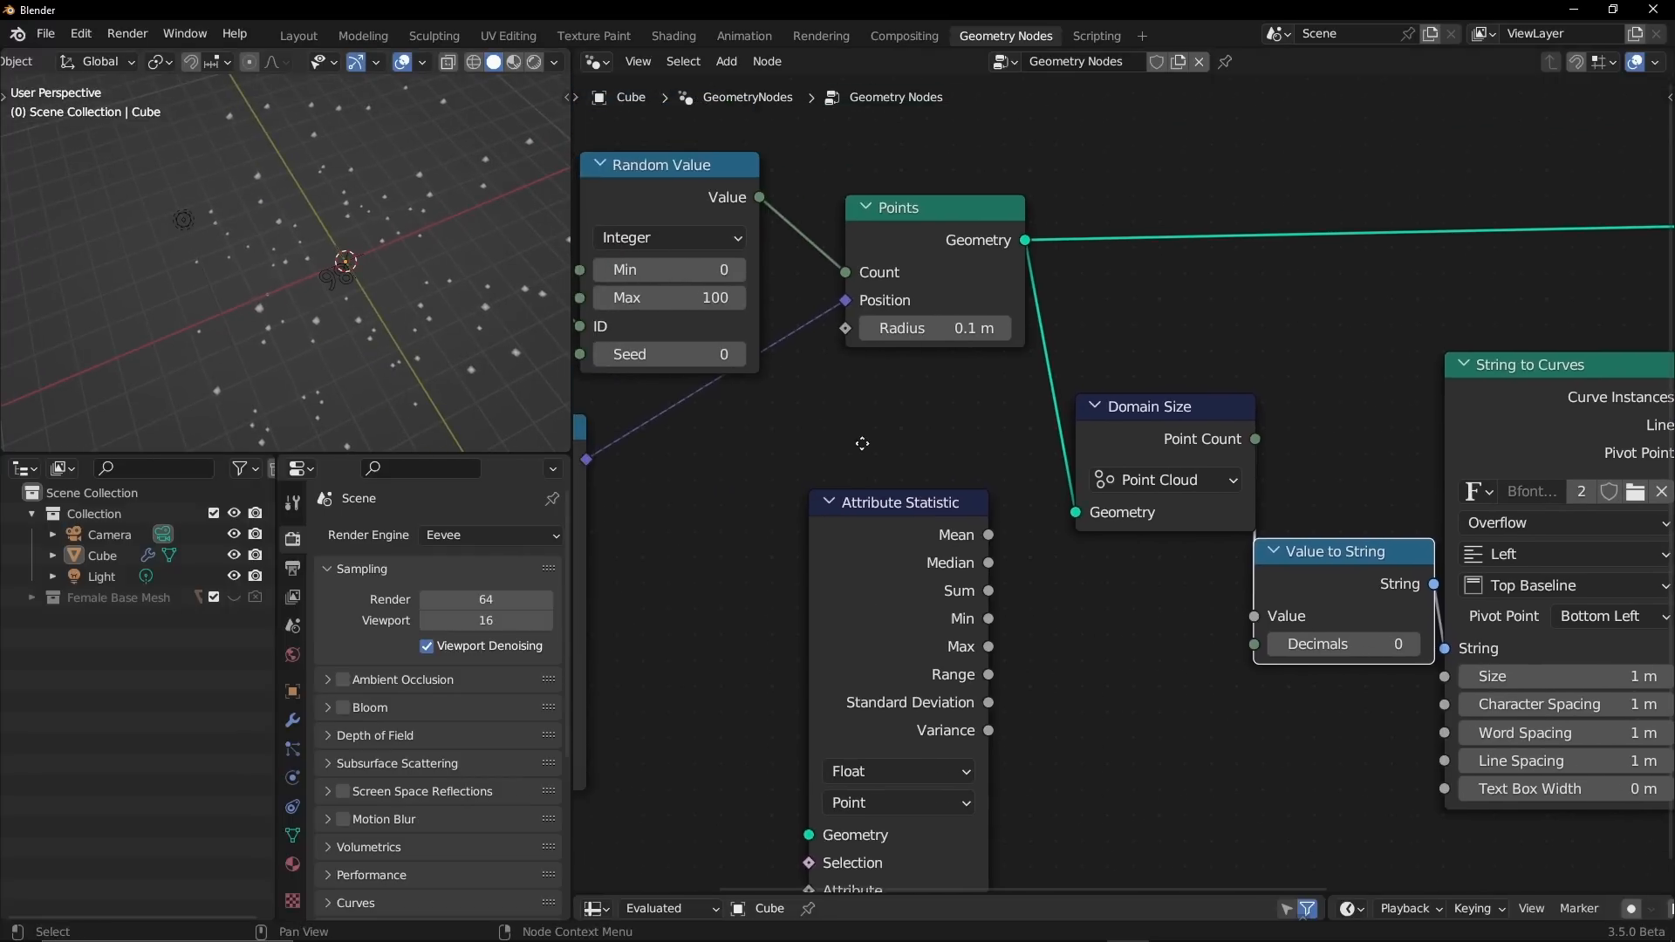
{"action": "left_click", "coordinate": [736, 357]}
{"action": "left_click", "coordinate": [735, 357]}
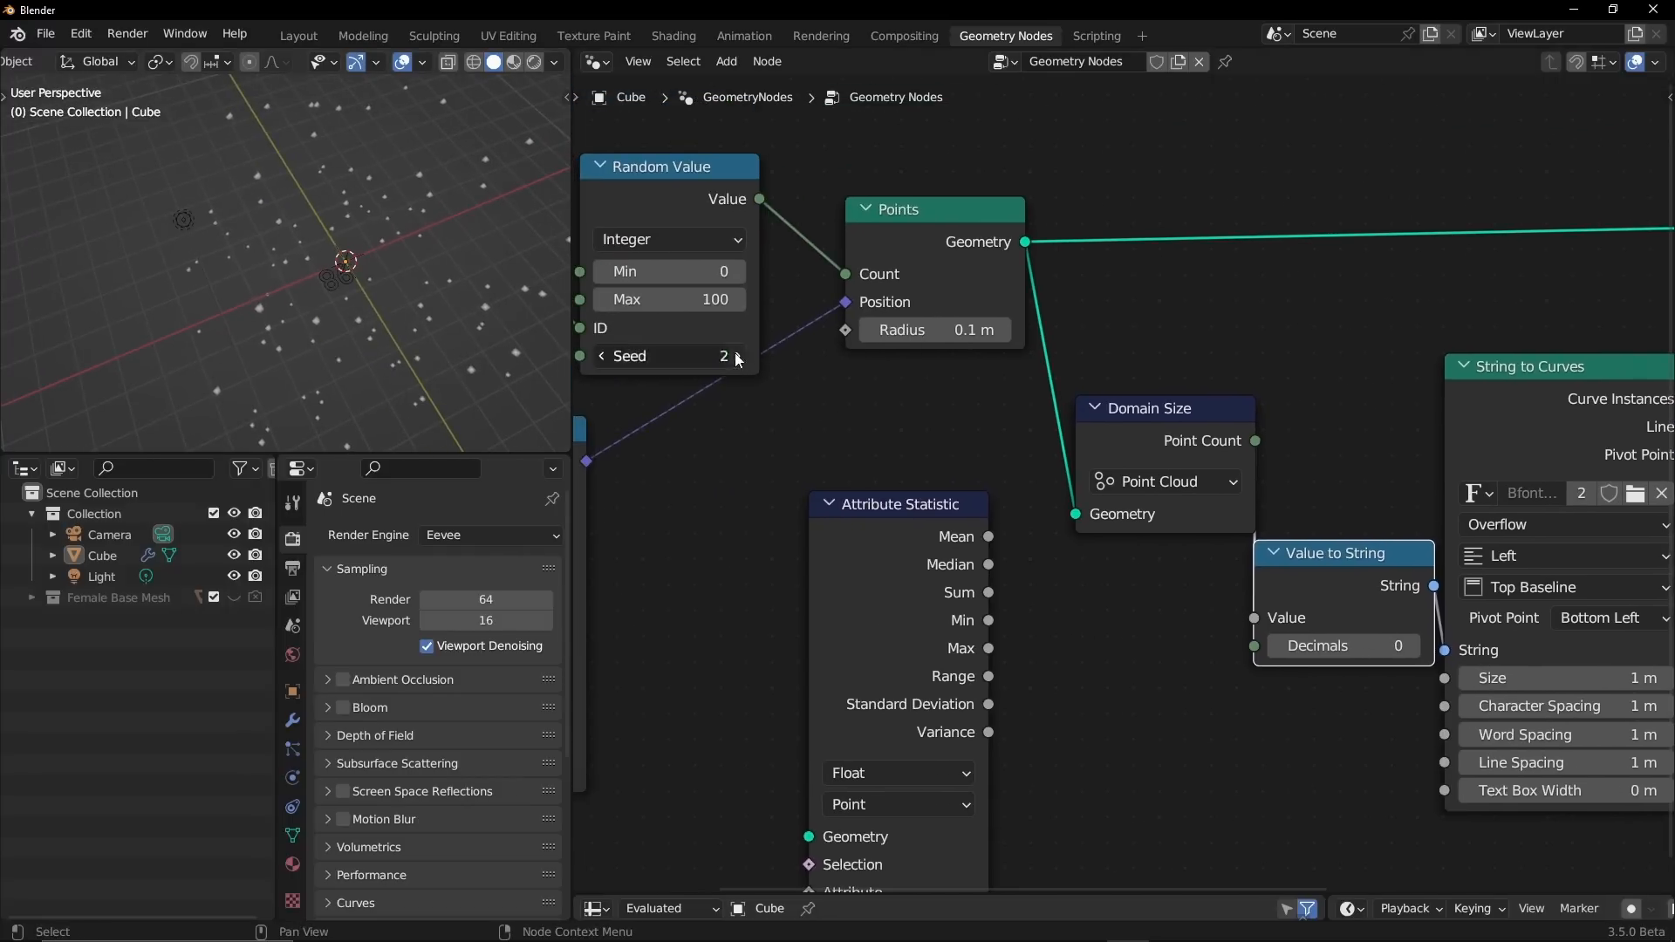
{"action": "left_click", "coordinate": [735, 357]}
{"action": "left_click", "coordinate": [735, 357]}
{"action": "left_click", "coordinate": [735, 356]}
{"action": "left_click_drag", "start_coordinate": [201, 350], "coordinate": [406, 342], "text": "alt"}
{"action": "left_click_drag", "start_coordinate": [405, 342], "coordinate": [445, 362], "text": "alt"}
{"action": "left_click", "coordinate": [725, 366]}
{"action": "left_click", "coordinate": [739, 360]}
{"action": "left_click", "coordinate": [739, 361]}
{"action": "left_click", "coordinate": [737, 361]}
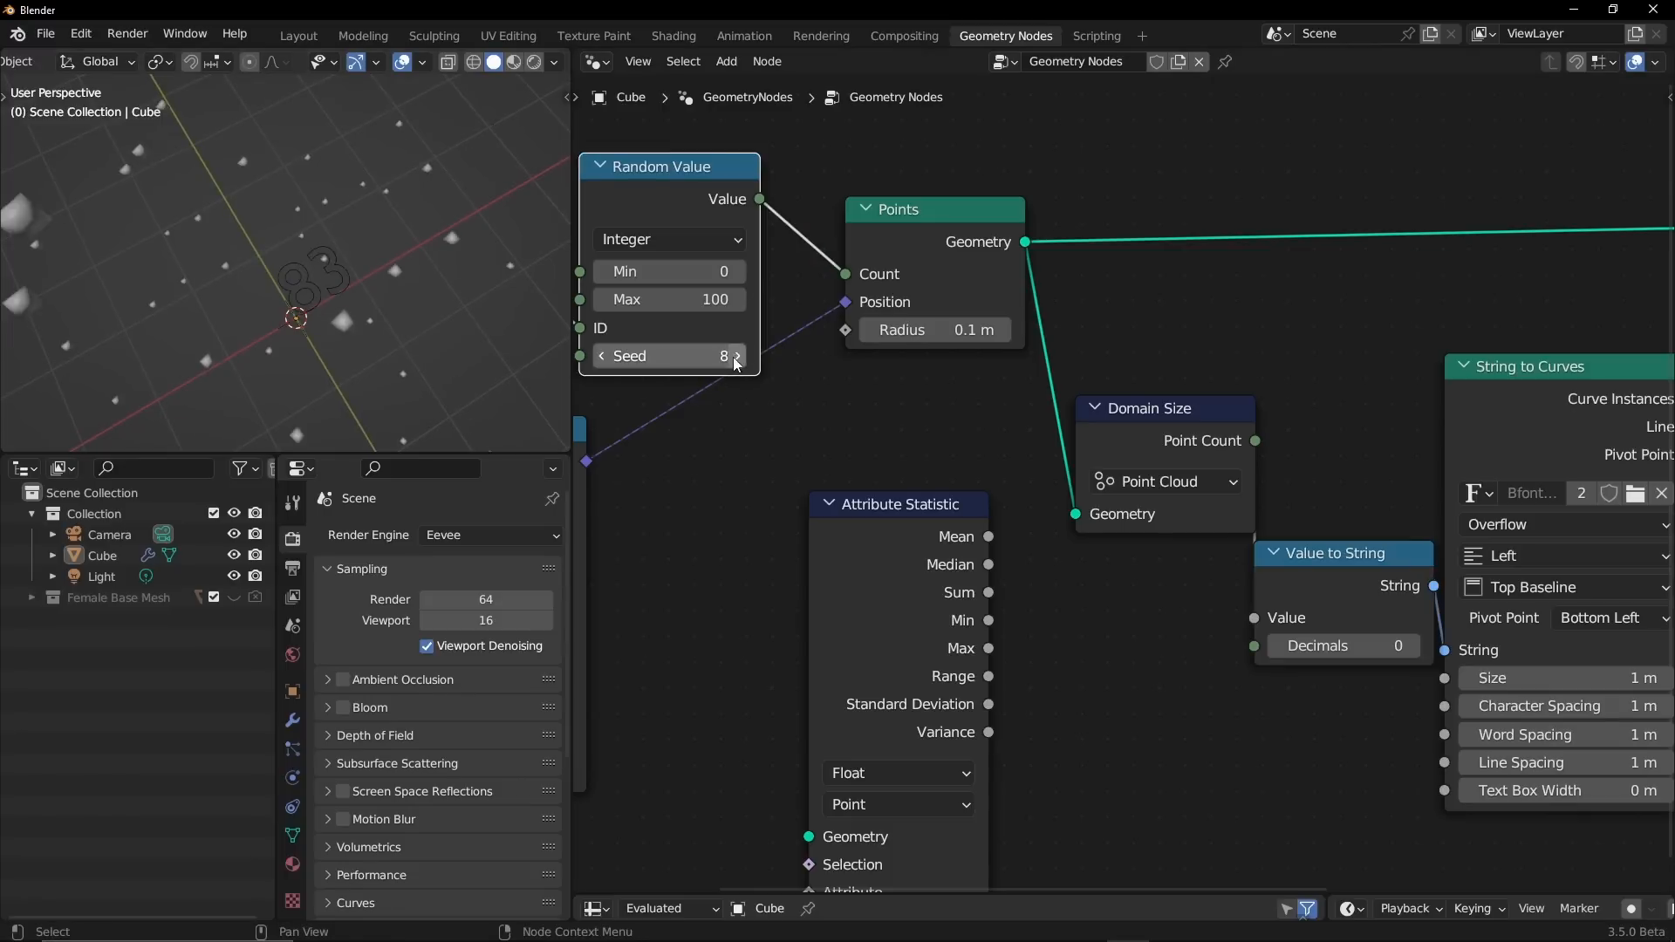
{"action": "left_click", "coordinate": [738, 361]}
{"action": "left_click", "coordinate": [737, 362]}
{"action": "left_click_drag", "start_coordinate": [447, 302], "coordinate": [457, 241], "text": "ctrl+alt"}
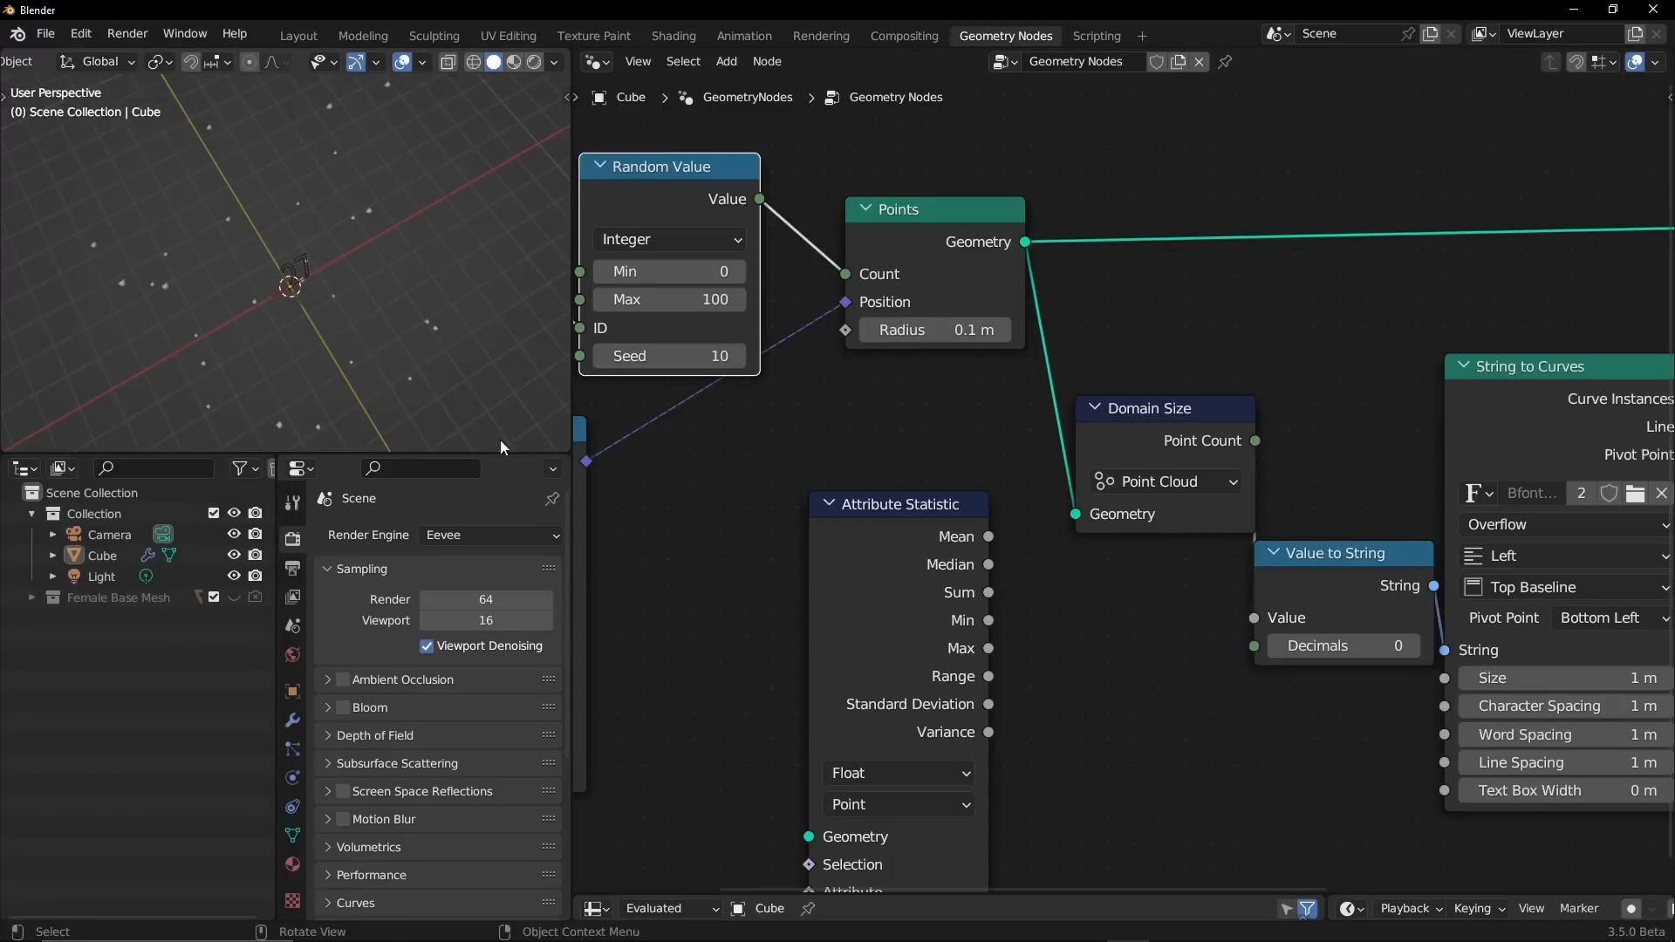
- Delete the Domain Size node, move Attribute Statistic near Value to String and connect the Points geometry to it
{"action": "left_click_drag", "start_coordinate": [1173, 589], "coordinate": [1031, 545], "text": "alt"}
{"action": "left_click_drag", "start_coordinate": [916, 429], "coordinate": [936, 381]}
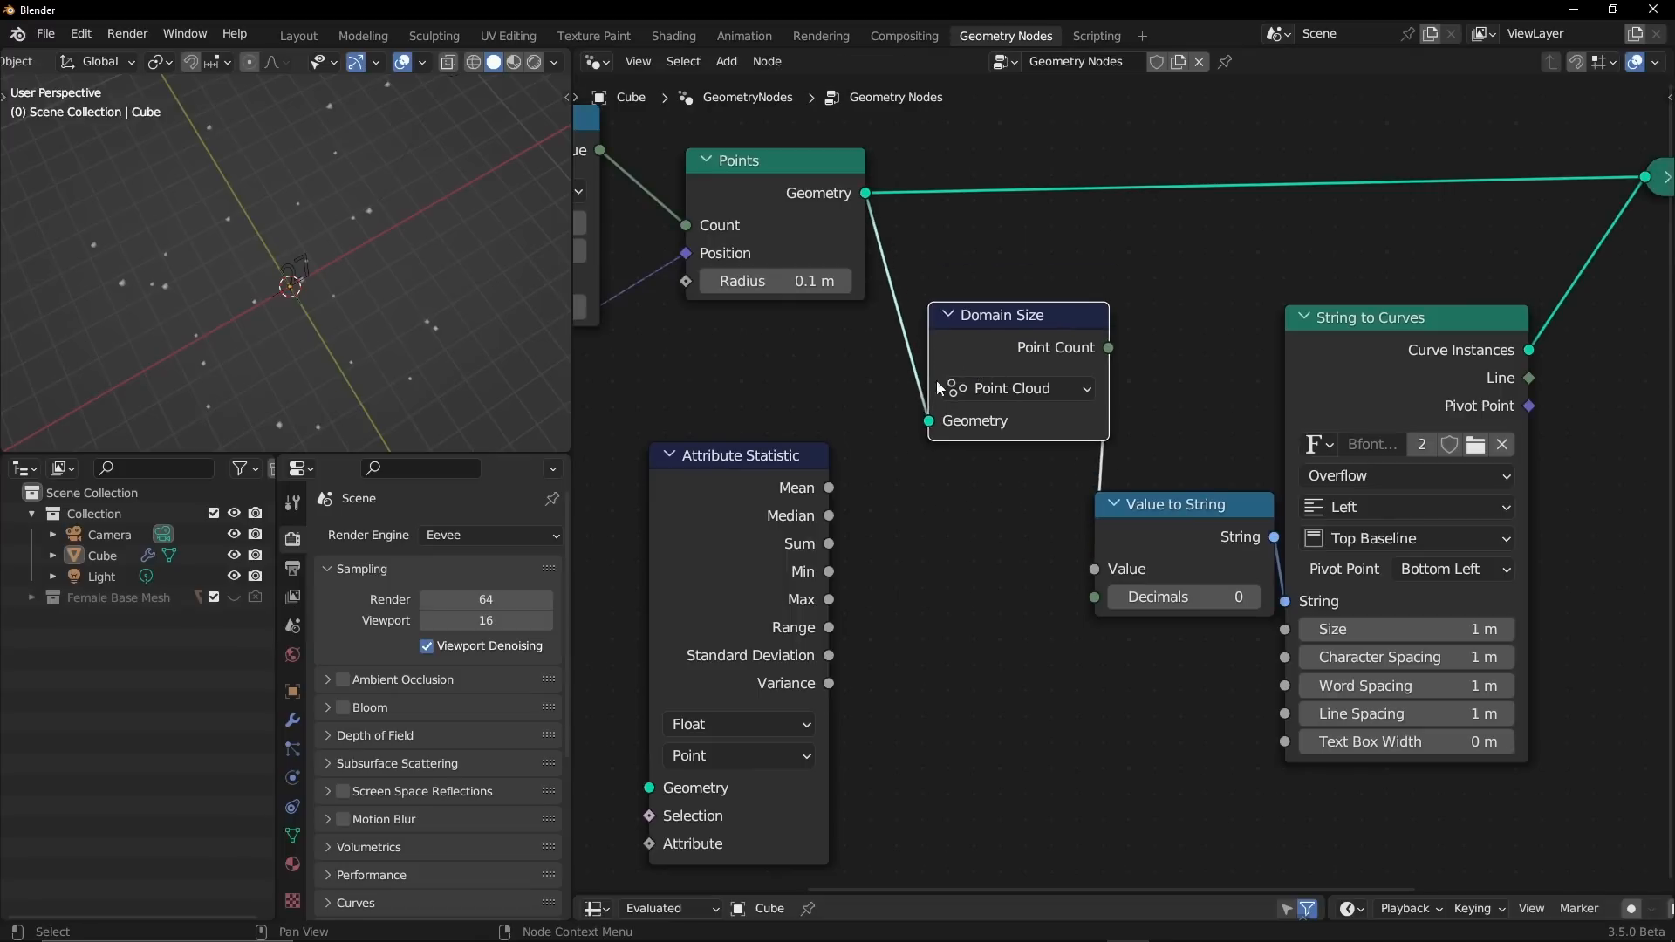
{"action": "key", "text": "x"}
{"action": "left_click_drag", "start_coordinate": [742, 456], "coordinate": [922, 400]}
{"action": "left_click_drag", "start_coordinate": [866, 193], "coordinate": [829, 744]}
{"action": "mouse_move", "coordinate": [914, 425]}
{"action": "left_mouse_down"}
{"action": "mouse_move", "coordinate": [898, 443]}
{"action": "mouse_move", "coordinate": [842, 397]}
{"action": "mouse_move", "coordinate": [918, 414]}
{"action": "left_mouse_up"}
{"action": "middle_click_drag", "start_coordinate": [919, 414], "coordinate": [713, 410]}
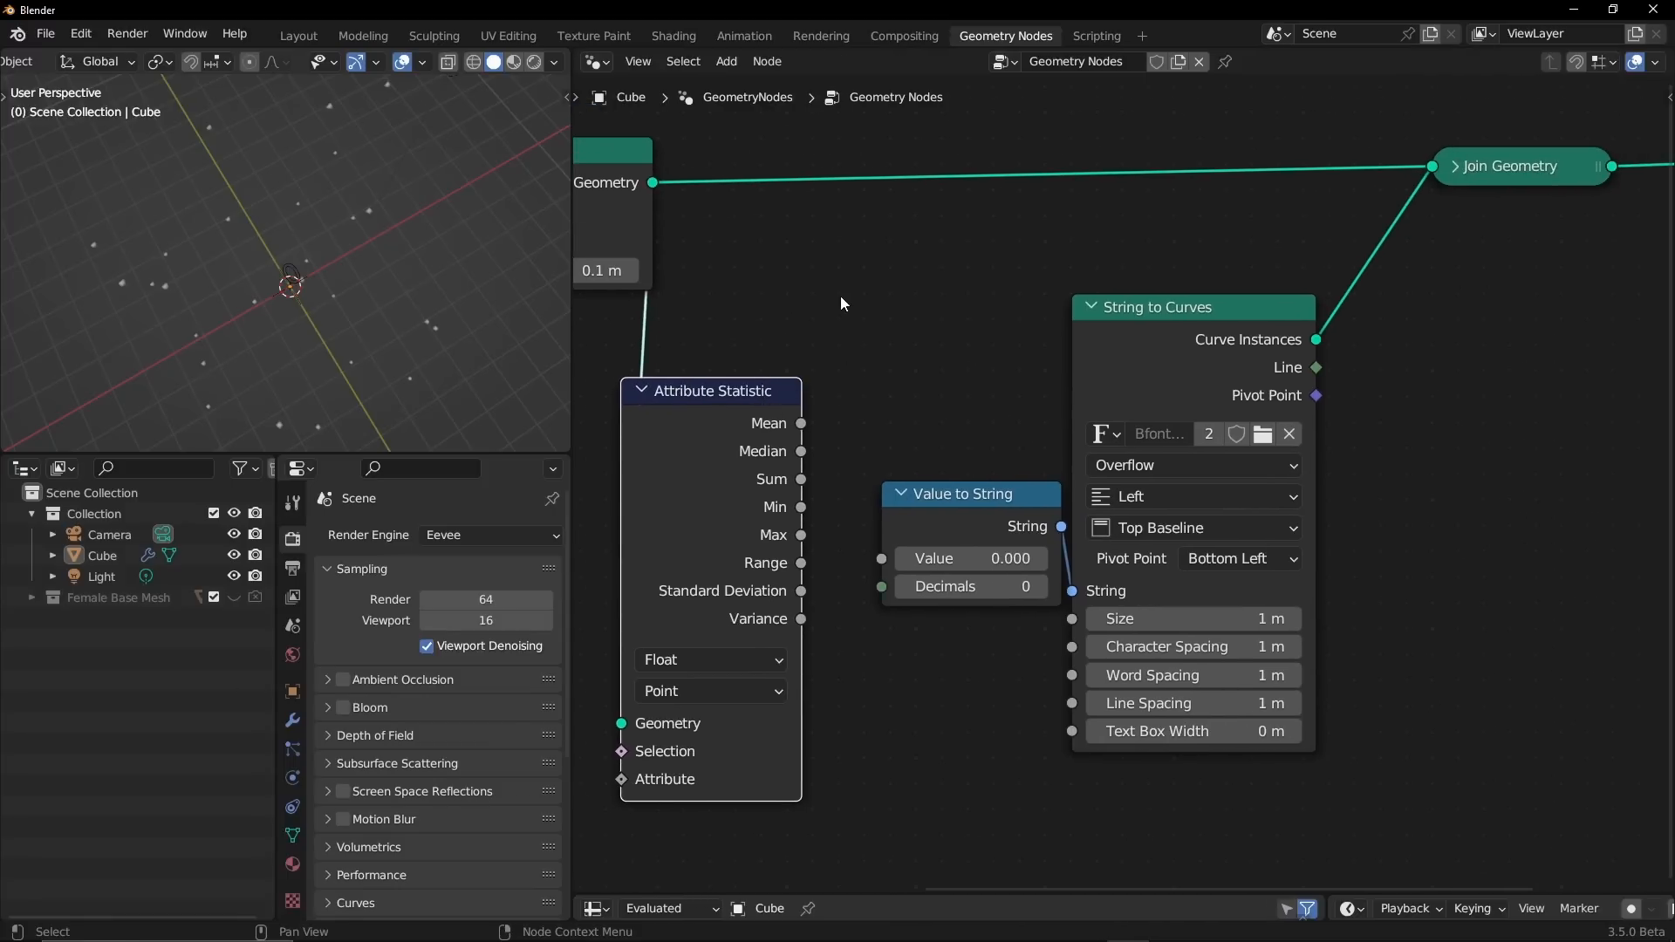
- Shift the Value to String, String to Curves and Attribute Statistic nodes away from Points to free up space
{"action": "left_click_drag", "start_coordinate": [841, 297], "coordinate": [1213, 617]}
{"action": "left_click_drag", "start_coordinate": [1137, 370], "coordinate": [1299, 347]}
{"action": "left_click_drag", "start_coordinate": [712, 420], "coordinate": [918, 347]}
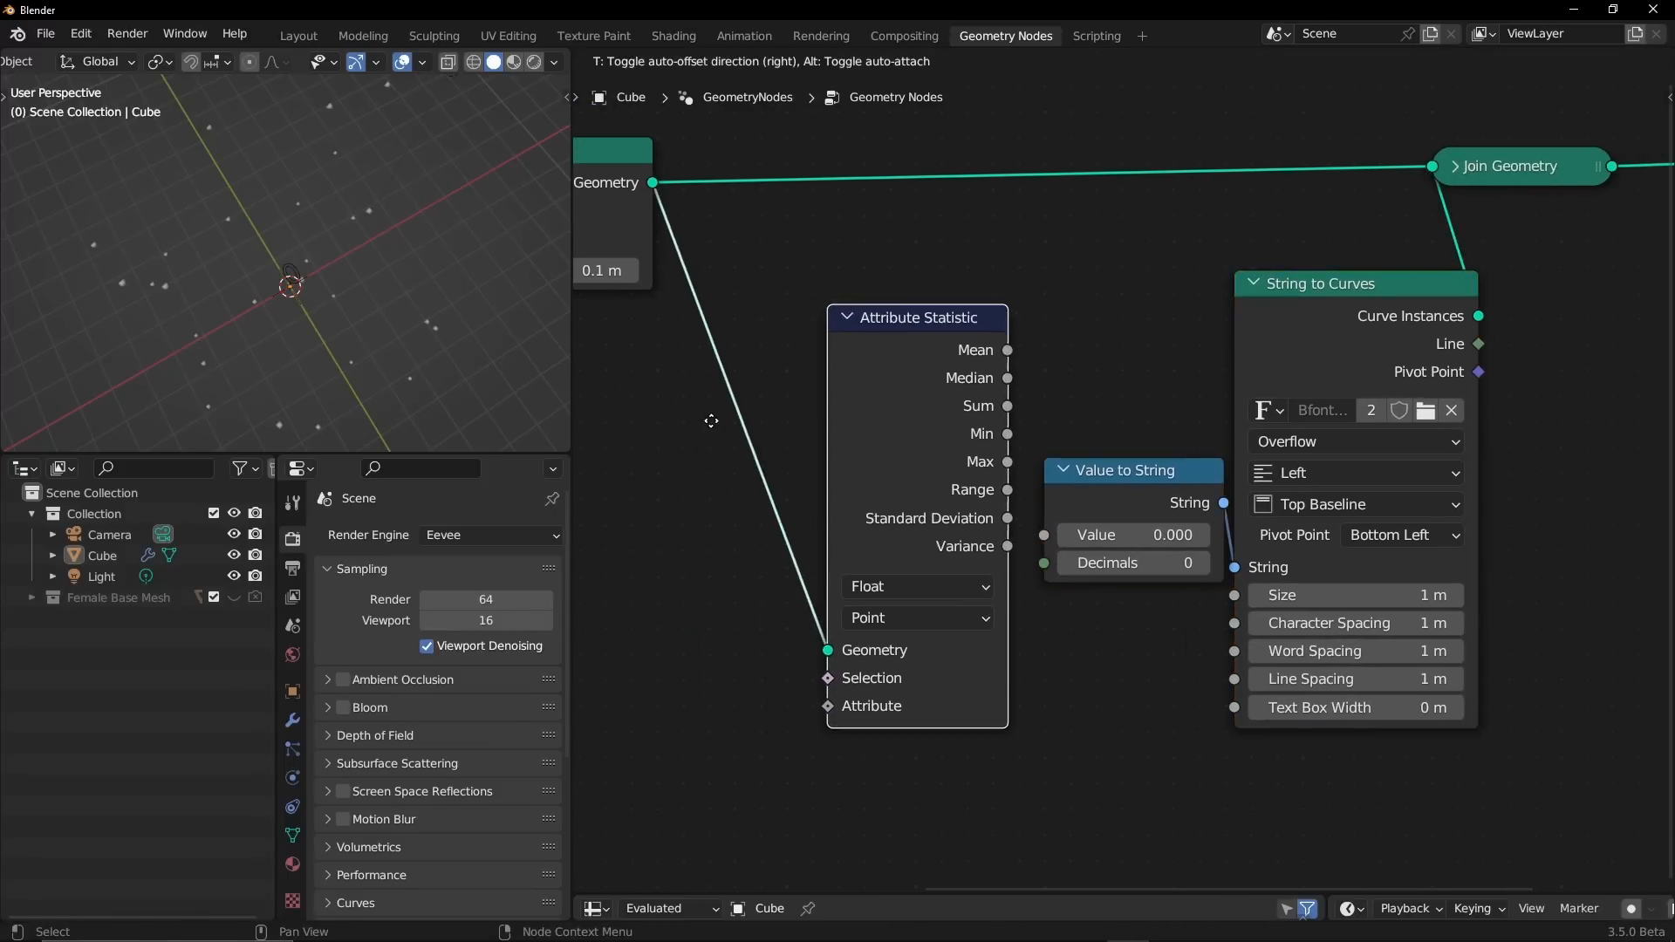
{"action": "left_click", "coordinate": [705, 422]}
{"action": "middle_click_drag", "start_coordinate": [761, 553], "coordinate": [905, 492]}
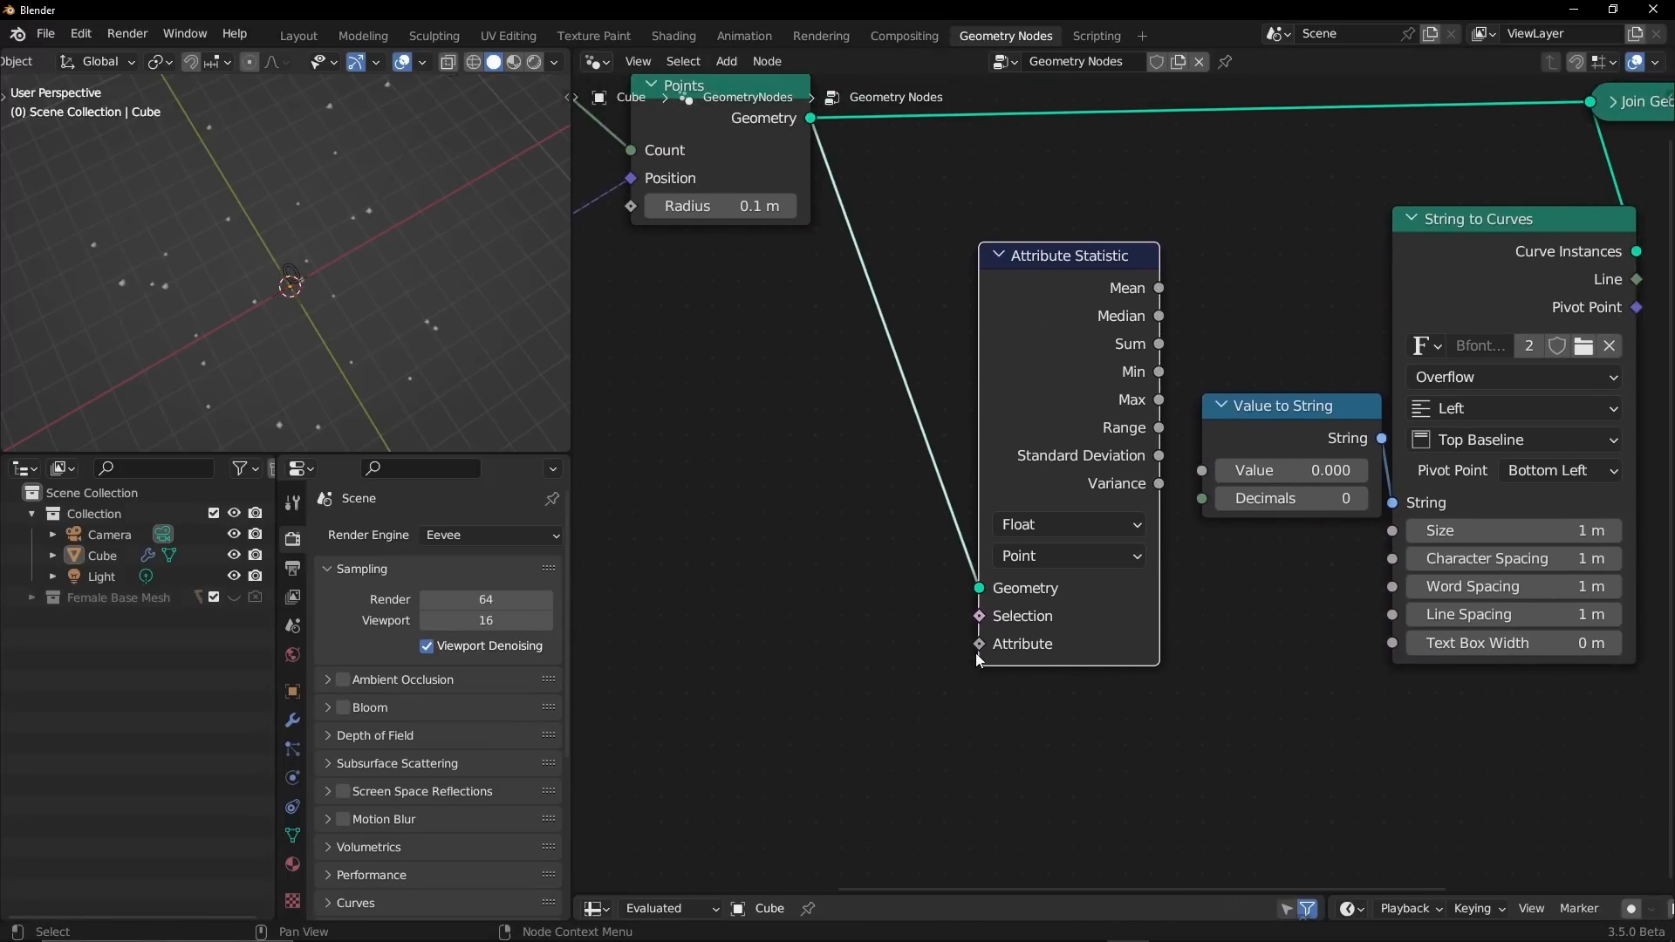
- Add an Index node connected to Attribute Statistic's Attribute input and place it beside that node
{"action": "left_click_drag", "start_coordinate": [978, 645], "coordinate": [858, 695]}
{"action": "type", "text": "index"}
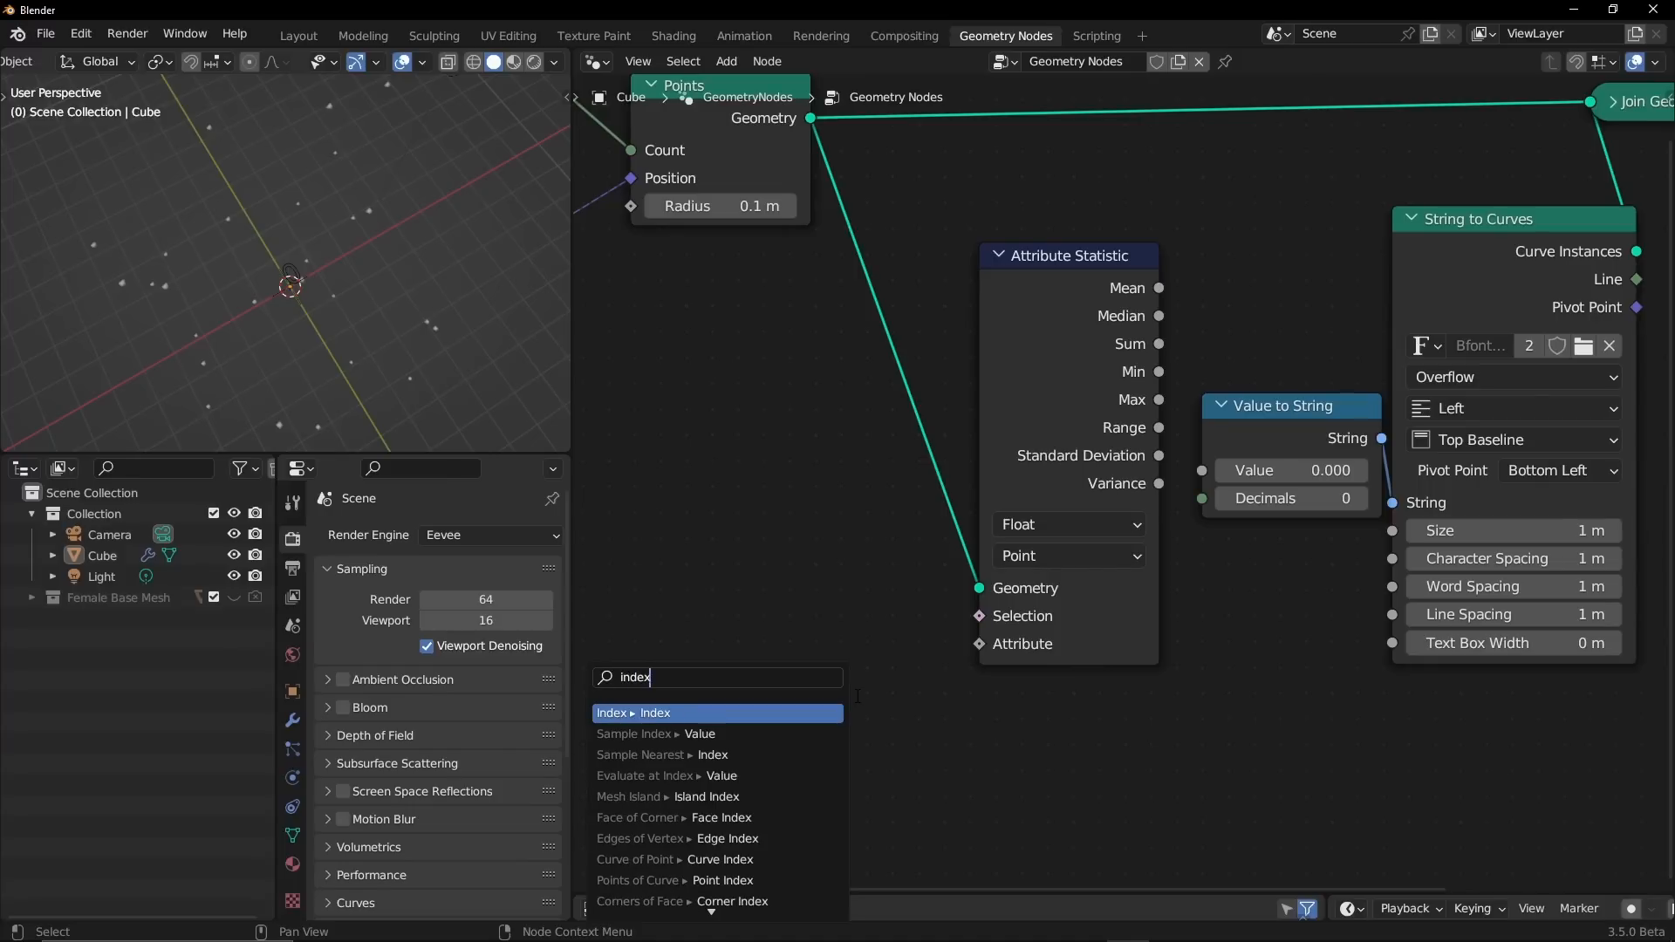
{"action": "key", "text": "Return"}
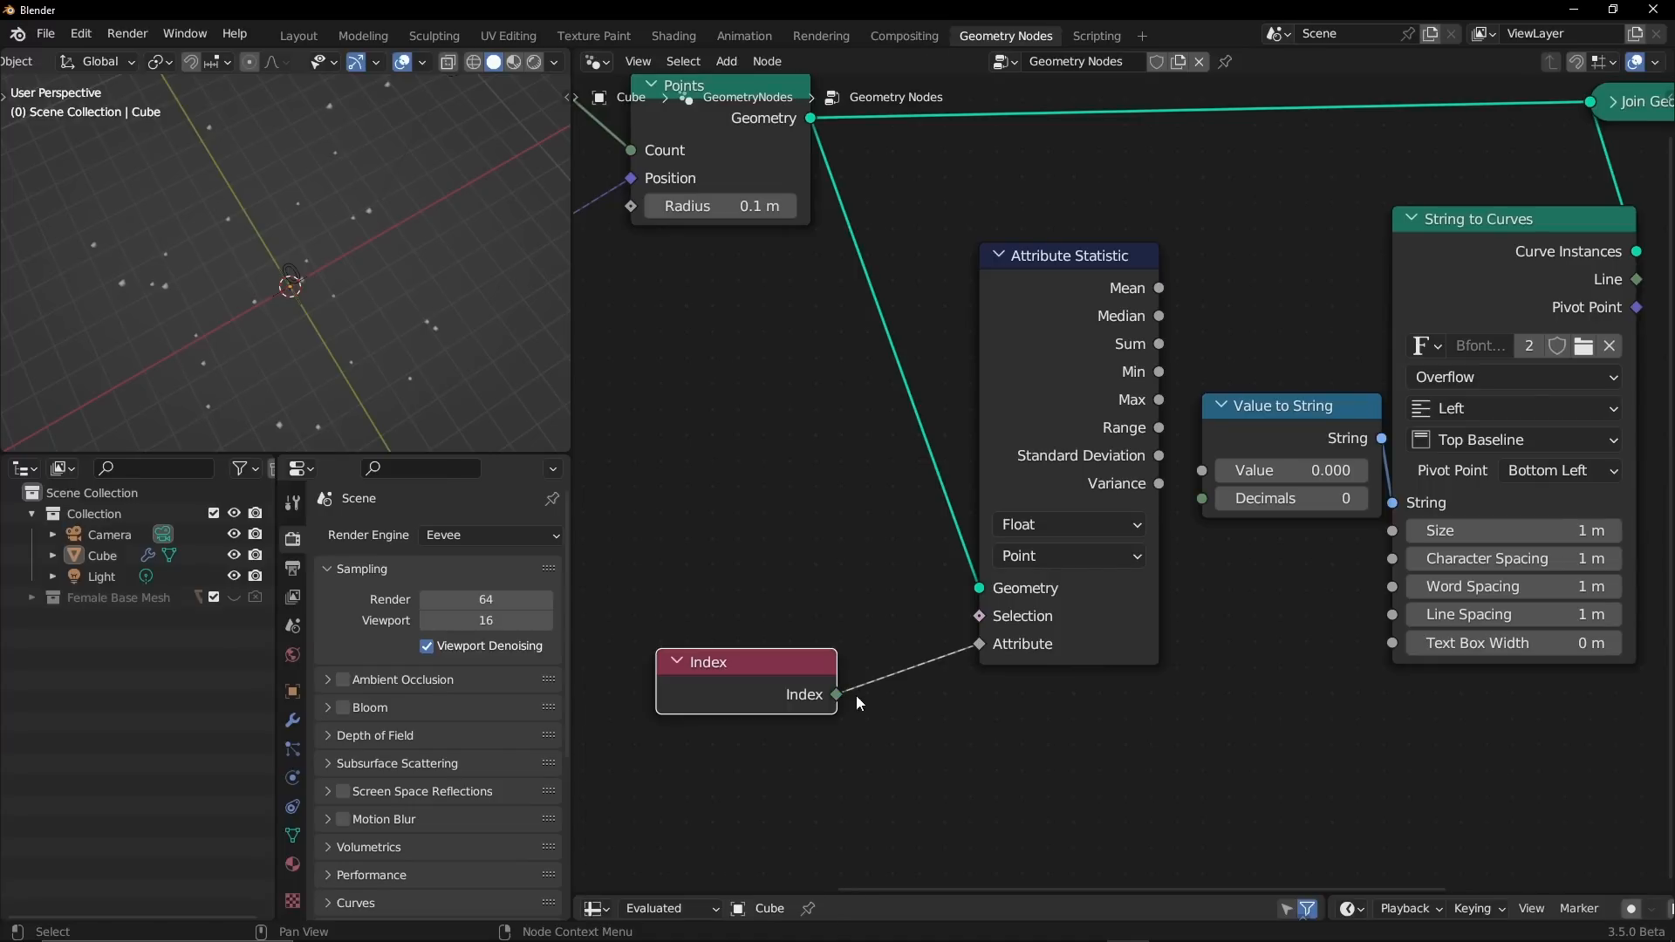
{"action": "left_click", "coordinate": [878, 623]}
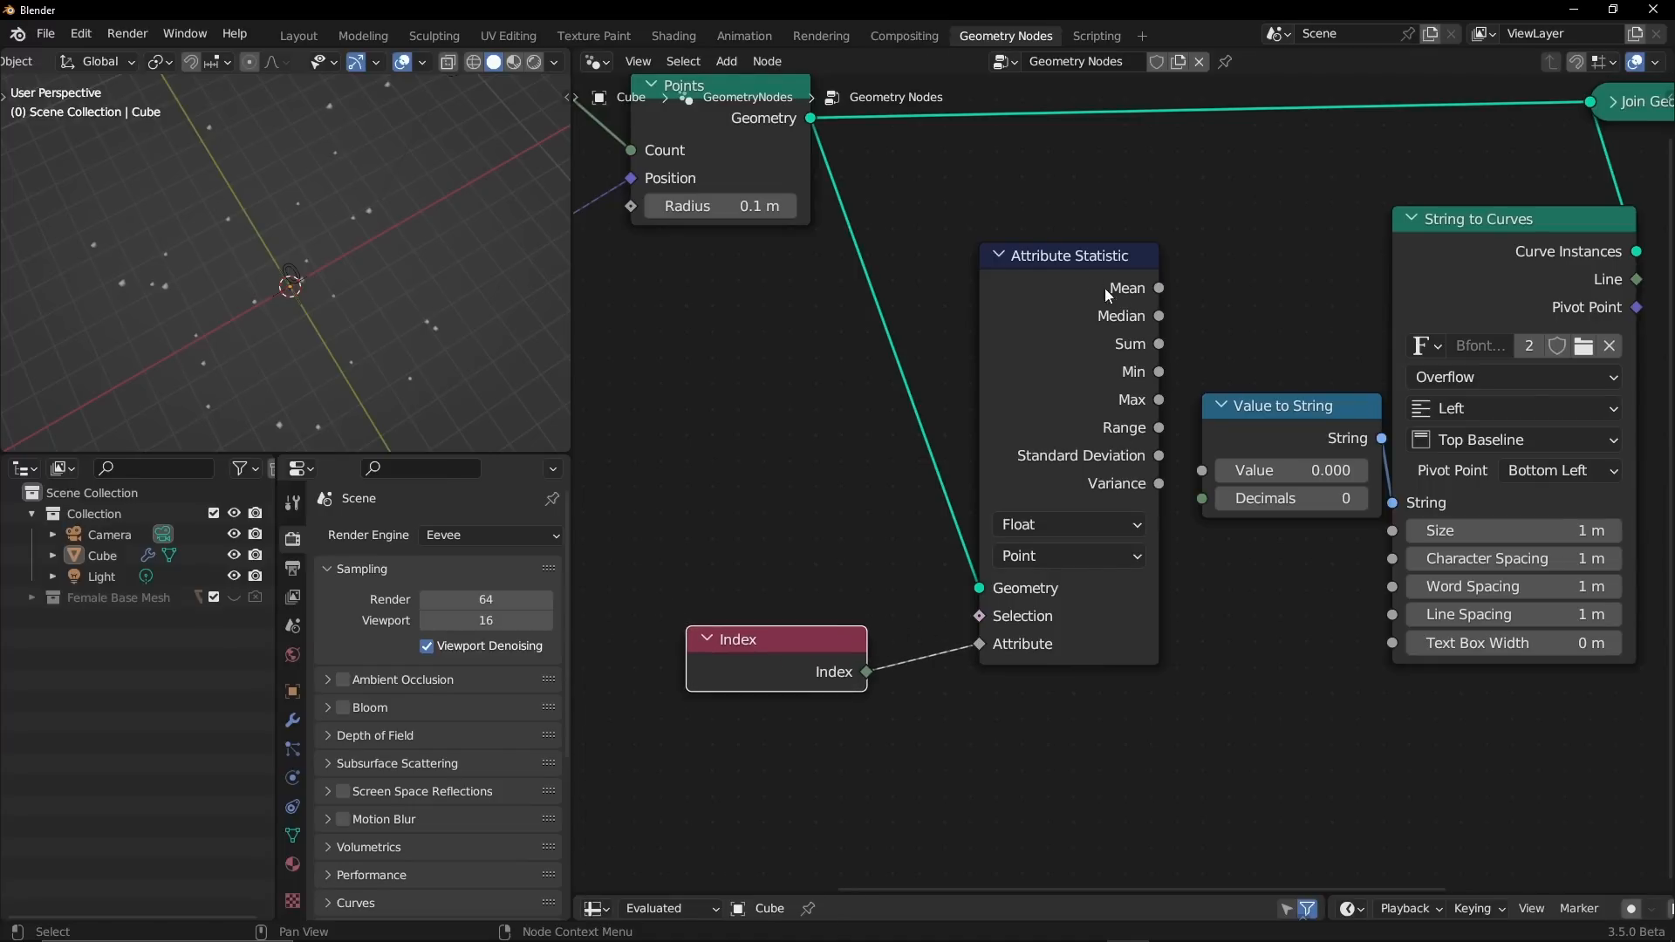
- Connect Attribute Statistic's Max output to the Value input of Value to String and reposition the Attribute Statistic node
{"action": "left_click_drag", "start_coordinate": [1097, 261], "coordinate": [1045, 268]}
{"action": "left_click_drag", "start_coordinate": [1106, 408], "coordinate": [1203, 472]}
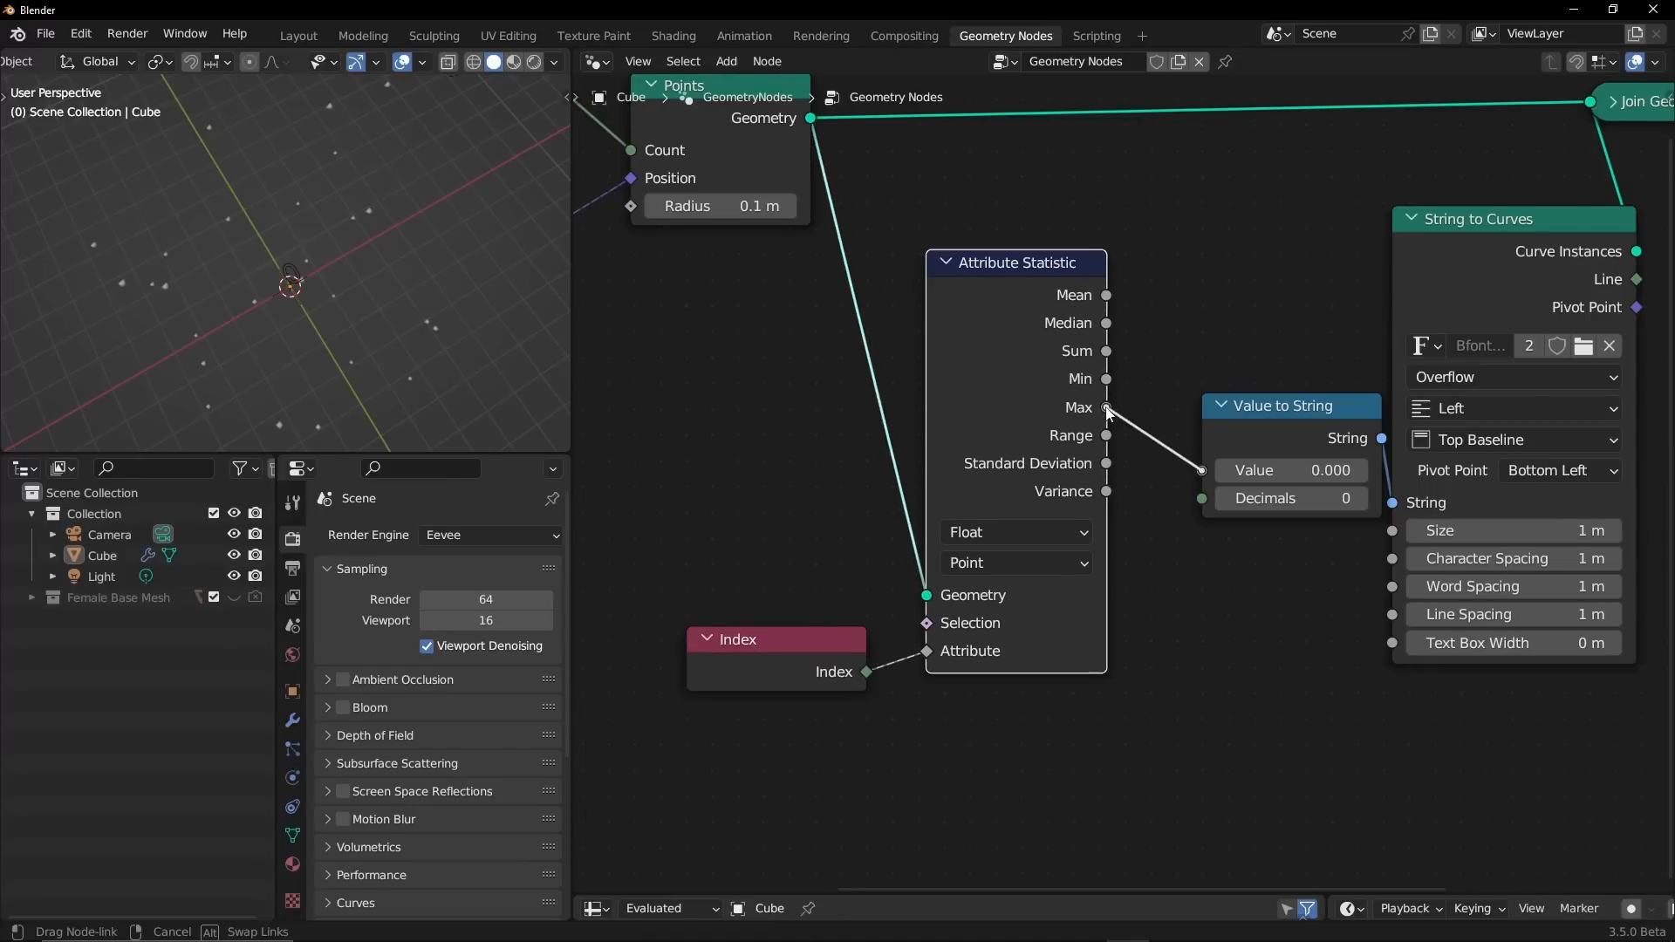
{"action": "left_click_drag", "start_coordinate": [1109, 413], "coordinate": [1108, 410]}
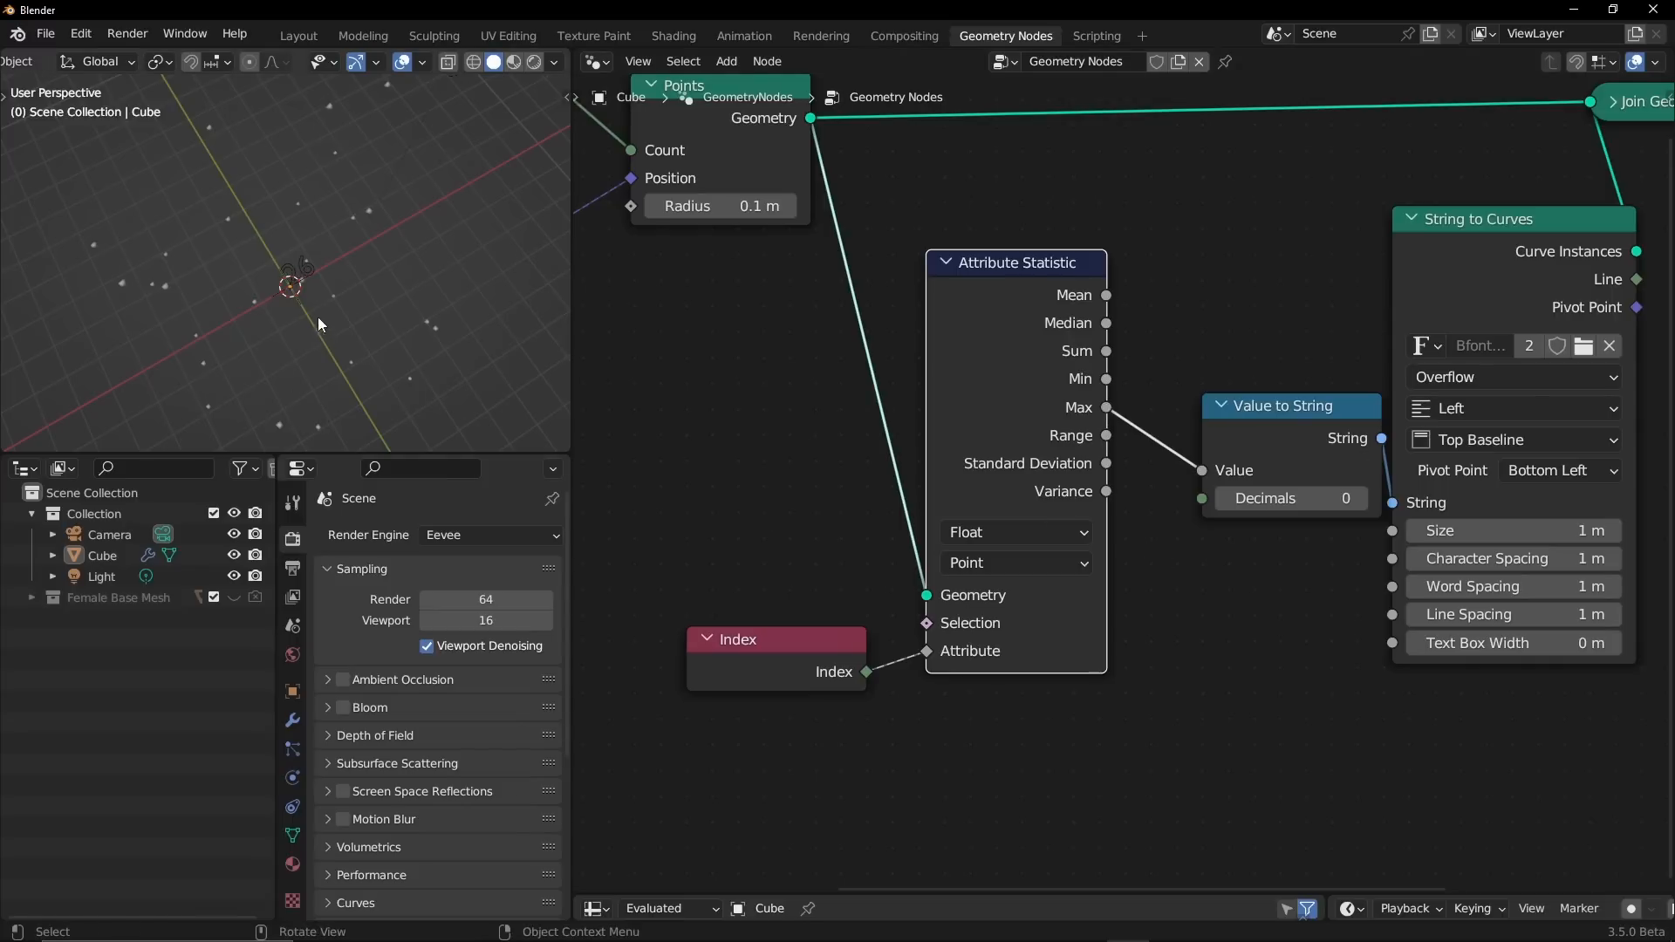
{"action": "middle_click_drag", "start_coordinate": [837, 298], "coordinate": [793, 415]}
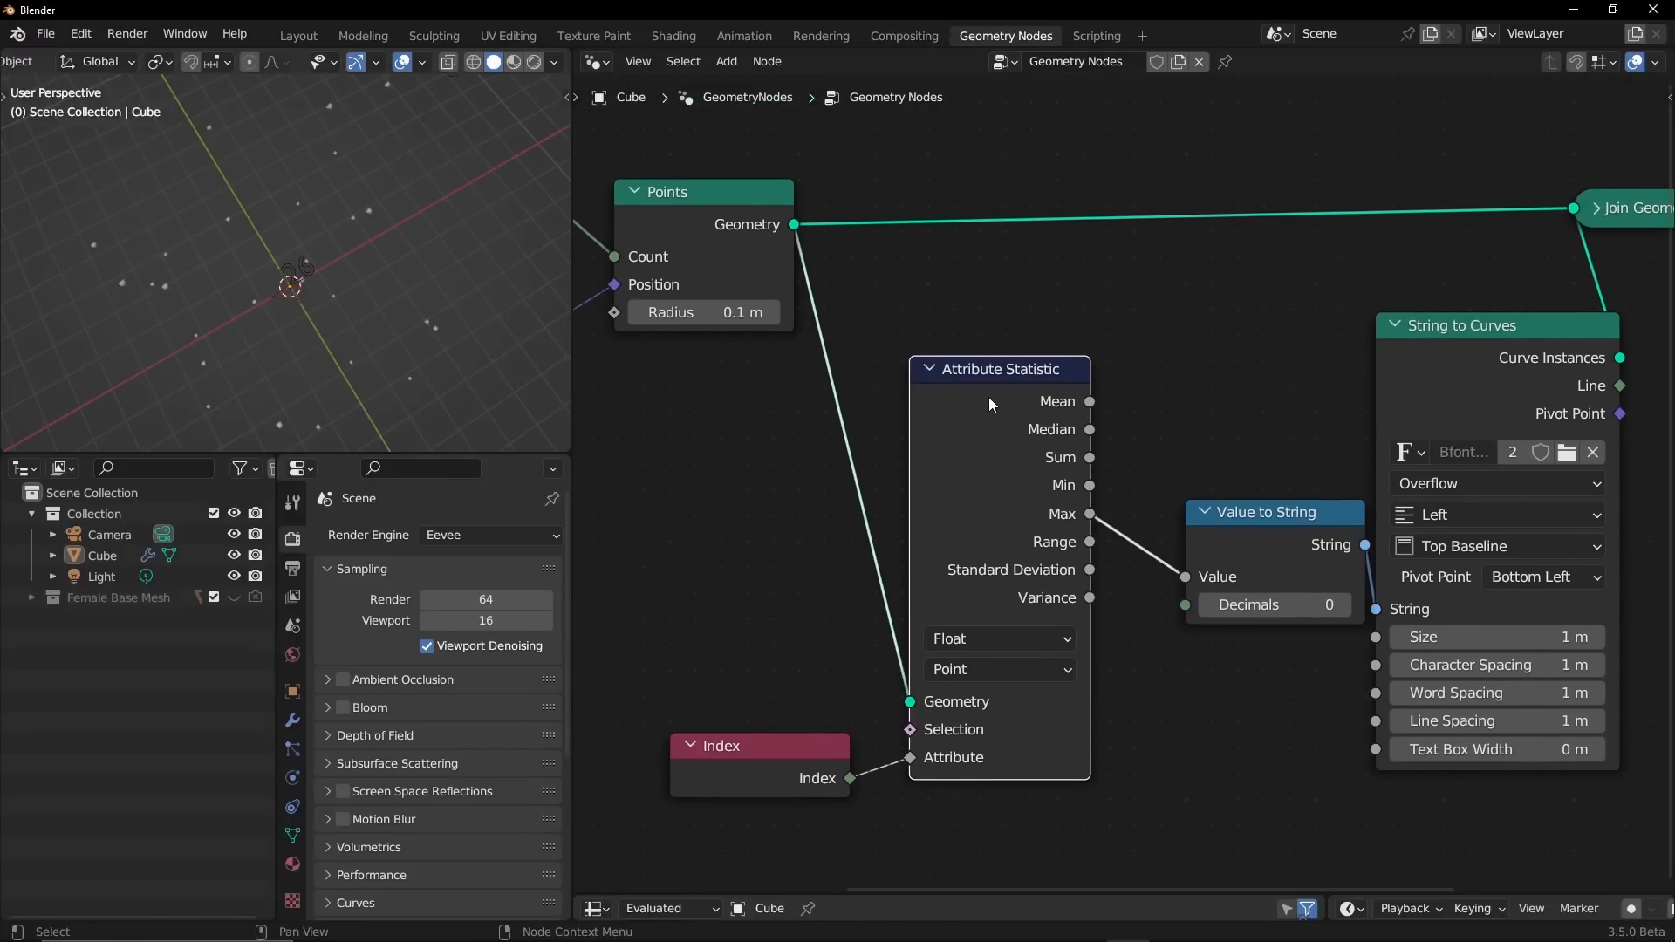
{"action": "left_click_drag", "start_coordinate": [988, 396], "coordinate": [992, 452]}
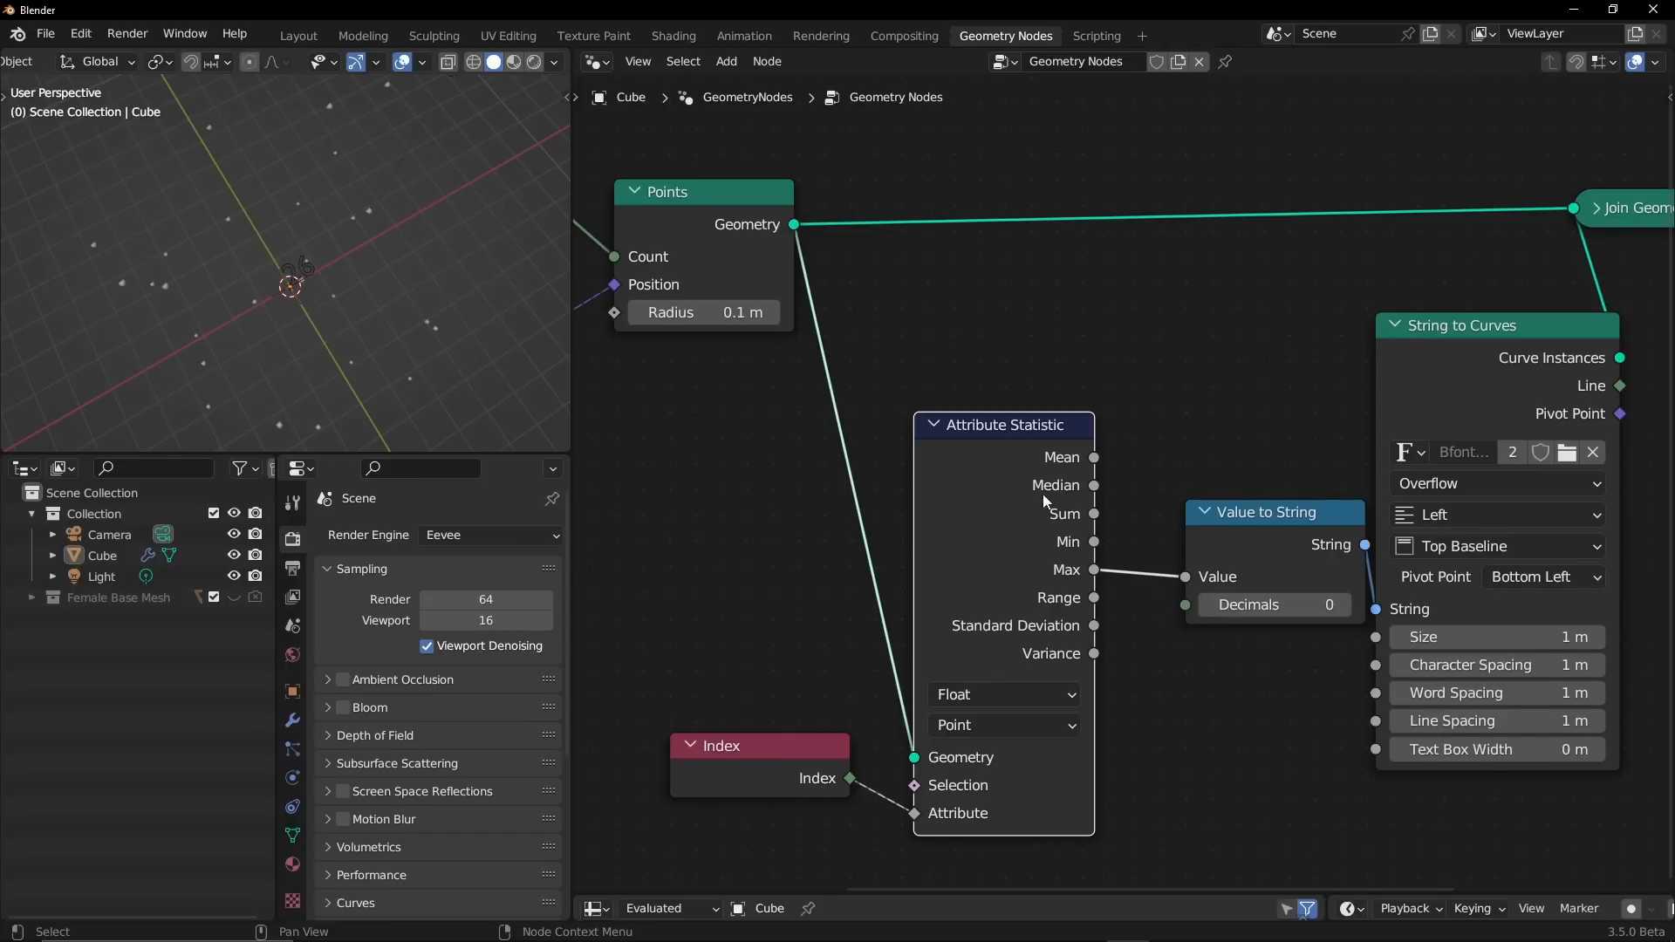
- Add a Domain Size node and place it above the Value to String node
{"action": "key", "text": "shift+a"}
{"action": "left_click", "coordinate": [1054, 459]}
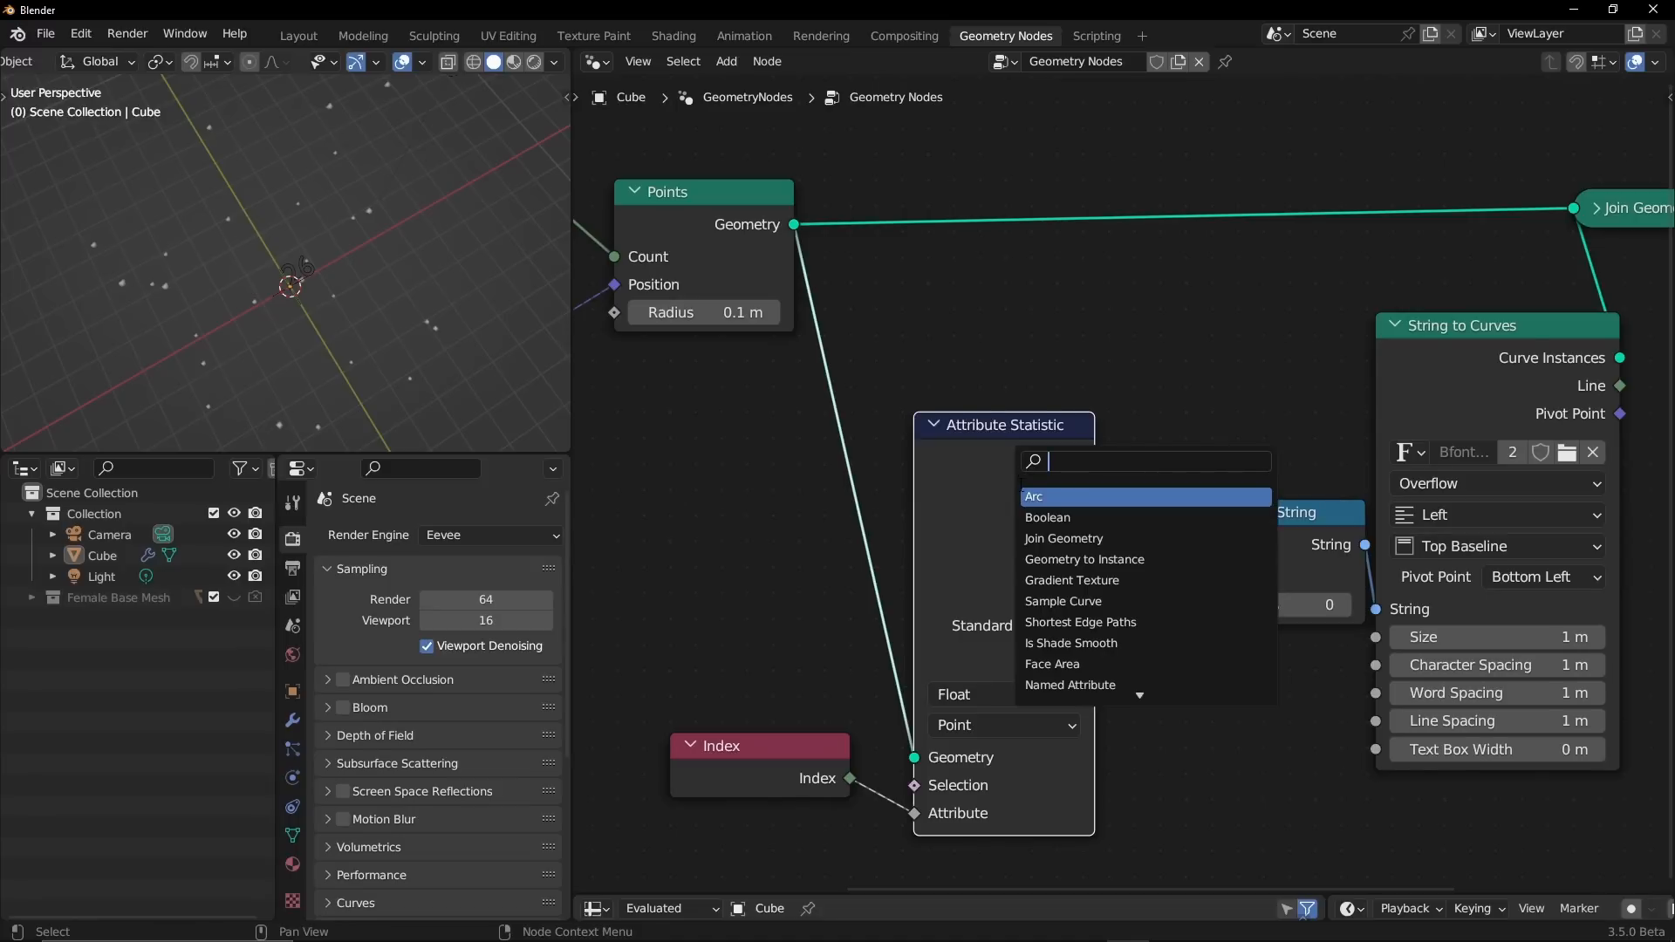
{"action": "type", "text": "do"}
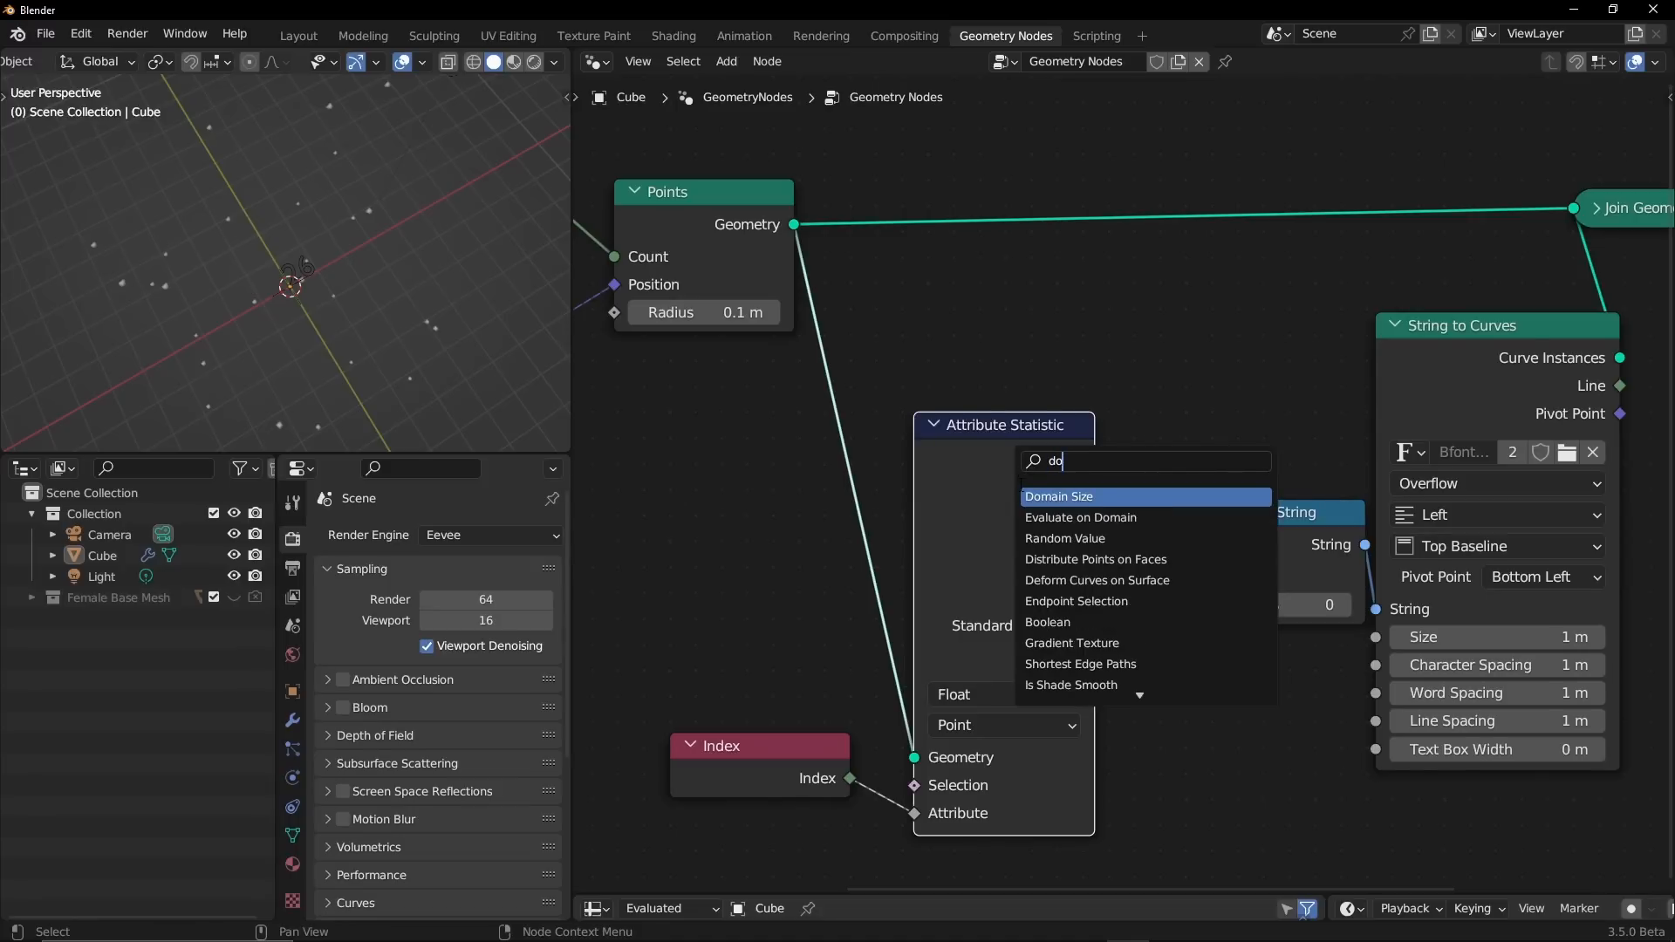
{"action": "key", "text": "Return"}
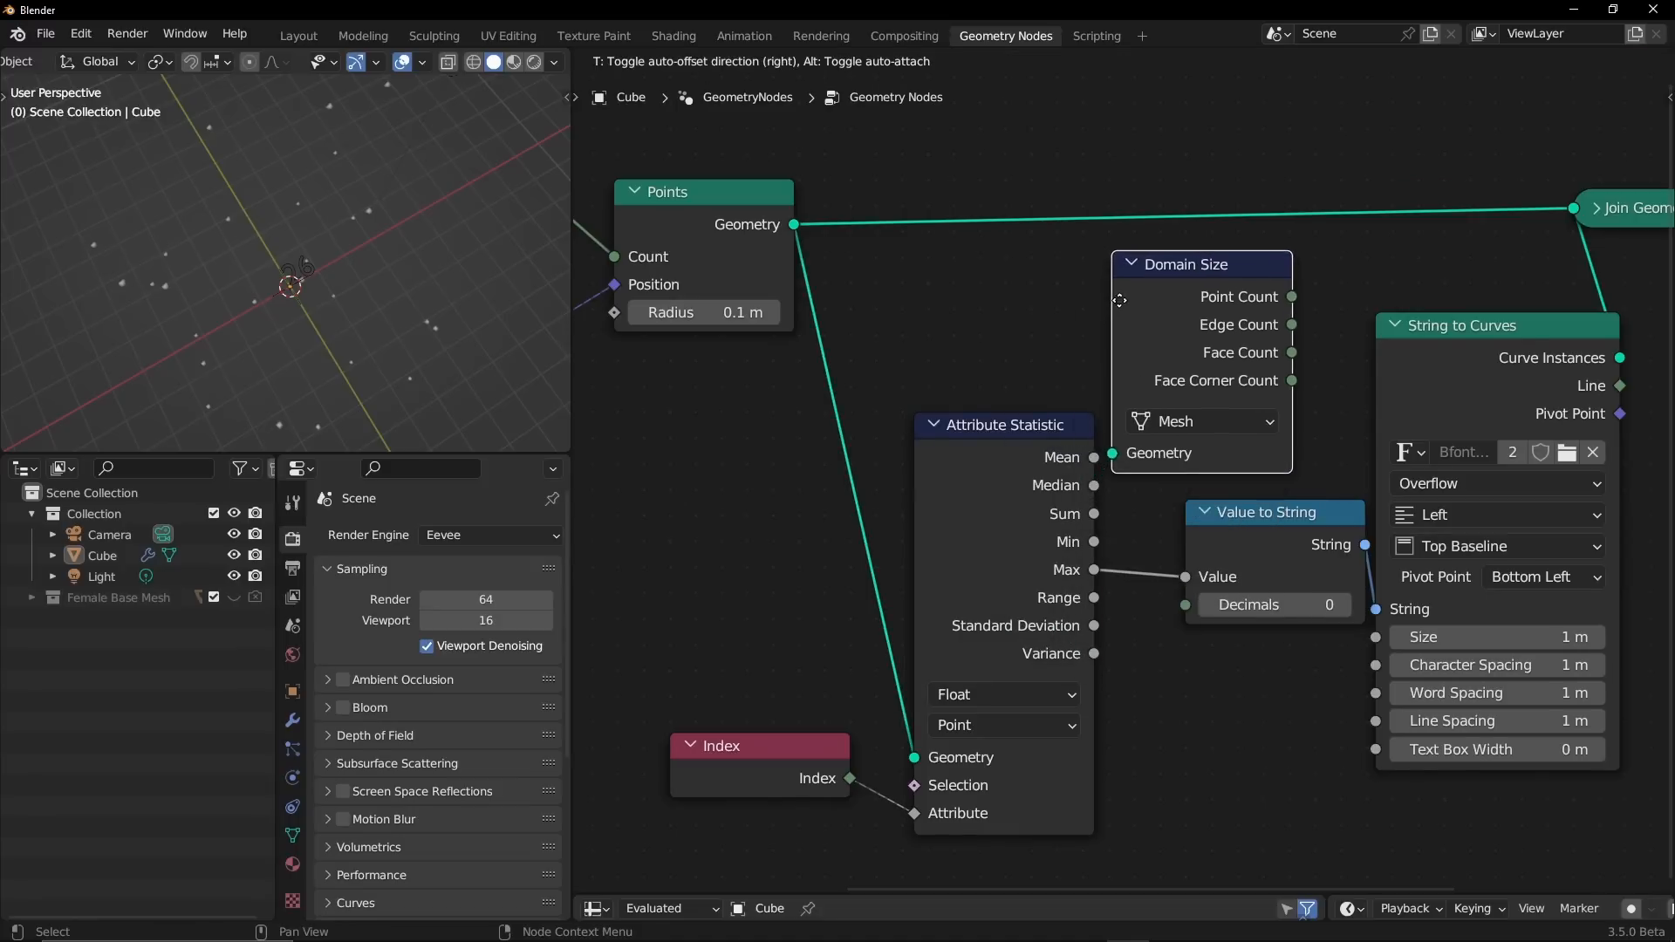
{"action": "left_click", "coordinate": [1128, 295]}
- Feed the Points geometry into Domain Size set to Point Cloud, and link its Point Count to the Value input of Value to String
{"action": "left_click_drag", "start_coordinate": [794, 225], "coordinate": [1121, 446]}
{"action": "left_click", "coordinate": [1211, 414]}
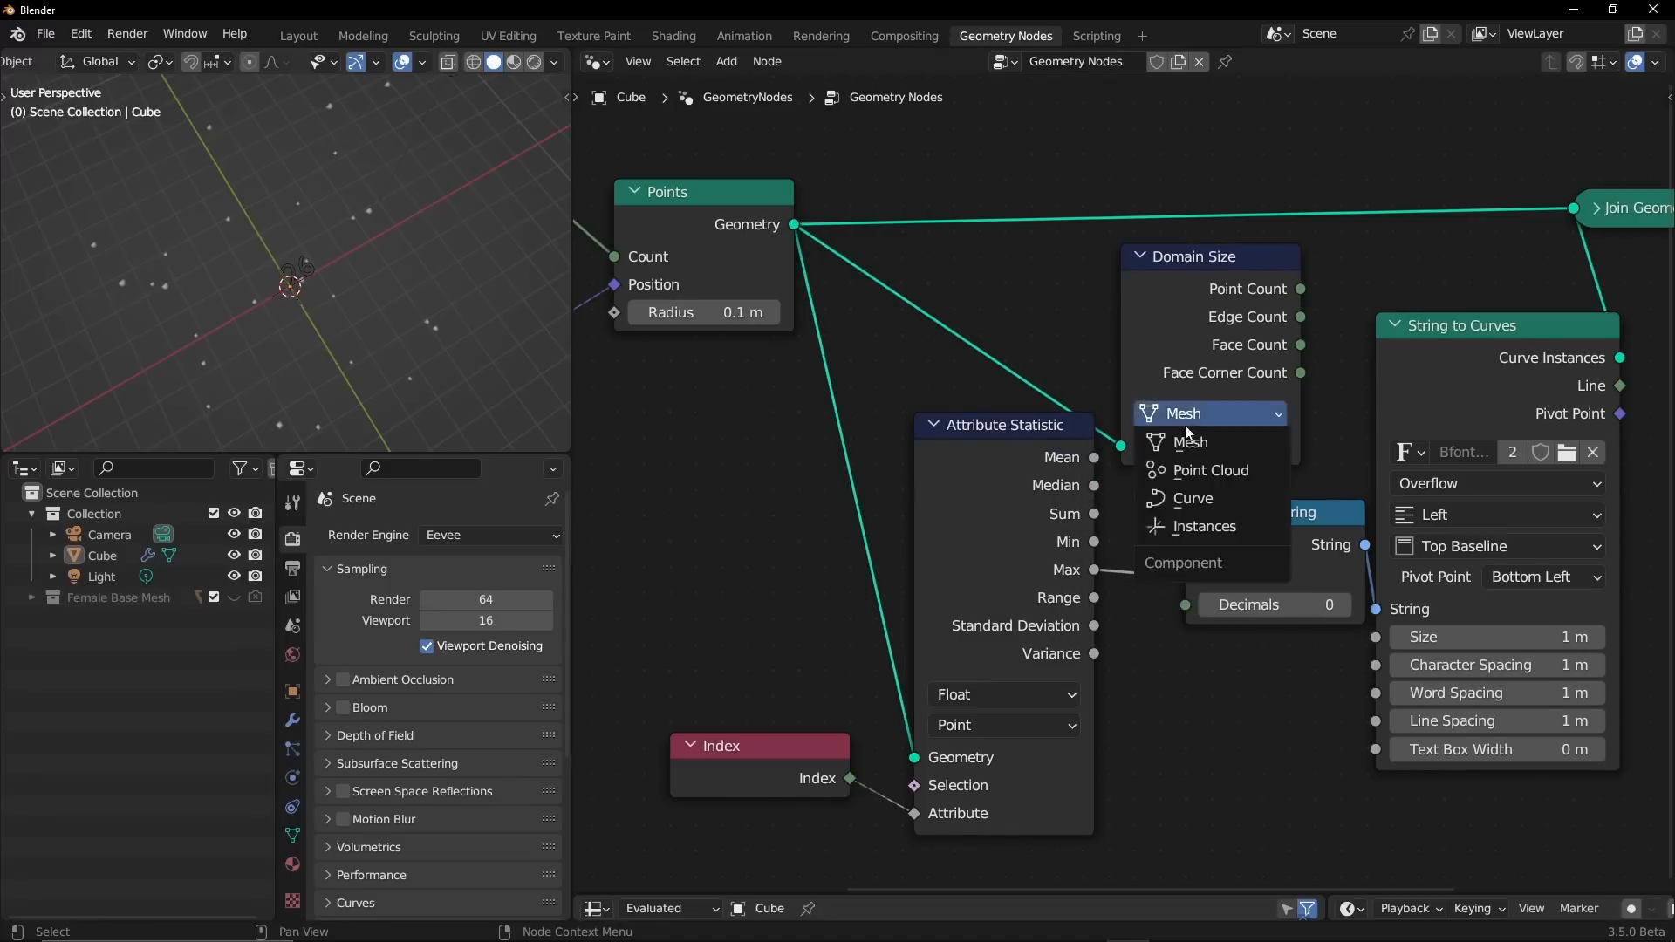
{"action": "left_click", "coordinate": [1193, 471]}
{"action": "left_click_drag", "start_coordinate": [1302, 289], "coordinate": [1201, 585]}
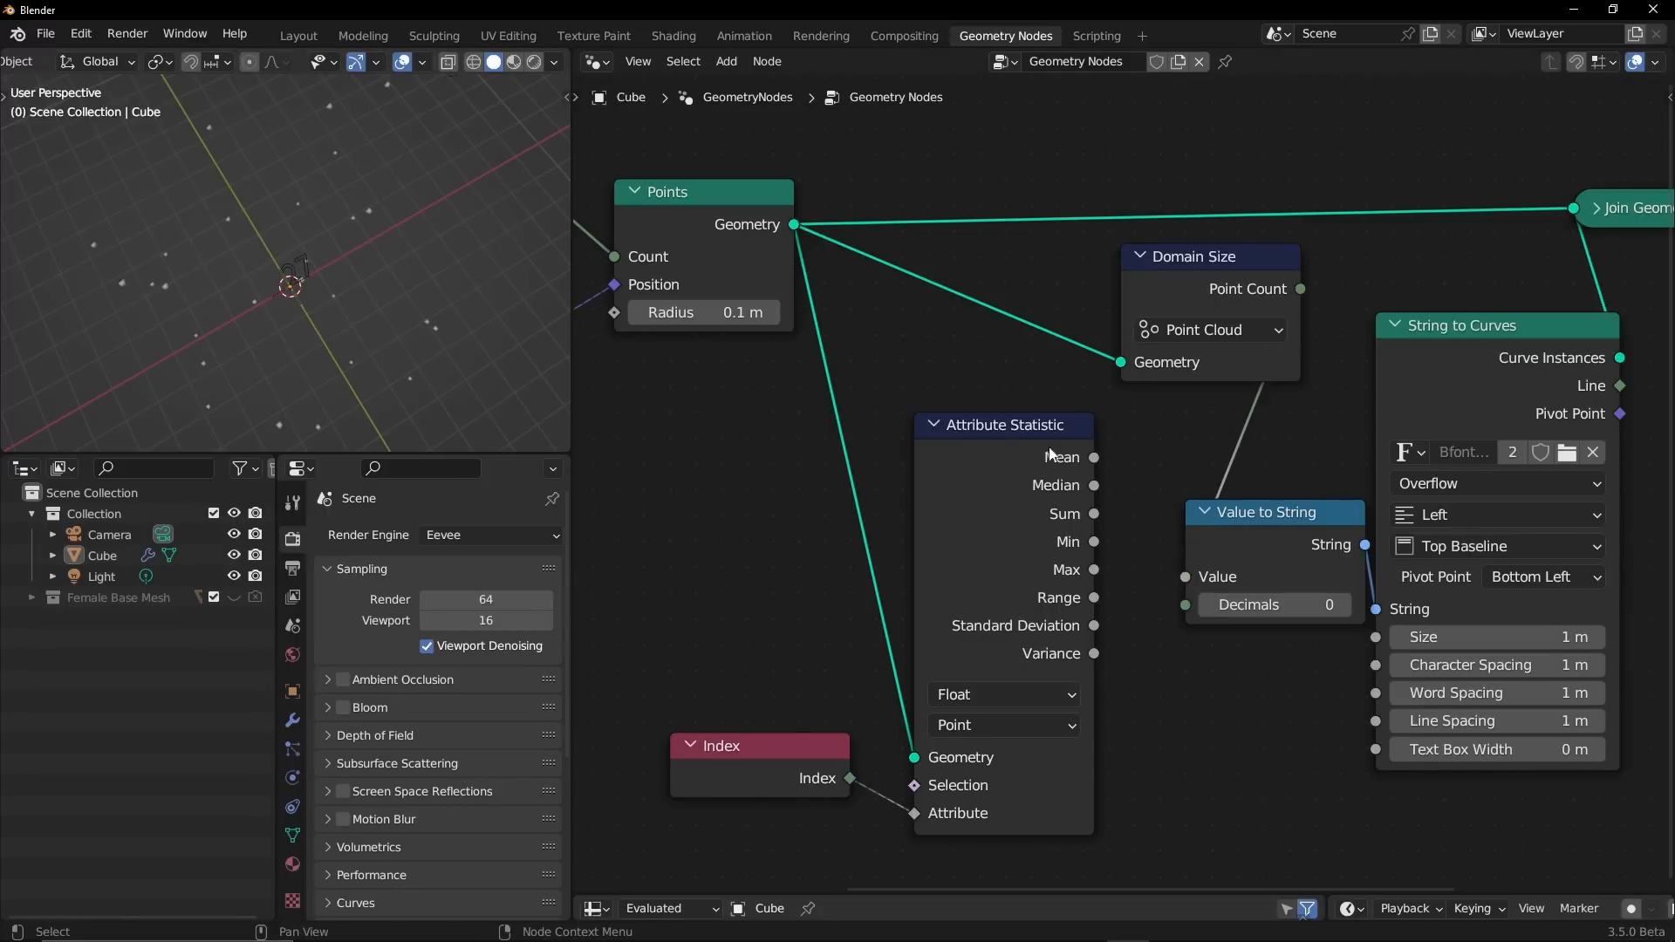
- Stack the Domain Size node above Attribute Statistic, between Points and Value to String
{"action": "key", "text": "g"}
{"action": "left_click", "coordinate": [1226, 262]}
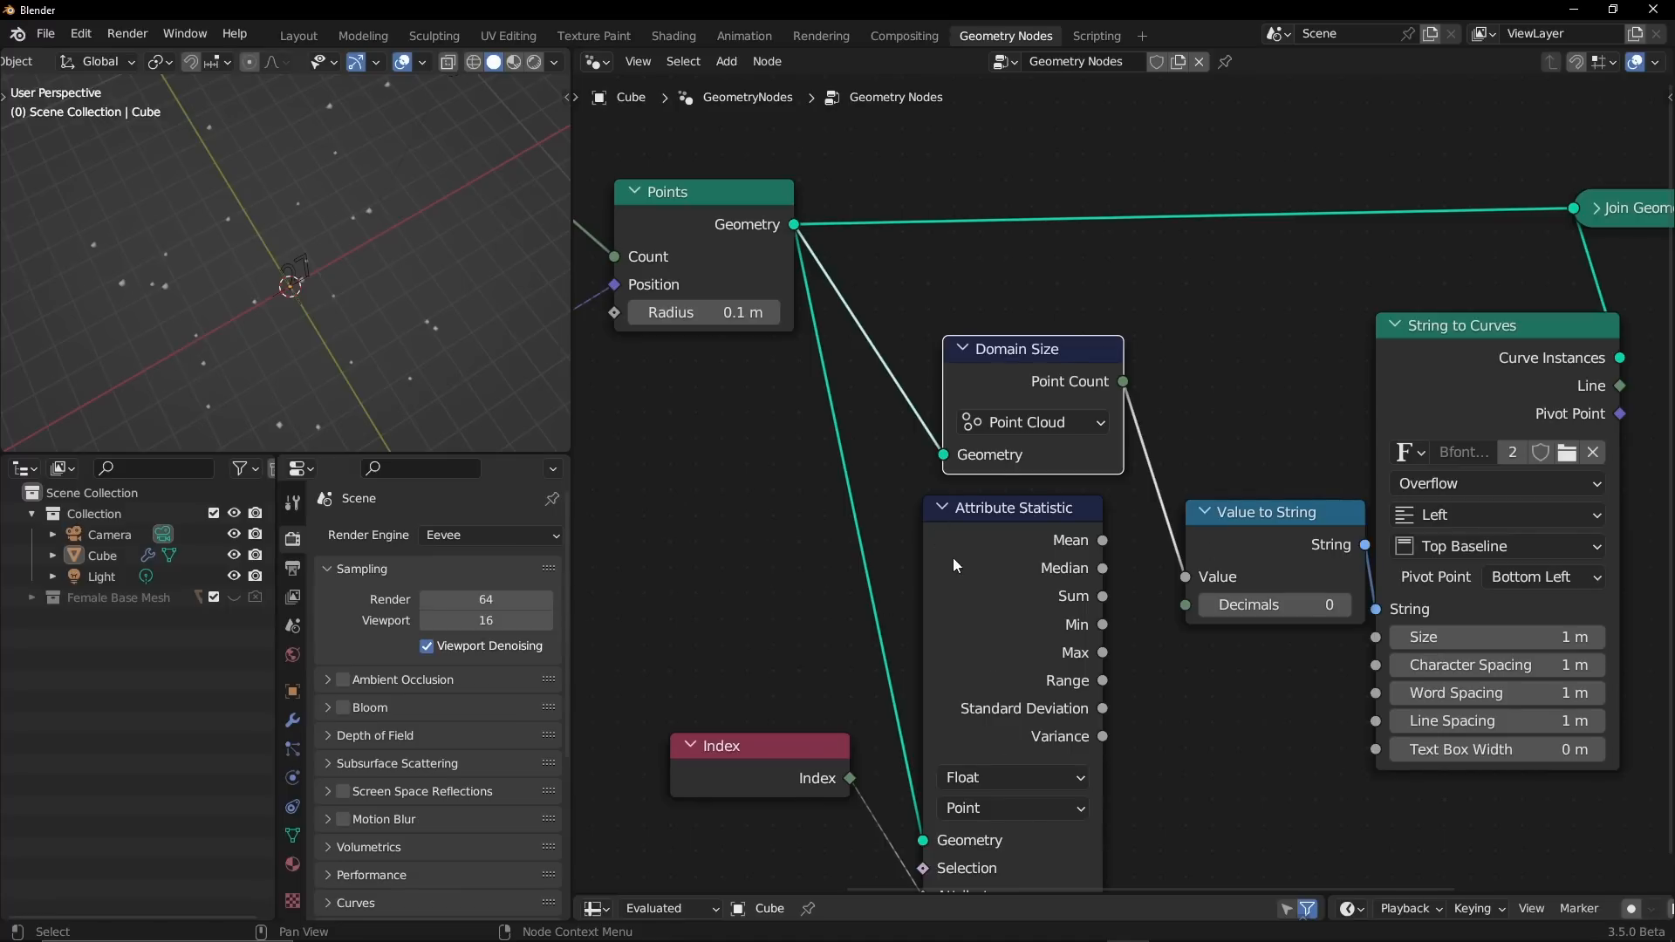
{"action": "left_click_drag", "start_coordinate": [1034, 359], "coordinate": [1043, 326]}
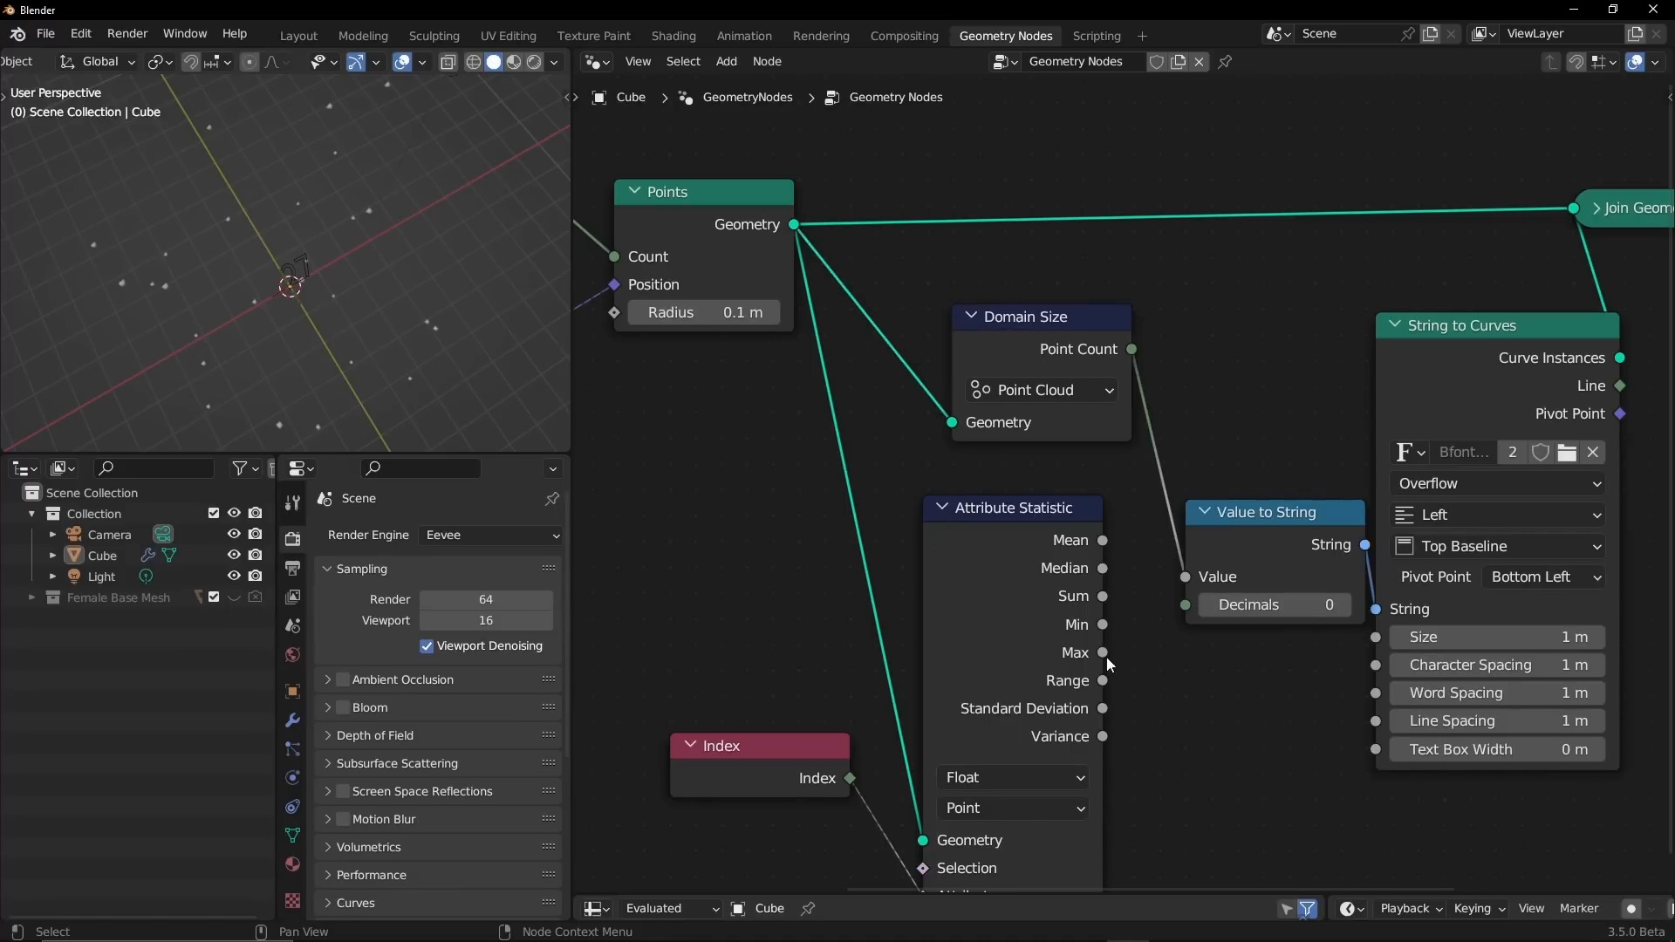
{"action": "left_click_drag", "start_coordinate": [1105, 654], "coordinate": [1175, 701]}
- Switch Domain Size's component to Mesh and move the node up clear of Attribute Statistic
{"action": "left_click", "coordinate": [1045, 389]}
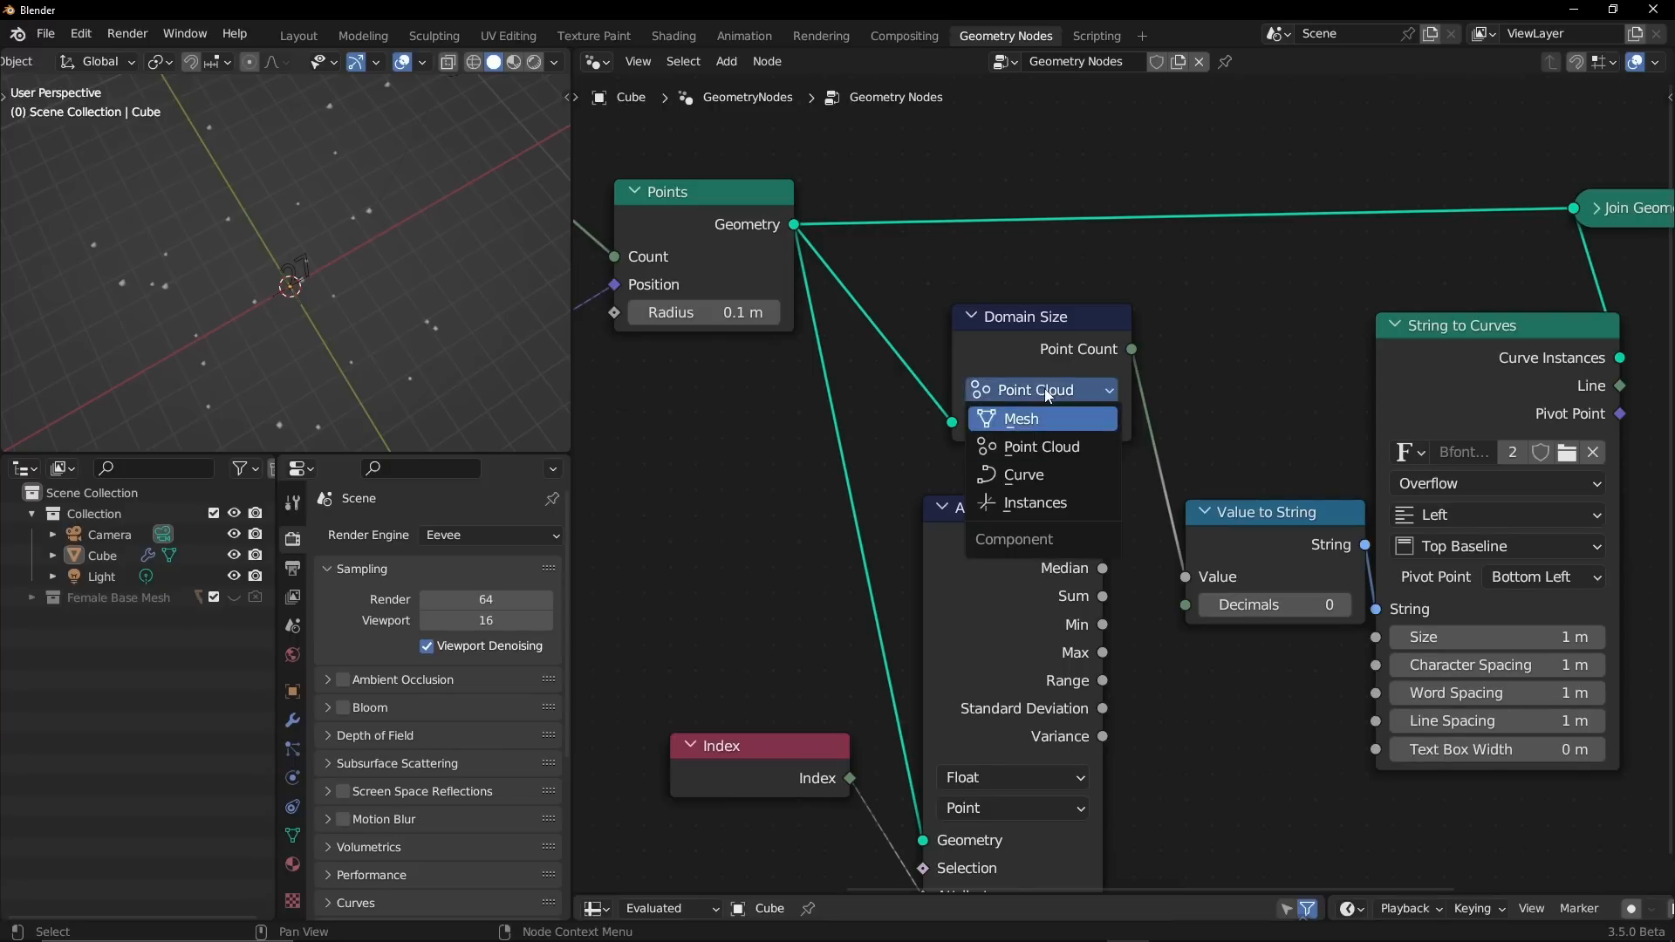
{"action": "left_click", "coordinate": [1059, 410]}
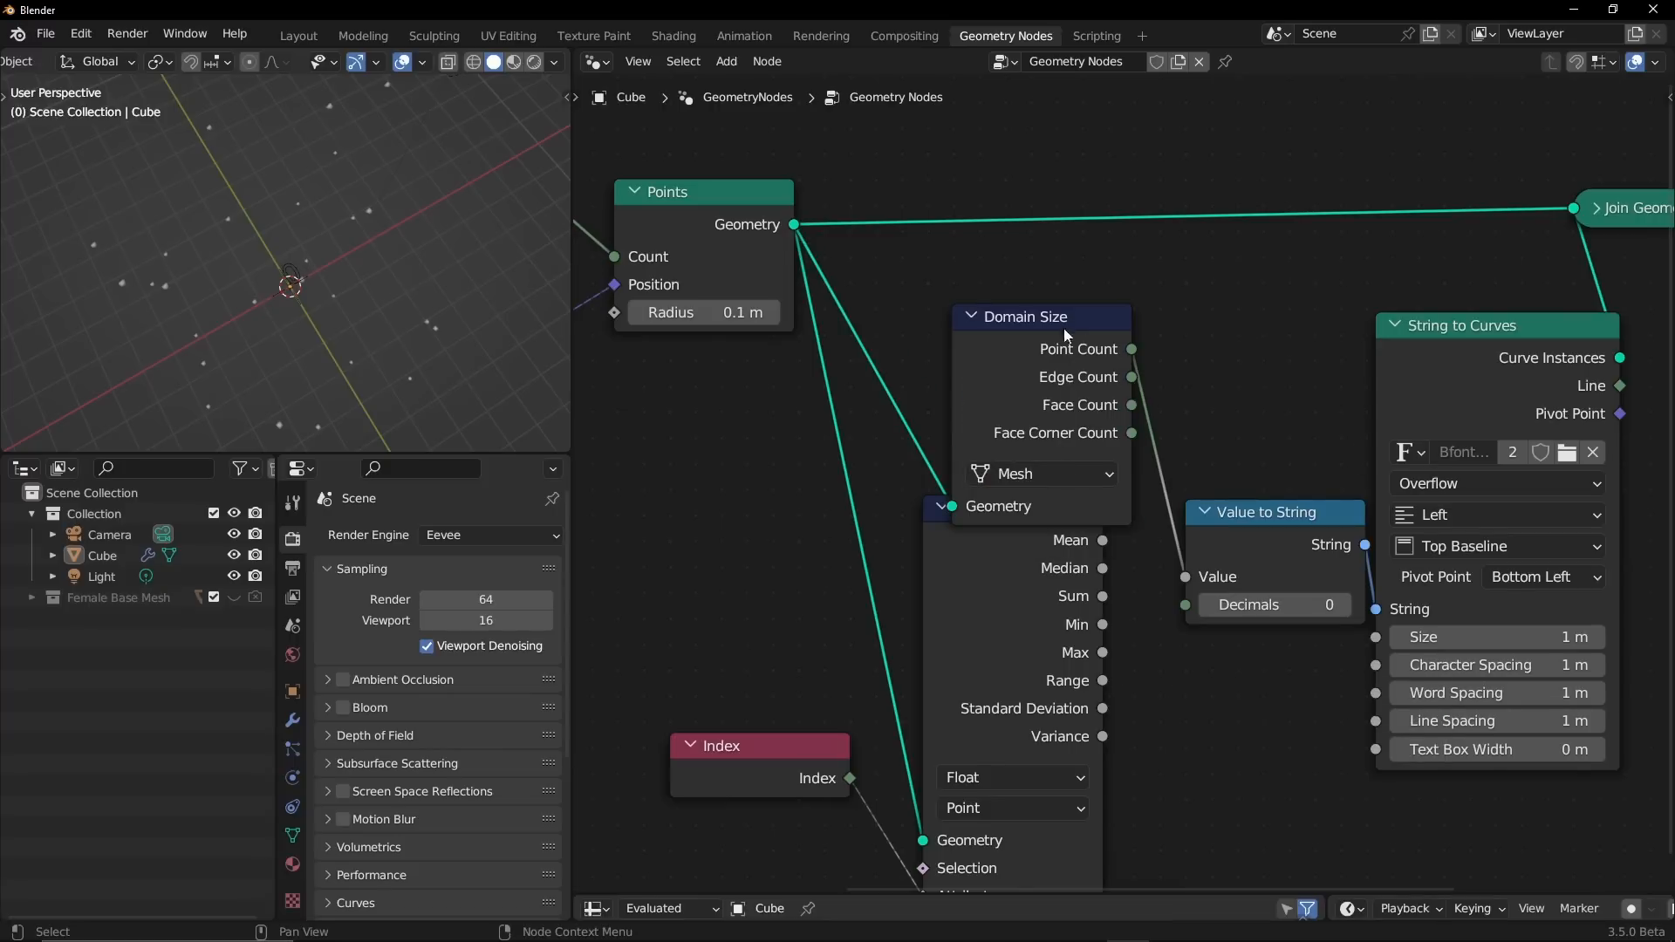
{"action": "left_click_drag", "start_coordinate": [1065, 328], "coordinate": [1050, 286]}
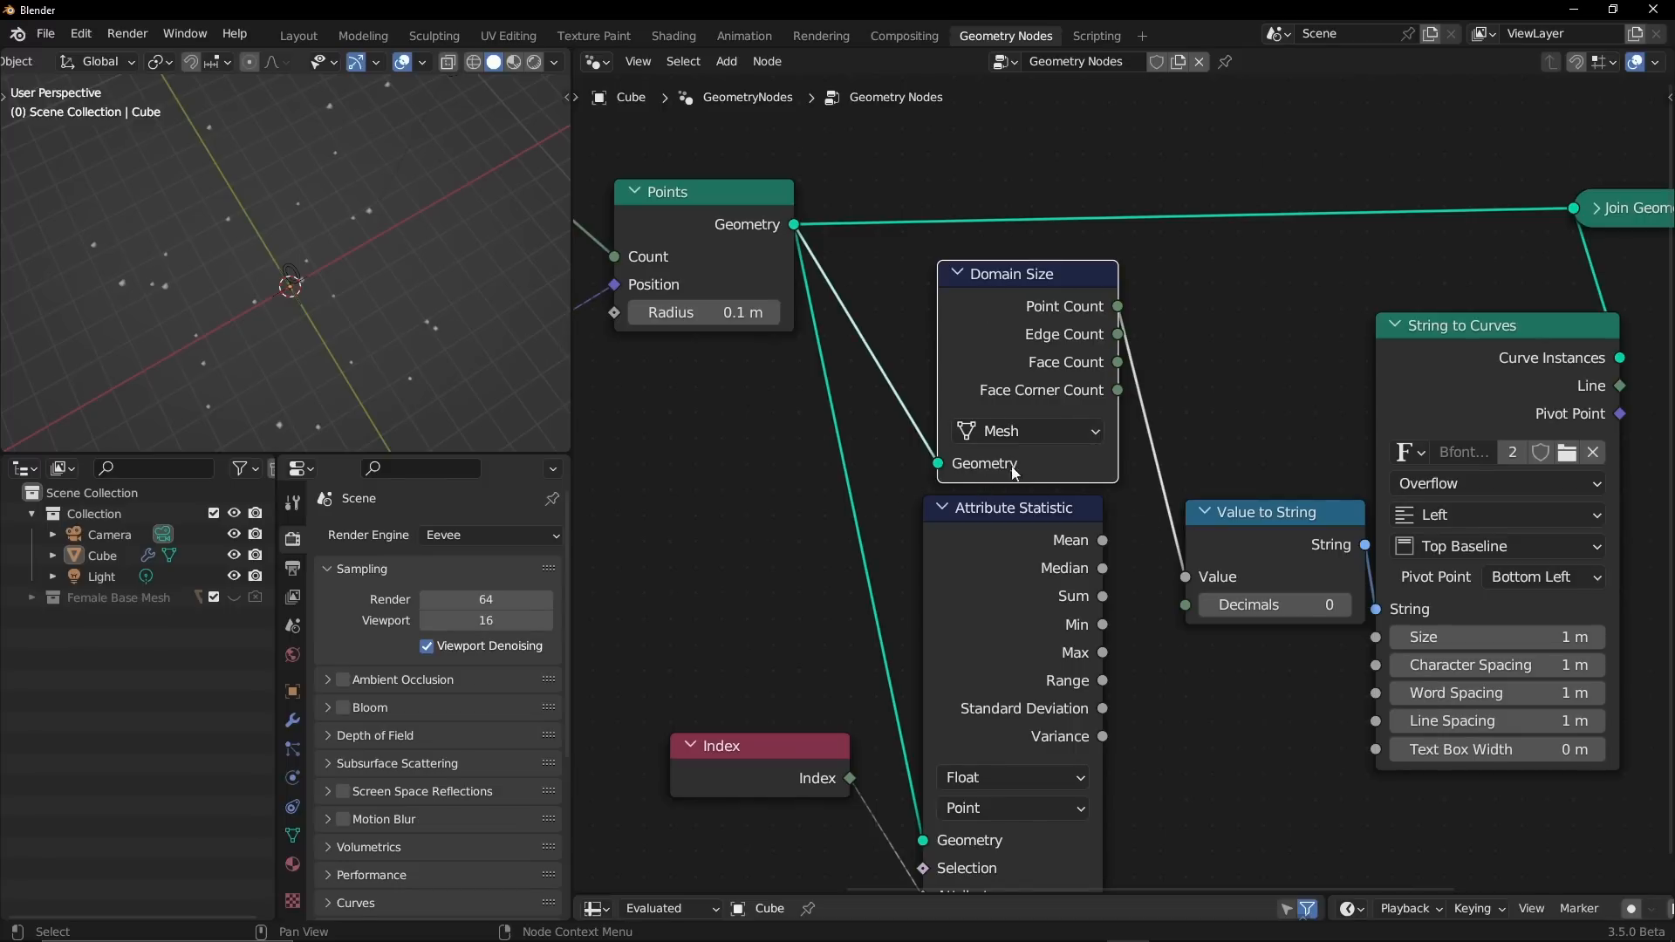
- Add a Capture Attribute node and place it in the empty area below String to Curves
{"action": "left_click_drag", "start_coordinate": [1054, 455], "coordinate": [931, 577], "text": "ctrl+alt"}
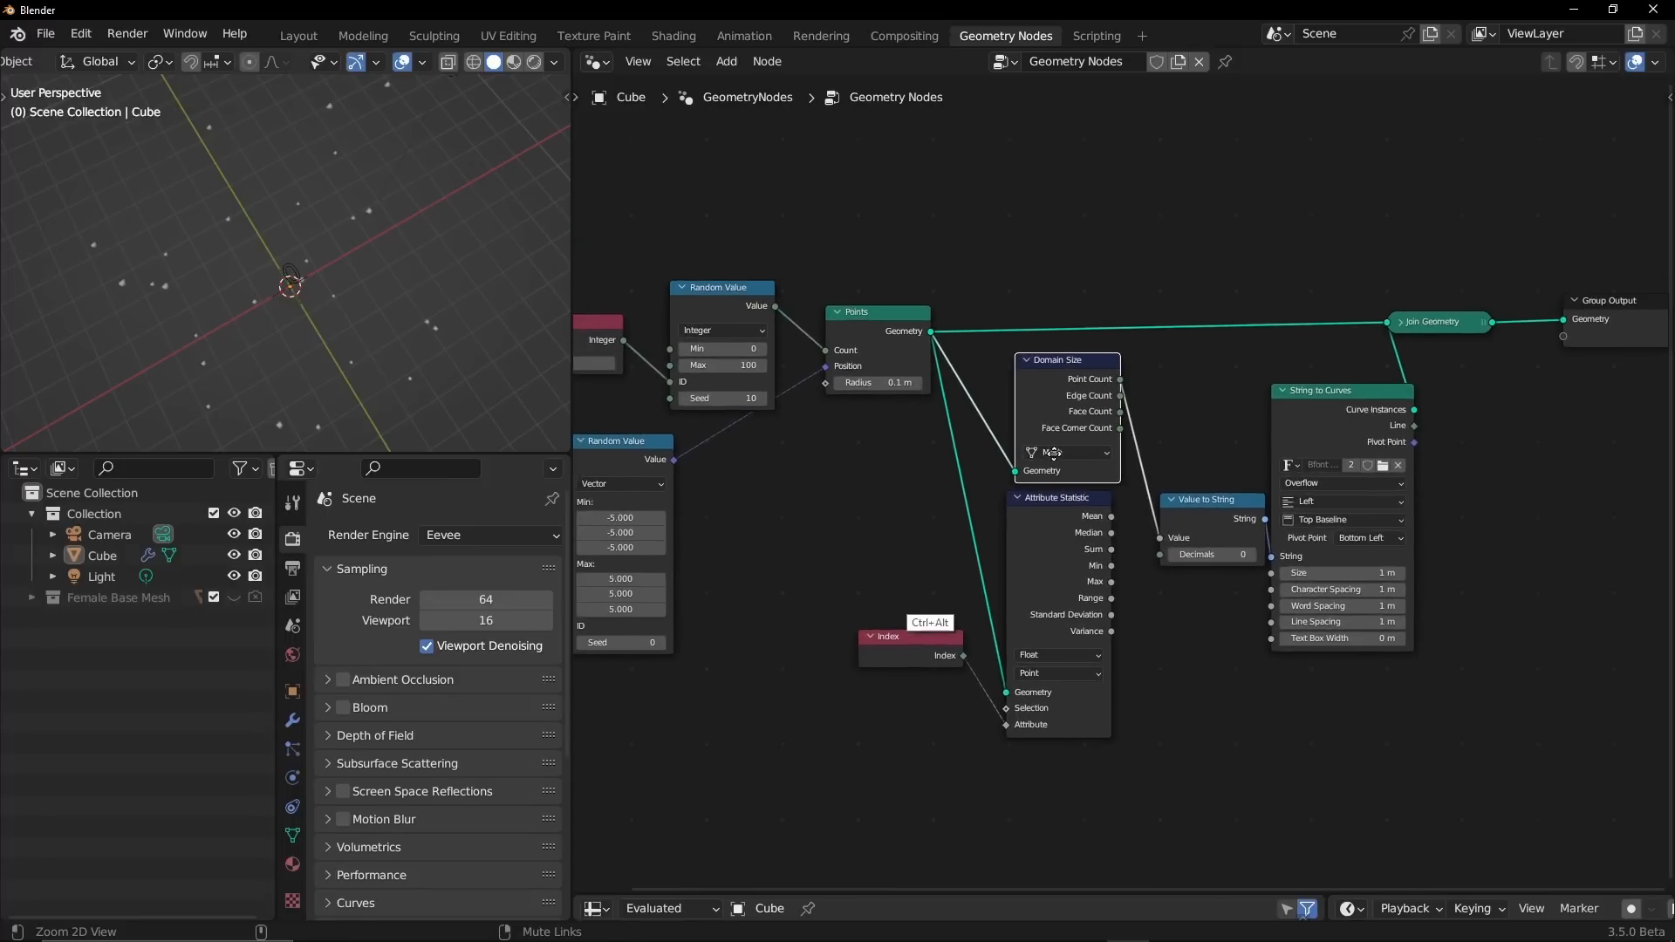
{"action": "left_click_drag", "start_coordinate": [833, 526], "coordinate": [933, 512], "text": "alt+shift"}
{"action": "left_click_drag", "start_coordinate": [1152, 505], "coordinate": [1014, 532]}
{"action": "left_click", "coordinate": [739, 64]}
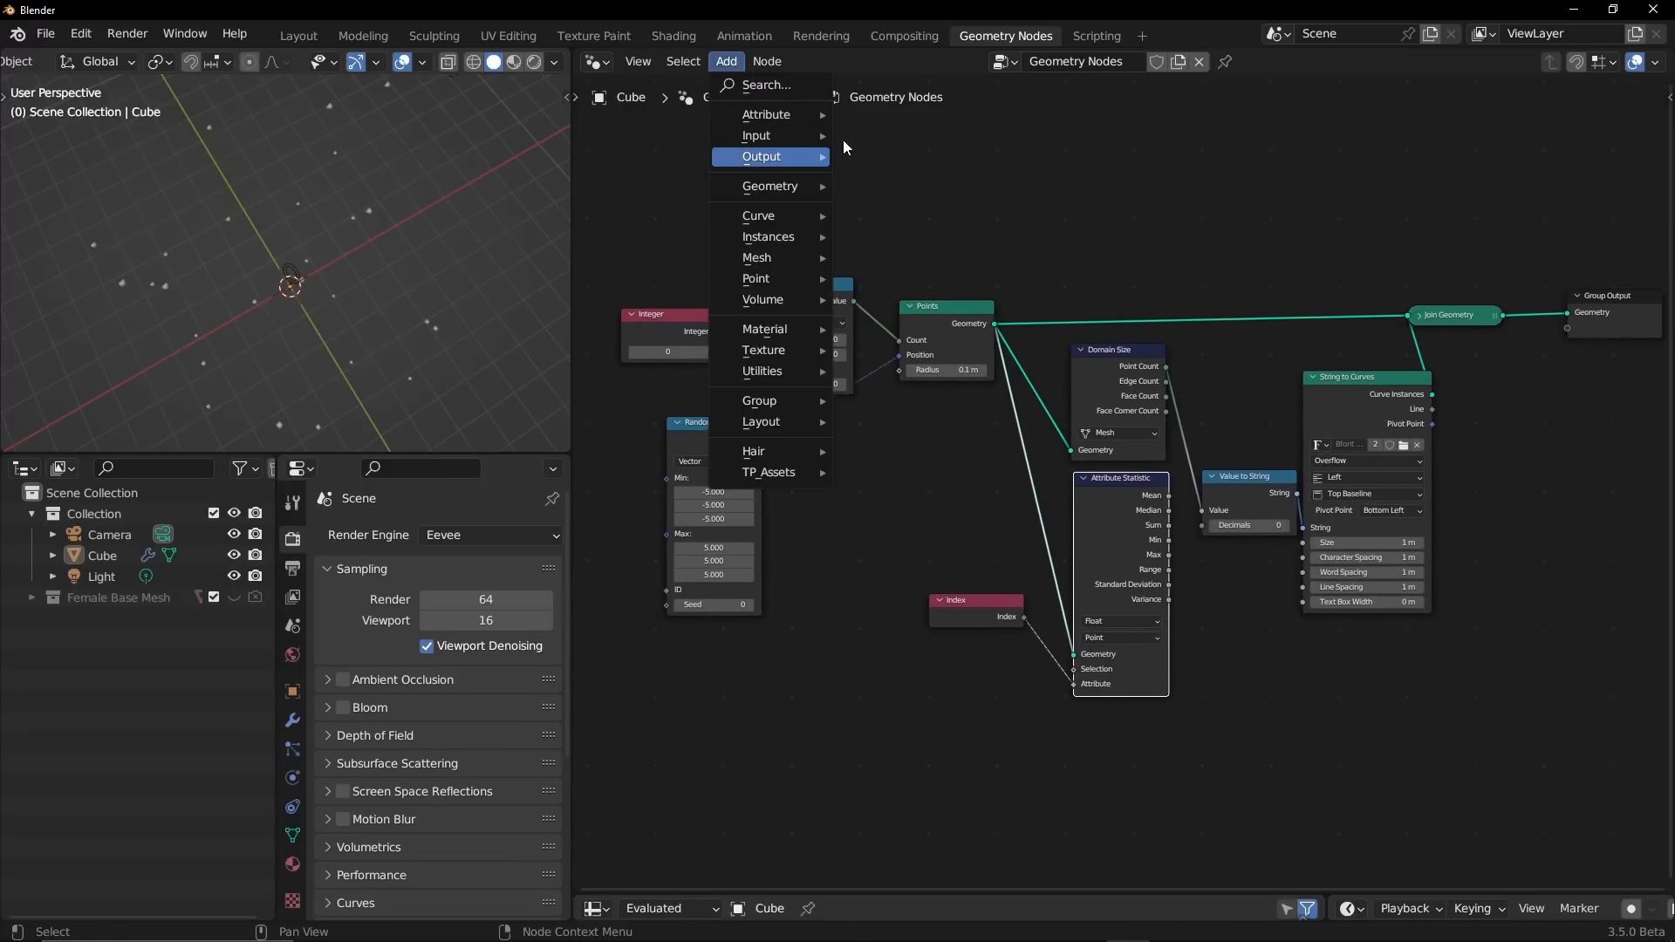
{"action": "mouse_move", "coordinate": [803, 116]}
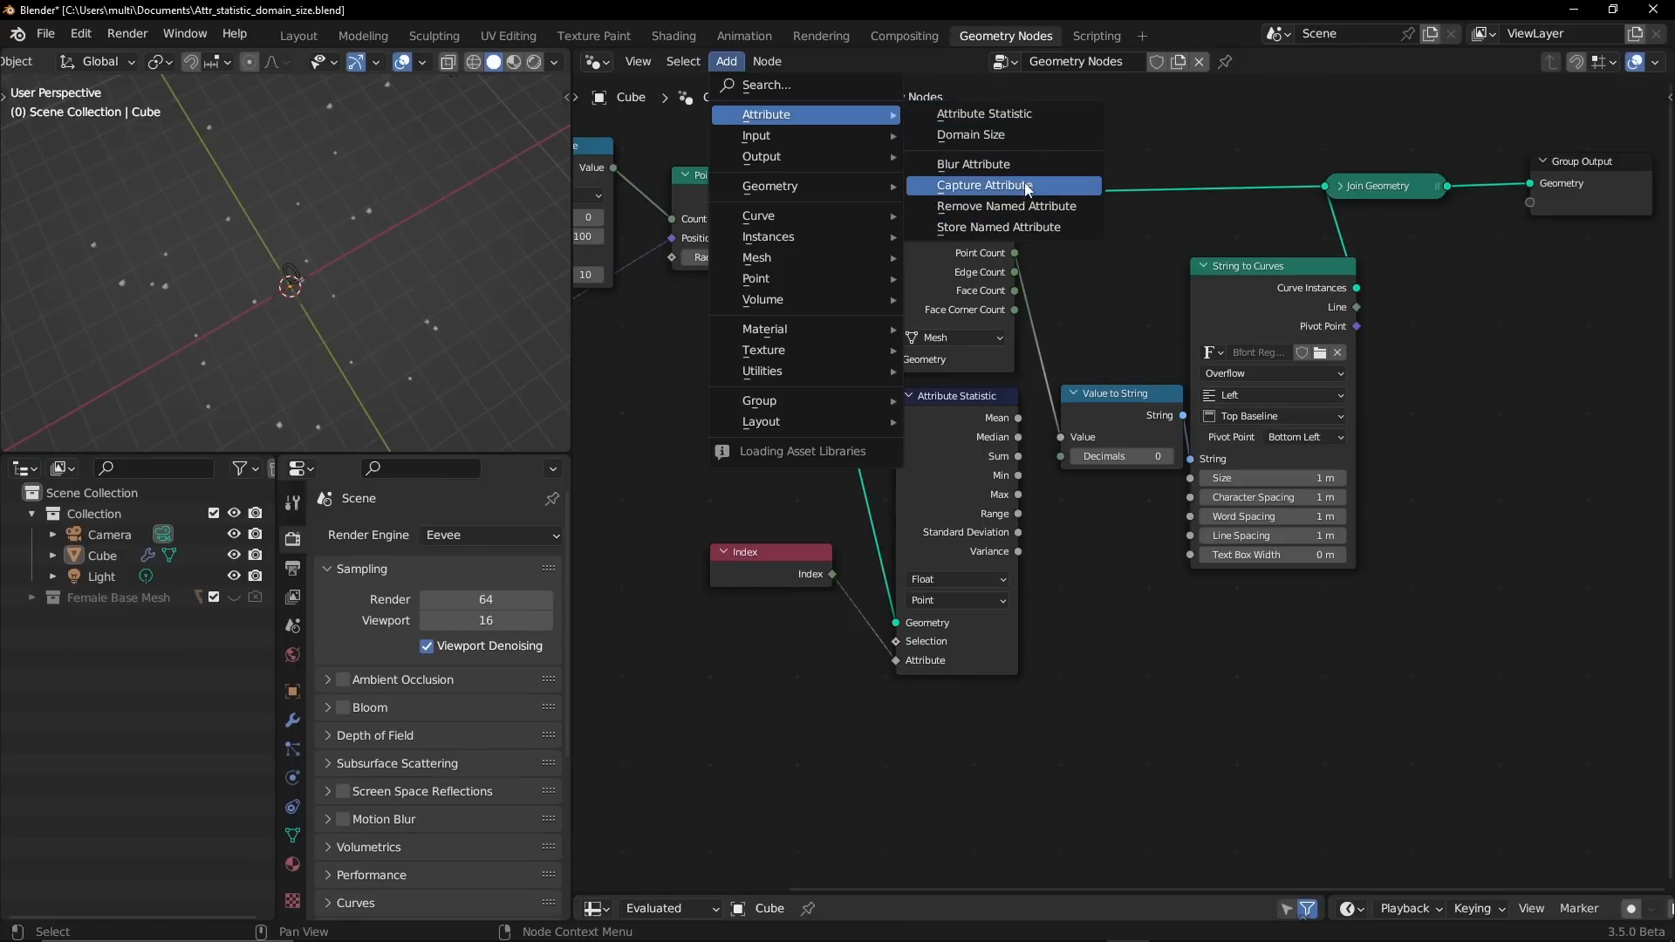
{"action": "left_click", "coordinate": [1019, 194]}
{"action": "left_click", "coordinate": [1111, 642]}
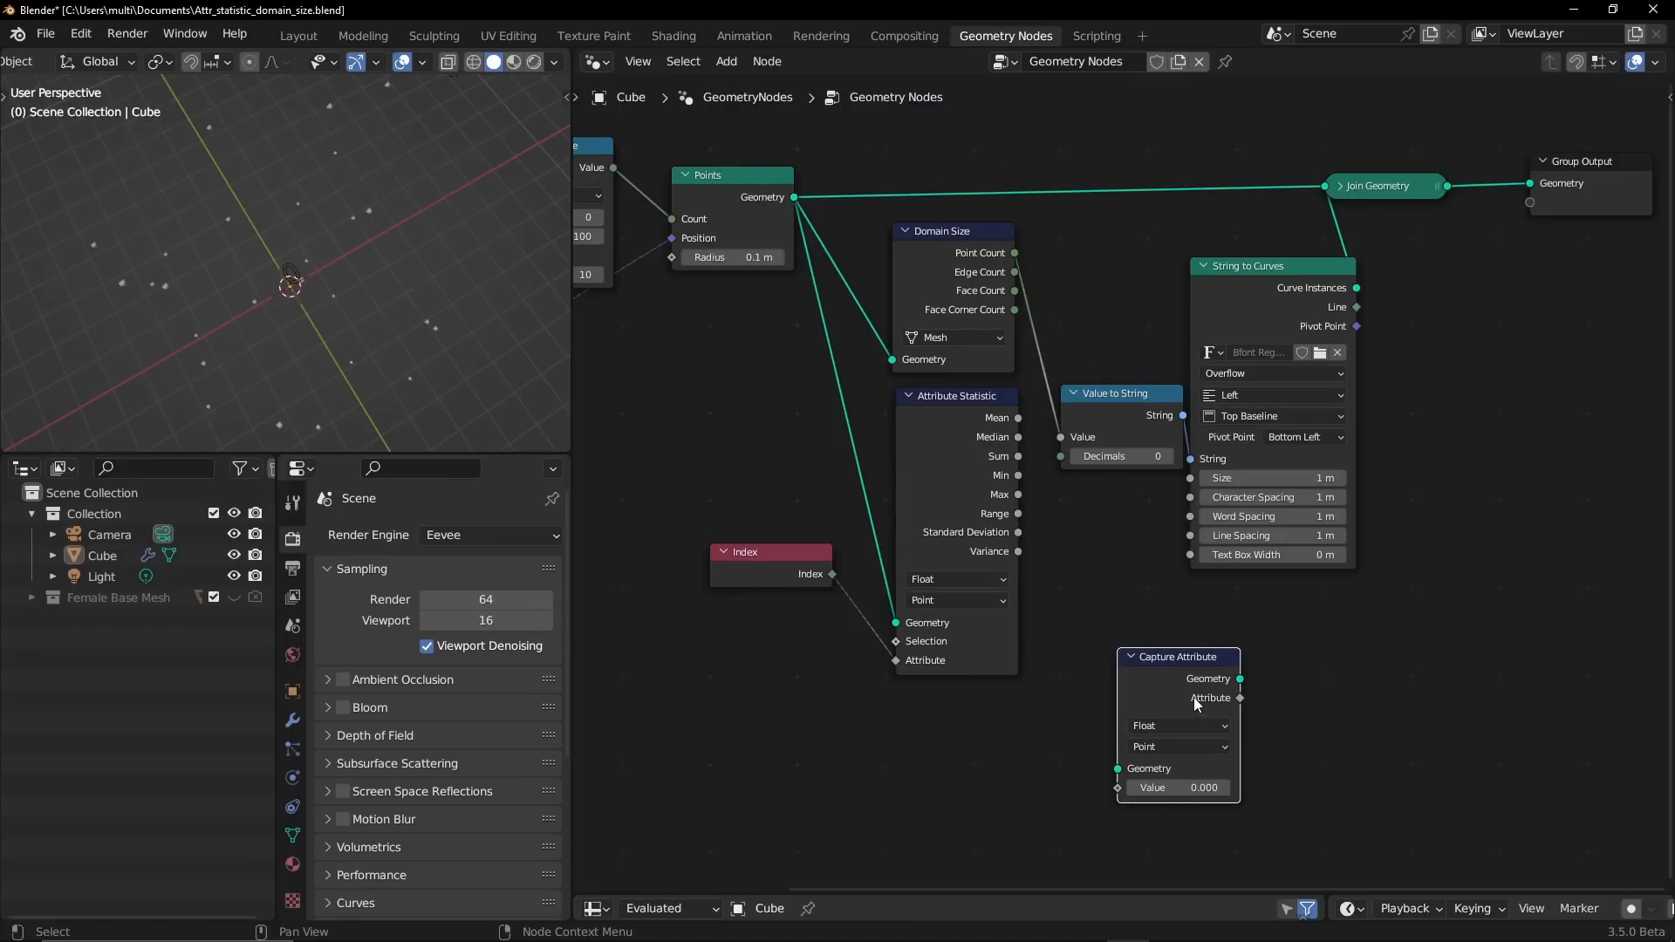
{"action": "middle_click_drag", "start_coordinate": [1077, 715], "coordinate": [1140, 598], "text": "ctrl"}
{"action": "middle_click_drag", "start_coordinate": [1126, 648], "coordinate": [1084, 248]}
{"action": "left_click_drag", "start_coordinate": [1167, 386], "coordinate": [1155, 475]}
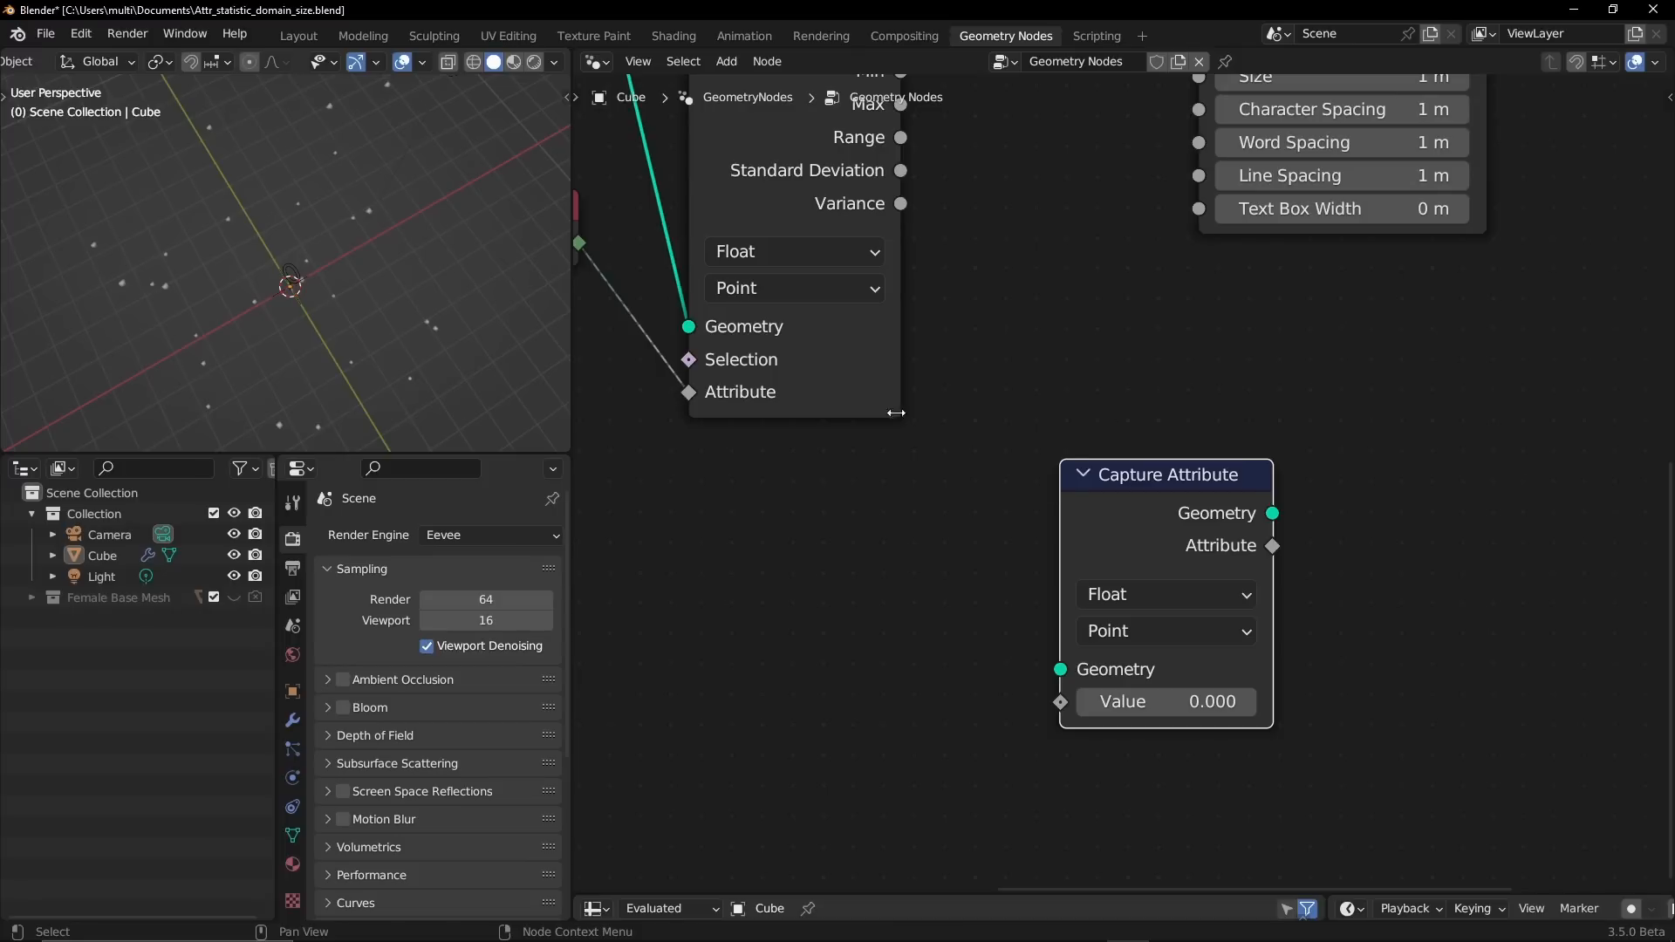
- Disconnect Group Output from Join Geometry and move it with Capture Attribute into the free area below the existing nodes
{"action": "left_click_drag", "start_coordinate": [1138, 380], "coordinate": [860, 546], "text": "ctrl+alt"}
{"action": "left_click_drag", "start_coordinate": [1216, 224], "coordinate": [1015, 435], "text": "alt+shift"}
{"action": "left_click_drag", "start_coordinate": [1144, 233], "coordinate": [1311, 753]}
{"action": "left_click_drag", "start_coordinate": [1141, 757], "coordinate": [1316, 316], "text": "alt+shift"}
{"action": "left_click_drag", "start_coordinate": [870, 428], "coordinate": [1167, 443]}
{"action": "key", "text": "shift+a"}
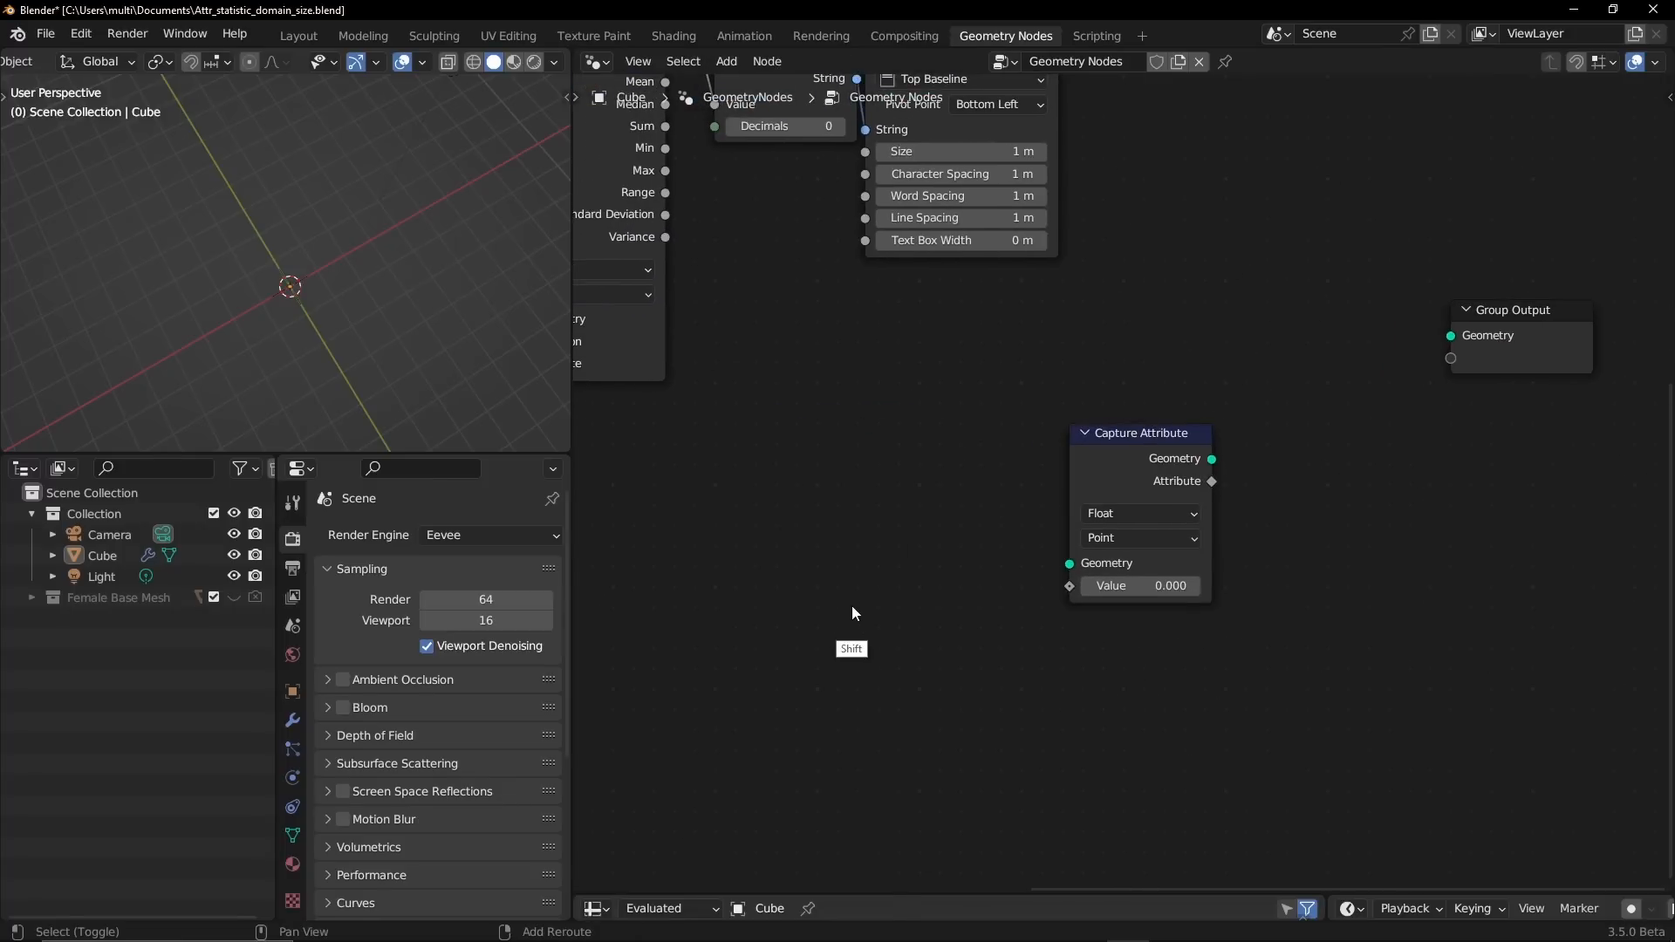
{"action": "left_click", "coordinate": [819, 521]}
{"action": "key", "text": "Escape"}
{"action": "left_click_drag", "start_coordinate": [881, 409], "coordinate": [979, 563], "text": "ctrl+alt"}
{"action": "left_click_drag", "start_coordinate": [653, 338], "coordinate": [903, 344], "text": "alt+shift"}
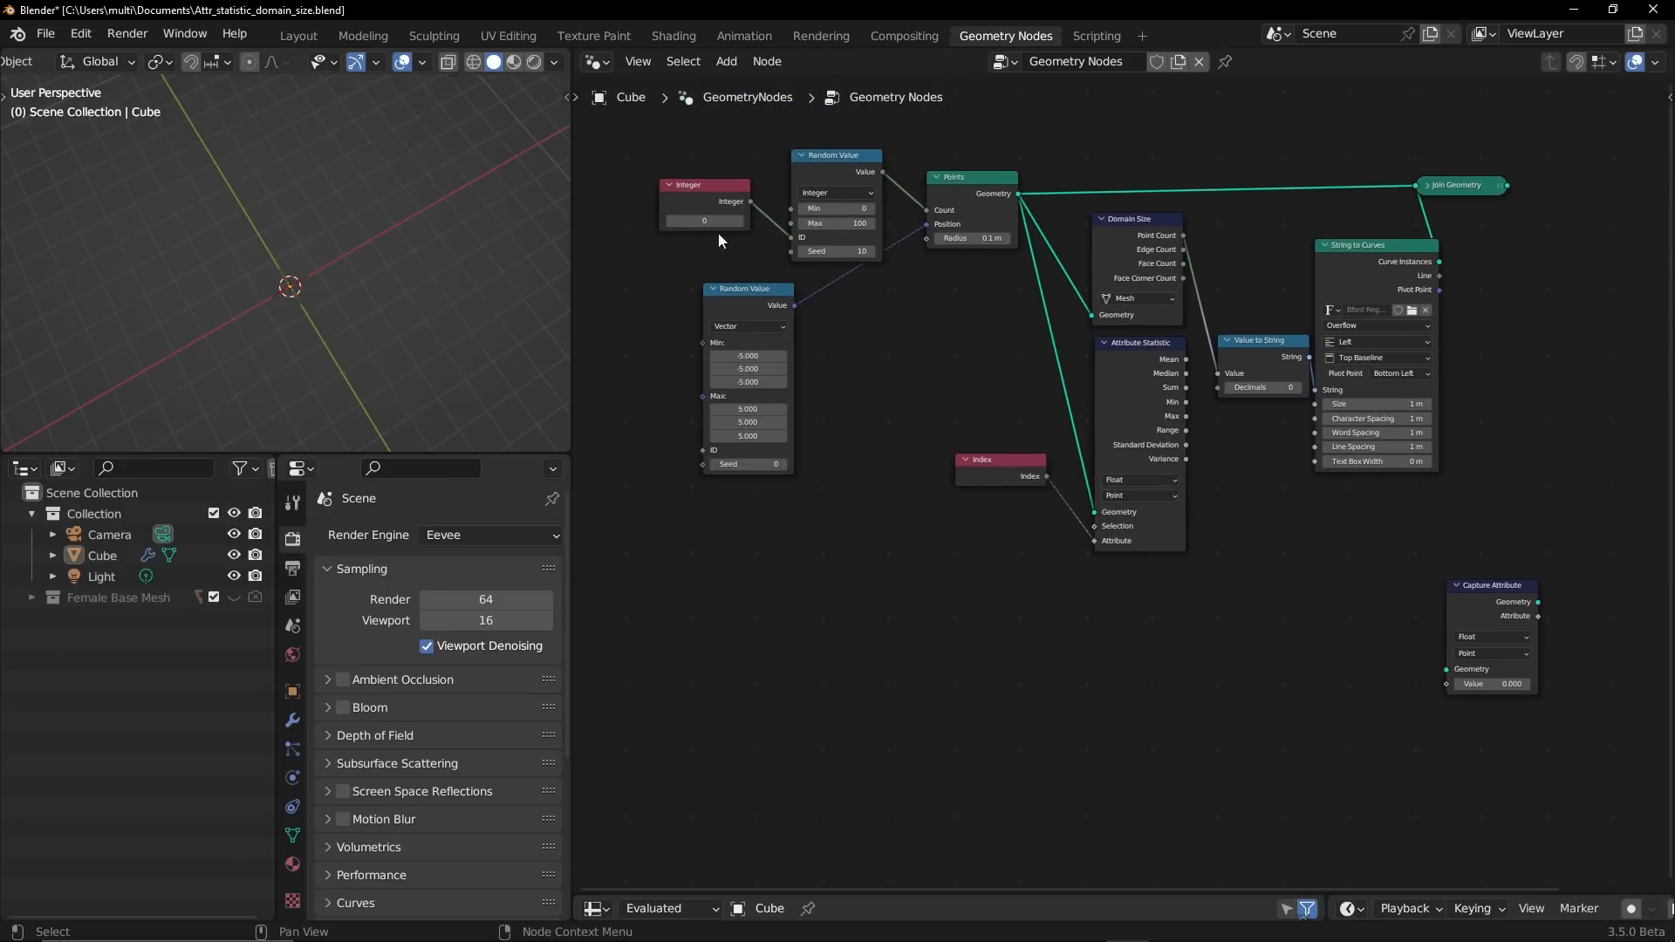
{"action": "left_click_drag", "start_coordinate": [708, 194], "coordinate": [654, 174]}
- Add a Group Input node near Capture Attribute and connect its Geometry to Group Output's Geometry input
{"action": "key", "text": "shift+a"}
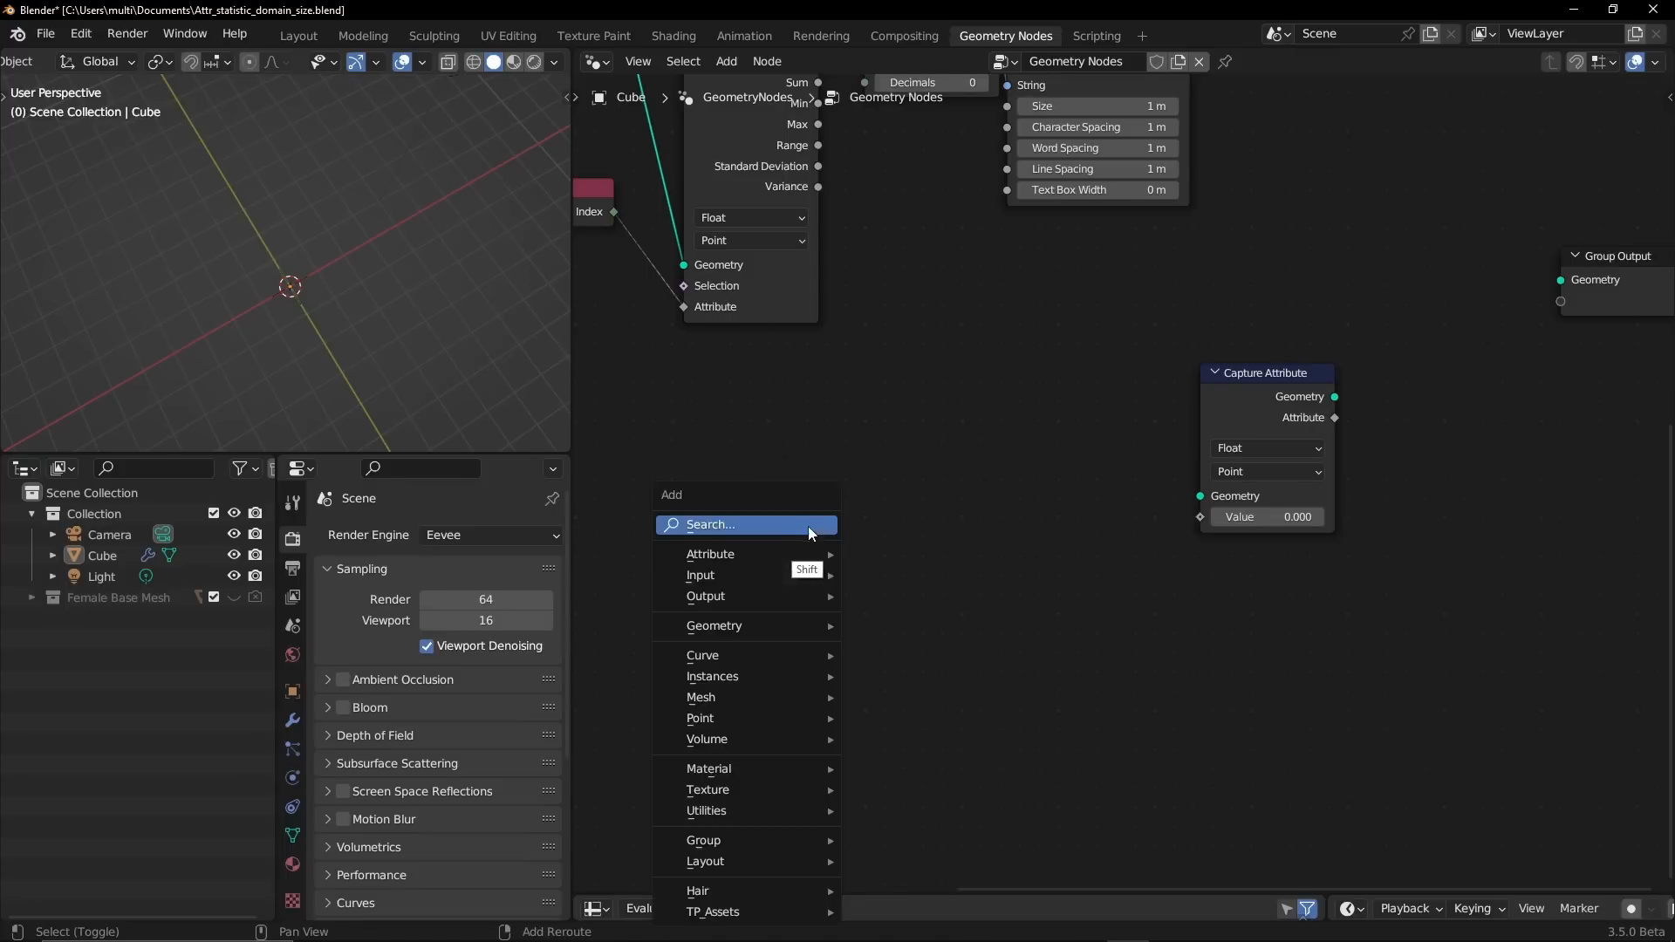
{"action": "mouse_move", "coordinate": [764, 841]}
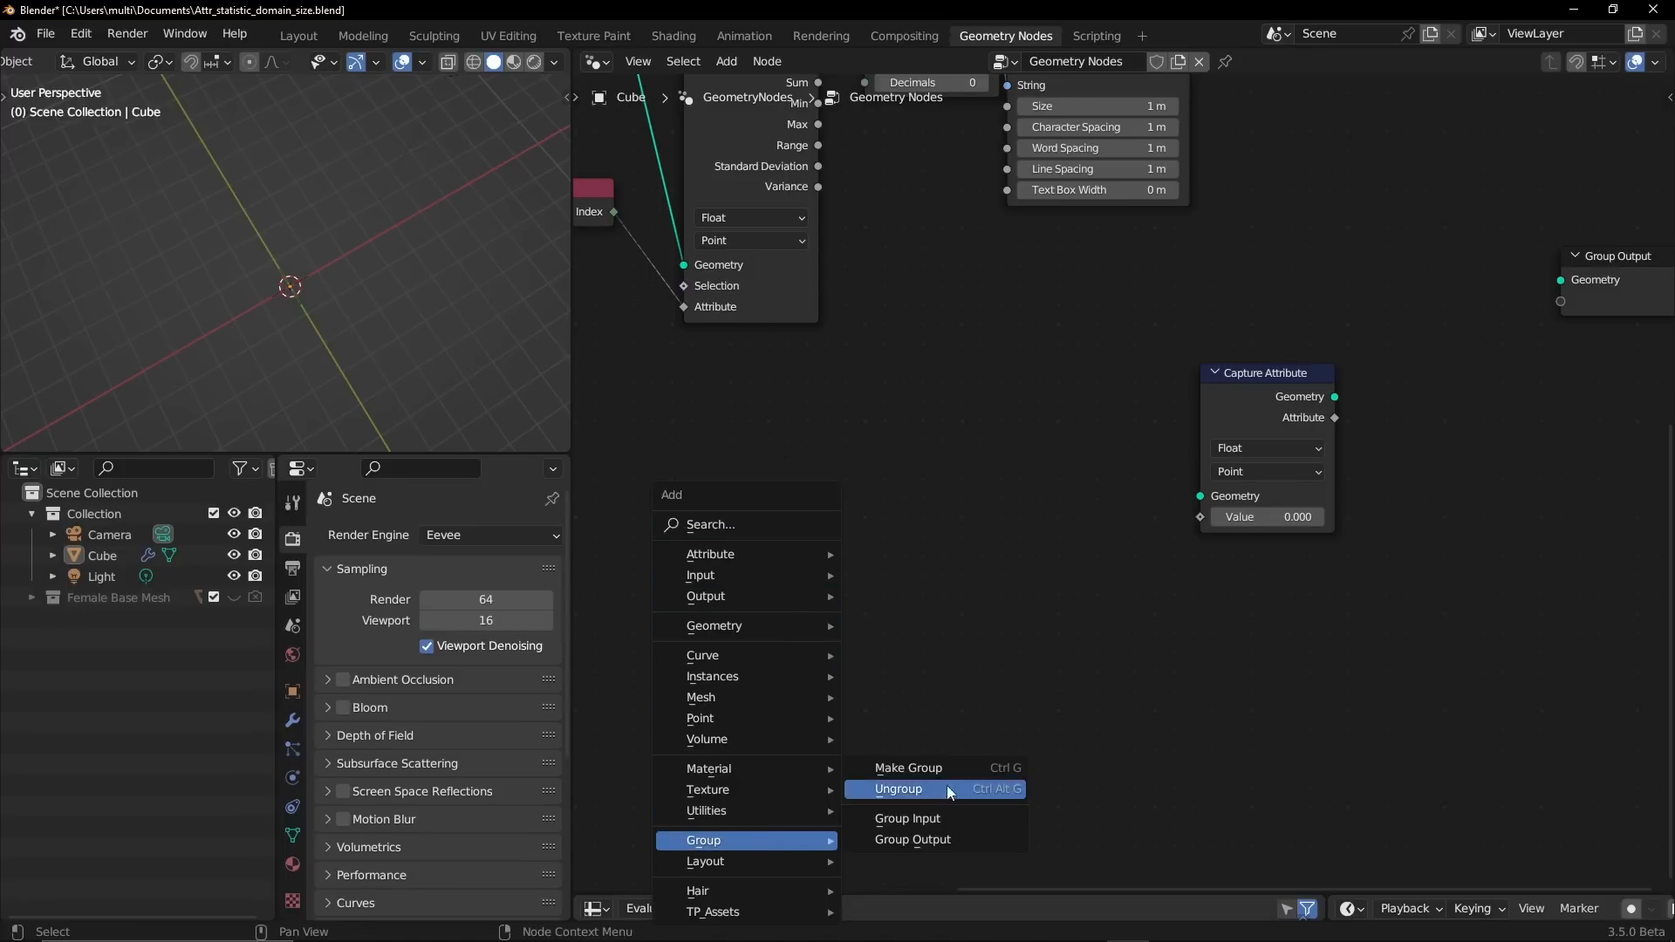
{"action": "left_click", "coordinate": [940, 815]}
{"action": "left_click", "coordinate": [916, 529]}
{"action": "left_click_drag", "start_coordinate": [915, 529], "coordinate": [1561, 280]}
{"action": "left_click_drag", "start_coordinate": [871, 526], "coordinate": [820, 441]}
- Align Group Input and Group Output in a row and move Capture Attribute below them to free space for new nodes
{"action": "left_click_drag", "start_coordinate": [375, 357], "coordinate": [385, 275], "text": "ctrl+alt"}
{"action": "left_click_drag", "start_coordinate": [394, 379], "coordinate": [393, 284], "text": "alt"}
{"action": "left_click_drag", "start_coordinate": [426, 271], "coordinate": [417, 328], "text": "ctrl+alt"}
{"action": "left_click_drag", "start_coordinate": [417, 328], "coordinate": [415, 300], "text": "alt"}
{"action": "left_click_drag", "start_coordinate": [1277, 375], "coordinate": [1097, 535]}
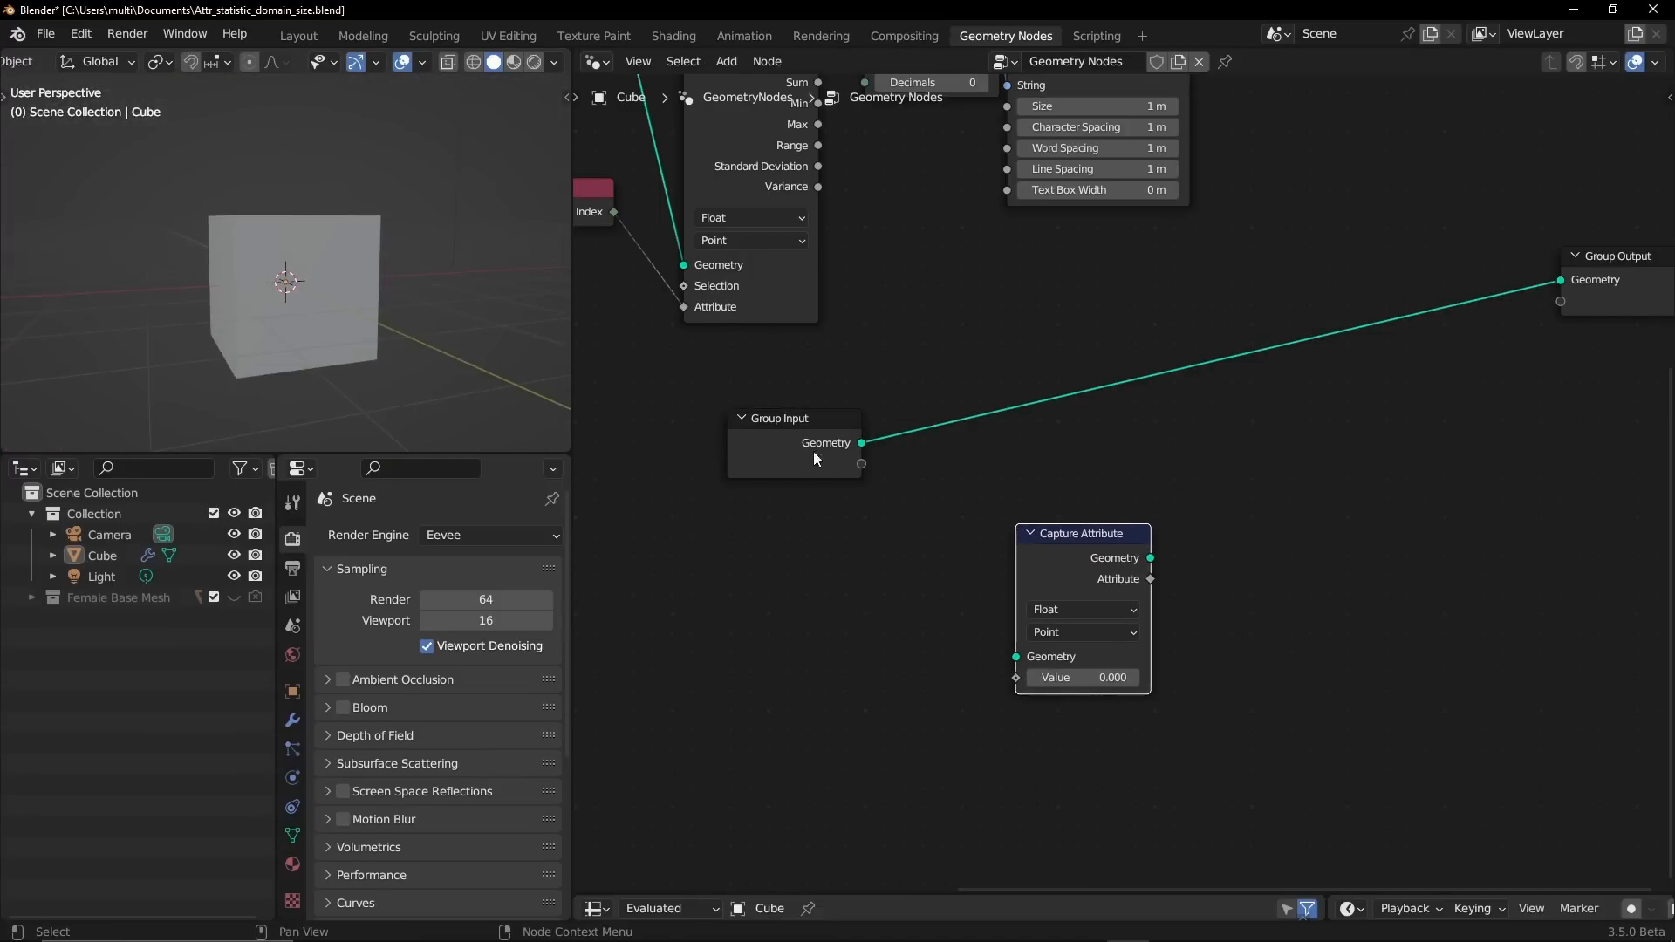
{"action": "left_click_drag", "start_coordinate": [811, 452], "coordinate": [786, 446]}
{"action": "left_click_drag", "start_coordinate": [1073, 552], "coordinate": [1142, 644]}
{"action": "left_click_drag", "start_coordinate": [1623, 260], "coordinate": [1557, 387]}
{"action": "left_click_drag", "start_coordinate": [1165, 660], "coordinate": [821, 735]}
{"action": "left_click_drag", "start_coordinate": [379, 314], "coordinate": [398, 332], "text": "alt"}
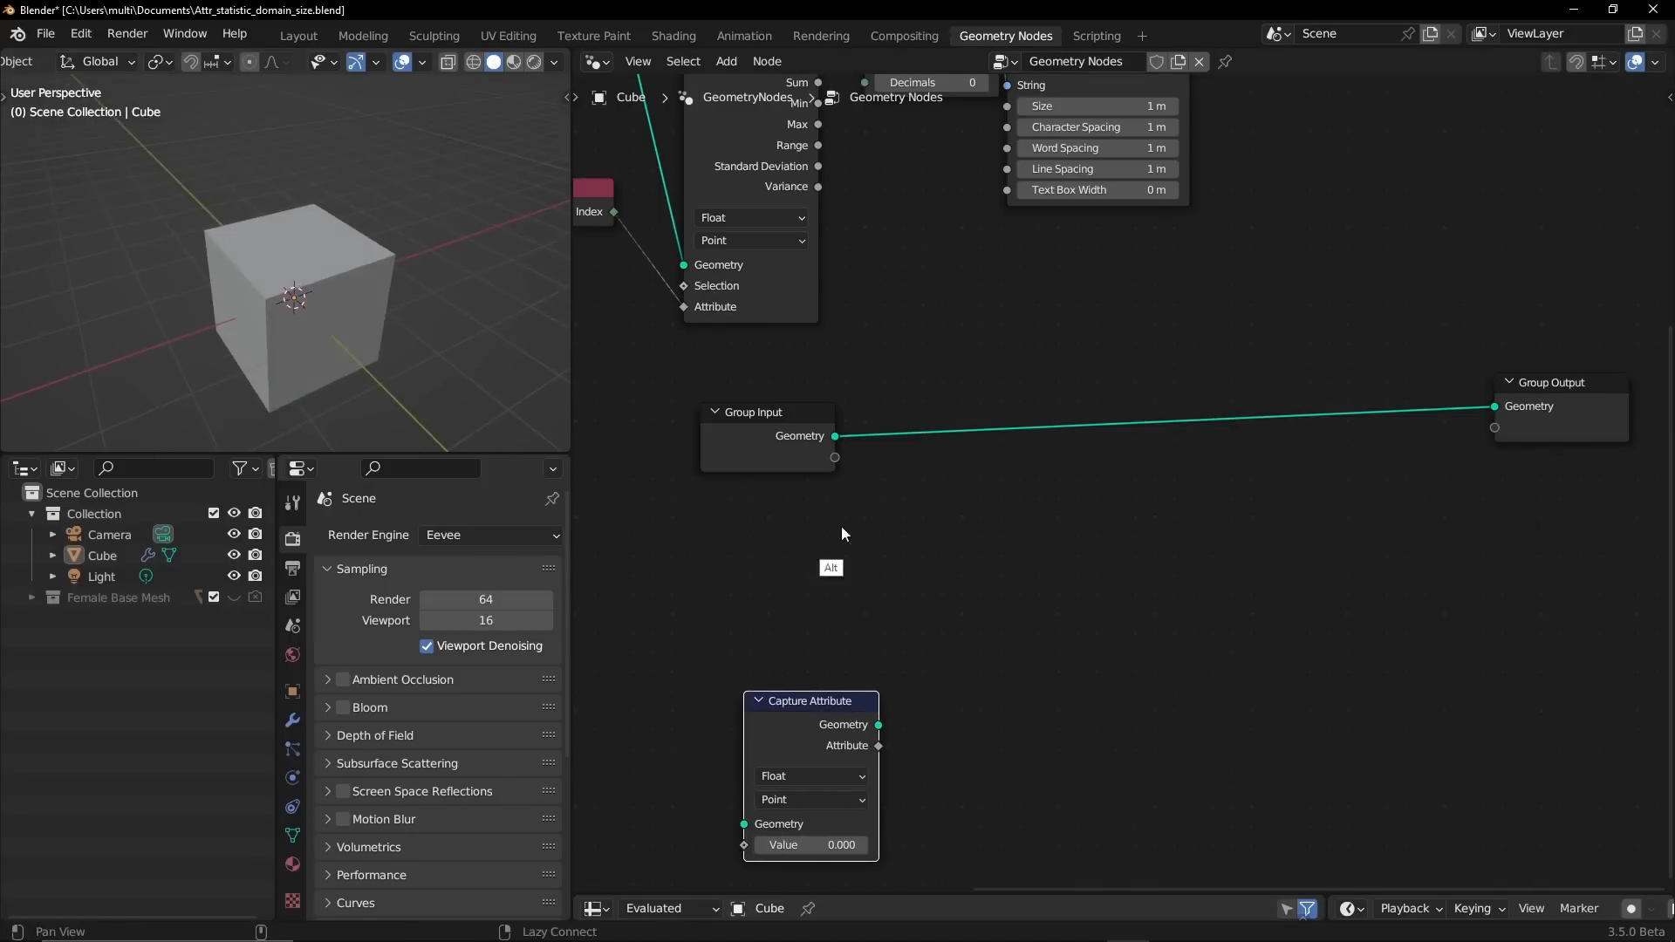
- Add an Extrude Mesh node and insert it on the link between Group Input and Group Output
{"action": "key", "text": "shift+a"}
{"action": "left_click", "coordinate": [804, 192]}
{"action": "type", "text": "ext"}
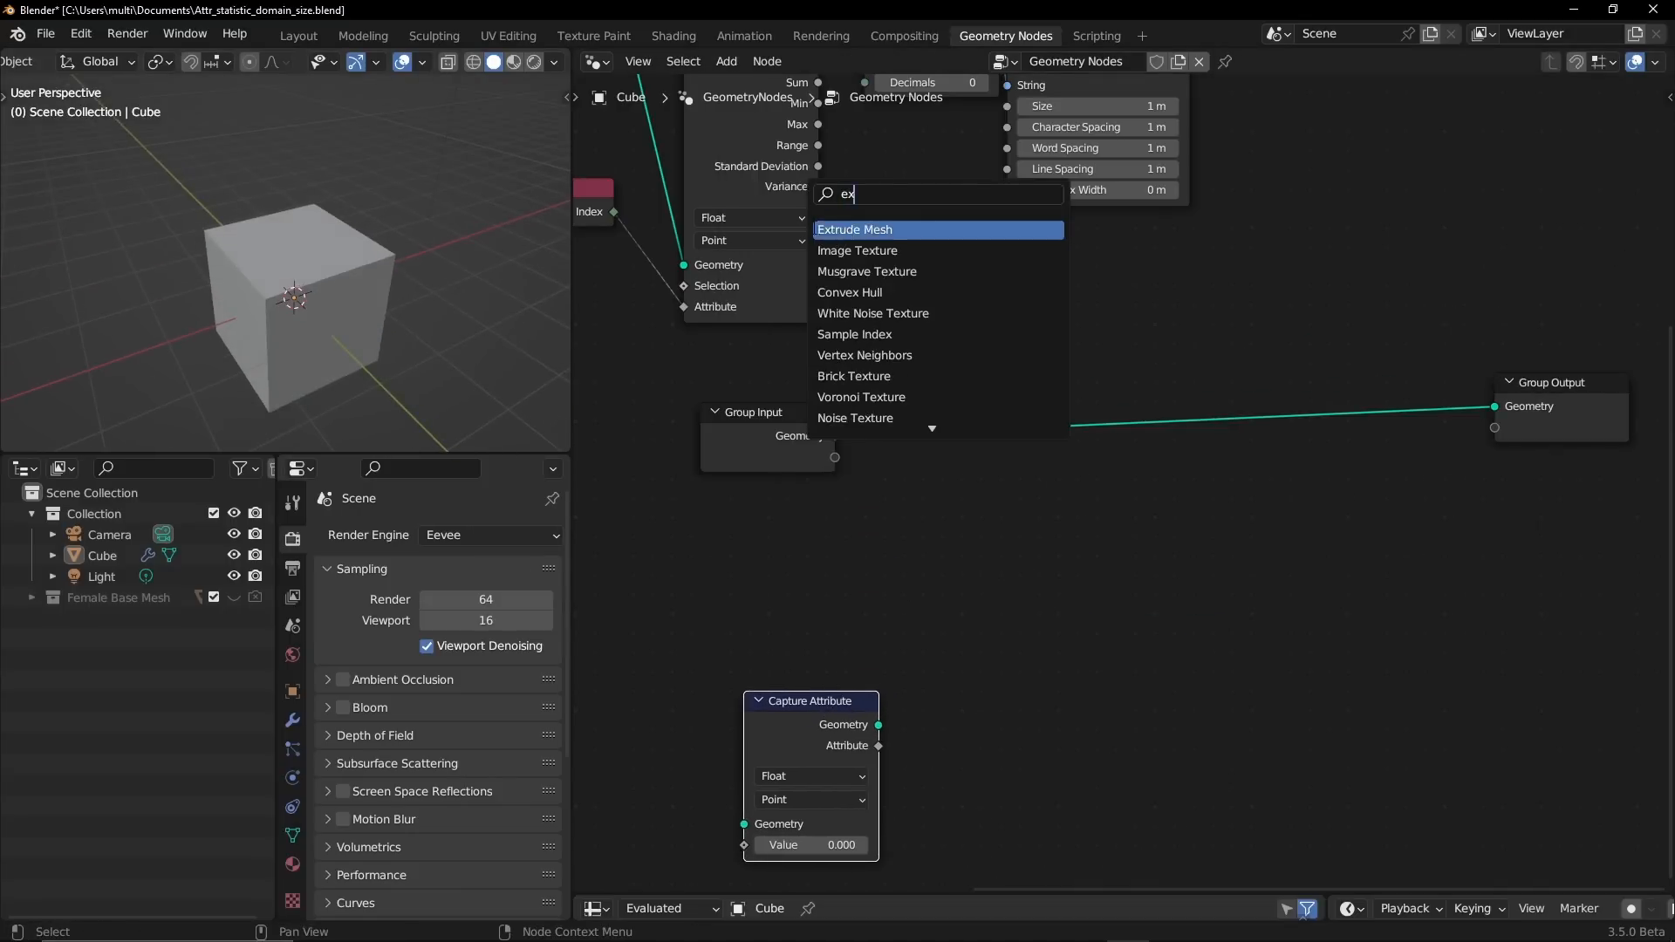
{"action": "left_click", "coordinate": [885, 232]}
{"action": "left_click", "coordinate": [1005, 439]}
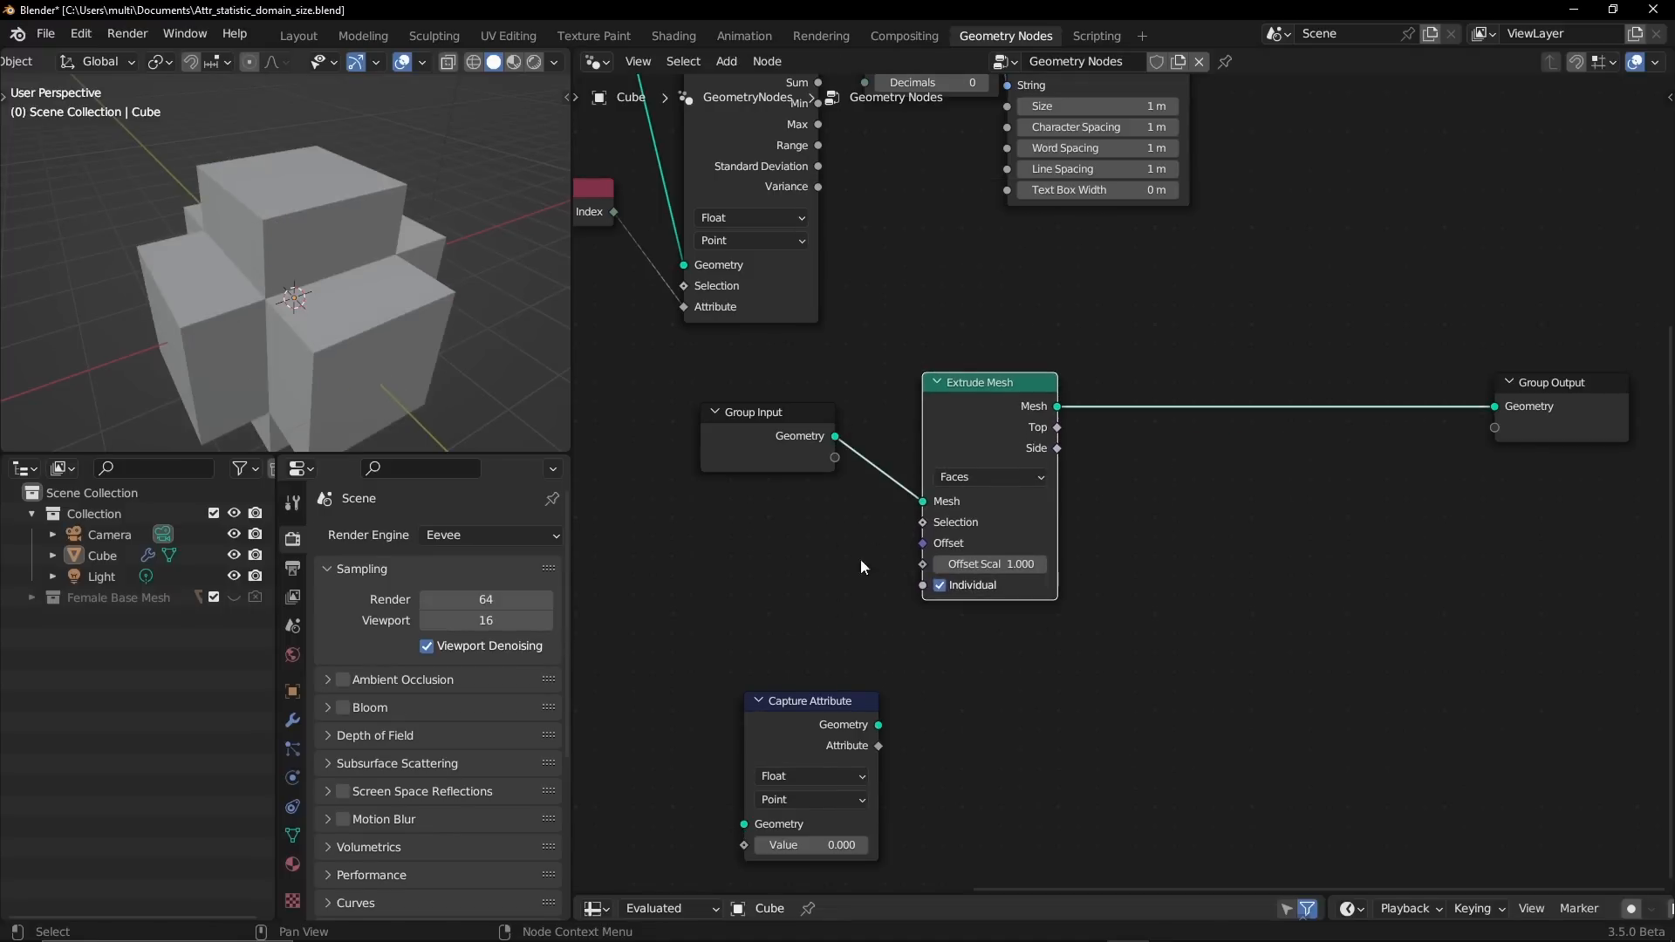
- Set the Extrude Mesh node's Offset Scale to 1.2
{"action": "mouse_move", "coordinate": [969, 567]}
{"action": "left_mouse_down"}
{"action": "mouse_move", "coordinate": [1025, 567]}
{"action": "mouse_move", "coordinate": [977, 567]}
{"action": "left_mouse_up"}
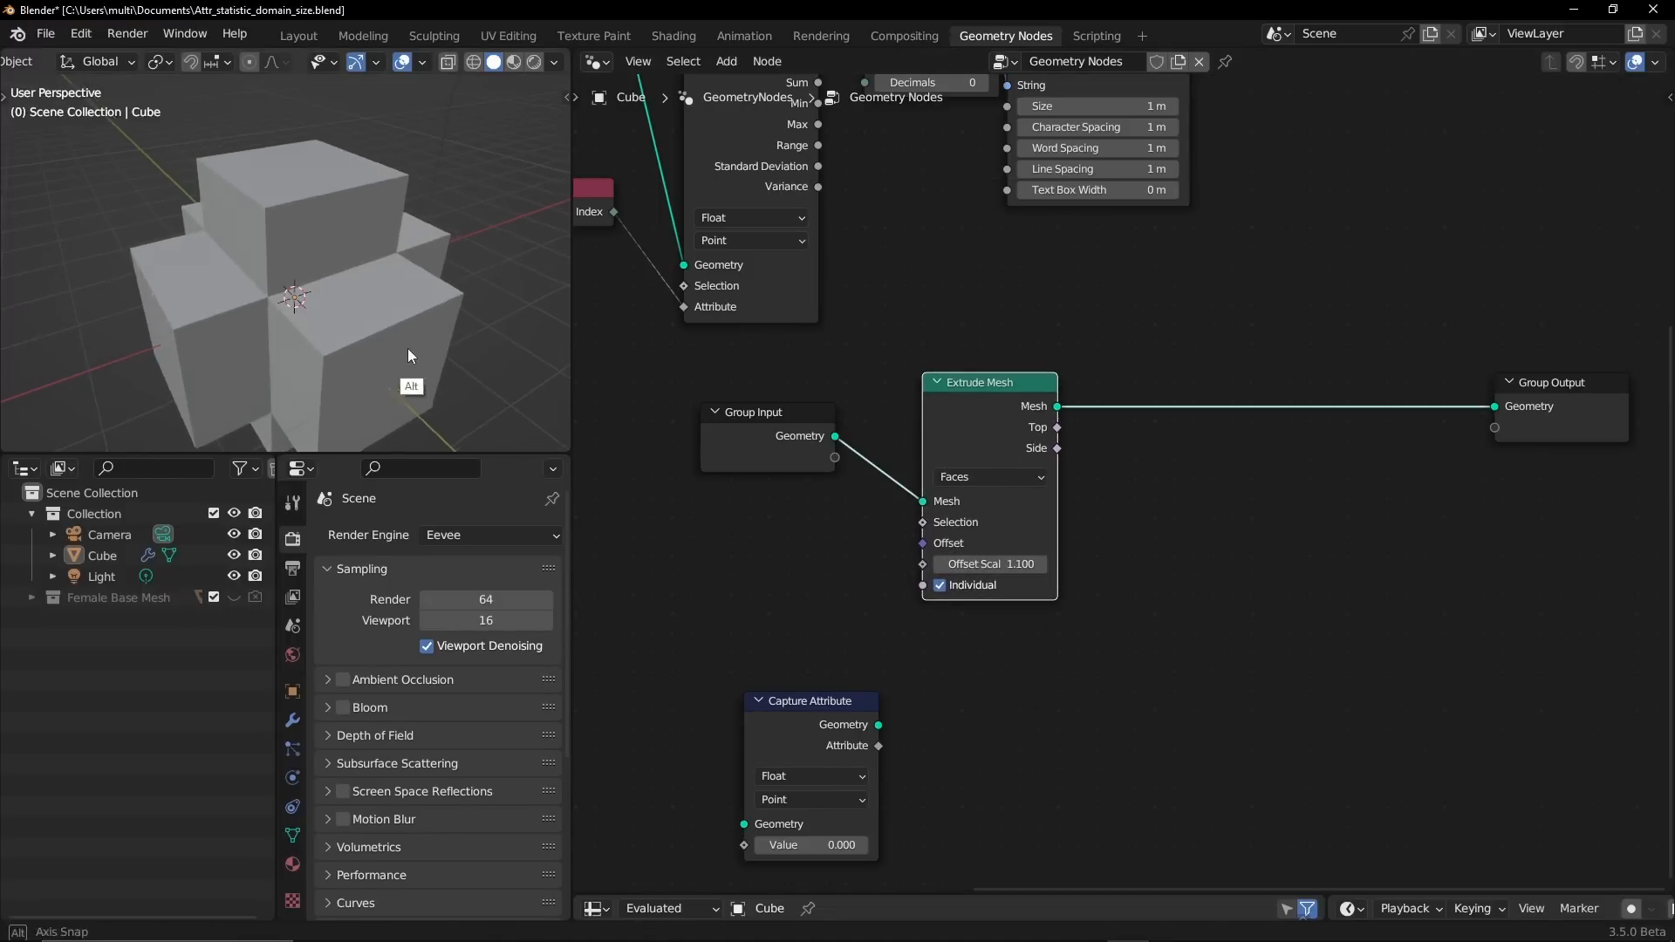
{"action": "middle_click_drag", "start_coordinate": [406, 348], "coordinate": [396, 321]}
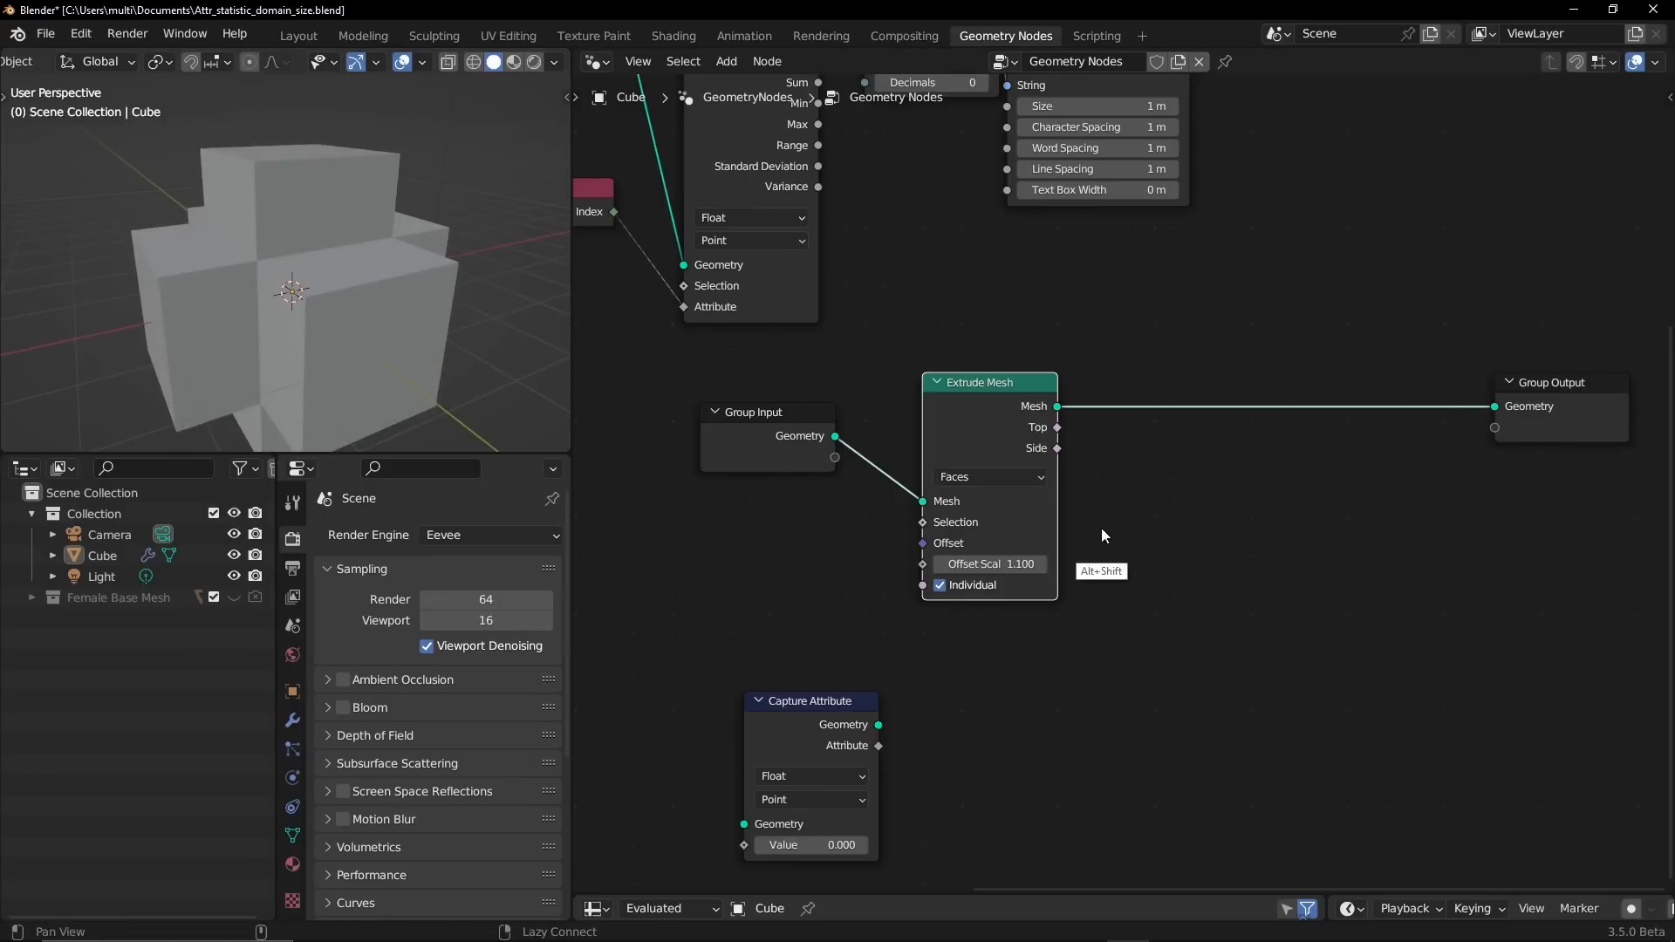
{"action": "middle_click_drag", "start_coordinate": [1102, 528], "coordinate": [1029, 530]}
{"action": "left_click_drag", "start_coordinate": [904, 566], "coordinate": [934, 566]}
- Duplicate the Extrude Mesh node and insert the copy between the original and Group Output
{"action": "key", "text": "shift+d"}
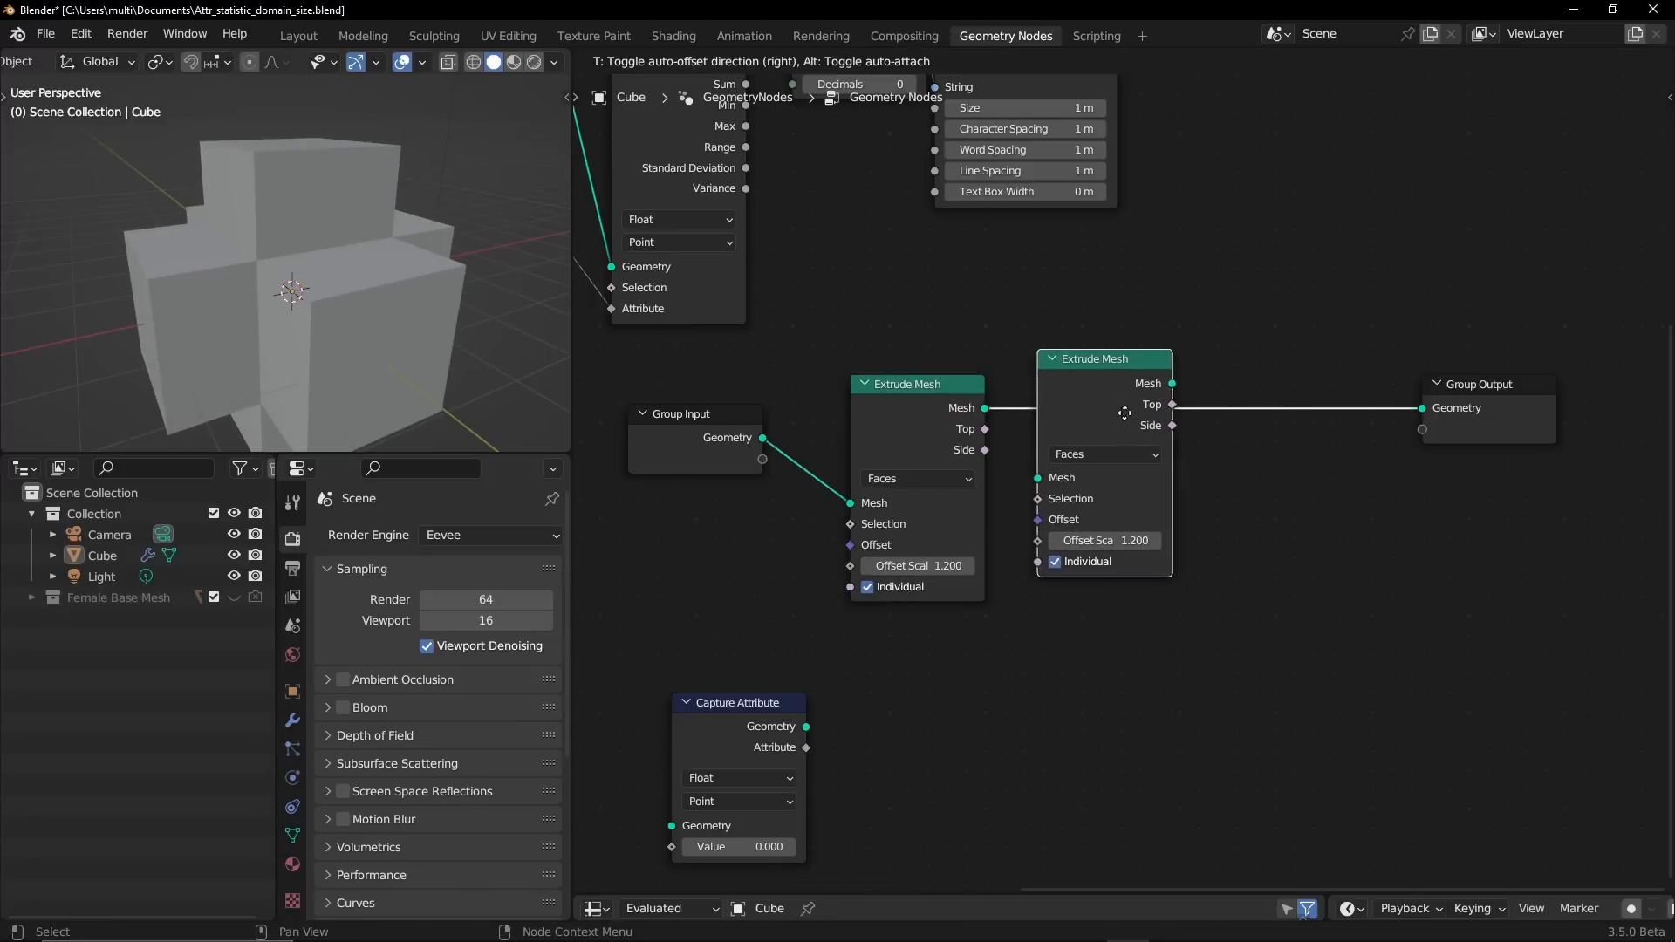
{"action": "left_click", "coordinate": [1145, 514]}
{"action": "scroll", "coordinate": [471, 258], "scroll_direction": "down", "scroll_amount": 3}
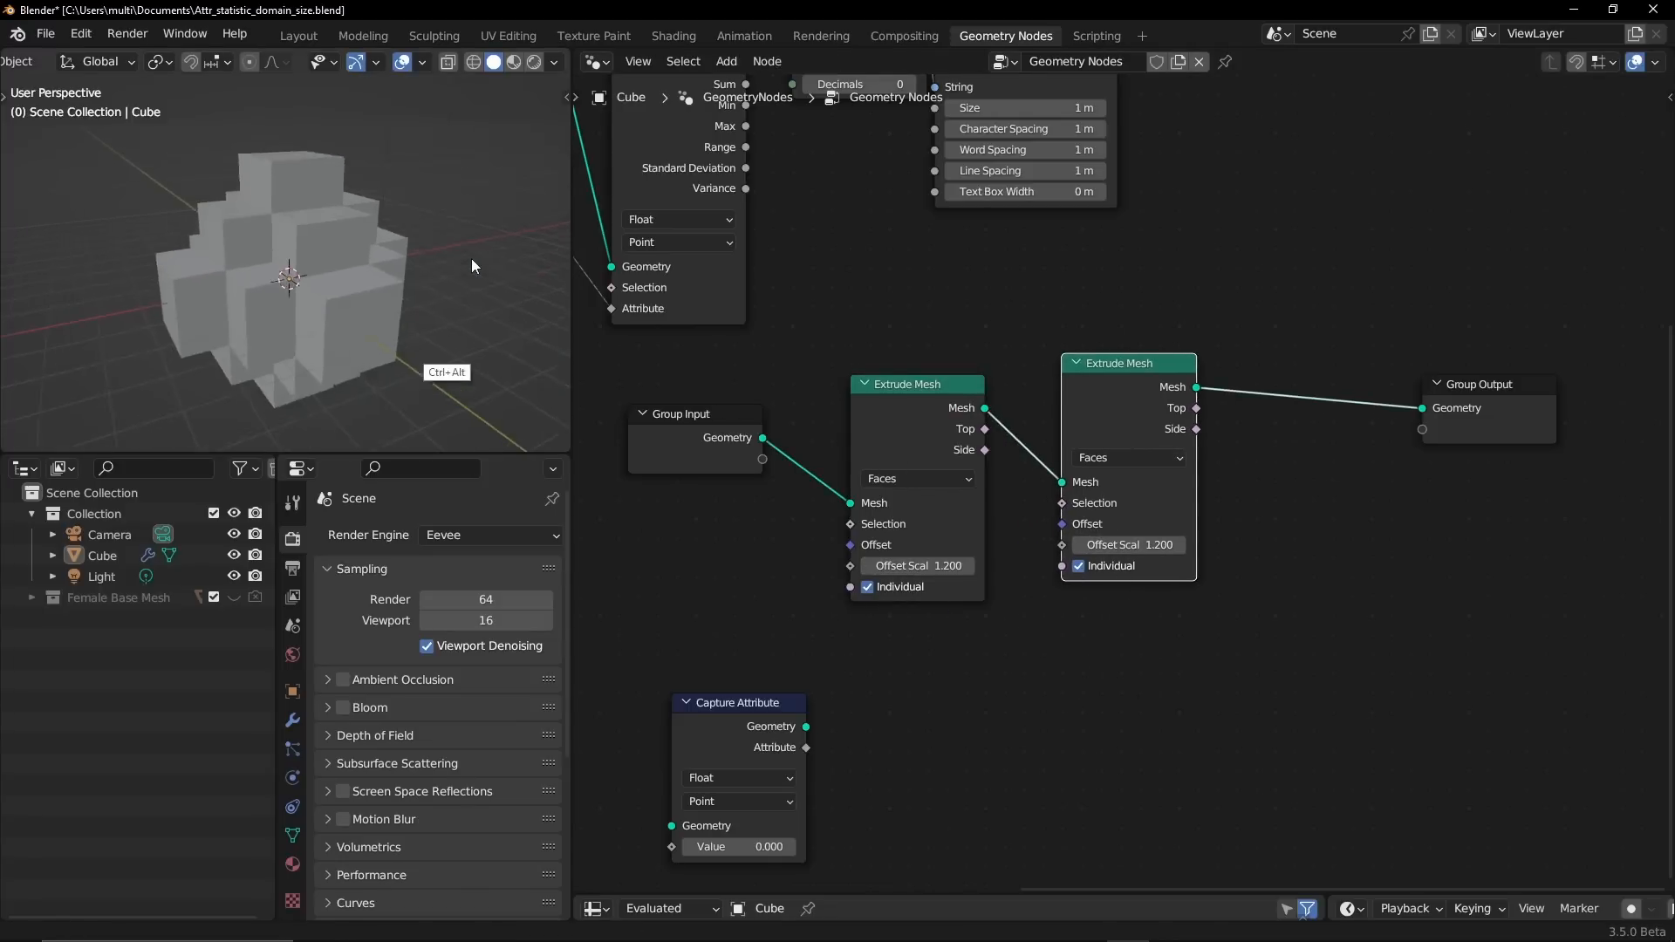
{"action": "middle_click_drag", "start_coordinate": [471, 259], "coordinate": [371, 307]}
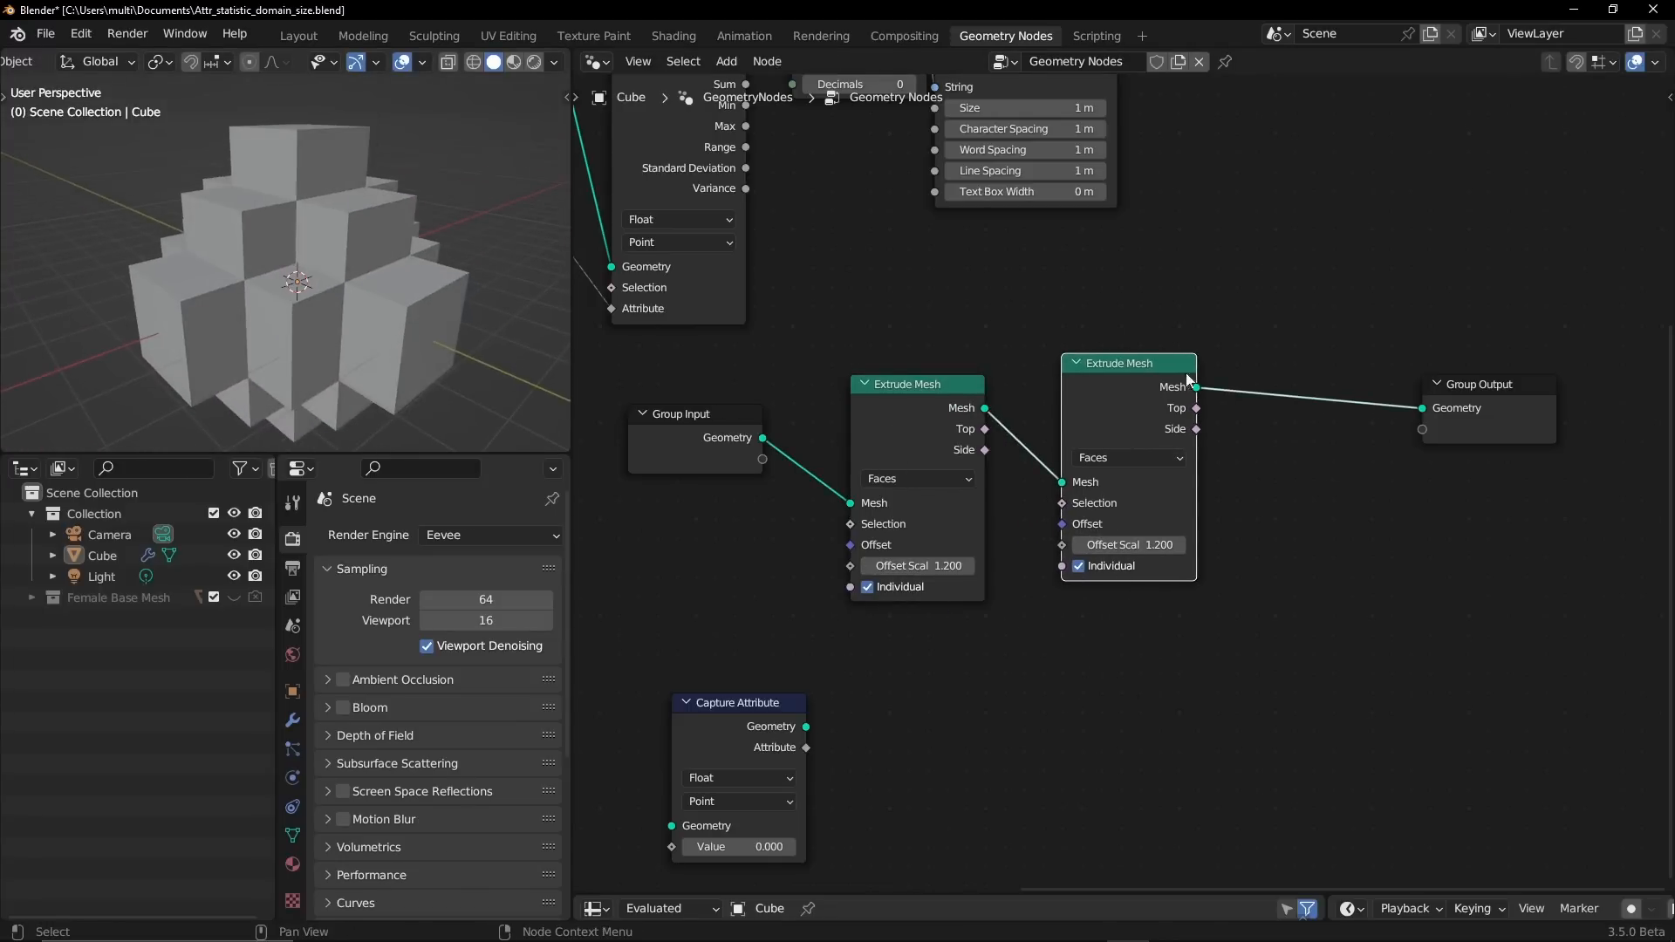
- Insert a third Extrude Mesh copy before Group Output and set its Offset Scale to -0.4
{"action": "key", "text": "shift+d"}
{"action": "left_click", "coordinate": [1262, 419]}
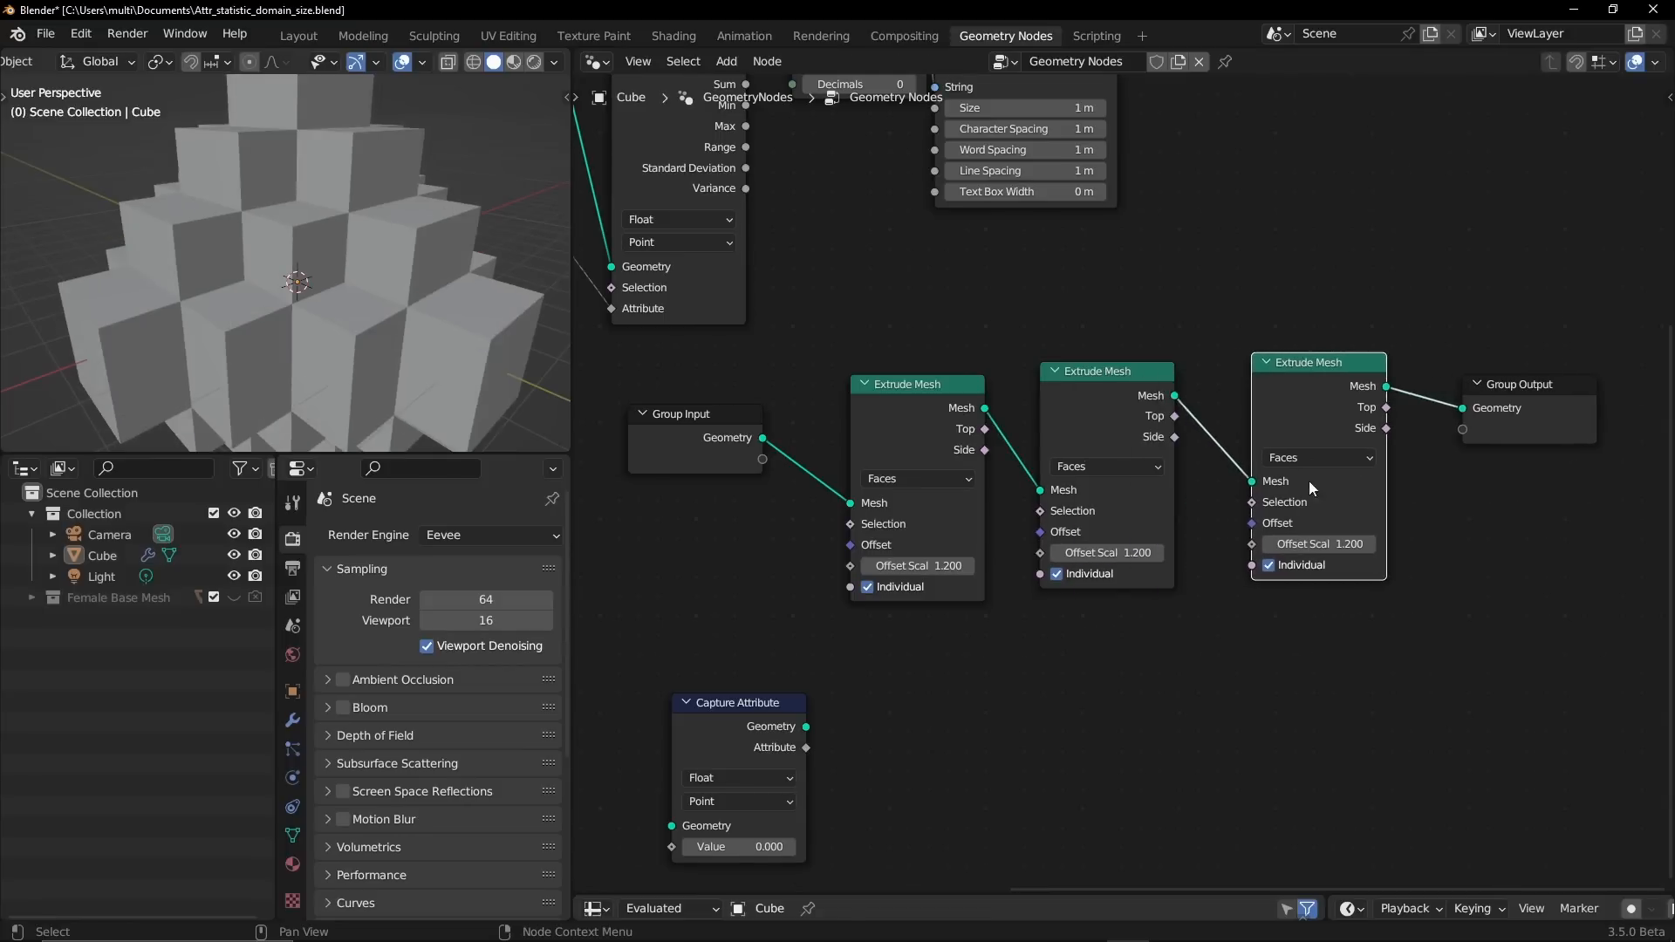
{"action": "left_click_drag", "start_coordinate": [1330, 543], "coordinate": [1330, 544]}
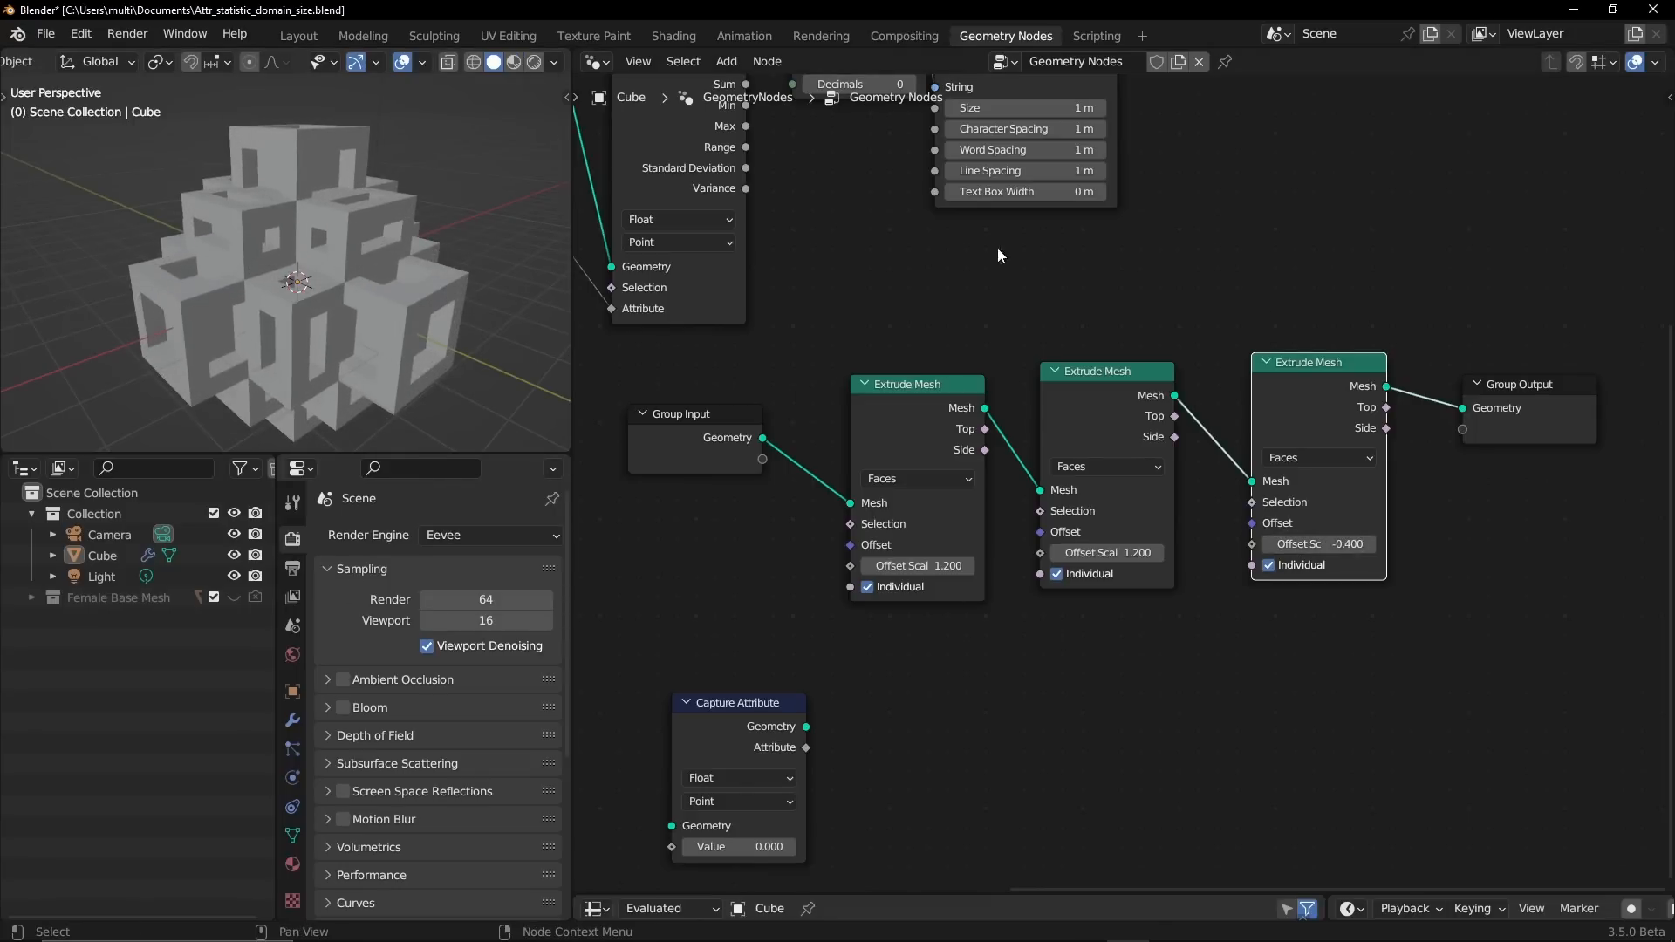
- Switch the viewport to Material Preview and enable Ambient Occlusion with Distance 0.77 m and Bent Normals and Bounces Approximation off
{"action": "left_click", "coordinate": [513, 66]}
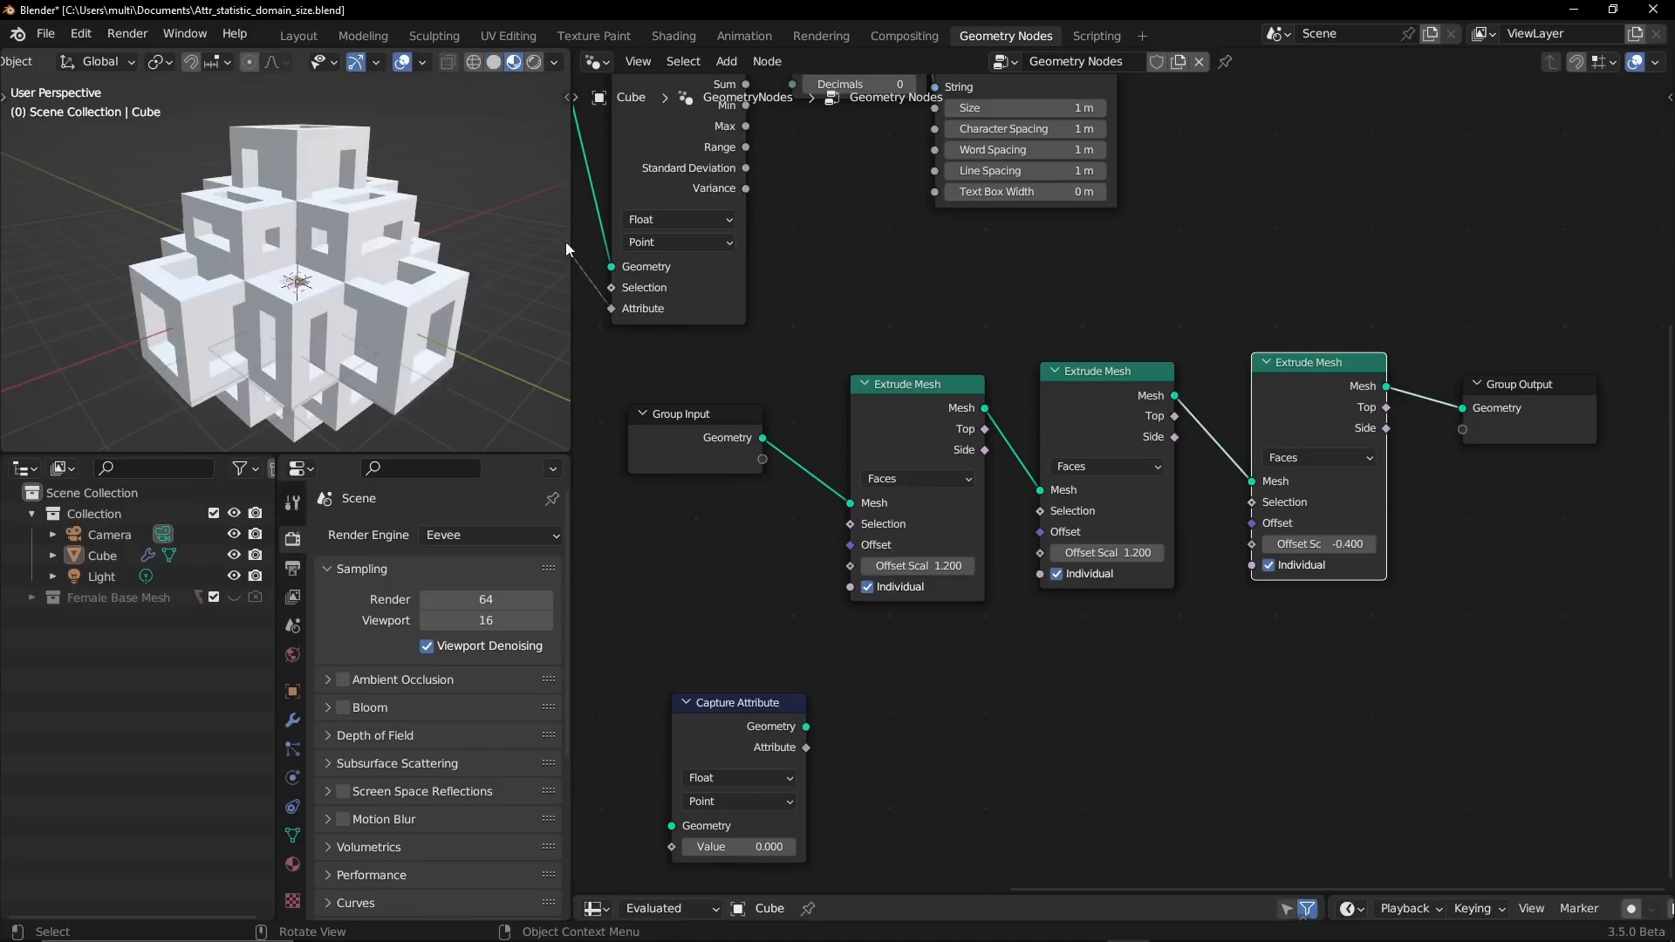
{"action": "left_click", "coordinate": [343, 680]}
{"action": "left_click", "coordinate": [327, 680]}
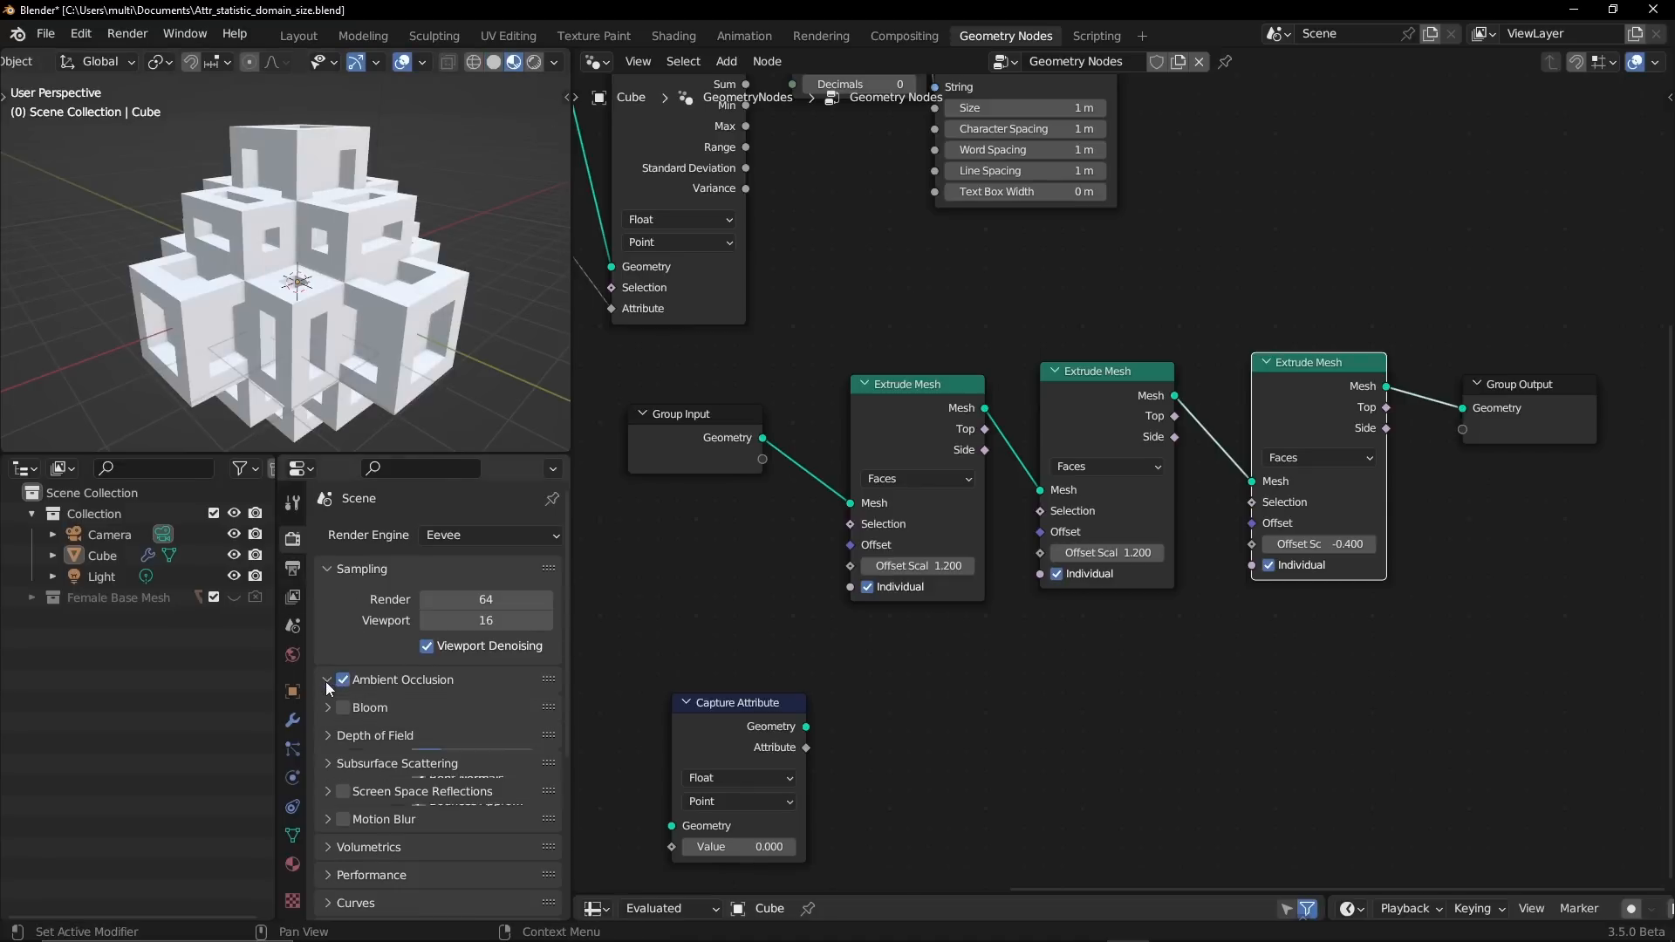
{"action": "left_click_drag", "start_coordinate": [419, 797], "coordinate": [420, 779]}
{"action": "left_click_drag", "start_coordinate": [469, 711], "coordinate": [530, 710]}
- Move Group Output farther away from the third Extrude Mesh node to make room
{"action": "middle_click_drag", "start_coordinate": [339, 281], "coordinate": [423, 368]}
{"action": "middle_click_drag", "start_coordinate": [1554, 554], "coordinate": [1159, 528]}
{"action": "left_click_drag", "start_coordinate": [1166, 381], "coordinate": [1479, 373]}
- Insert a fourth Extrude Mesh copy before Group Output with Individual disabled and Offset Scale set to 2.1
{"action": "left_click", "coordinate": [929, 355]}
{"action": "key", "text": "shift+d"}
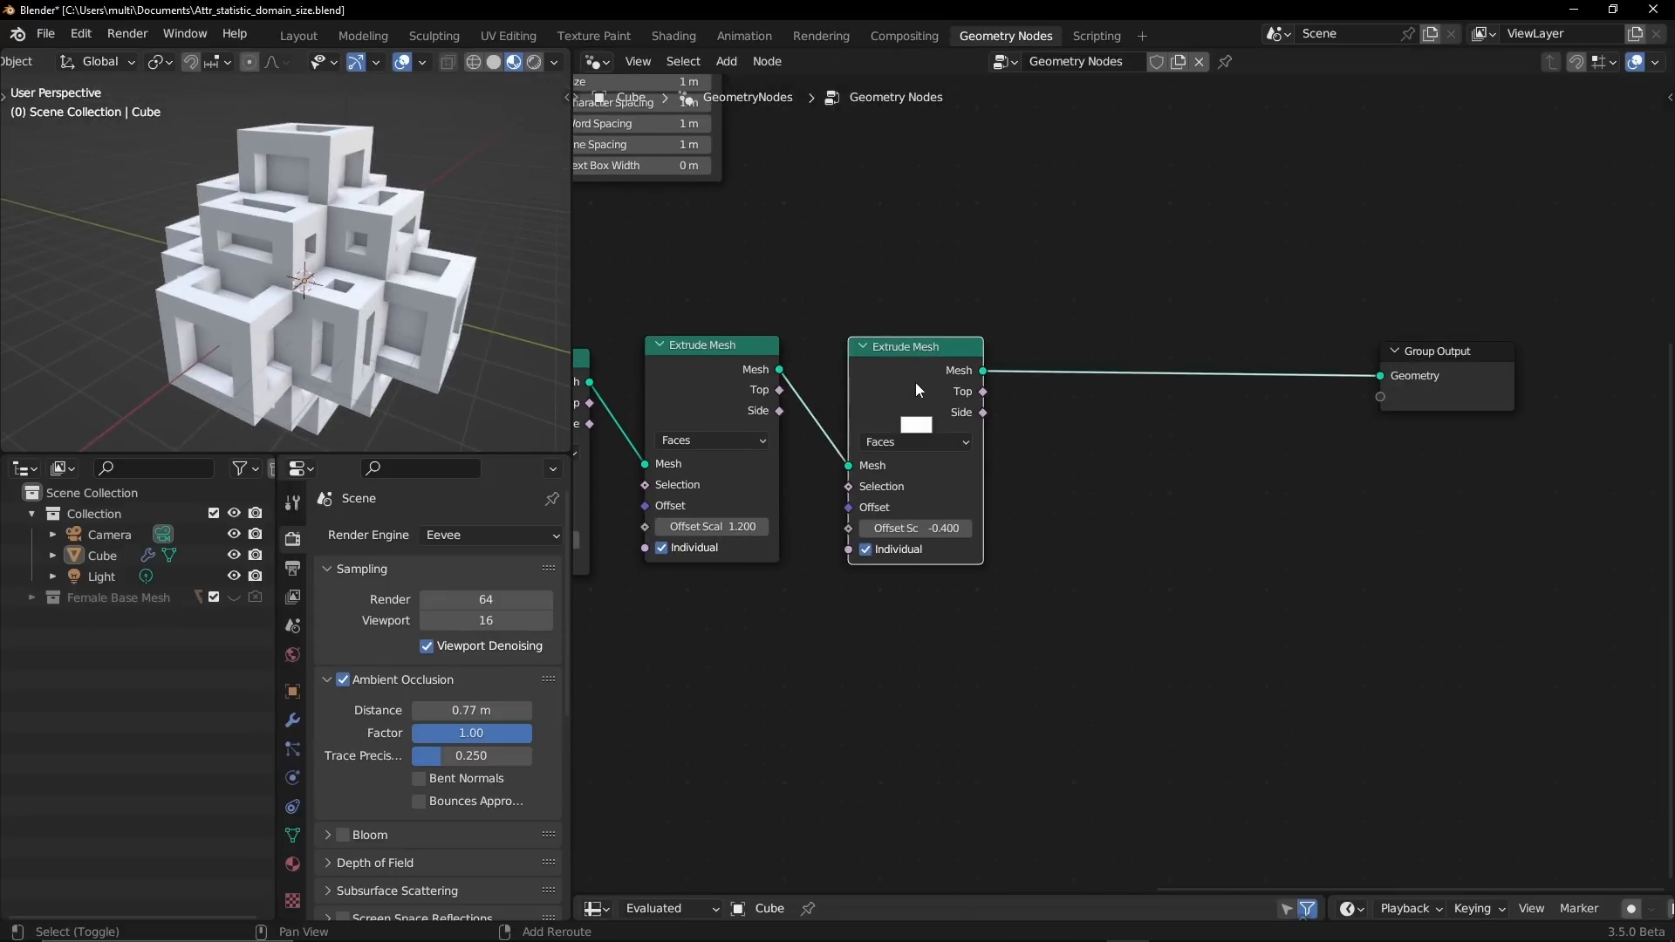
{"action": "left_click", "coordinate": [1108, 391]}
{"action": "left_click", "coordinate": [1077, 549]}
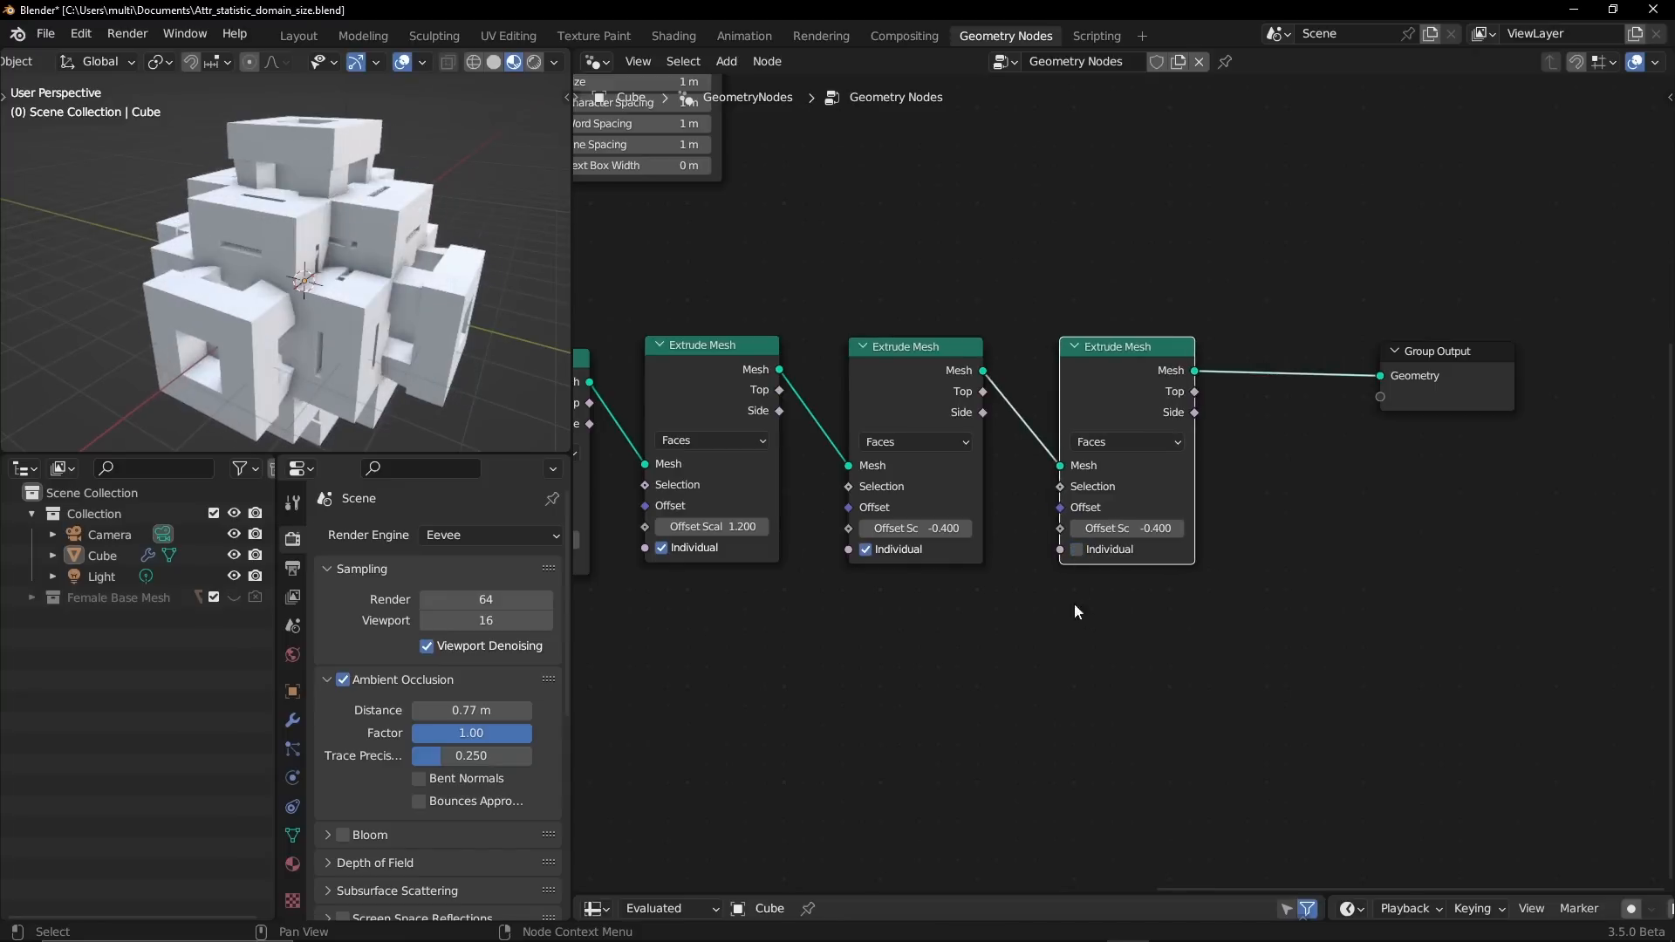
{"action": "left_click_drag", "start_coordinate": [1106, 530], "coordinate": [1144, 544]}
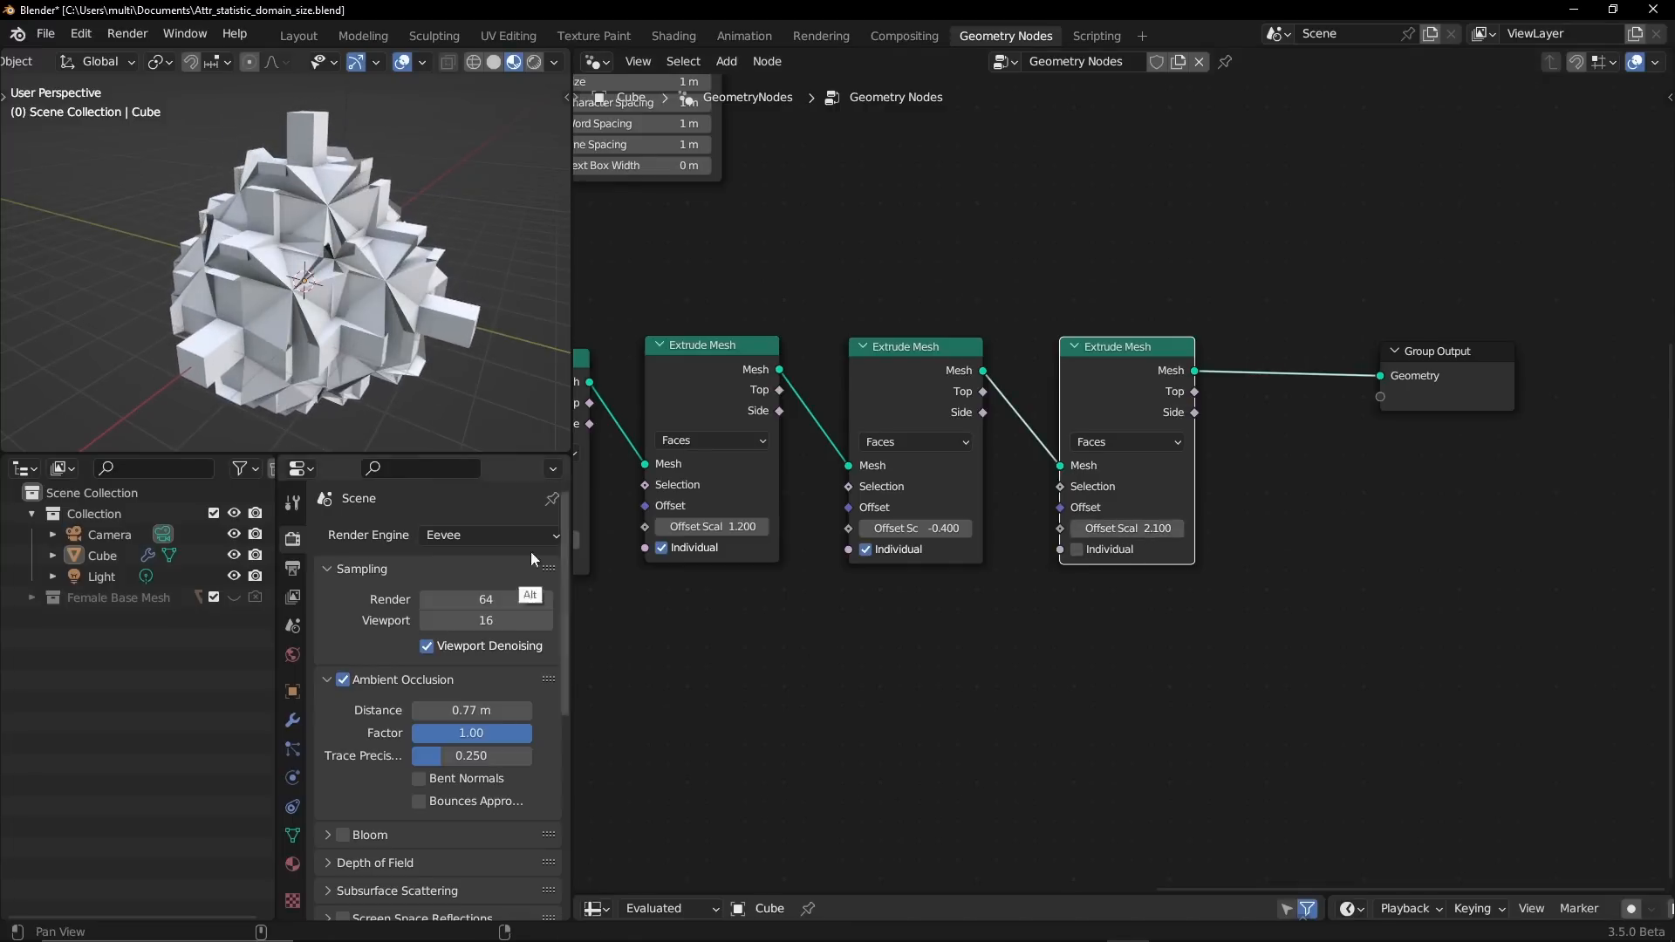
- Move Group Input farther from the first Extrude Mesh node and preview its geometry with a Viewer node
{"action": "middle_click_drag", "start_coordinate": [262, 302], "coordinate": [355, 285], "text": "alt"}
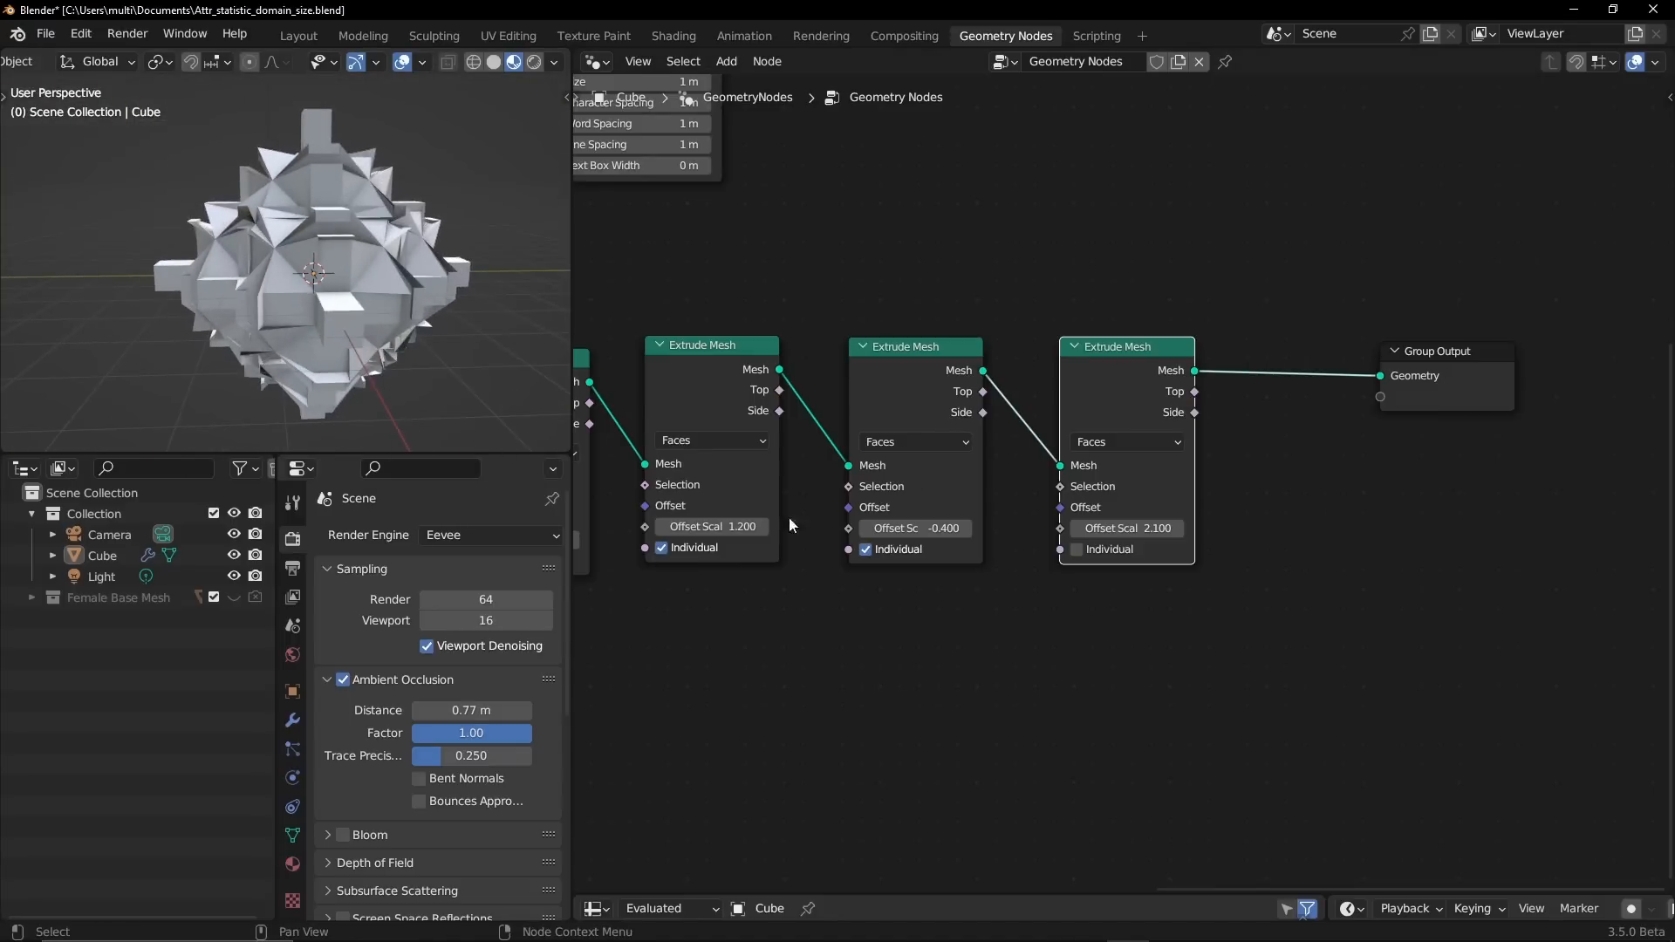
{"action": "scroll", "coordinate": [877, 537], "scroll_direction": "down", "scroll_amount": 3}
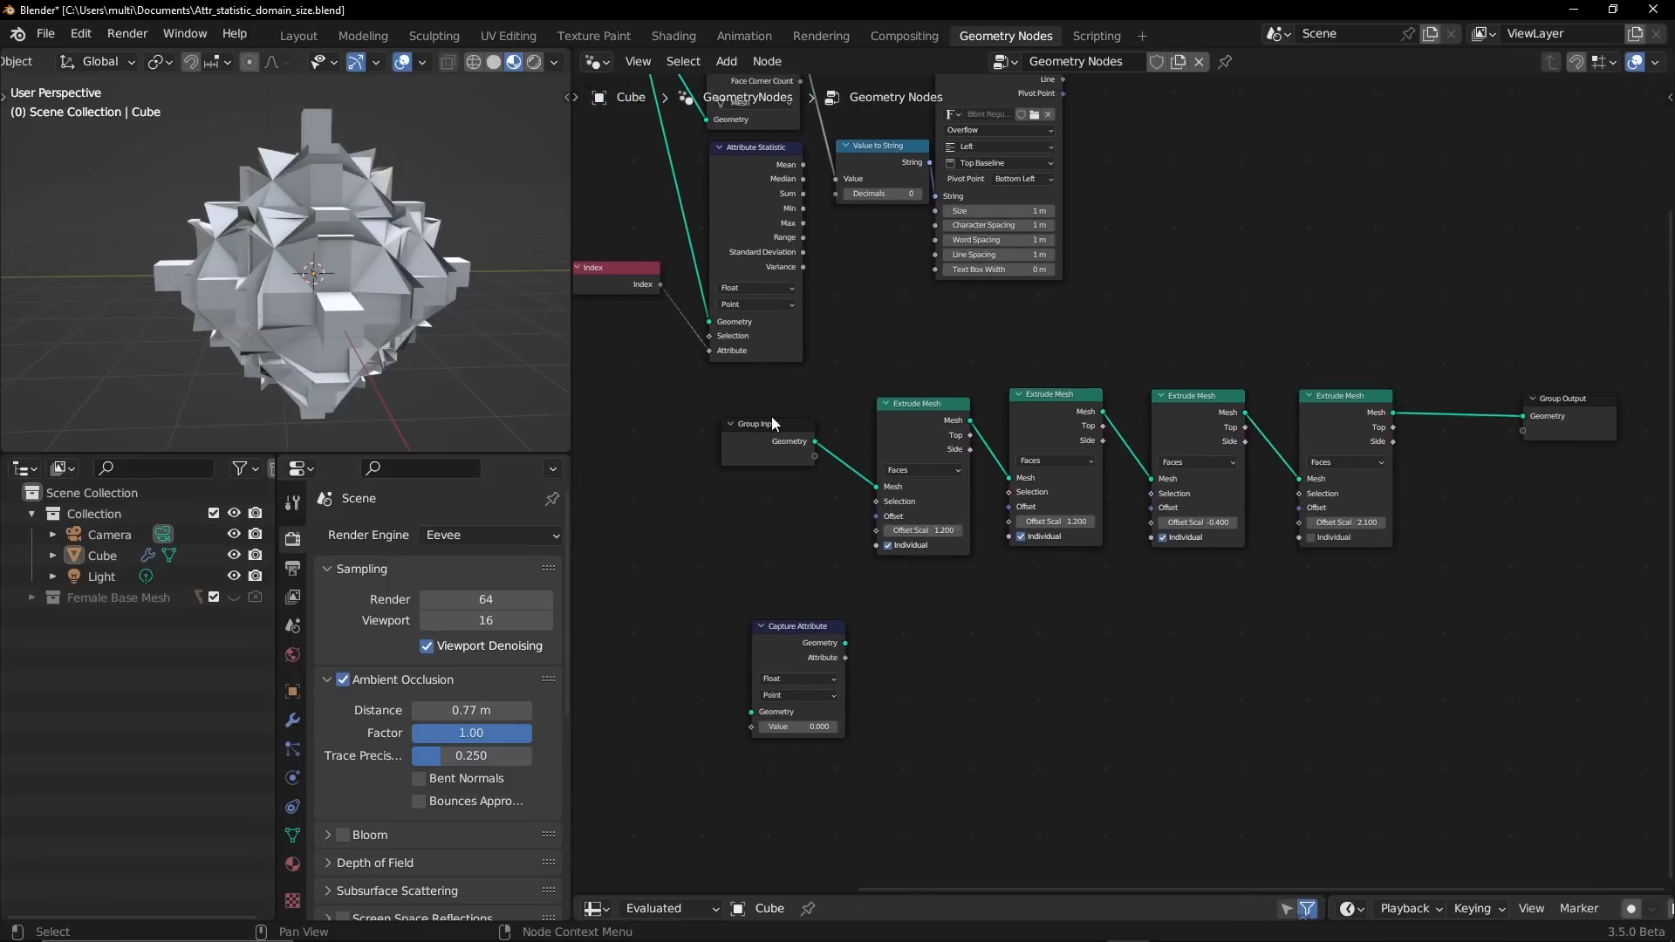
{"action": "left_click_drag", "start_coordinate": [769, 436], "coordinate": [679, 507]}
{"action": "left_click", "coordinate": [680, 509], "text": "ctrl+shift"}
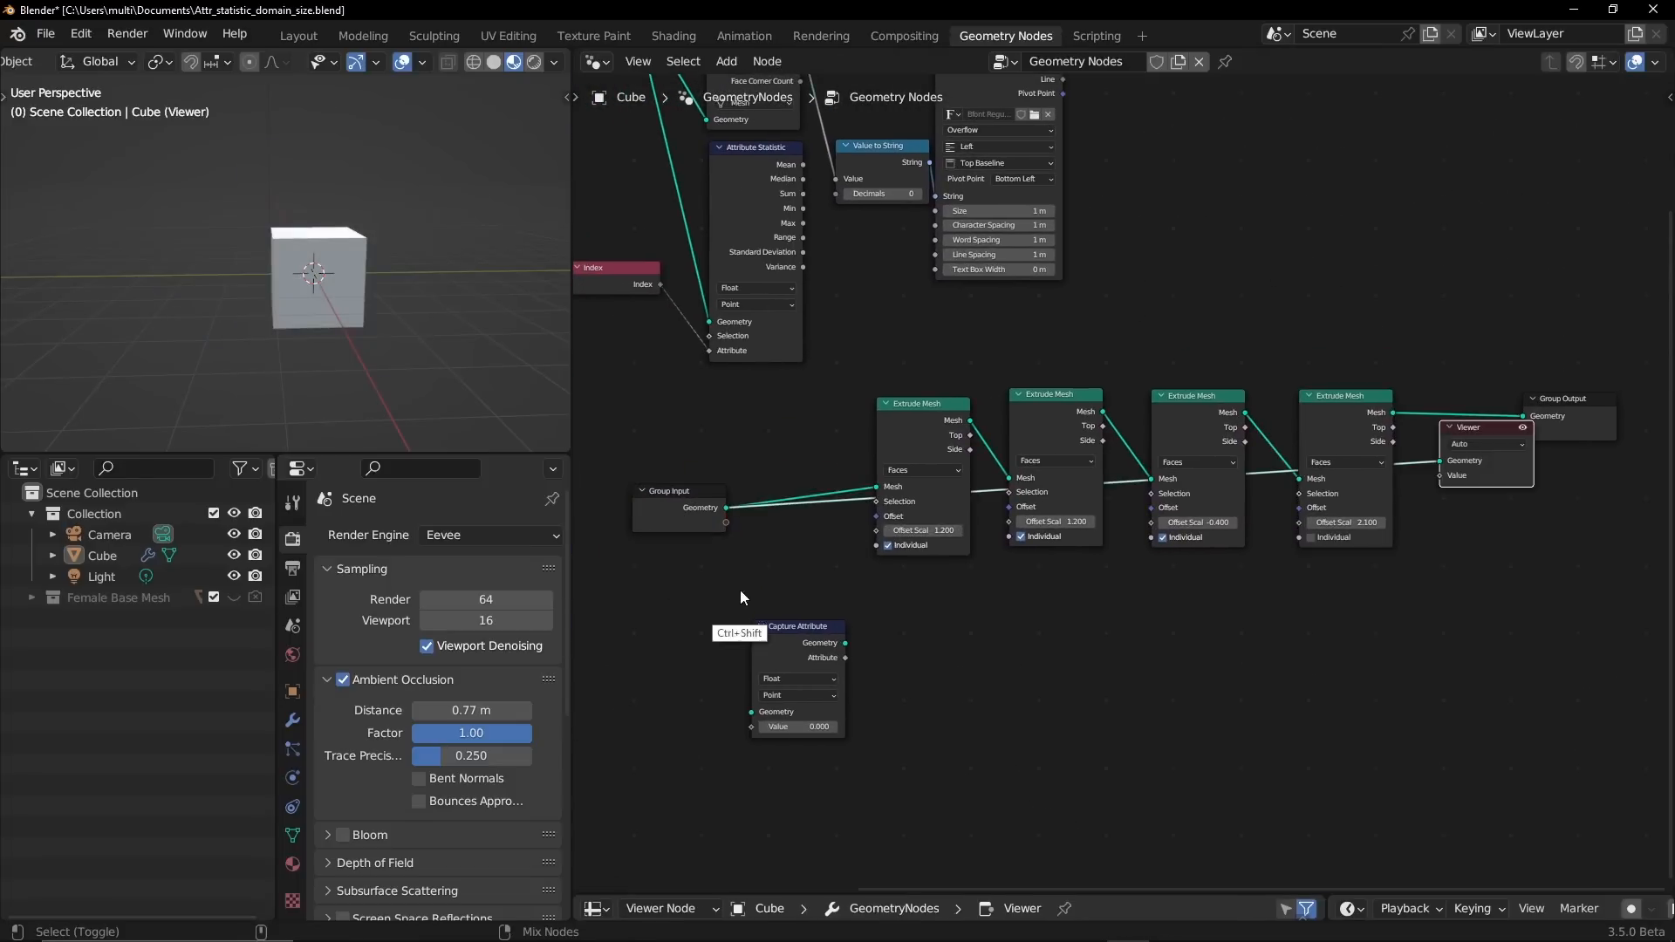
- Move the Viewer above the Extrude Mesh chain and Group Output clear of it, and inspect the original cube
{"action": "key", "text": "g"}
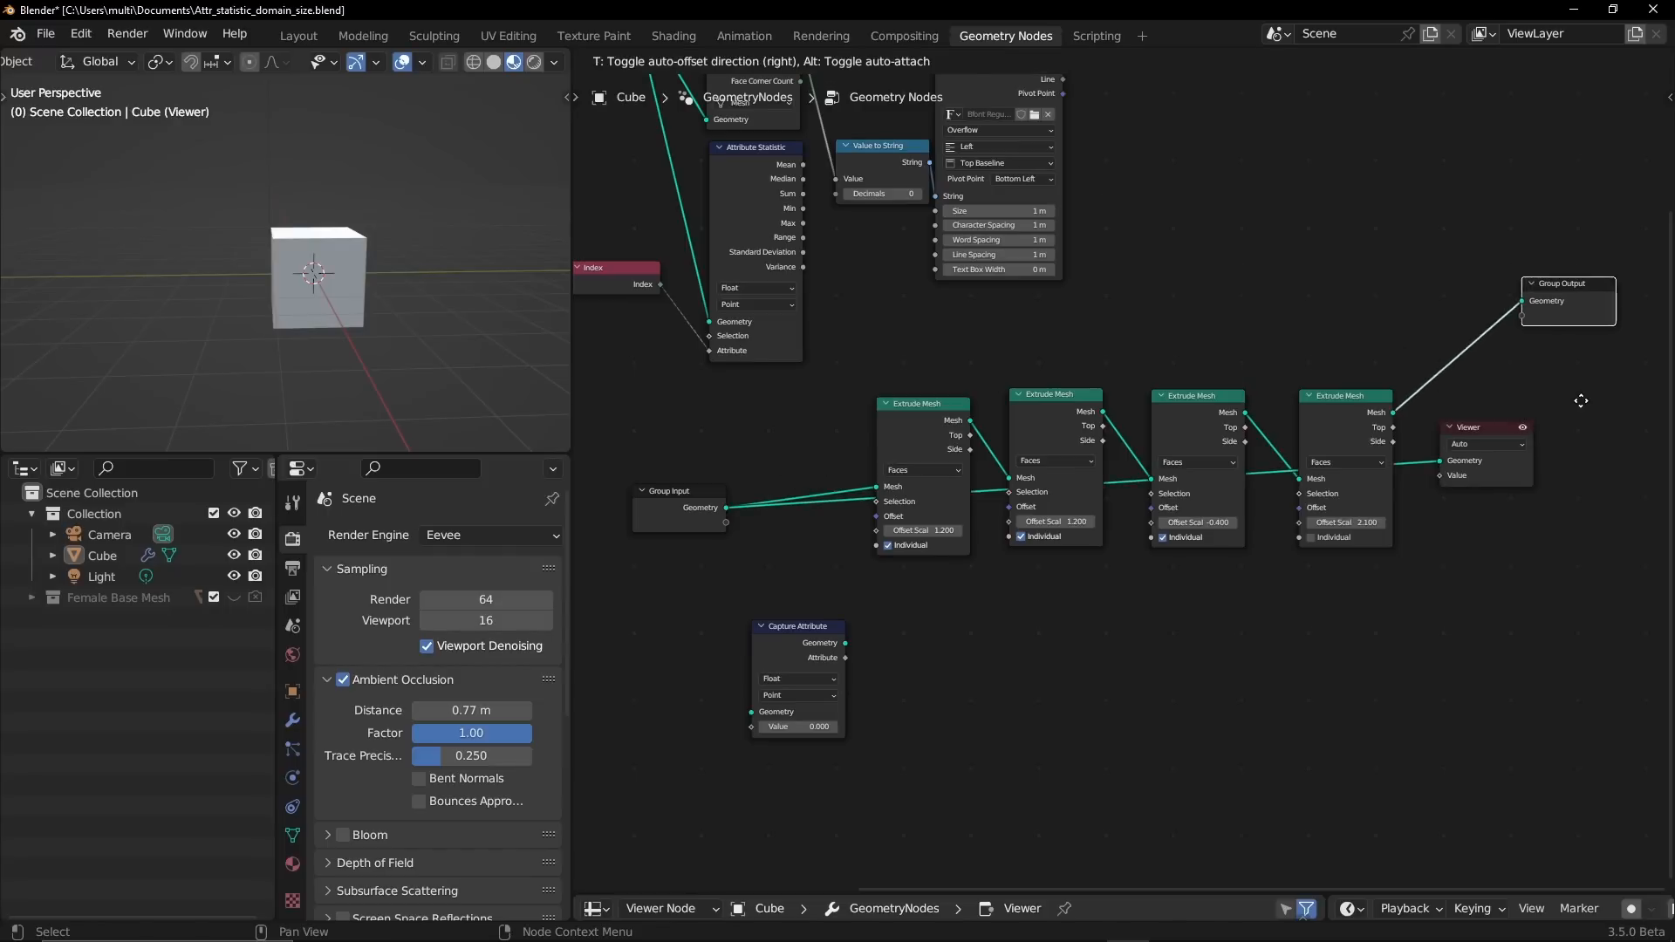
{"action": "left_click_drag", "start_coordinate": [1485, 433], "coordinate": [1314, 197]}
{"action": "left_click_drag", "start_coordinate": [1578, 288], "coordinate": [1553, 457]}
{"action": "mouse_move", "coordinate": [380, 304]}
{"action": "left_mouse_down", "text": "alt"}
{"action": "mouse_move", "coordinate": [476, 366]}
{"action": "mouse_move", "coordinate": [372, 301]}
{"action": "left_mouse_up", "text": "alt"}
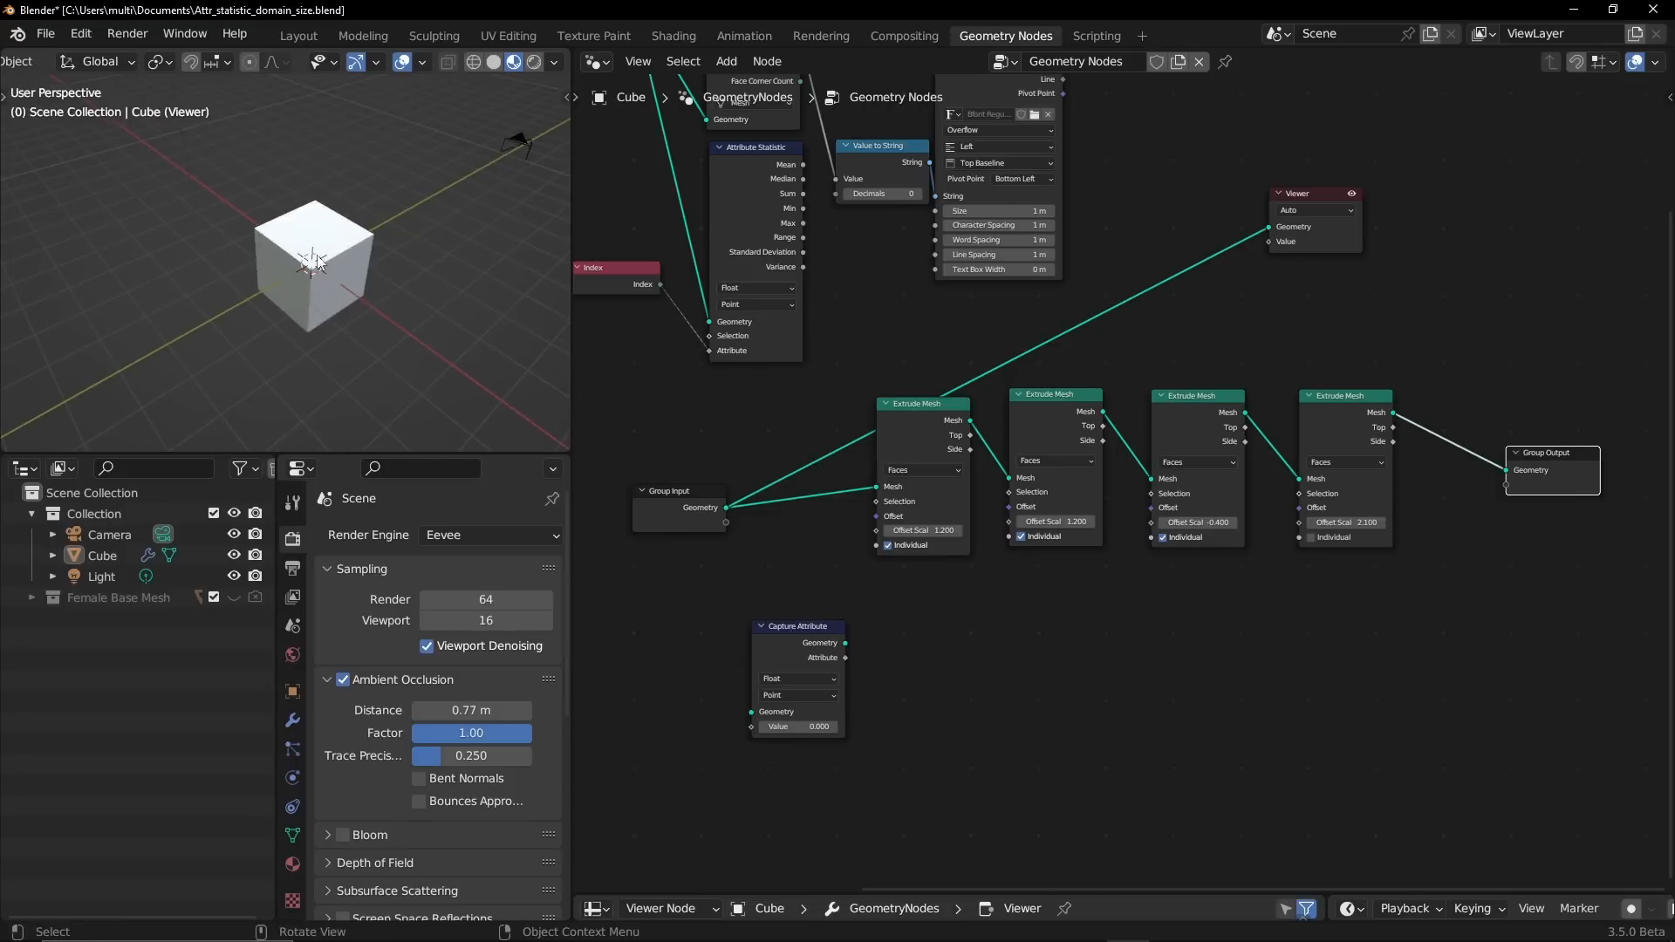
{"action": "middle_click_drag", "start_coordinate": [290, 310], "coordinate": [289, 283]}
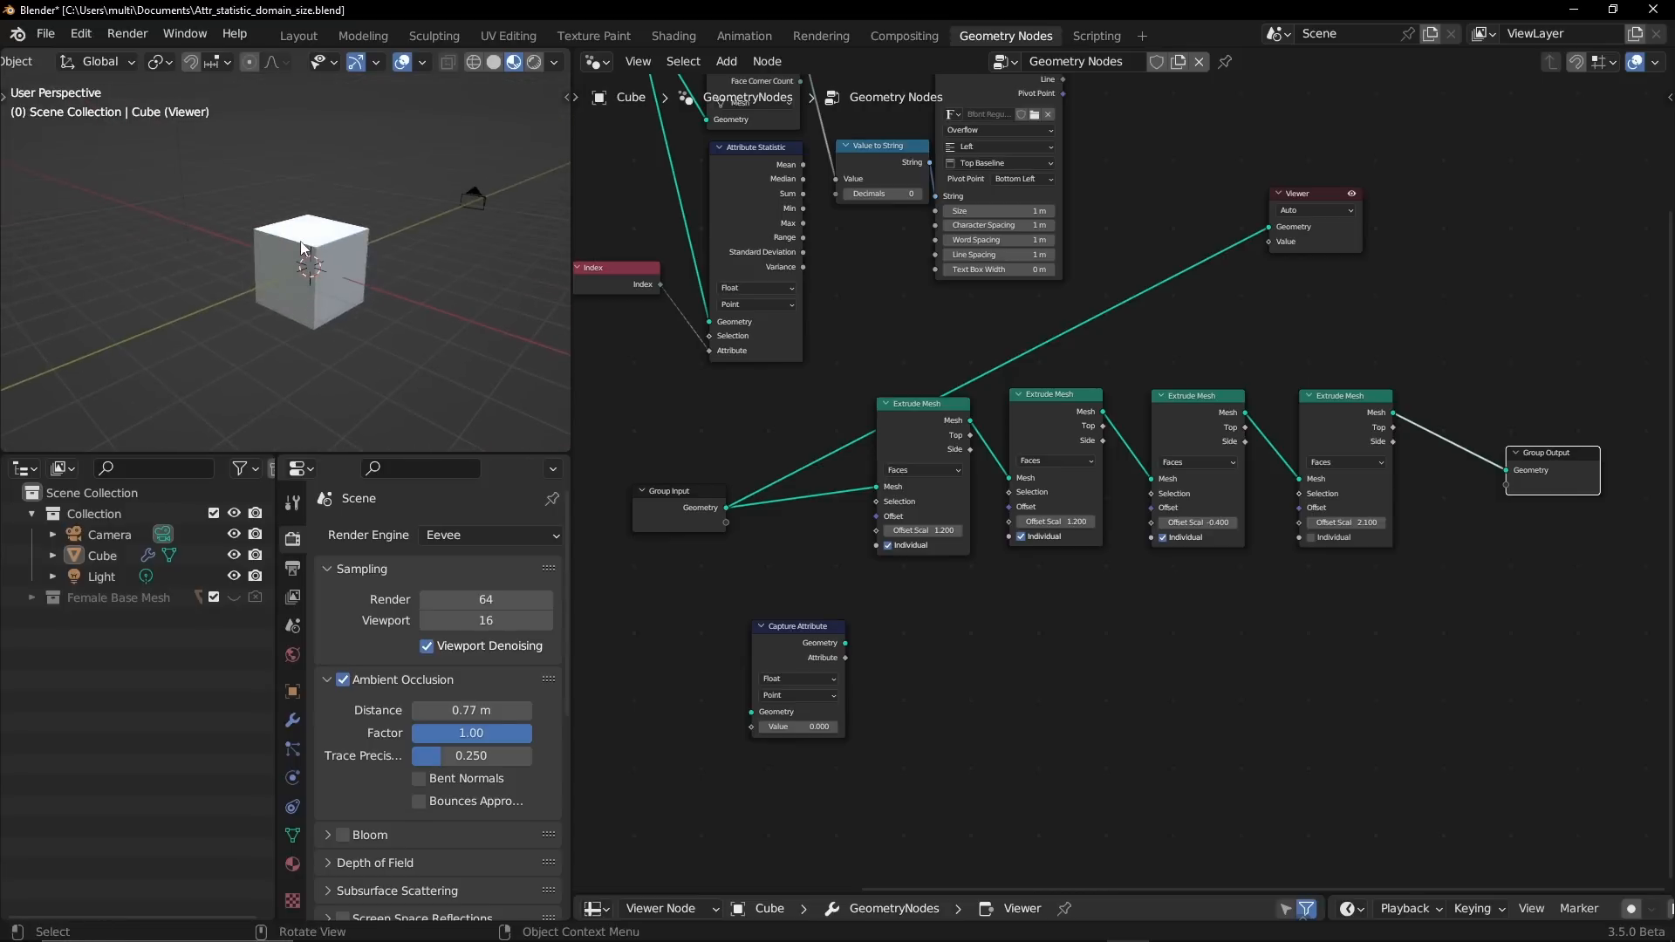
{"action": "left_click_drag", "start_coordinate": [328, 253], "coordinate": [280, 284], "text": "alt"}
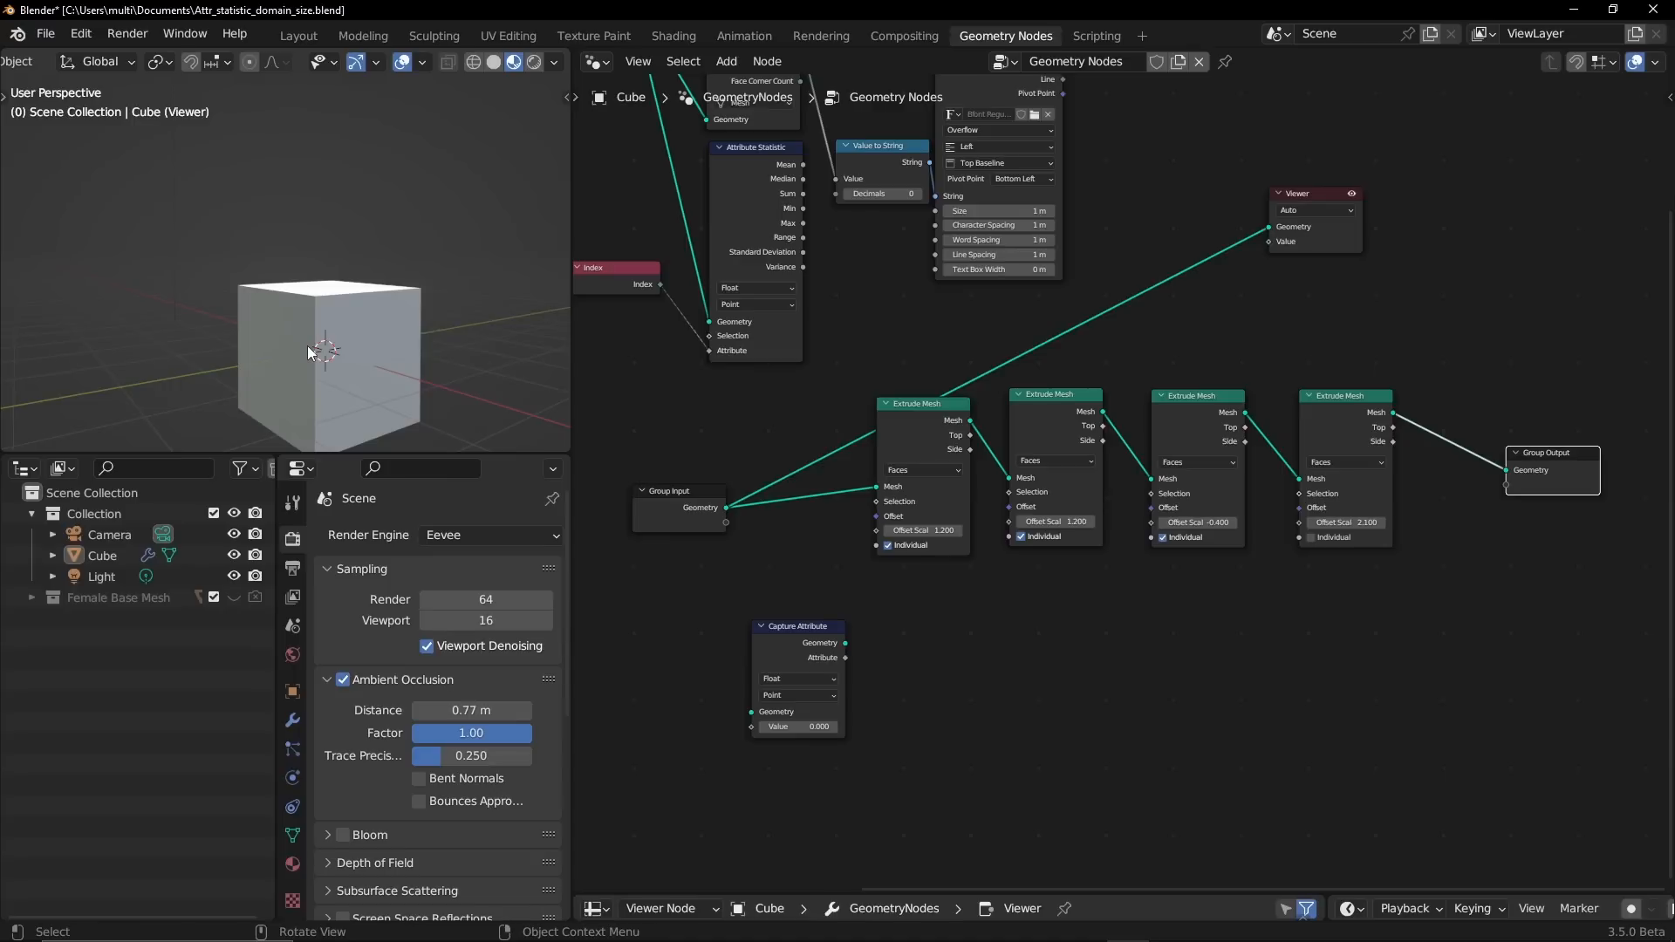
- Preview the fourth Extrude Mesh node's output in the Viewer and examine the extruded shape from several angles
{"action": "left_click", "coordinate": [1348, 423], "text": "ctrl+shift"}
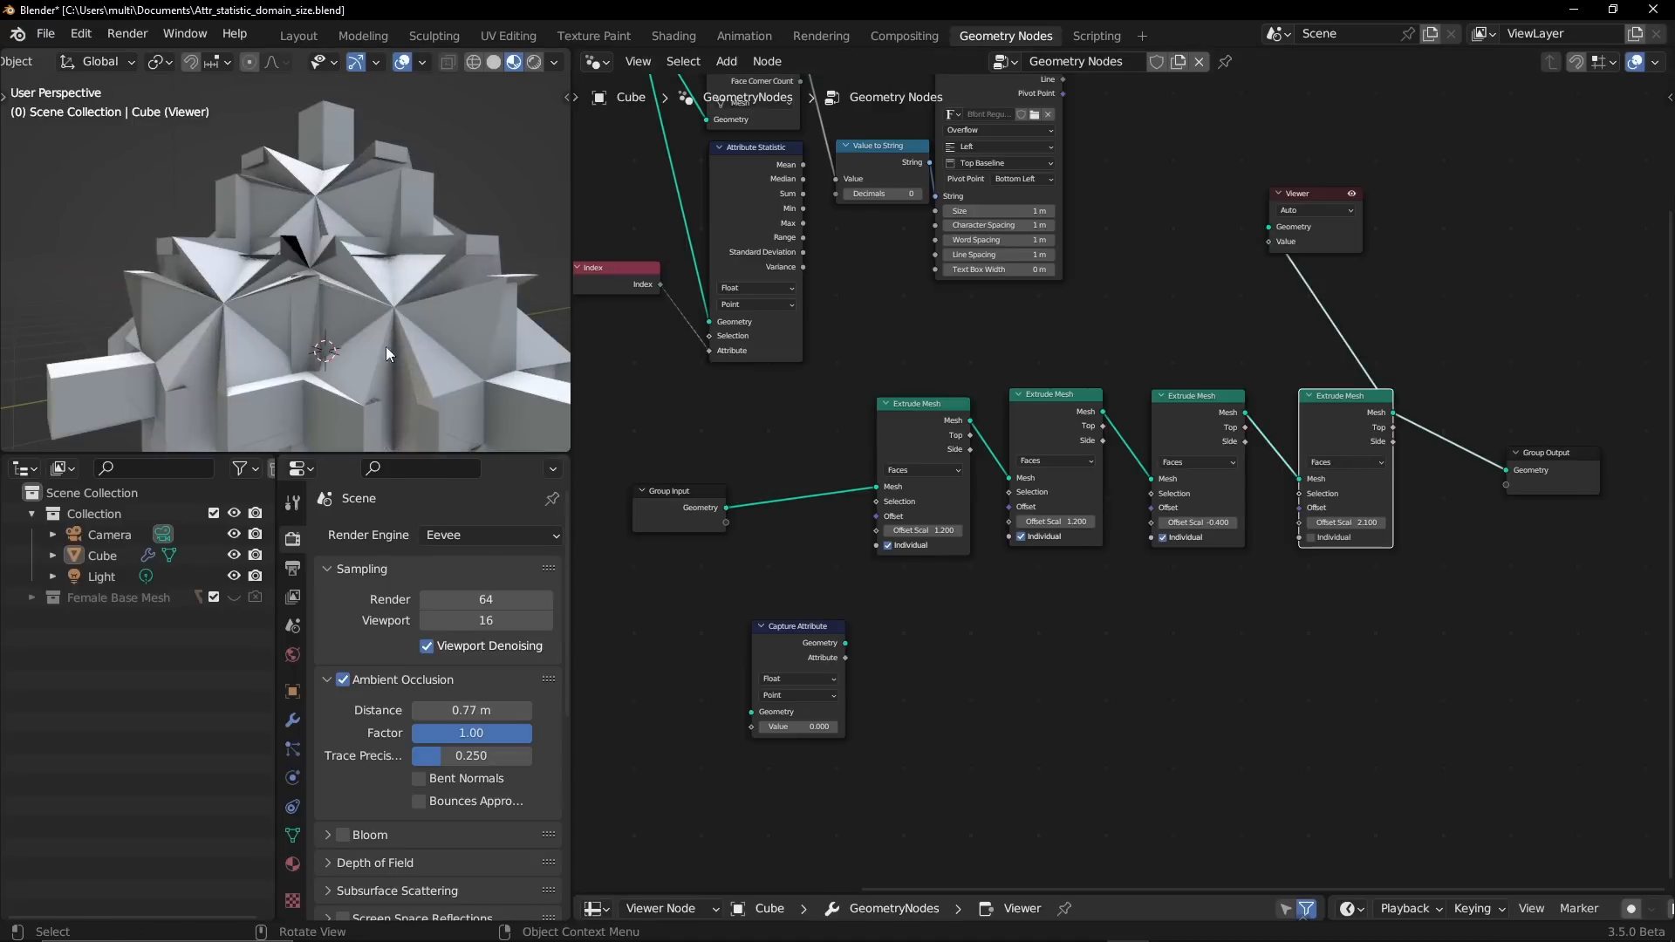
{"action": "left_click_drag", "start_coordinate": [417, 237], "coordinate": [391, 342], "text": "ctrl+alt"}
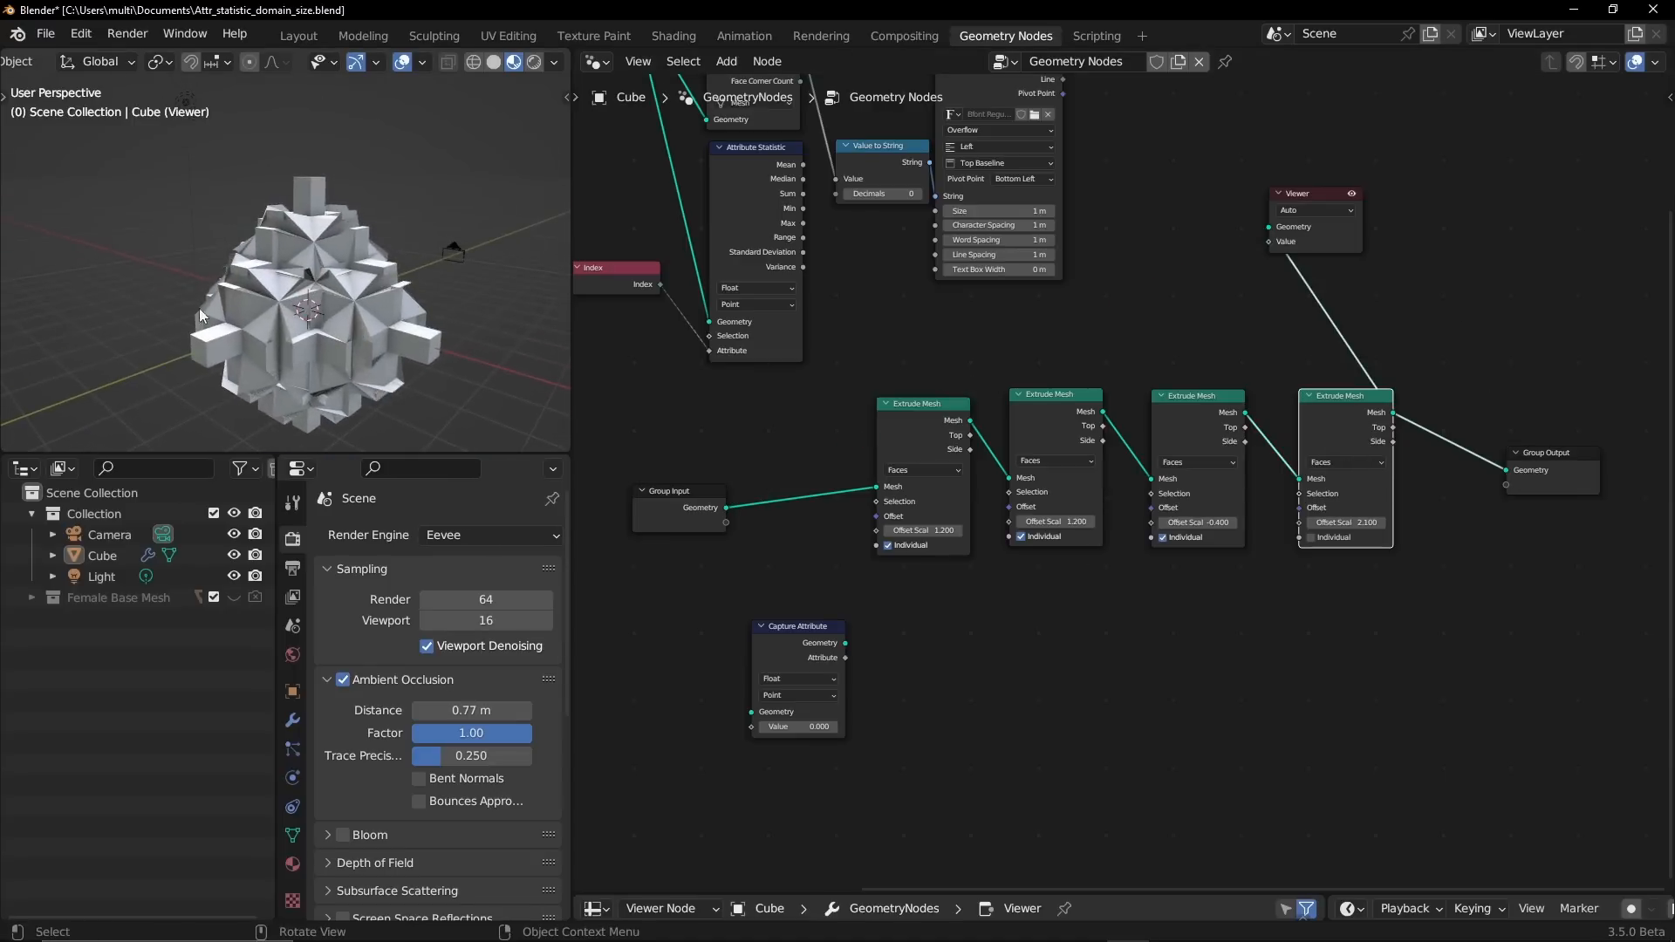
{"action": "middle_click_drag", "start_coordinate": [283, 307], "coordinate": [227, 290]}
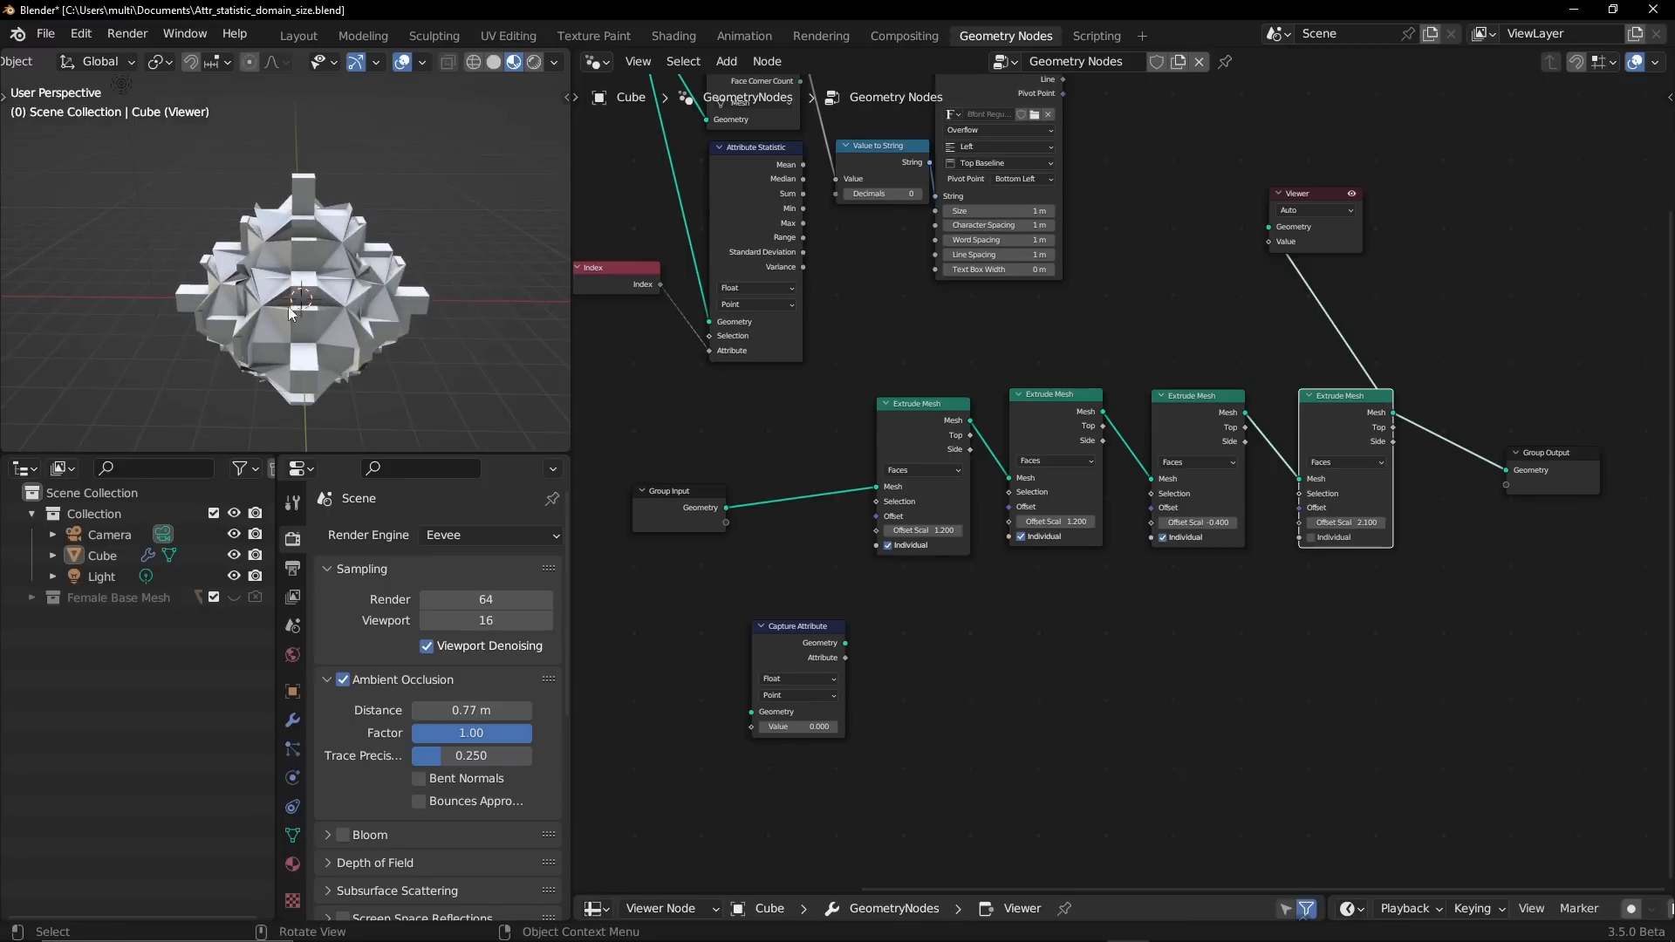
{"action": "middle_click_drag", "start_coordinate": [349, 308], "coordinate": [301, 160]}
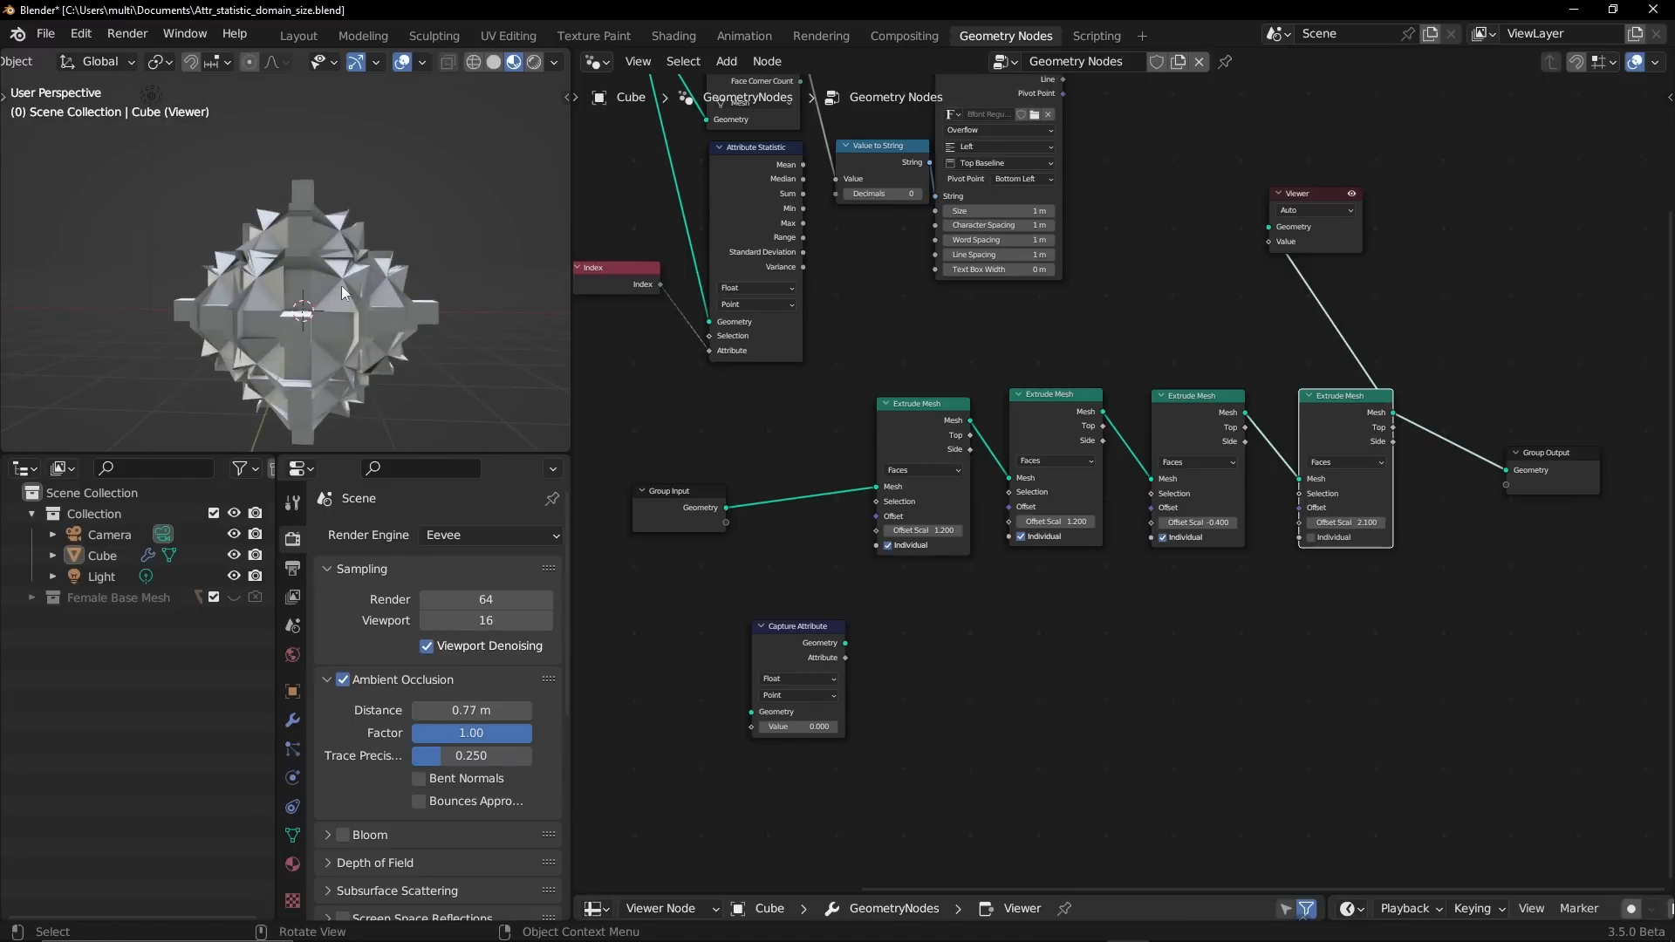
{"action": "mouse_move", "coordinate": [346, 293]}
{"action": "left_mouse_down", "text": "ctrl+alt"}
{"action": "mouse_move", "coordinate": [389, 228]}
{"action": "mouse_move", "coordinate": [409, 255]}
{"action": "mouse_move", "coordinate": [367, 270]}
{"action": "left_mouse_up", "text": "ctrl+alt"}
{"action": "middle_click_drag", "start_coordinate": [367, 271], "coordinate": [381, 326], "text": "alt"}
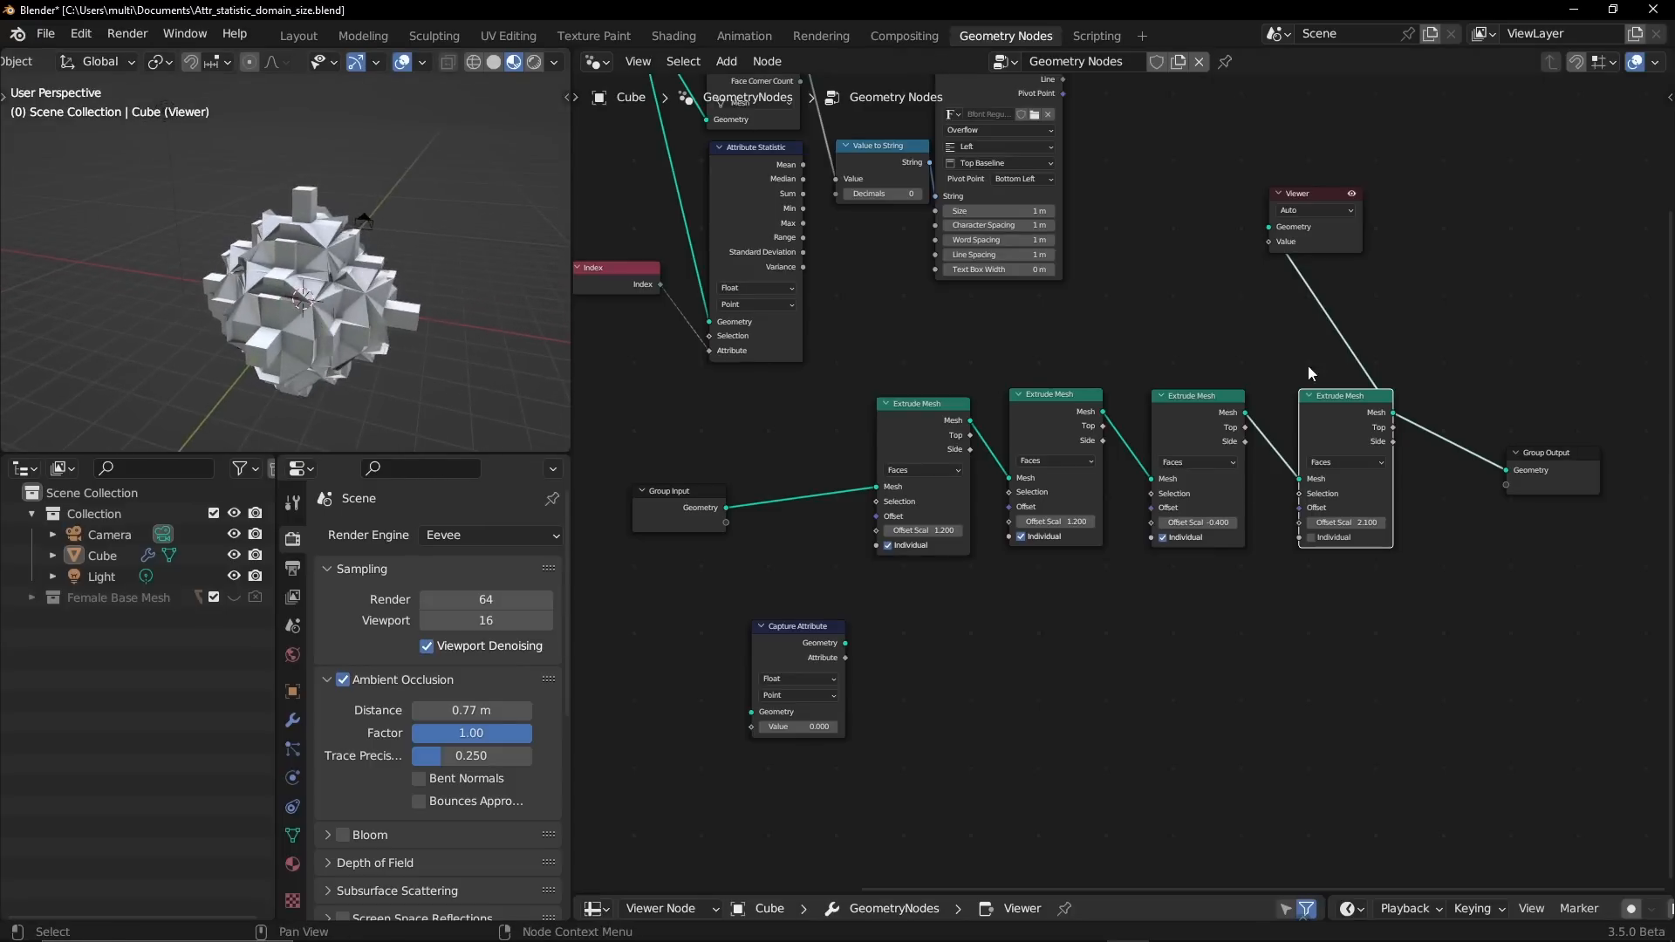
- Move Group Output farther from the fourth Extrude Mesh node and delete the Viewer node
{"action": "left_click_drag", "start_coordinate": [1315, 204], "coordinate": [1579, 343]}
{"action": "scroll", "coordinate": [1317, 497], "scroll_direction": "right", "scroll_amount": 5}
{"action": "scroll", "coordinate": [1317, 497], "scroll_direction": "down", "scroll_amount": 2}
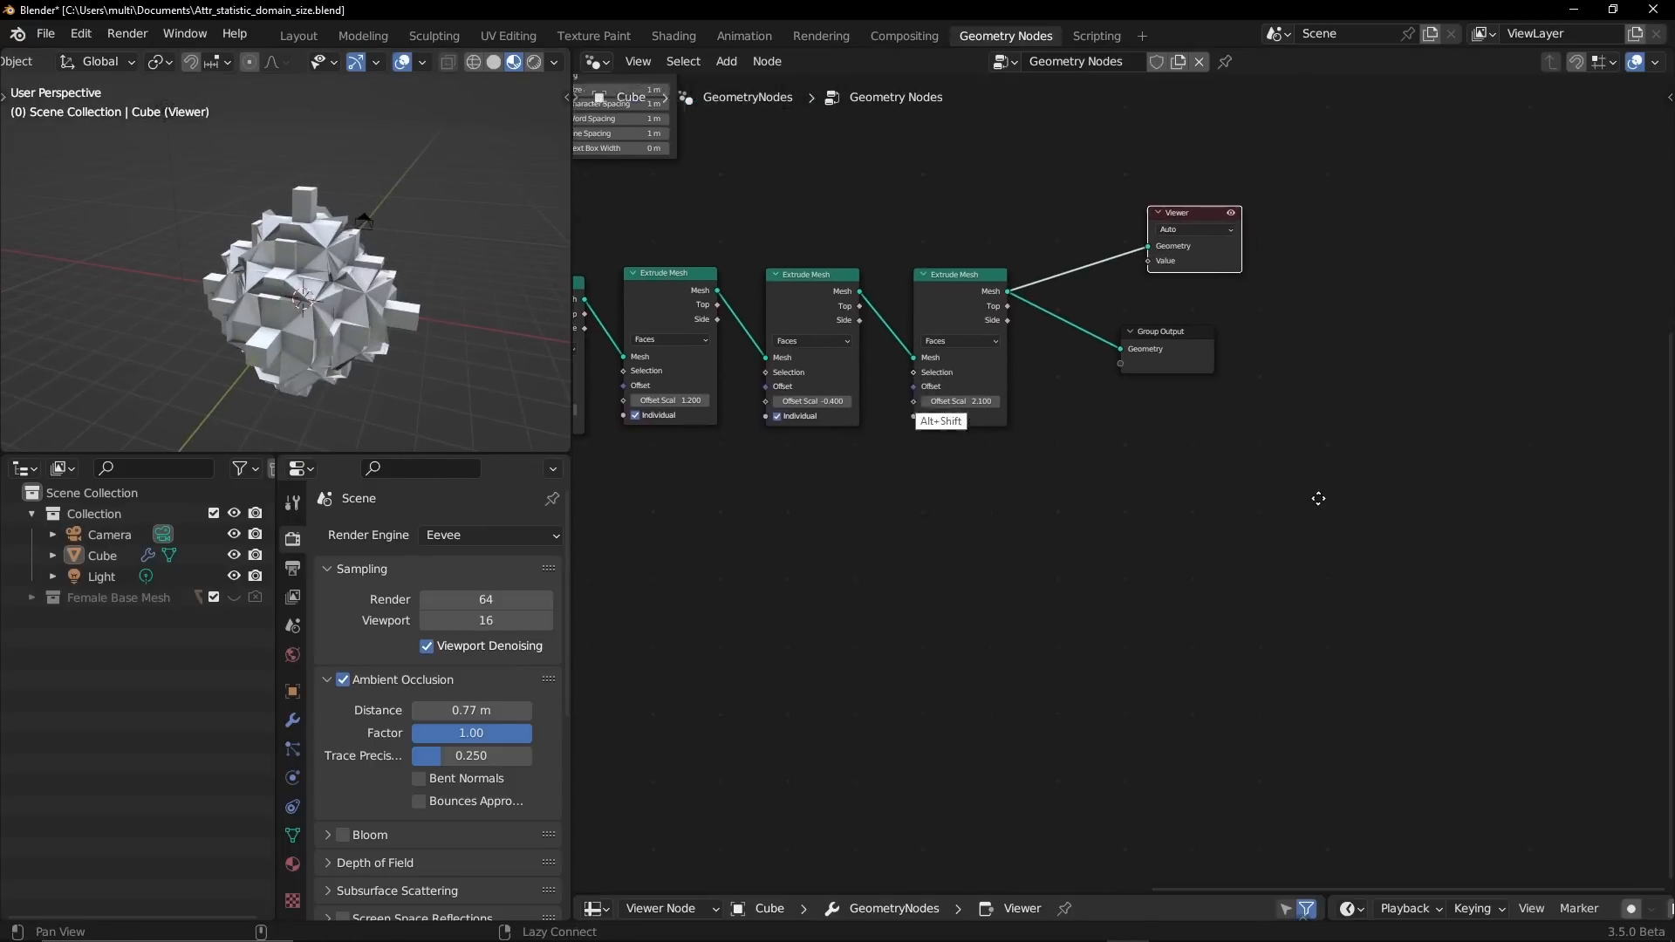
{"action": "left_click_drag", "start_coordinate": [1152, 377], "coordinate": [1285, 382]}
{"action": "left_click_drag", "start_coordinate": [1204, 264], "coordinate": [1197, 480]}
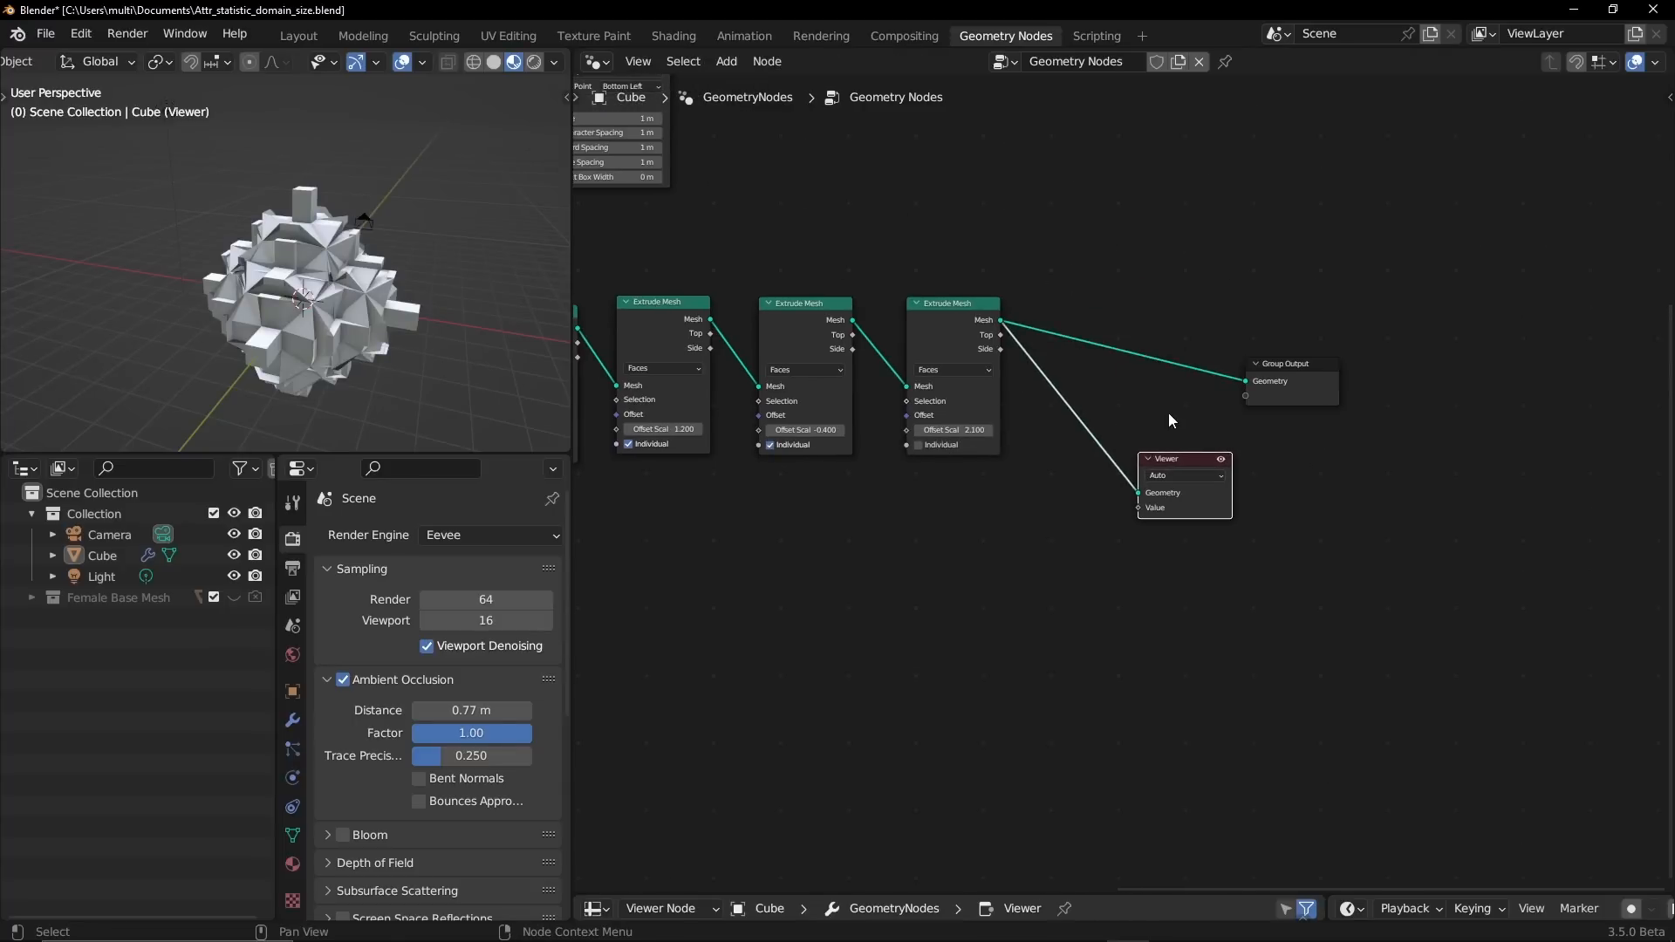
{"action": "key", "text": "x"}
- Add an Index node below the fourth Extrude Mesh node
{"action": "scroll", "coordinate": [895, 545], "scroll_direction": "up", "scroll_amount": 2}
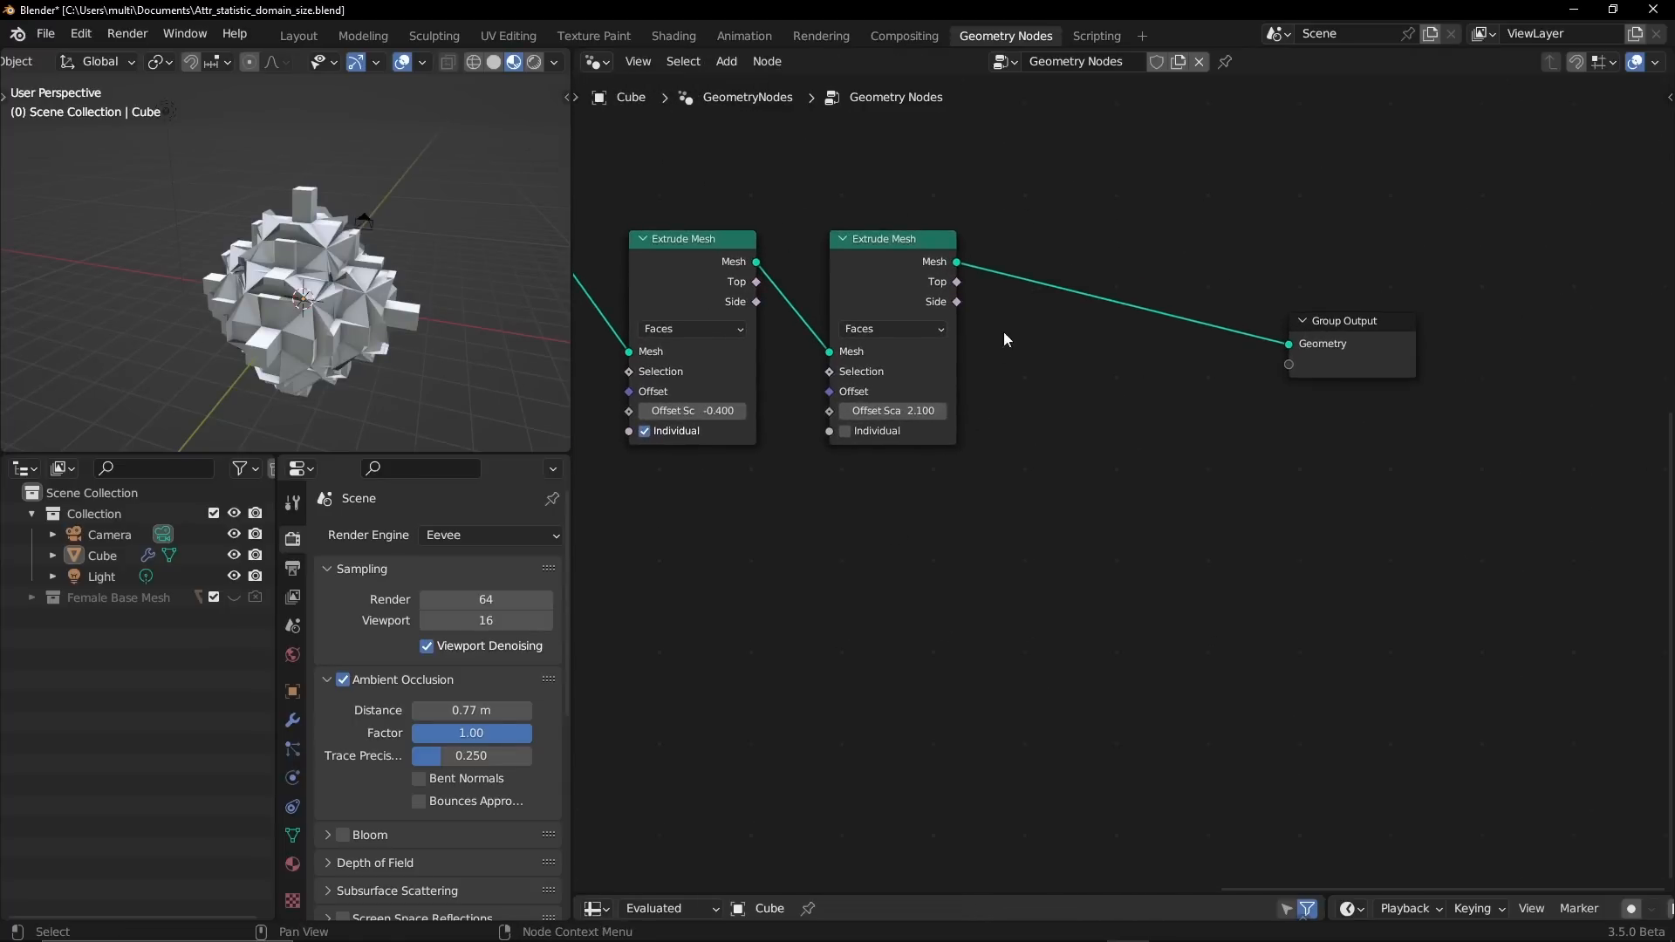
{"action": "key", "text": "shift+a"}
{"action": "left_click", "coordinate": [1000, 461]}
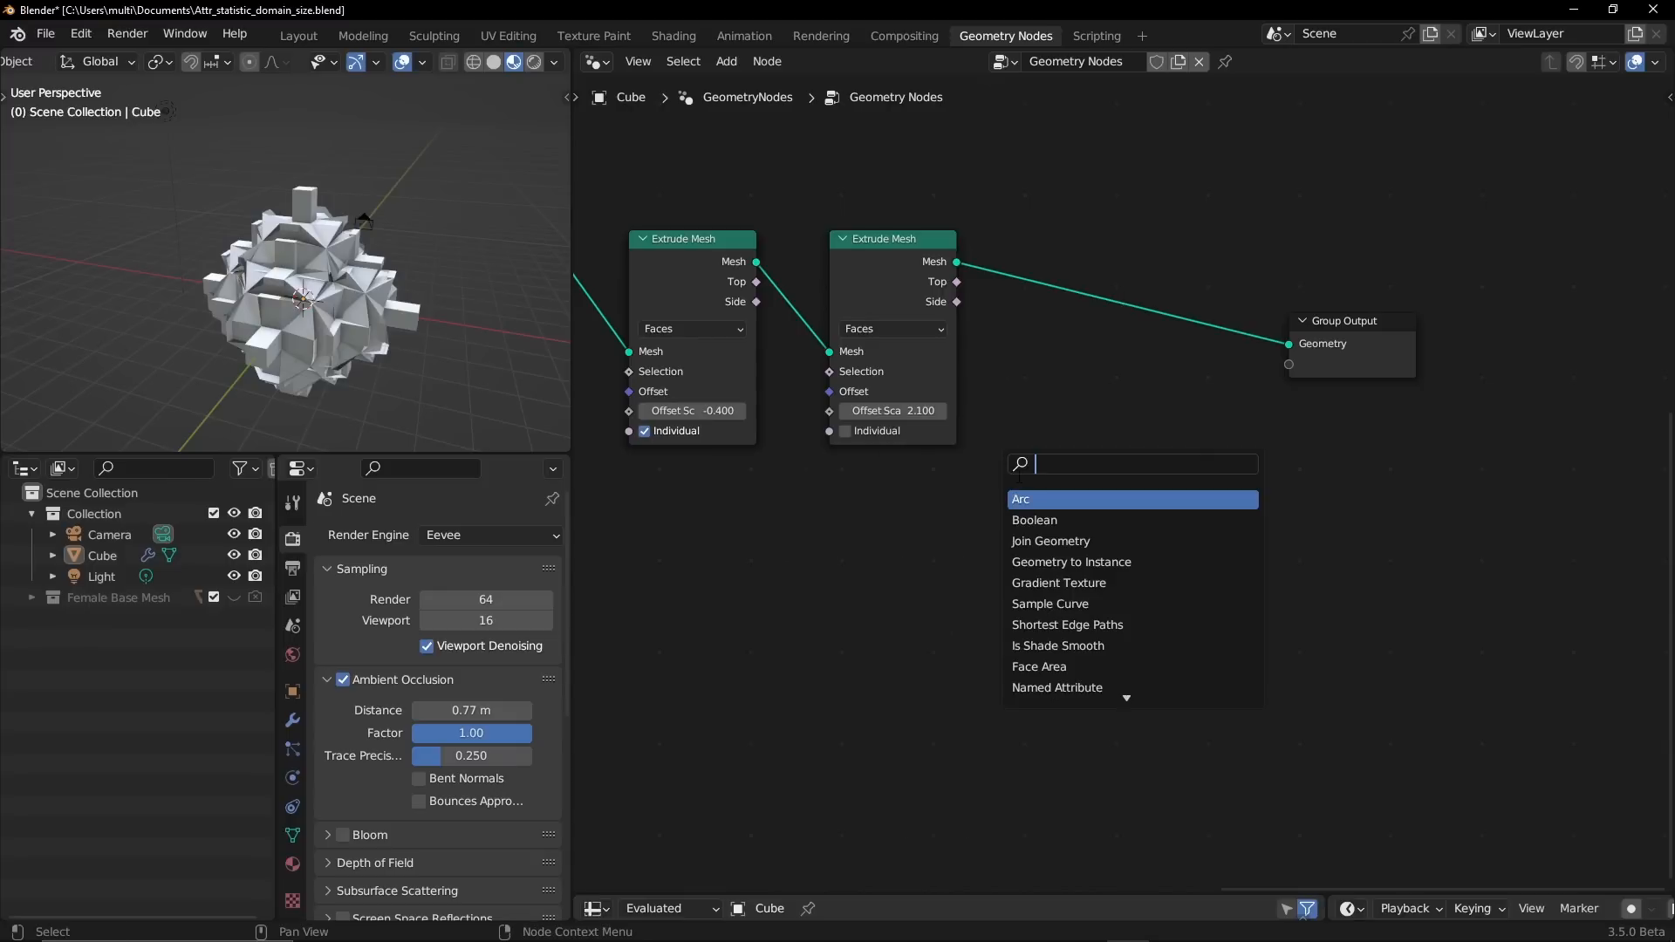
{"action": "type", "text": "inde"}
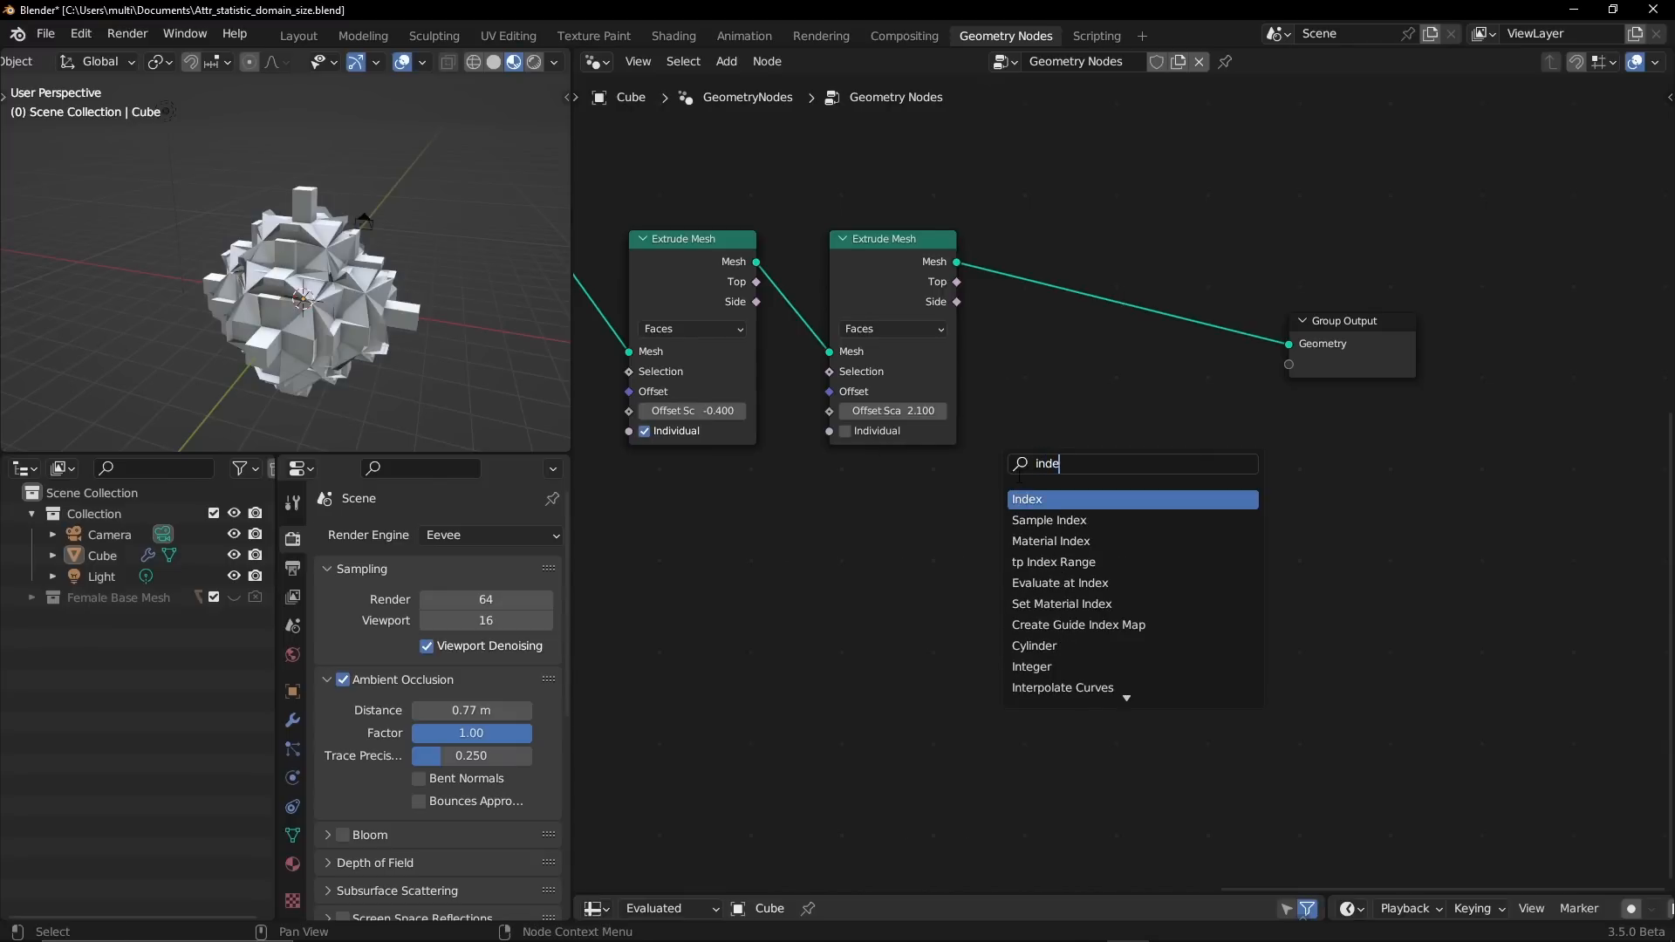
{"action": "key", "text": "Return"}
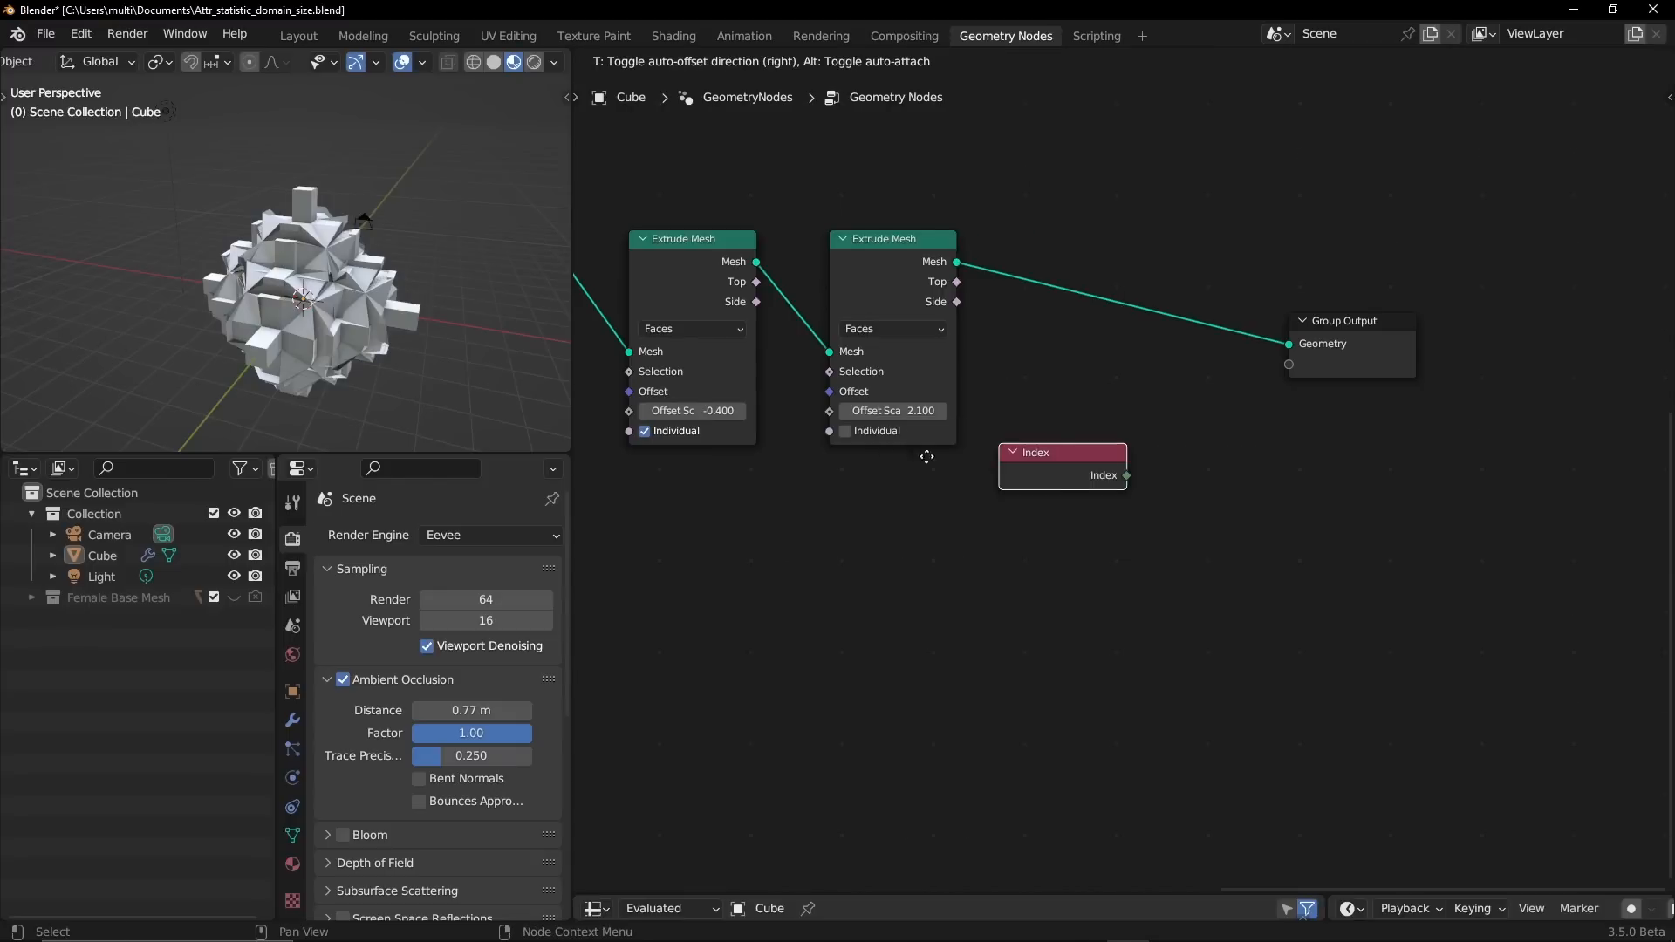
{"action": "left_click", "coordinate": [808, 585]}
- Connect the Index output to input A of a new integer Equal comparison node and shift both nodes toward the chain
{"action": "left_click_drag", "start_coordinate": [919, 588], "coordinate": [991, 614]}
{"action": "type", "text": "eq"}
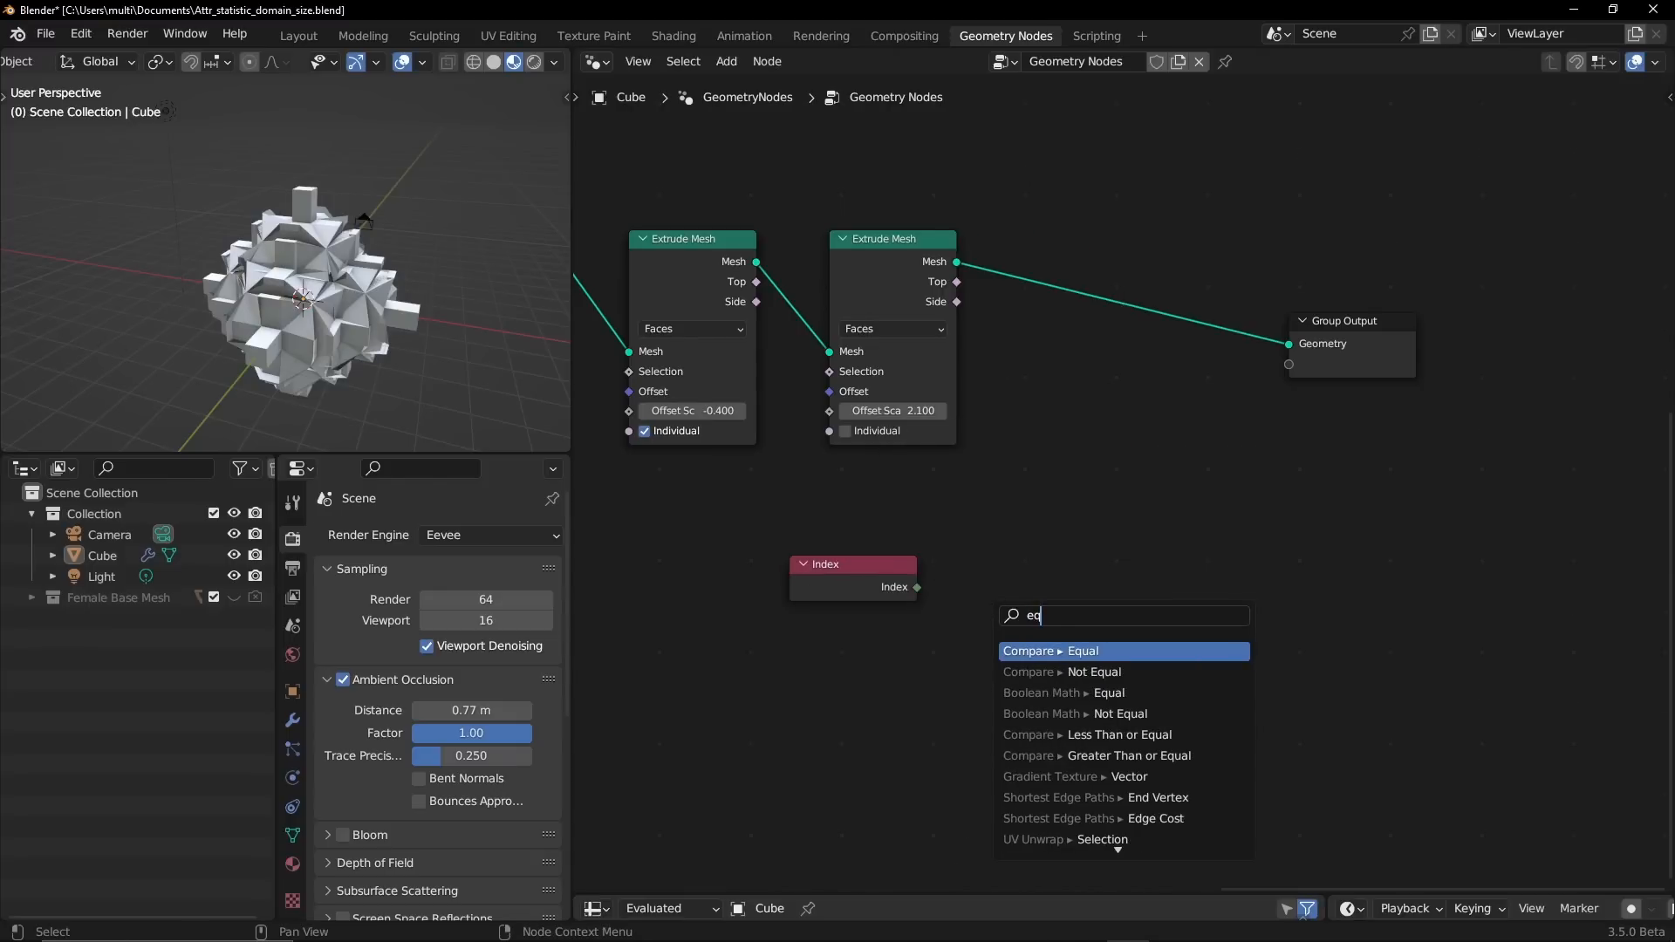
{"action": "key", "text": "Return"}
{"action": "left_click", "coordinate": [1034, 599]}
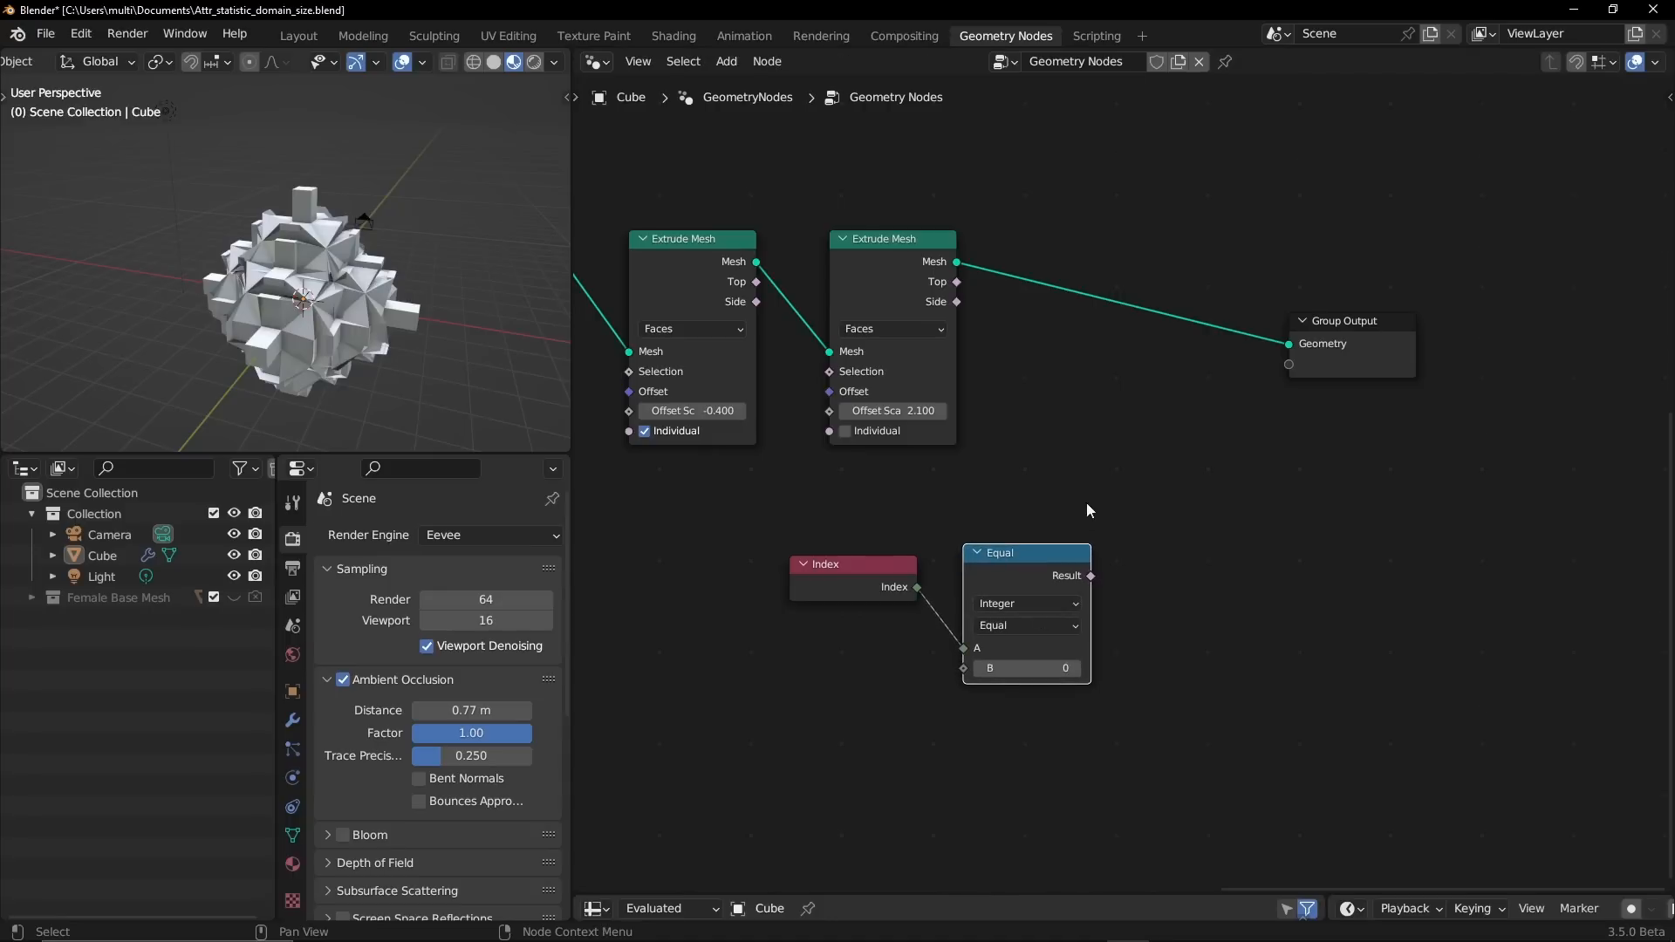
{"action": "left_click", "coordinate": [1122, 453]}
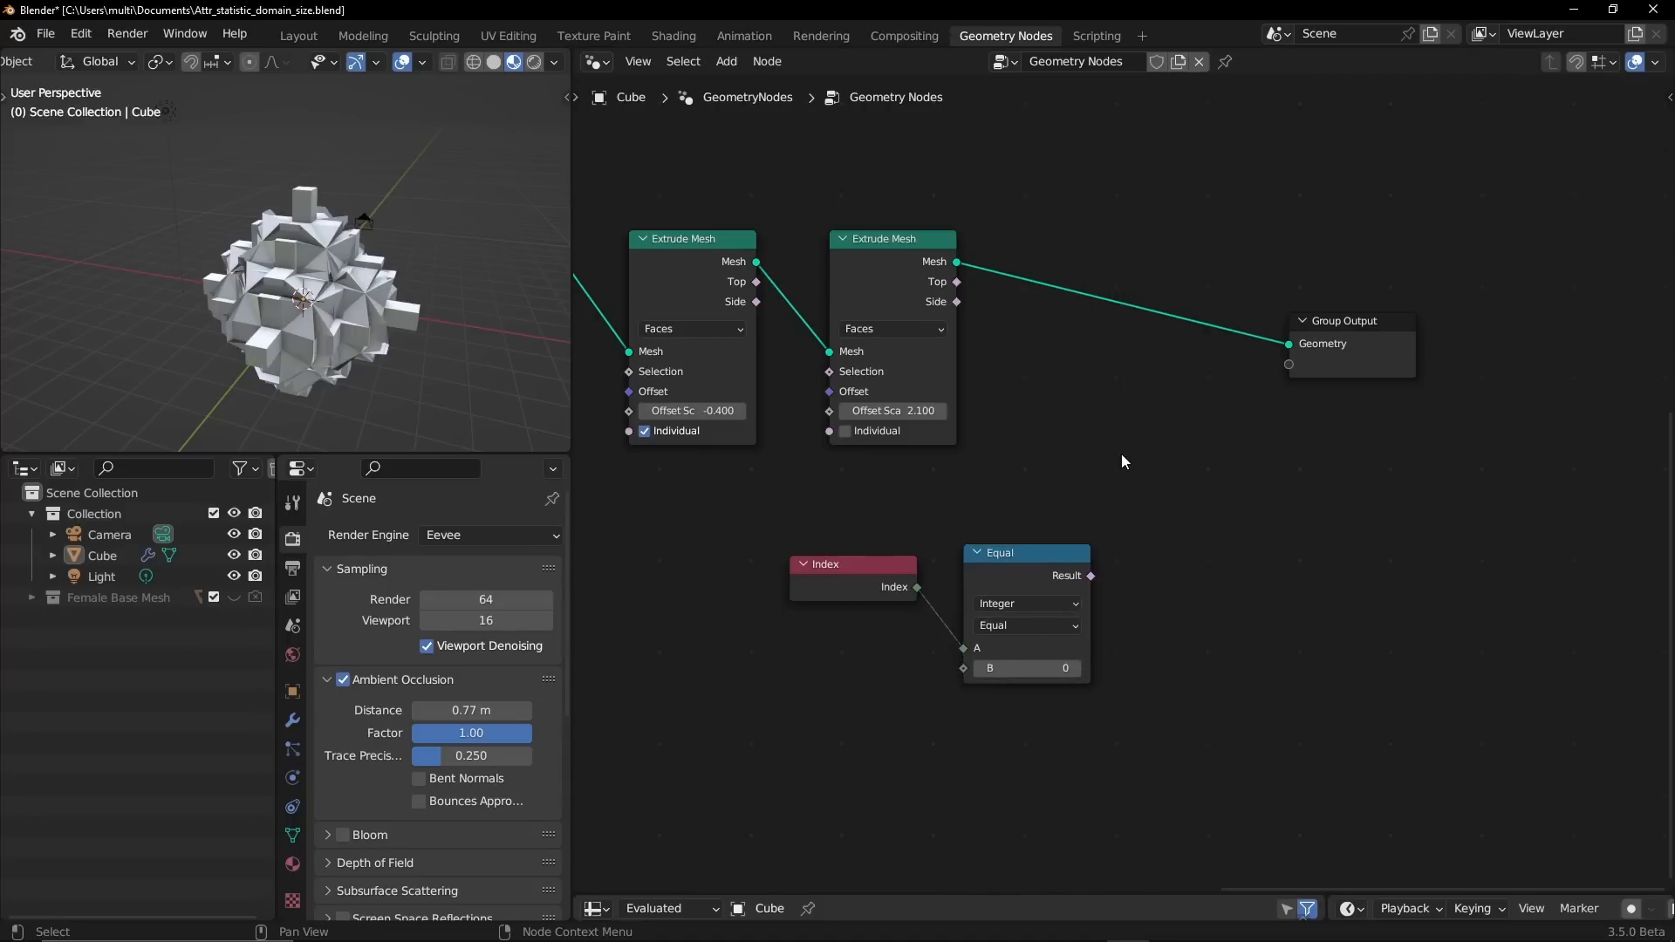
{"action": "left_click", "coordinate": [1032, 626]}
{"action": "left_click_drag", "start_coordinate": [765, 526], "coordinate": [1052, 669]}
{"action": "left_click_drag", "start_coordinate": [1019, 561], "coordinate": [916, 570]}
- Insert a Set Position node between the fourth Extrude Mesh and Group Output, spaced farther from the Extrude Mesh
{"action": "left_click", "coordinate": [1019, 530]}
{"action": "key", "text": "shift+a"}
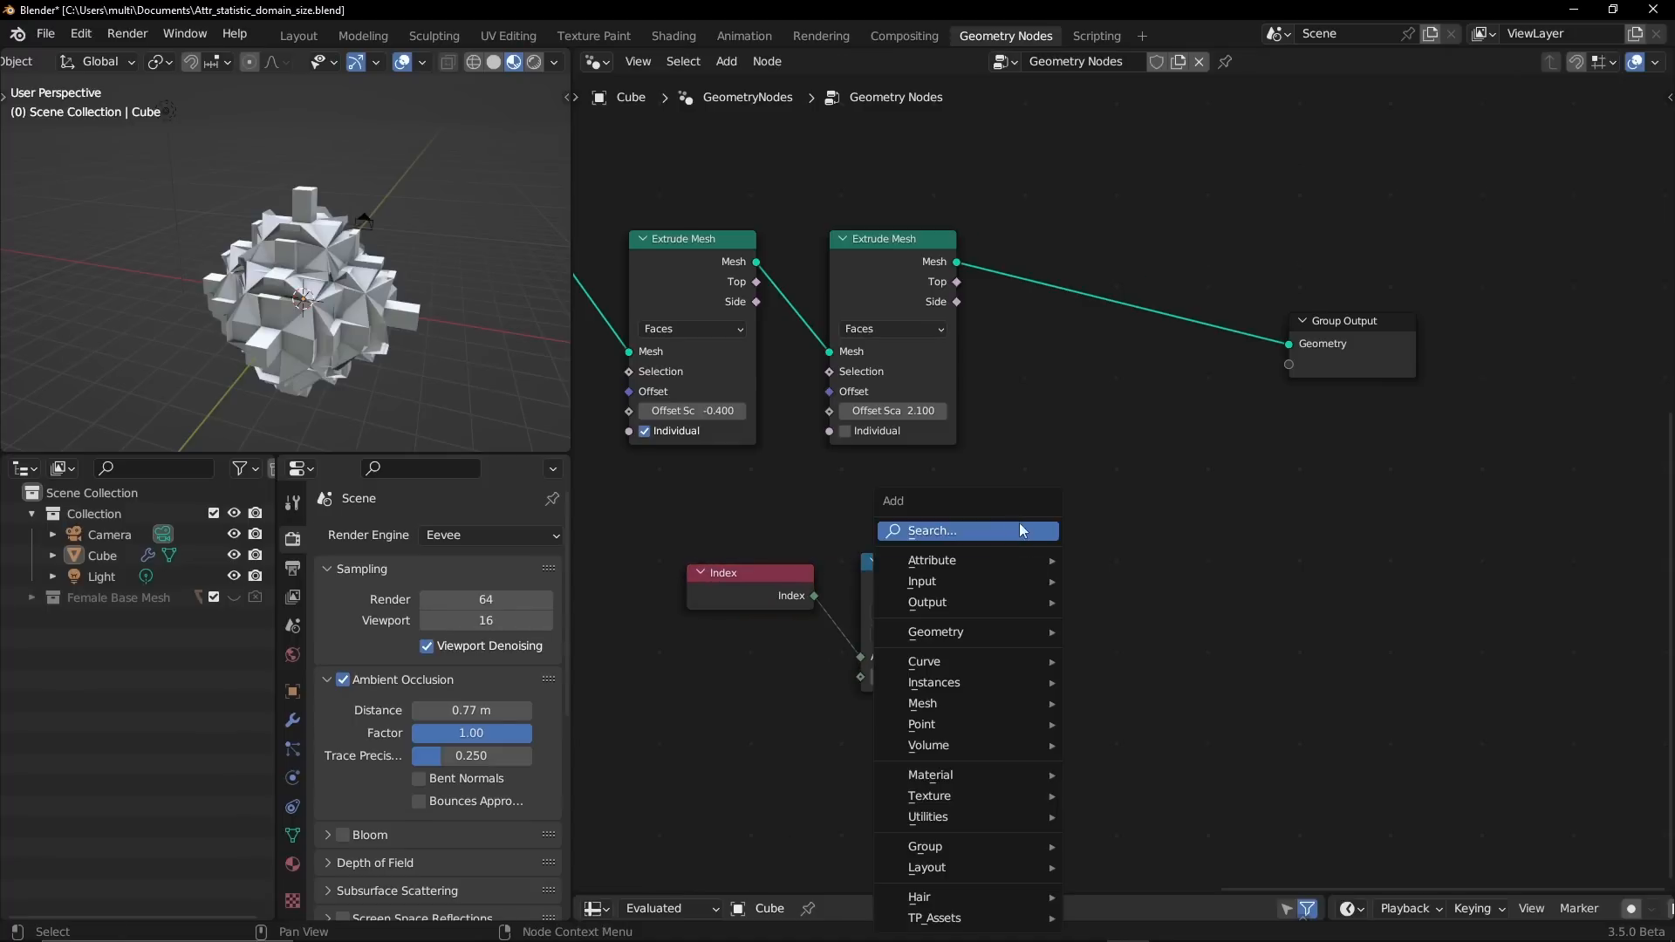
{"action": "type", "text": "set pos"}
{"action": "key", "text": "Return"}
{"action": "left_click", "coordinate": [1159, 382]}
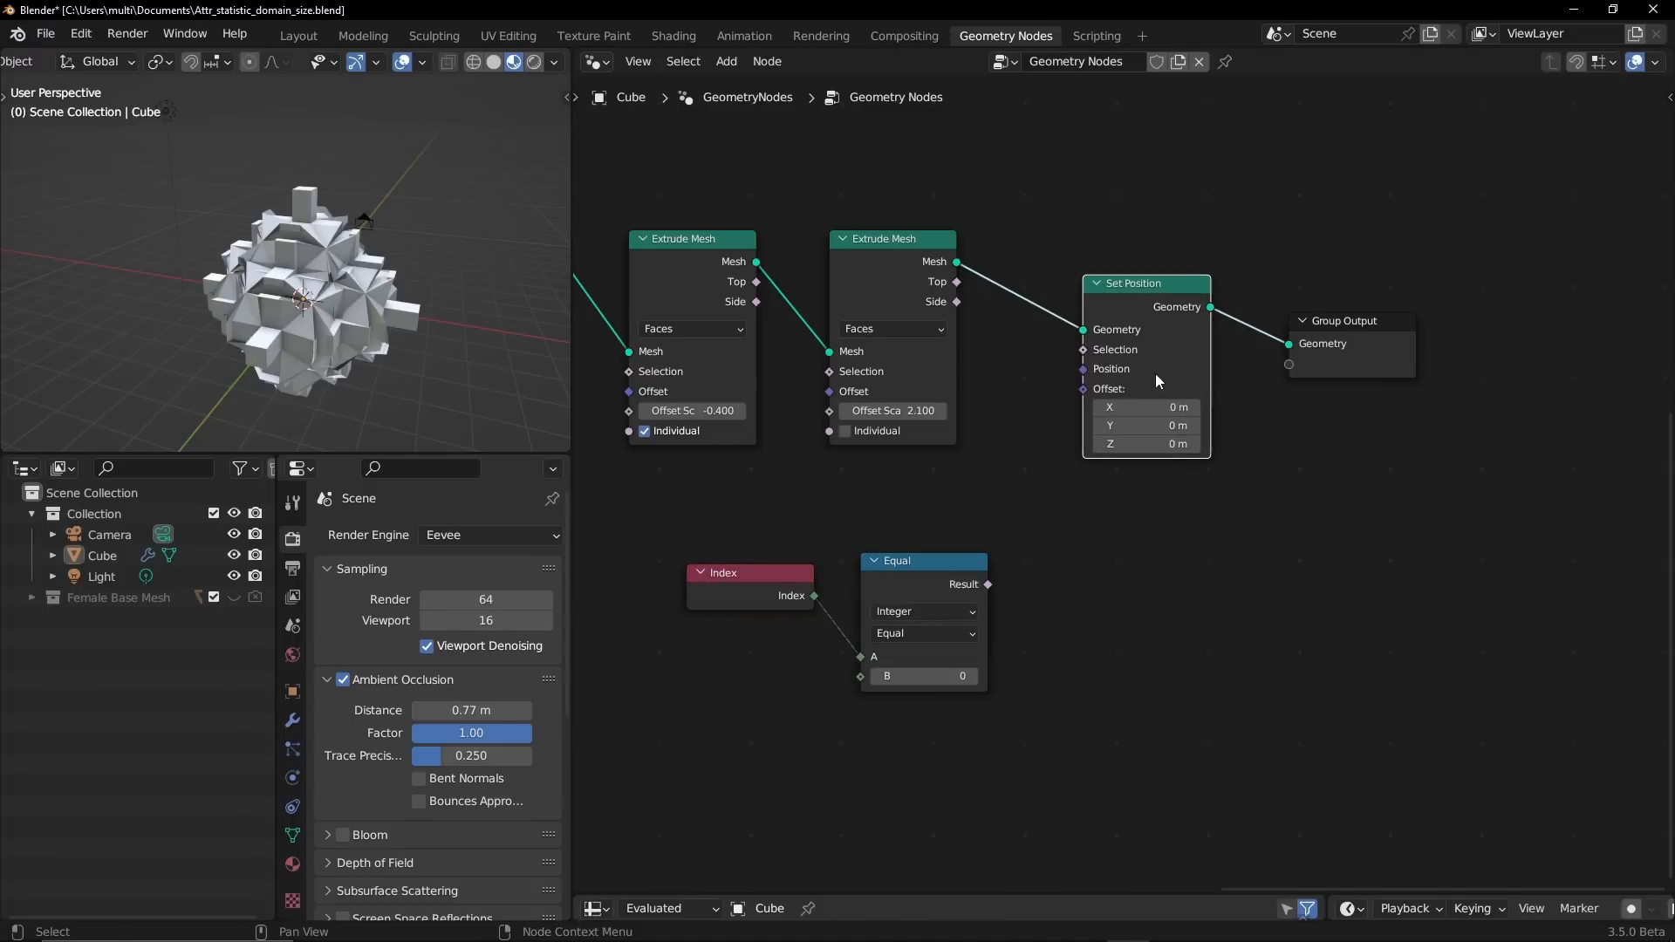
{"action": "left_click_drag", "start_coordinate": [1112, 219], "coordinate": [1292, 324]}
{"action": "left_click_drag", "start_coordinate": [1126, 282], "coordinate": [1336, 319]}
{"action": "left_click", "coordinate": [1060, 569]}
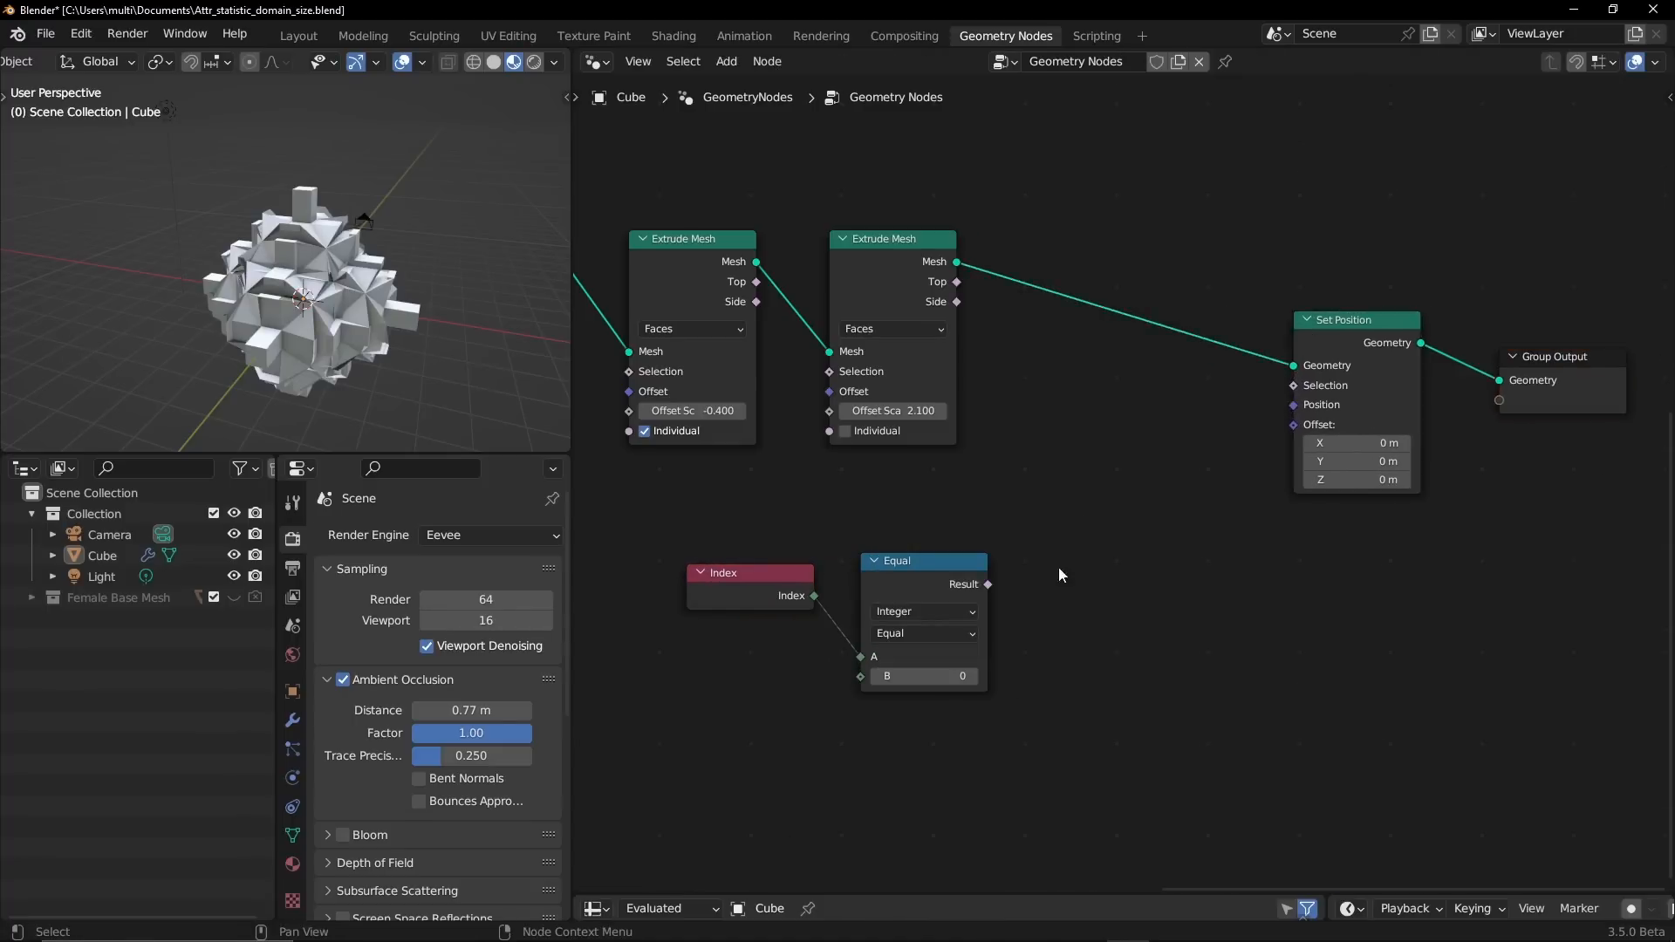
- Link the Equal result to Set Position's Selection, set the Z offset to 2.4 m, and inspect the displaced point
{"action": "left_click_drag", "start_coordinate": [993, 584], "coordinate": [1299, 389]}
{"action": "left_click_drag", "start_coordinate": [987, 586], "coordinate": [1214, 417]}
{"action": "left_click_drag", "start_coordinate": [989, 588], "coordinate": [952, 560]}
{"action": "mouse_move", "coordinate": [1346, 481]}
{"action": "left_mouse_down"}
{"action": "mouse_move", "coordinate": [1371, 482]}
{"action": "mouse_move", "coordinate": [1342, 482]}
{"action": "left_mouse_up"}
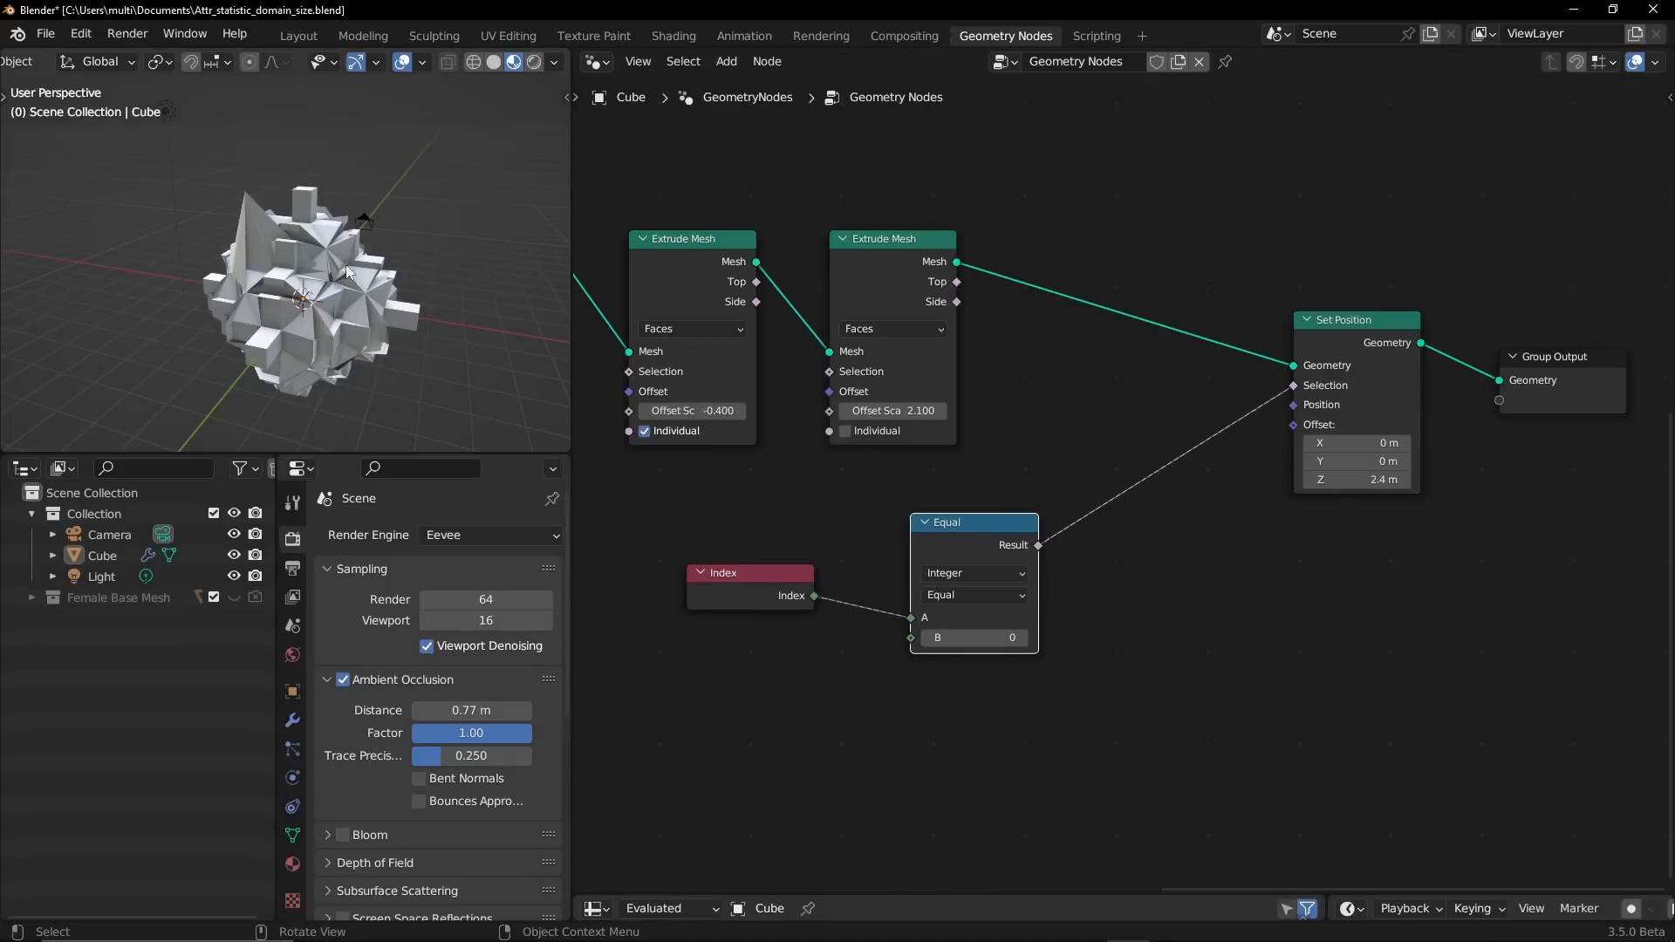
{"action": "middle_click_drag", "start_coordinate": [300, 355], "coordinate": [247, 225]}
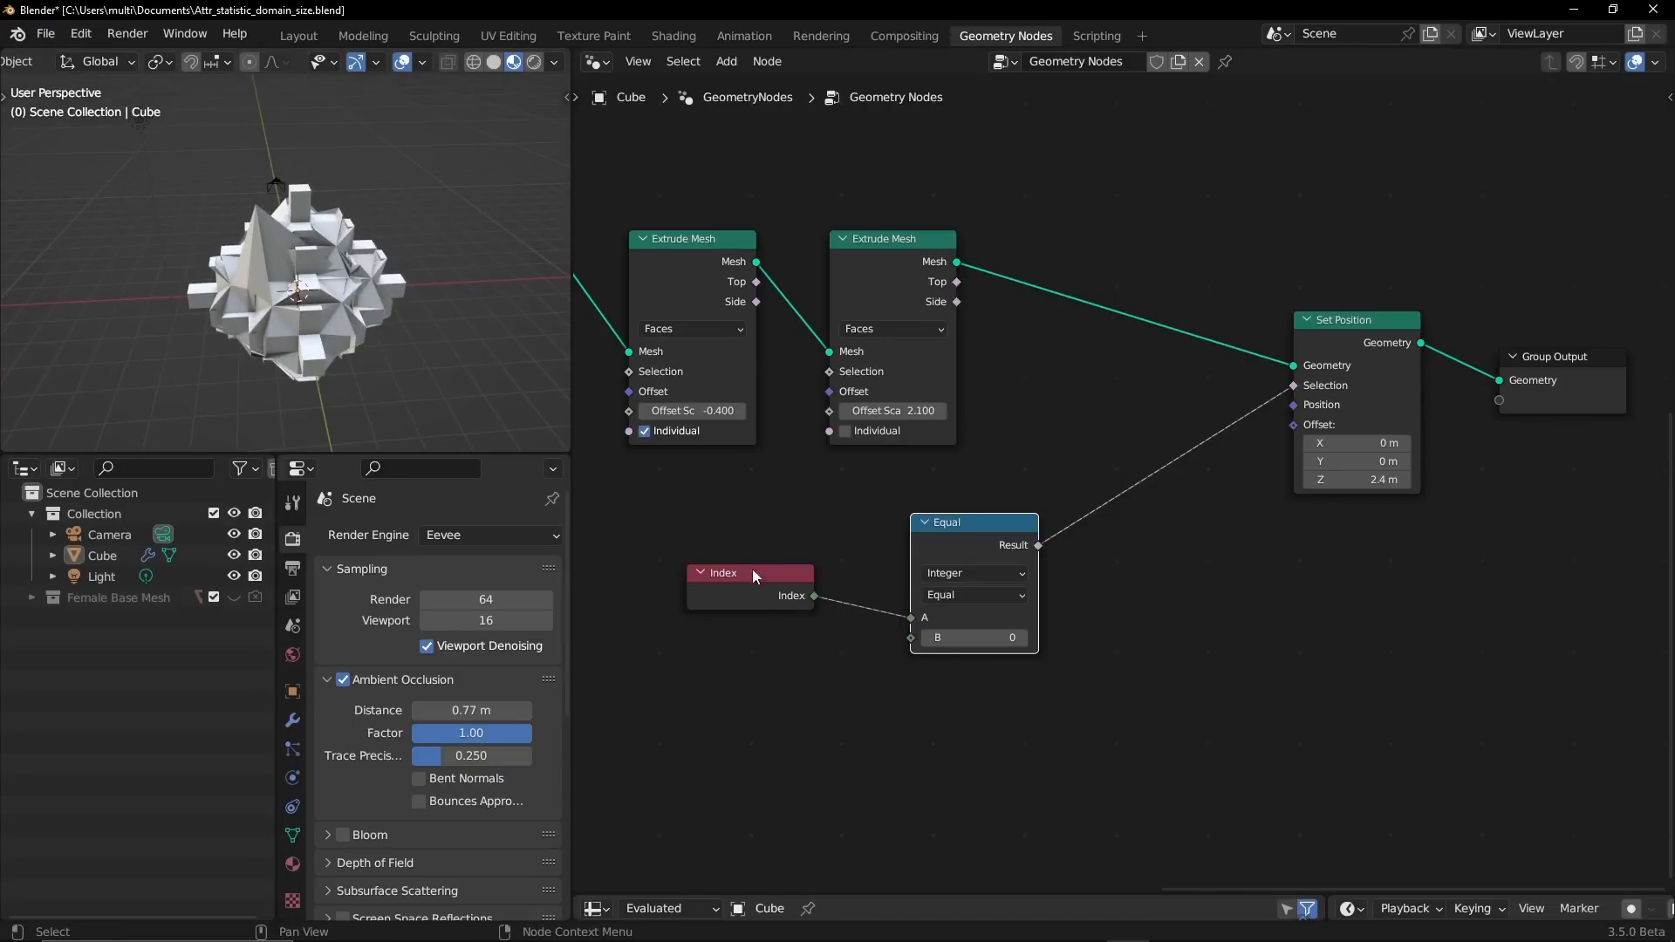
{"action": "middle_click_drag", "start_coordinate": [260, 325], "coordinate": [316, 305]}
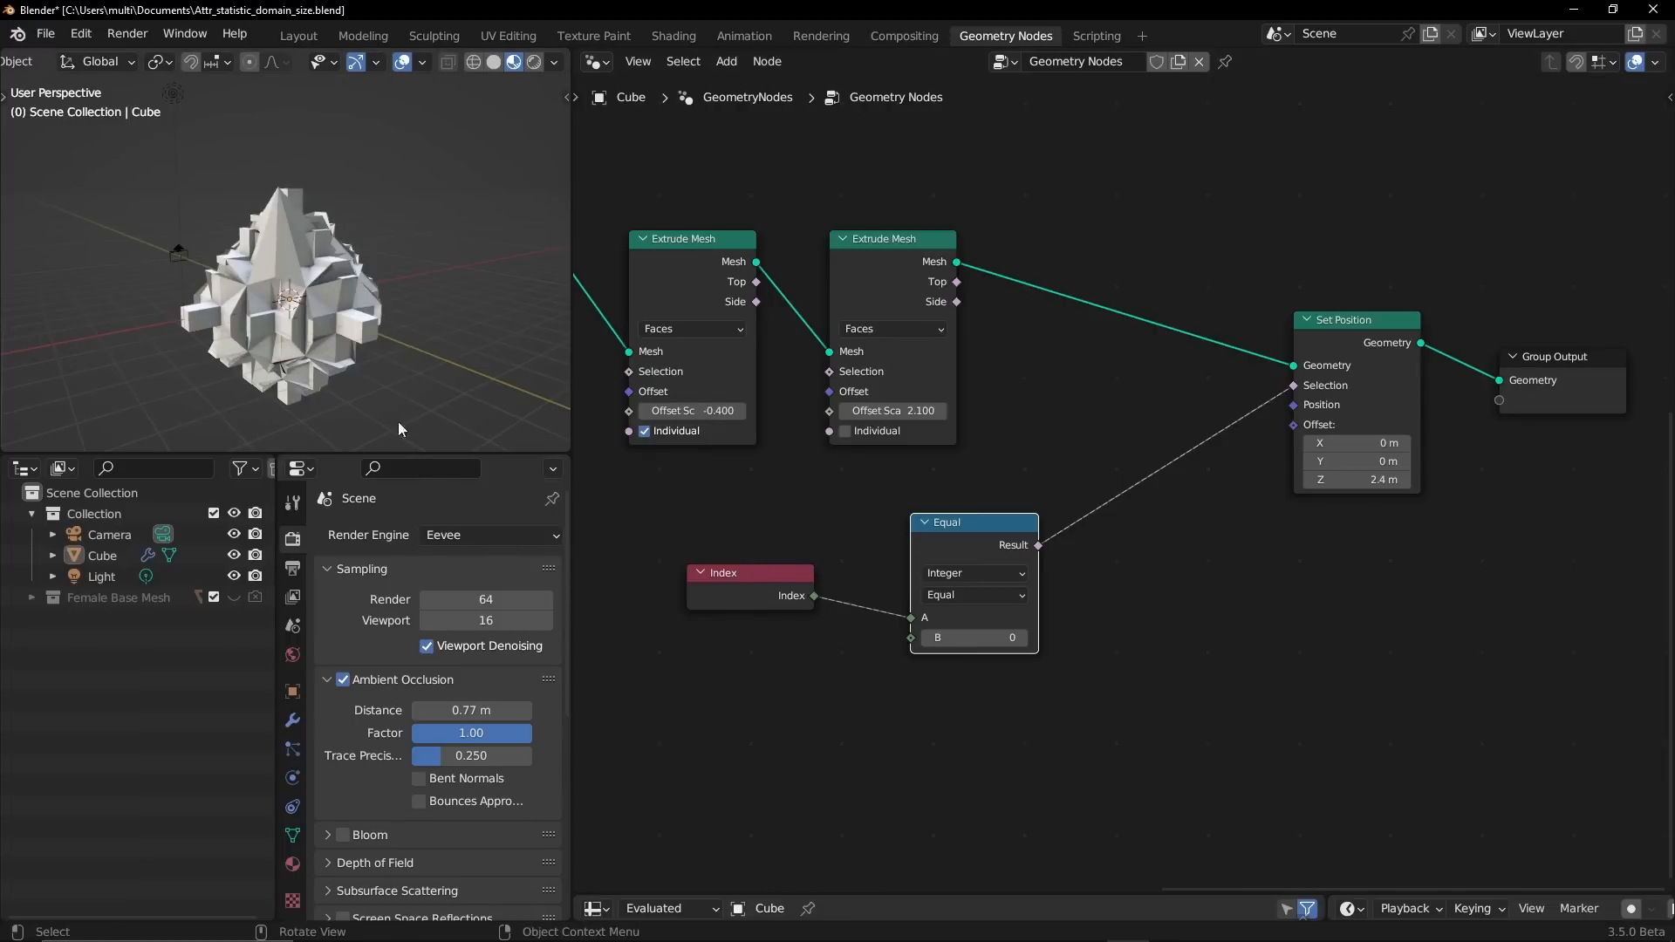
- Delete the Index and Equal nodes that drive the Set Position selection
{"action": "left_click_drag", "start_coordinate": [735, 520], "coordinate": [973, 662]}
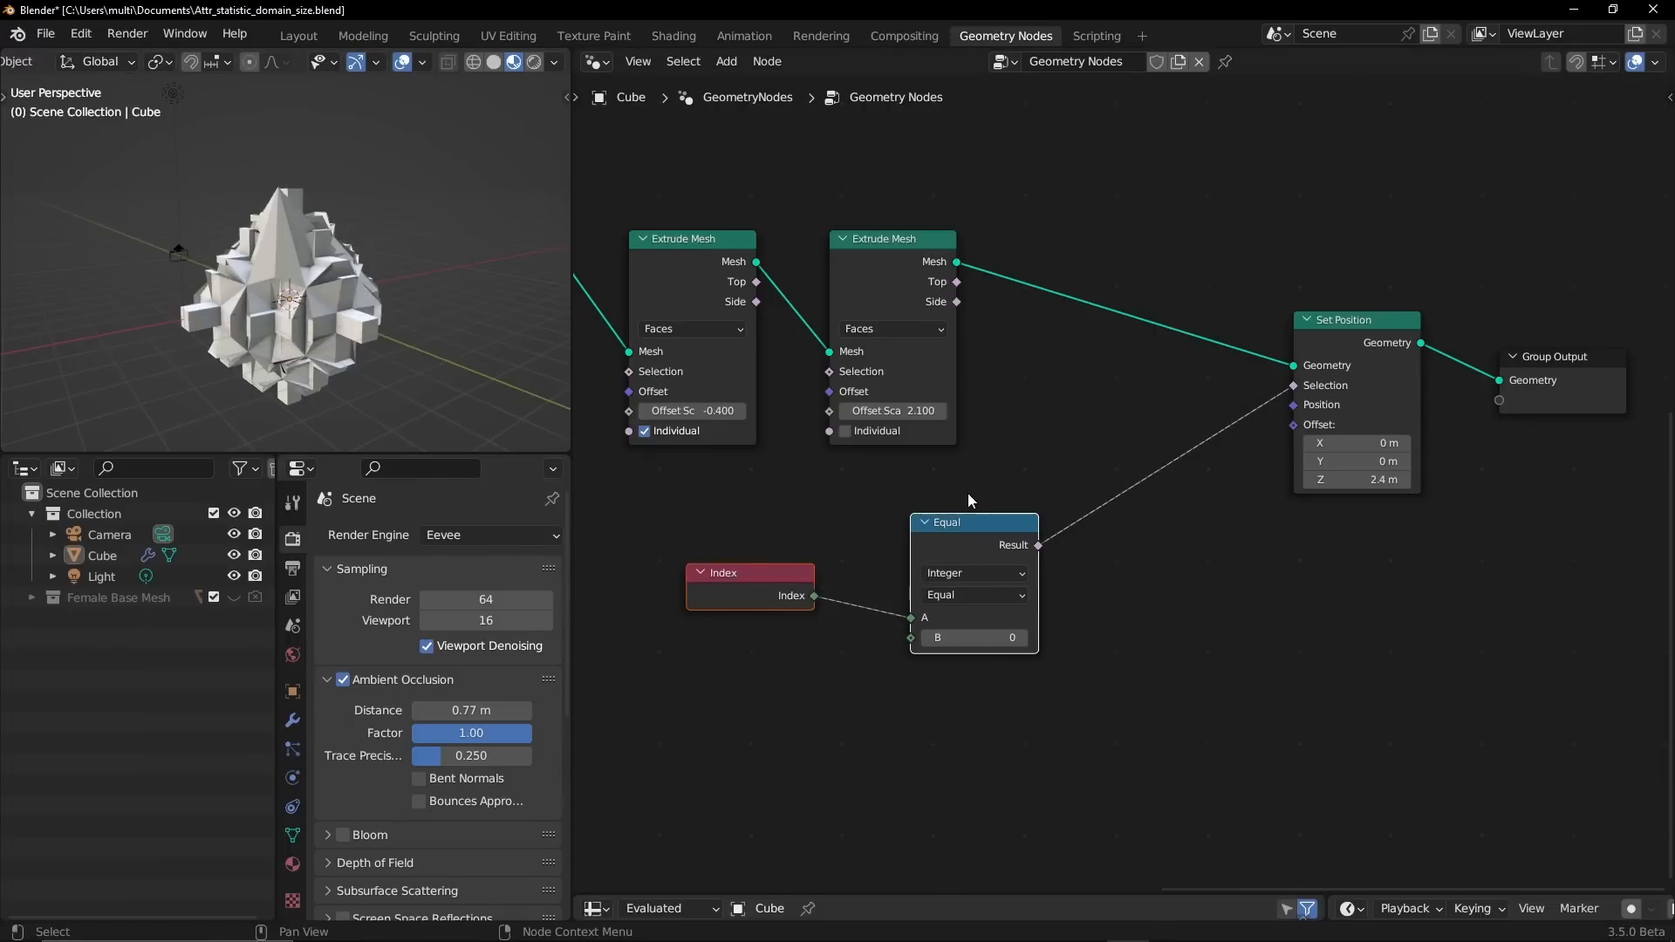
{"action": "key", "text": "x"}
- Insert the Capture Attribute node between Group Input and the first Extrude Mesh, and set its data type to Integer
{"action": "left_click_drag", "start_coordinate": [717, 521], "coordinate": [822, 534], "text": "alt"}
{"action": "left_click_drag", "start_coordinate": [615, 527], "coordinate": [1095, 537], "text": "alt"}
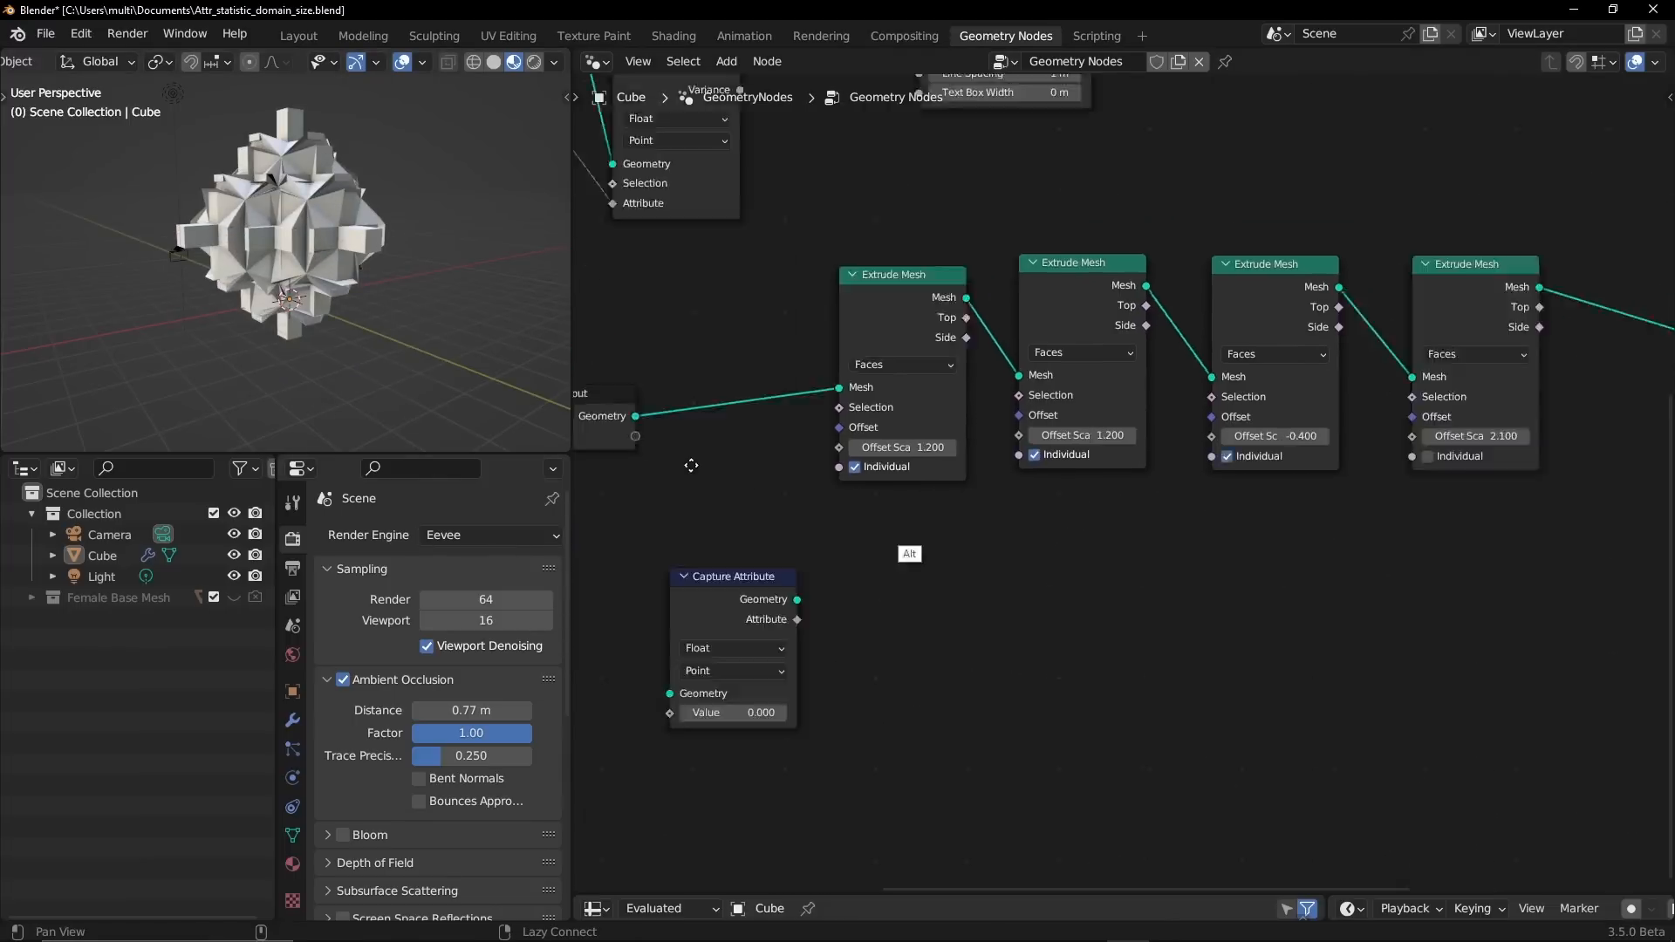
{"action": "left_click_drag", "start_coordinate": [621, 423], "coordinate": [734, 422], "text": "alt"}
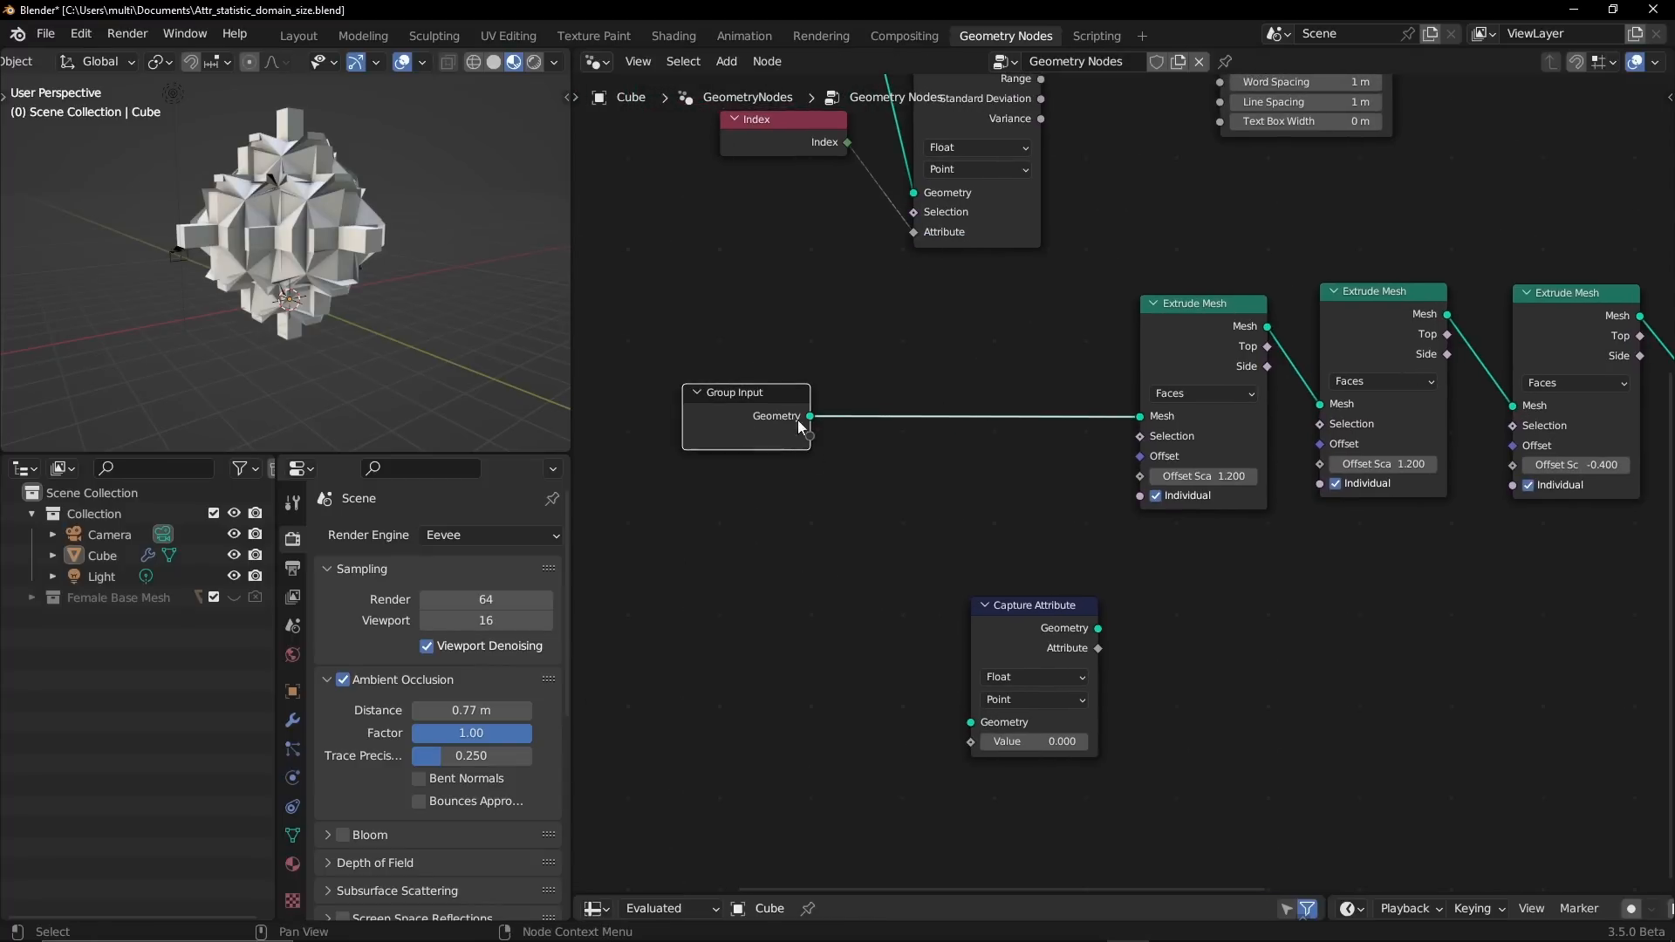
{"action": "left_click_drag", "start_coordinate": [1035, 605], "coordinate": [910, 387]}
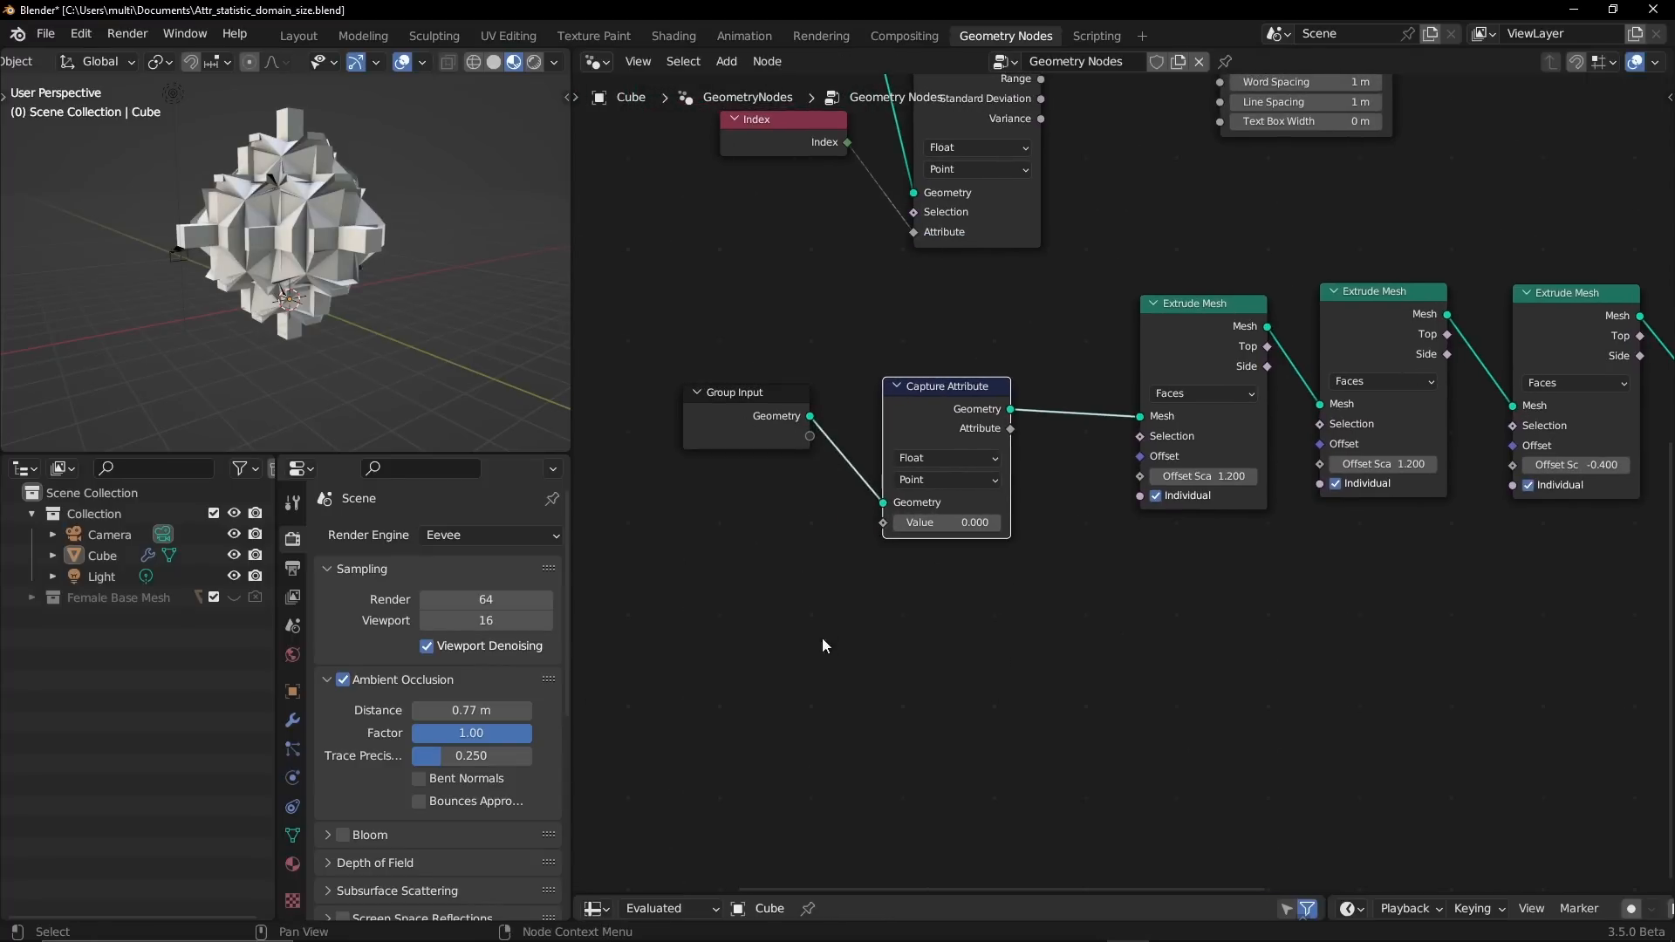
{"action": "left_click", "coordinate": [975, 454]}
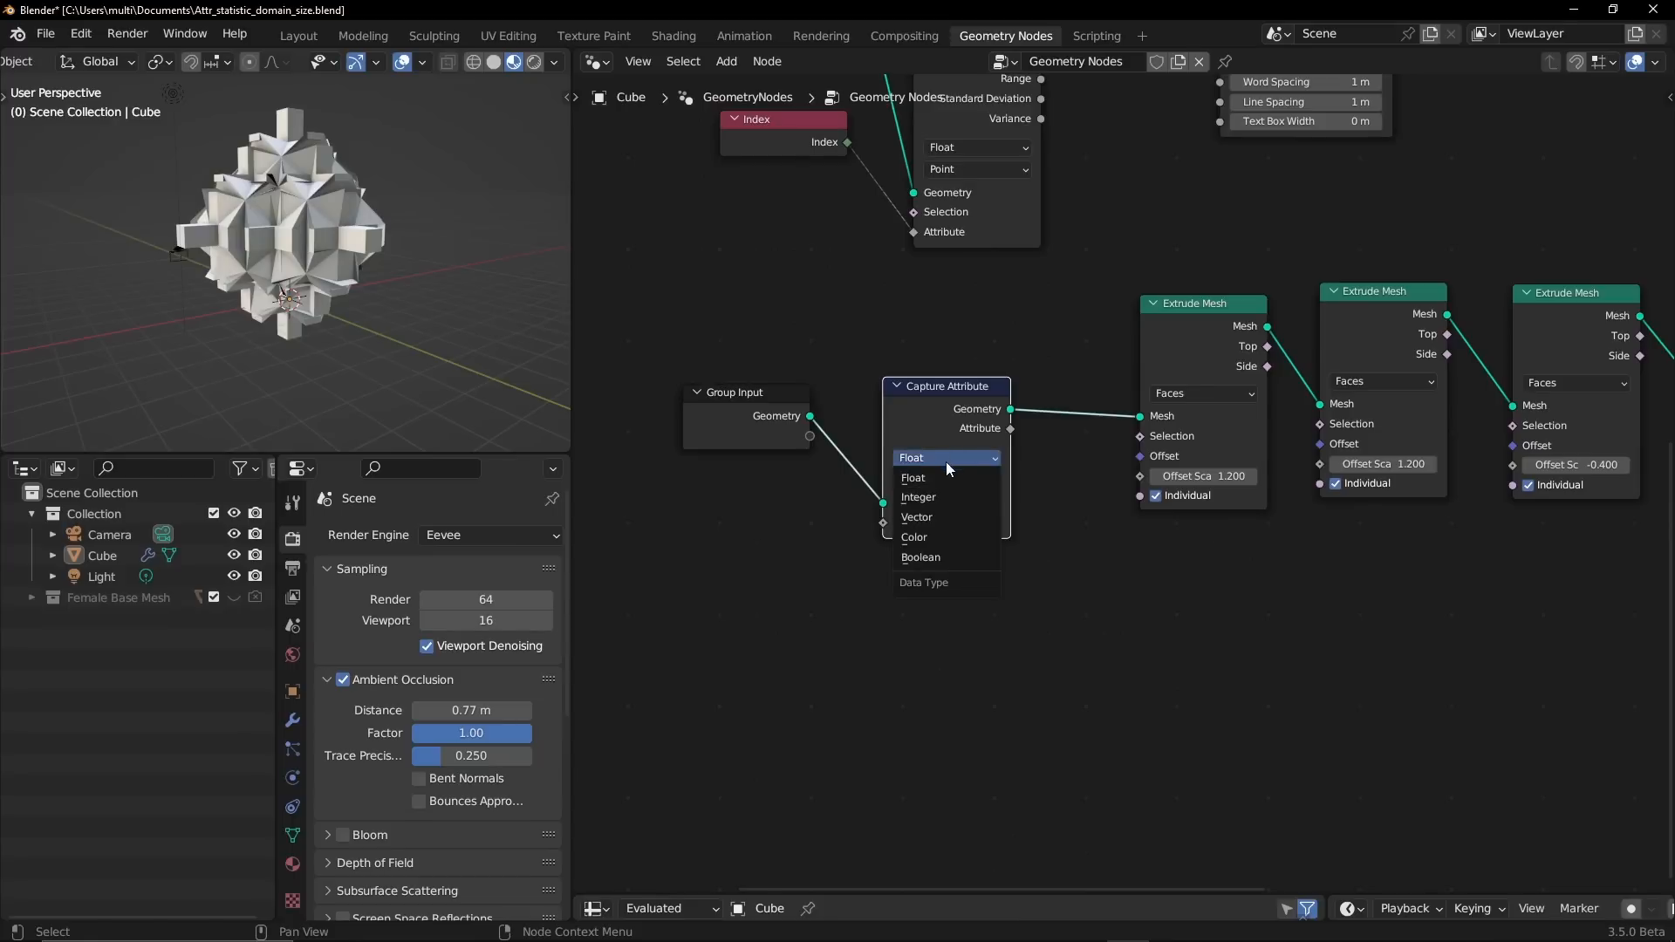
{"action": "left_click", "coordinate": [946, 463]}
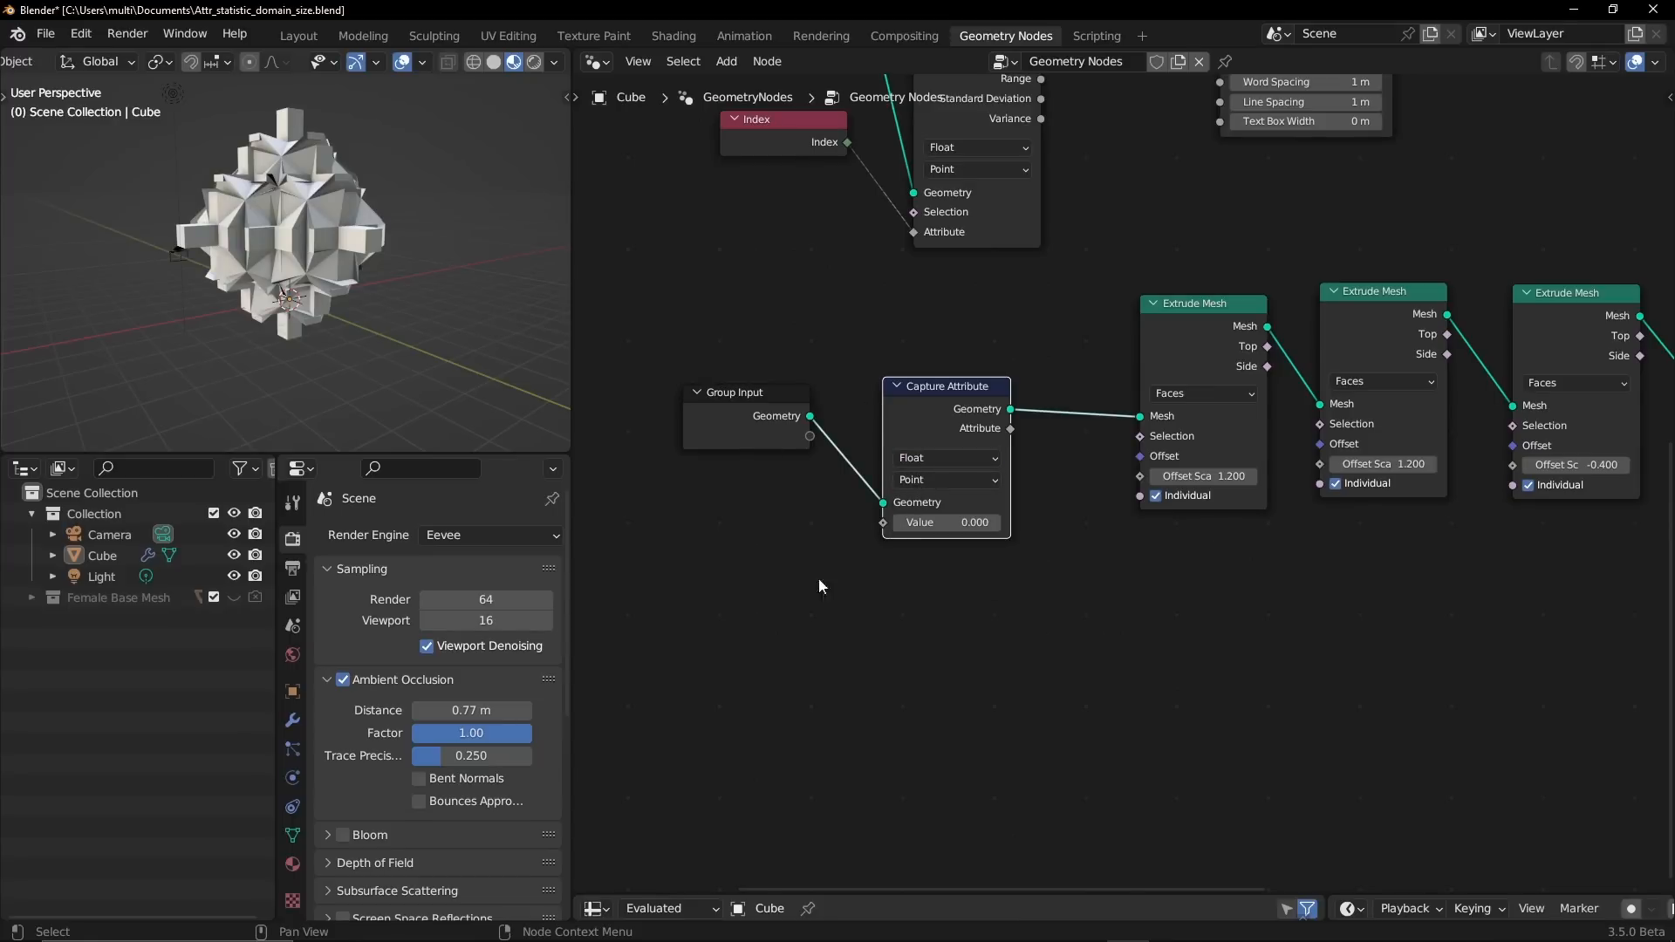
{"action": "left_click", "coordinate": [941, 458]}
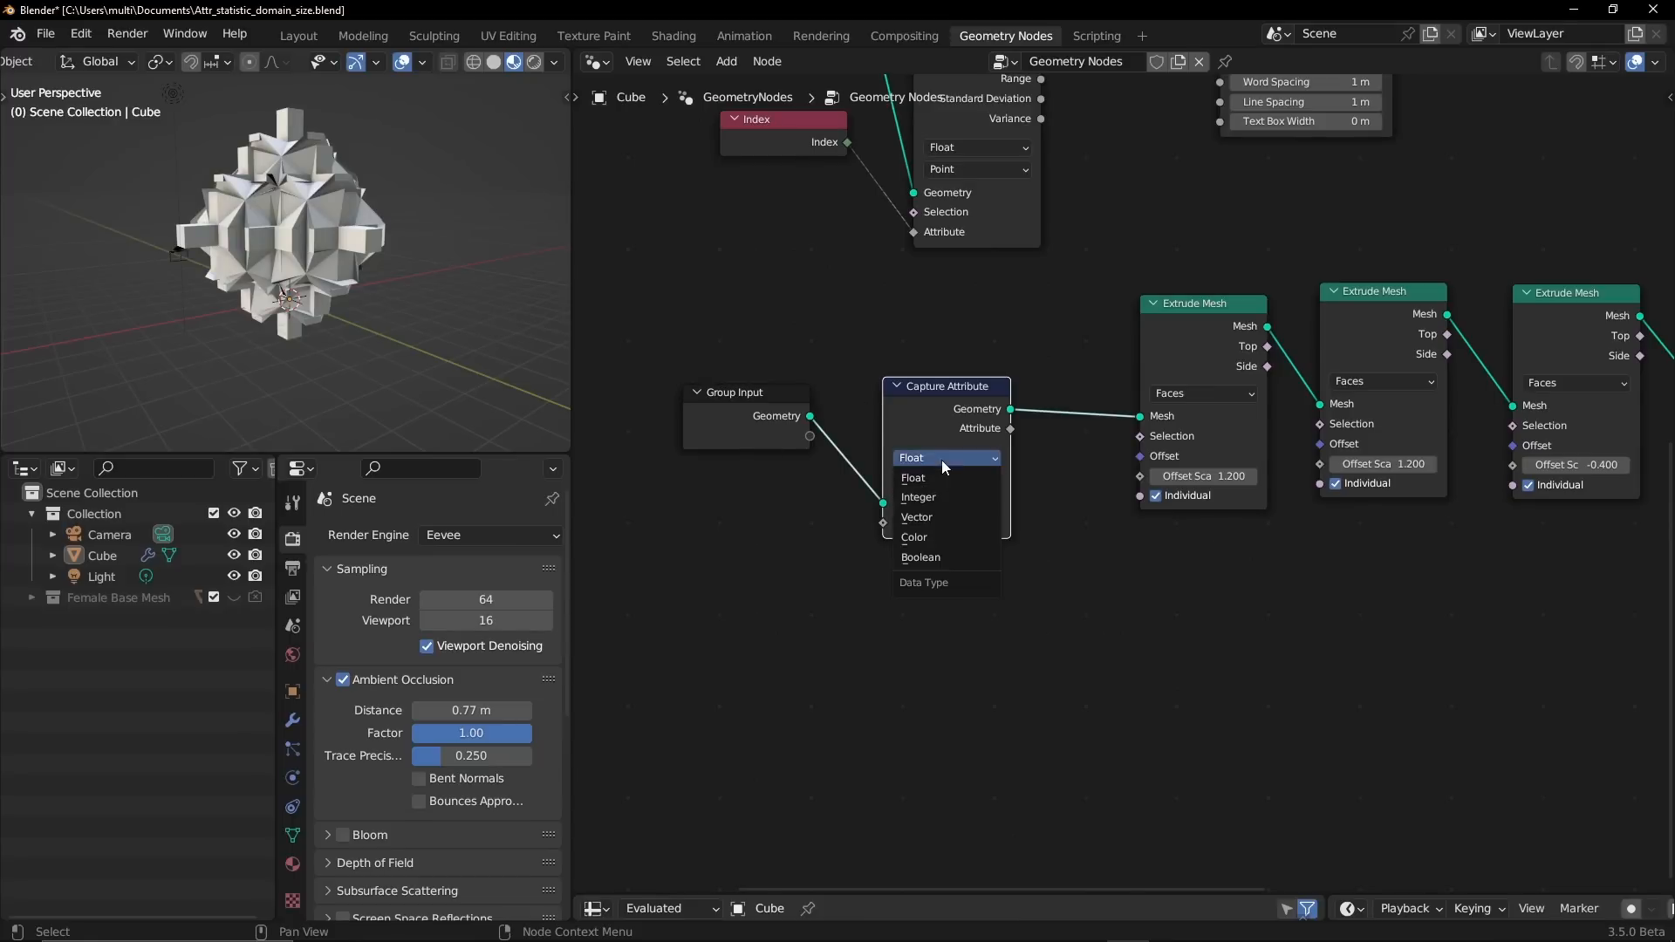
{"action": "left_click", "coordinate": [940, 496]}
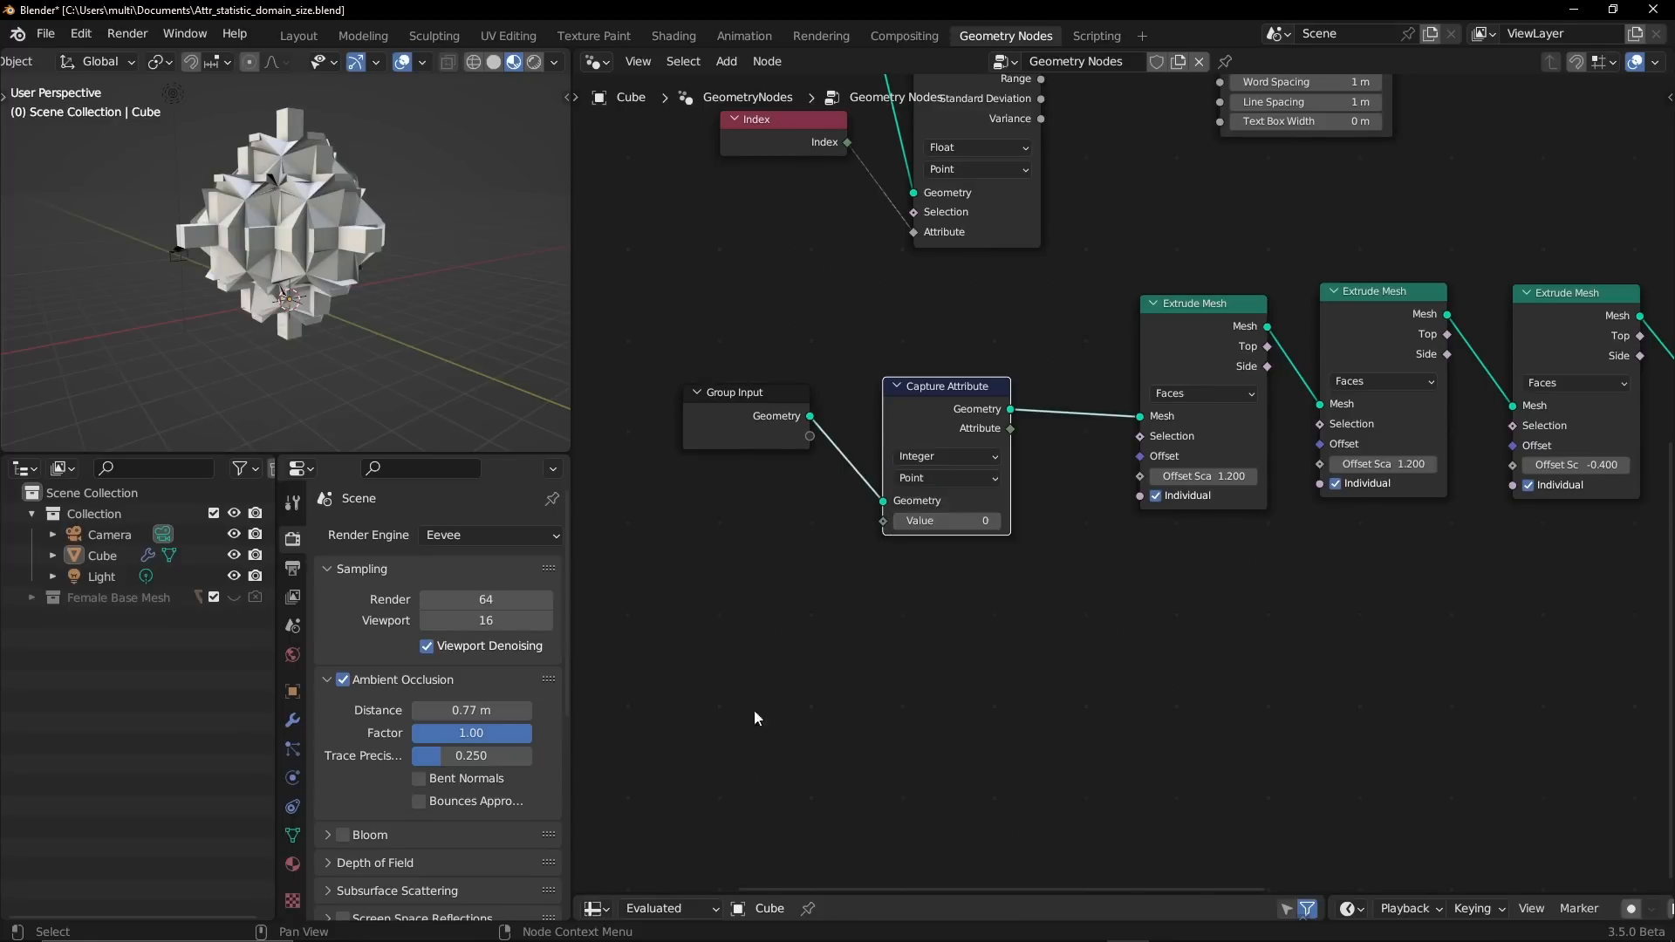
- Set the Capture Attribute domain to Face and feed its Value from a new Index node
{"action": "left_click", "coordinate": [953, 482]}
{"action": "left_click", "coordinate": [941, 545]}
{"action": "left_click_drag", "start_coordinate": [883, 521], "coordinate": [740, 582]}
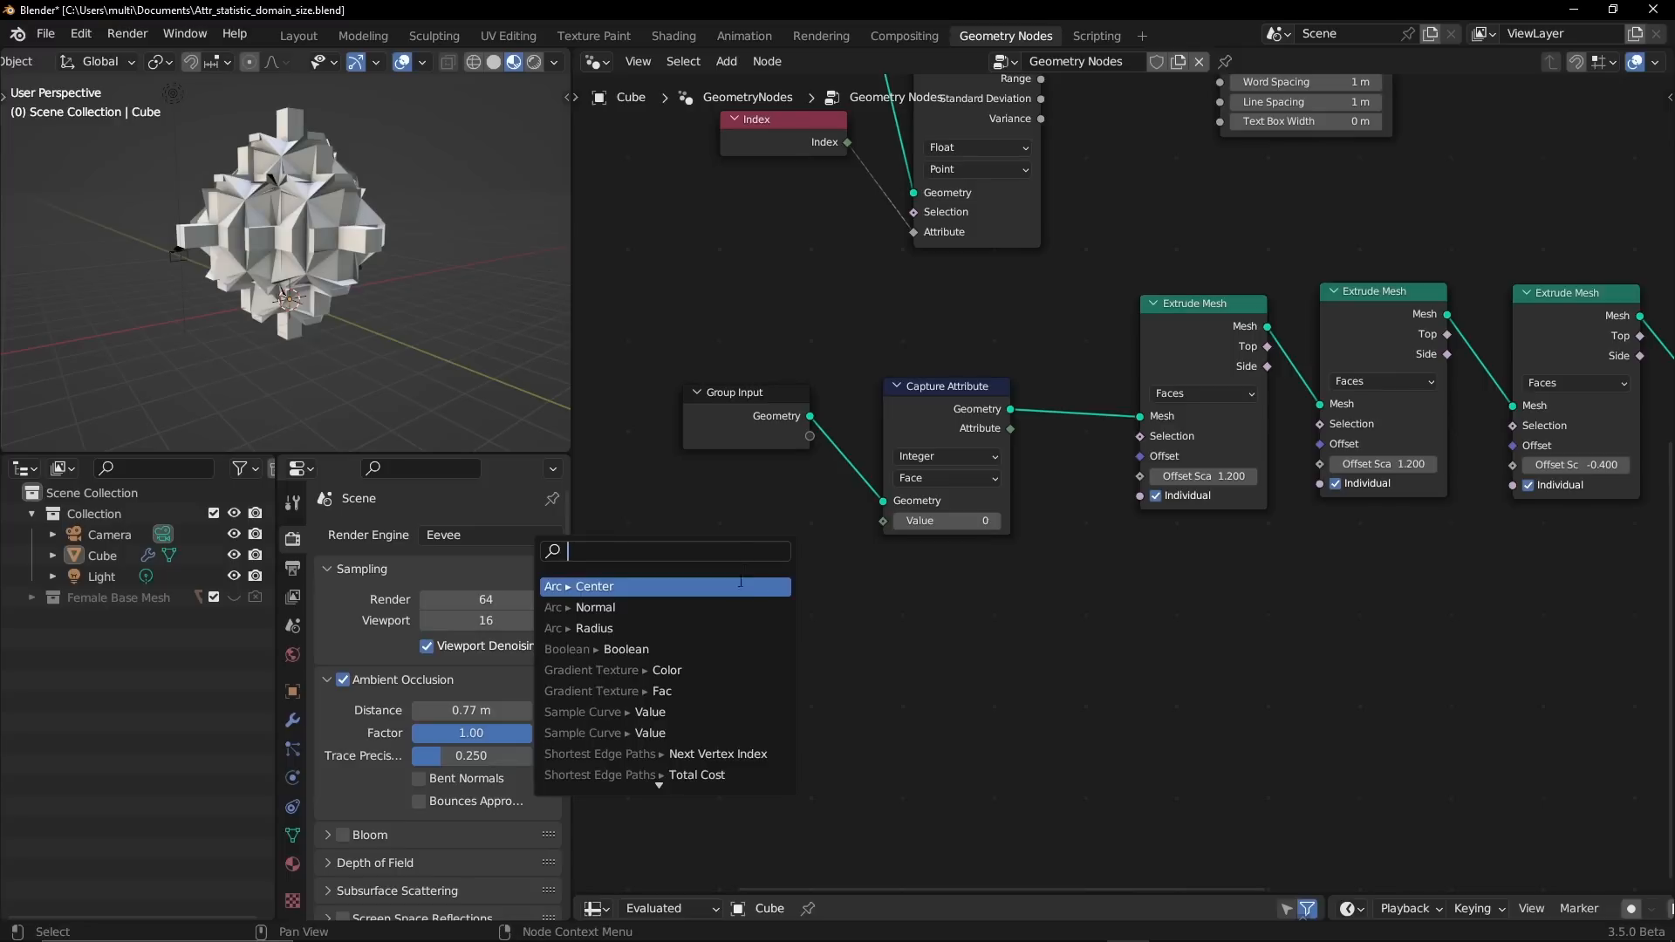
{"action": "type", "text": "index"}
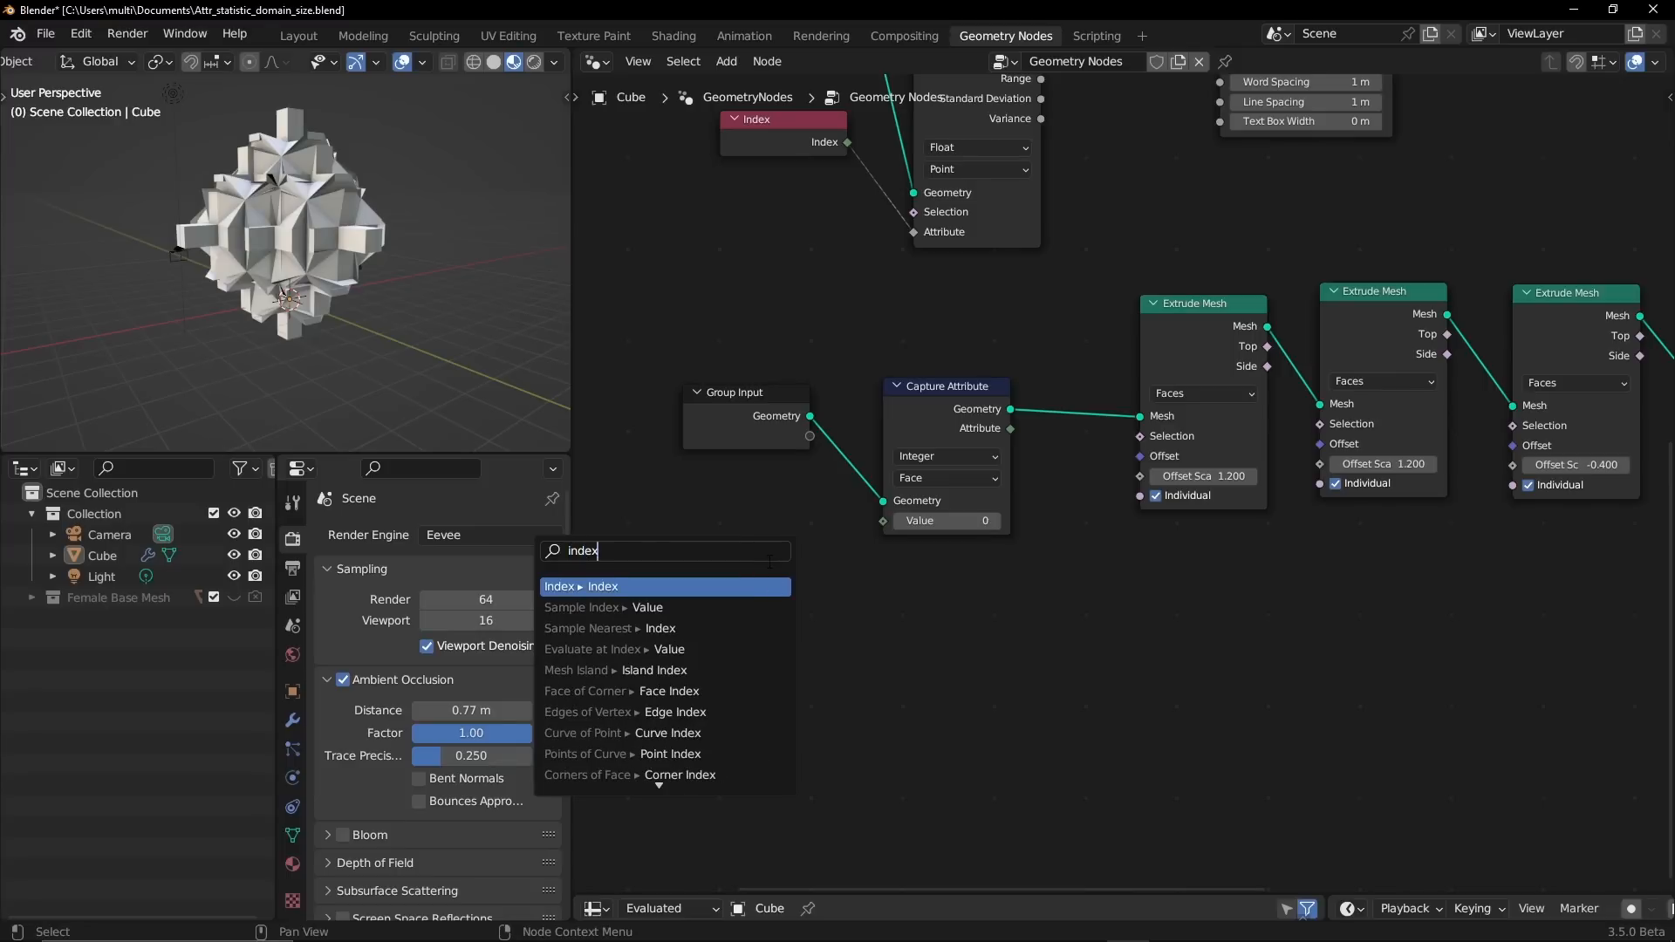
{"action": "key", "text": "Return"}
{"action": "left_click", "coordinate": [770, 565]}
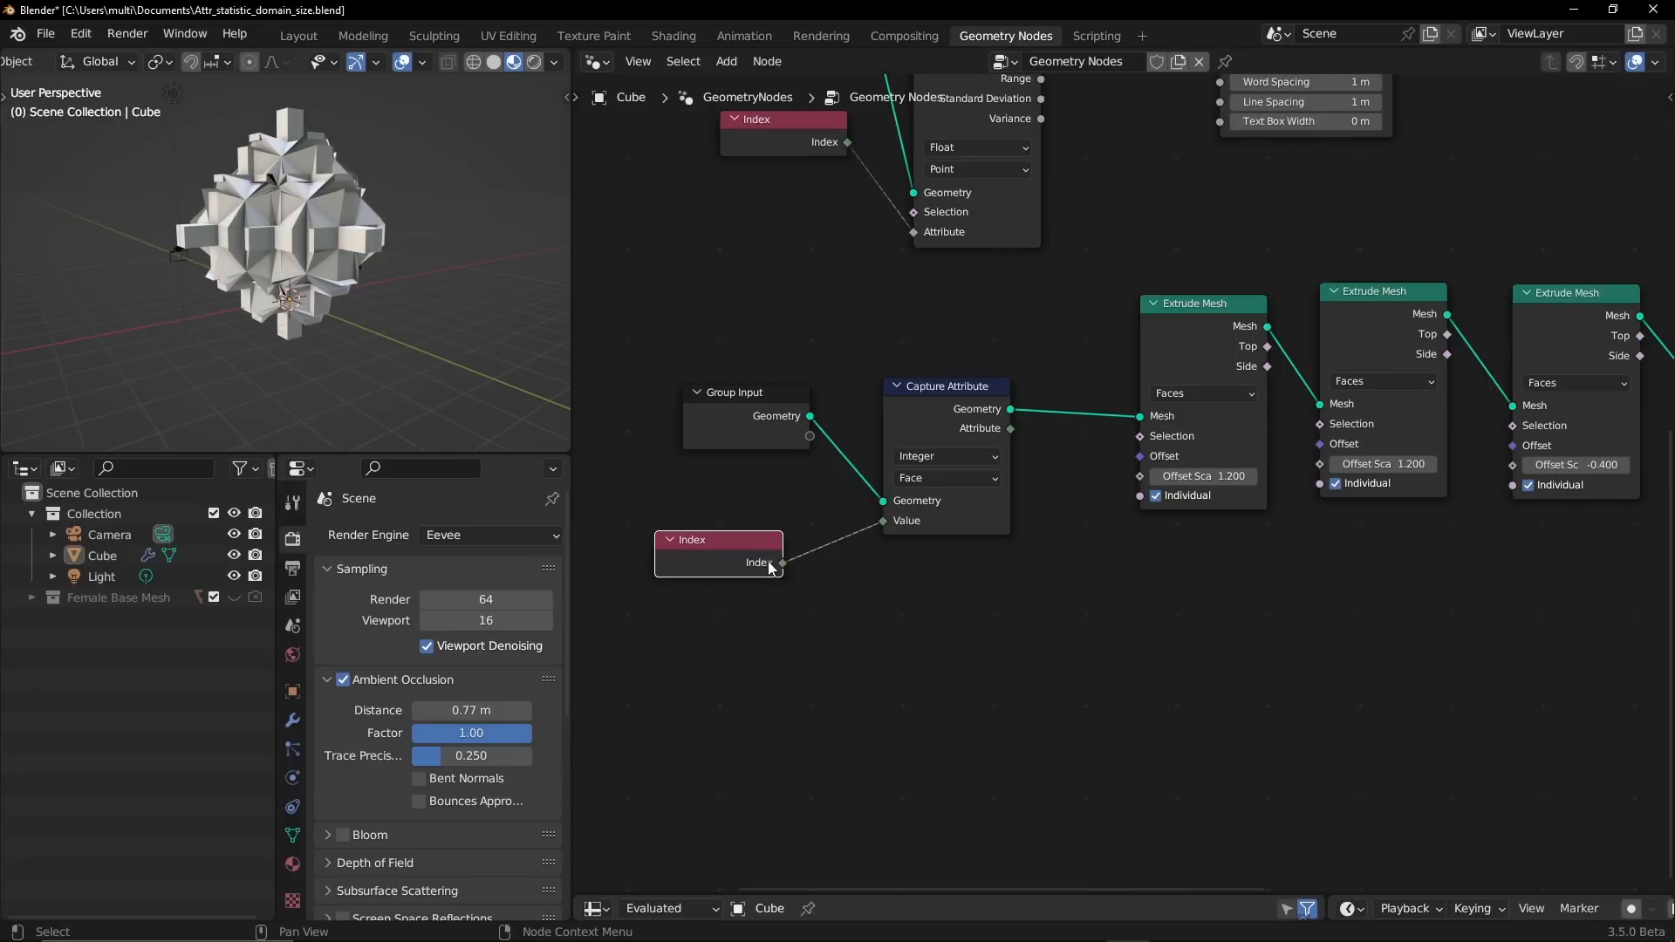
- Lower the Capture Attribute and Set Position nodes, and link the captured Attribute to Set Position's Selection
{"action": "left_click_drag", "start_coordinate": [948, 381], "coordinate": [967, 538]}
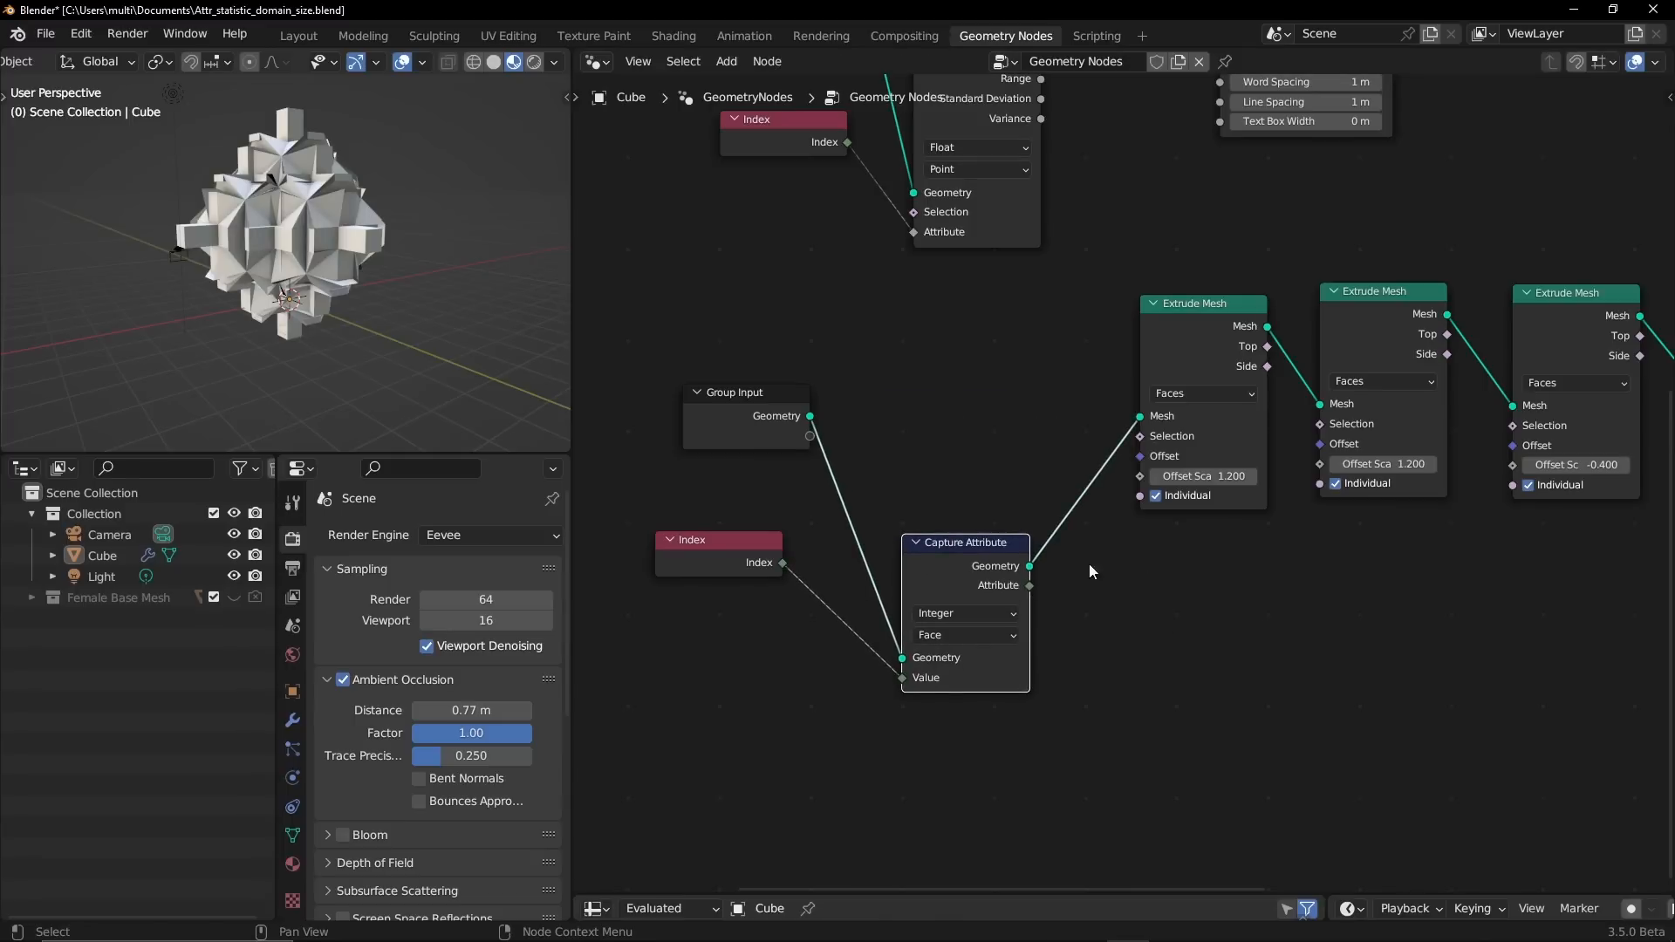
{"action": "mouse_move", "coordinate": [1169, 629]}
{"action": "middle_mouse_down"}
{"action": "mouse_move", "coordinate": [821, 518]}
{"action": "mouse_move", "coordinate": [835, 511]}
{"action": "middle_mouse_up"}
{"action": "middle_click_drag", "start_coordinate": [1209, 500], "coordinate": [913, 491]}
{"action": "left_click_drag", "start_coordinate": [1577, 239], "coordinate": [1300, 412]}
{"action": "middle_click_drag", "start_coordinate": [896, 529], "coordinate": [1128, 480]}
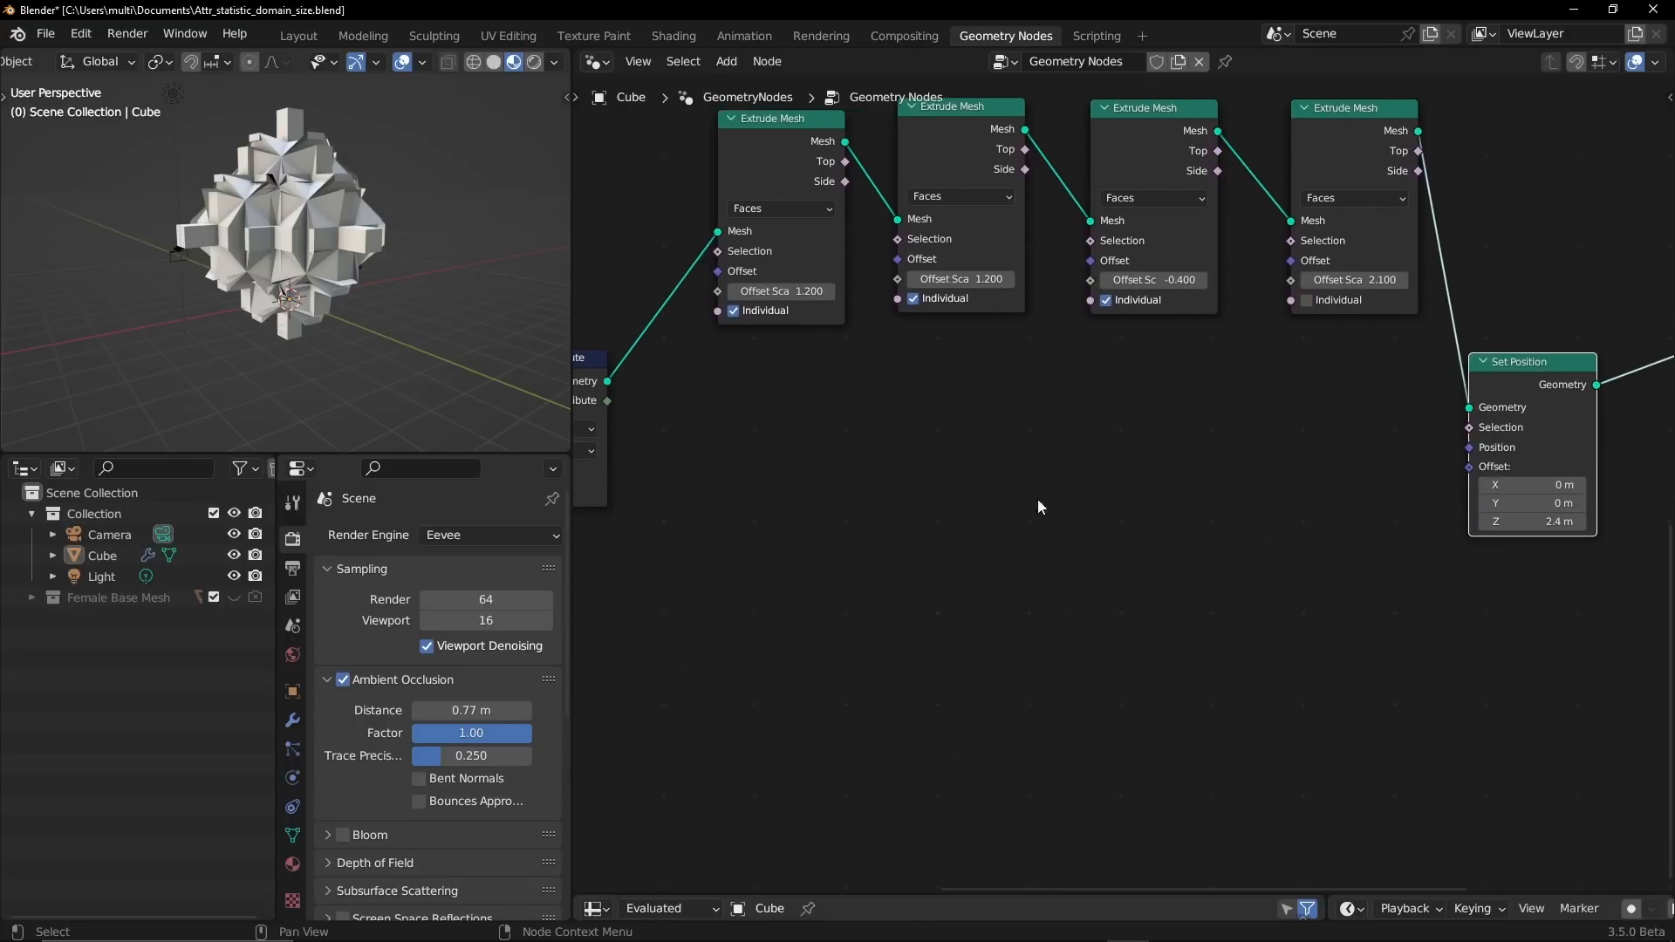
{"action": "left_click_drag", "start_coordinate": [608, 400], "coordinate": [1469, 428]}
- Reset Set Position's Z offset to 0 m, and try a Z offset of -1.5 m
{"action": "middle_click_drag", "start_coordinate": [1287, 503], "coordinate": [819, 527]}
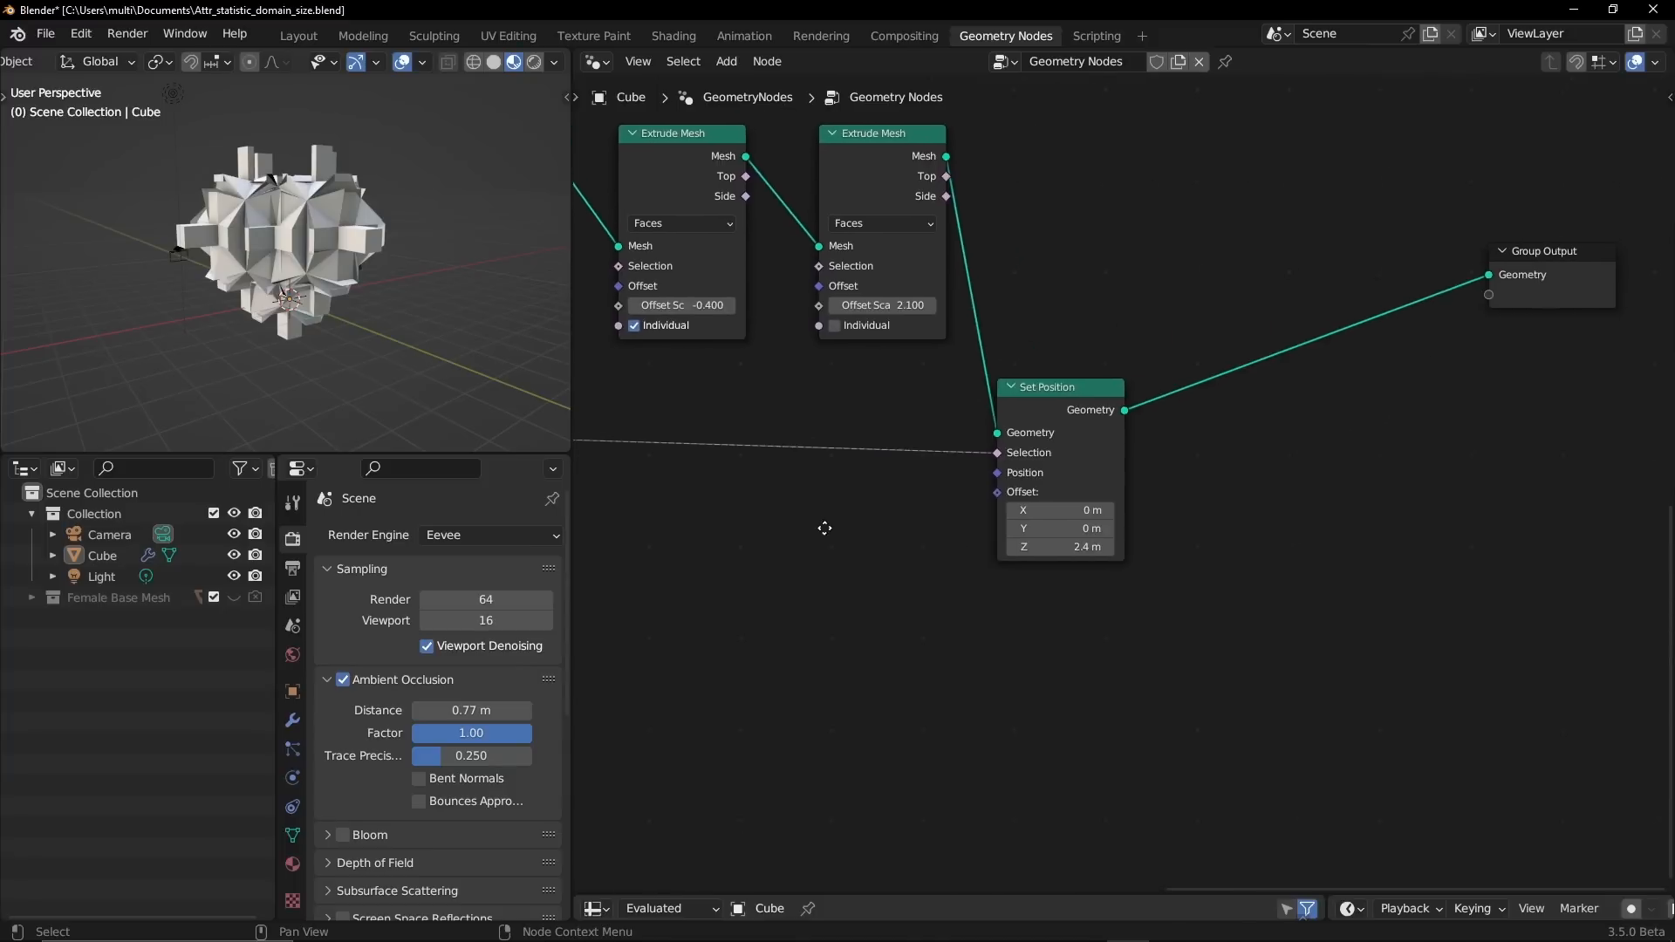
{"action": "double_click", "coordinate": [1051, 556]}
{"action": "key", "text": "Return"}
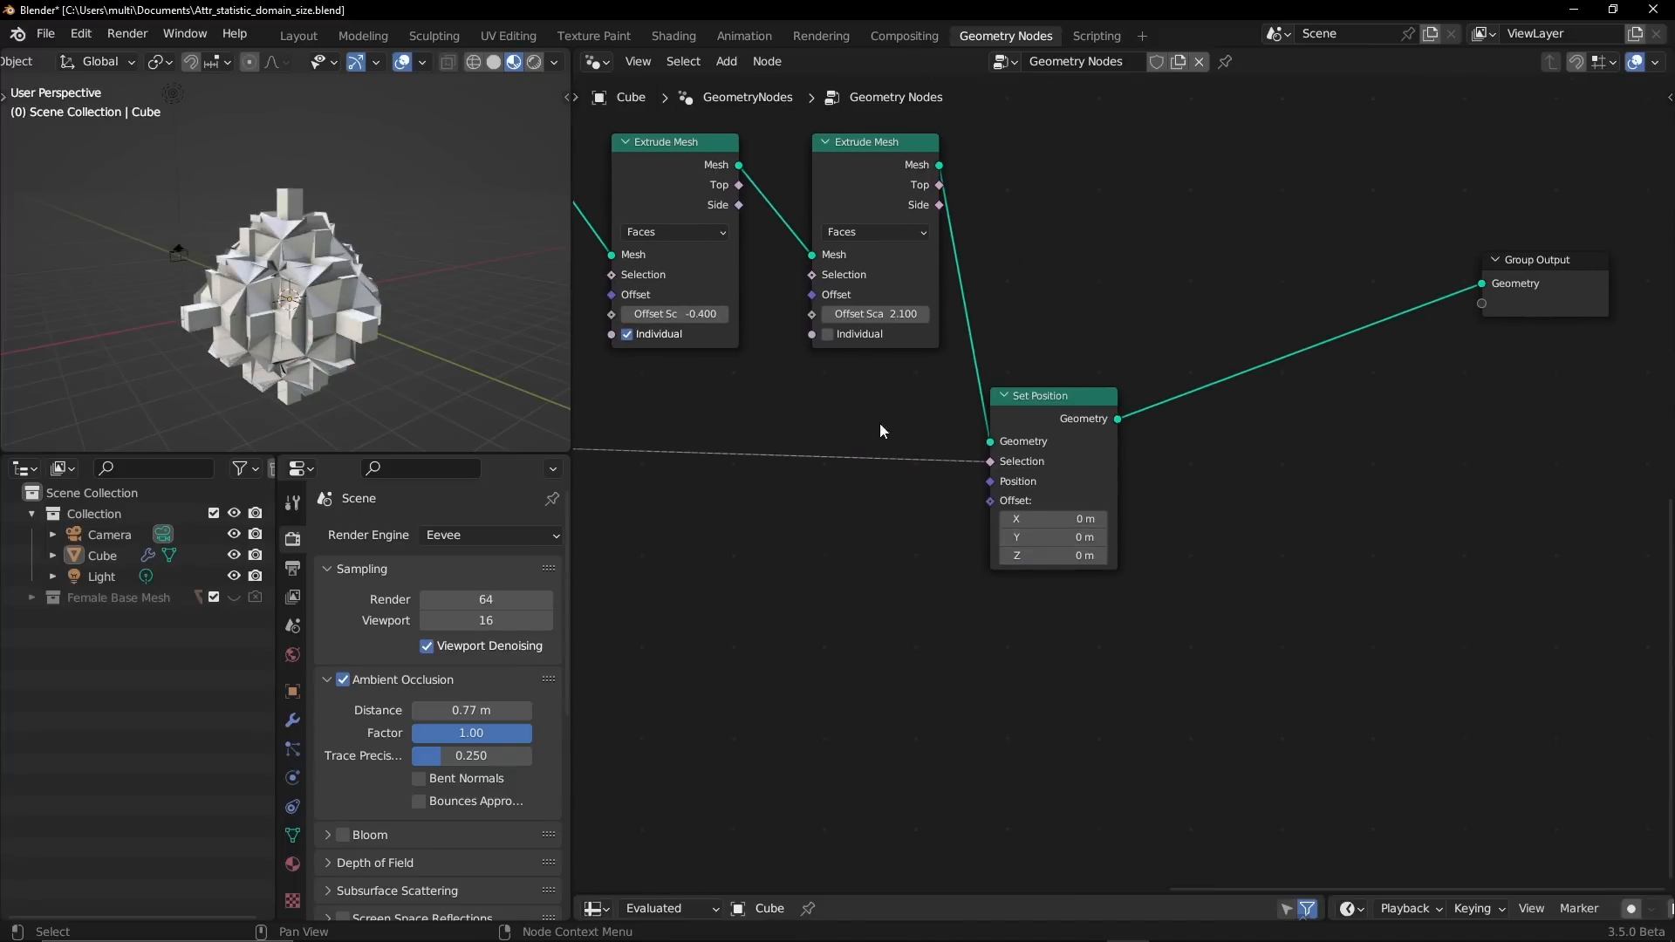
{"action": "left_click_drag", "start_coordinate": [1042, 556], "coordinate": [1054, 557]}
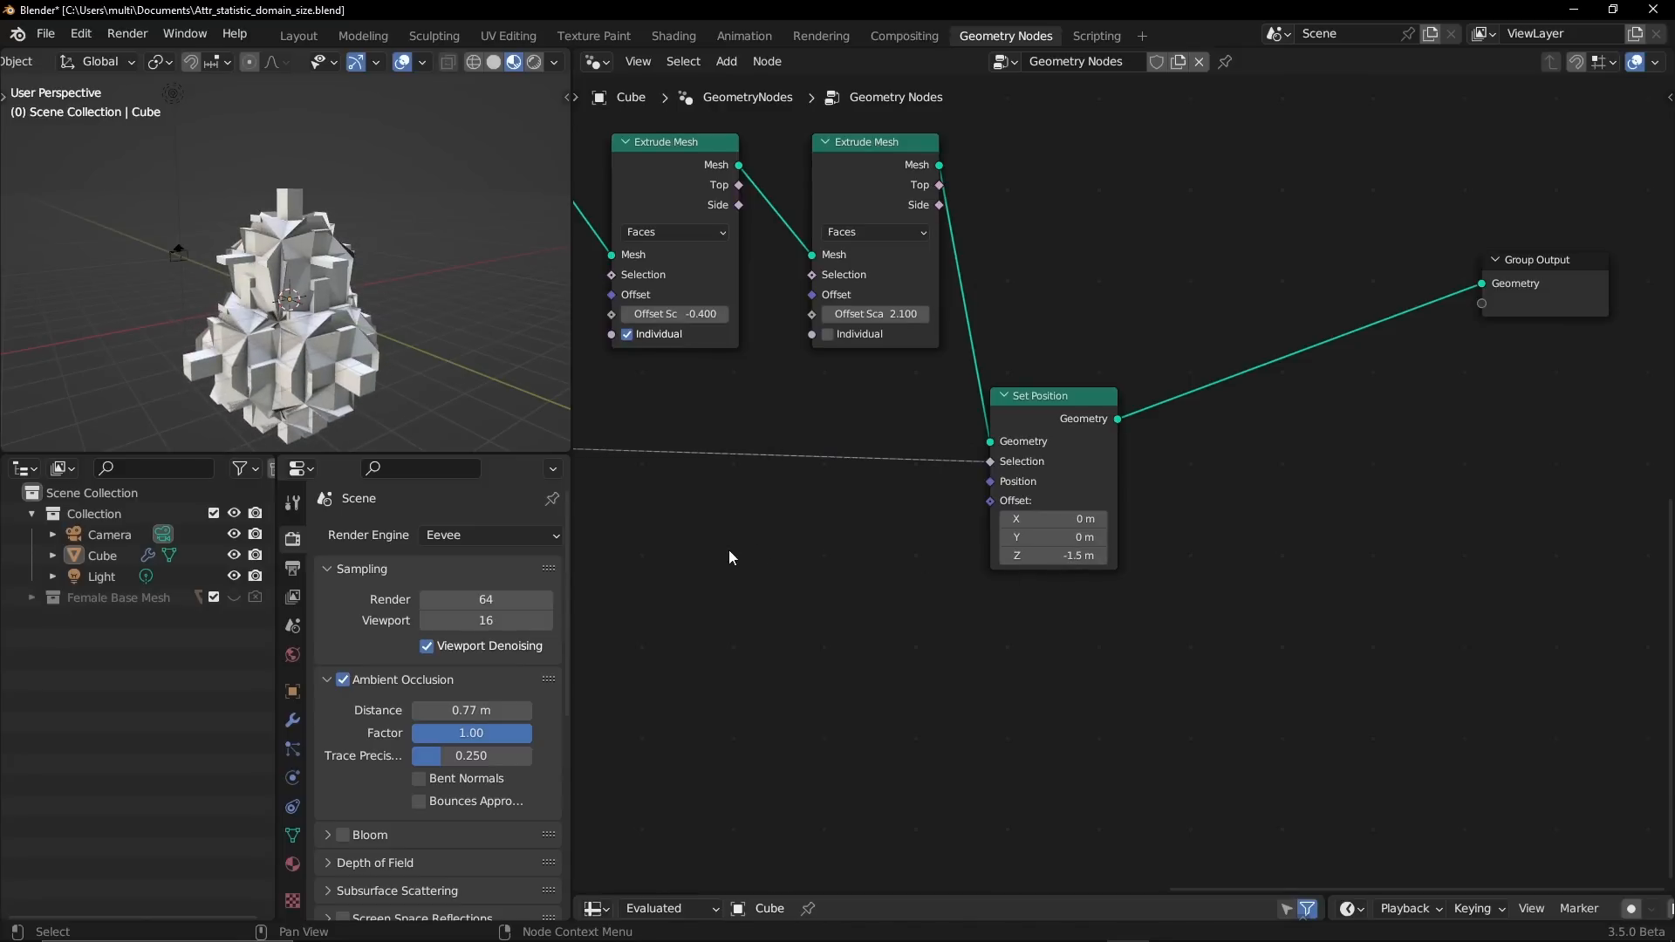
{"action": "middle_click_drag", "start_coordinate": [731, 559], "coordinate": [967, 467]}
{"action": "key", "text": "shift+a"}
{"action": "type", "text": "e"}
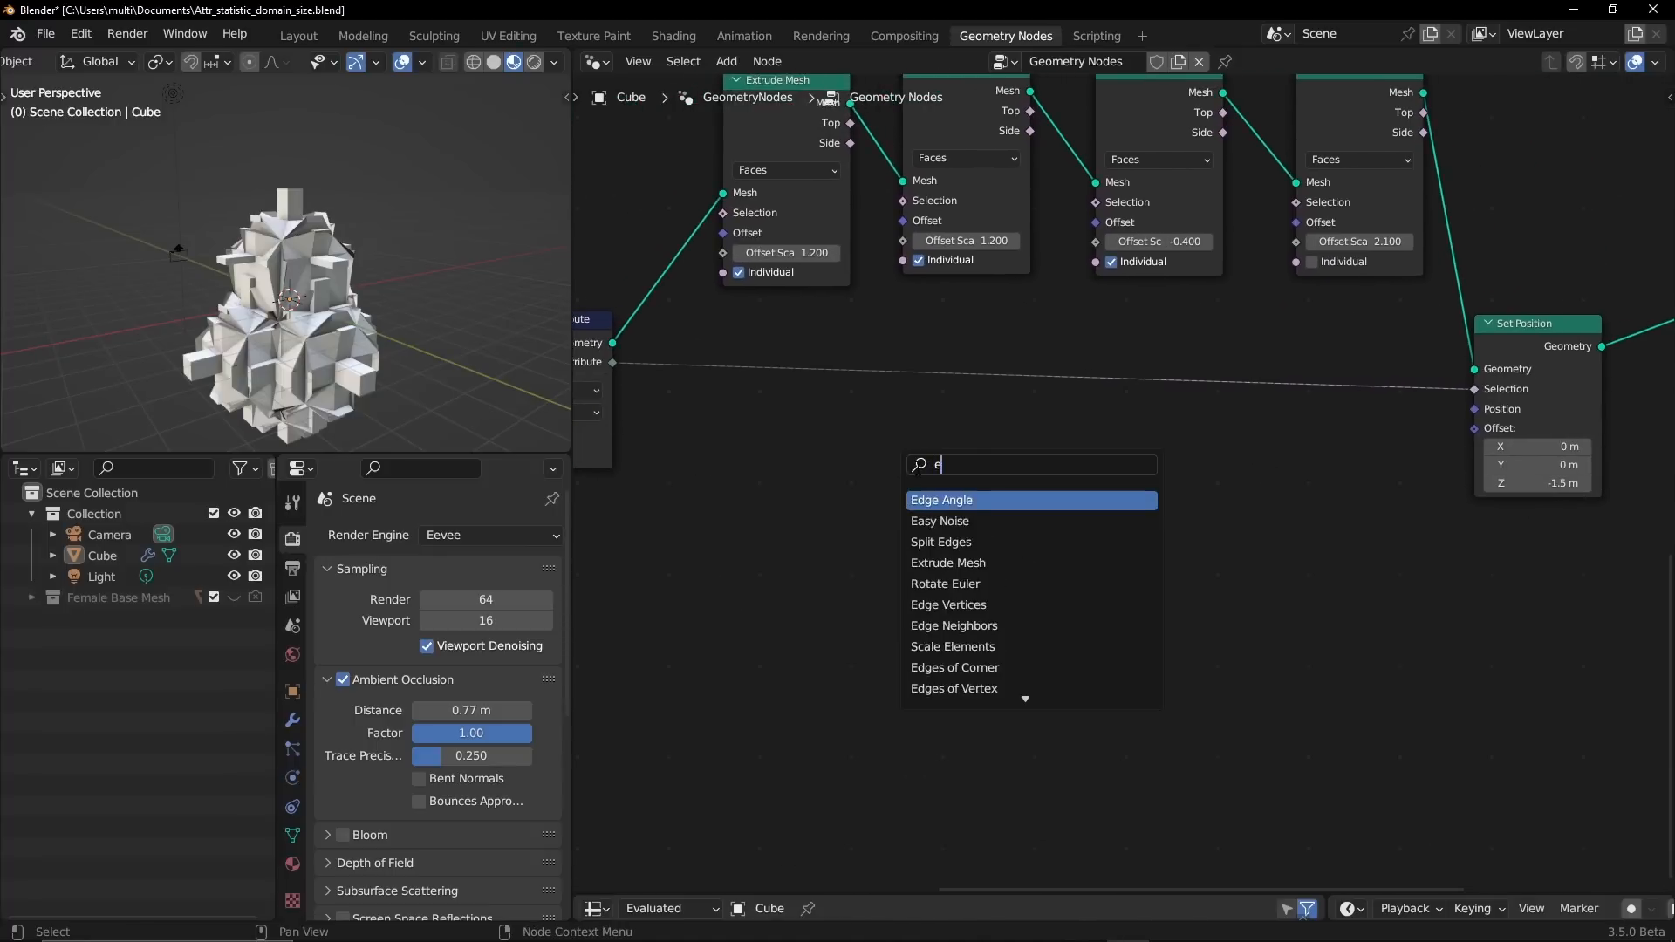
{"action": "type", "text": "q"}
{"action": "key", "text": "Escape"}
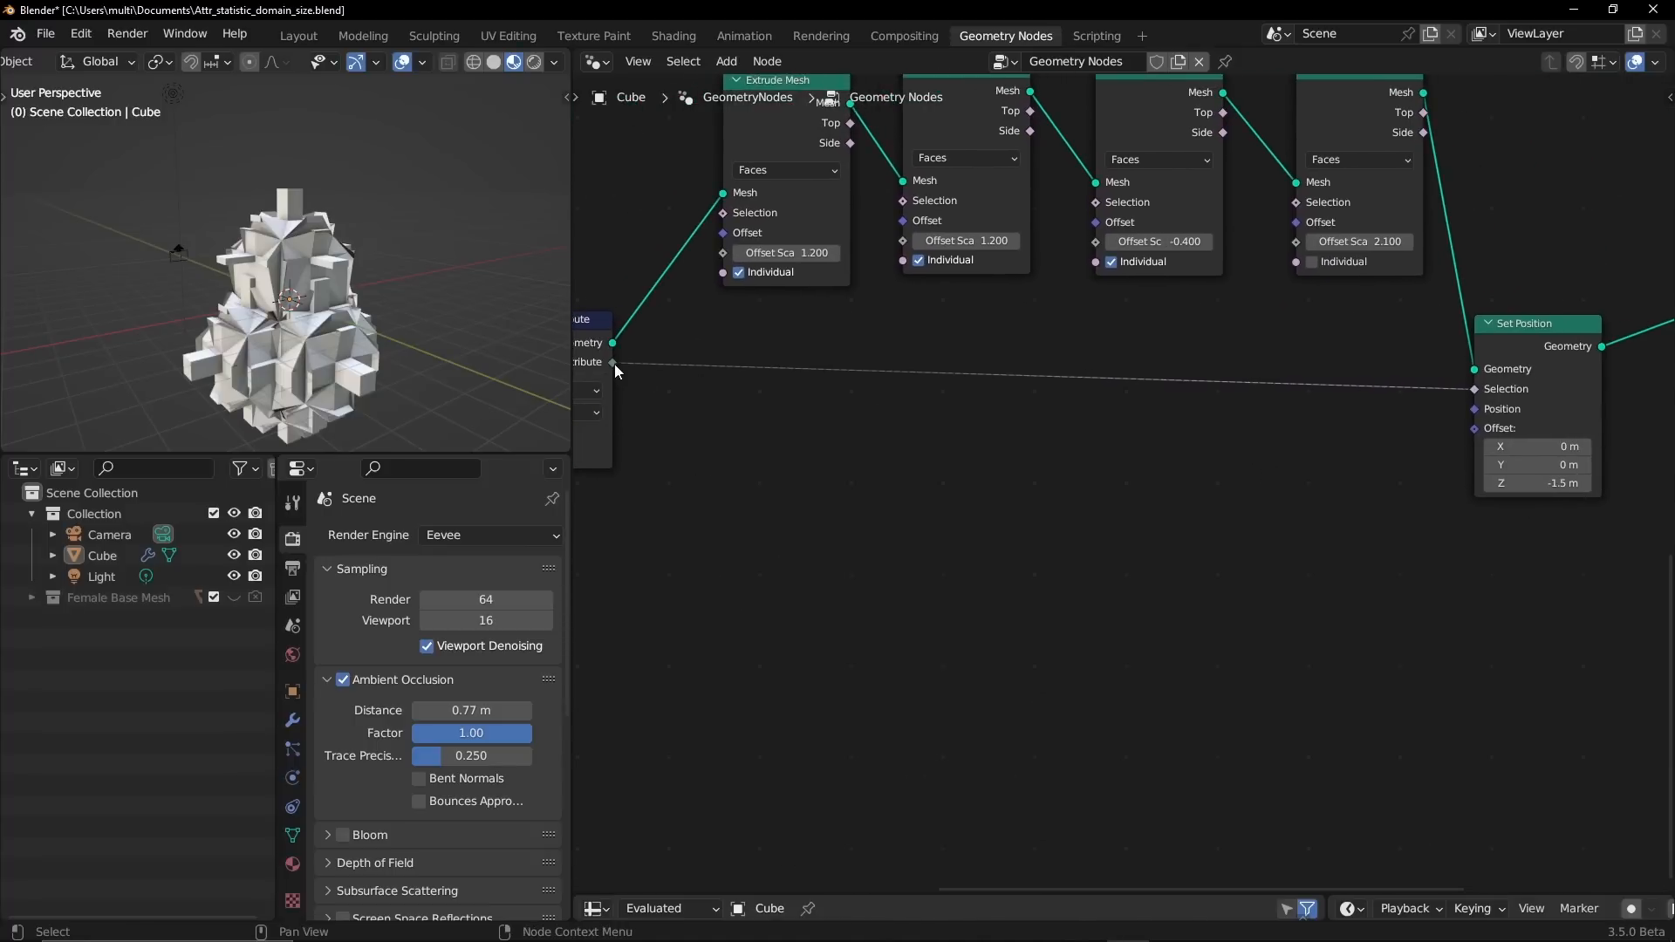
- Add an integer Equal node with the captured Attribute as A, and link its Result to Set Position's Selection
{"action": "left_click_drag", "start_coordinate": [615, 364], "coordinate": [860, 513]}
{"action": "type", "text": "eq"}
{"action": "left_click", "coordinate": [940, 550]}
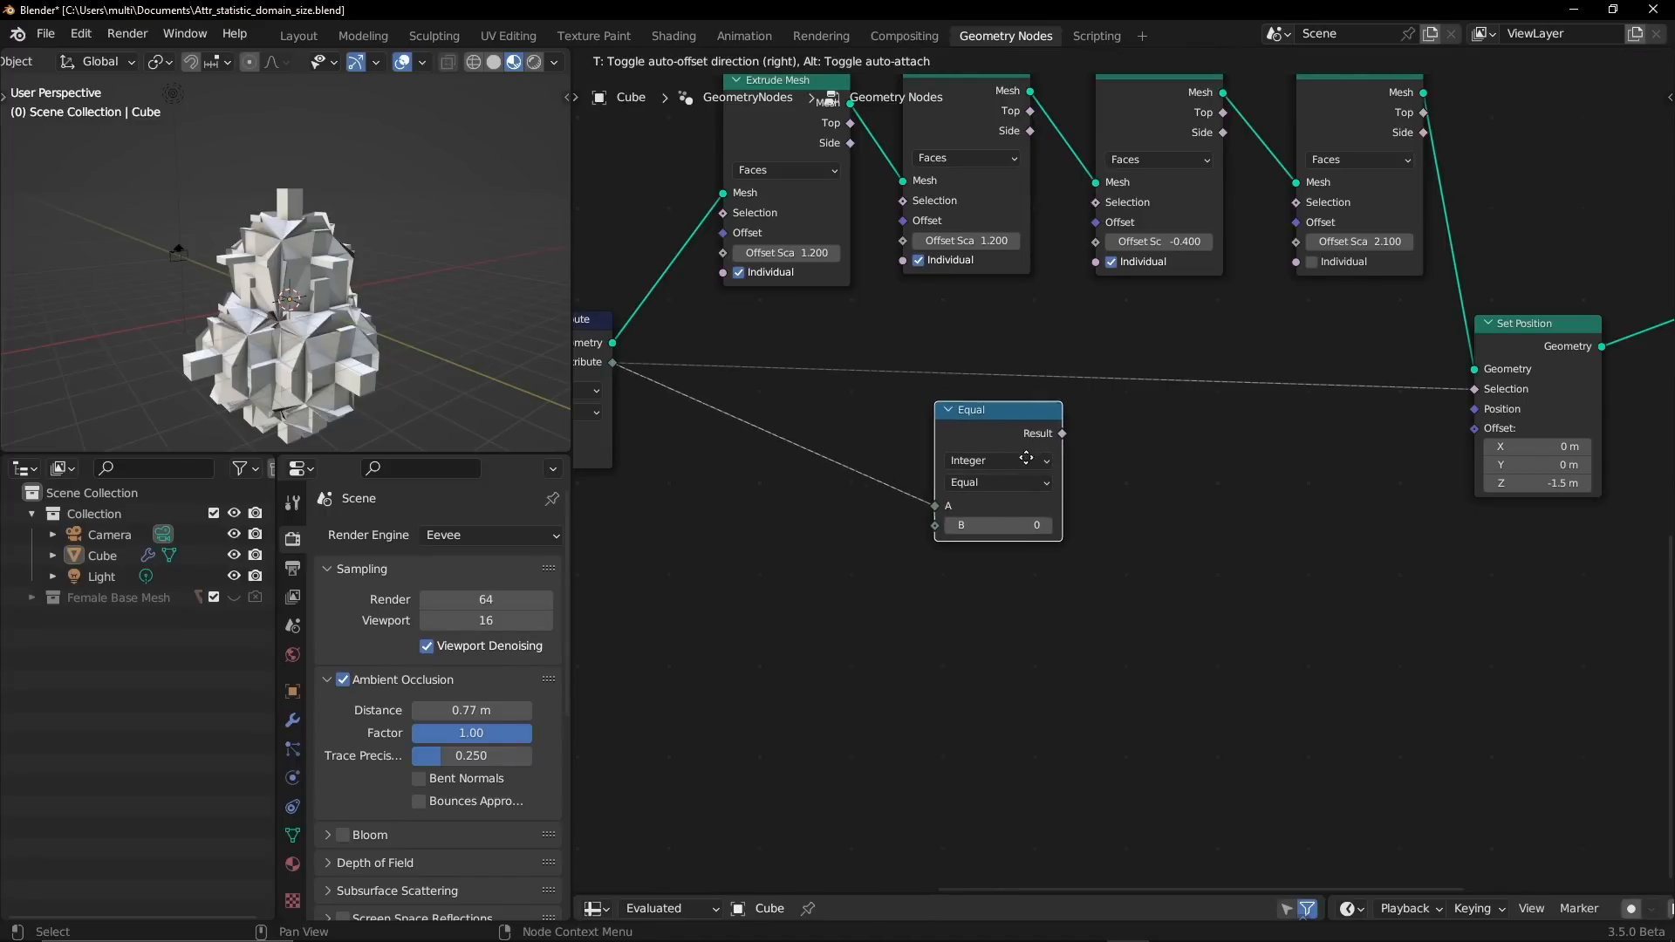
{"action": "left_click_drag", "start_coordinate": [1069, 439], "coordinate": [1472, 389]}
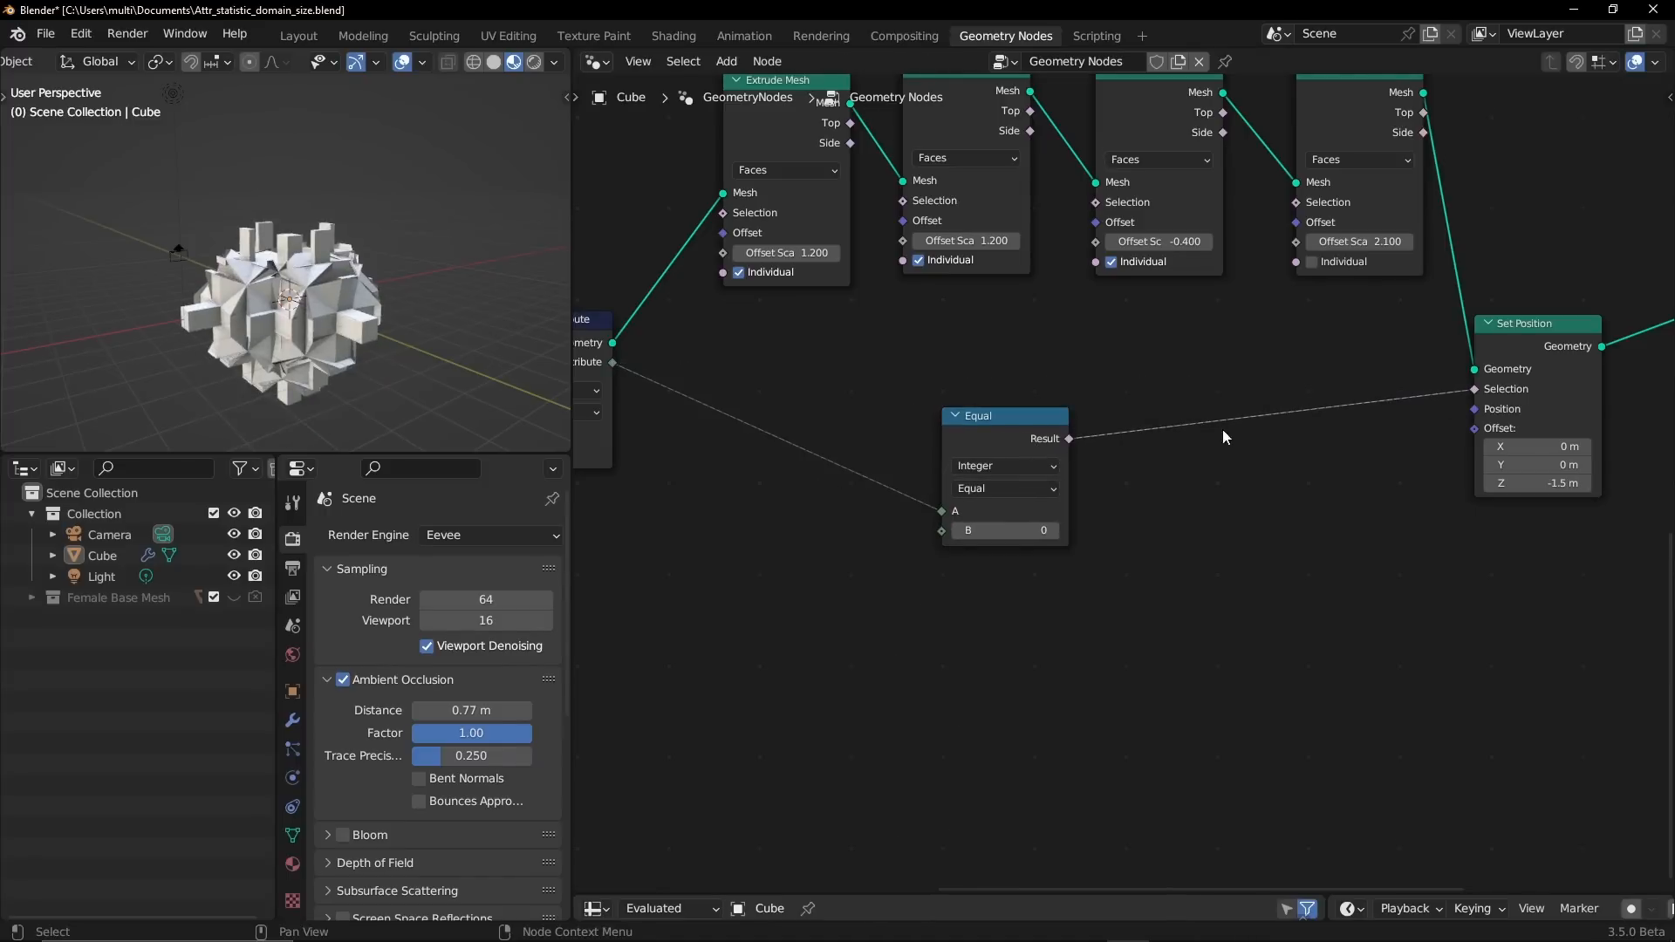
{"action": "left_click_drag", "start_coordinate": [1011, 441], "coordinate": [1033, 420]}
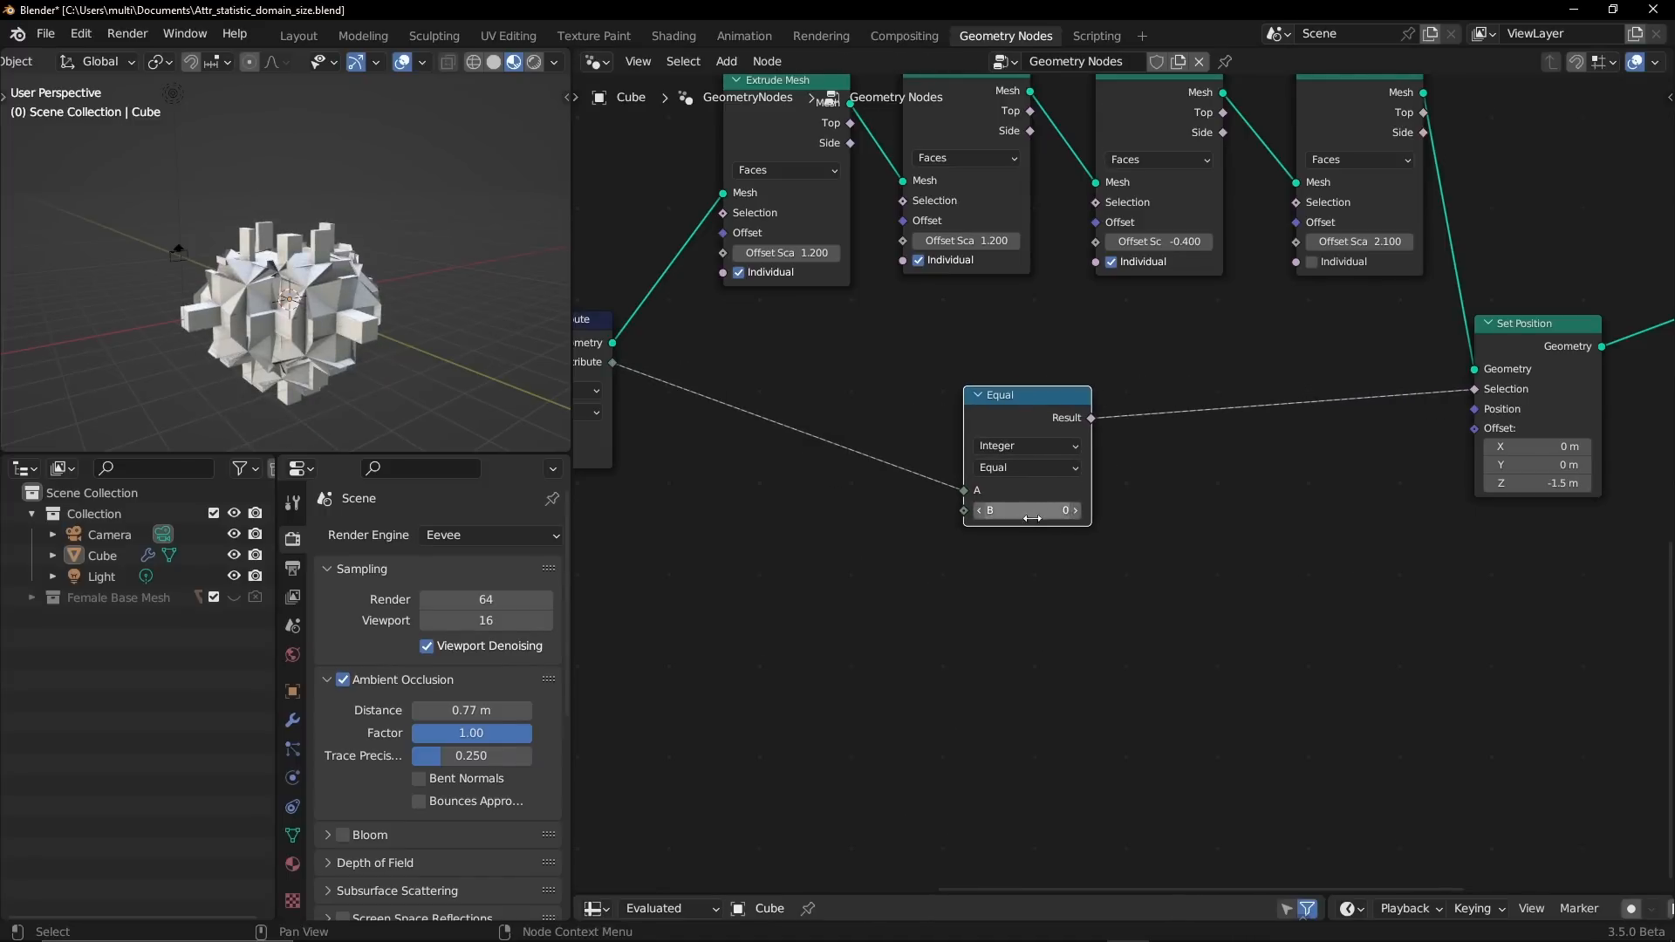
- Try 1 as the Equal node's B value and set it back to 0
{"action": "left_click", "coordinate": [1076, 513]}
{"action": "left_click", "coordinate": [1044, 512]}
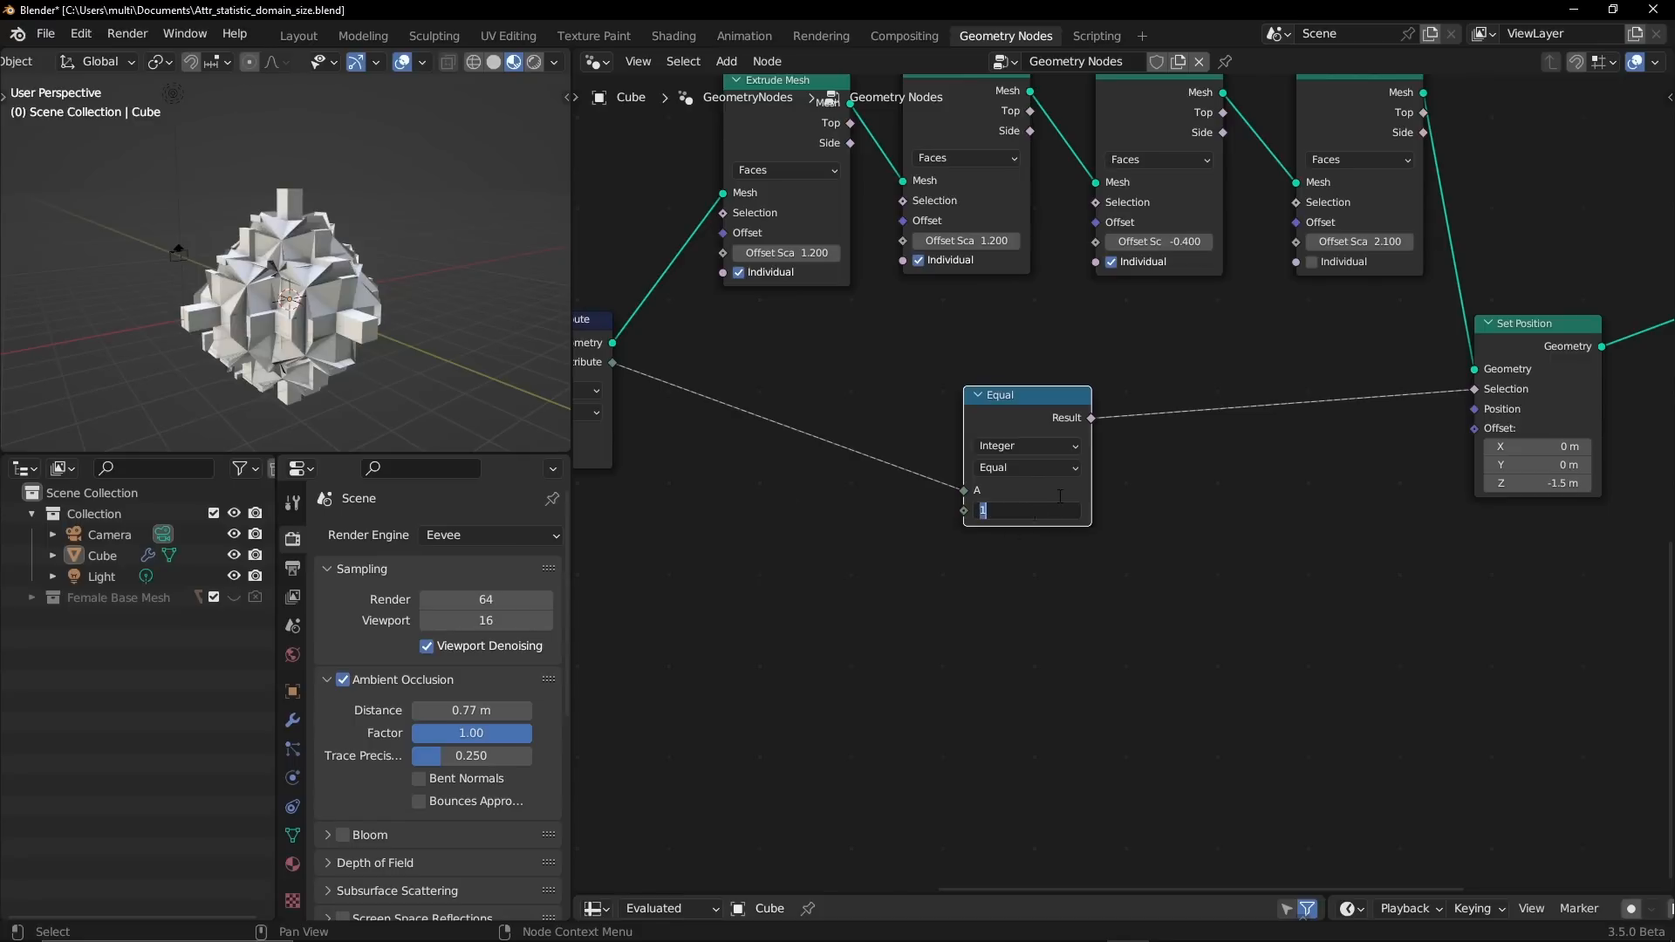
{"action": "type", "text": "3"}
{"action": "key", "text": "Return"}
- Try a Z offset of 3.6 m on Set Position while viewing the extruded mesh from another angle
{"action": "middle_click_drag", "start_coordinate": [1187, 487], "coordinate": [827, 443]}
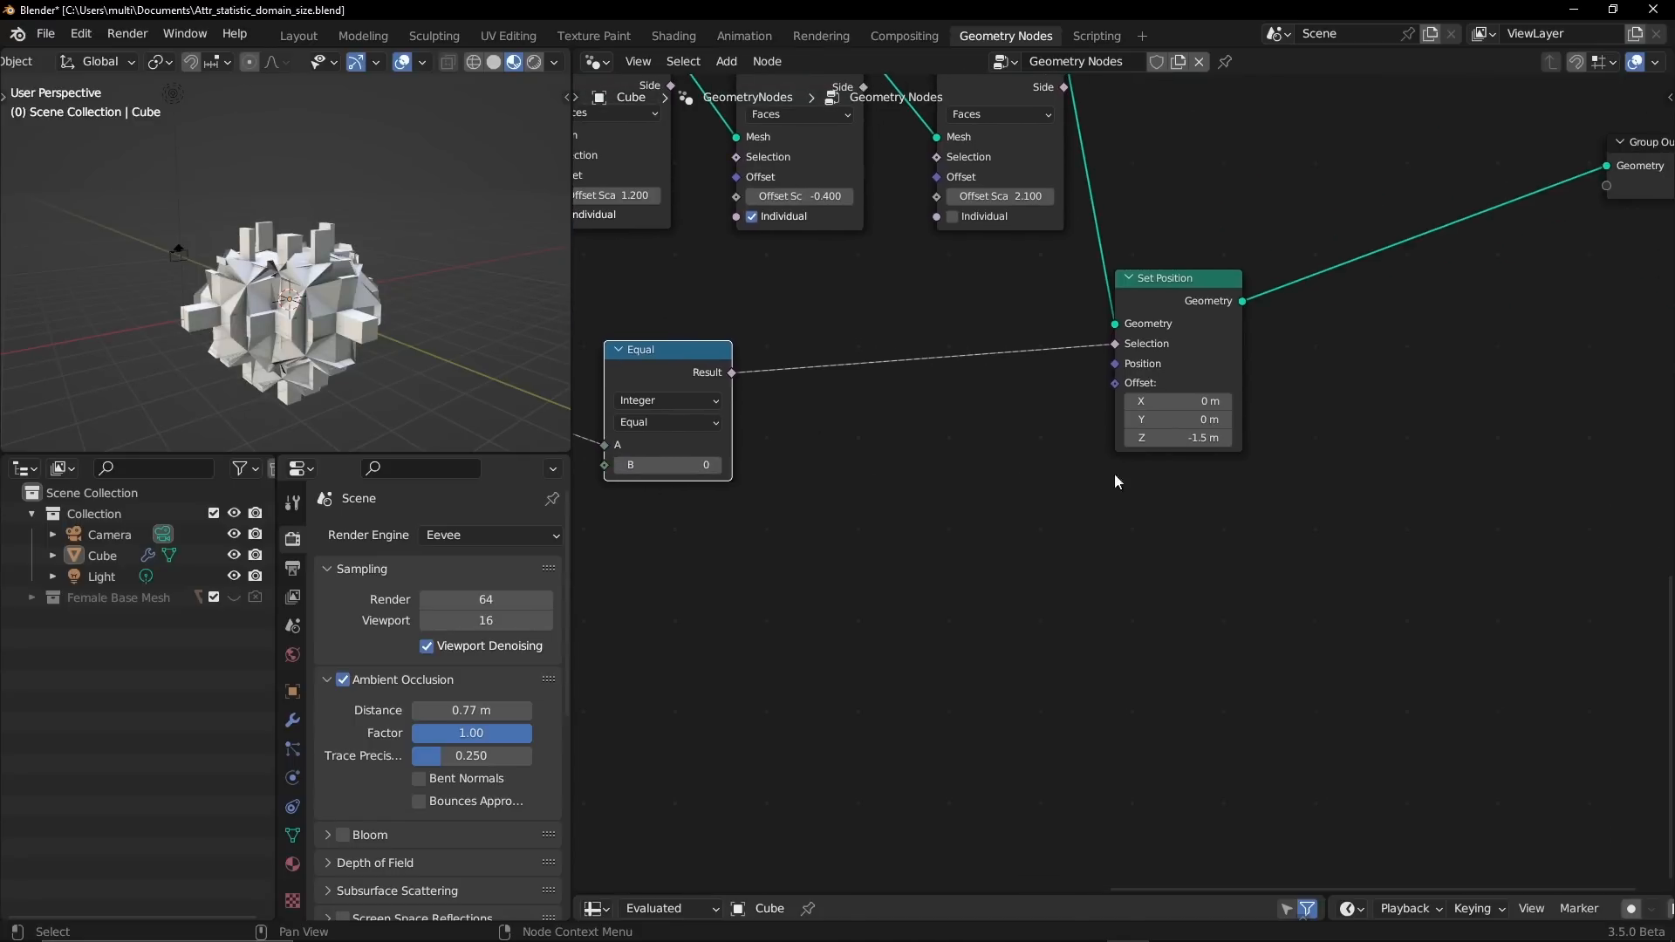
{"action": "mouse_move", "coordinate": [1172, 438]}
{"action": "left_mouse_down"}
{"action": "mouse_move", "coordinate": [1201, 438]}
{"action": "mouse_move", "coordinate": [1179, 438]}
{"action": "left_mouse_up"}
{"action": "middle_click_drag", "start_coordinate": [353, 246], "coordinate": [403, 327]}
{"action": "mouse_move", "coordinate": [1194, 438]}
{"action": "left_mouse_down"}
{"action": "mouse_move", "coordinate": [1217, 439]}
{"action": "mouse_move", "coordinate": [1180, 438]}
{"action": "mouse_move", "coordinate": [1222, 438]}
{"action": "left_mouse_up"}
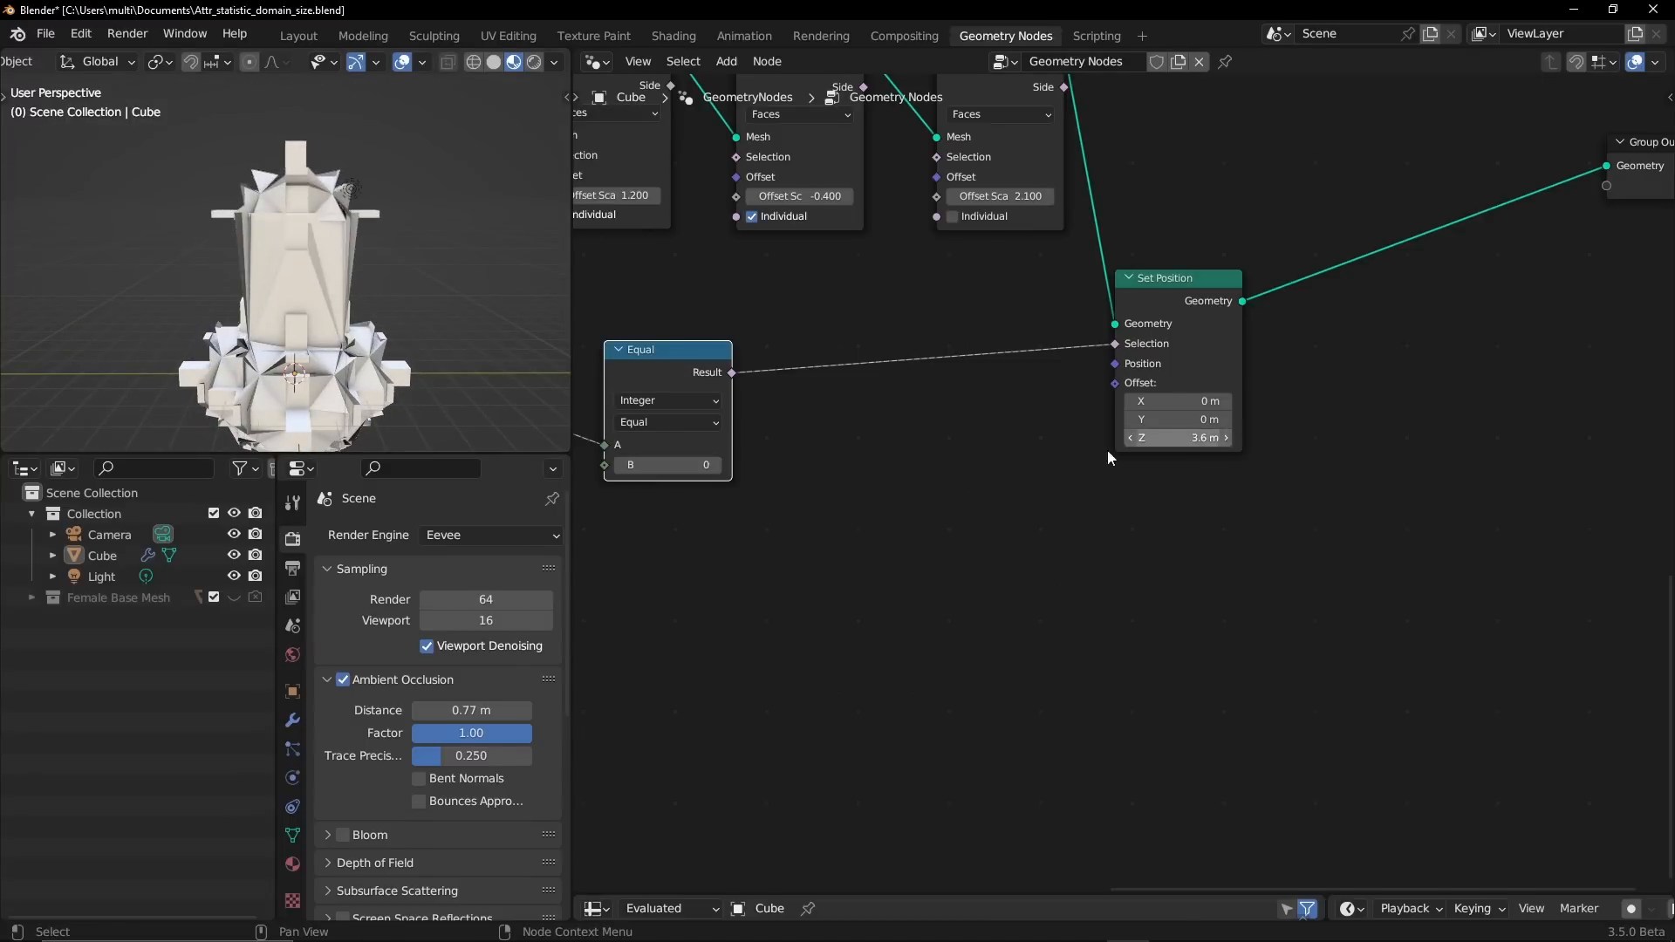
- Set the Equal node's B value to 1 and reset Set Position's Z offset to 0 m
{"action": "left_click", "coordinate": [716, 465]}
{"action": "left_click_drag", "start_coordinate": [489, 432], "coordinate": [326, 392], "text": "alt"}
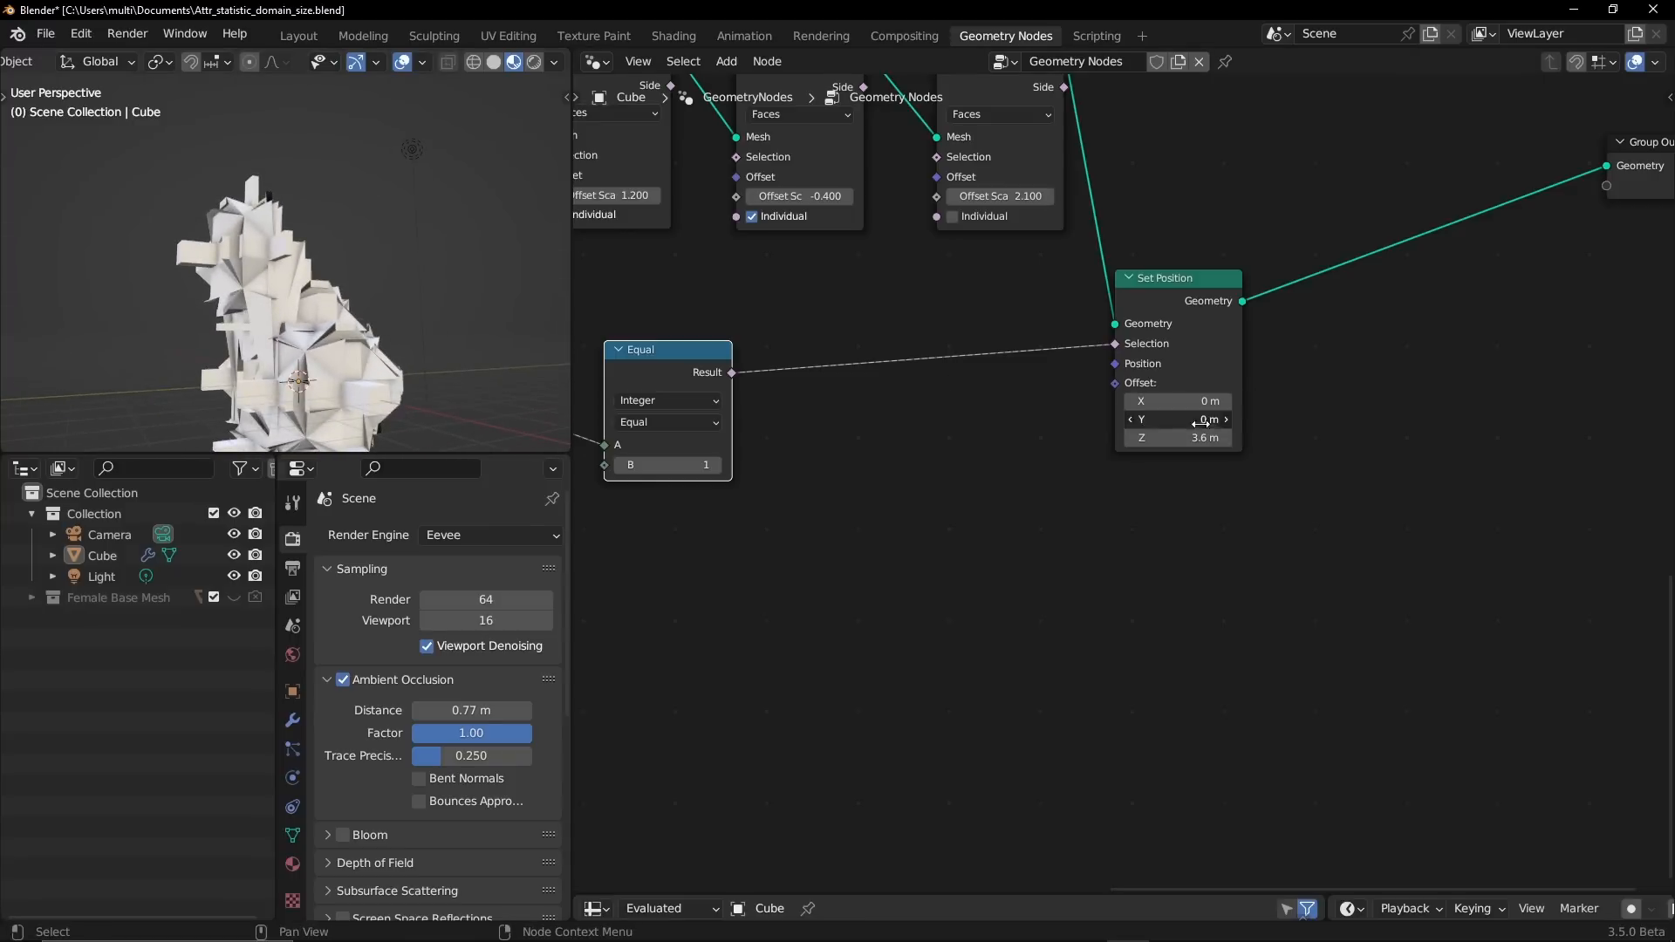
{"action": "key", "text": "Tab"}
{"action": "type", "text": "0"}
{"action": "key", "text": "Return"}
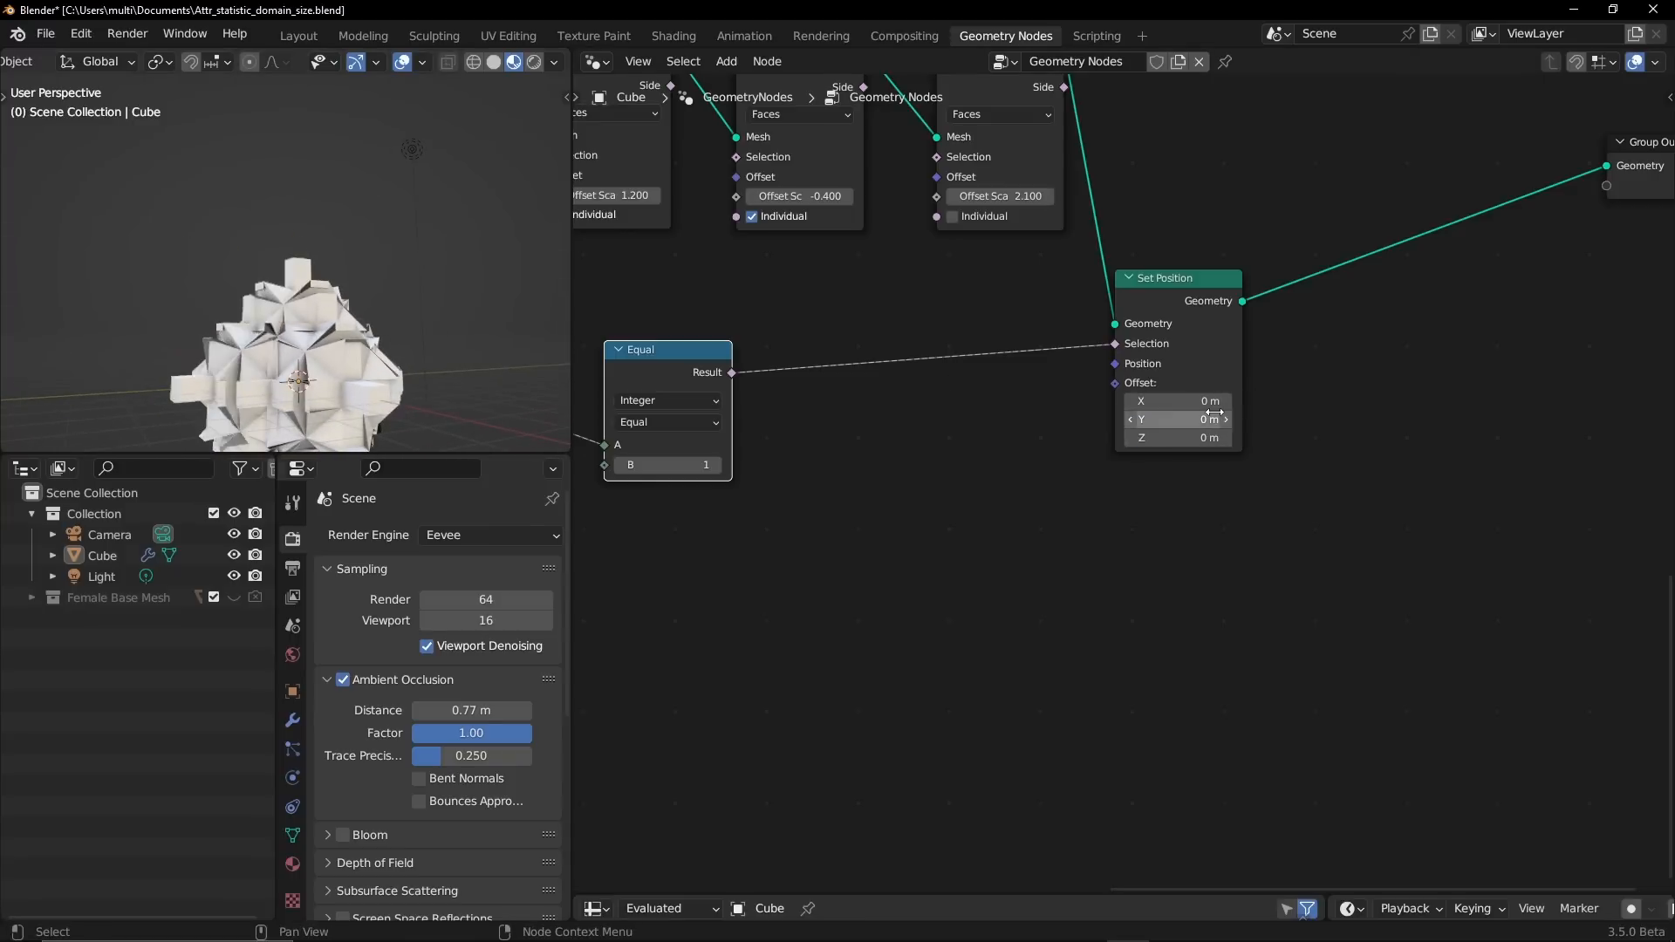
- Set Set Position's Y offset to -4.6 m and inspect the shifted part of the mesh
{"action": "mouse_move", "coordinate": [1171, 401]}
{"action": "left_mouse_down"}
{"action": "mouse_move", "coordinate": [1204, 401]}
{"action": "mouse_move", "coordinate": [1160, 419]}
{"action": "left_mouse_up"}
{"action": "type", "text": "0"}
{"action": "key", "text": "Return"}
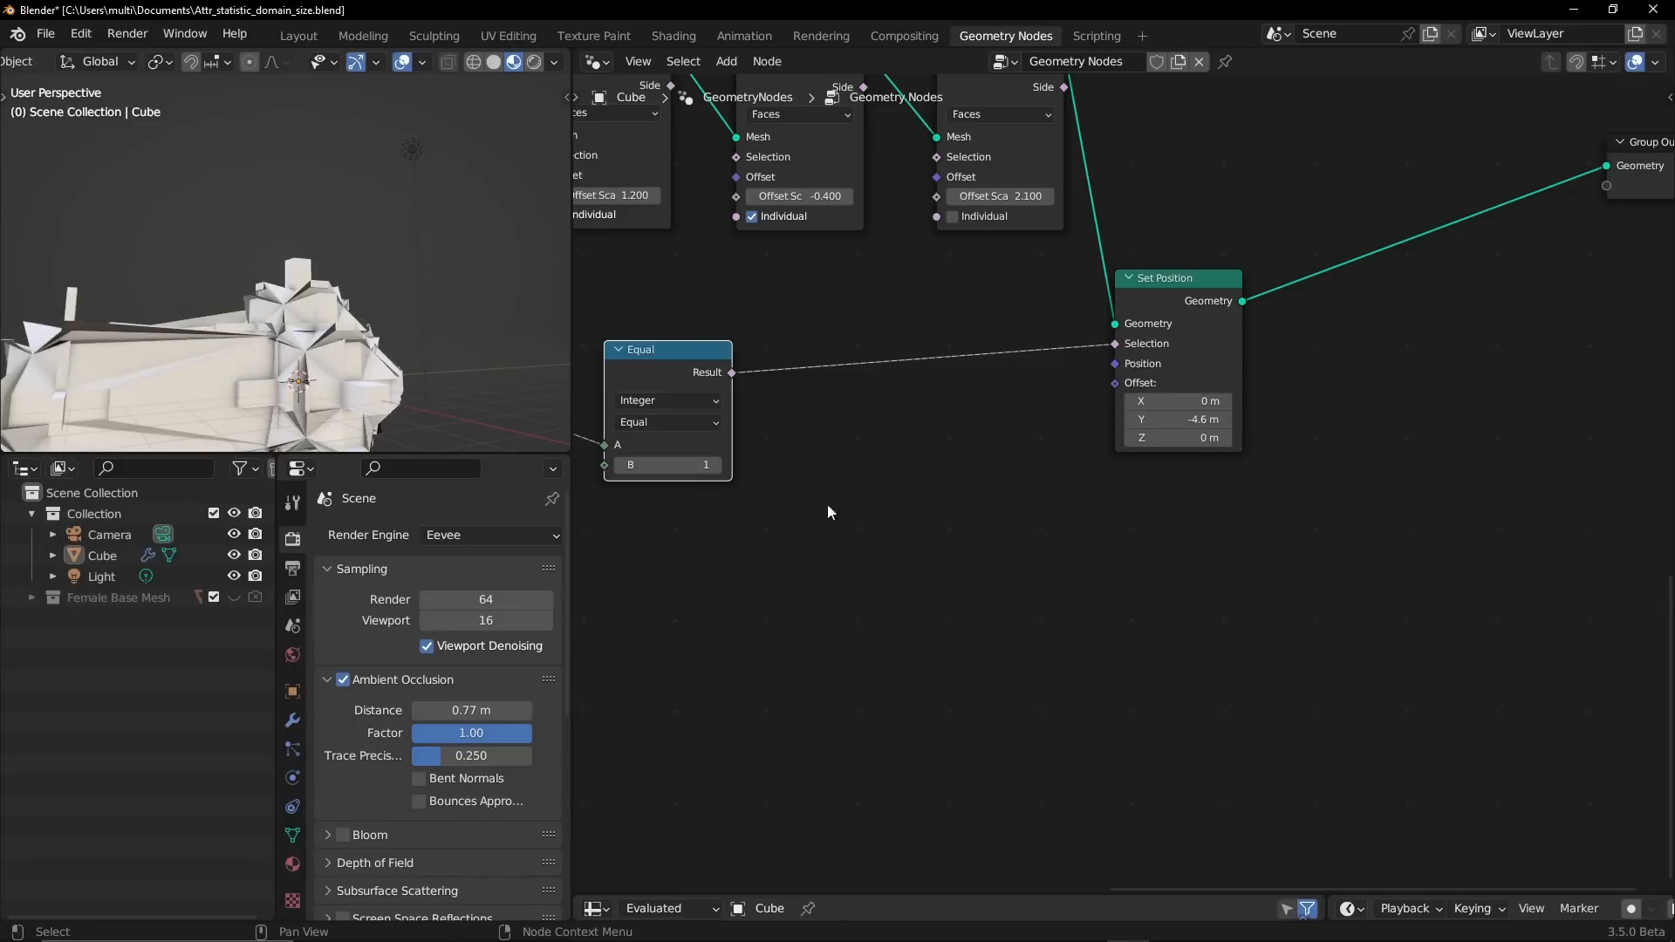
{"action": "scroll", "coordinate": [468, 267], "scroll_direction": "down", "scroll_amount": 4}
{"action": "middle_click_drag", "start_coordinate": [467, 269], "coordinate": [405, 309]}
{"action": "left_click_drag", "start_coordinate": [404, 305], "coordinate": [436, 343], "text": "alt"}
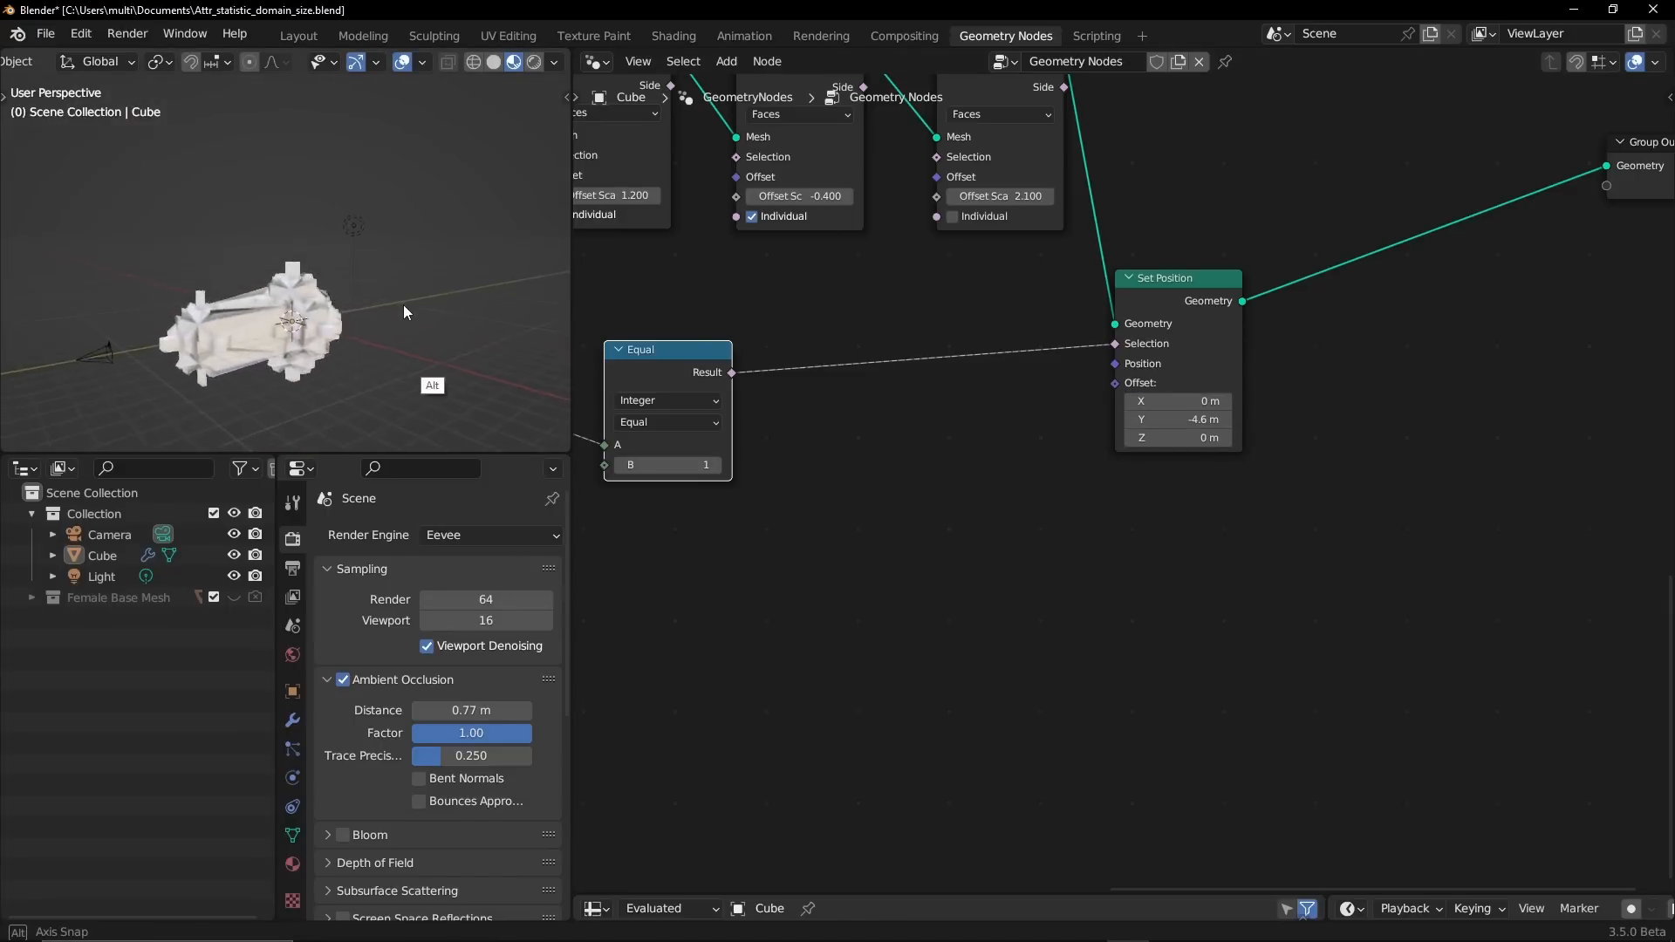
- Move the Index node slightly lower and Capture Attribute slightly higher, and review the whole node chain
{"action": "left_click_drag", "start_coordinate": [871, 420], "coordinate": [816, 532], "text": "ctrl+alt"}
{"action": "left_click_drag", "start_coordinate": [766, 419], "coordinate": [960, 425], "text": "alt+shift"}
{"action": "left_click_drag", "start_coordinate": [747, 385], "coordinate": [750, 430]}
{"action": "left_click_drag", "start_coordinate": [851, 390], "coordinate": [857, 347]}
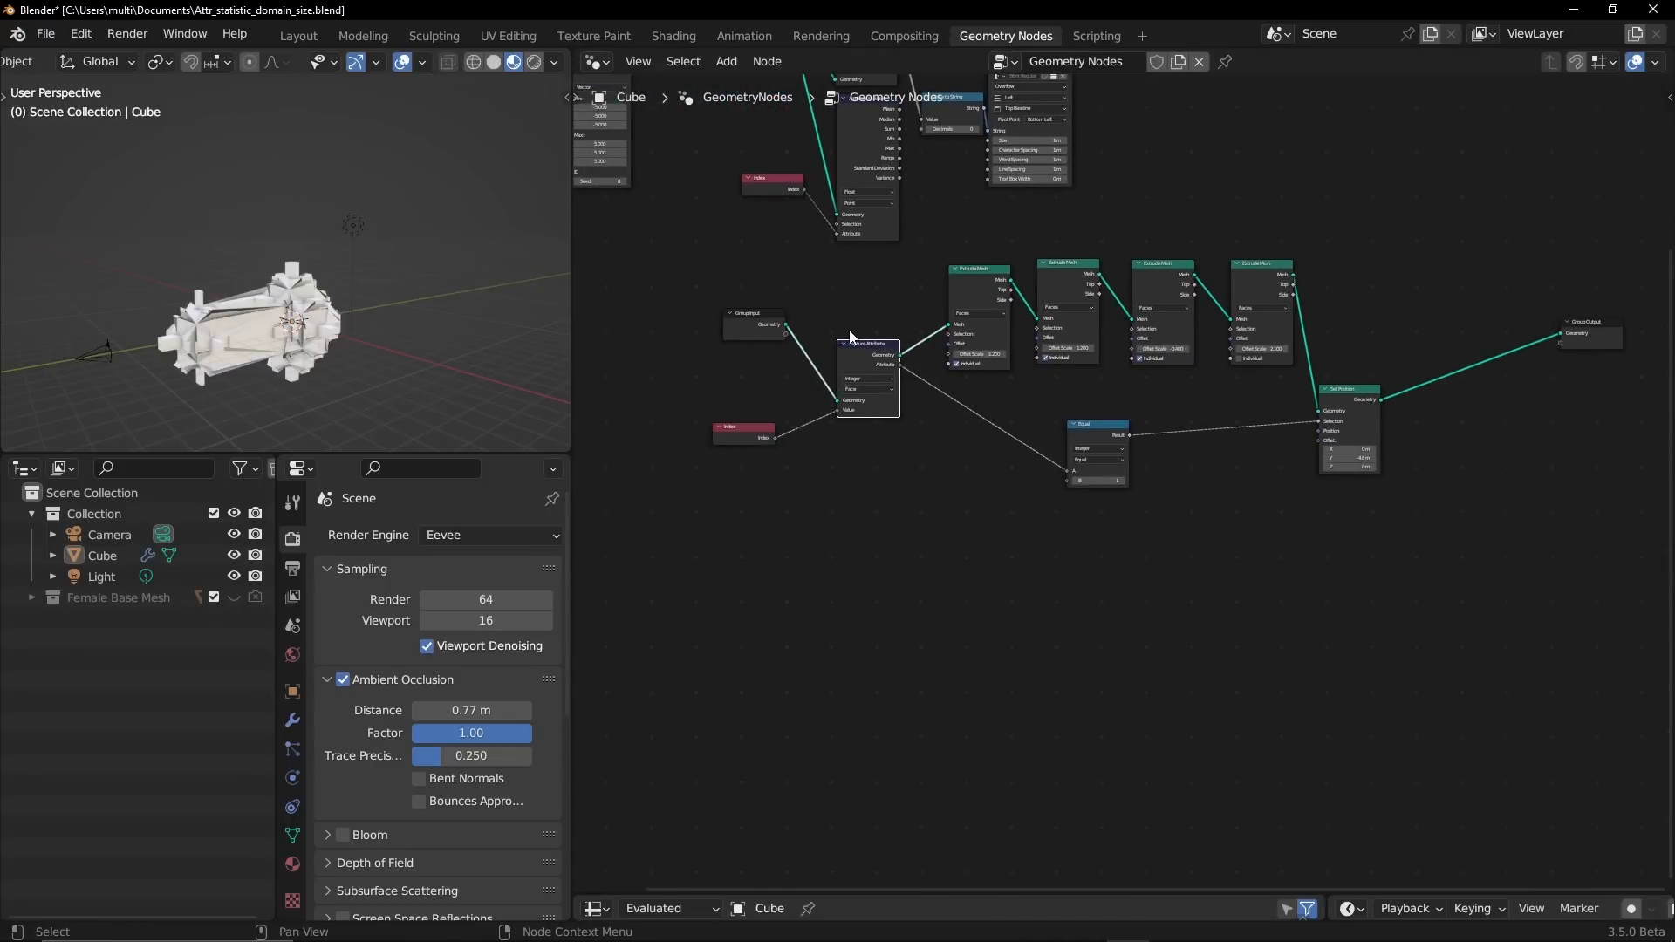
{"action": "left_click_drag", "start_coordinate": [1090, 420], "coordinate": [1243, 455], "text": "ctrl+alt"}
{"action": "left_click_drag", "start_coordinate": [327, 338], "coordinate": [415, 300], "text": "alt"}
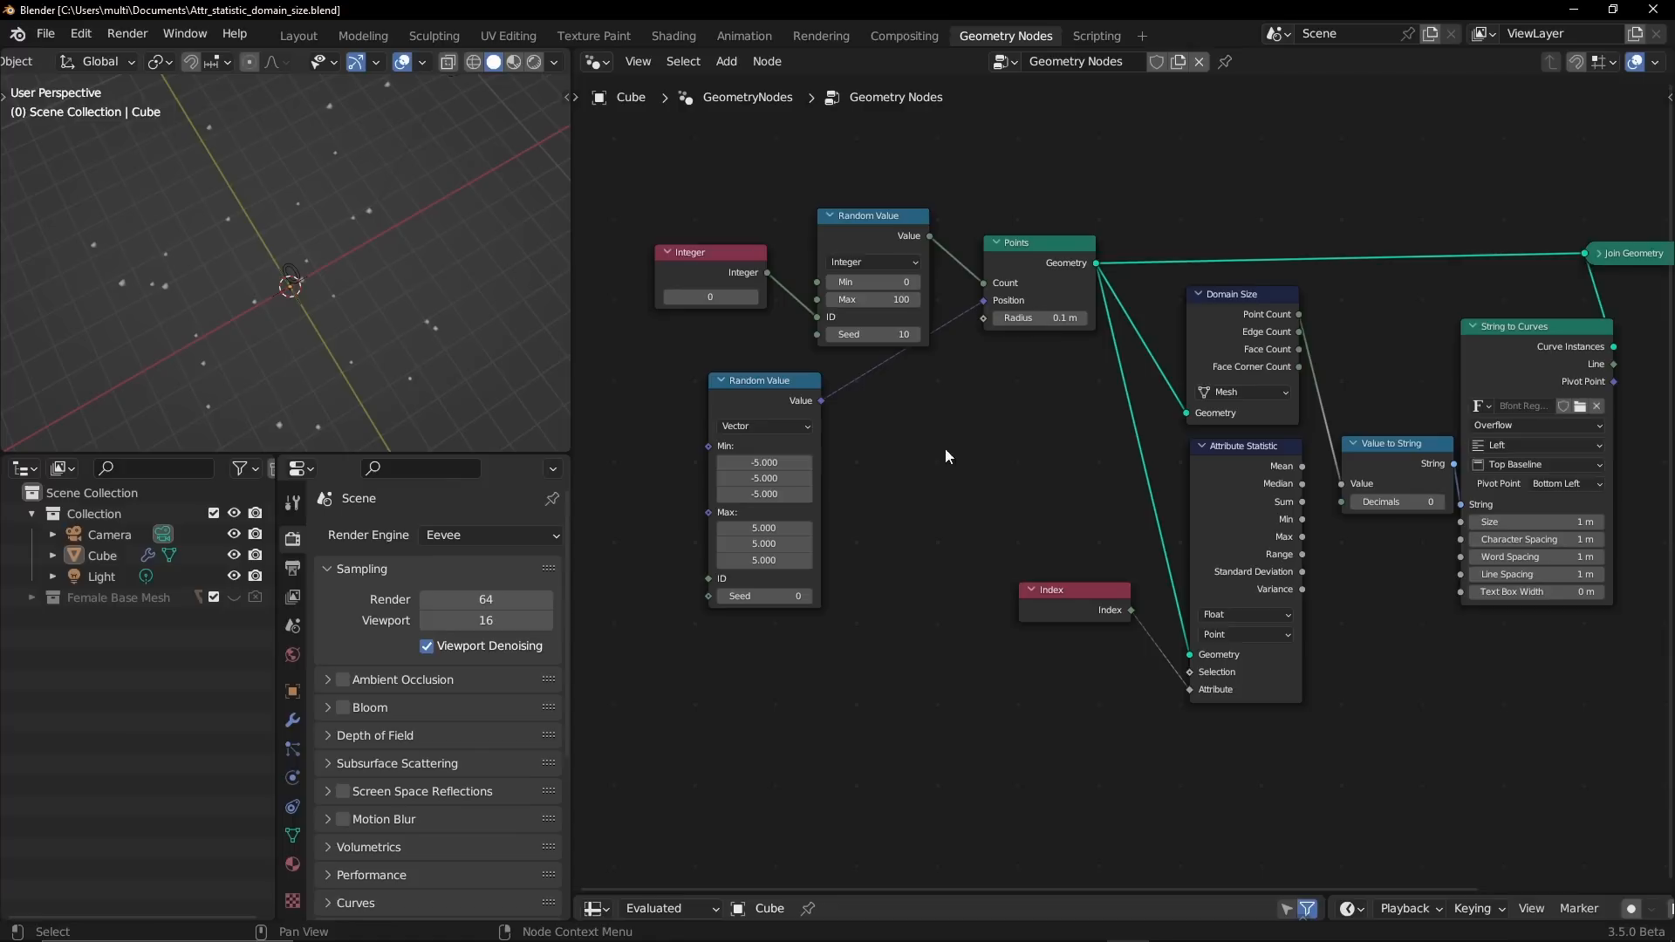
- Add a Store Named Attribute node beside the vector Random Value node in the points setup
{"action": "scroll", "coordinate": [1028, 479], "scroll_direction": "up", "scroll_amount": 4}
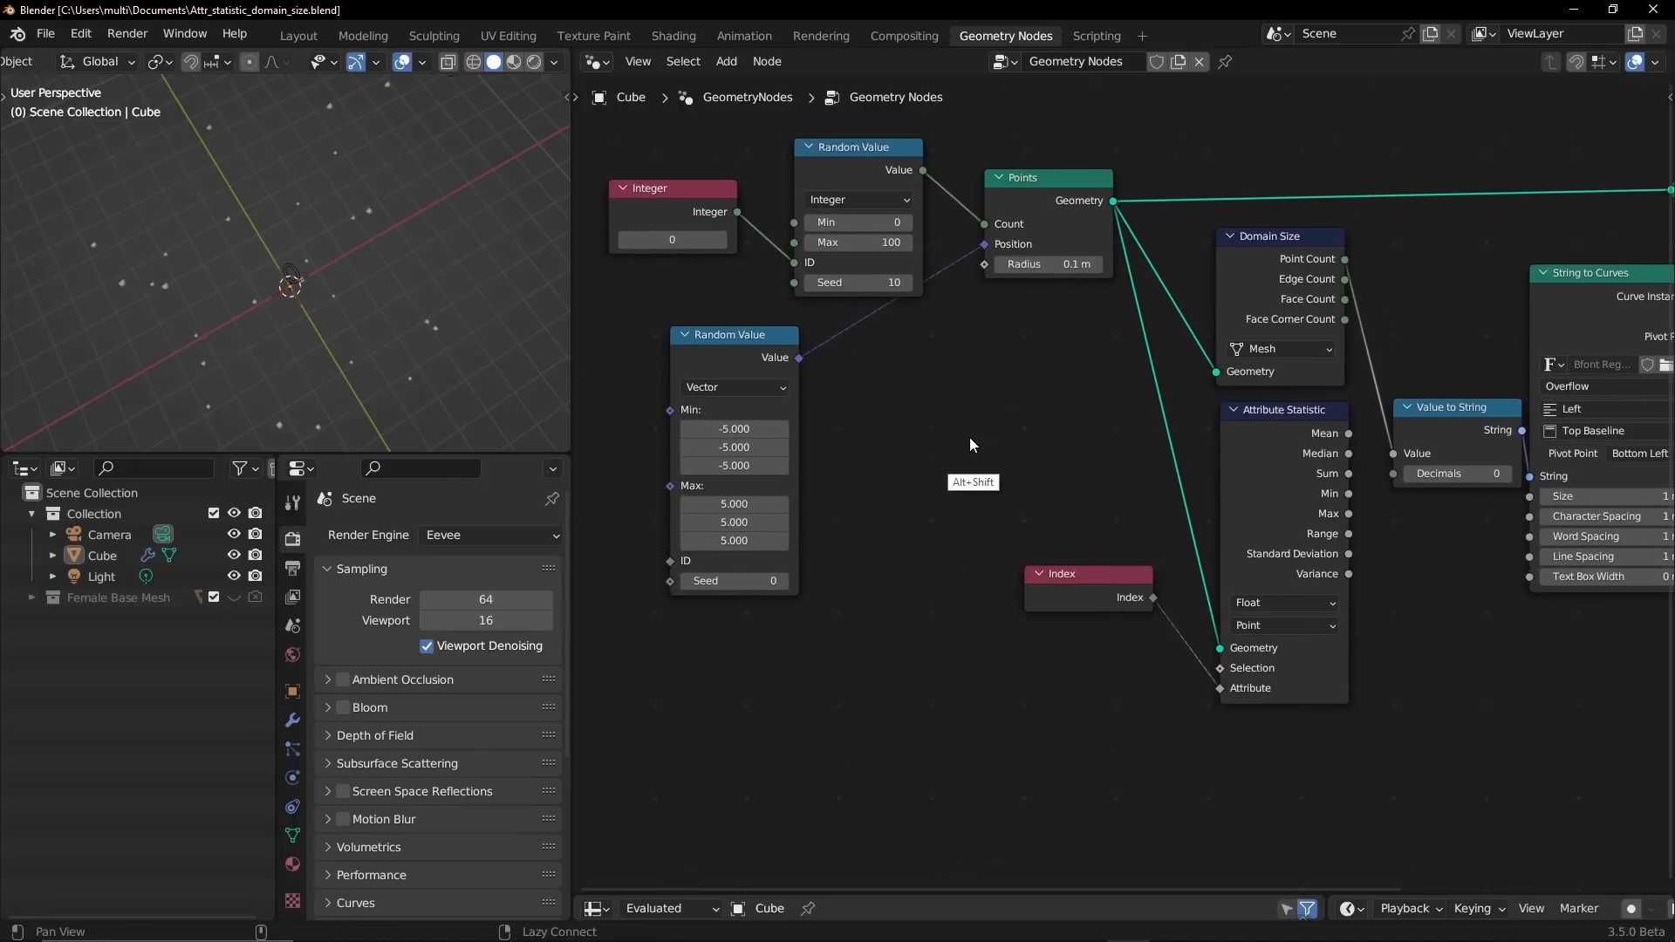
{"action": "left_click", "coordinate": [726, 61]}
{"action": "mouse_move", "coordinate": [855, 115]}
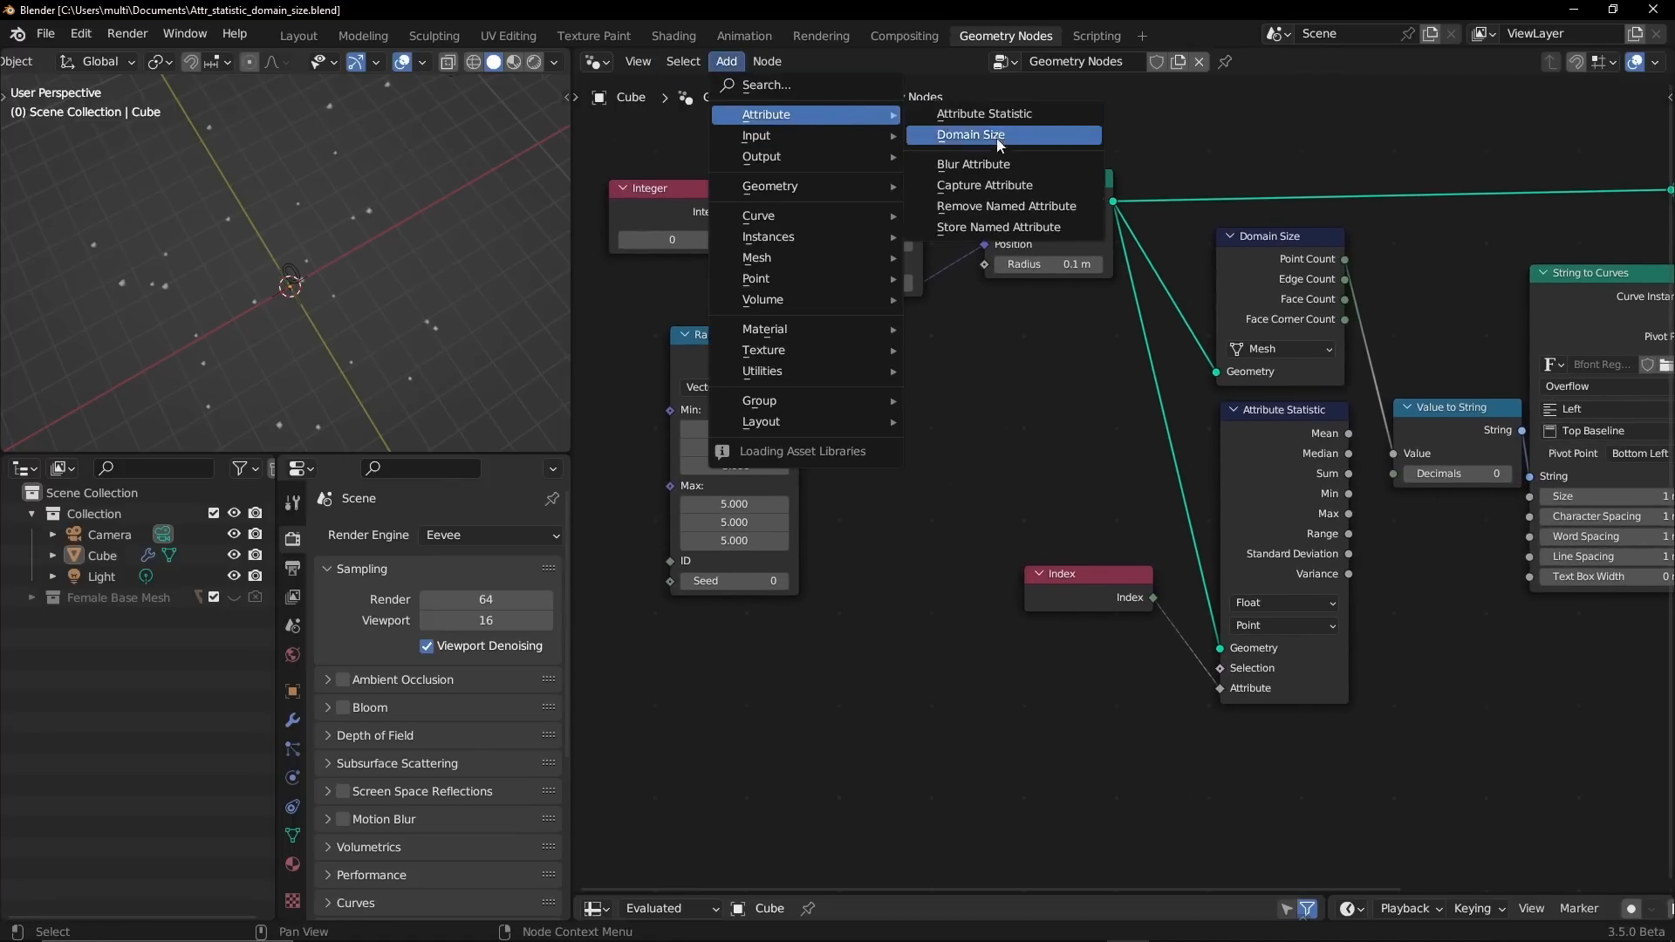
{"action": "left_click", "coordinate": [1008, 227]}
{"action": "left_click", "coordinate": [932, 427]}
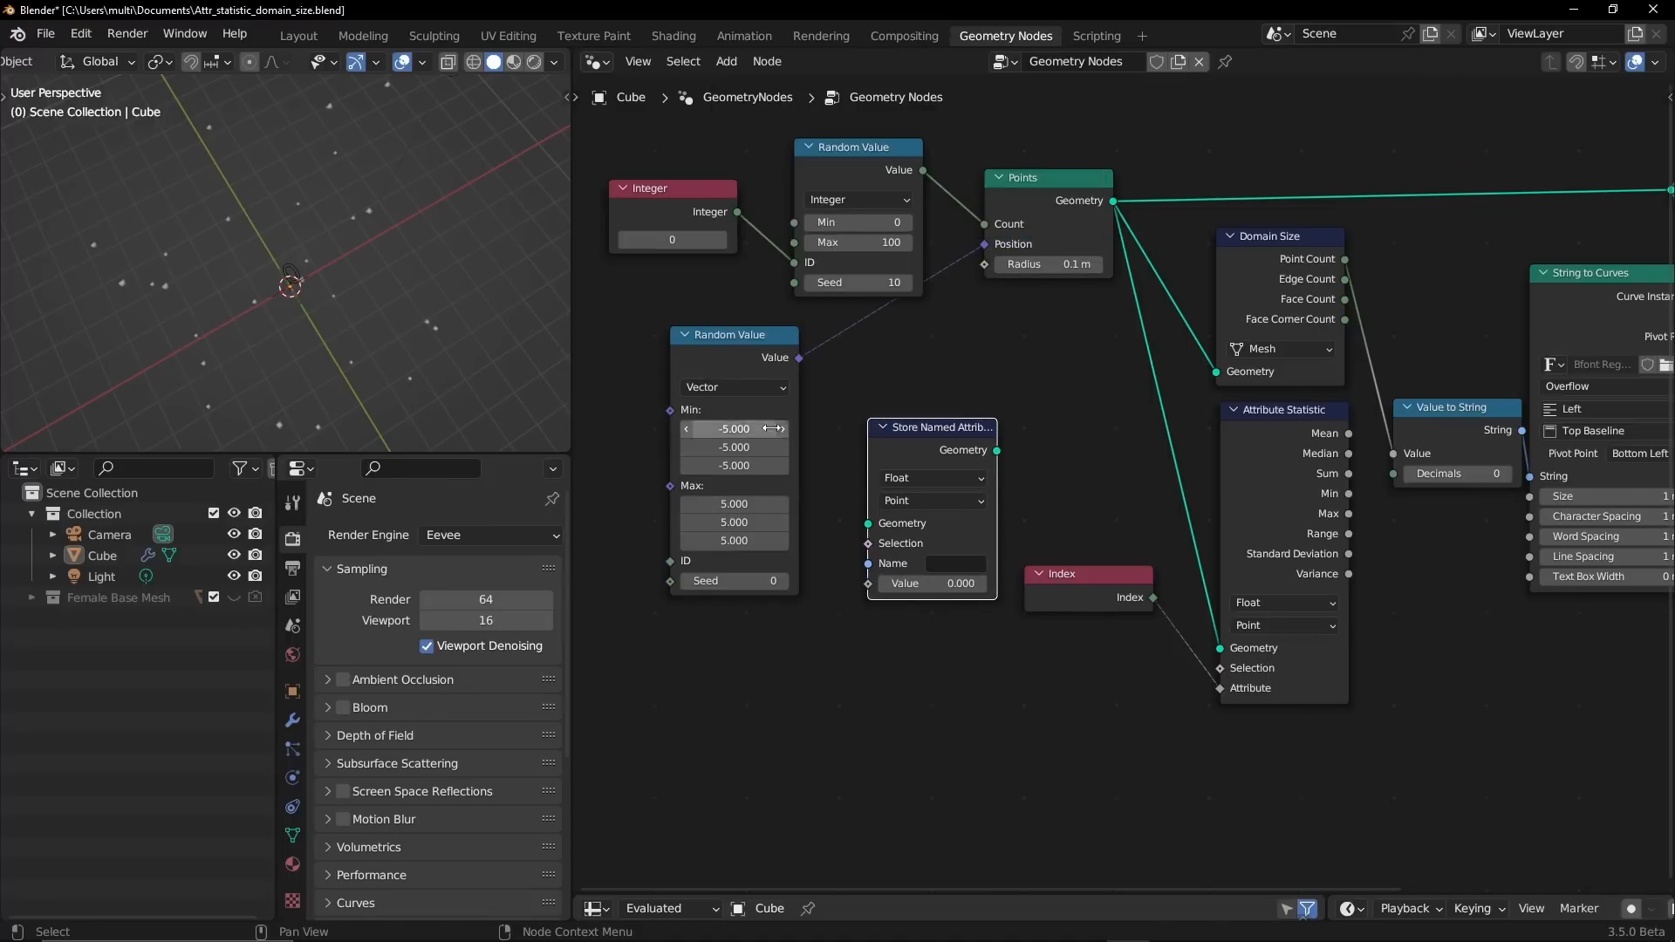
- Rearrange the Points, Random Value and Store Named Attribute nodes to leave free space after Points
{"action": "middle_click_drag", "start_coordinate": [799, 469], "coordinate": [790, 573]}
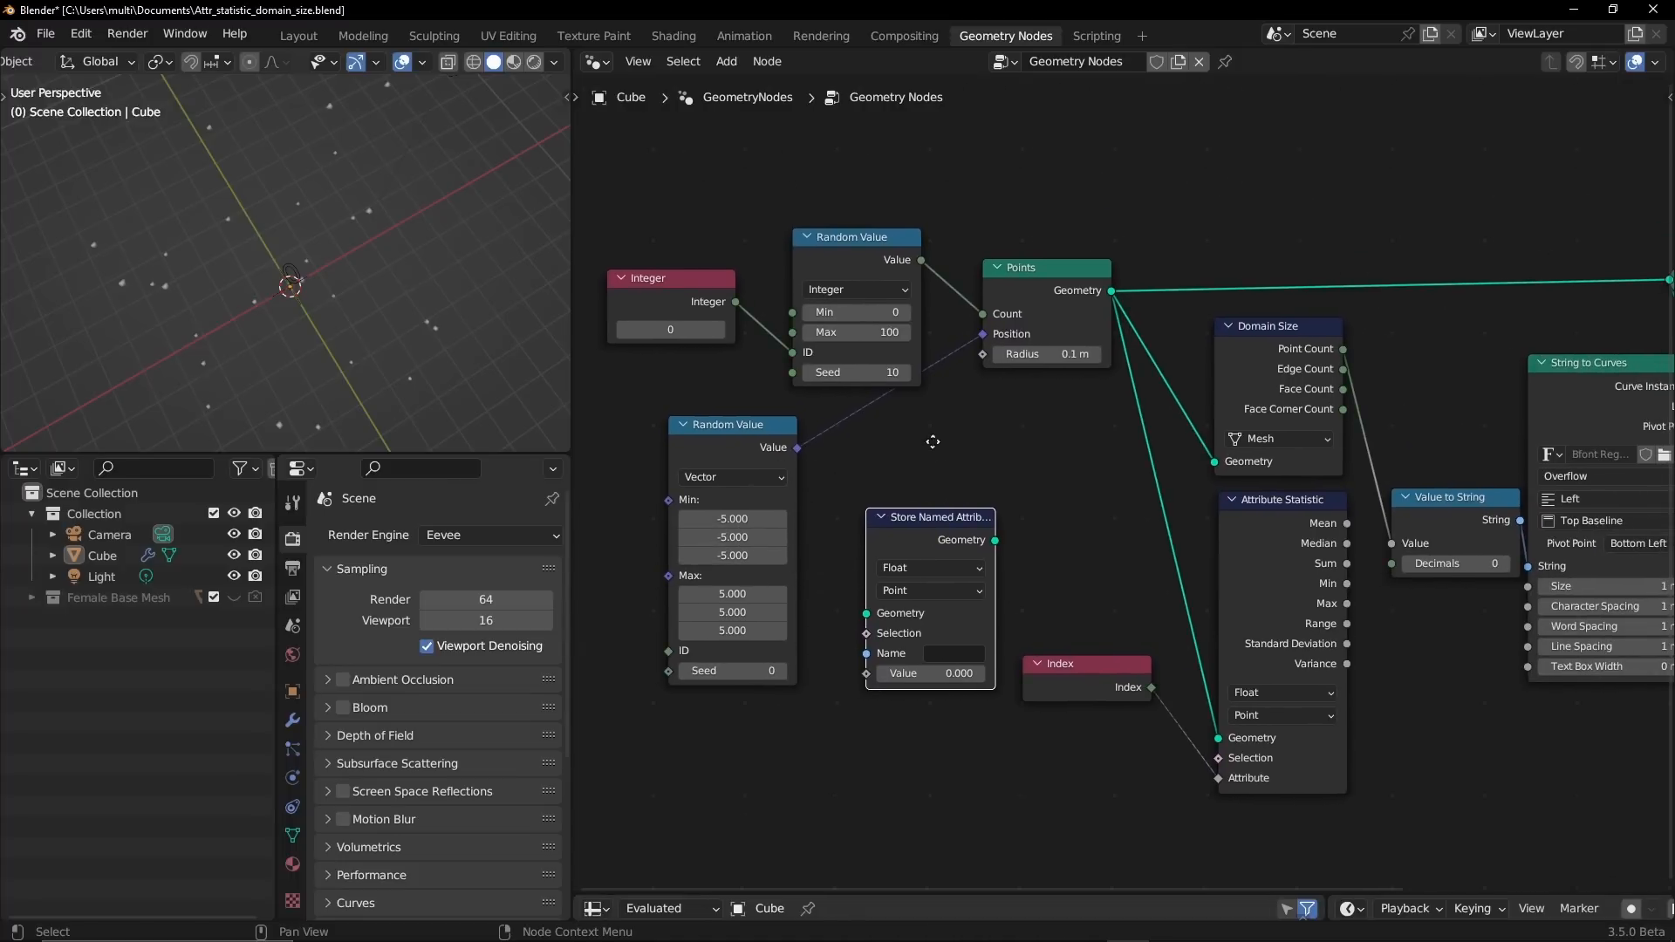
{"action": "middle_click_drag", "start_coordinate": [876, 459], "coordinate": [721, 448]}
{"action": "left_click_drag", "start_coordinate": [846, 281], "coordinate": [826, 275]}
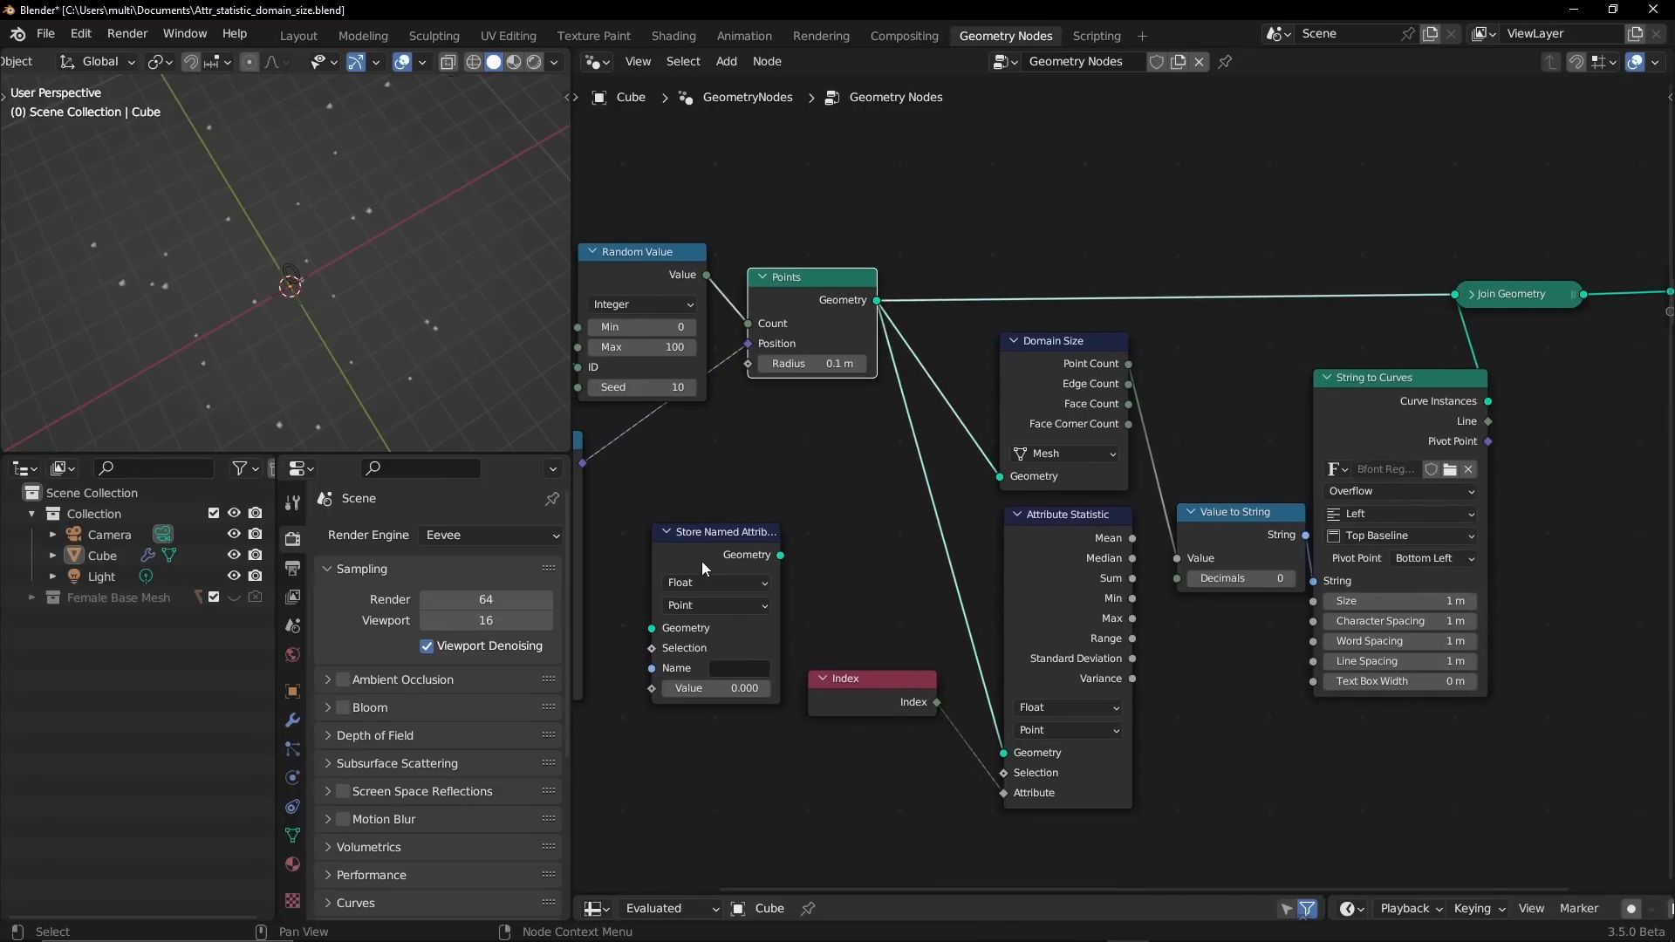
{"action": "left_click_drag", "start_coordinate": [687, 531], "coordinate": [771, 433]}
{"action": "middle_click_drag", "start_coordinate": [772, 468], "coordinate": [1040, 382]}
{"action": "left_click_drag", "start_coordinate": [786, 199], "coordinate": [924, 265]}
{"action": "left_click_drag", "start_coordinate": [901, 174], "coordinate": [635, 154]}
{"action": "left_click_drag", "start_coordinate": [1040, 221], "coordinate": [891, 220]}
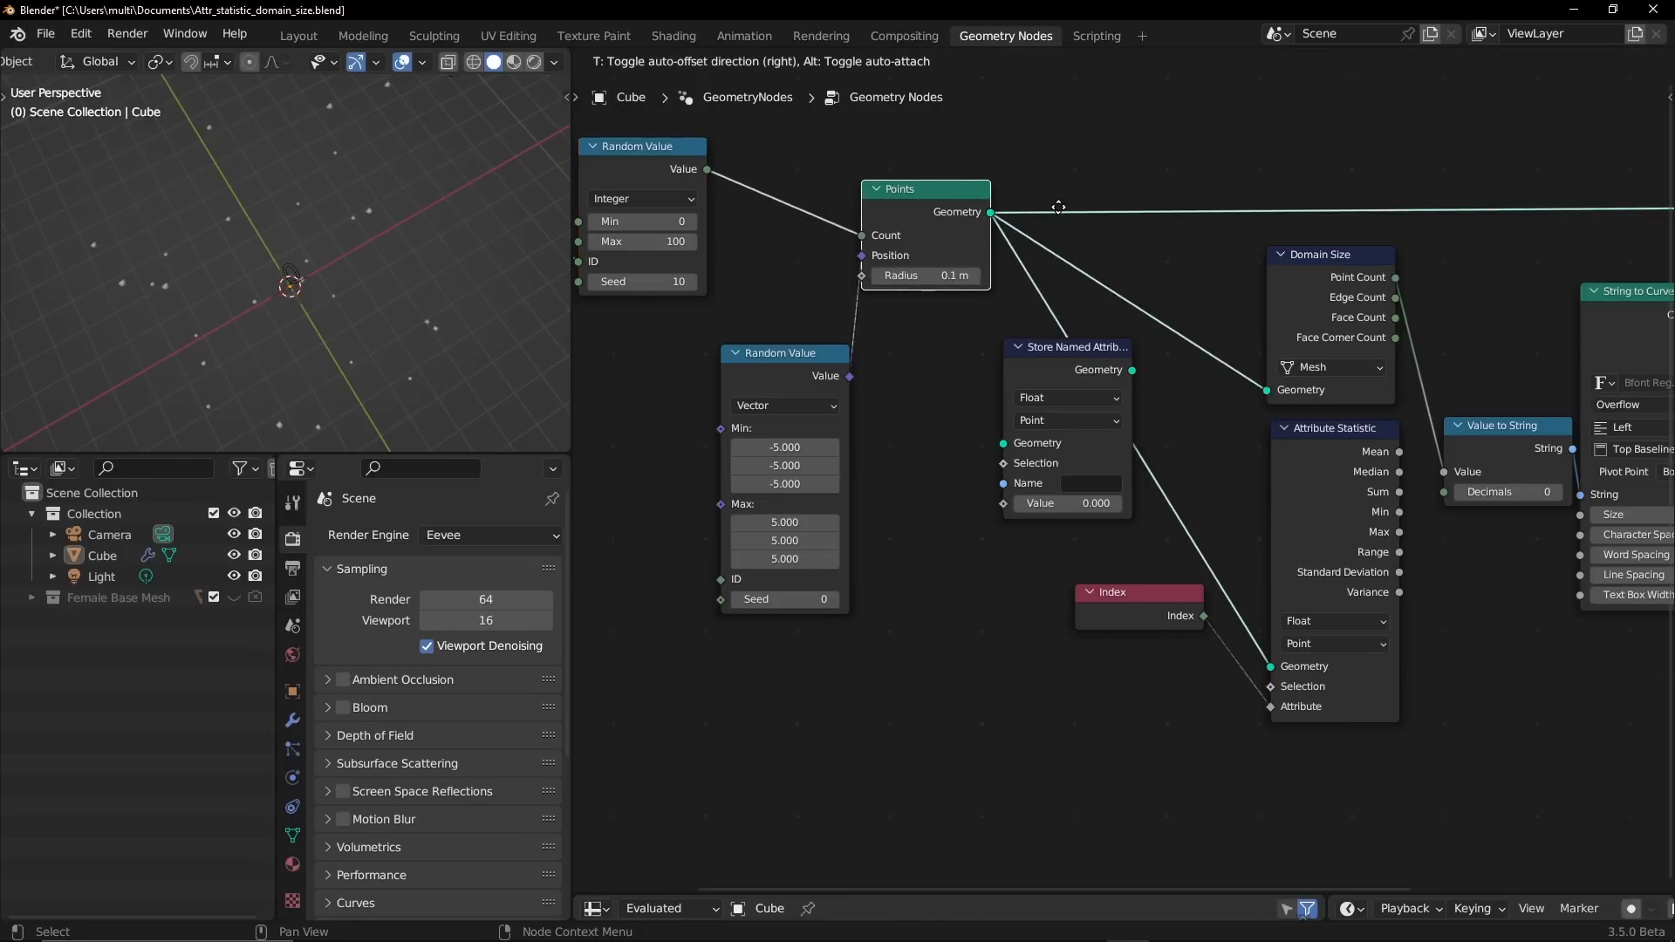
{"action": "left_click_drag", "start_coordinate": [785, 363], "coordinate": [653, 354]}
{"action": "left_click", "coordinate": [1038, 359]}
{"action": "left_click_drag", "start_coordinate": [1038, 360], "coordinate": [964, 447], "text": "alt"}
- Route the three Points geometry links through one reroute and line it up with the Points node
{"action": "mouse_move", "coordinate": [1169, 174]}
{"action": "right_mouse_down", "text": "ctrl"}
{"action": "mouse_move", "coordinate": [1067, 468]}
{"action": "mouse_move", "coordinate": [1066, 395]}
{"action": "right_mouse_up", "text": "ctrl"}
{"action": "key", "text": "ctrl+z"}
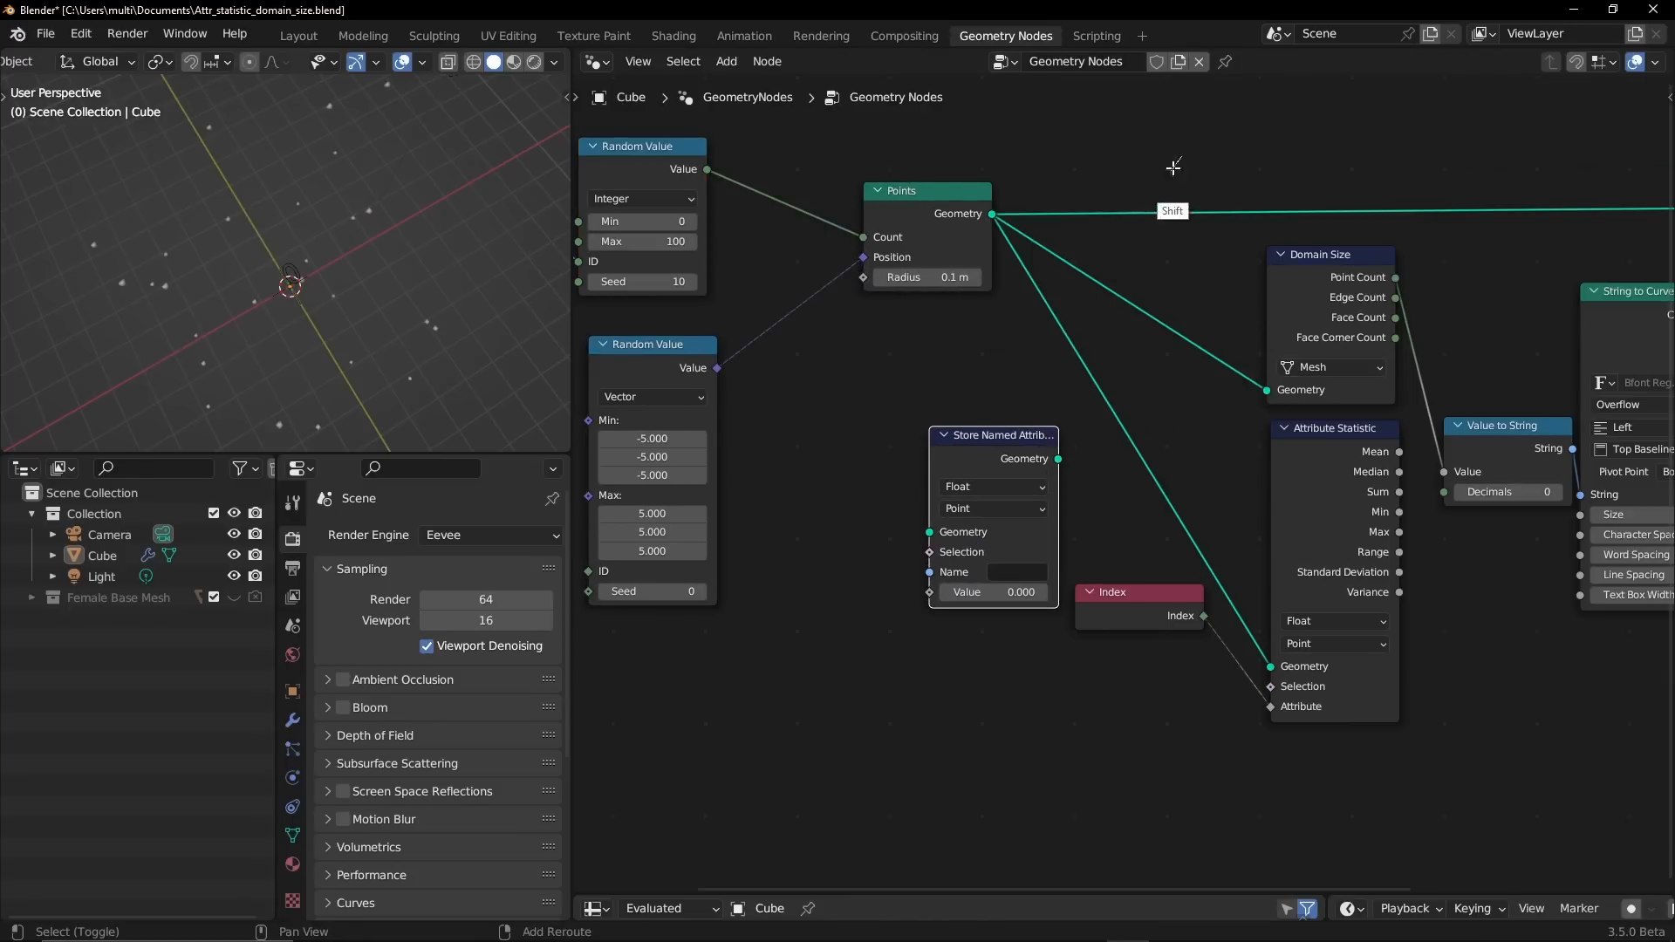
{"action": "right_click_drag", "start_coordinate": [1170, 165], "coordinate": [1086, 388], "text": "shift"}
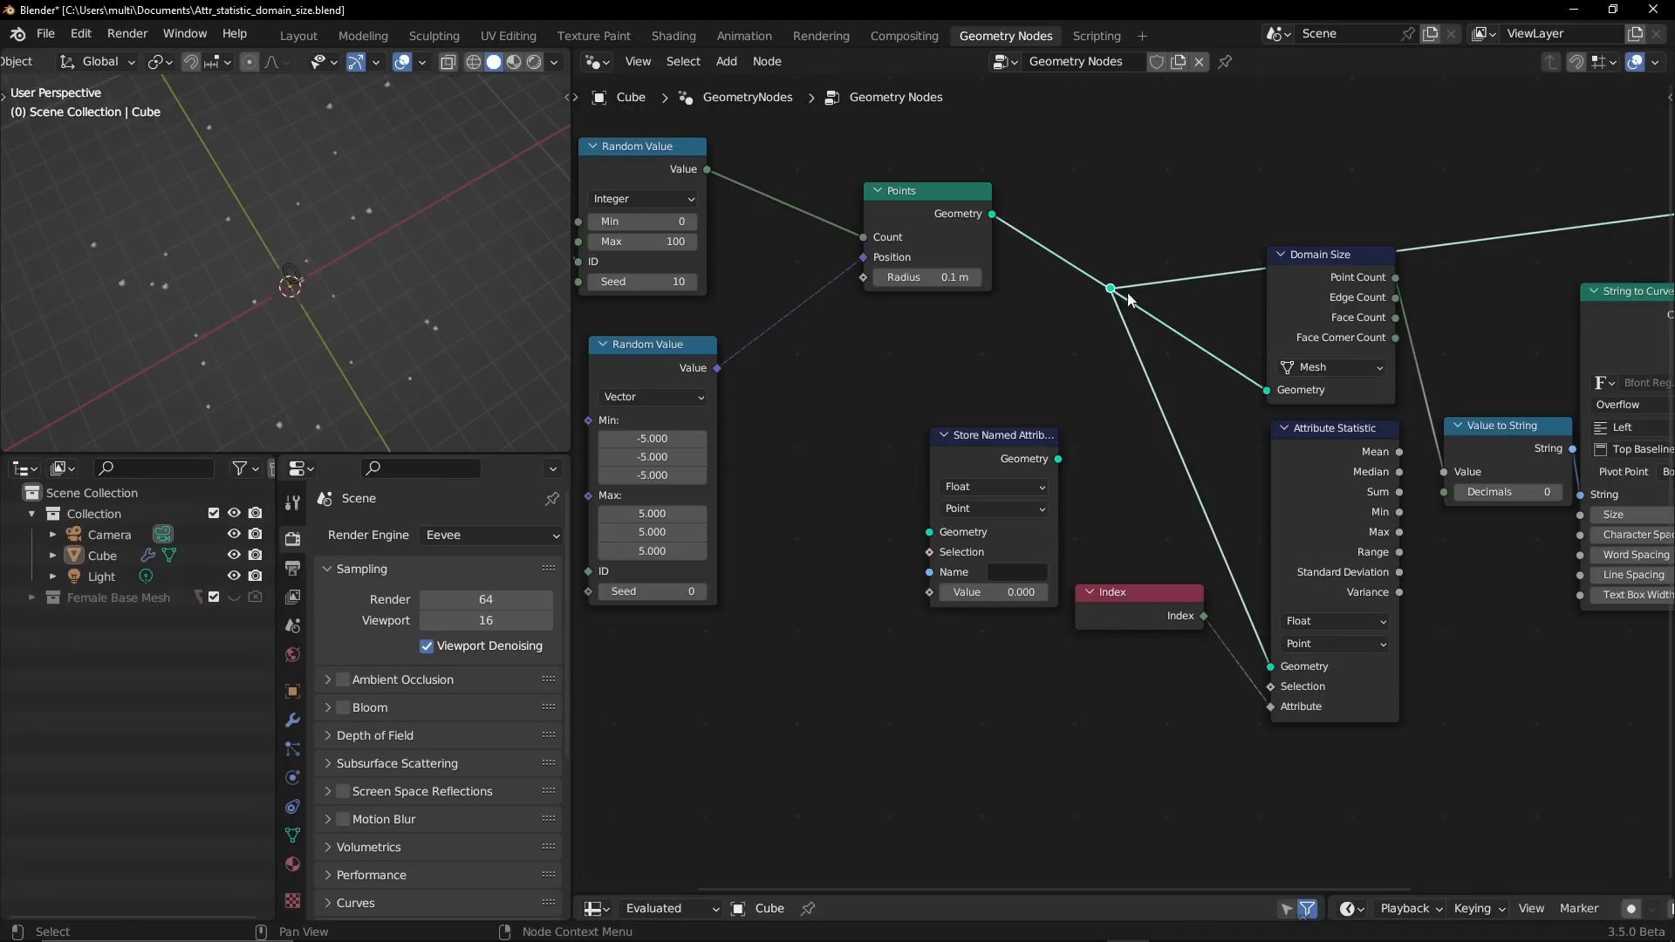
{"action": "left_click_drag", "start_coordinate": [1110, 288], "coordinate": [1144, 224]}
{"action": "left_click_drag", "start_coordinate": [942, 219], "coordinate": [929, 188]}
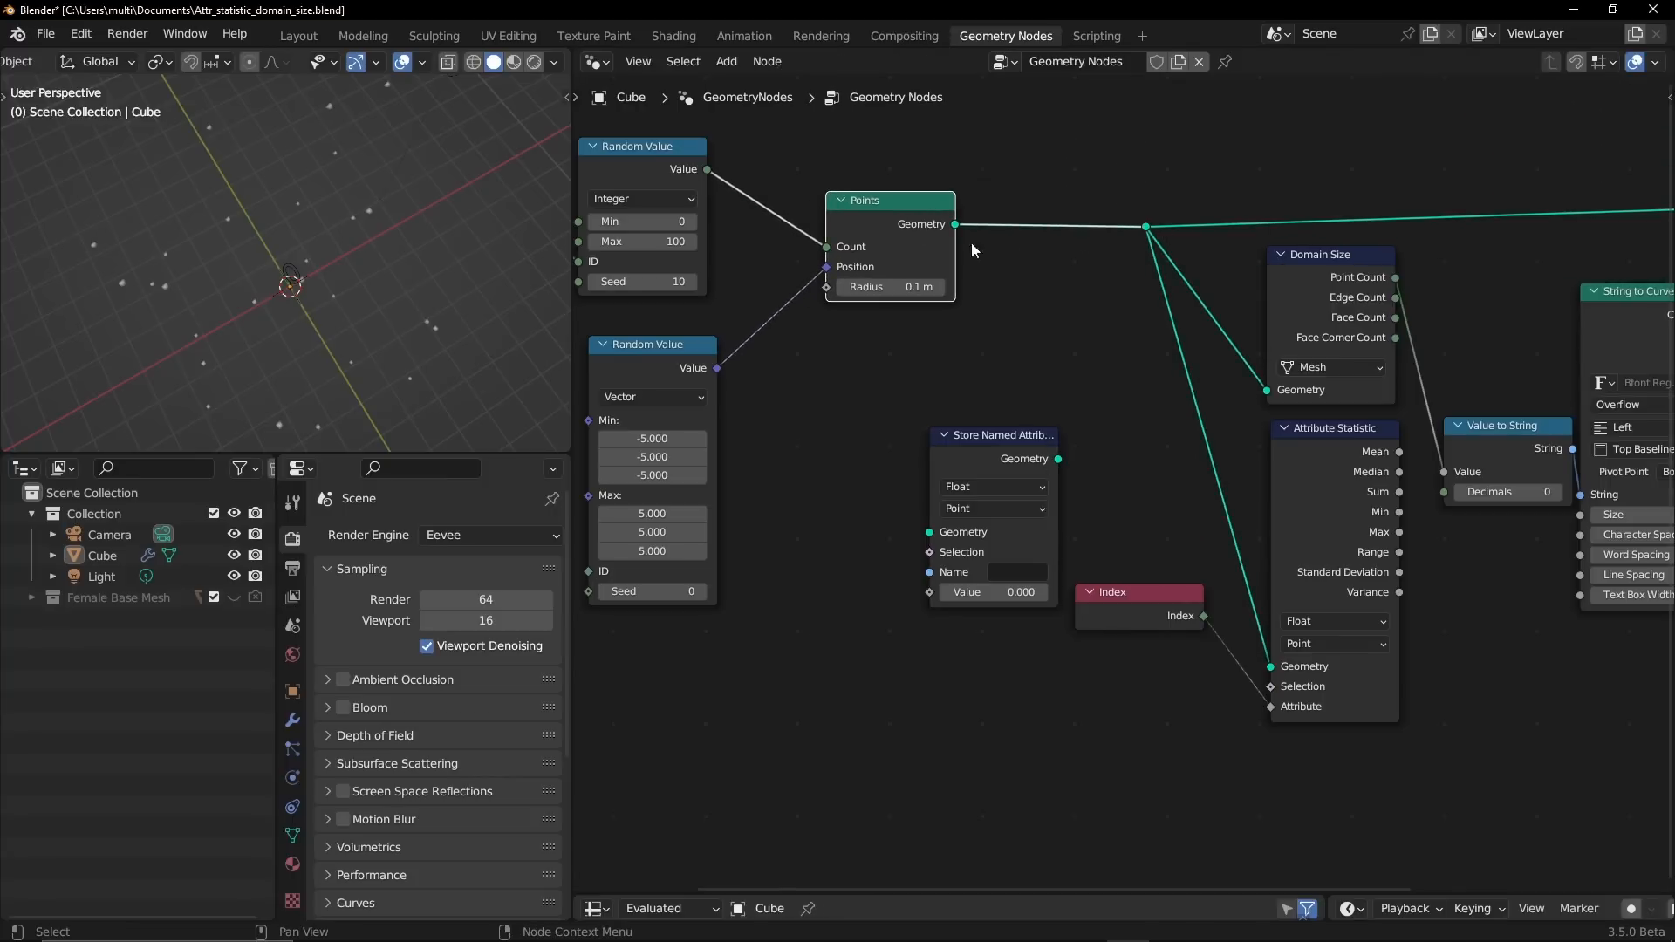
- Insert Store Named Attribute between Points and the reroute, and widen the node to show its full title
{"action": "left_click_drag", "start_coordinate": [977, 450], "coordinate": [1076, 219]}
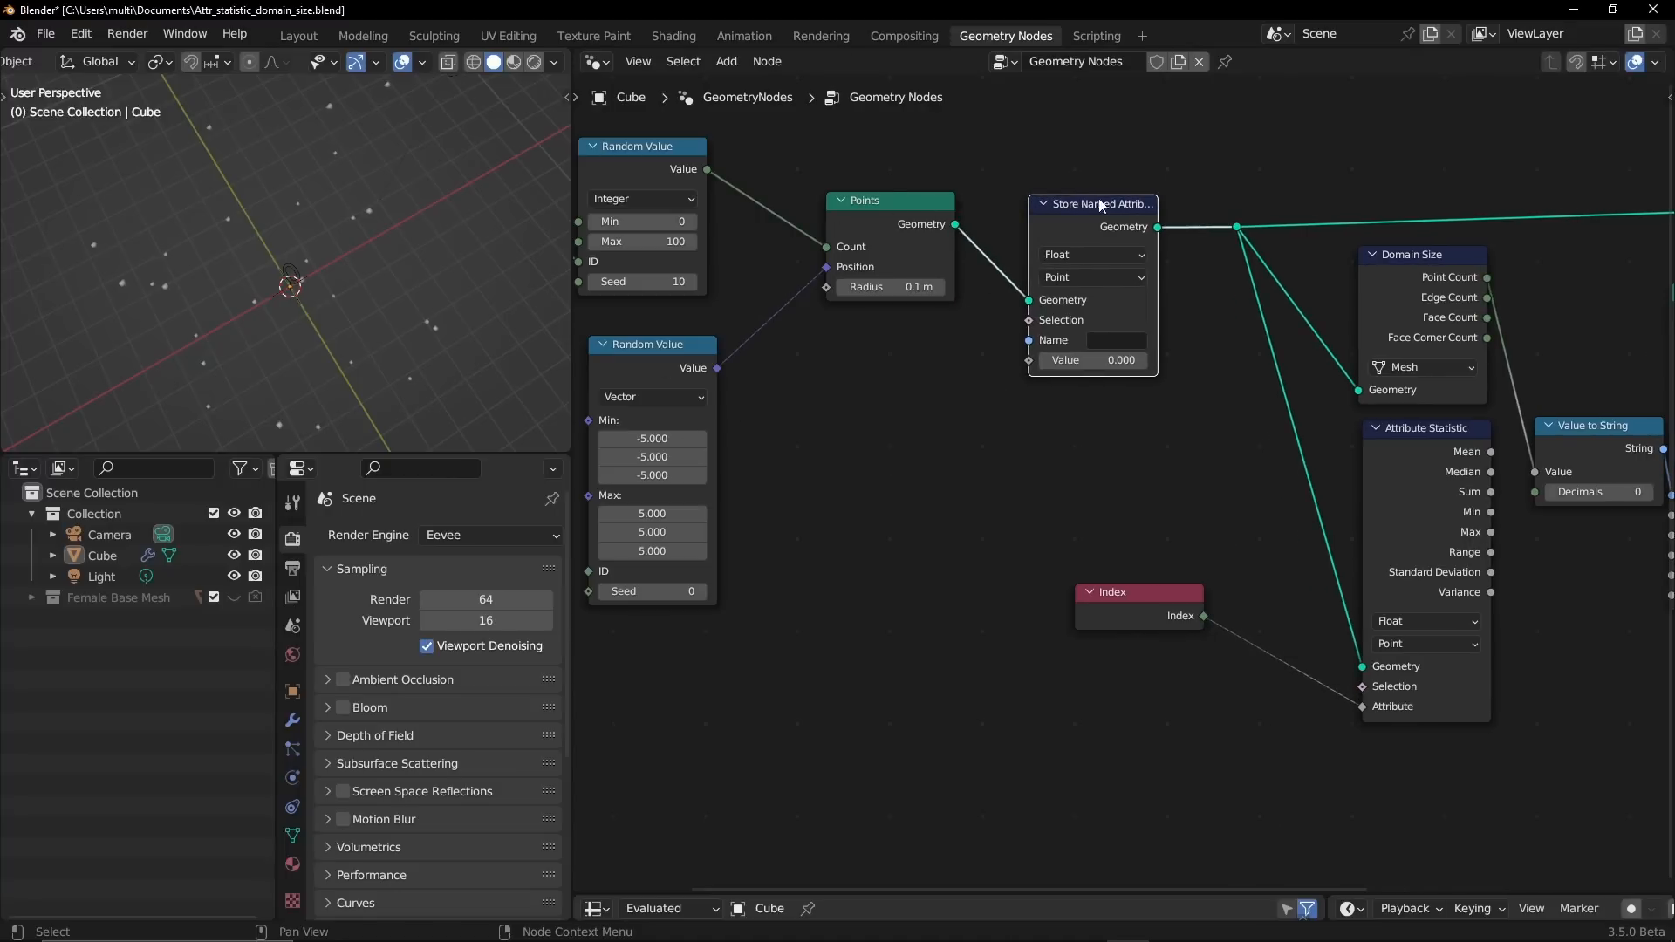
{"action": "left_click_drag", "start_coordinate": [1080, 229], "coordinate": [1069, 223]}
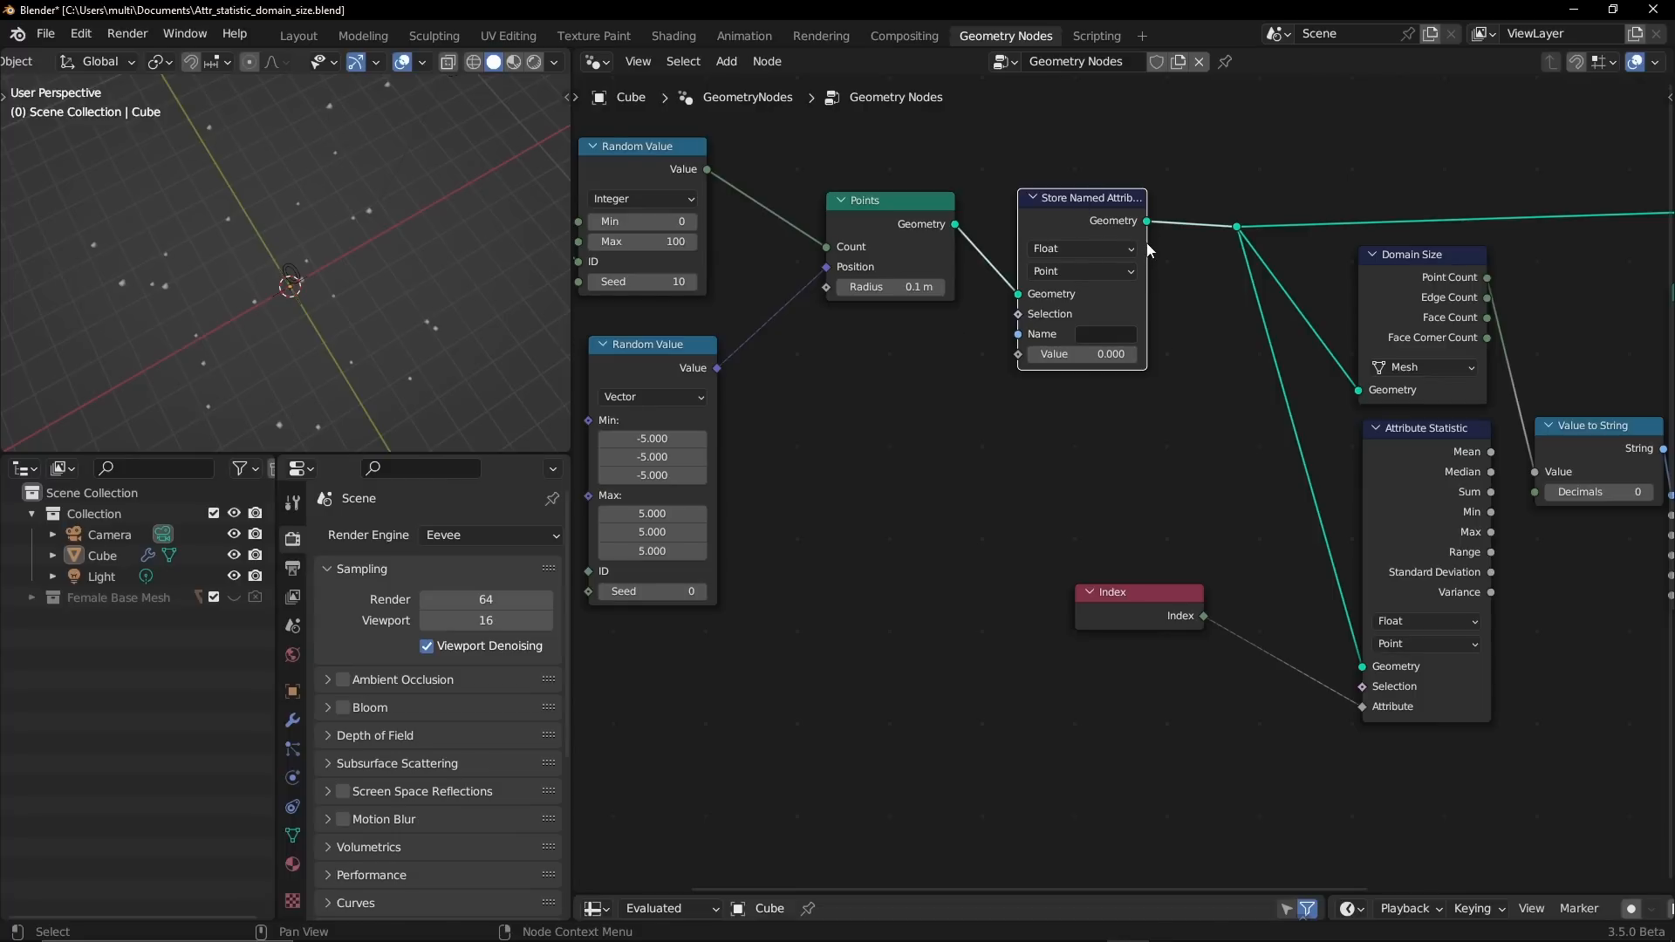
{"action": "left_click_drag", "start_coordinate": [1145, 241], "coordinate": [1164, 241]}
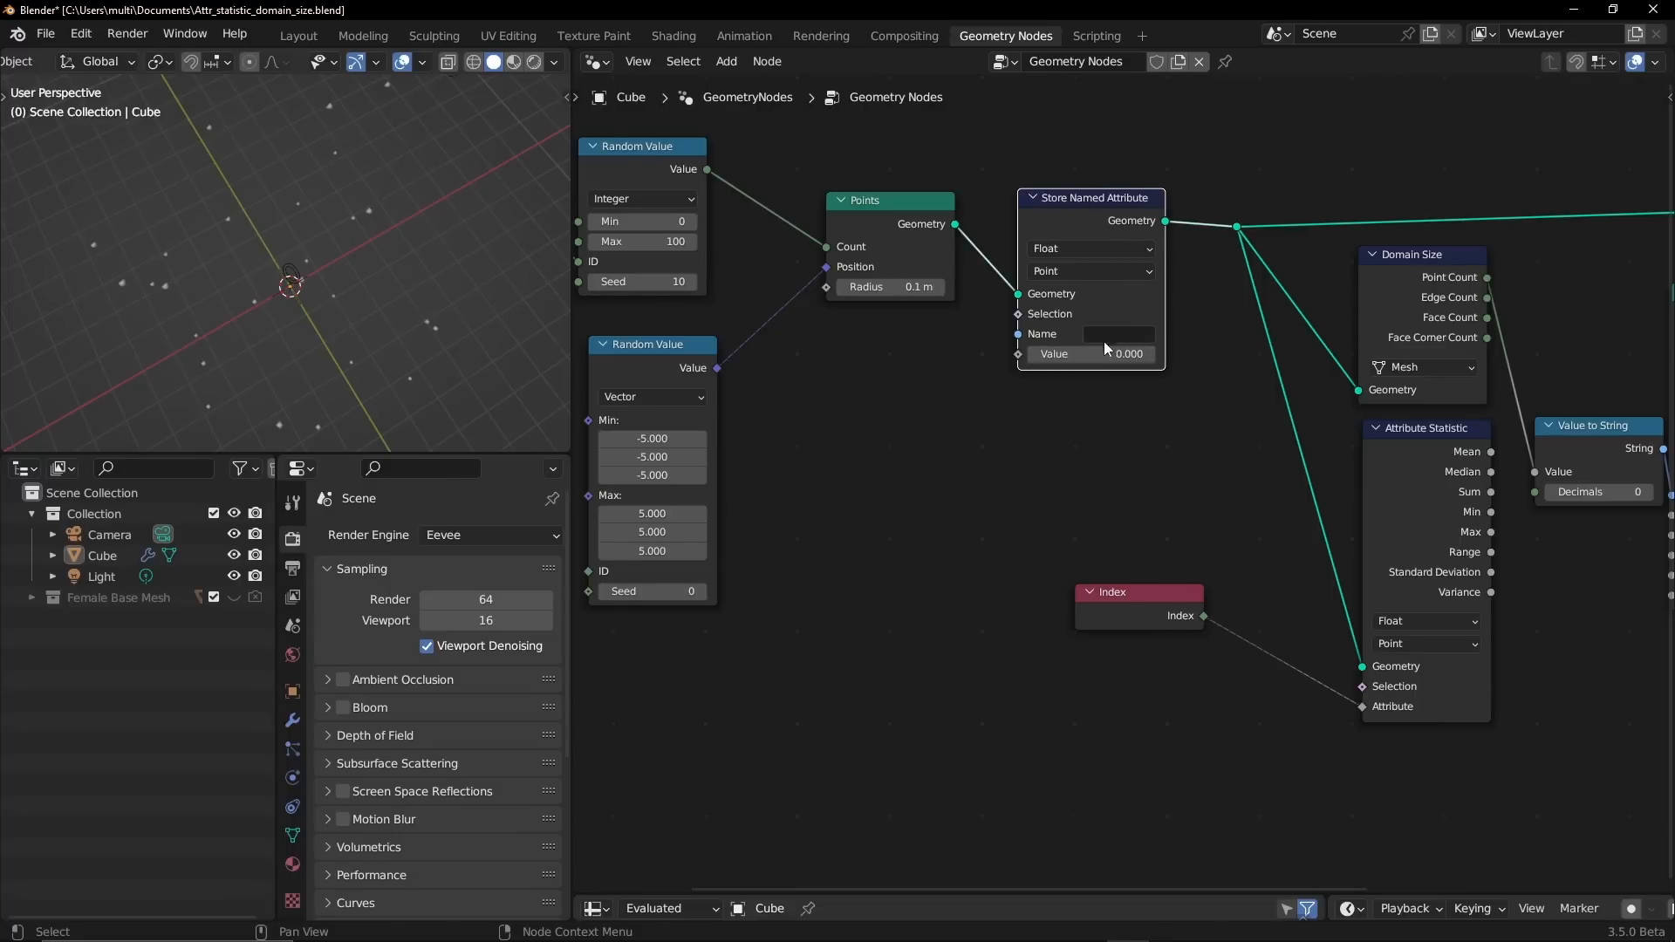
- Name the stored attribute "test" and display the point cloud's point data in an enlarged spreadsheet
{"action": "left_click", "coordinate": [1117, 334]}
{"action": "type", "text": "test"}
{"action": "key", "text": "Return"}
{"action": "left_click_drag", "start_coordinate": [840, 892], "coordinate": [844, 476]}
{"action": "left_click", "coordinate": [682, 728]}
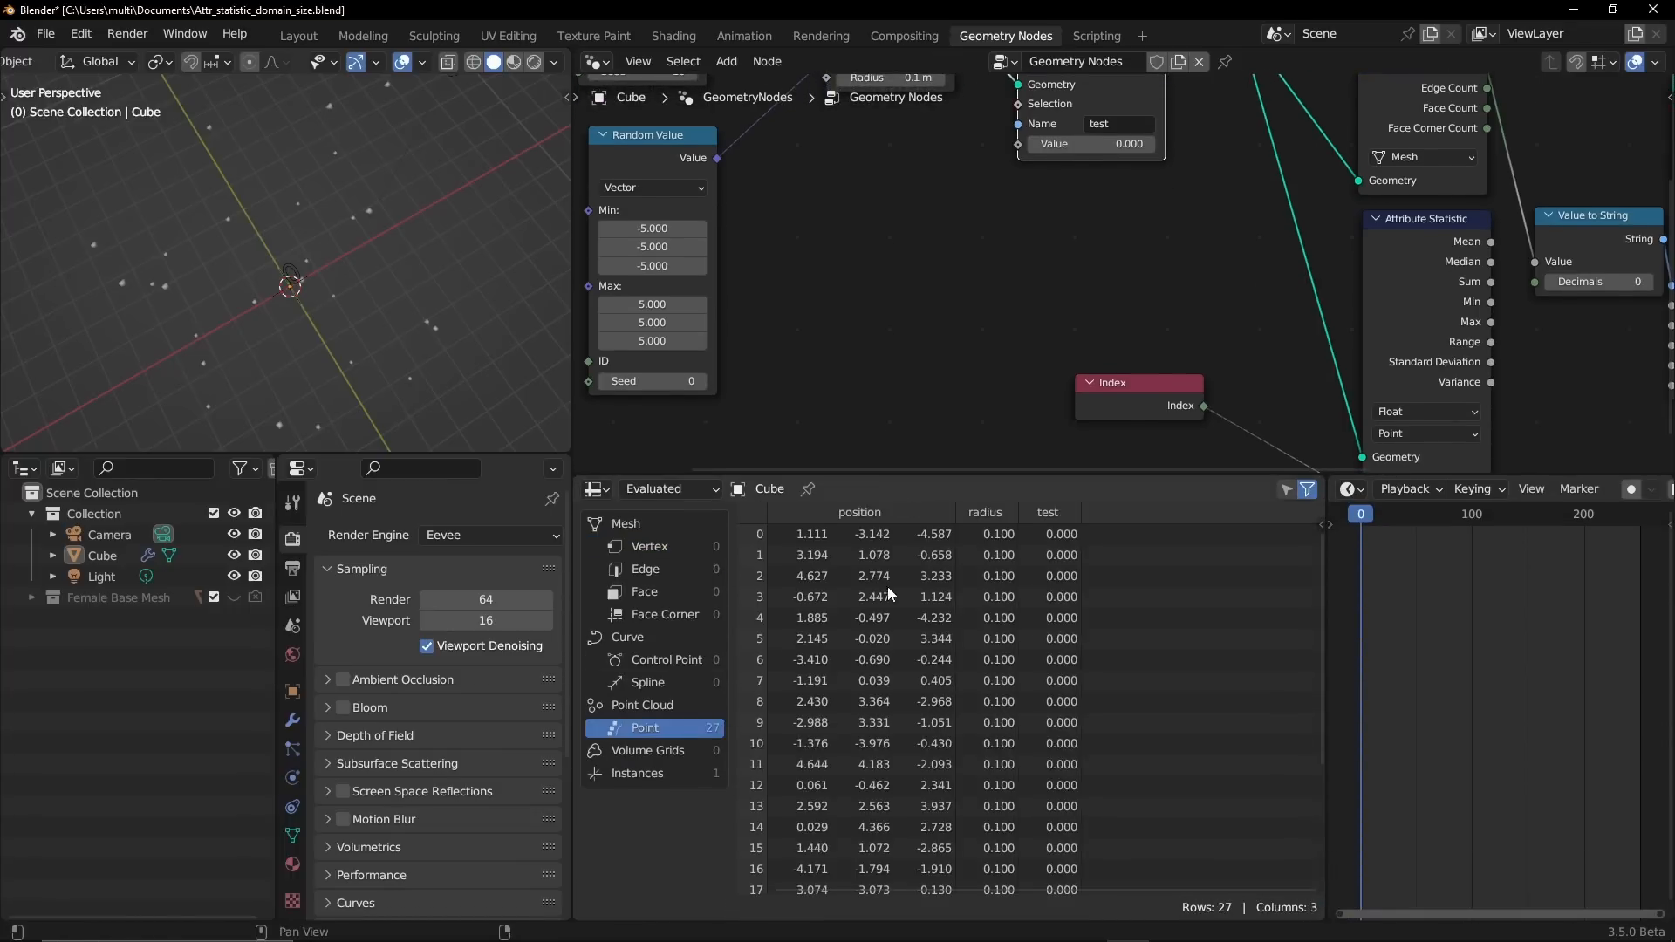
- Remove the Store Named Attribute node and insert a fresh one between Points and the reroute
{"action": "middle_click_drag", "start_coordinate": [1040, 128], "coordinate": [1010, 290]}
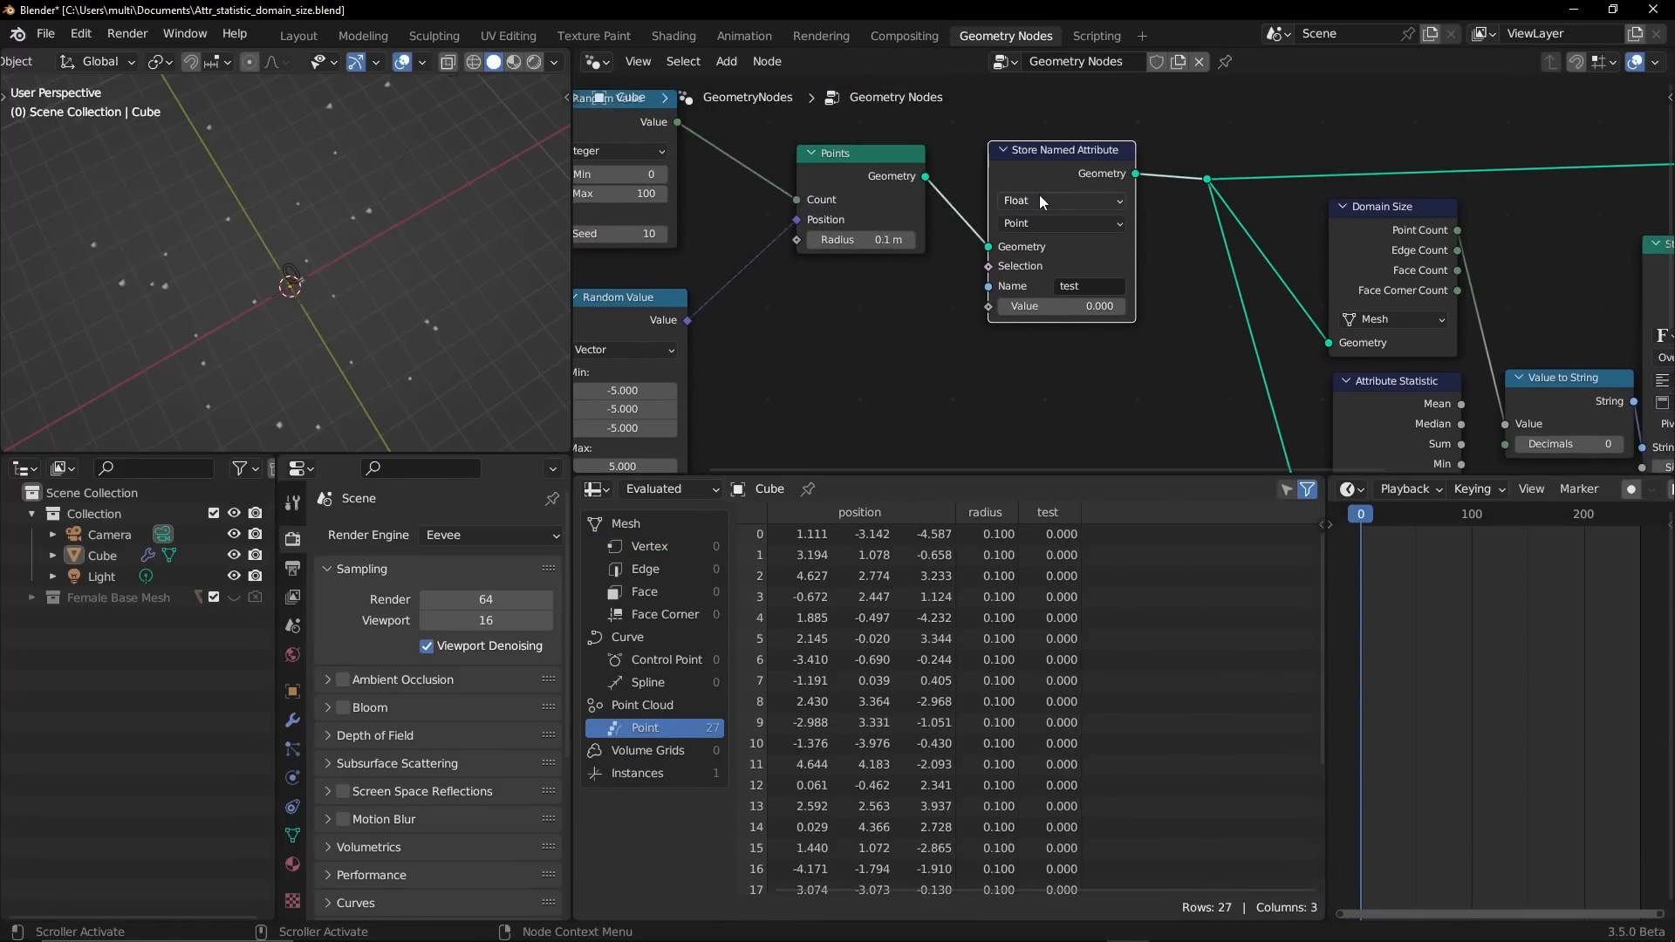
{"action": "key", "text": "ctrl+x"}
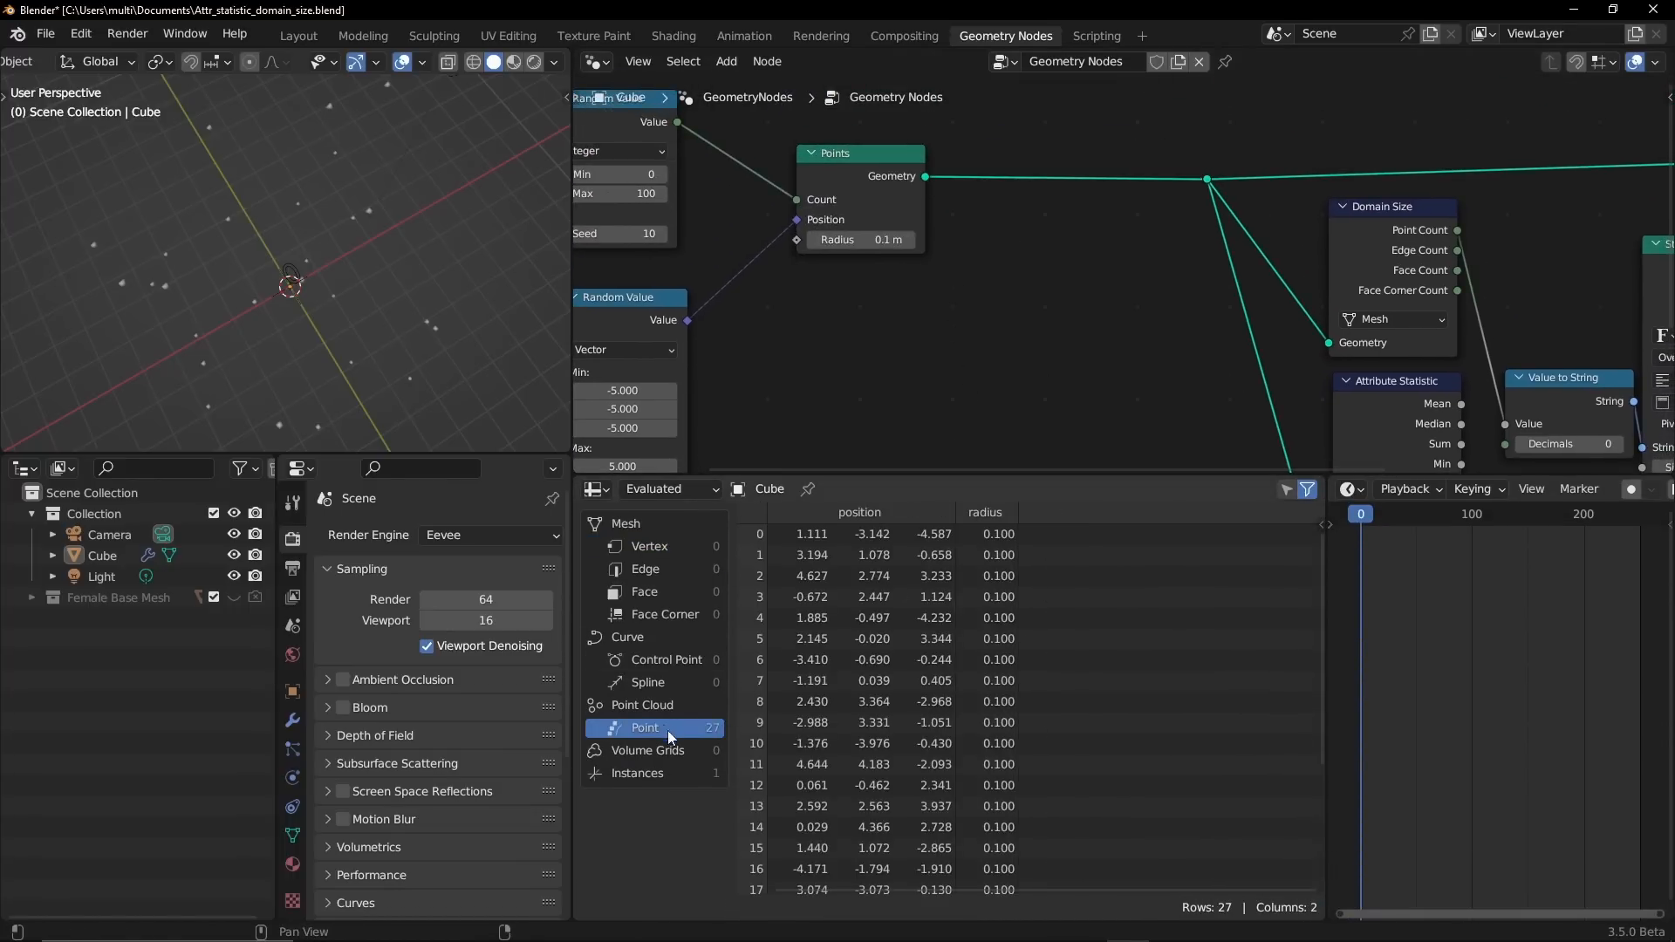
{"action": "key", "text": "shift+a"}
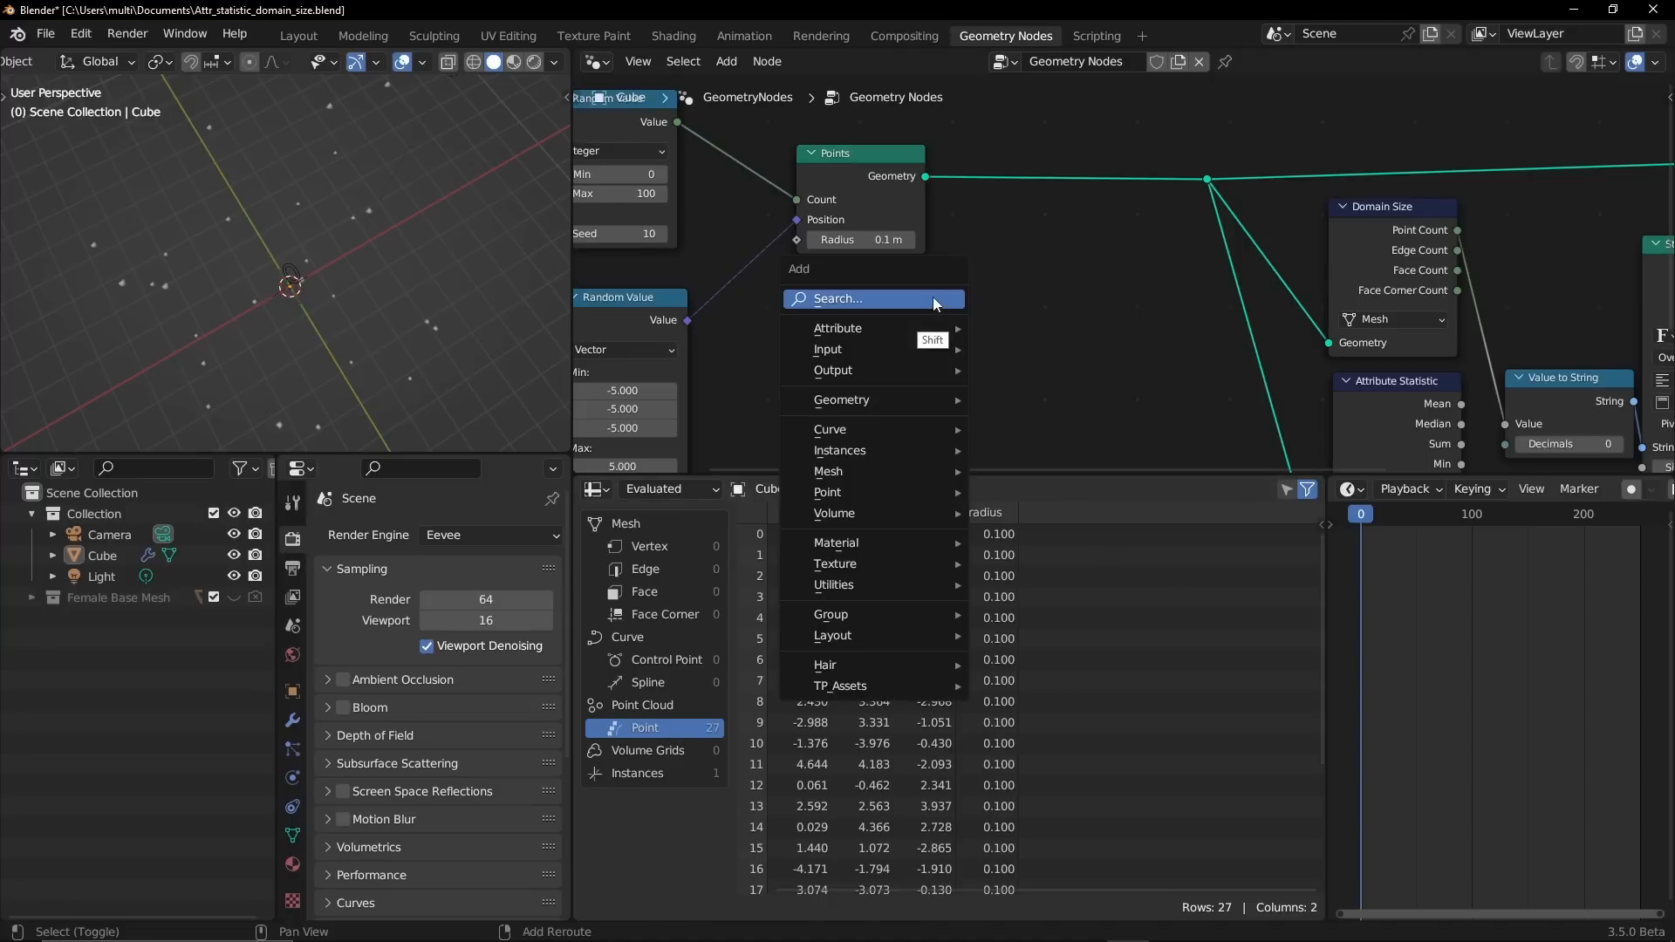
{"action": "mouse_move", "coordinate": [925, 328]}
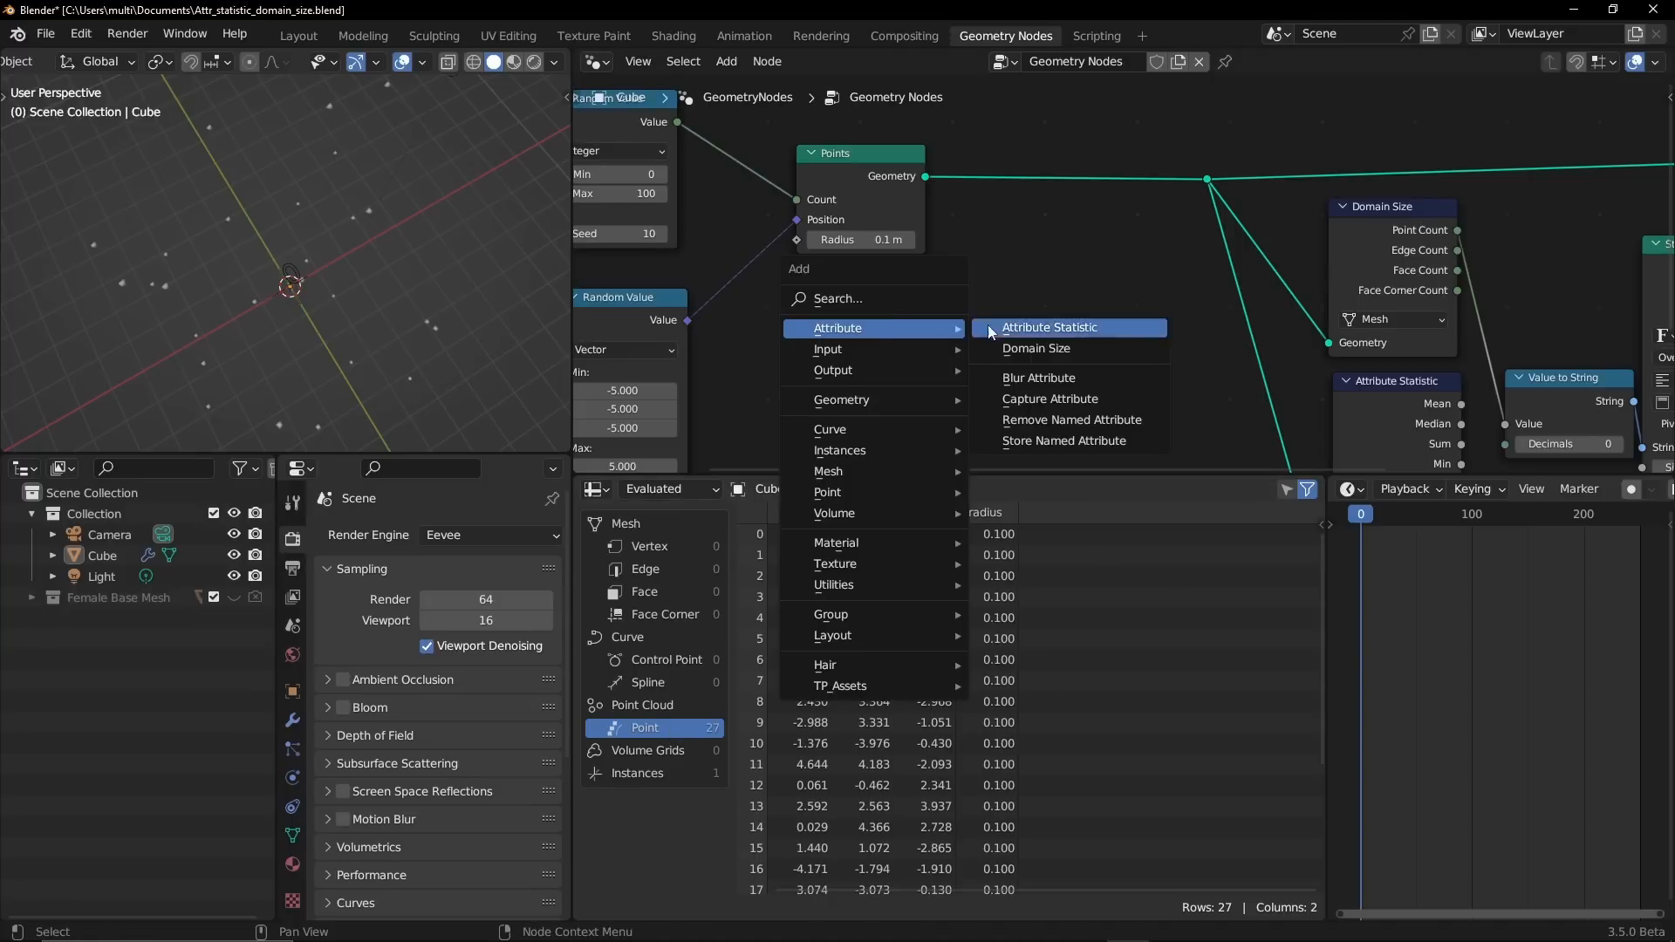
{"action": "left_click", "coordinate": [1054, 442]}
{"action": "left_click", "coordinate": [1065, 345]}
- Name the attribute on the new Store Named Attribute node "test" and nudge the node into place
{"action": "left_click", "coordinate": [1082, 298]}
{"action": "type", "text": "t"}
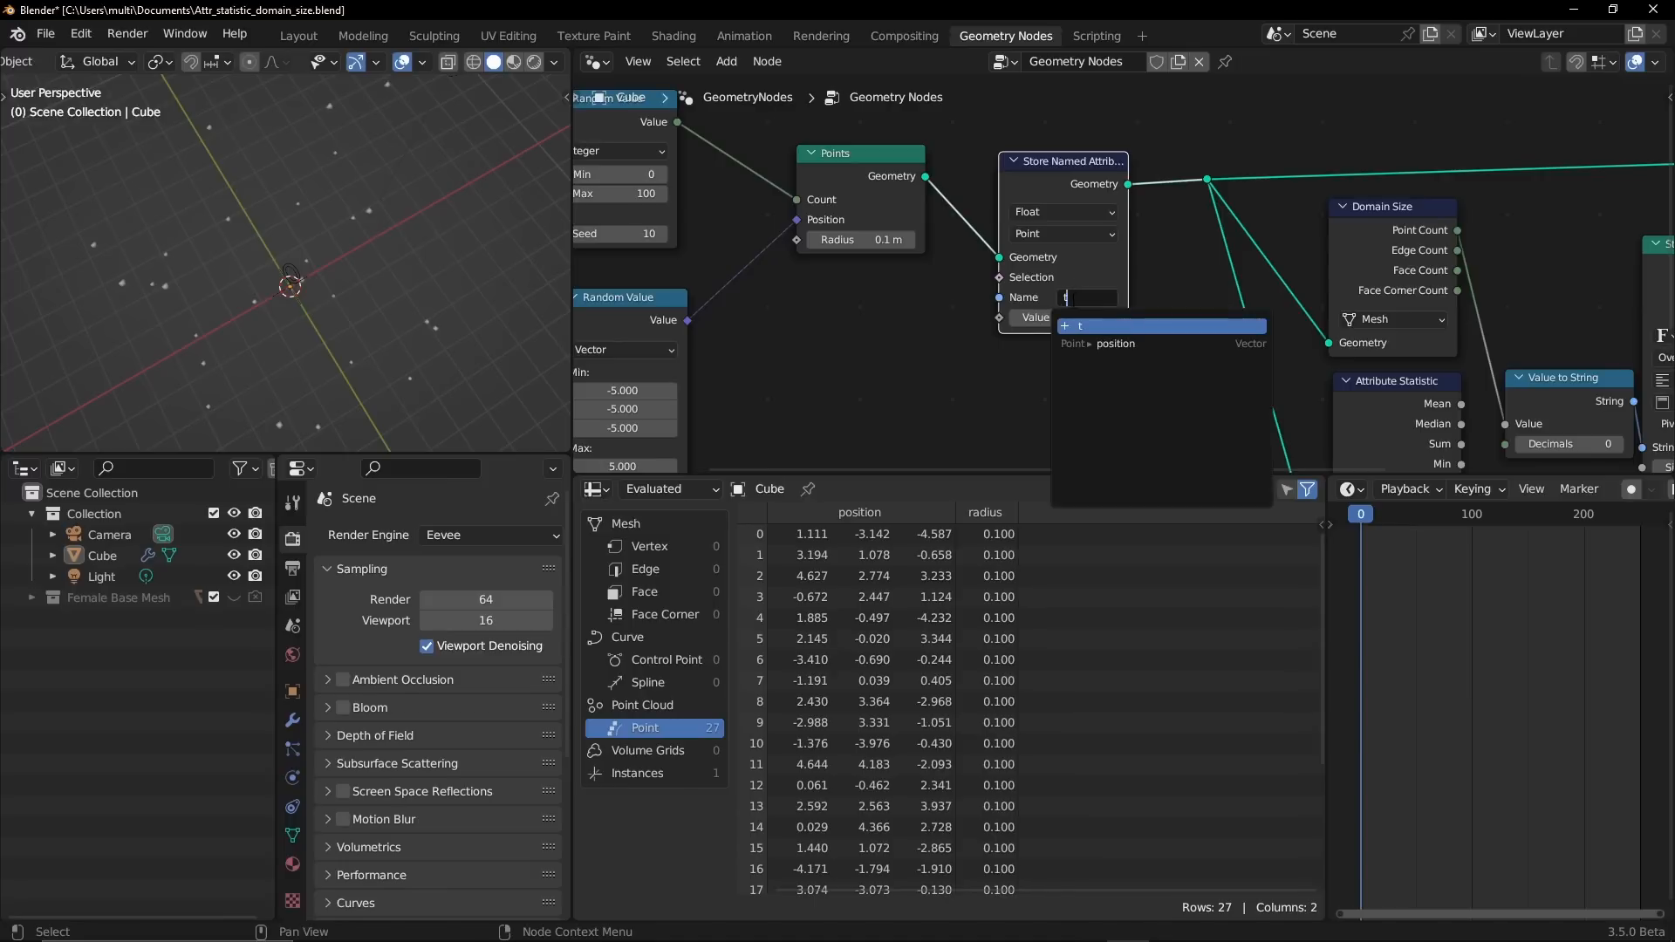
{"action": "type", "text": "est"}
{"action": "key", "text": "Return"}
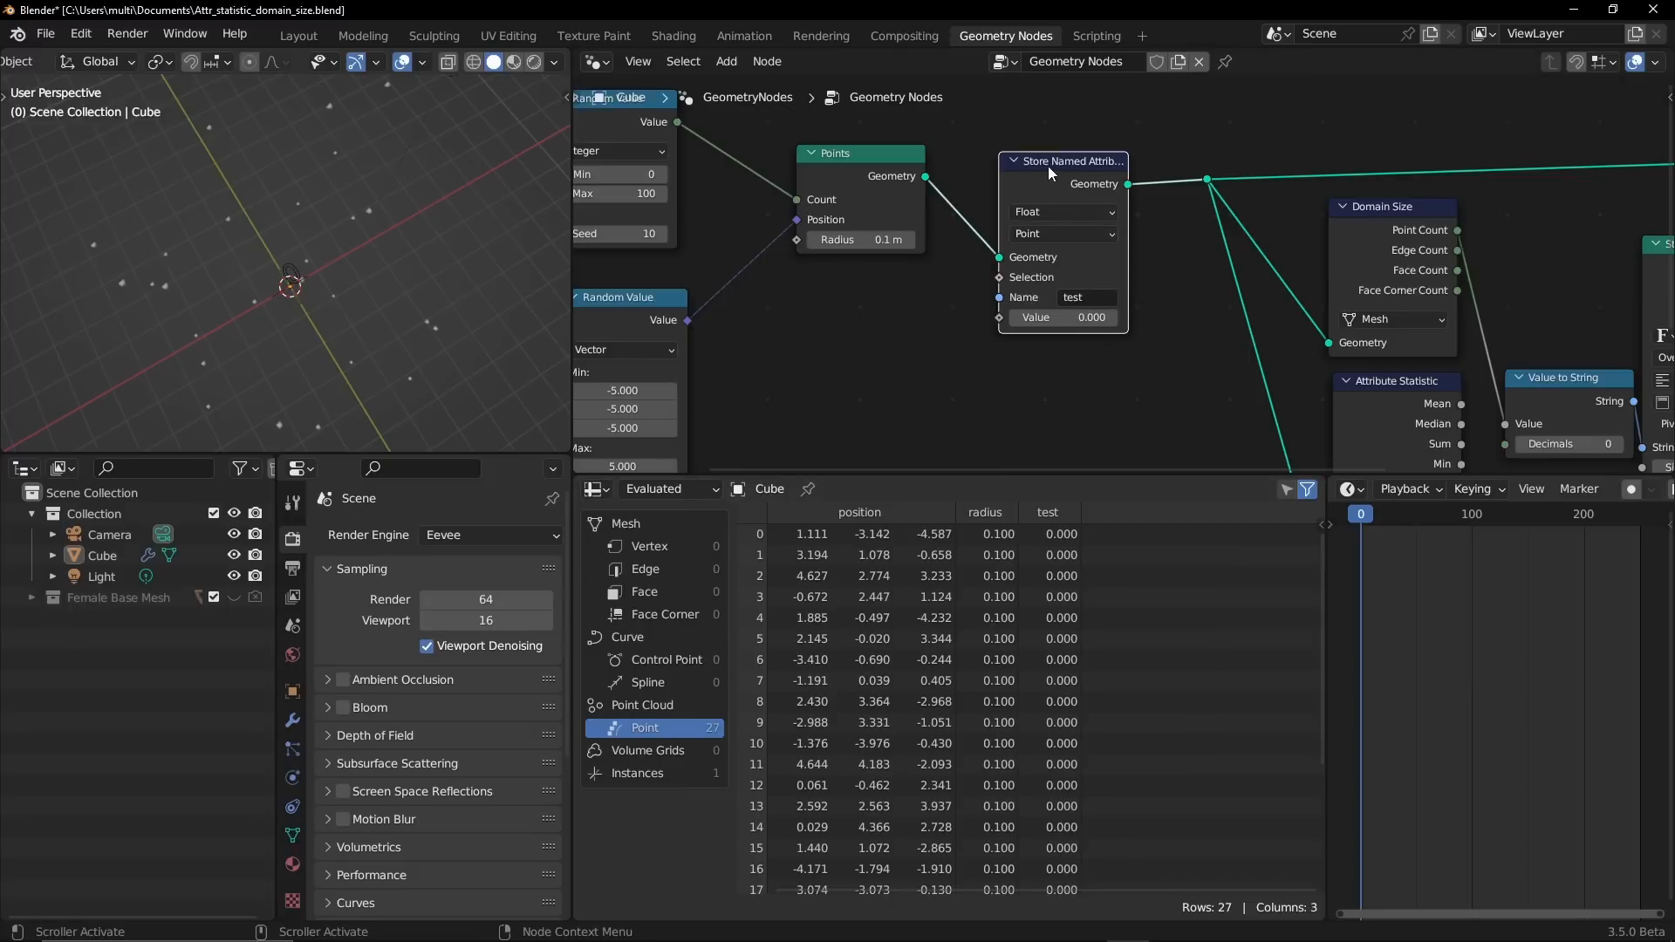
{"action": "left_click_drag", "start_coordinate": [1049, 166], "coordinate": [1051, 169]}
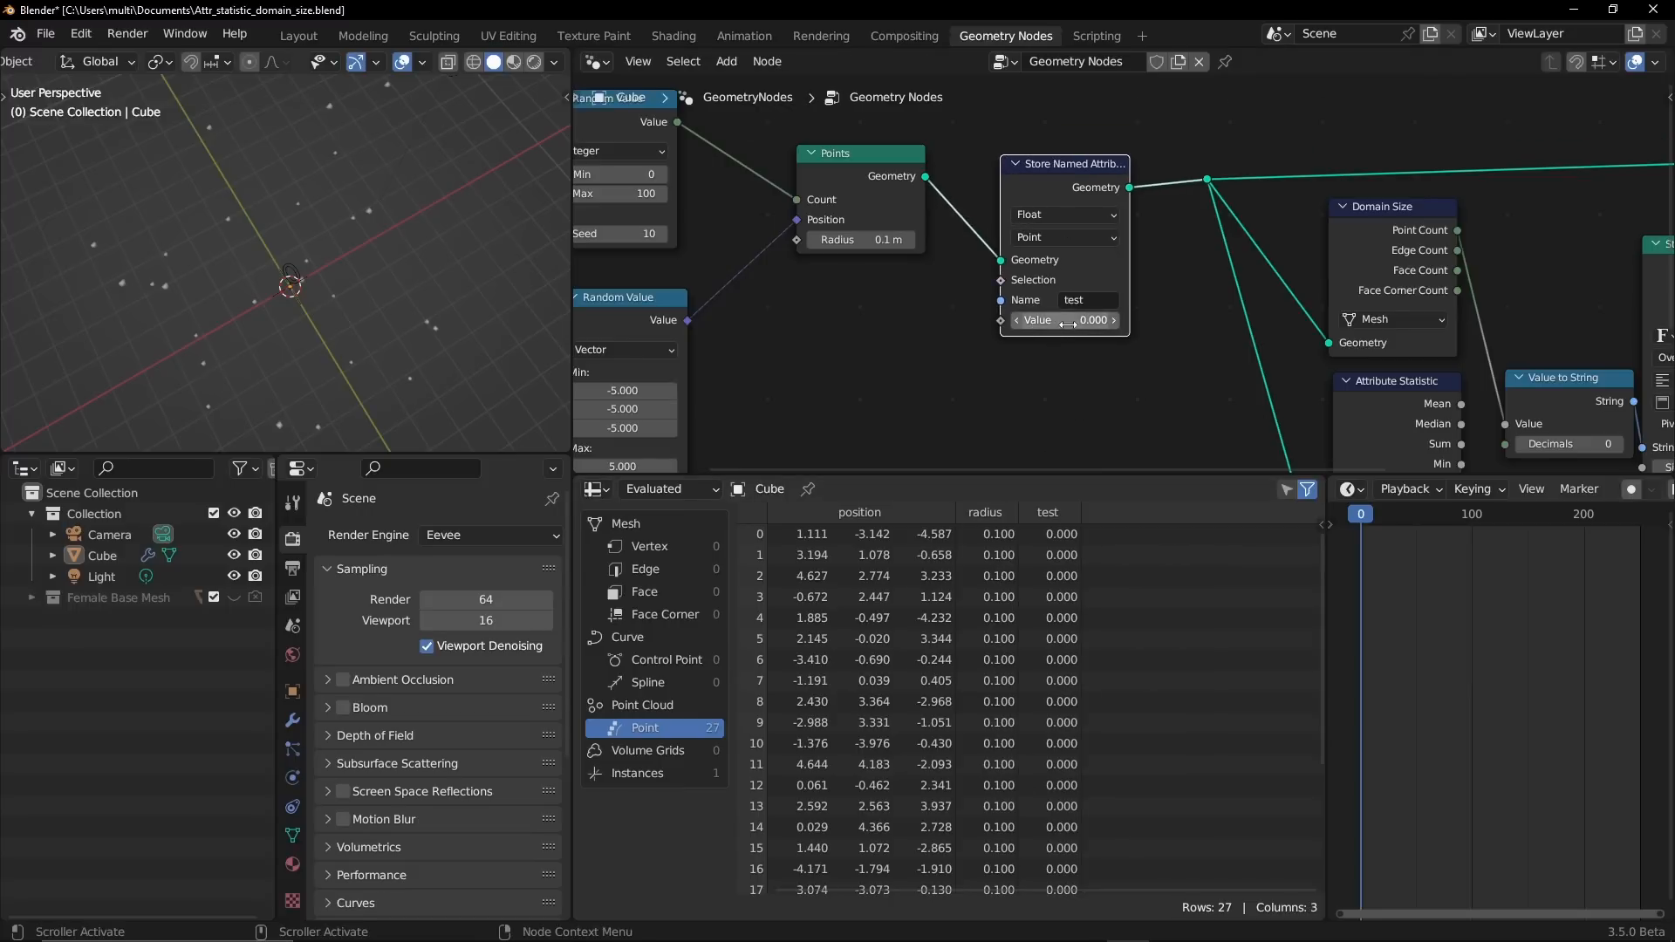
- Collapse the Random Value node that drives the point positions and add a second Random Value node below Points
{"action": "middle_click_drag", "start_coordinate": [1039, 287], "coordinate": [1051, 308]}
{"action": "left_click", "coordinate": [625, 224]}
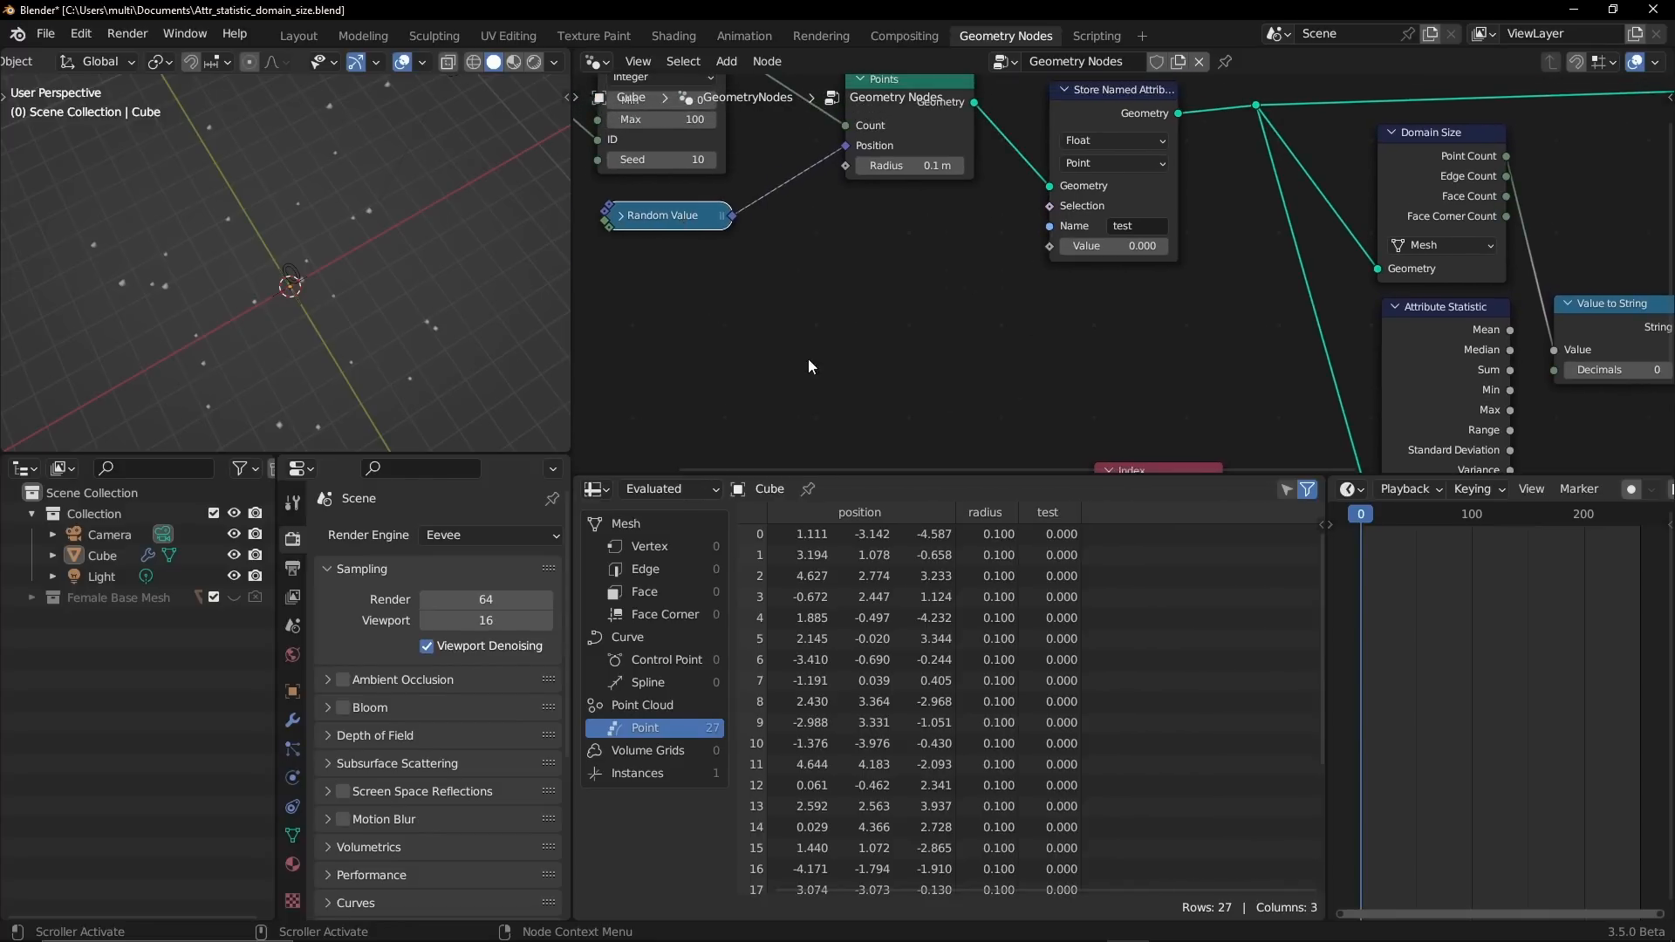
{"action": "key", "text": "shift+a"}
{"action": "left_click", "coordinate": [770, 322]}
{"action": "type", "text": "ra"}
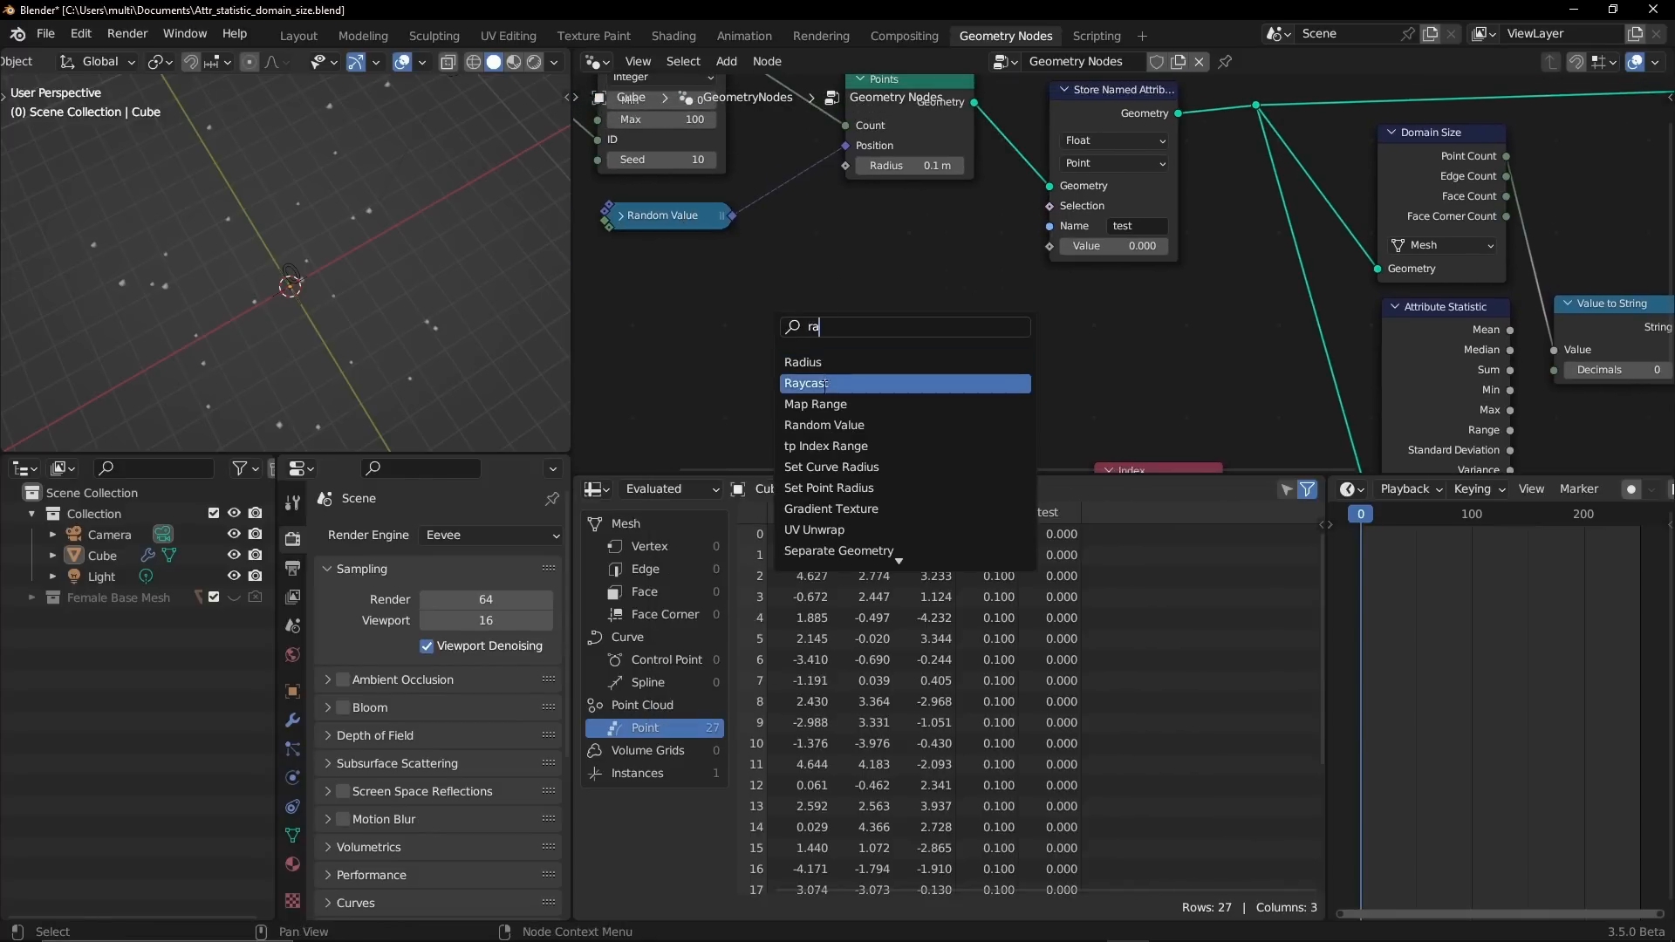
{"action": "type", "text": "nd"}
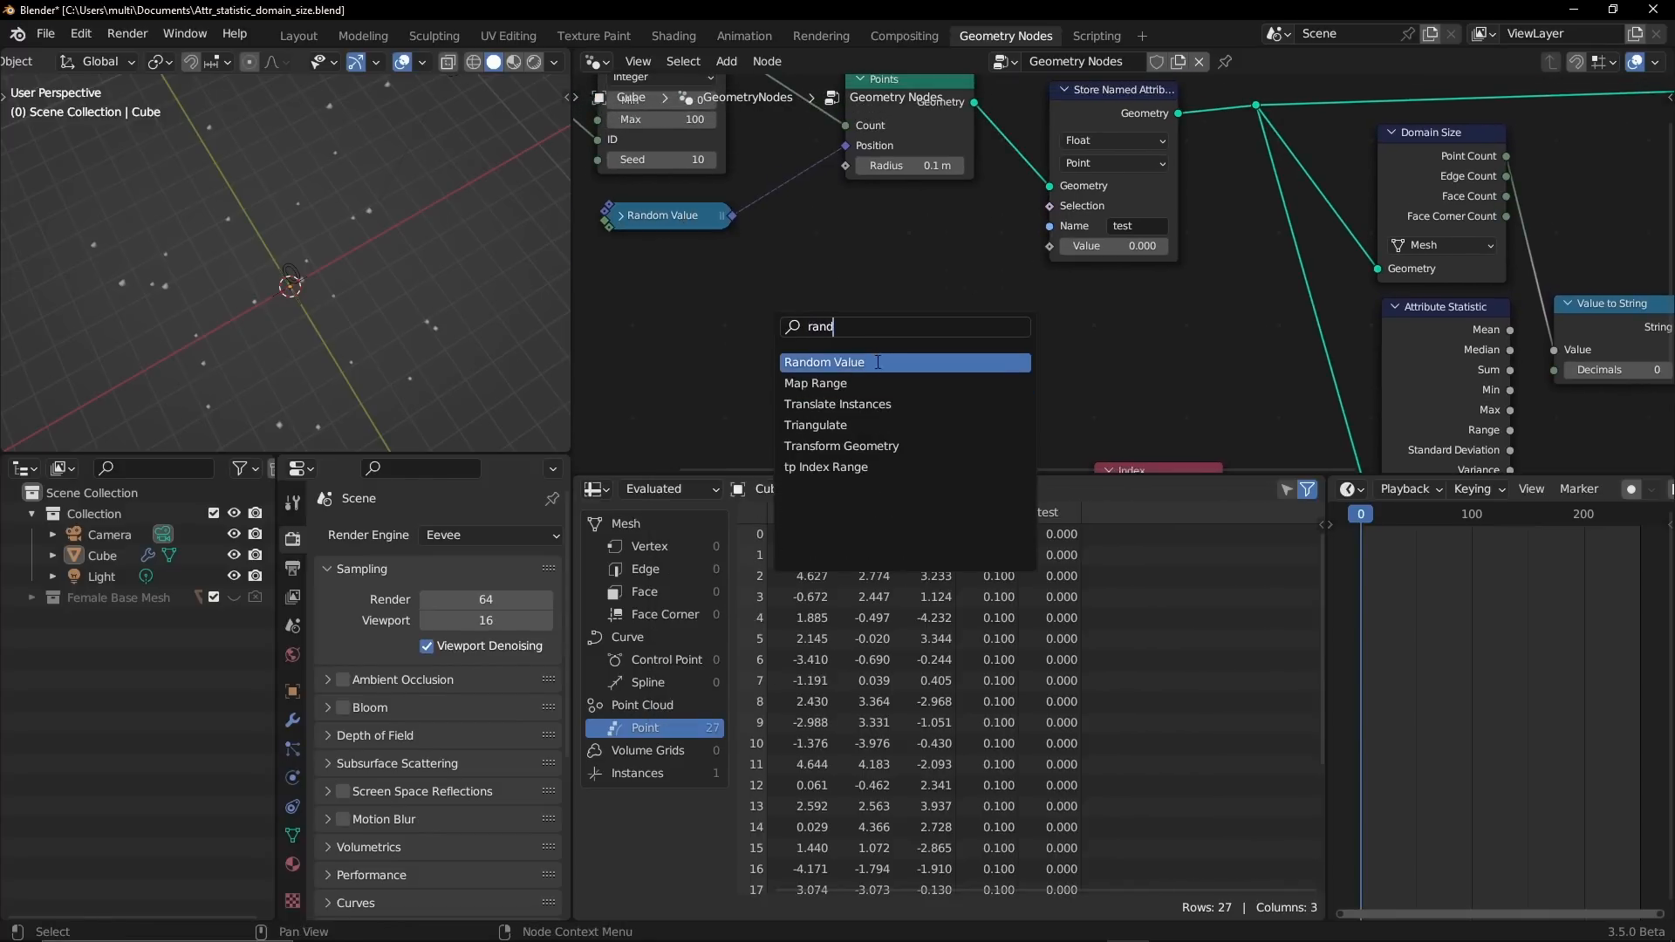
{"action": "left_click", "coordinate": [878, 362]}
{"action": "left_click", "coordinate": [939, 264]}
- Feed the new Random Value into Store Named Attribute's Value and set its Max to 100
{"action": "left_click_drag", "start_coordinate": [912, 260], "coordinate": [1050, 246]}
{"action": "left_click_drag", "start_coordinate": [799, 255], "coordinate": [842, 249]}
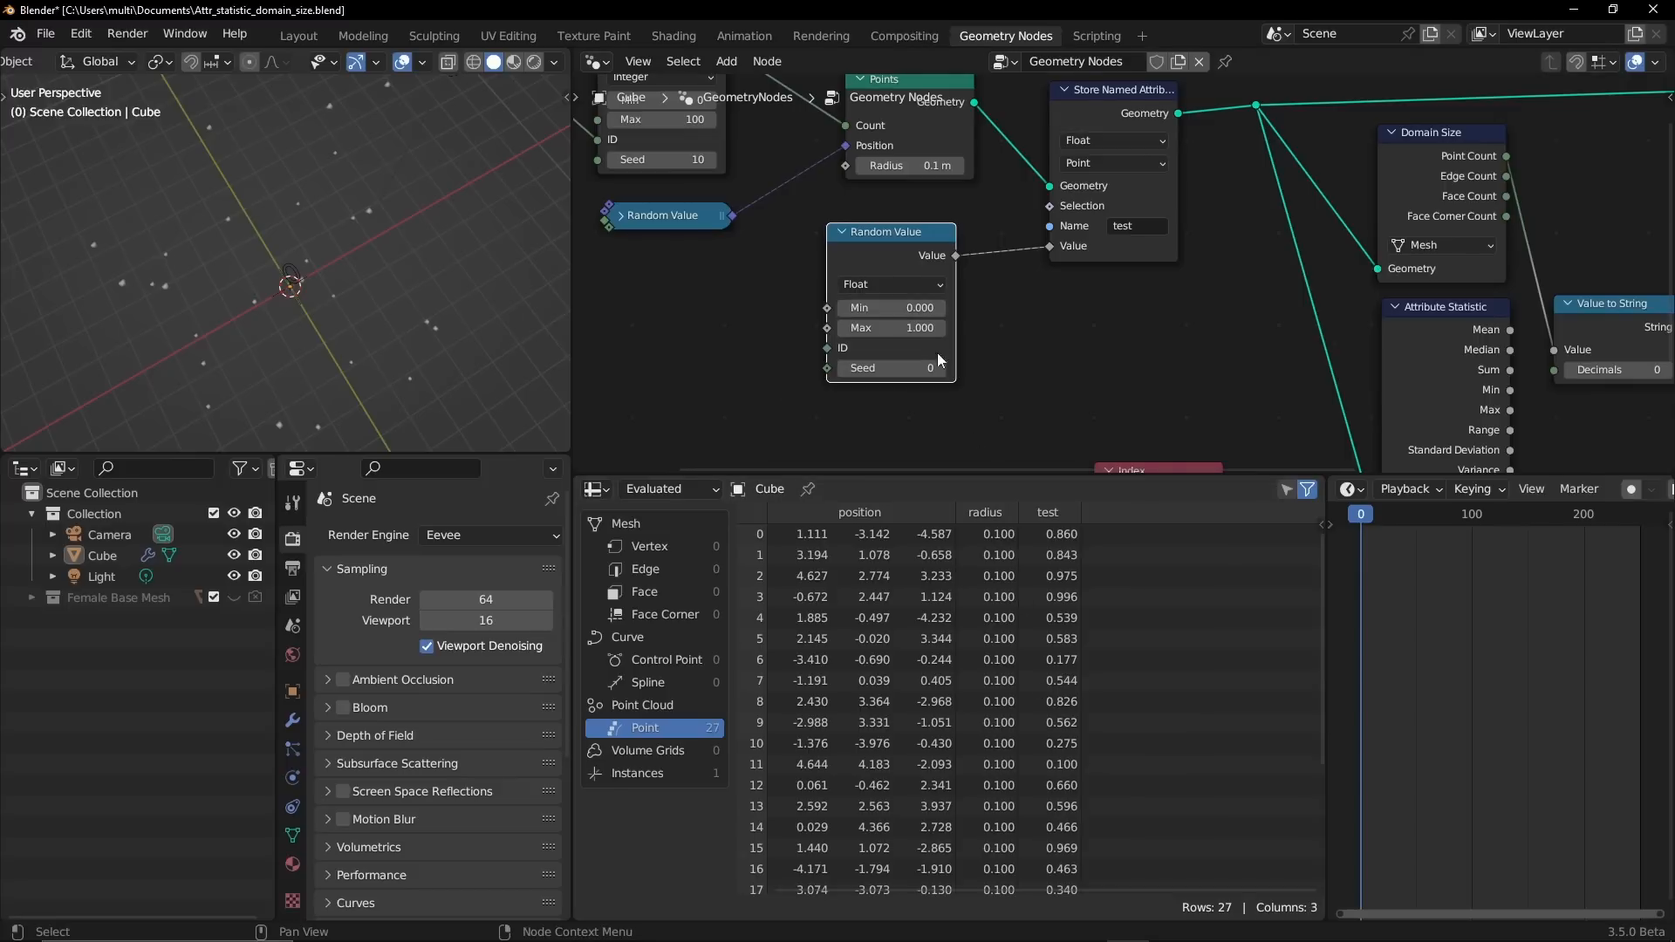
{"action": "left_click", "coordinate": [914, 330]}
{"action": "key", "text": "Return"}
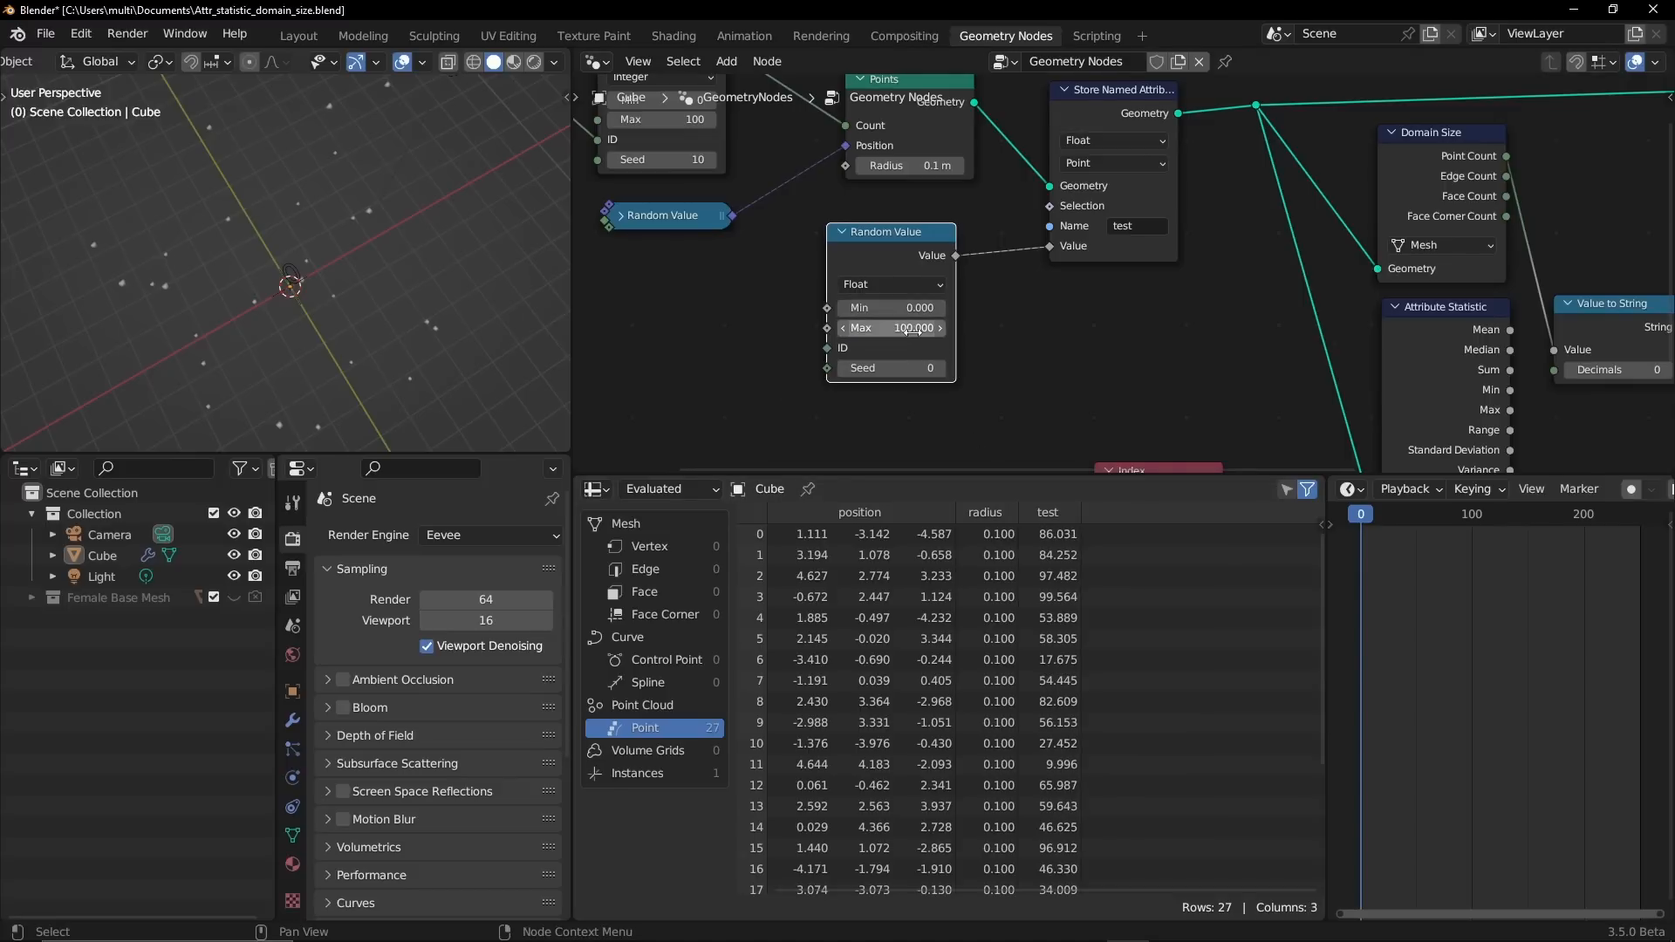
- Examine the points in the viewport and read through all the "test" values in the spreadsheet
{"action": "middle_click_drag", "start_coordinate": [999, 307], "coordinate": [953, 293]}
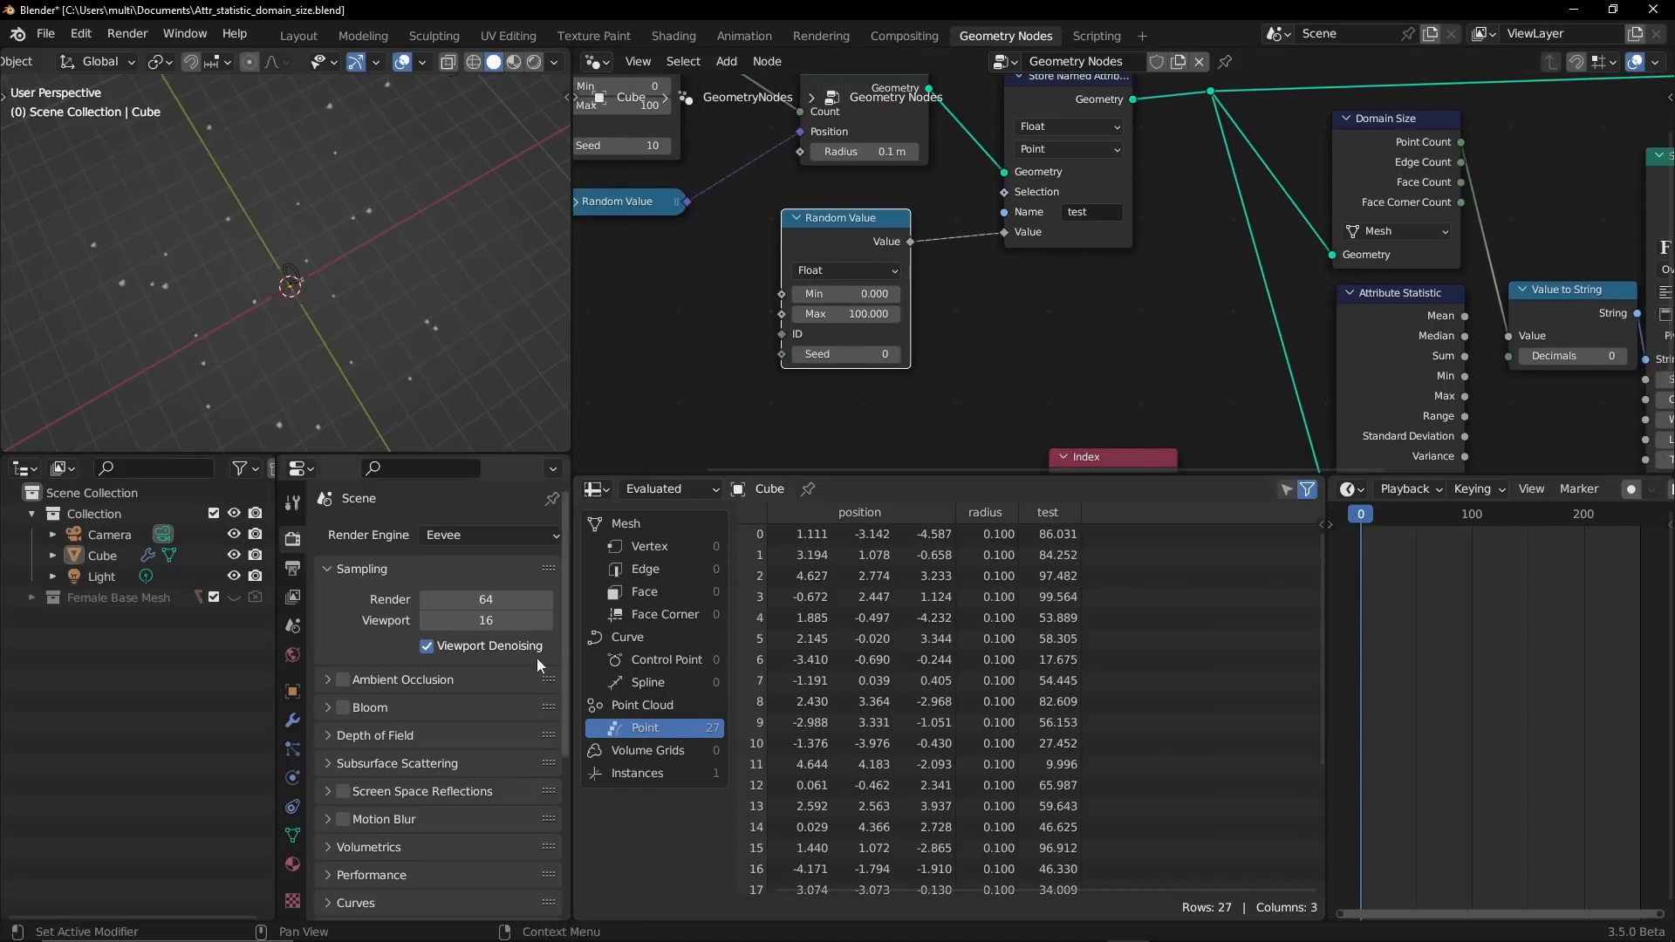
{"action": "middle_click_drag", "start_coordinate": [316, 351], "coordinate": [353, 347]}
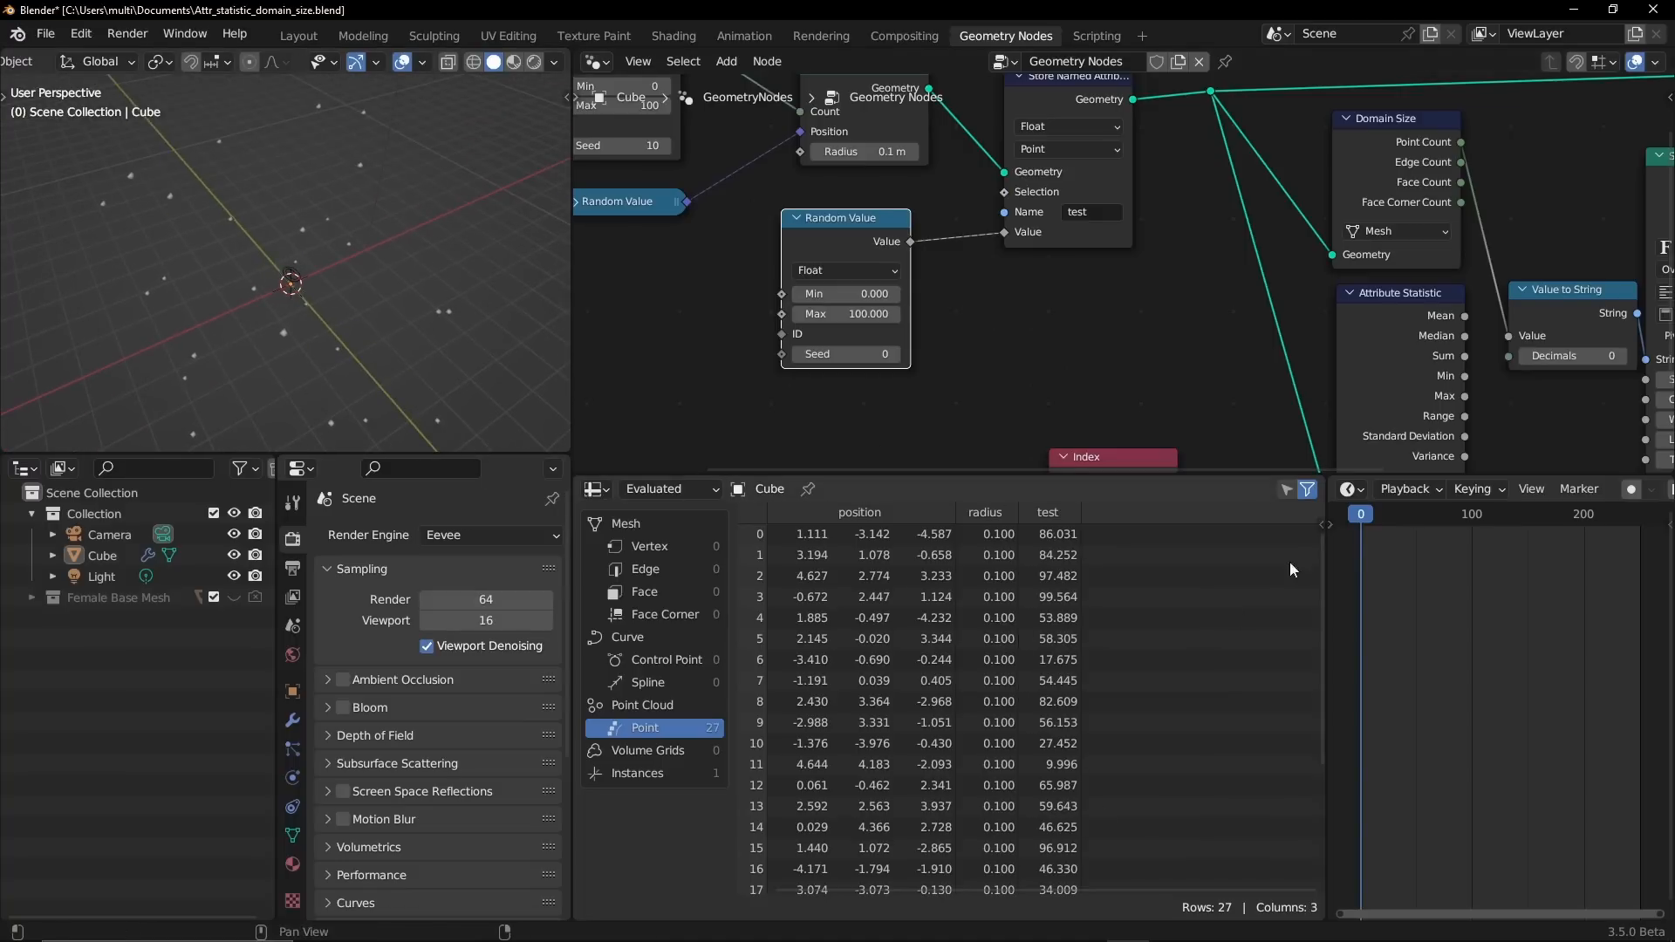
{"action": "scroll", "coordinate": [1321, 596], "scroll_direction": "down", "scroll_amount": 5}
{"action": "scroll", "coordinate": [1321, 595], "scroll_direction": "up", "scroll_amount": 5}
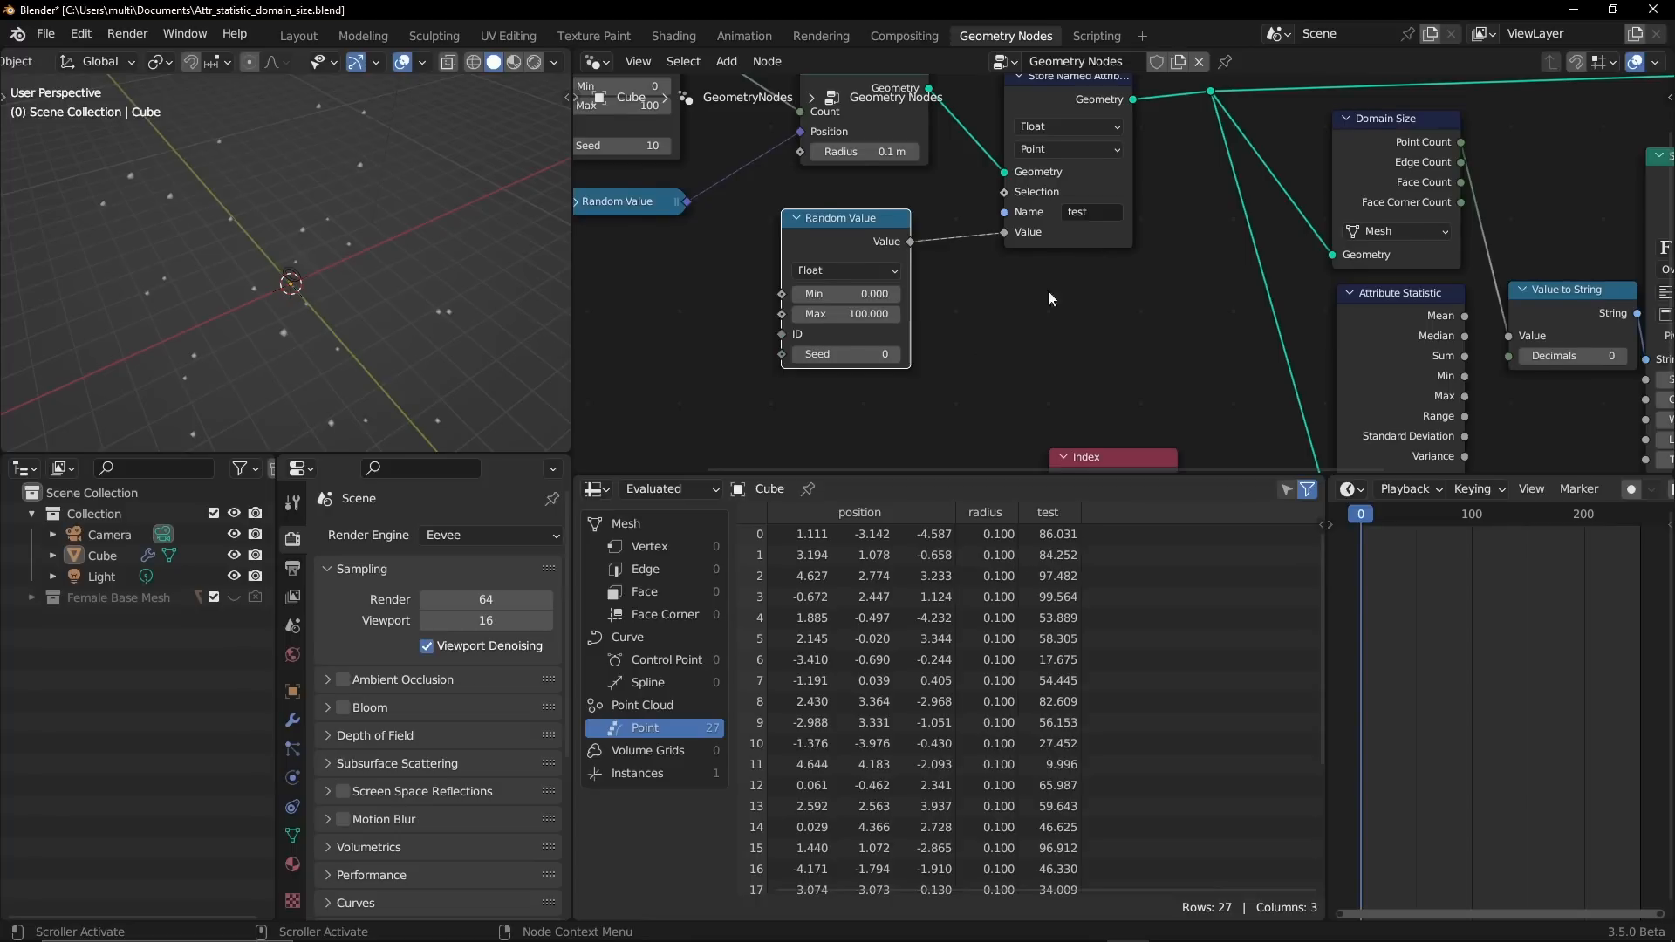
{"action": "mouse_move", "coordinate": [1049, 290]}
{"action": "middle_mouse_down"}
{"action": "mouse_move", "coordinate": [885, 362]}
{"action": "mouse_move", "coordinate": [1058, 286]}
{"action": "mouse_move", "coordinate": [1044, 298]}
{"action": "middle_mouse_up"}
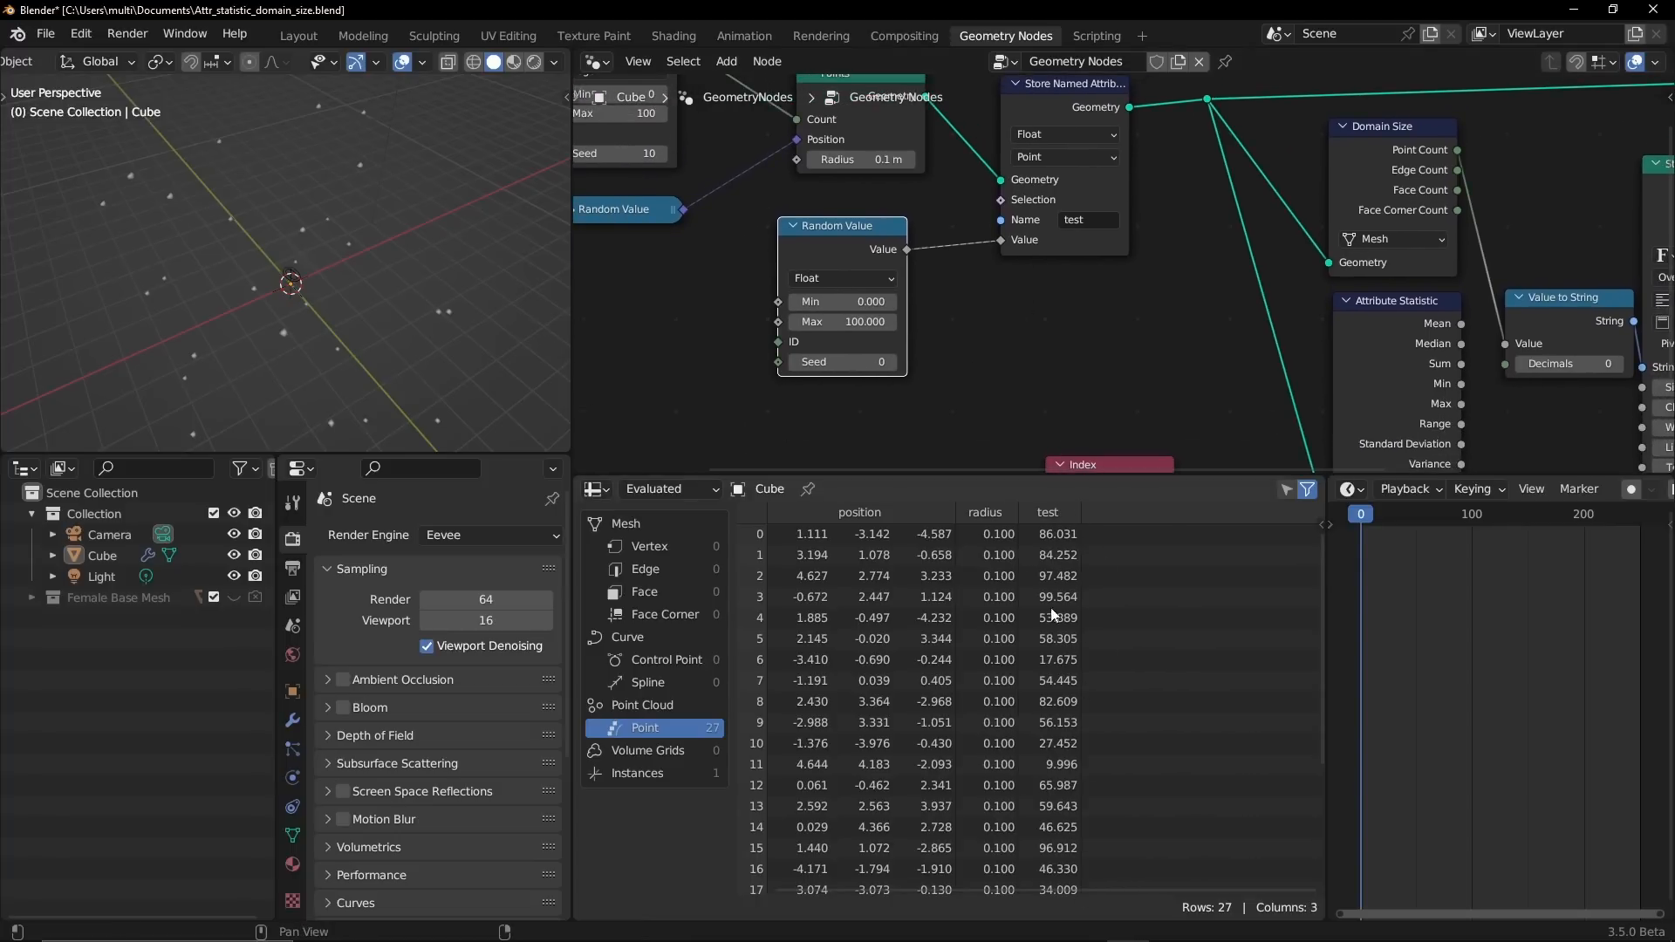
{"action": "scroll", "coordinate": [1321, 619], "scroll_direction": "down", "scroll_amount": 4}
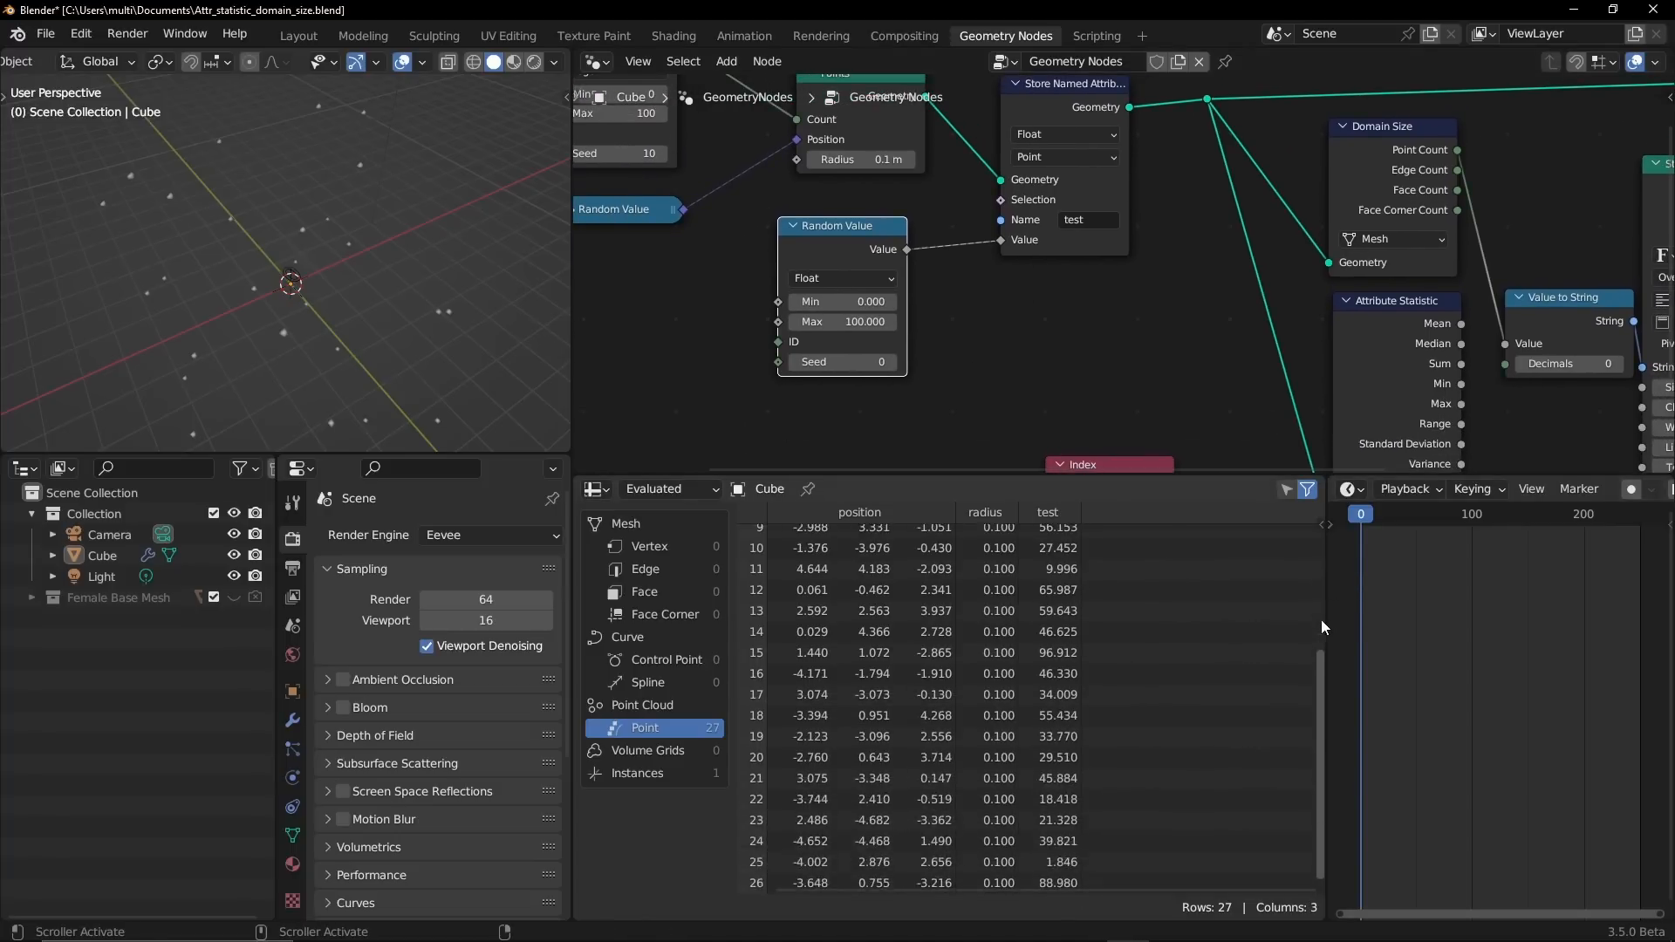
{"action": "scroll", "coordinate": [1323, 626], "scroll_direction": "up", "scroll_amount": 4}
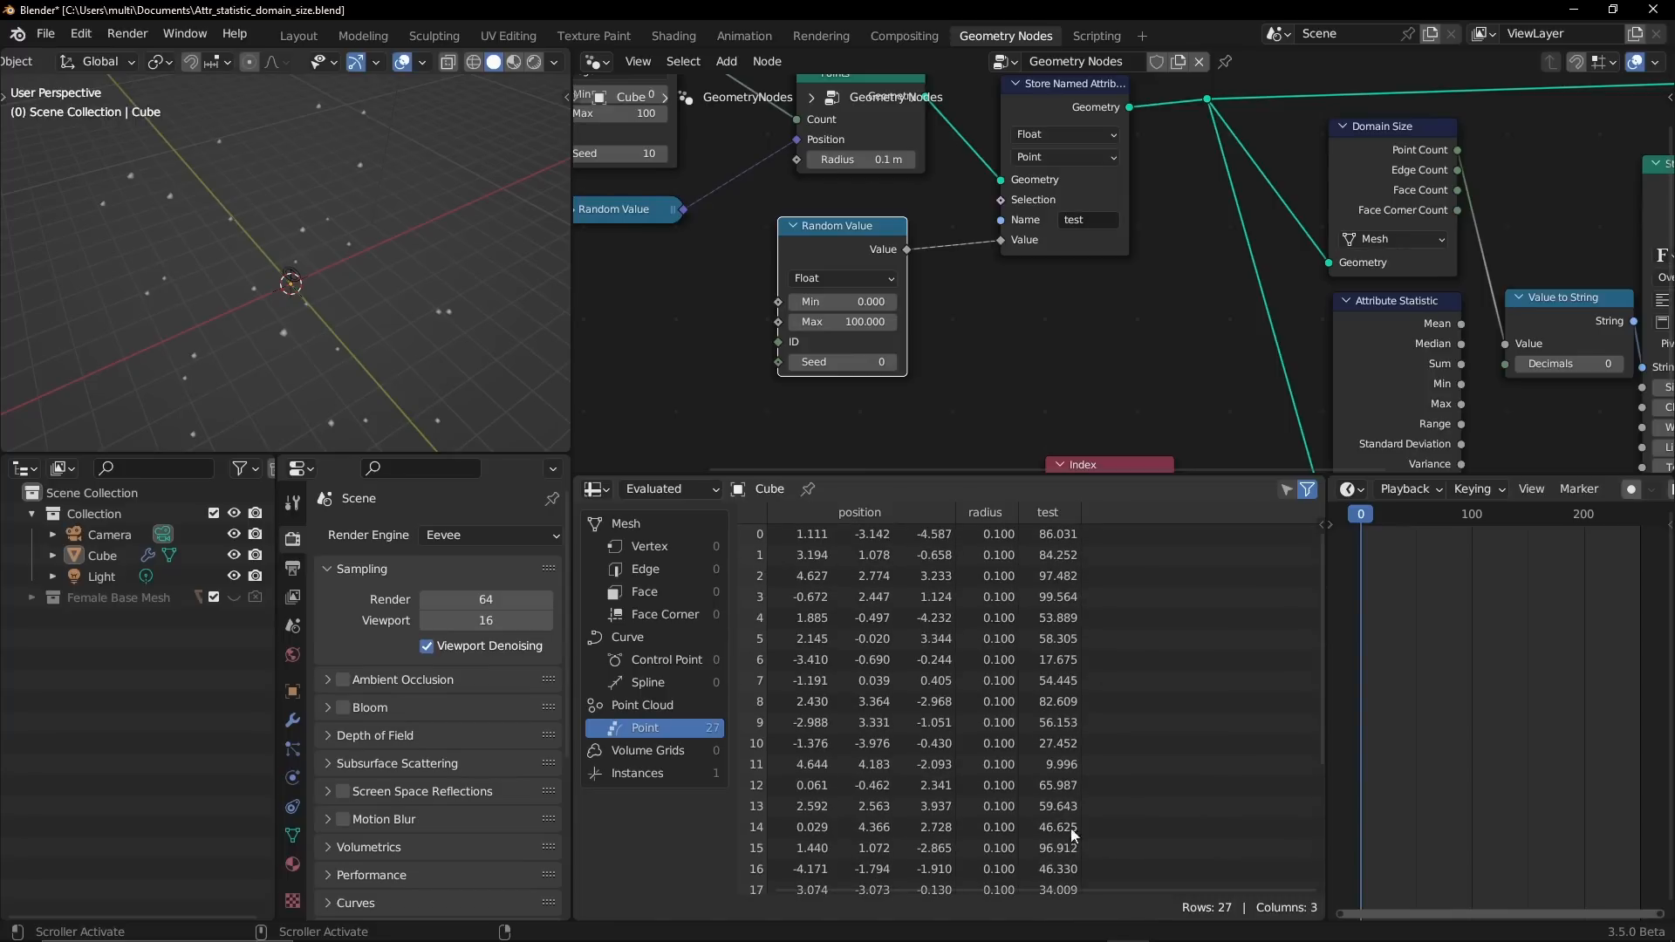
- Move the float Random Value node aside and add an Attribute Statistic node below Store Named Attribute
{"action": "middle_click_drag", "start_coordinate": [955, 306], "coordinate": [970, 249]}
{"action": "left_click_drag", "start_coordinate": [810, 211], "coordinate": [716, 246]}
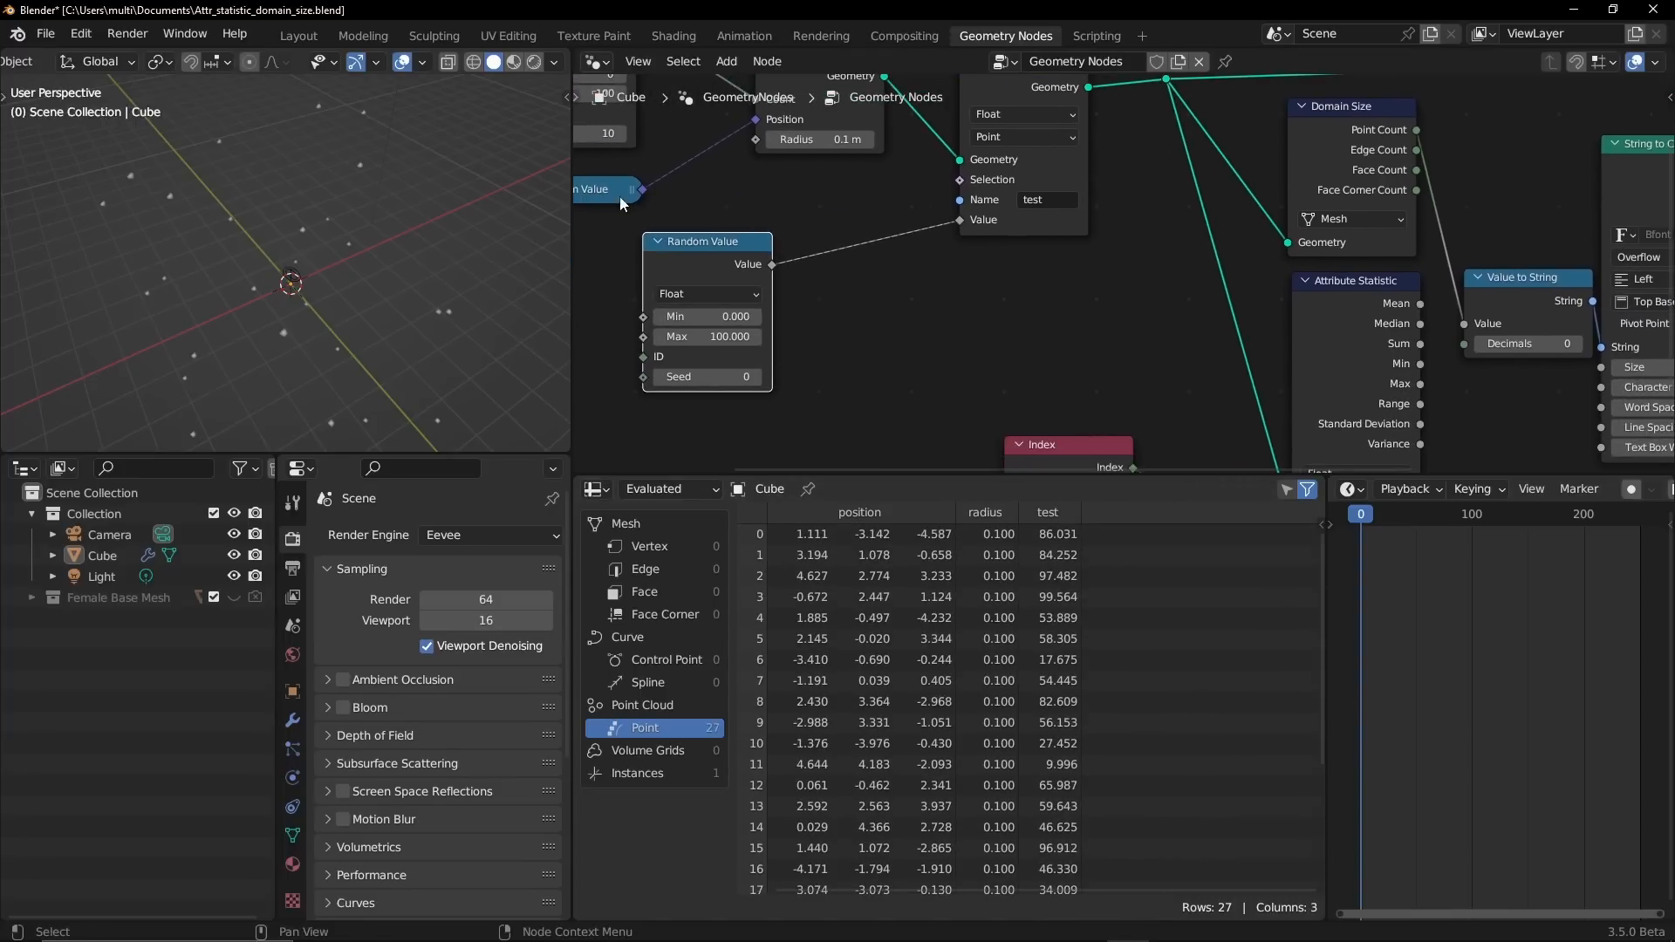
{"action": "left_click", "coordinate": [725, 60]}
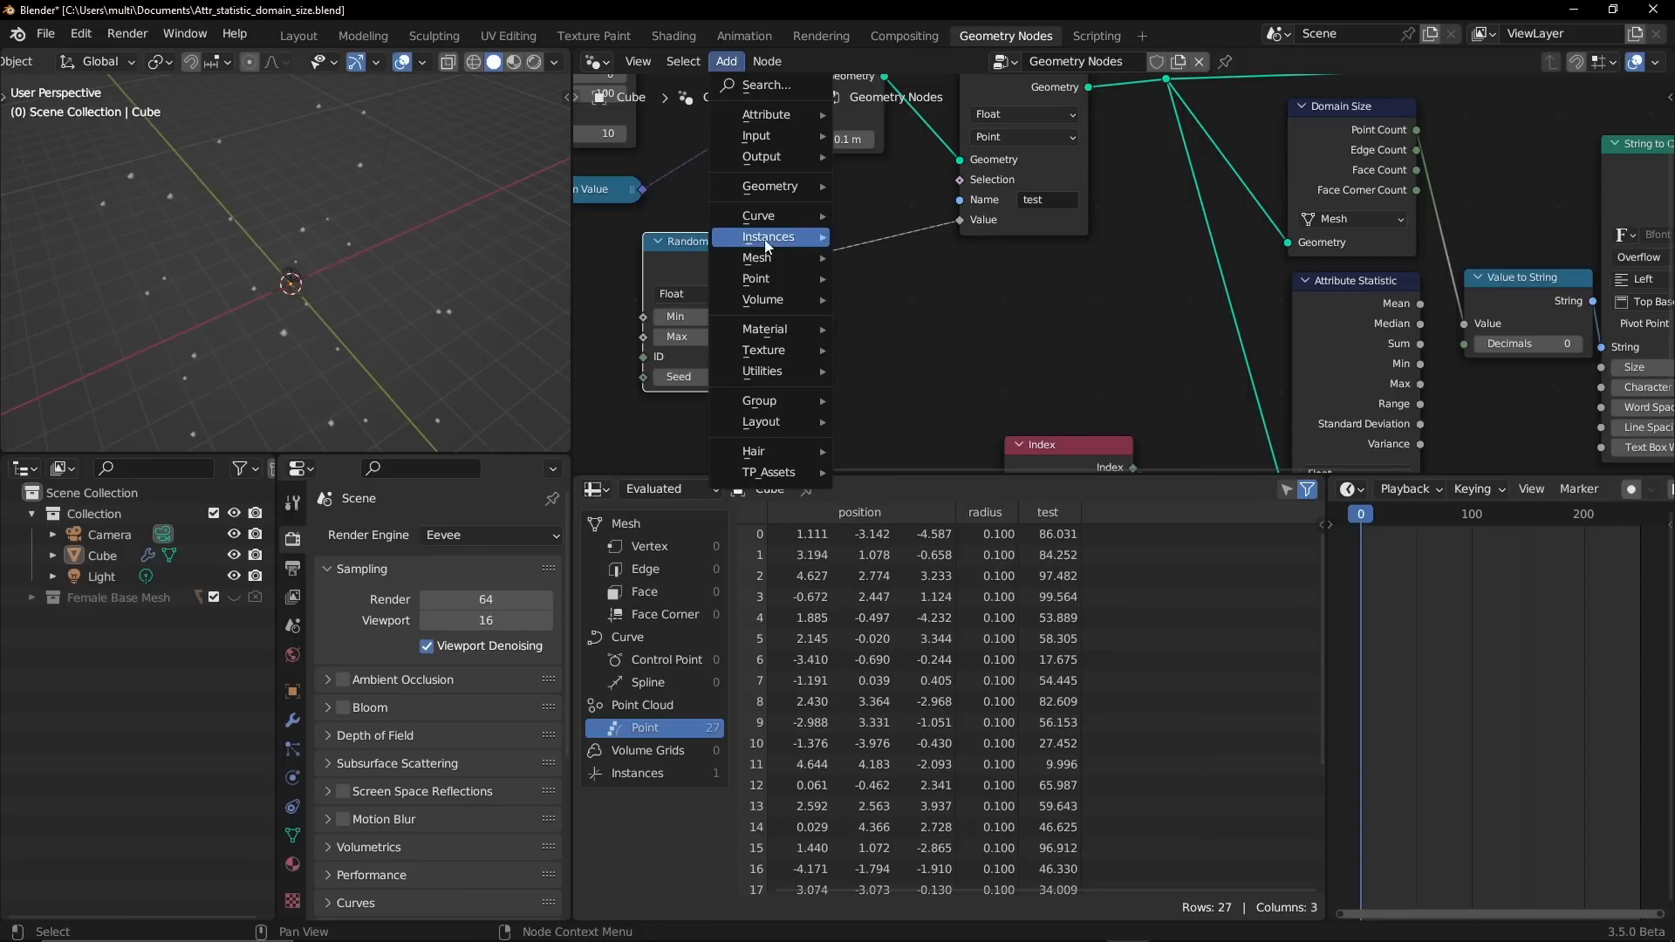
{"action": "mouse_move", "coordinate": [799, 116]}
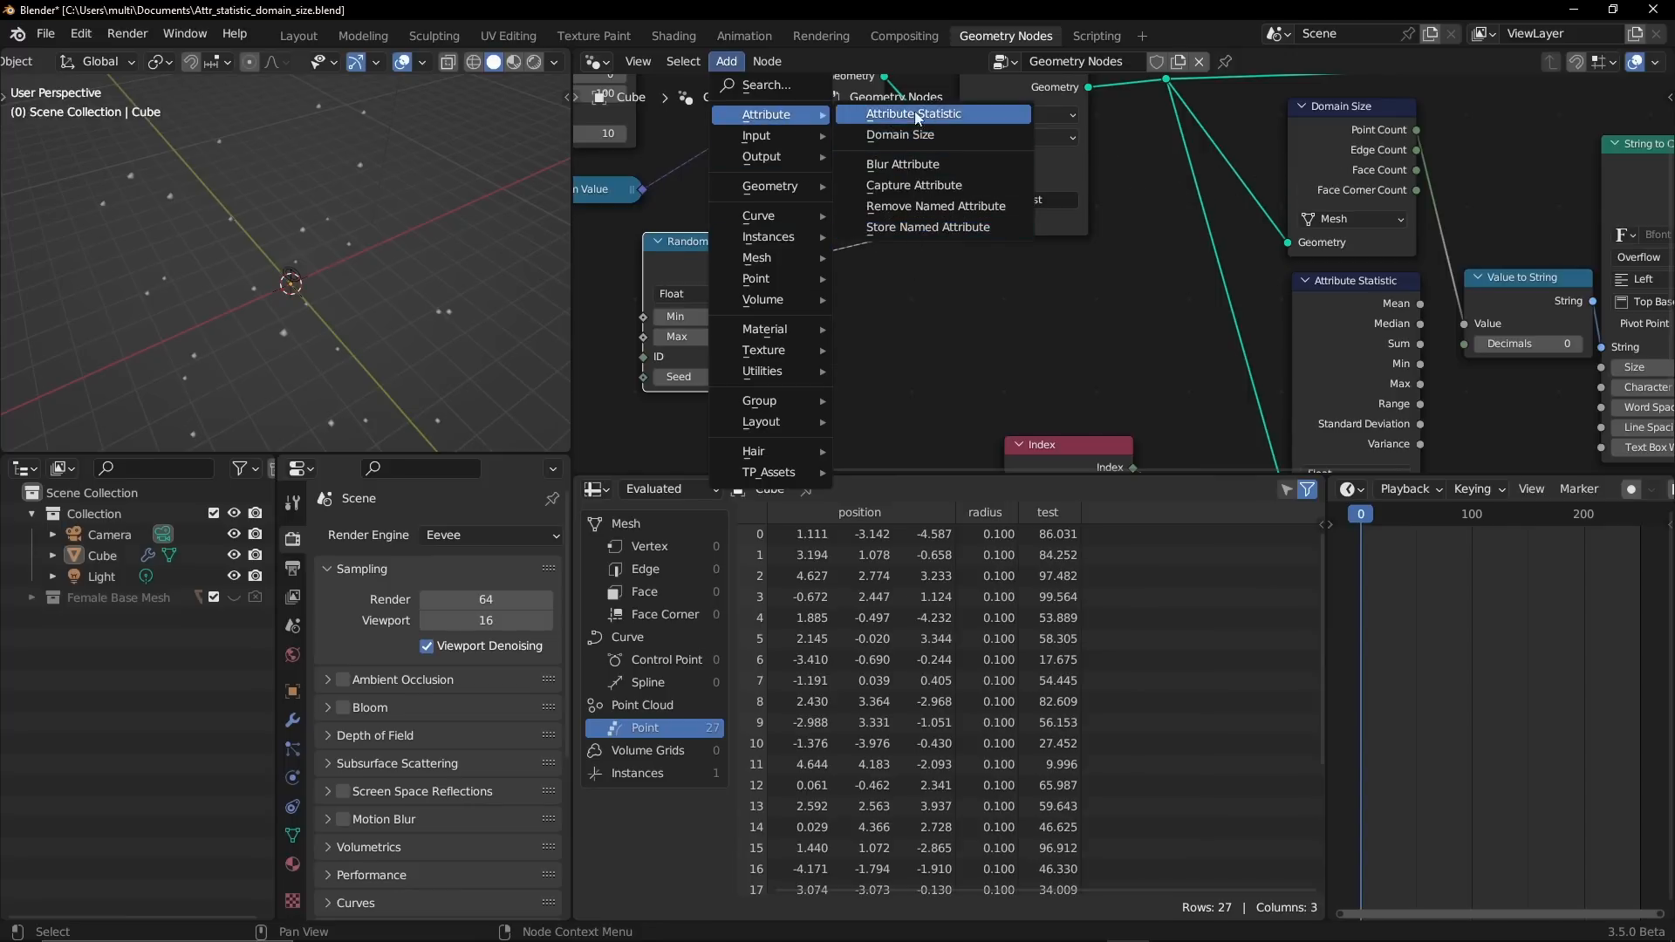
{"action": "left_click", "coordinate": [940, 117]}
{"action": "left_click", "coordinate": [892, 349]}
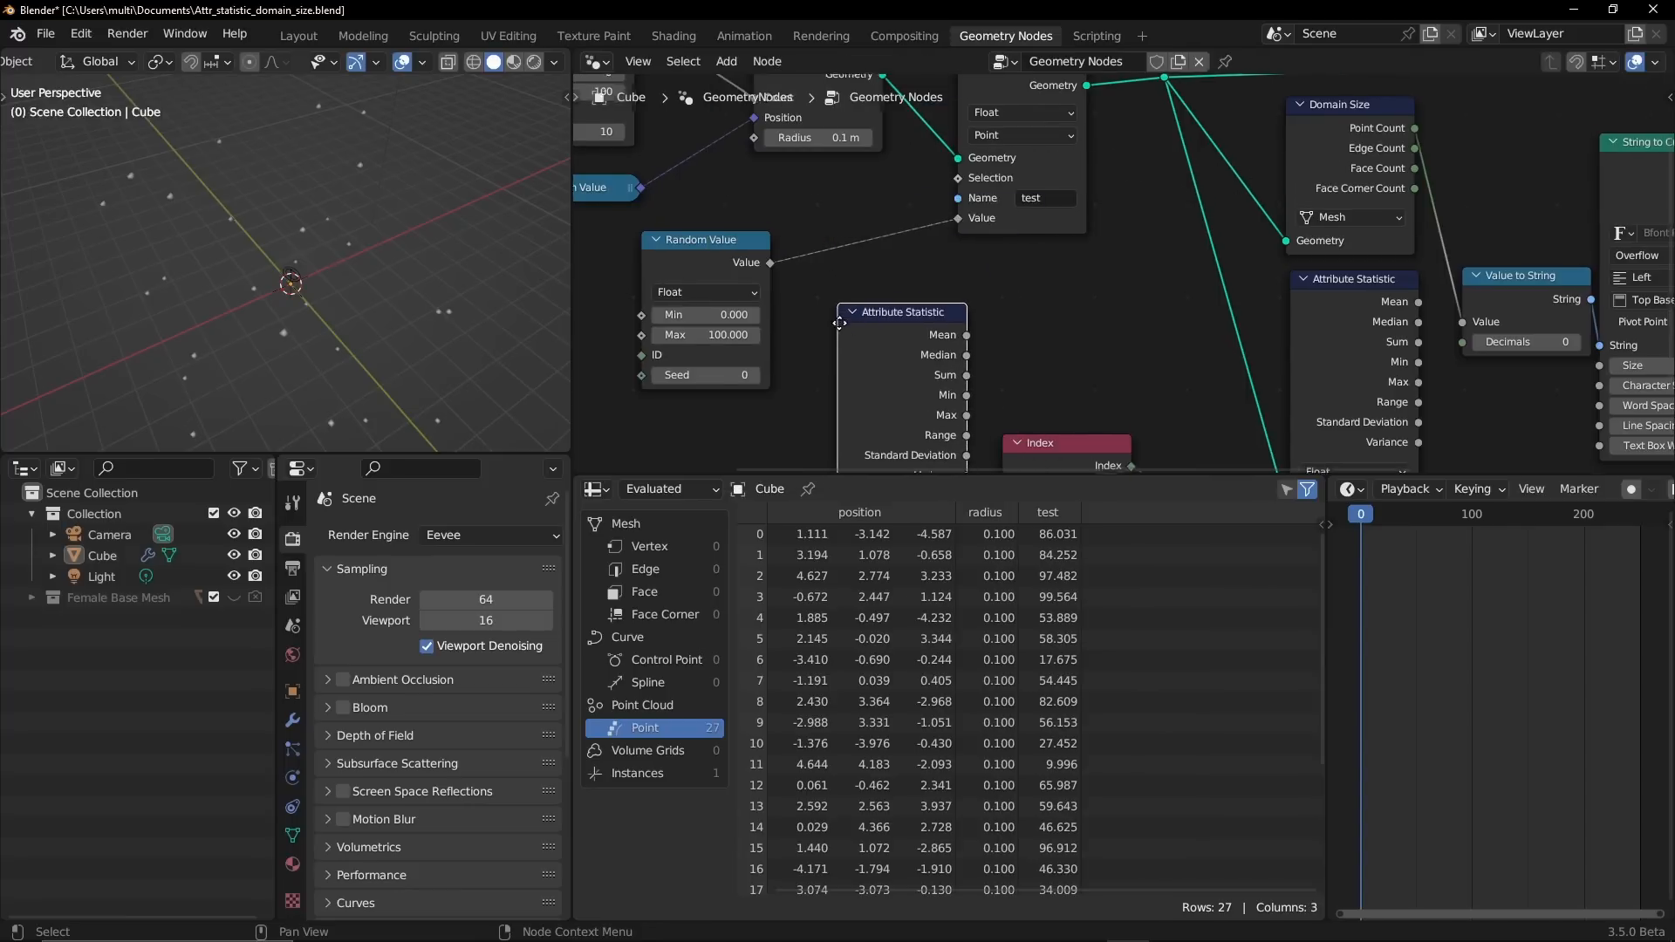
{"action": "middle_click_drag", "start_coordinate": [892, 349], "coordinate": [861, 216]}
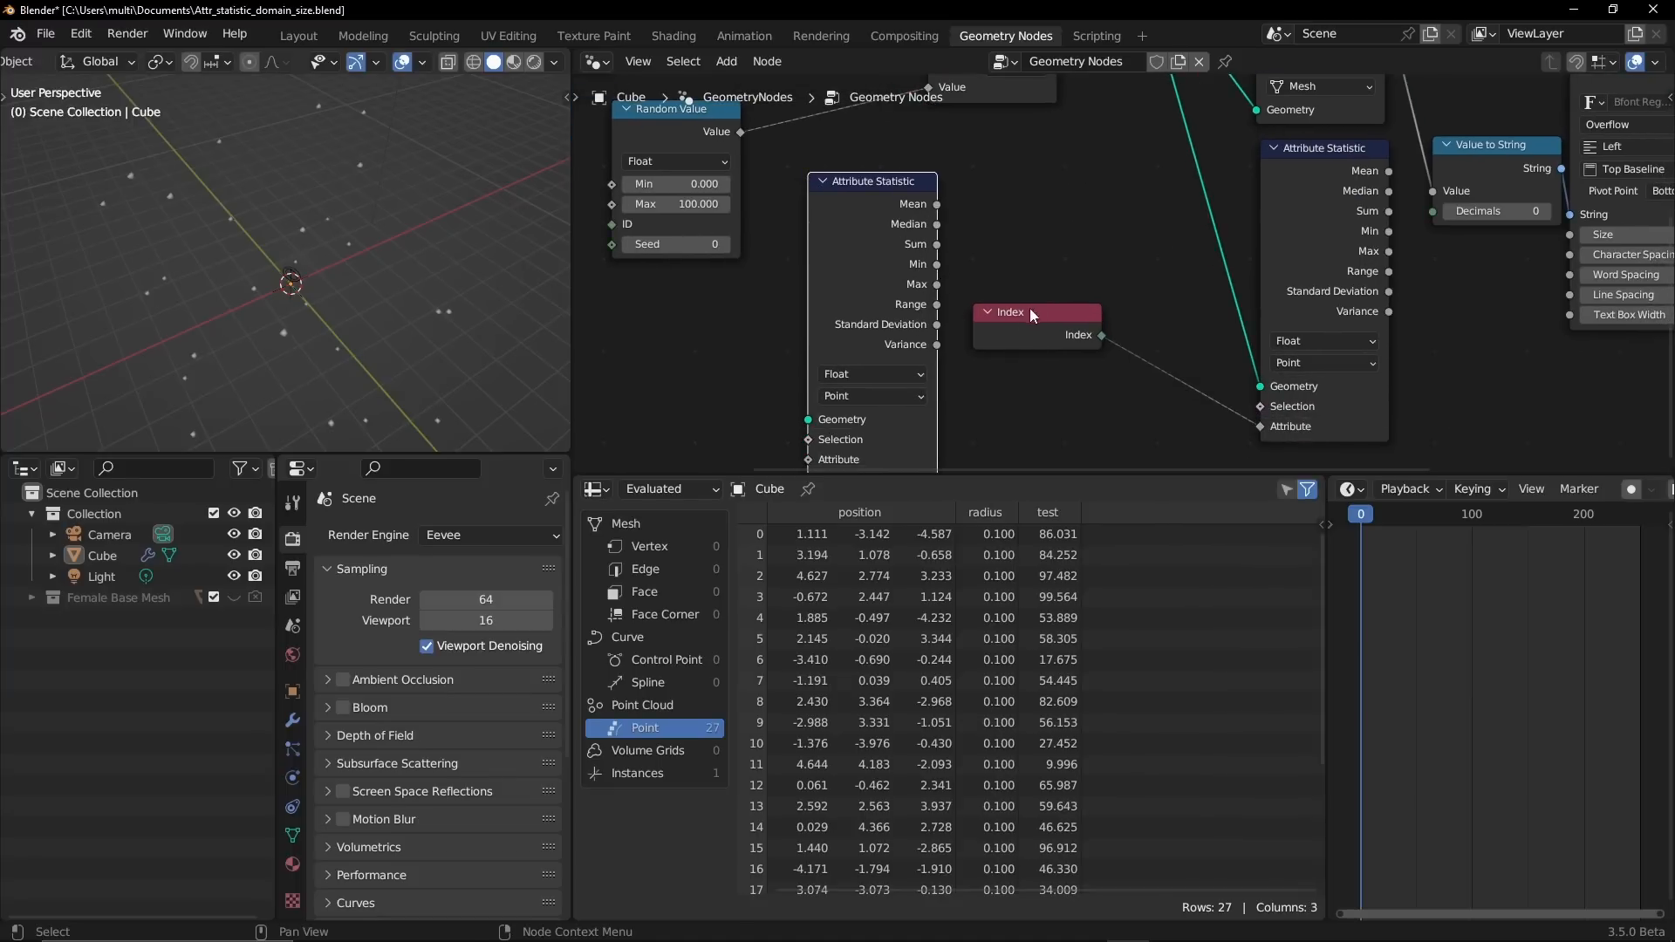
- Enlarge the node editor and spread the Index and new Attribute Statistic nodes apart to make room for links
{"action": "left_click_drag", "start_coordinate": [1029, 307], "coordinate": [1145, 368]}
{"action": "middle_click_drag", "start_coordinate": [835, 222], "coordinate": [869, 297]}
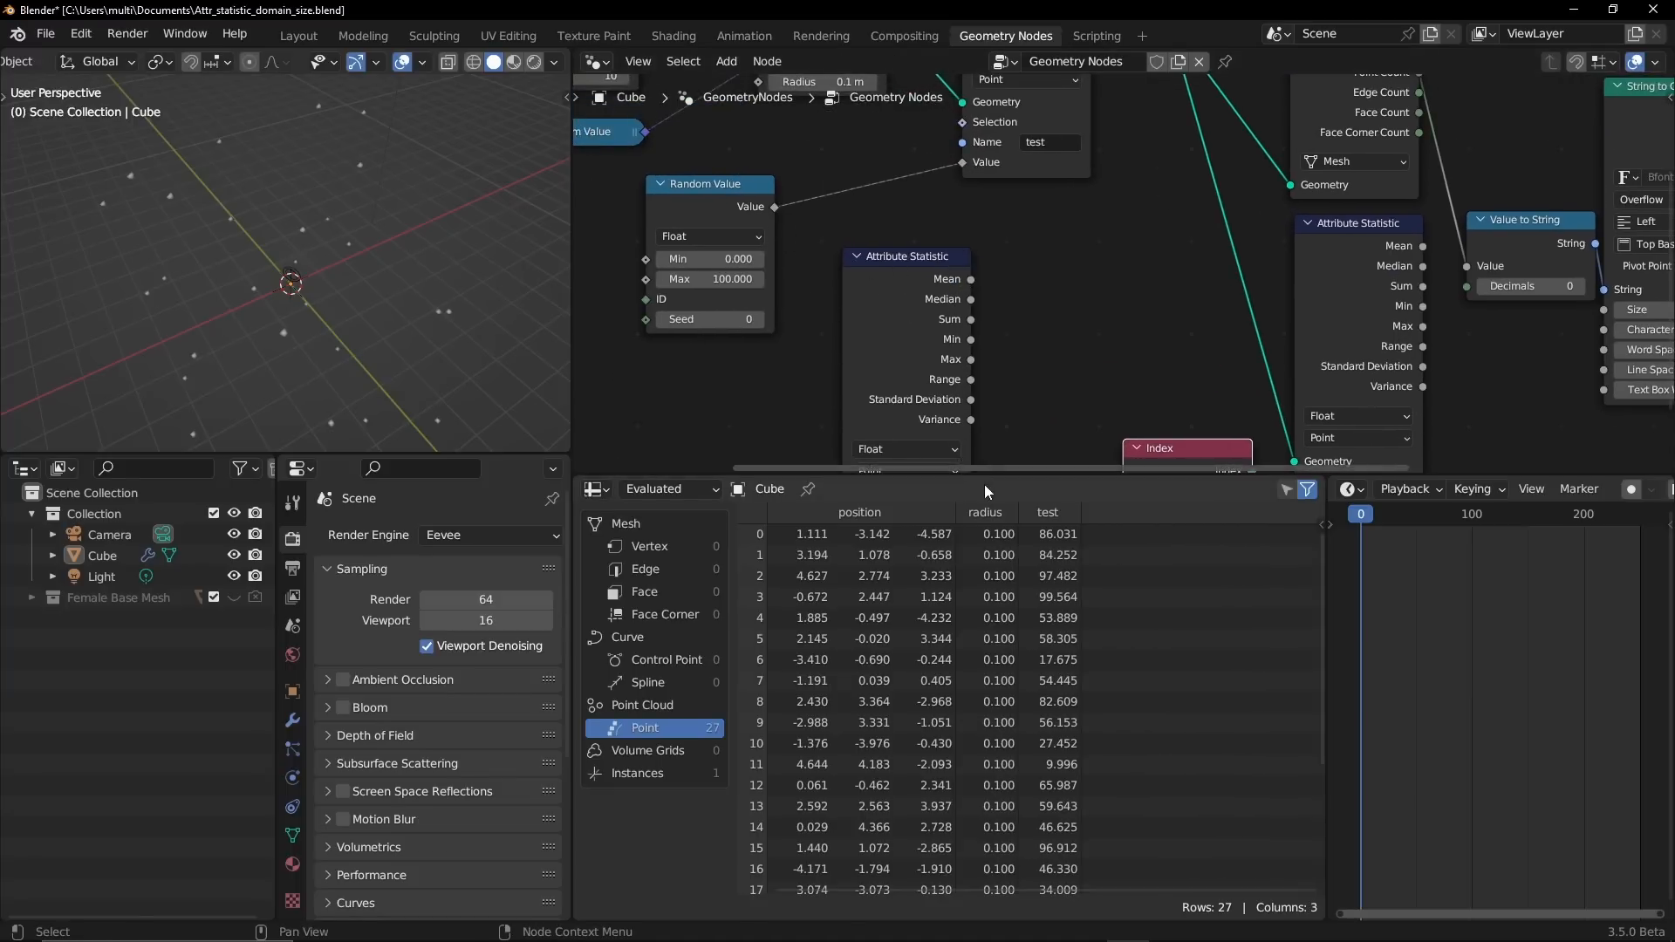
{"action": "left_click_drag", "start_coordinate": [987, 479], "coordinate": [996, 628]}
{"action": "middle_click_drag", "start_coordinate": [1028, 455], "coordinate": [1053, 398]}
{"action": "left_click_drag", "start_coordinate": [946, 322], "coordinate": [1024, 302]}
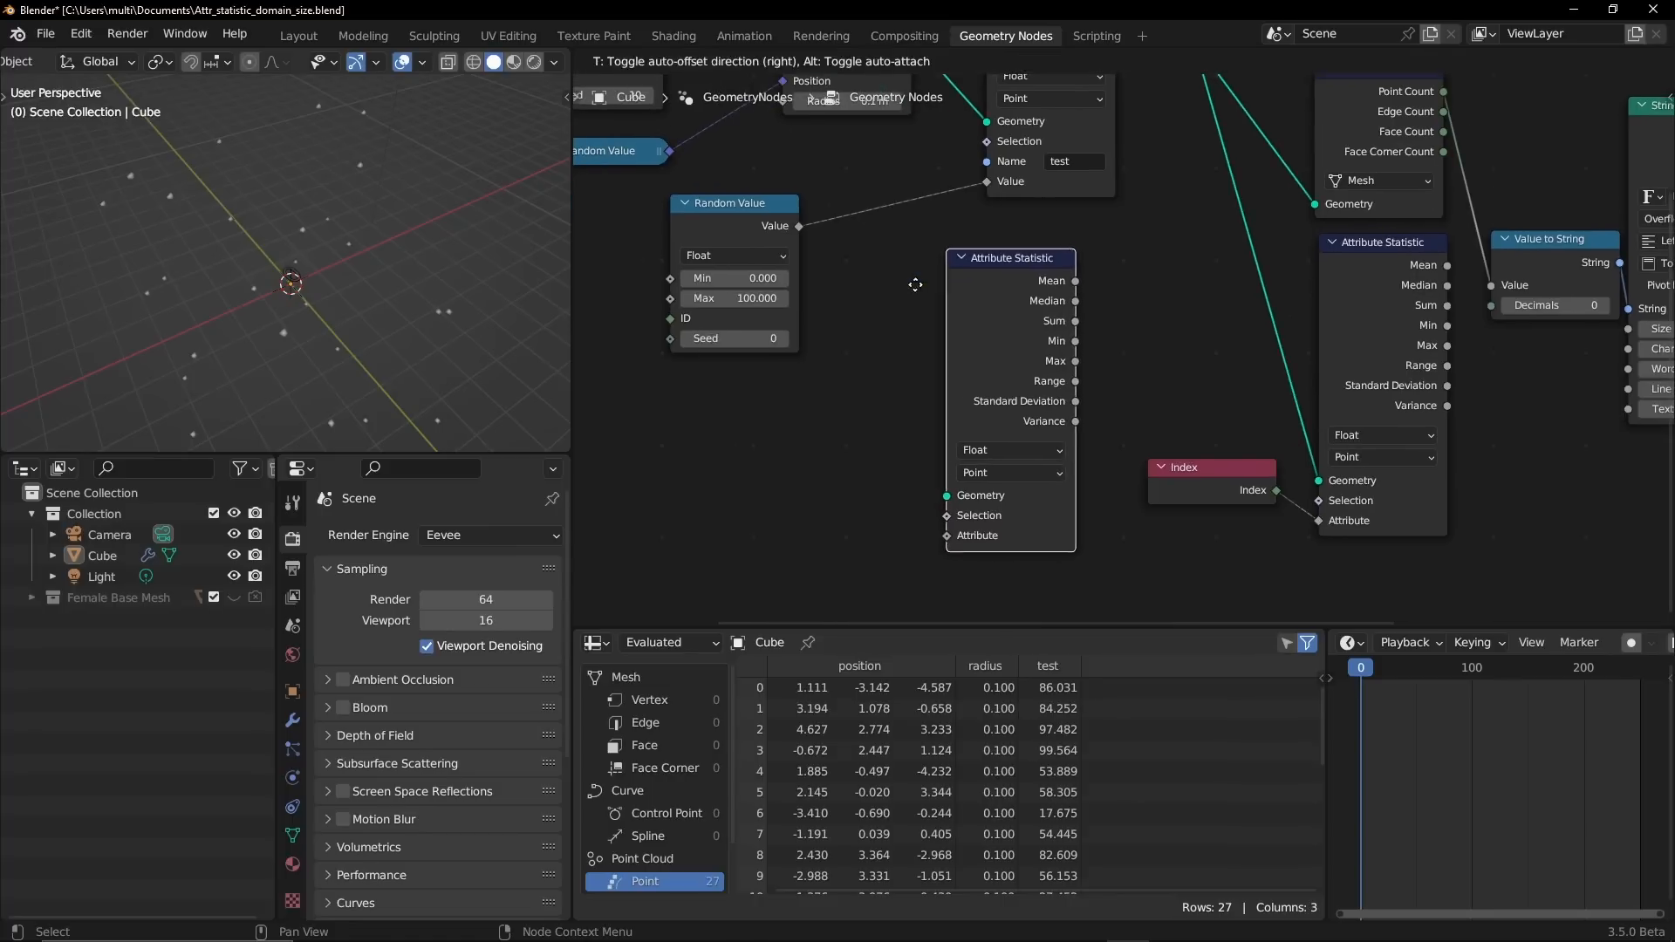
- Link the Points geometry to the new Attribute Statistic's Geometry and the float Random Value to its Attribute input
{"action": "middle_click_drag", "start_coordinate": [842, 226], "coordinate": [811, 295]}
{"action": "left_click_drag", "start_coordinate": [883, 116], "coordinate": [913, 568]}
{"action": "left_click_drag", "start_coordinate": [945, 378], "coordinate": [957, 357]}
{"action": "middle_click_drag", "start_coordinate": [780, 363], "coordinate": [796, 282]}
{"action": "left_click_drag", "start_coordinate": [786, 218], "coordinate": [944, 508]}
{"action": "middle_click_drag", "start_coordinate": [922, 351], "coordinate": [766, 441]}
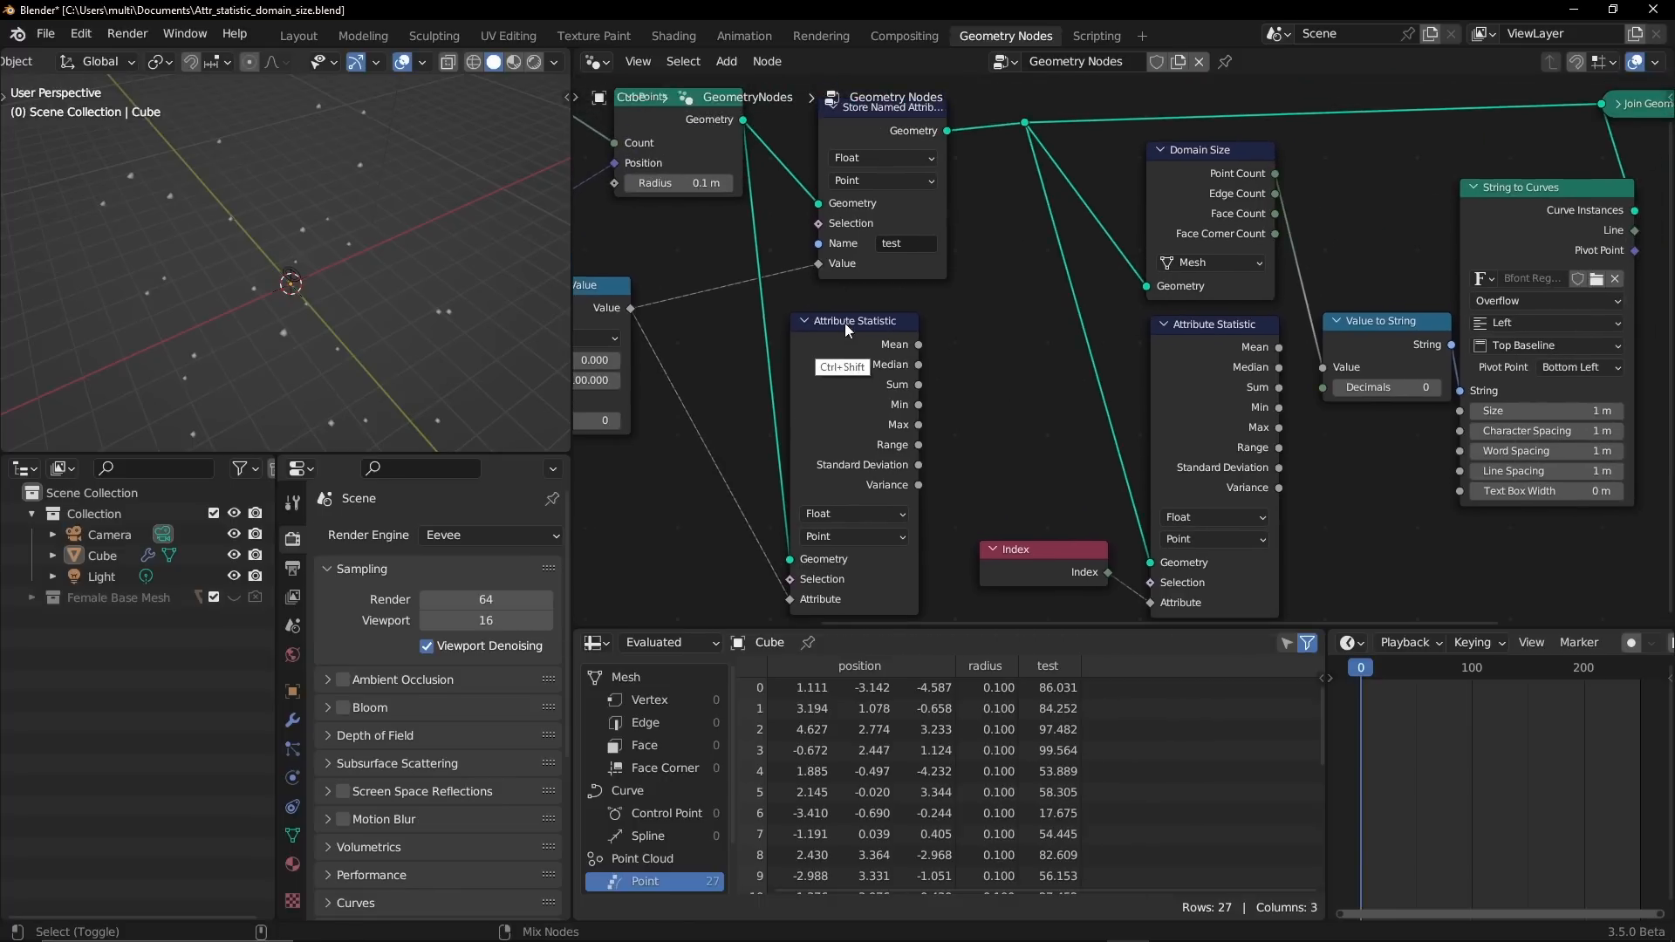
- Preview the new Attribute Statistic's Mean through a Viewer node placed above the node graph
{"action": "left_click", "coordinate": [908, 379], "text": "ctrl+shift"}
{"action": "middle_click_drag", "start_coordinate": [908, 379], "coordinate": [827, 470]}
{"action": "left_click_drag", "start_coordinate": [941, 442], "coordinate": [1030, 124]}
{"action": "left_click", "coordinate": [627, 247]}
{"action": "middle_click_drag", "start_coordinate": [787, 420], "coordinate": [810, 222]}
{"action": "left_click", "coordinate": [783, 420], "text": "ctrl+shift"}
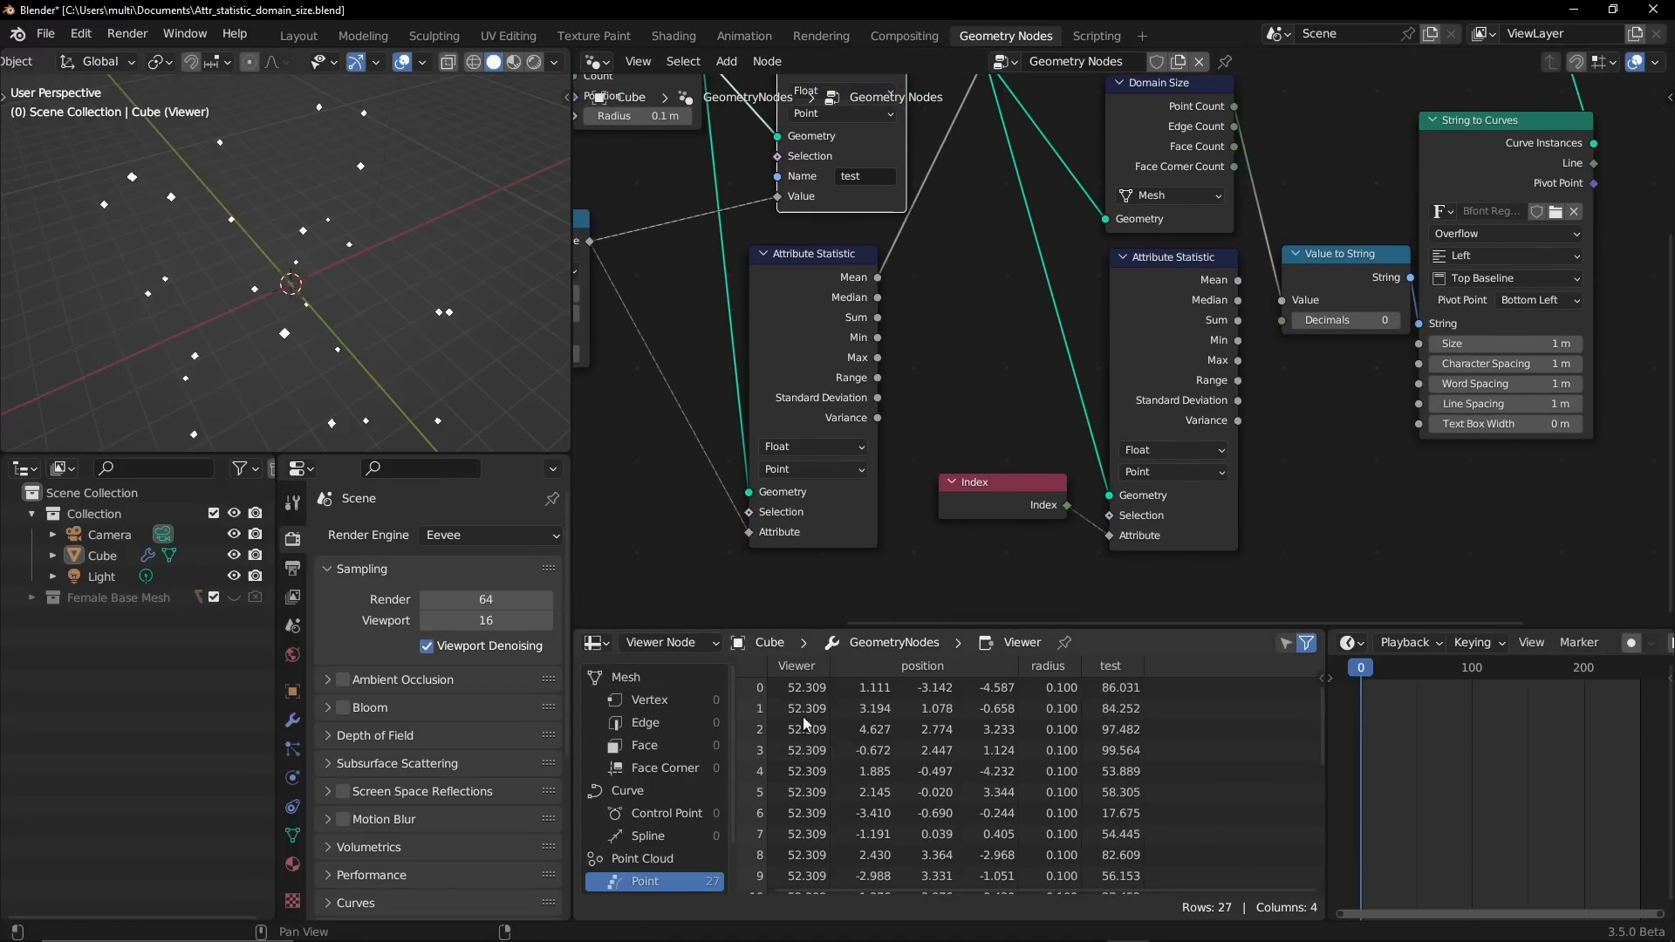
- Preview the Attribute Statistic's Median, Sum, Min, Max, Range, Standard Deviation and Variance outputs one after another in the spreadsheet
{"action": "left_click", "coordinate": [829, 290], "text": "ctrl+shift"}
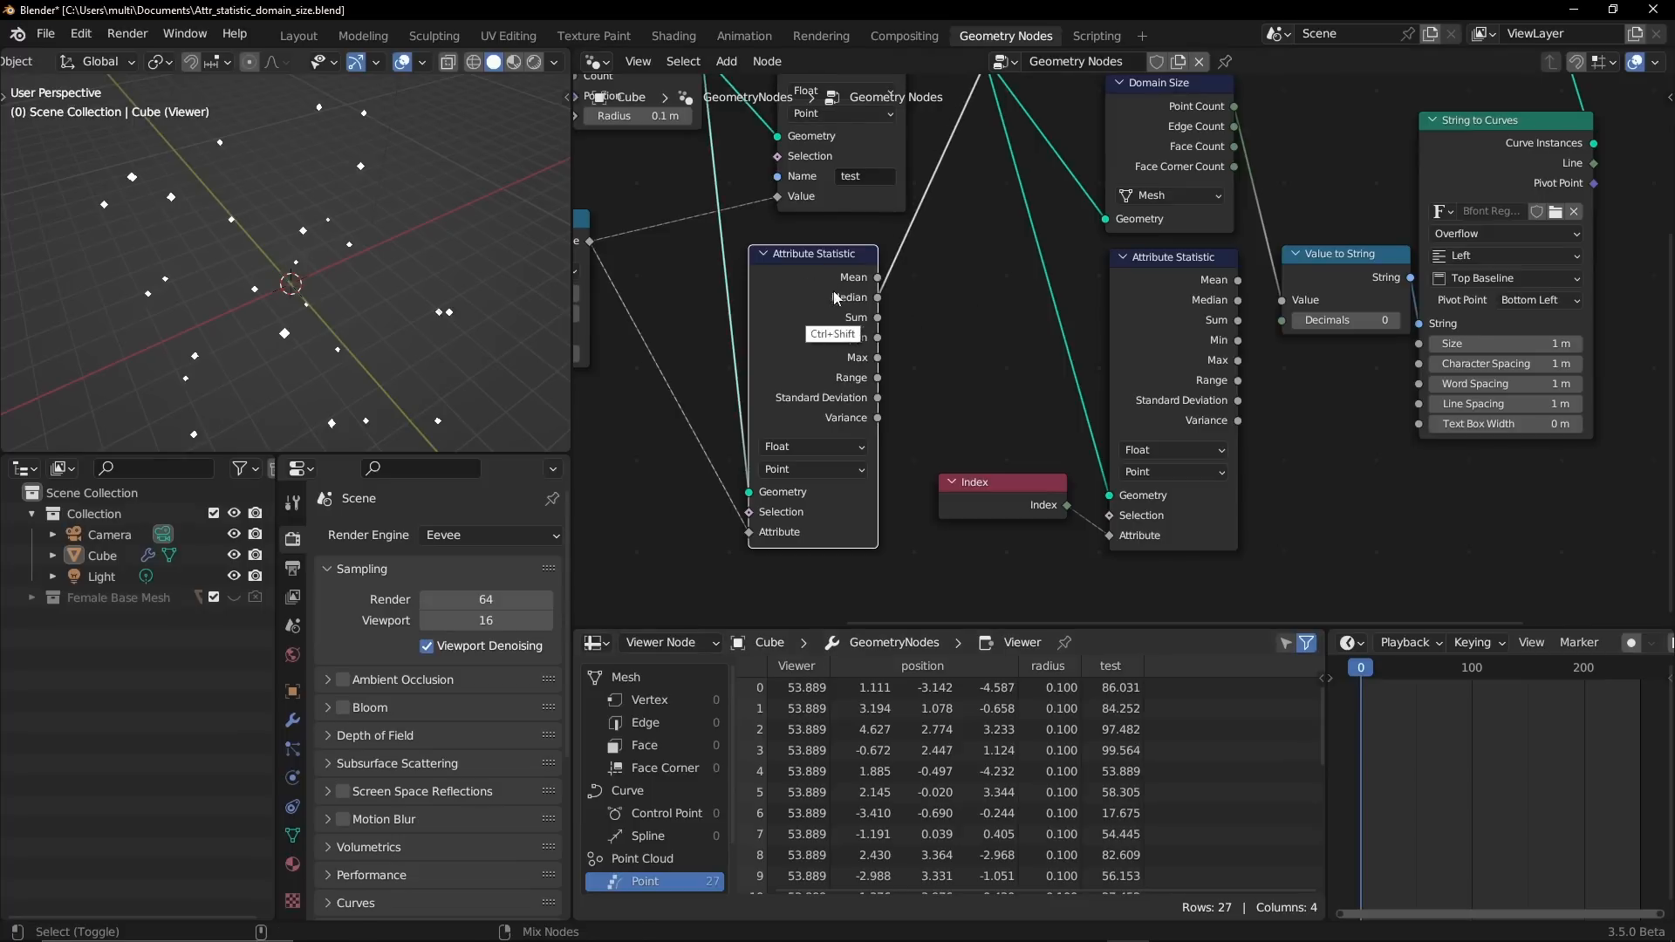
{"action": "left_click", "coordinate": [820, 313], "text": "ctrl+shift"}
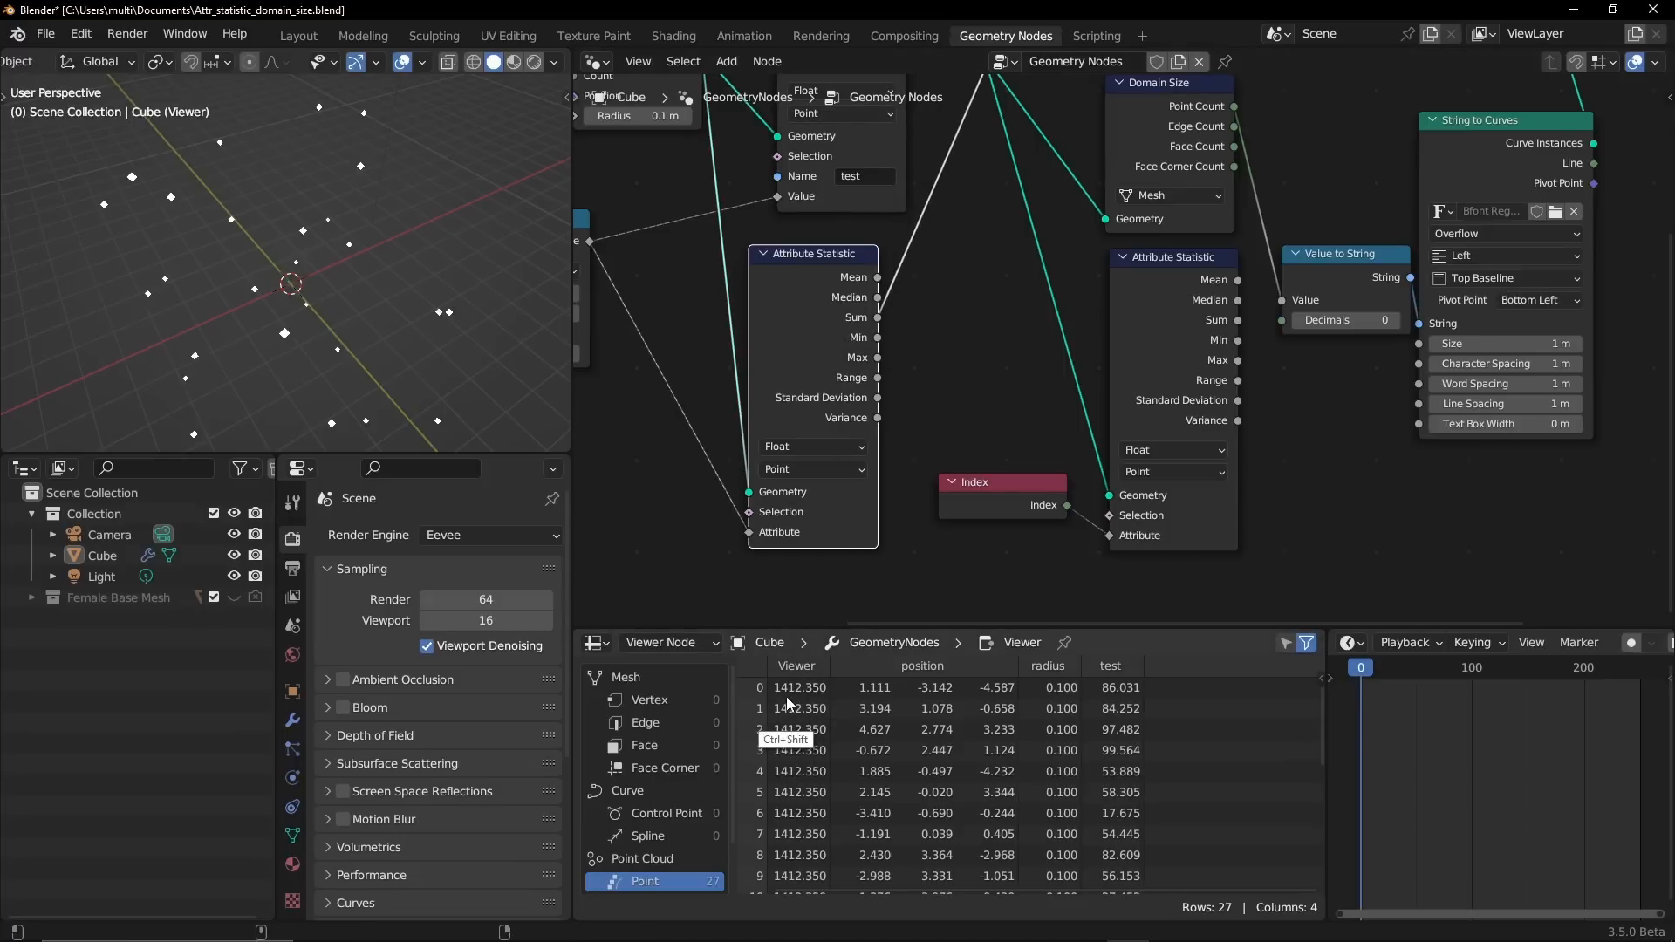
{"action": "left_click", "coordinate": [821, 340], "text": "ctrl+shift"}
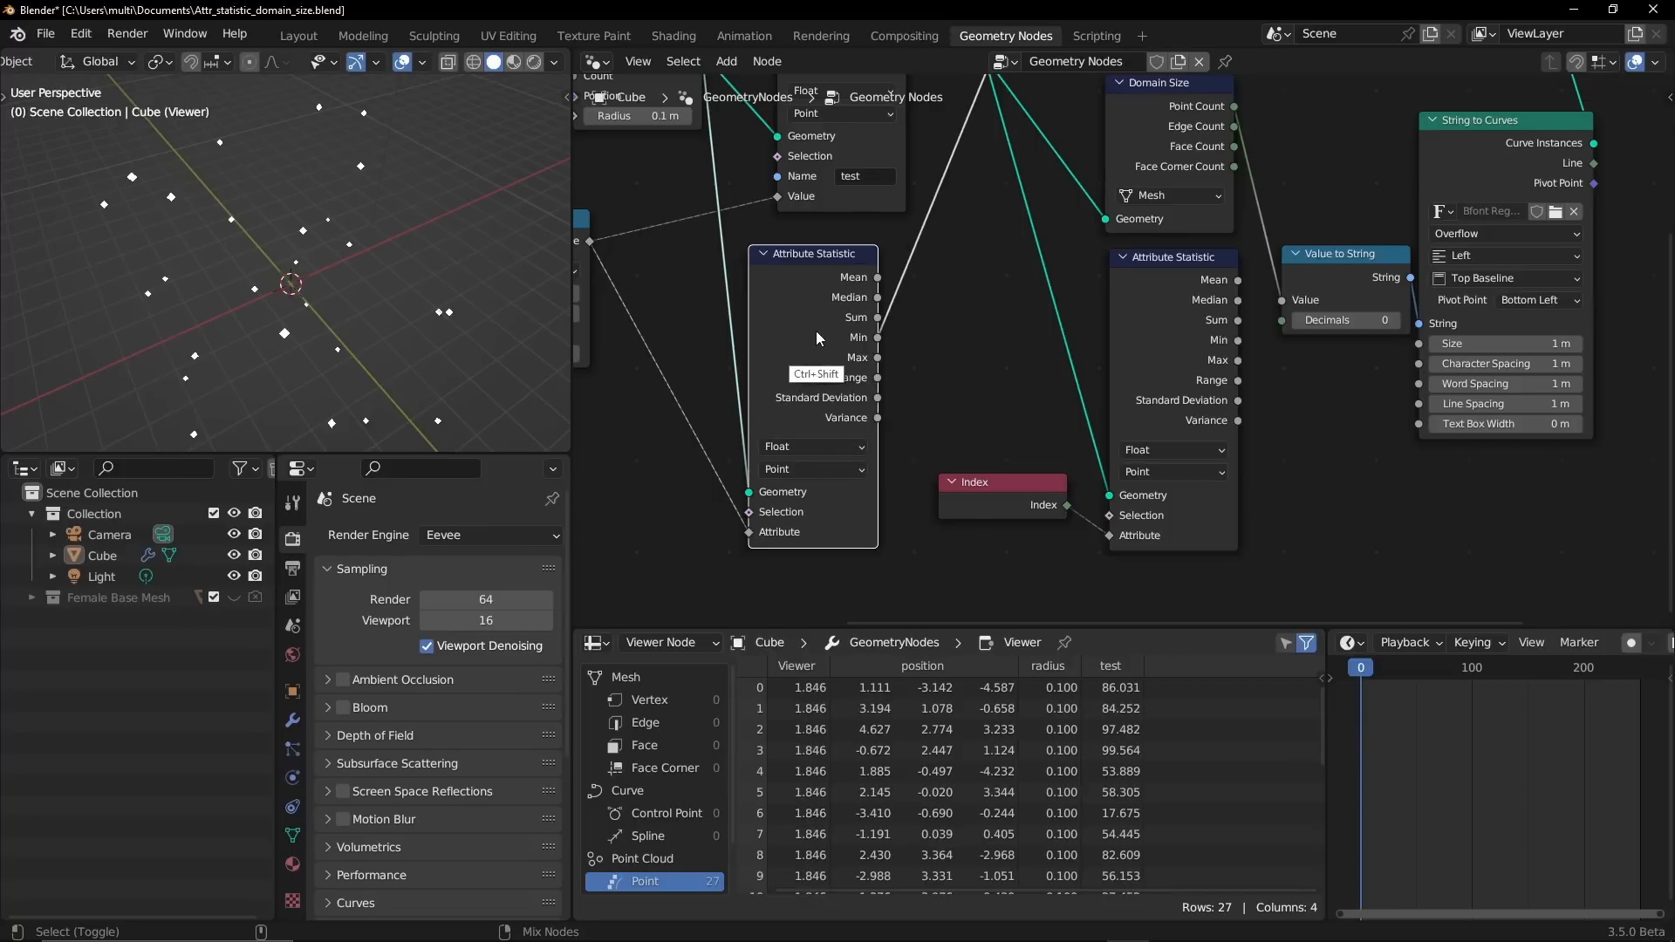
{"action": "left_click", "coordinate": [825, 342], "text": "ctrl+shift"}
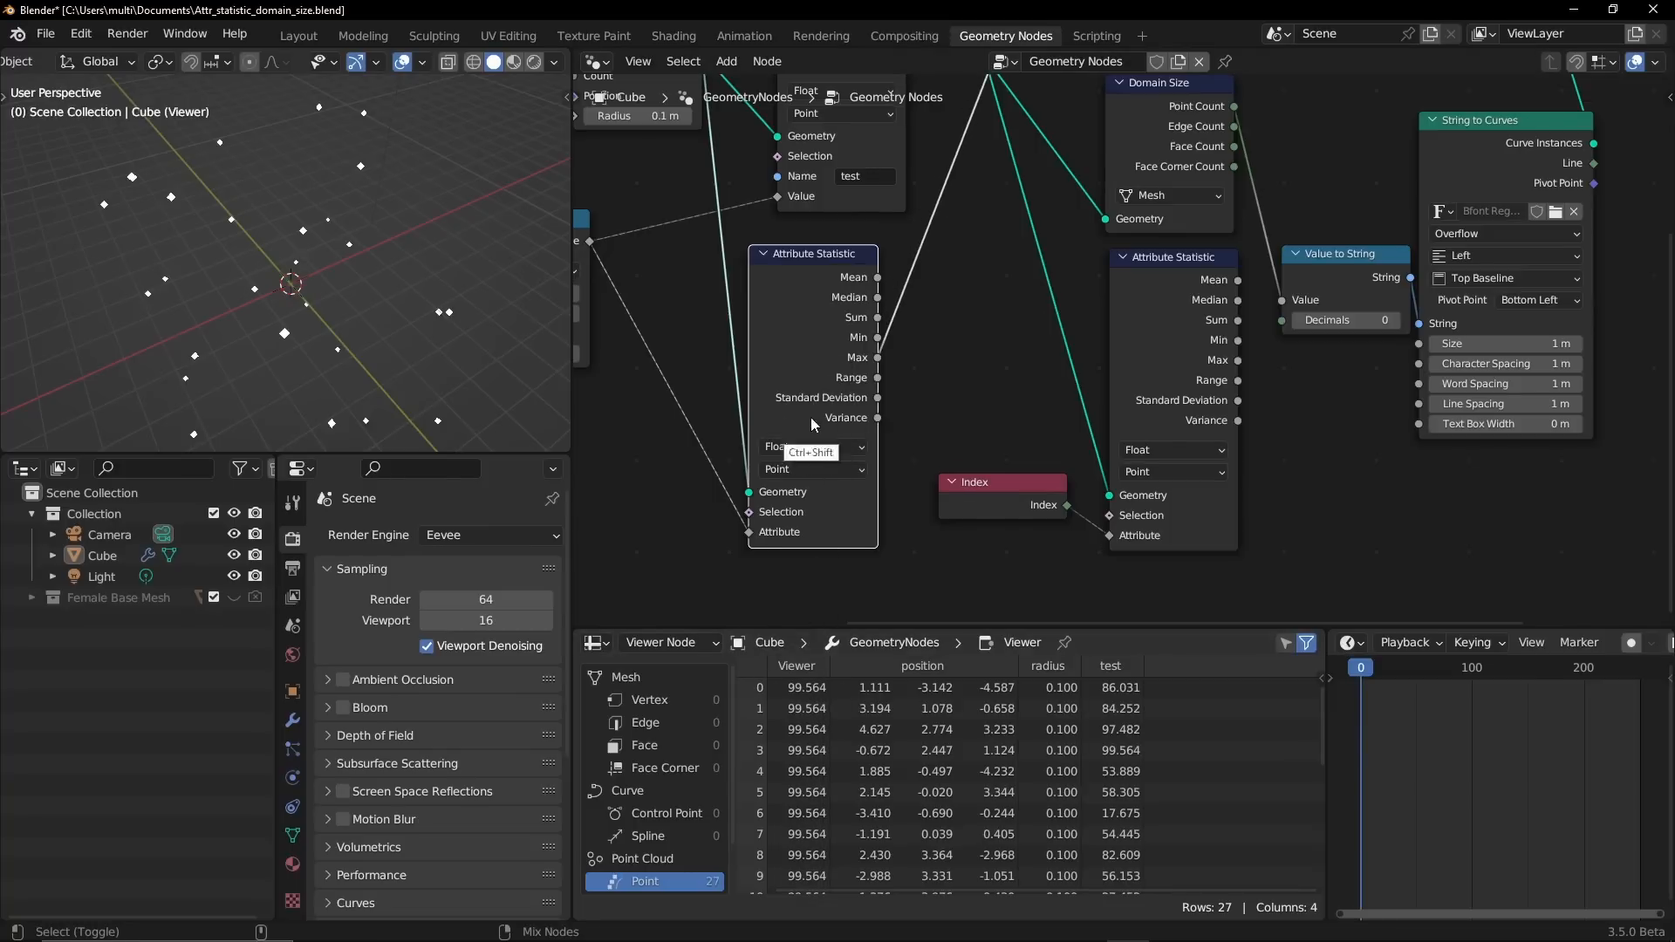
{"action": "left_click", "coordinate": [816, 330], "text": "ctrl+shift"}
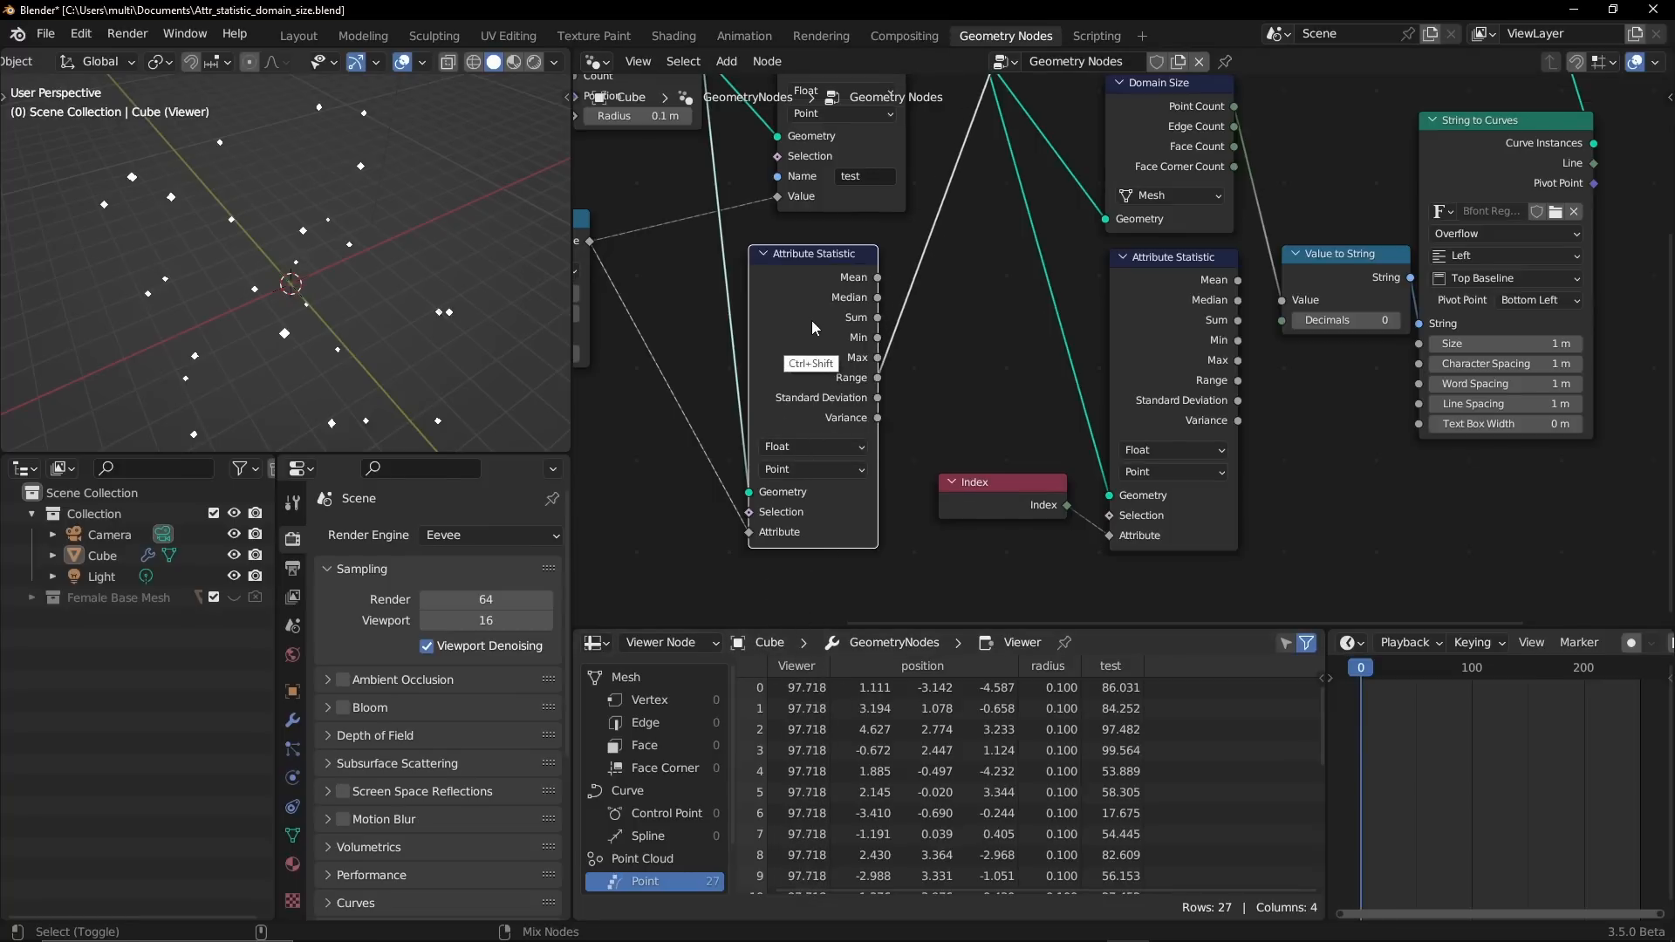
{"action": "left_click", "coordinate": [805, 312], "text": "ctrl+shift"}
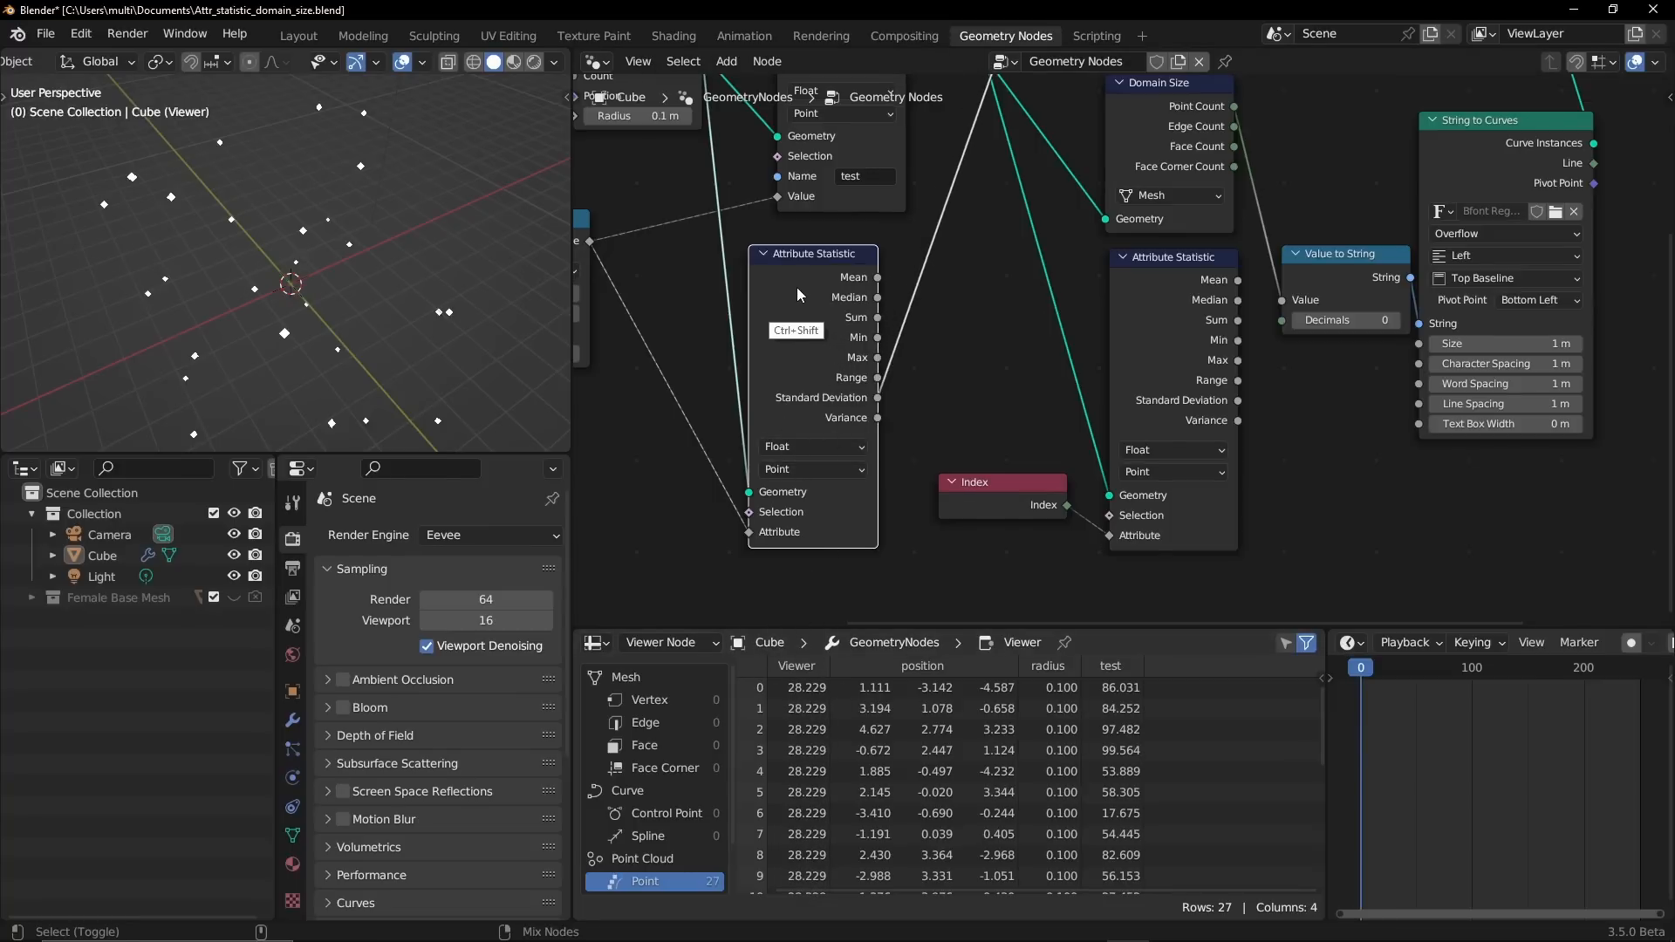
{"action": "left_click", "coordinate": [803, 340], "text": "ctrl+shift"}
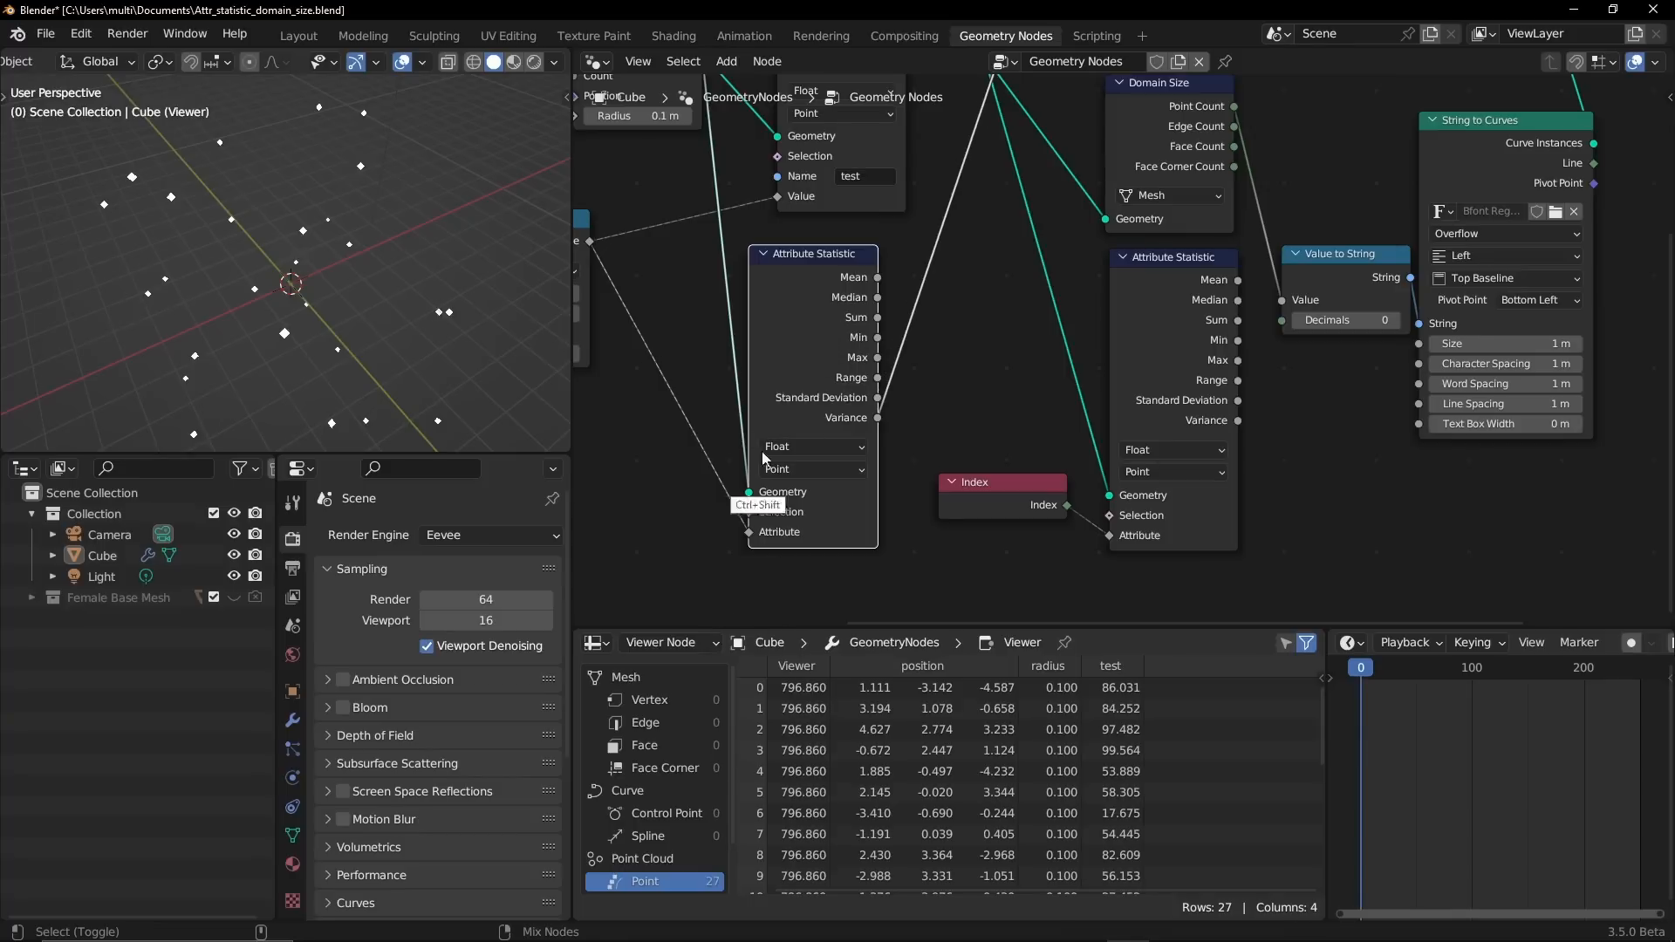
- Delete the Viewer node and the Attribute Statistic node fed by the float Random Value
{"action": "middle_click_drag", "start_coordinate": [854, 278], "coordinate": [805, 363]}
{"action": "left_click", "coordinate": [968, 168]}
{"action": "key", "text": "x"}
{"action": "left_click", "coordinate": [803, 316]}
{"action": "key", "text": "x"}
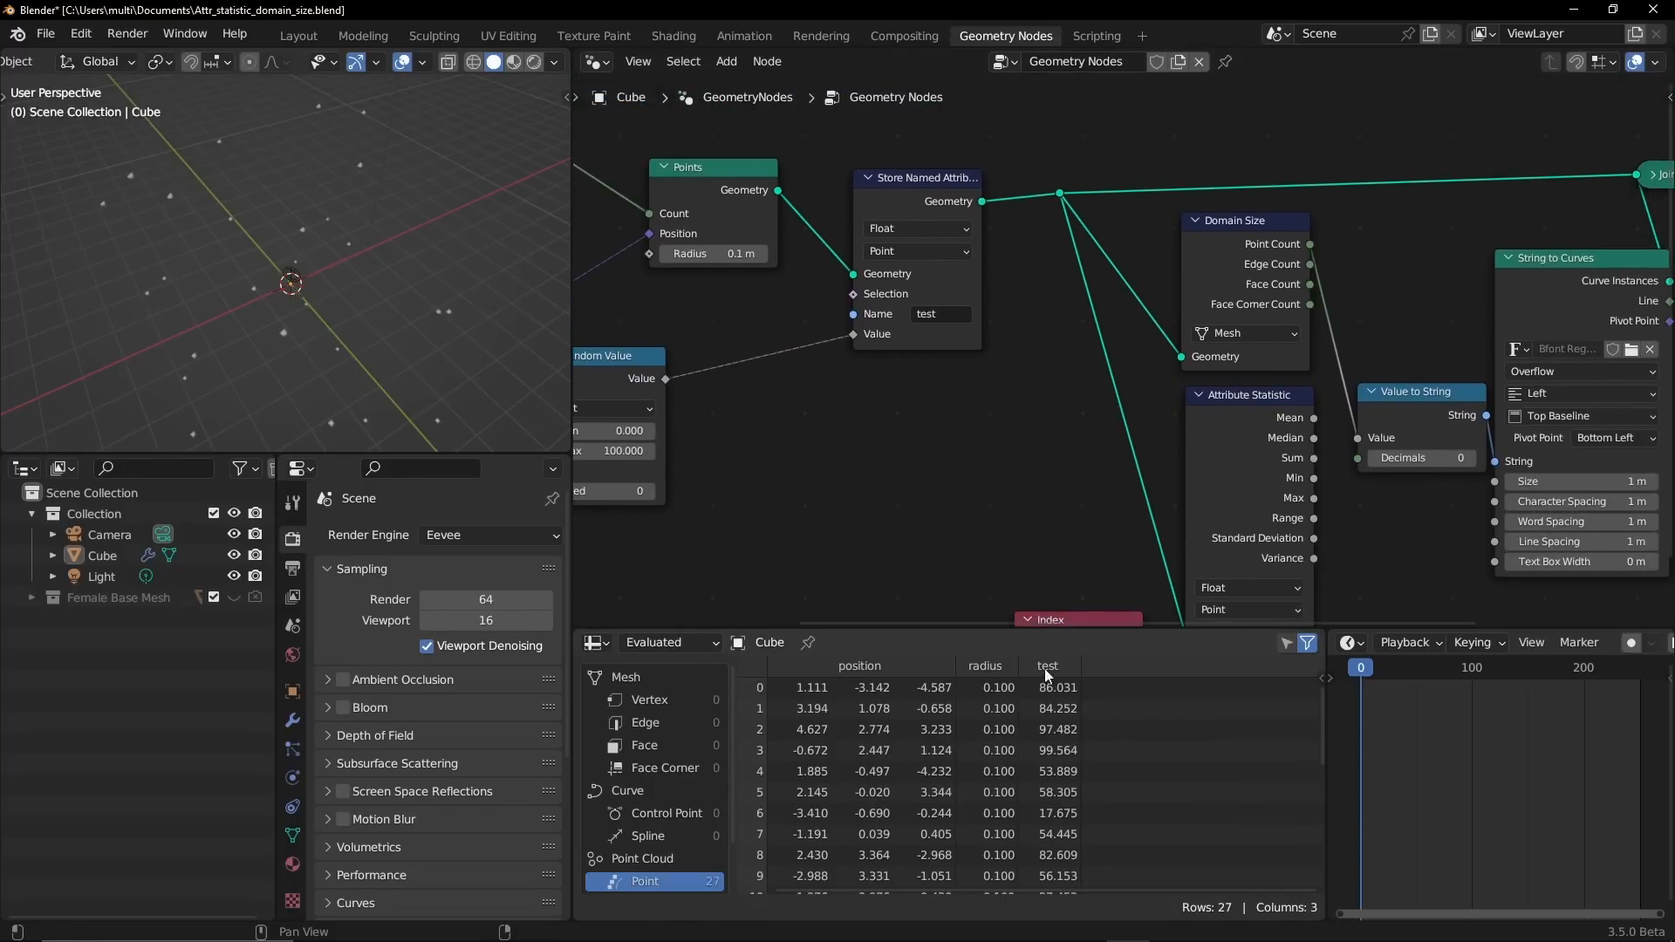
- Shift the Store Named Attribute node slightly and move Group Output farther from Join Geometry to open a gap between them
{"action": "middle_click_drag", "start_coordinate": [969, 237], "coordinate": [1063, 234]}
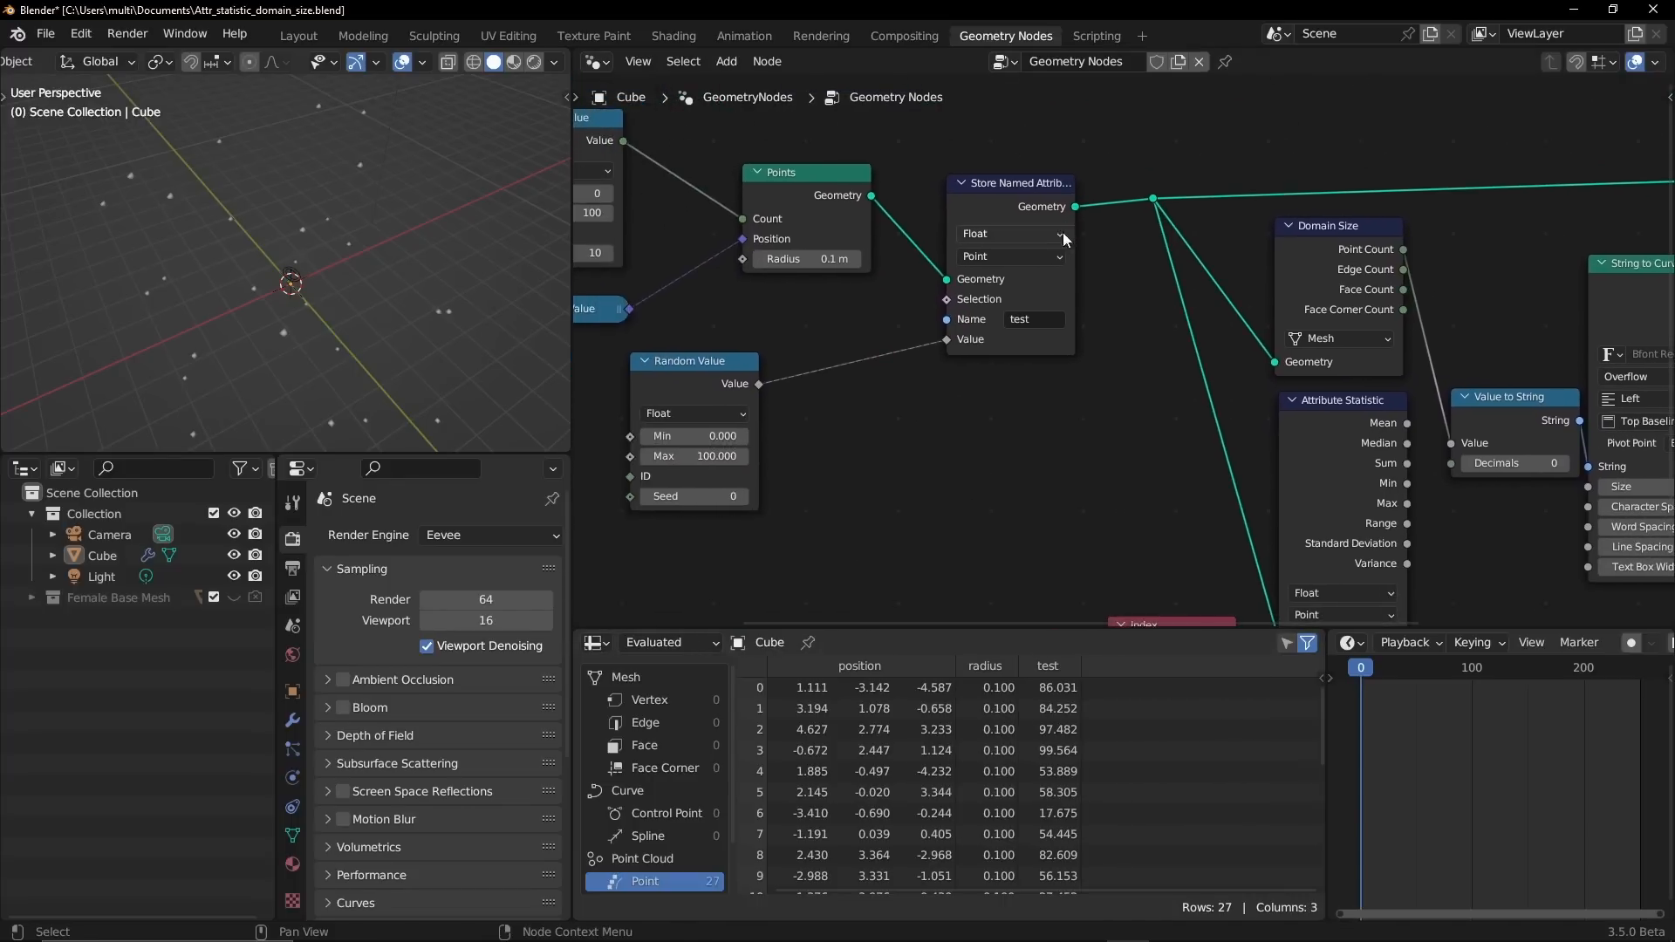
{"action": "left_click_drag", "start_coordinate": [985, 207], "coordinate": [977, 199]}
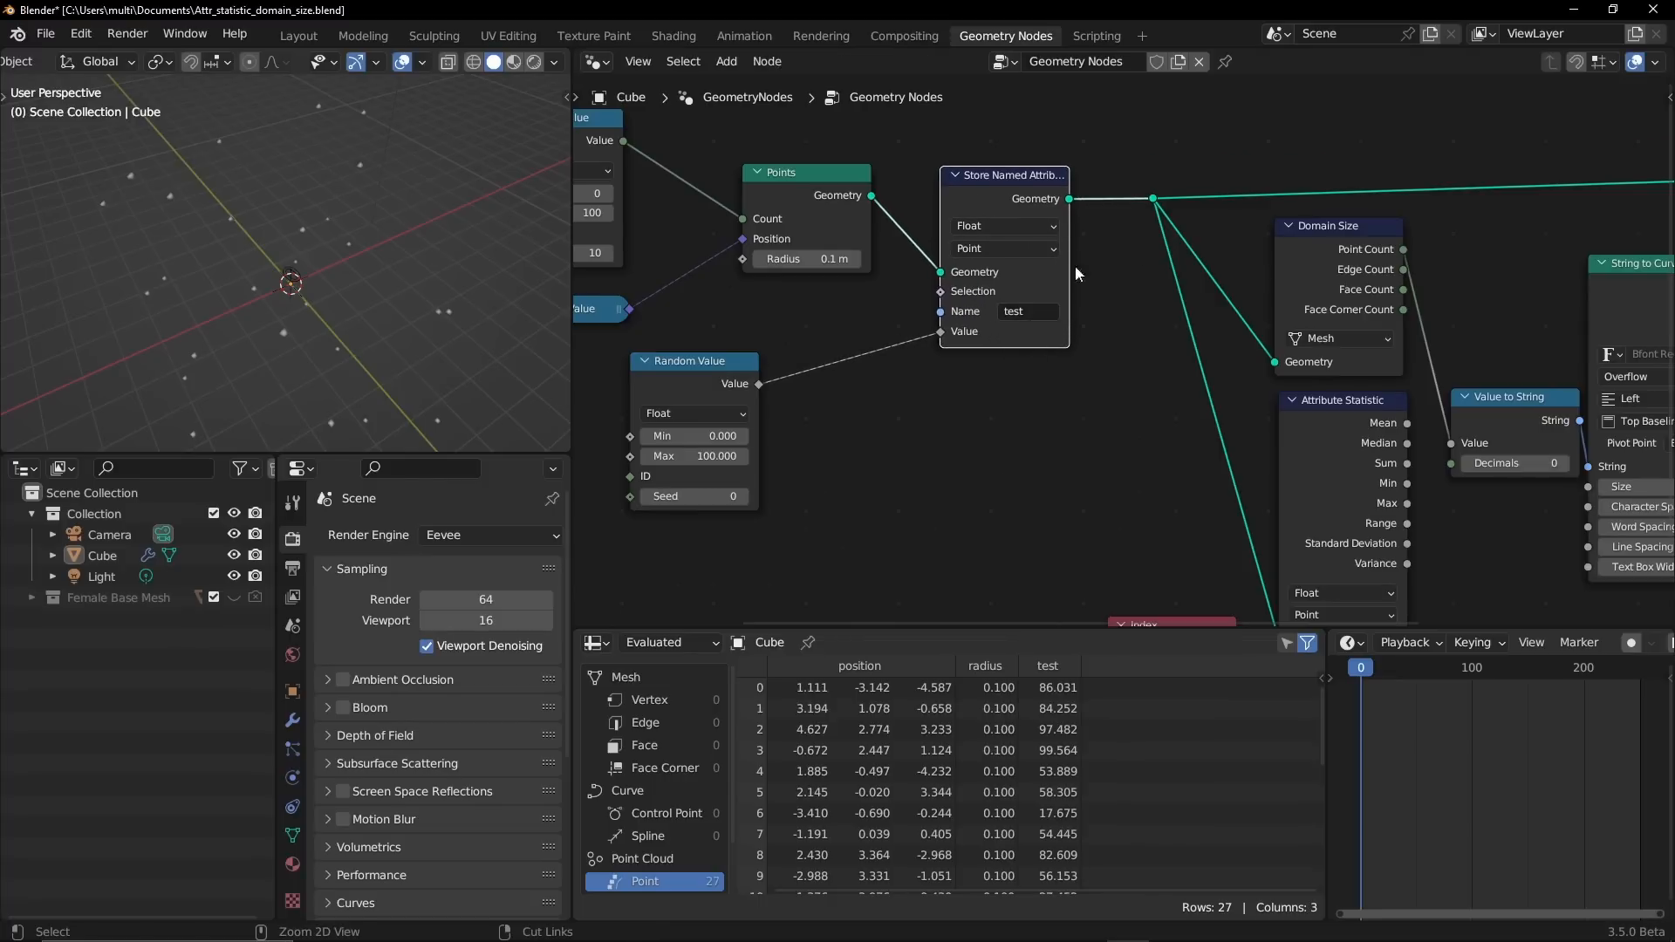
{"action": "middle_click_drag", "start_coordinate": [1134, 269], "coordinate": [786, 284]}
{"action": "middle_click_drag", "start_coordinate": [1119, 430], "coordinate": [824, 311]}
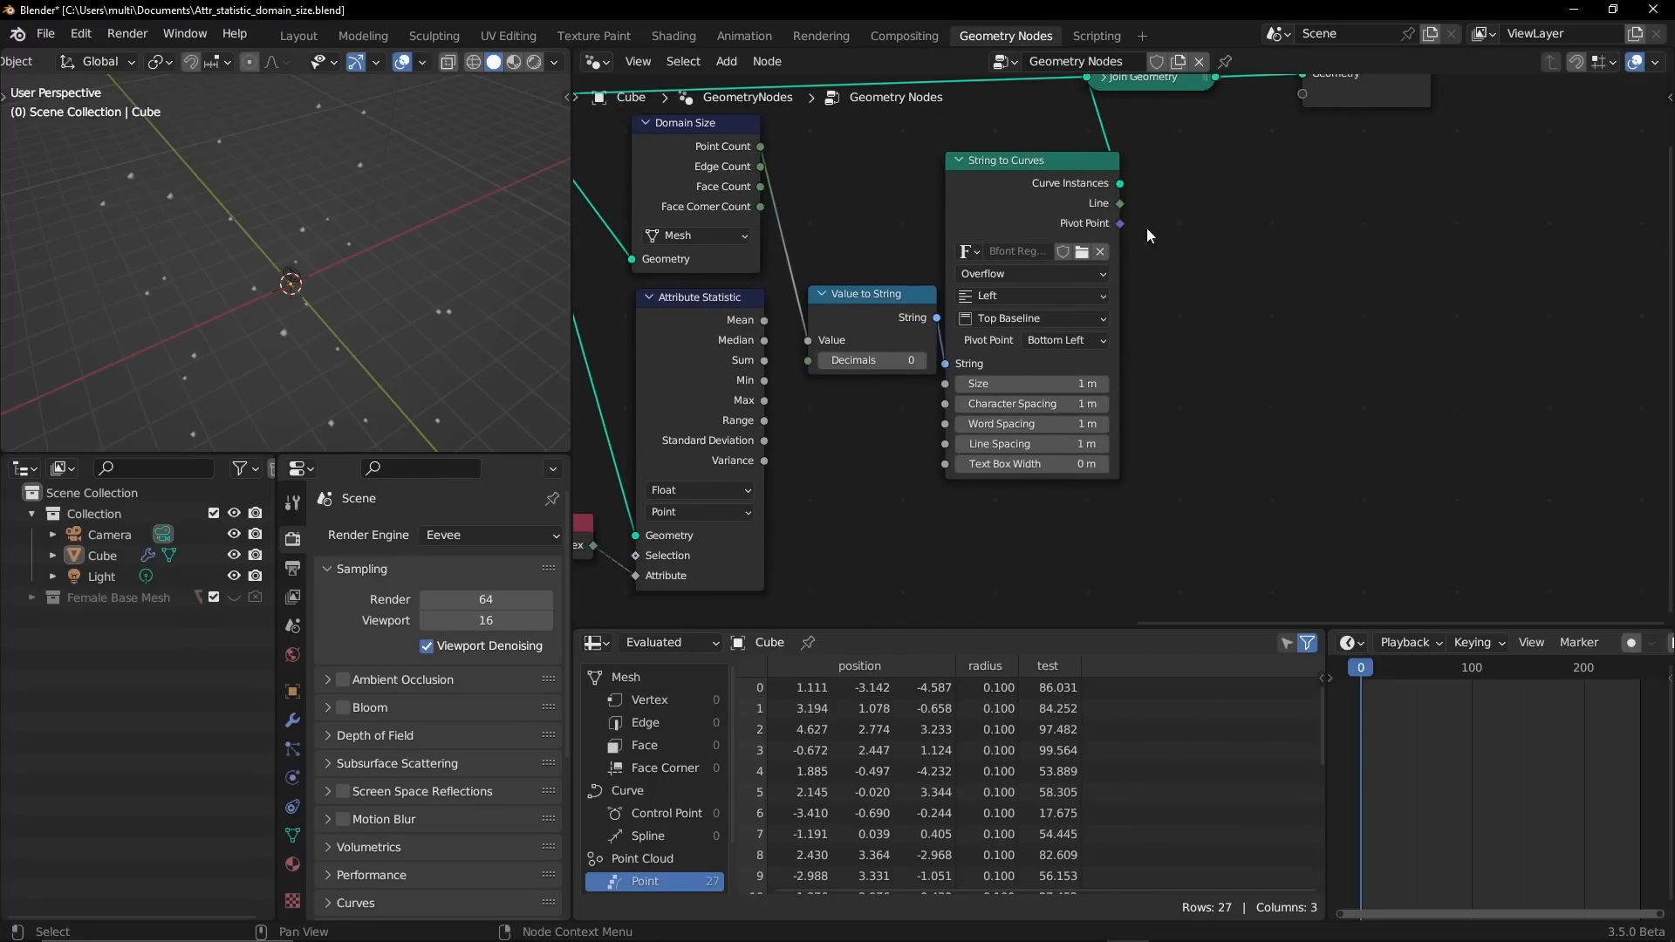
{"action": "middle_click_drag", "start_coordinate": [1136, 216], "coordinate": [898, 332]}
{"action": "left_click_drag", "start_coordinate": [1107, 172], "coordinate": [1373, 175]}
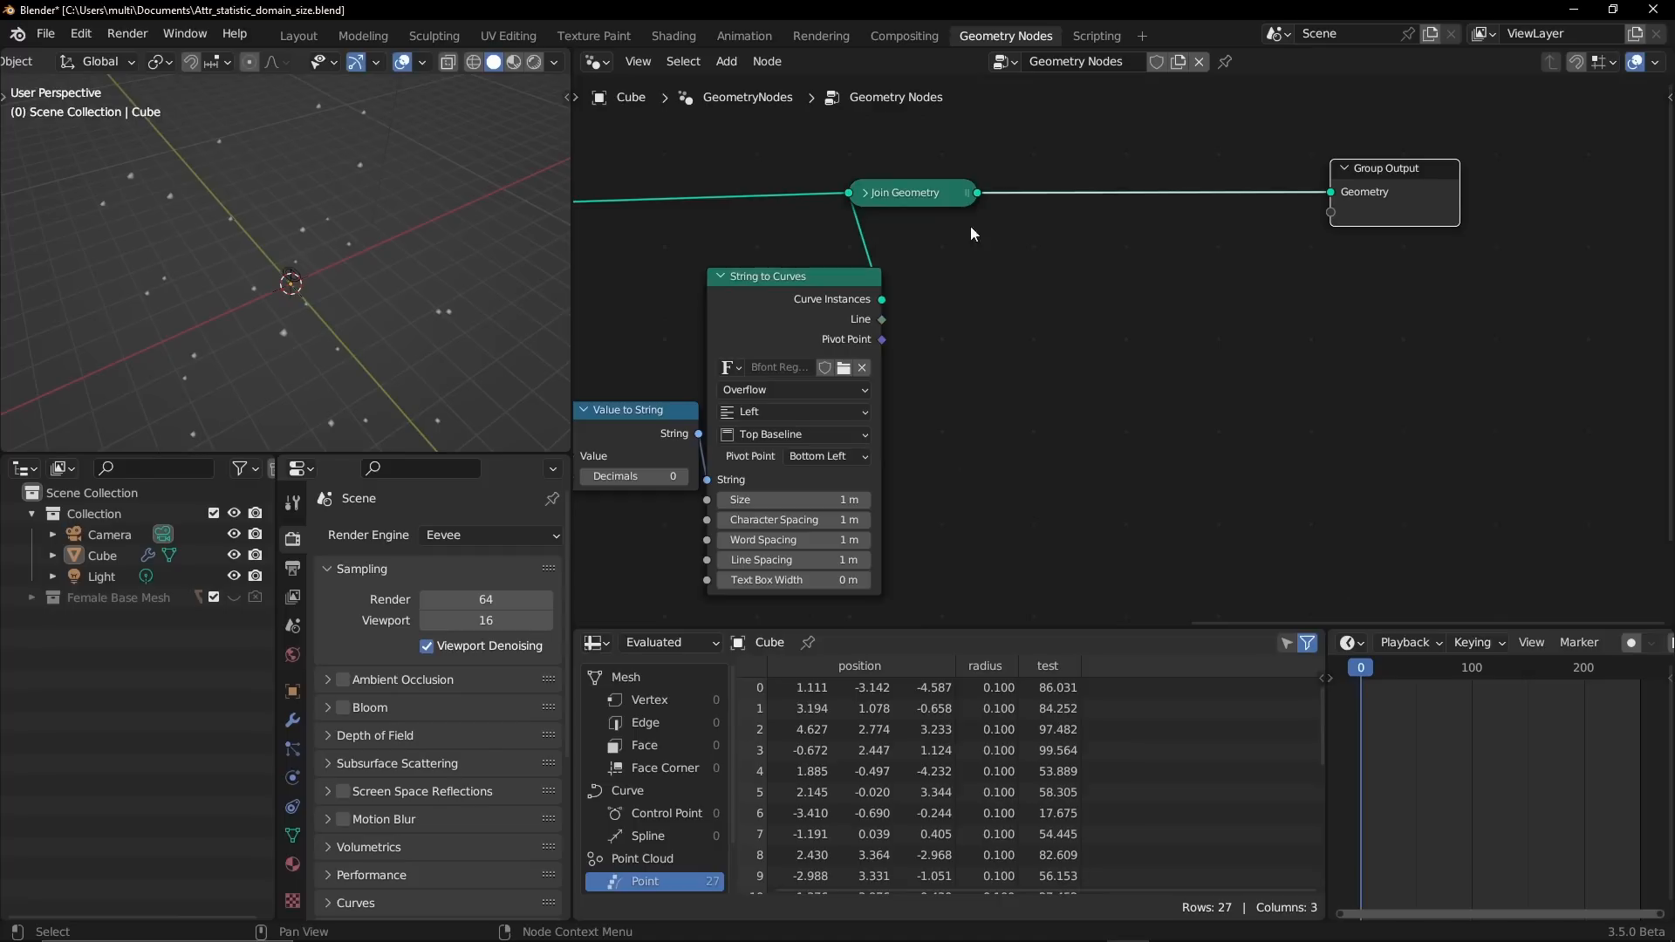
- Insert a Remove Named Attribute node between Join Geometry and Group Output
{"action": "middle_click_drag", "start_coordinate": [970, 227], "coordinate": [1327, 146]}
{"action": "middle_click_drag", "start_coordinate": [727, 395], "coordinate": [788, 411]}
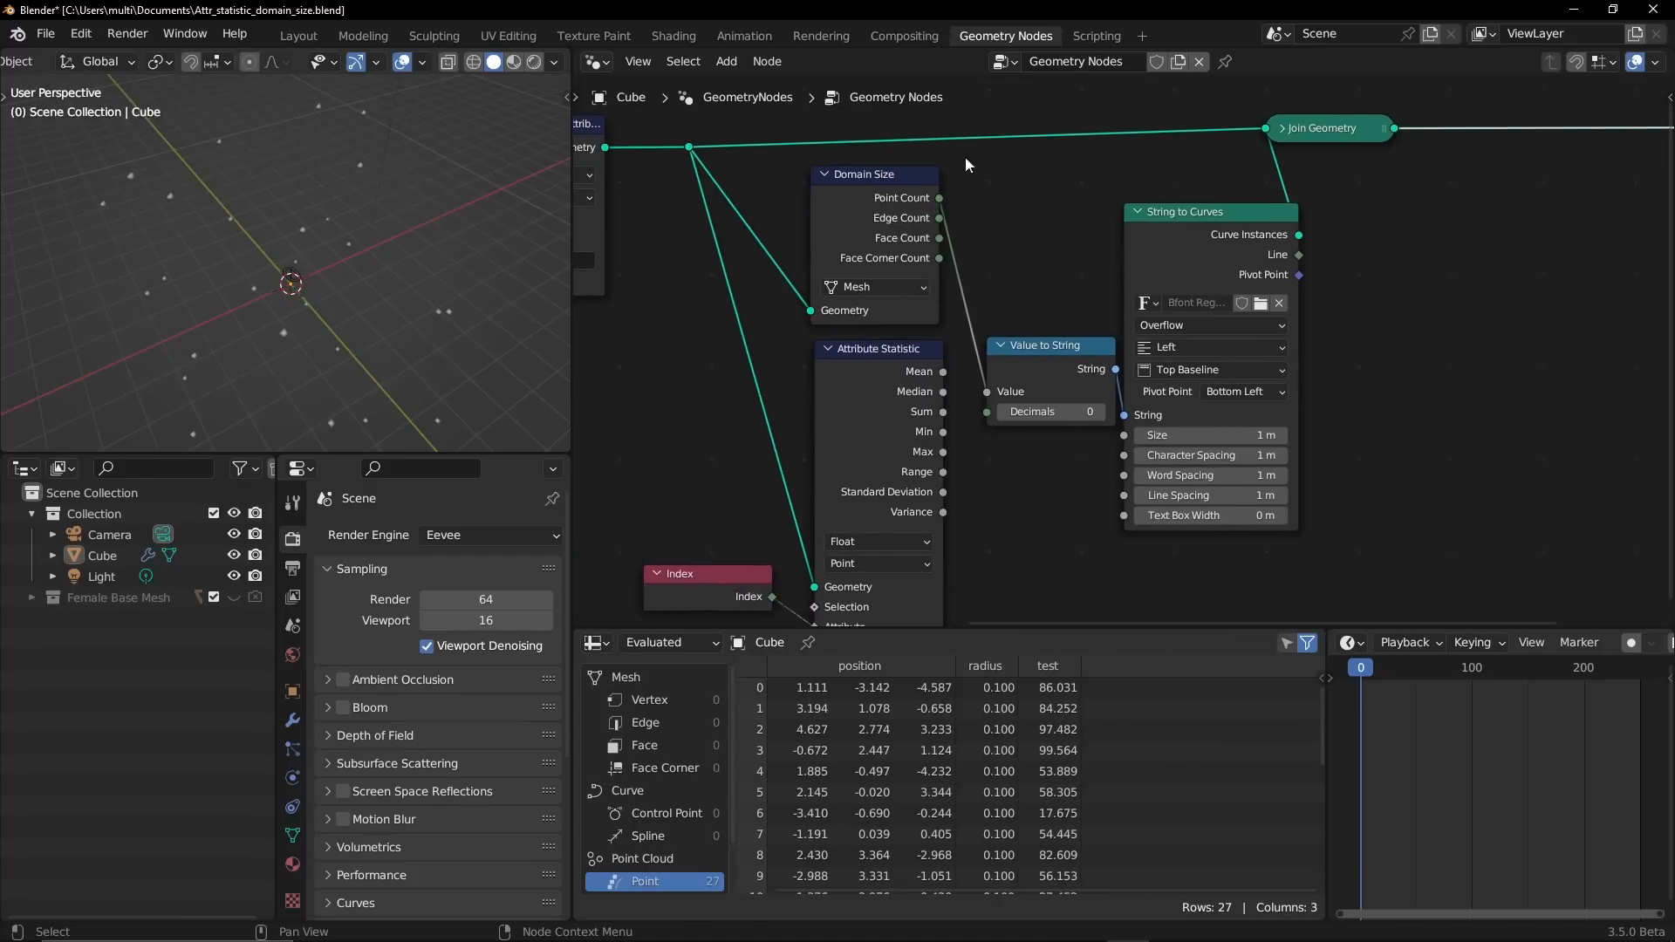
{"action": "middle_click_drag", "start_coordinate": [1274, 253], "coordinate": [843, 326]}
{"action": "key", "text": "shift+a"}
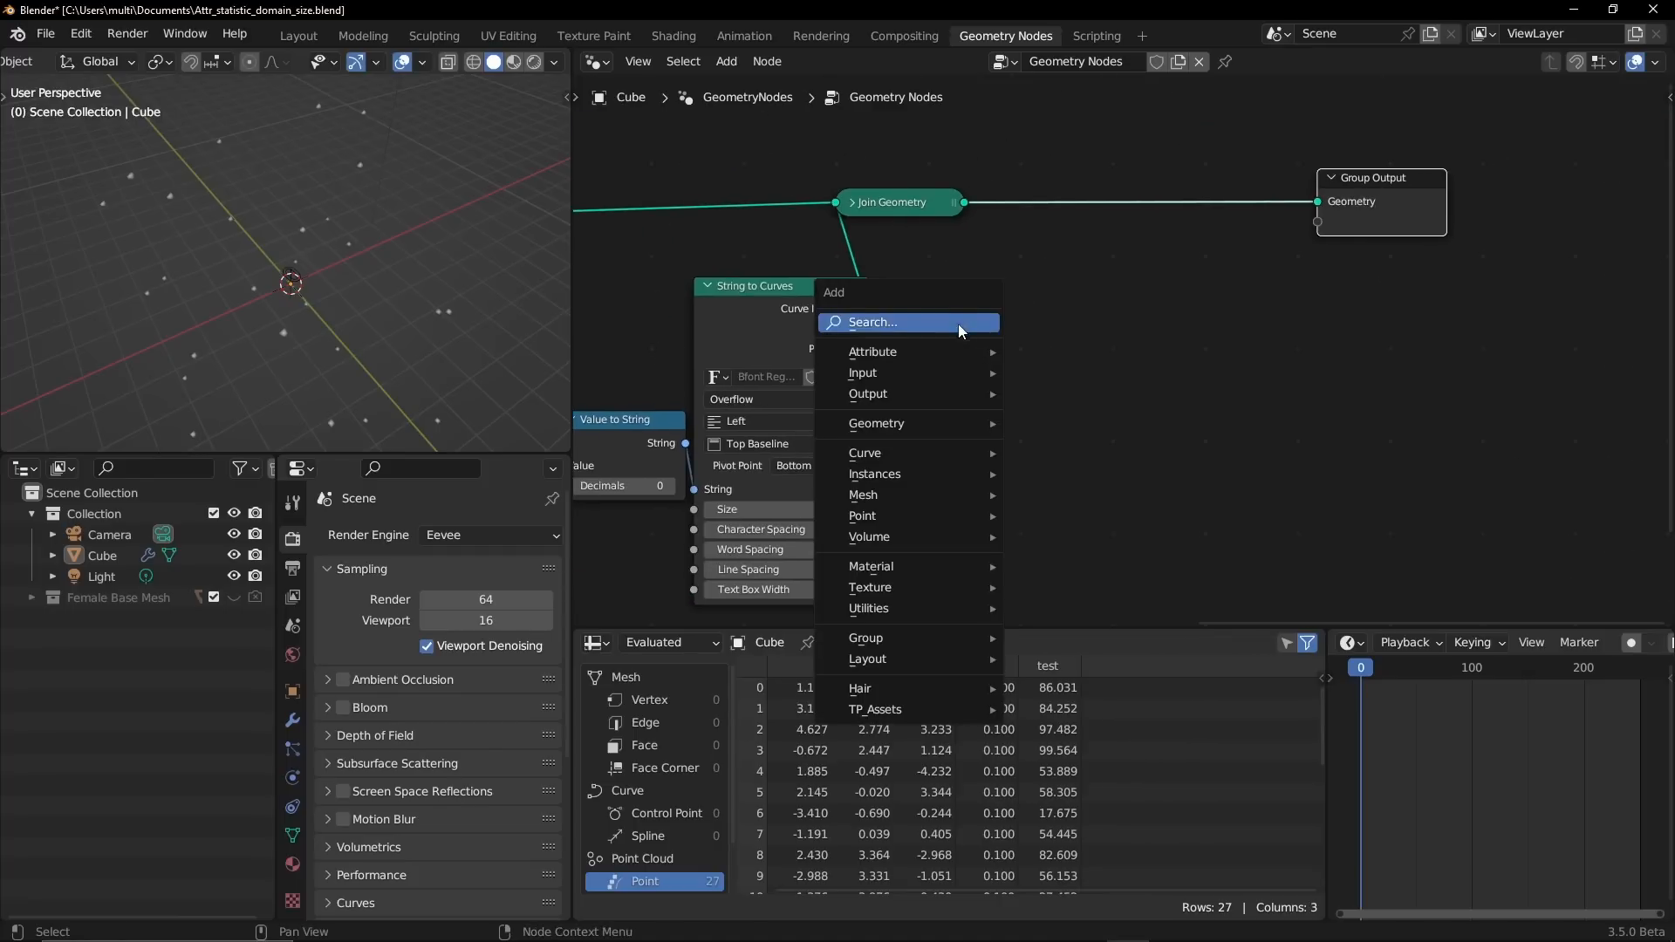
{"action": "mouse_move", "coordinate": [929, 352]}
{"action": "left_click", "coordinate": [1073, 458]}
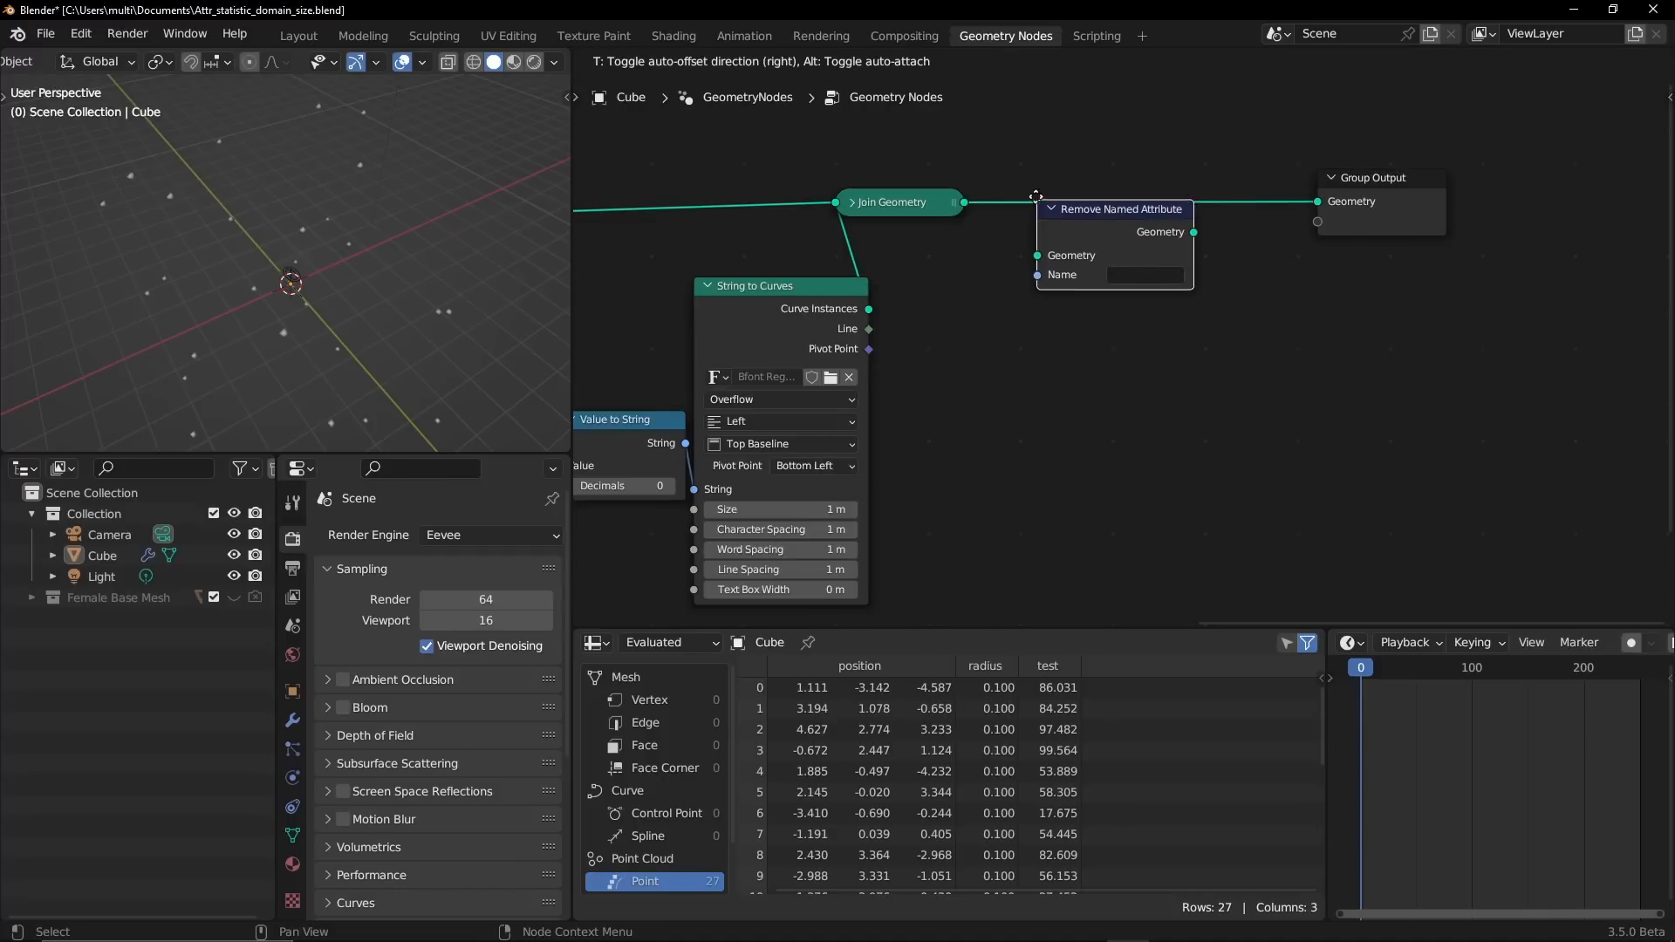
{"action": "left_click", "coordinate": [1038, 181]}
- Choose the point attribute test as the name to remove in the Remove Named Attribute node
{"action": "left_click", "coordinate": [1146, 258]}
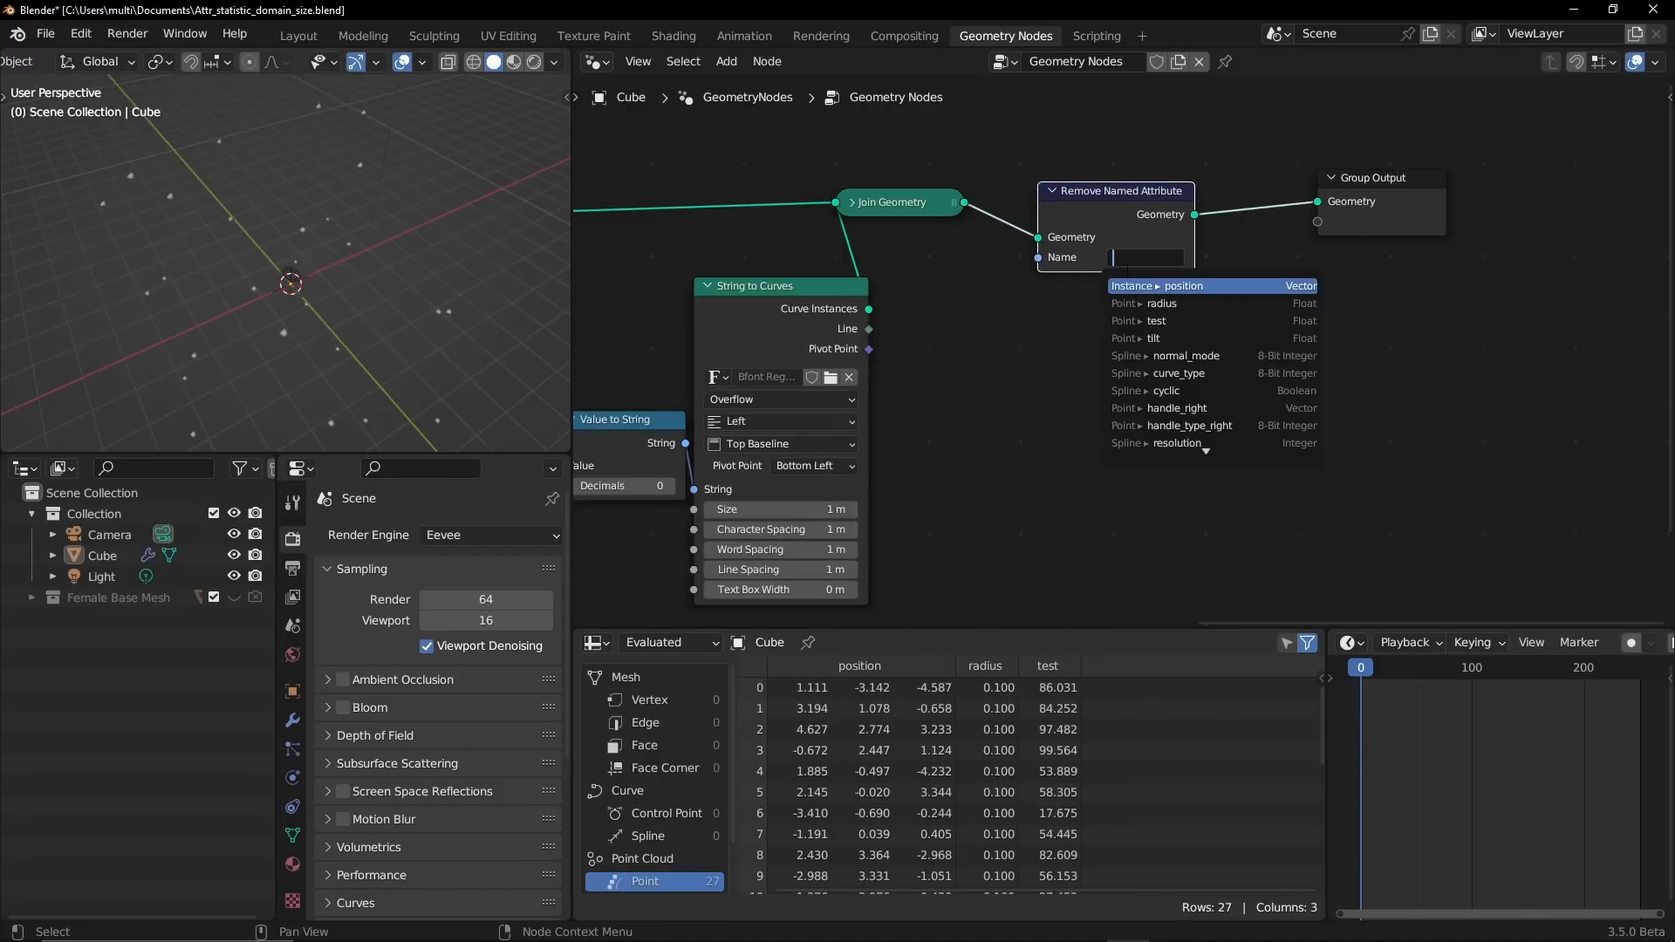
{"action": "left_click", "coordinate": [1157, 320]}
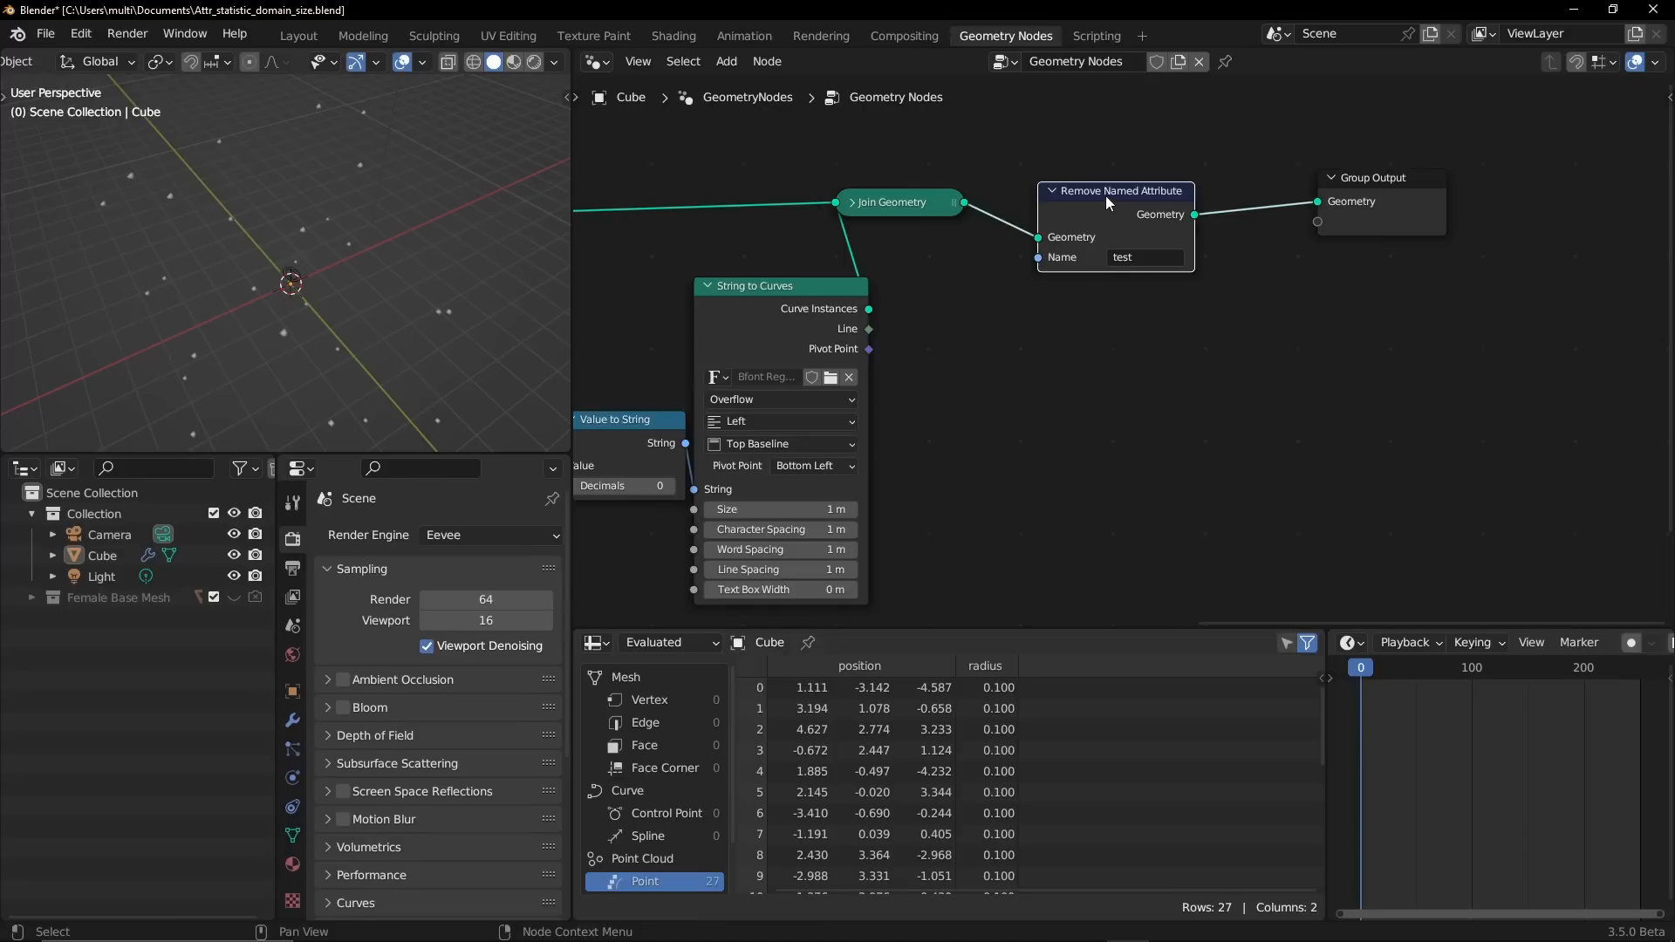
{"action": "mouse_move", "coordinate": [1117, 190]}
{"action": "left_mouse_down"}
{"action": "mouse_move", "coordinate": [1105, 195]}
{"action": "mouse_move", "coordinate": [1114, 183]}
{"action": "left_mouse_up"}
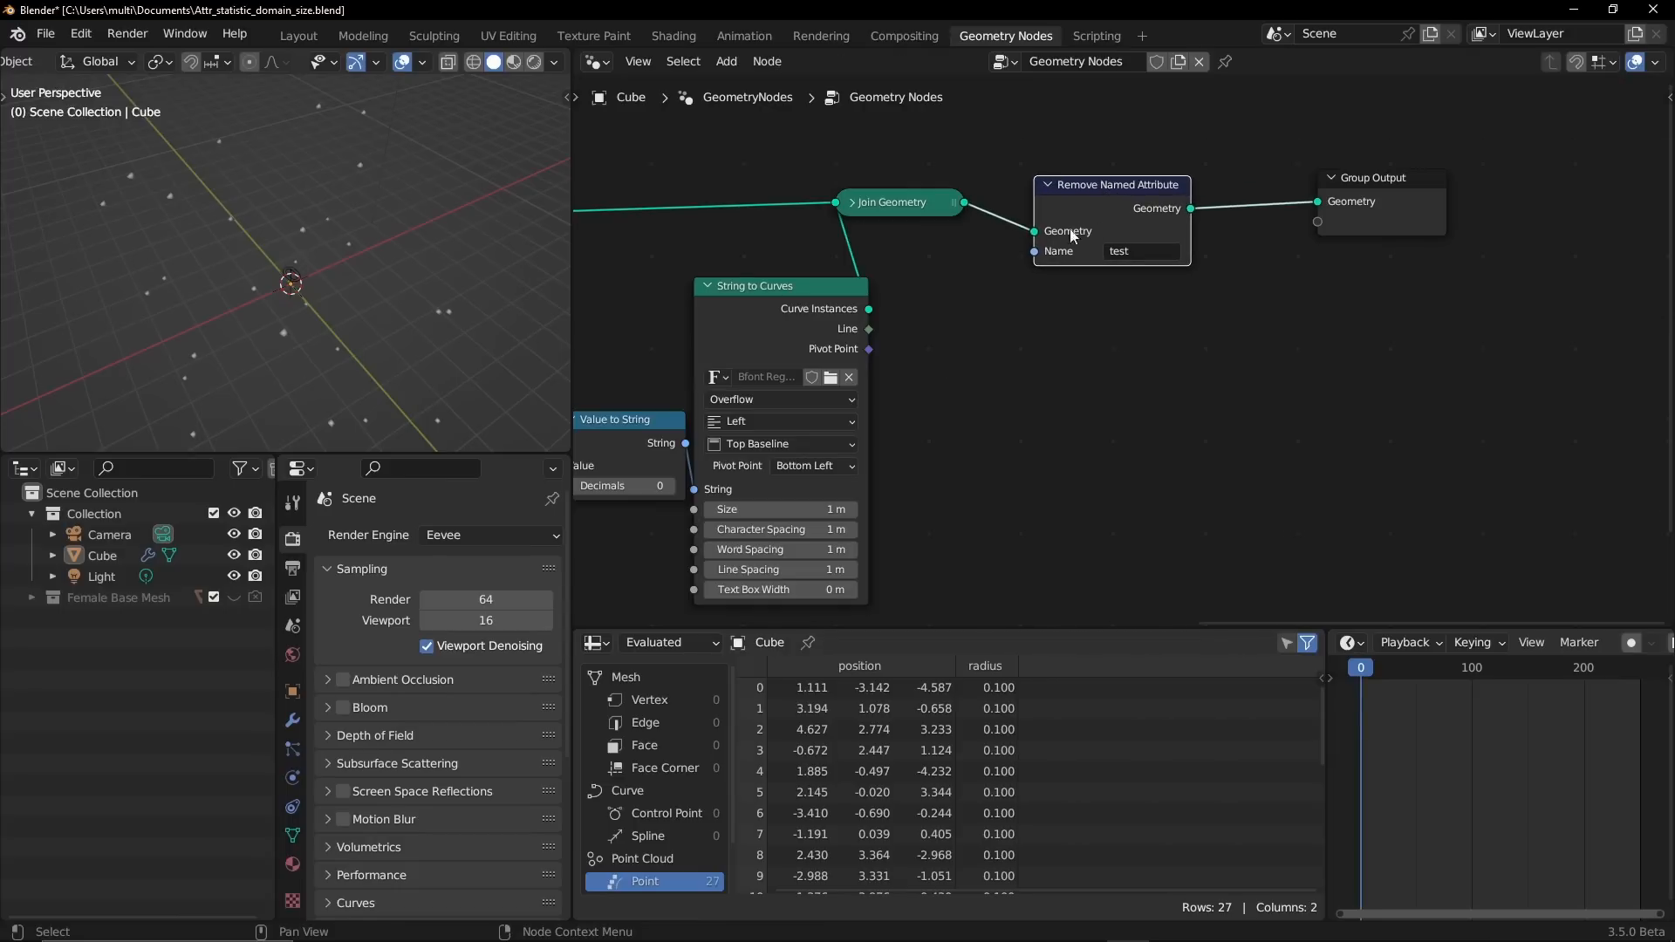
- Add a float Named Attribute node in the empty area below String to Curves and widen it
{"action": "middle_click_drag", "start_coordinate": [775, 400], "coordinate": [942, 164]}
{"action": "middle_click_drag", "start_coordinate": [853, 363], "coordinate": [909, 233]}
{"action": "key", "text": "shift+a"}
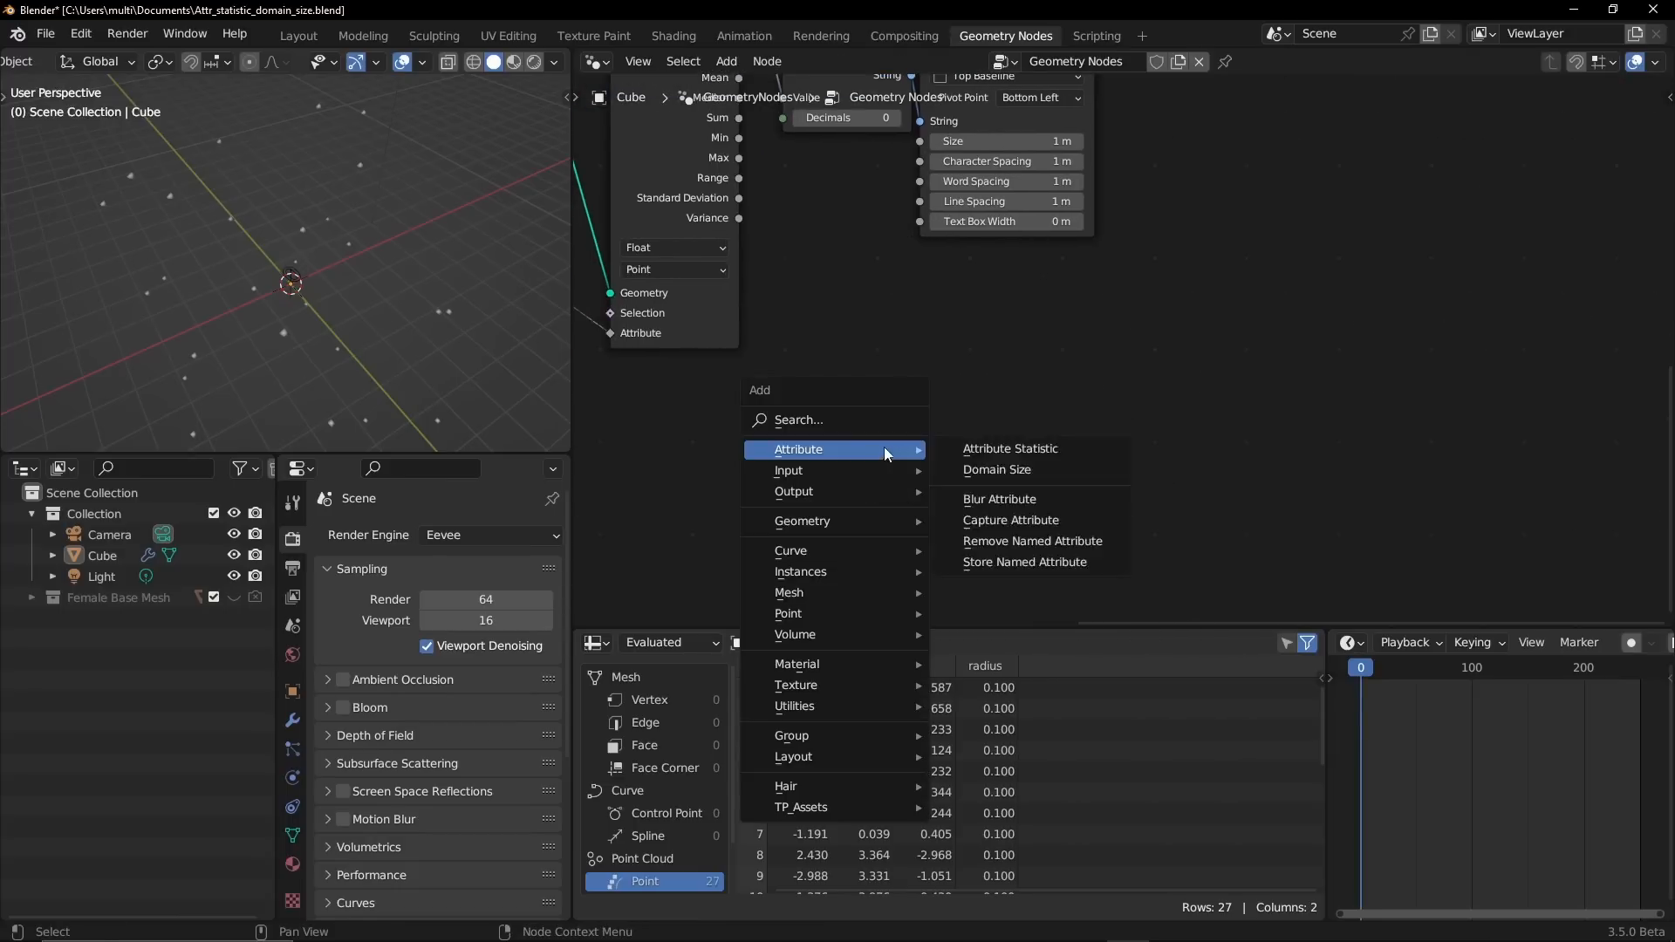
{"action": "left_click", "coordinate": [860, 417]}
{"action": "type", "text": "a"}
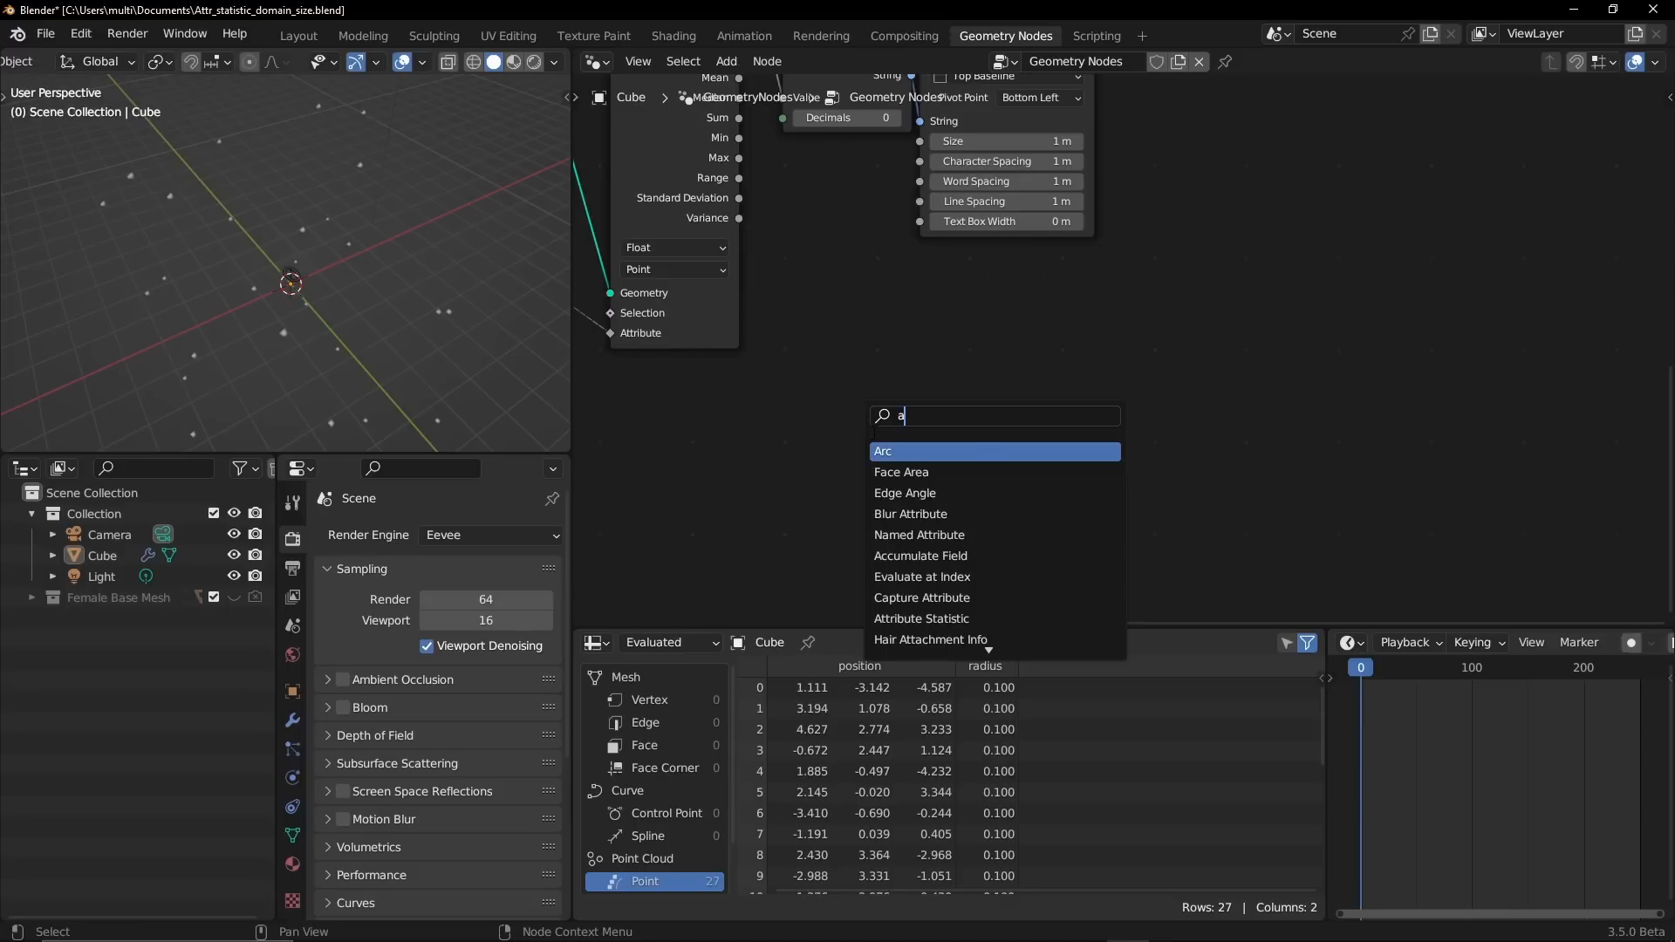
{"action": "type", "text": "na"}
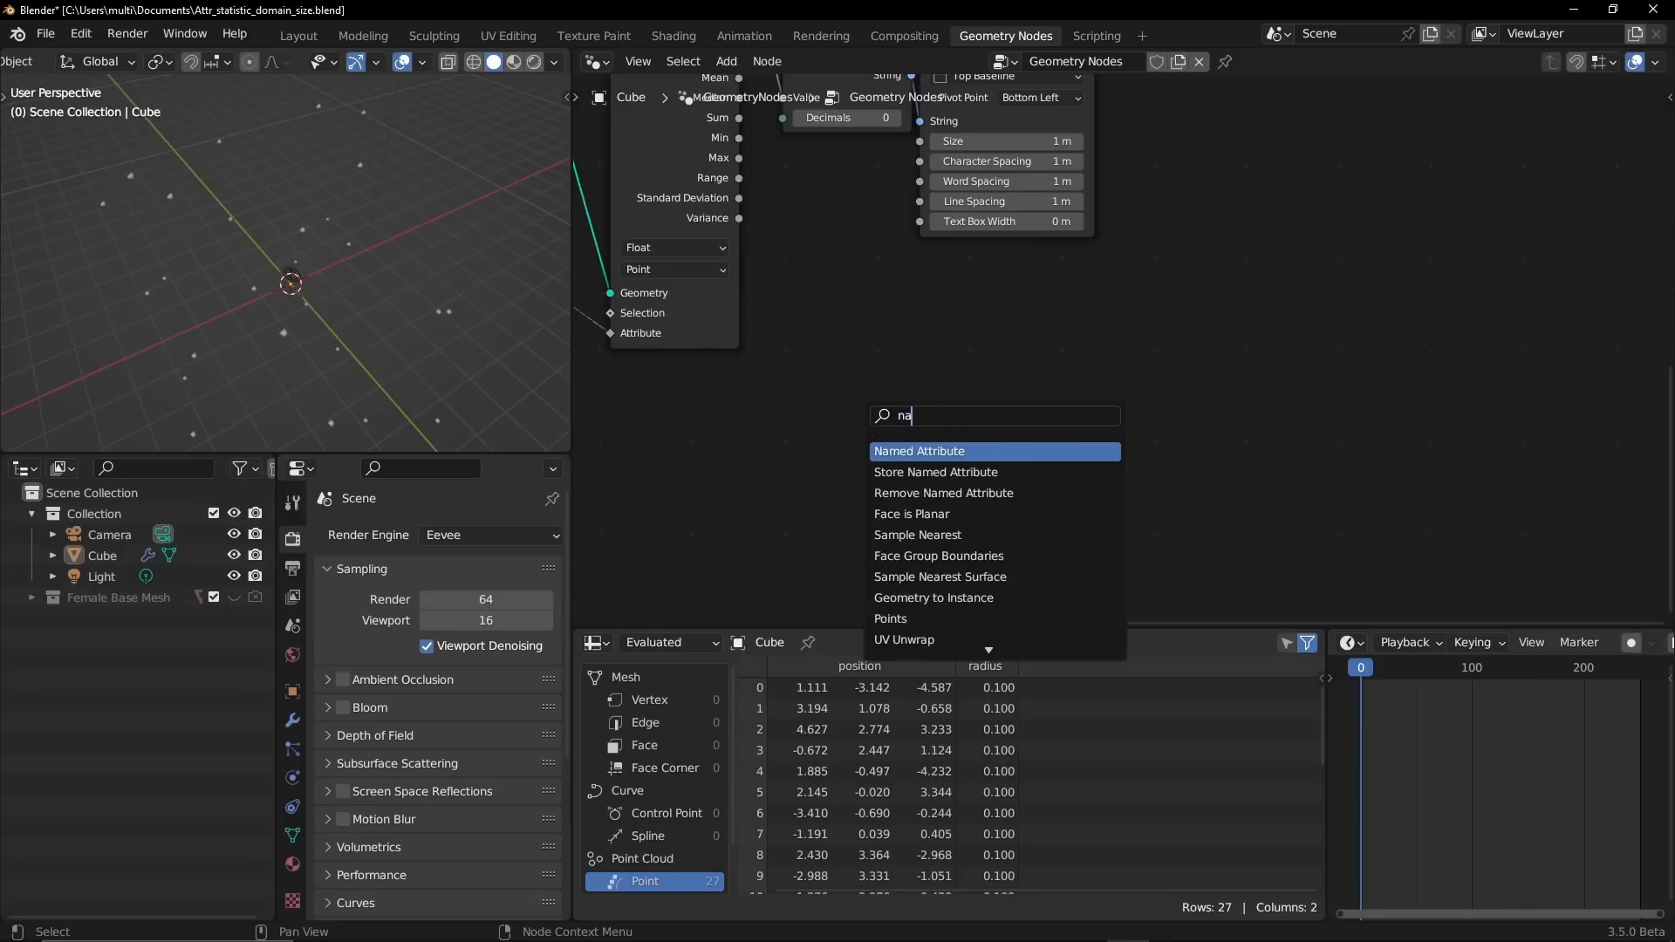
{"action": "left_click", "coordinate": [965, 451]}
{"action": "left_click", "coordinate": [1023, 454]}
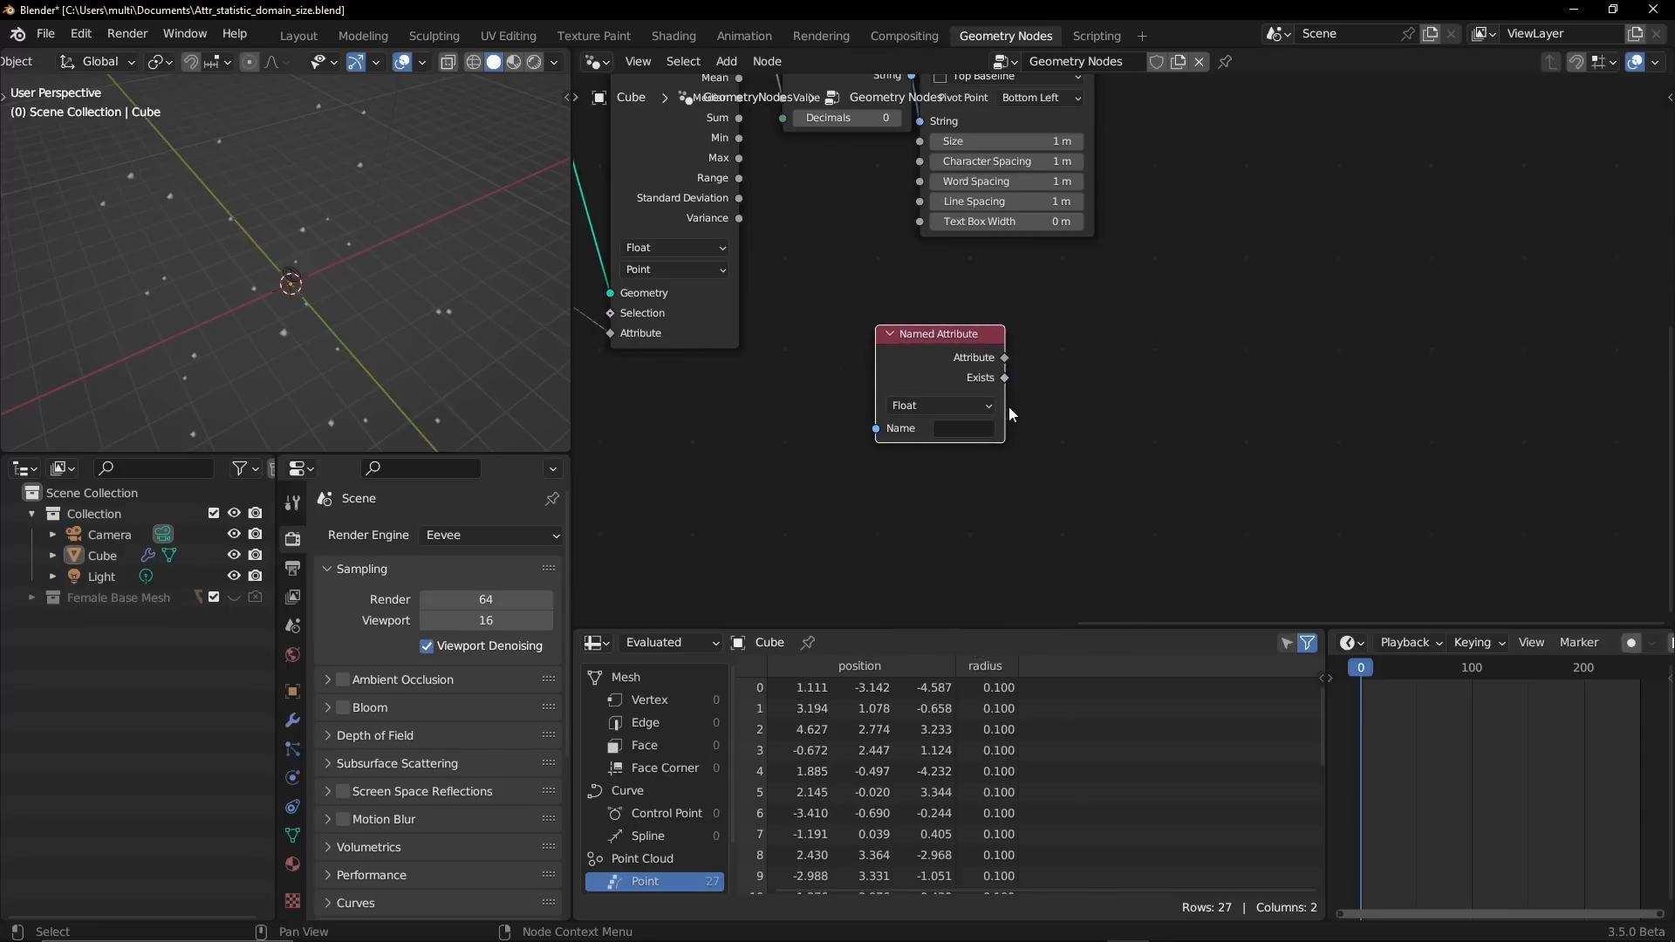
{"action": "left_click_drag", "start_coordinate": [1006, 407], "coordinate": [1063, 407]}
{"action": "key", "text": "g"}
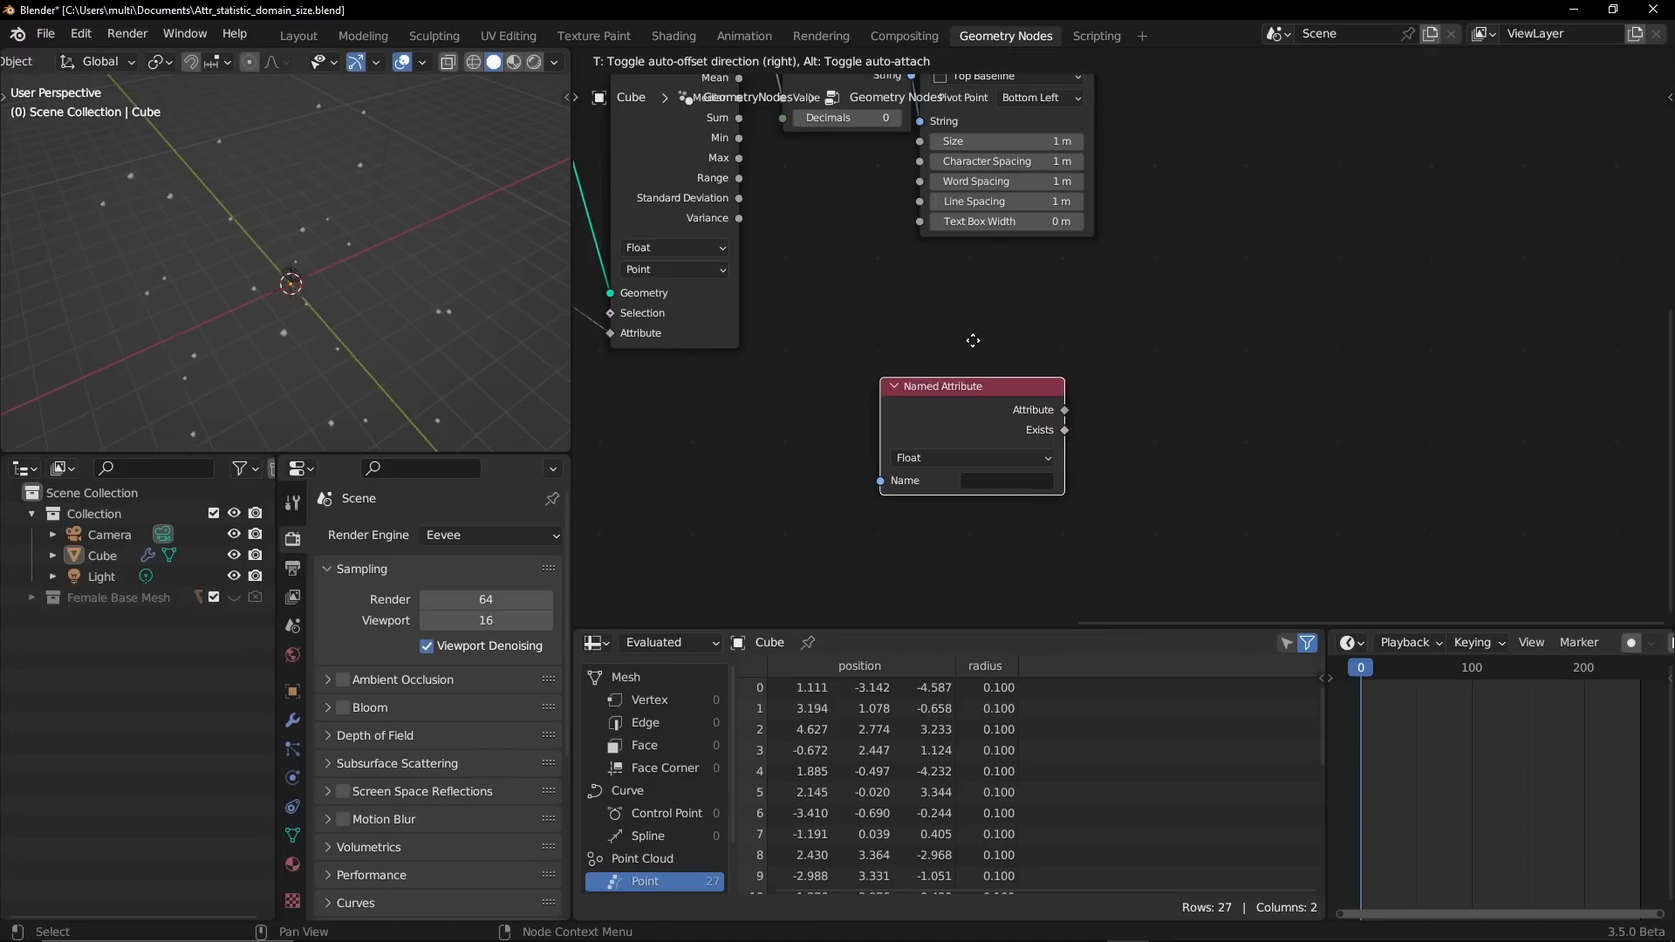
{"action": "key", "text": "Escape"}
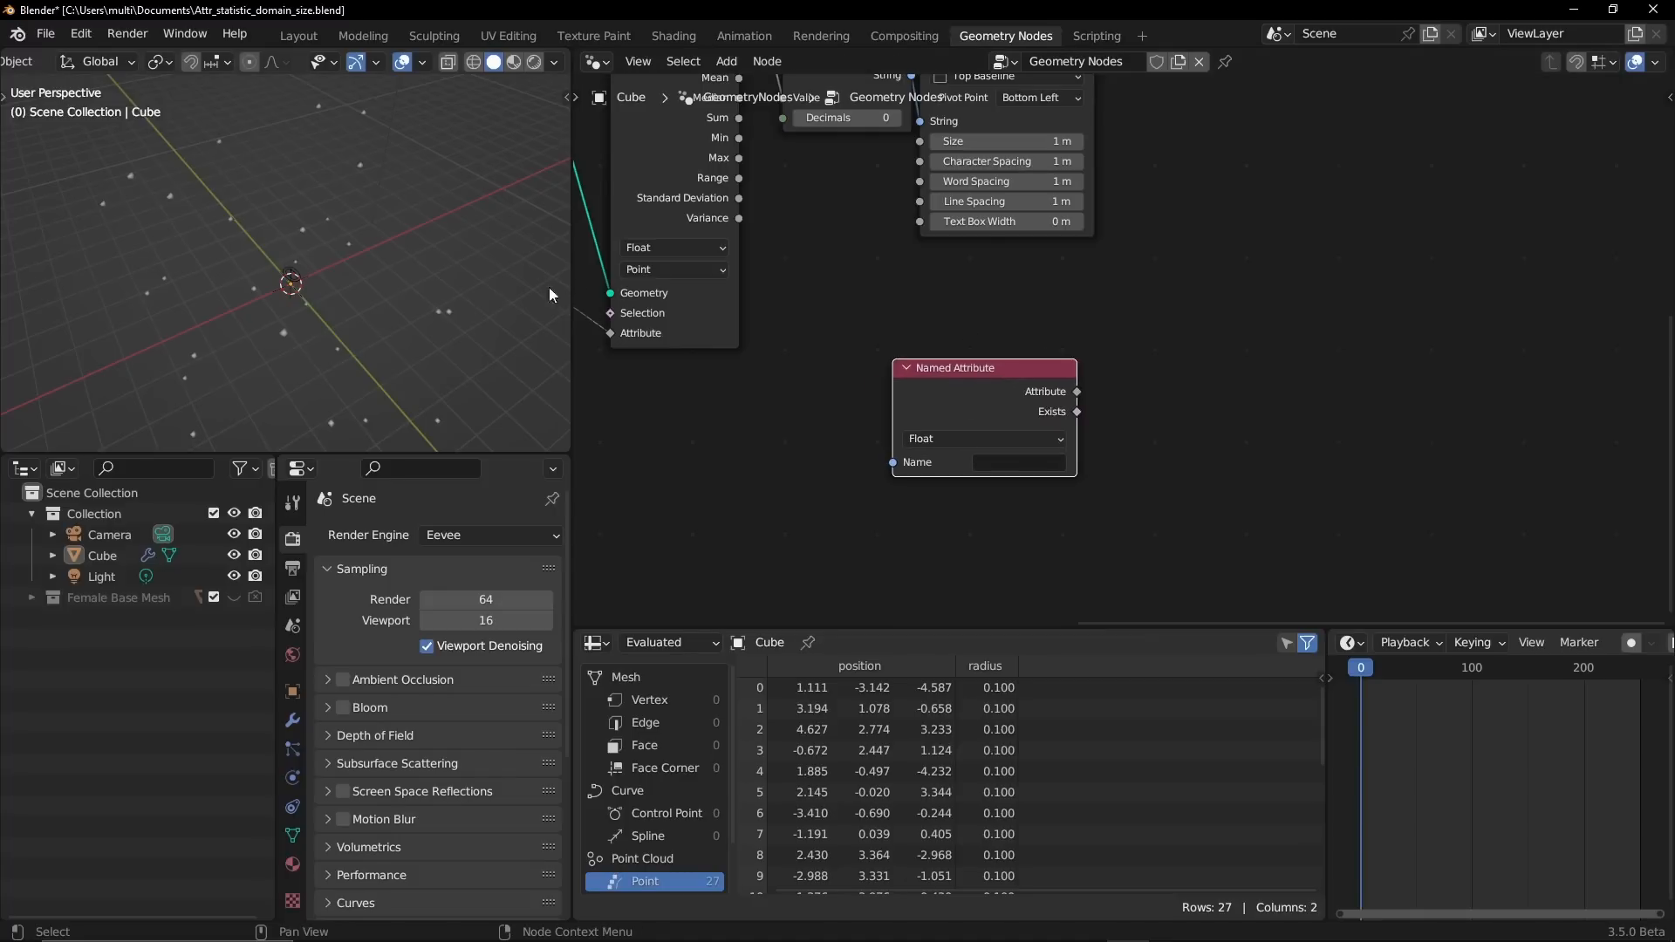
- Show the cube's modifier settings and list the attribute names available to the Named Attribute node
{"action": "left_click", "coordinate": [292, 720]}
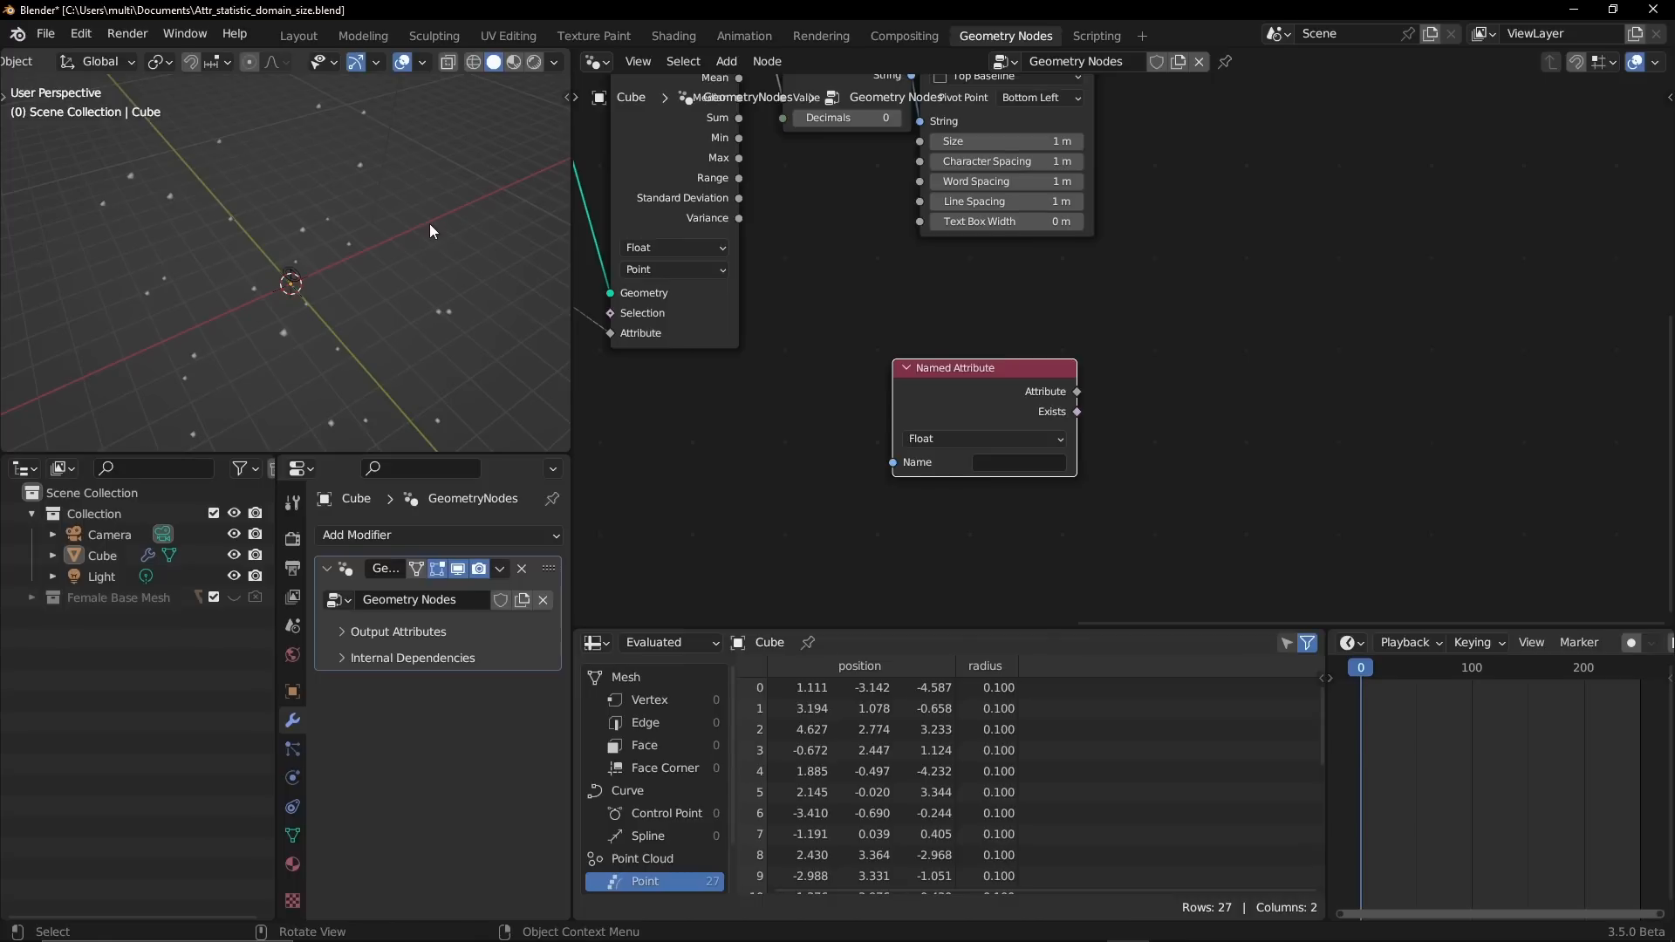
{"action": "left_click", "coordinate": [1006, 464]}
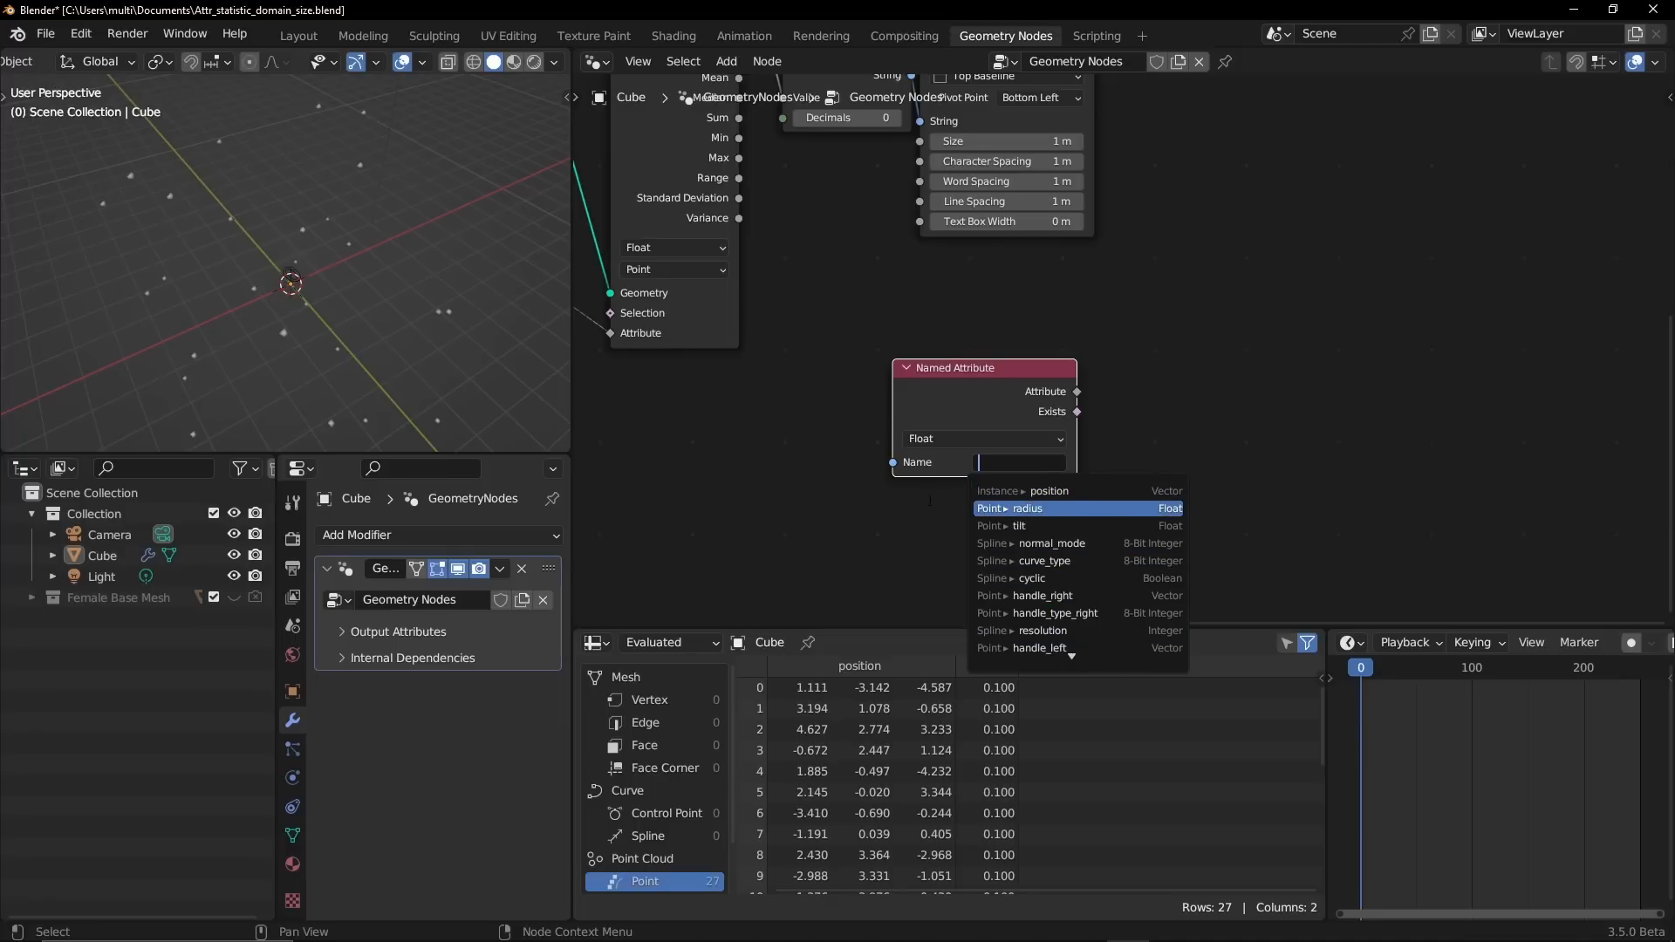
{"action": "left_click", "coordinate": [947, 403]}
- Delete the Named Attribute node
{"action": "left_click_drag", "start_coordinate": [1009, 366], "coordinate": [1003, 364]}
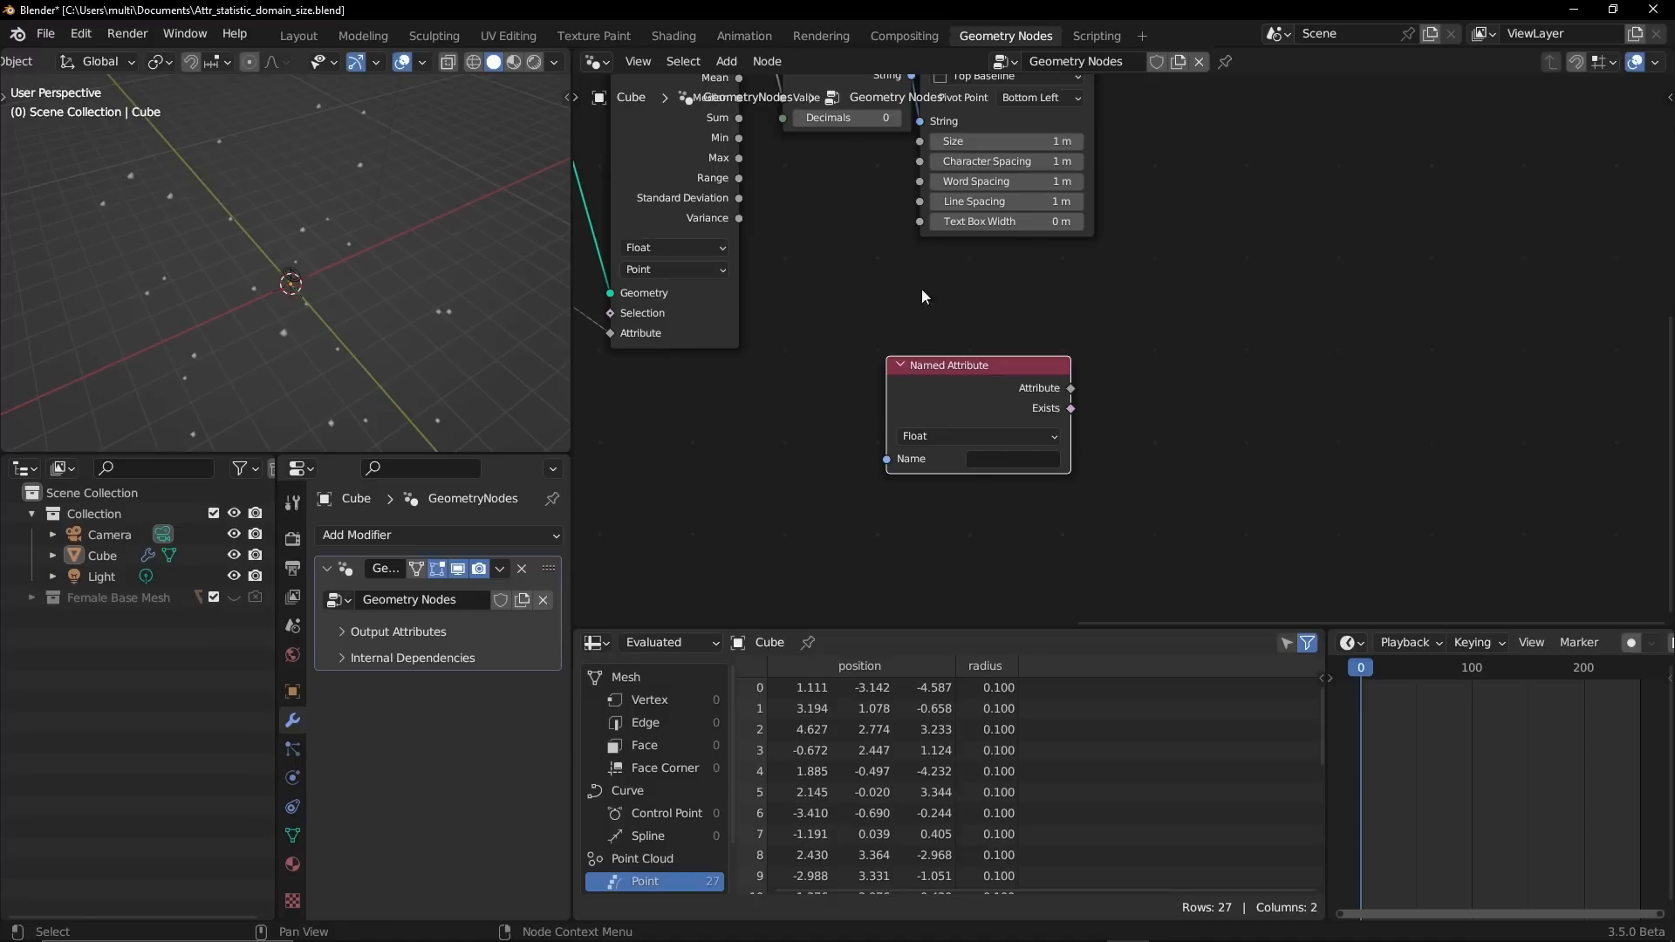
{"action": "key", "text": "x"}
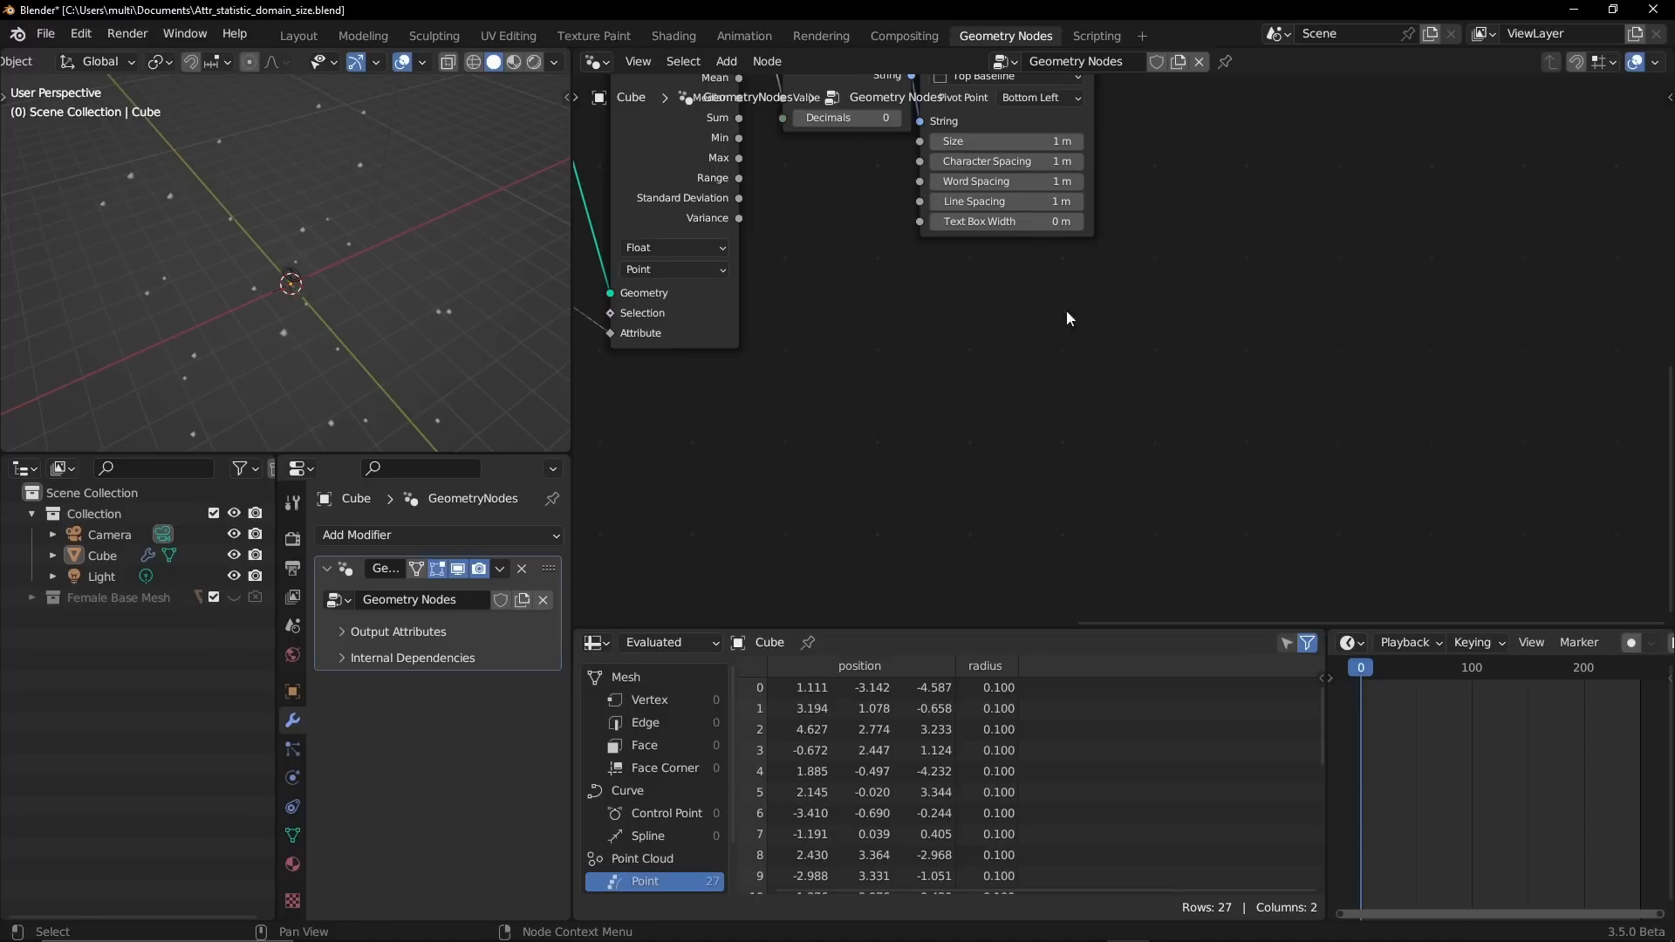
{"action": "scroll", "coordinate": [1040, 365], "scroll_direction": "up", "scroll_amount": 5}
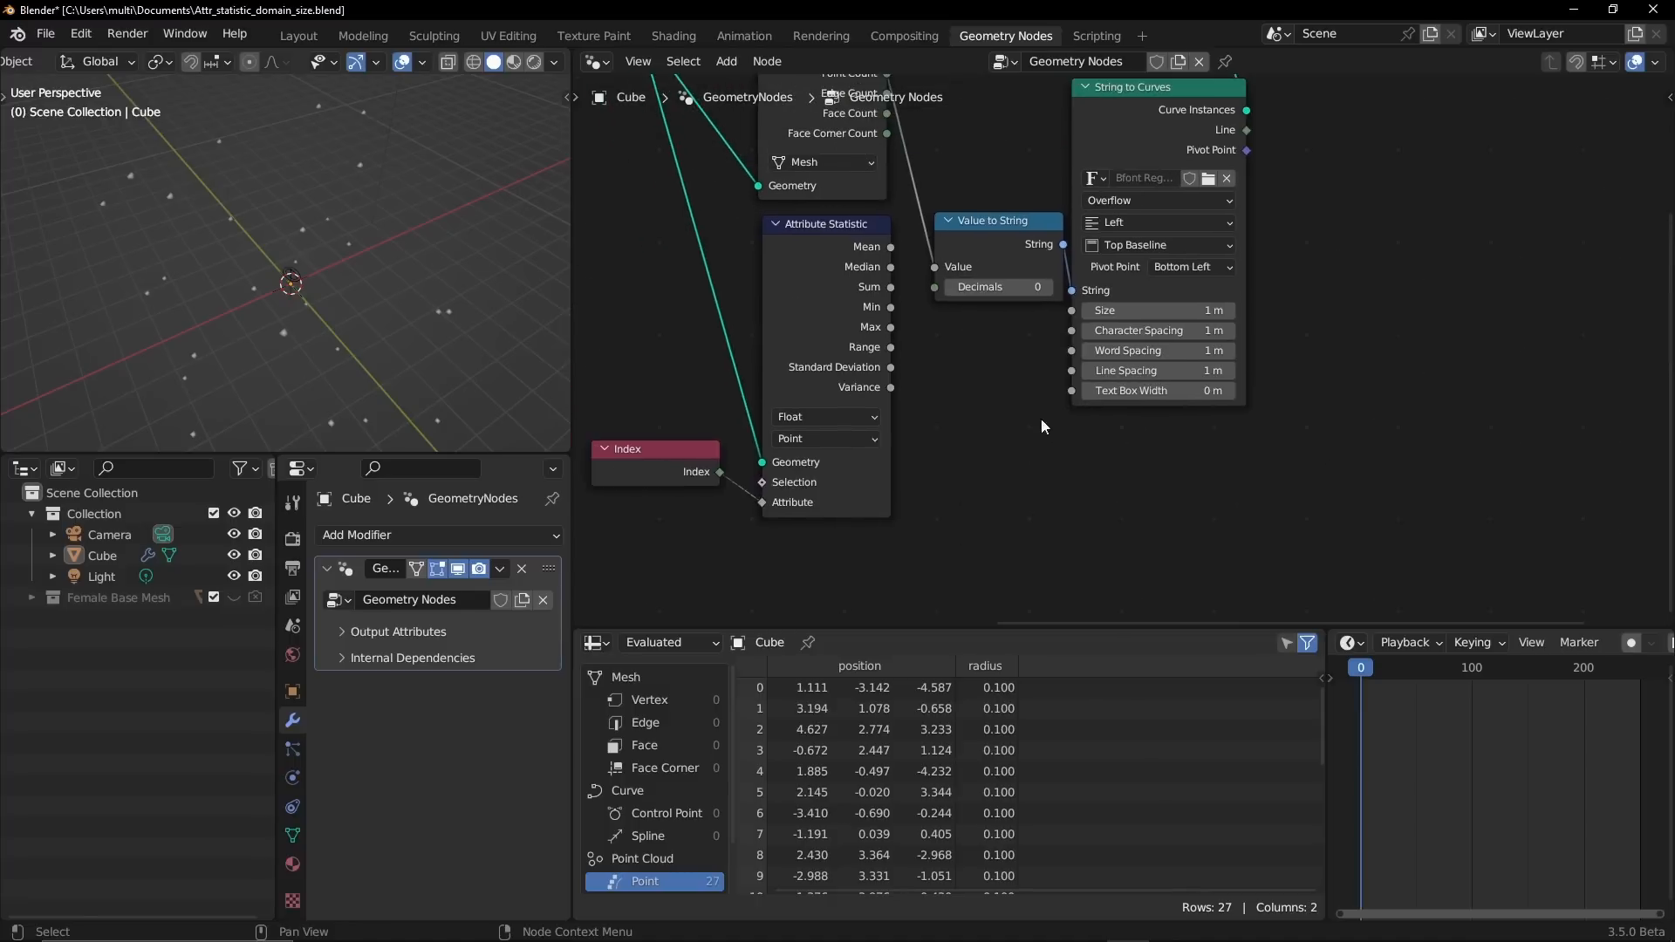
{"action": "left_click", "coordinate": [730, 65]}
{"action": "mouse_move", "coordinate": [768, 114]}
{"action": "scroll", "coordinate": [1002, 500], "scroll_direction": "up", "scroll_amount": 4}
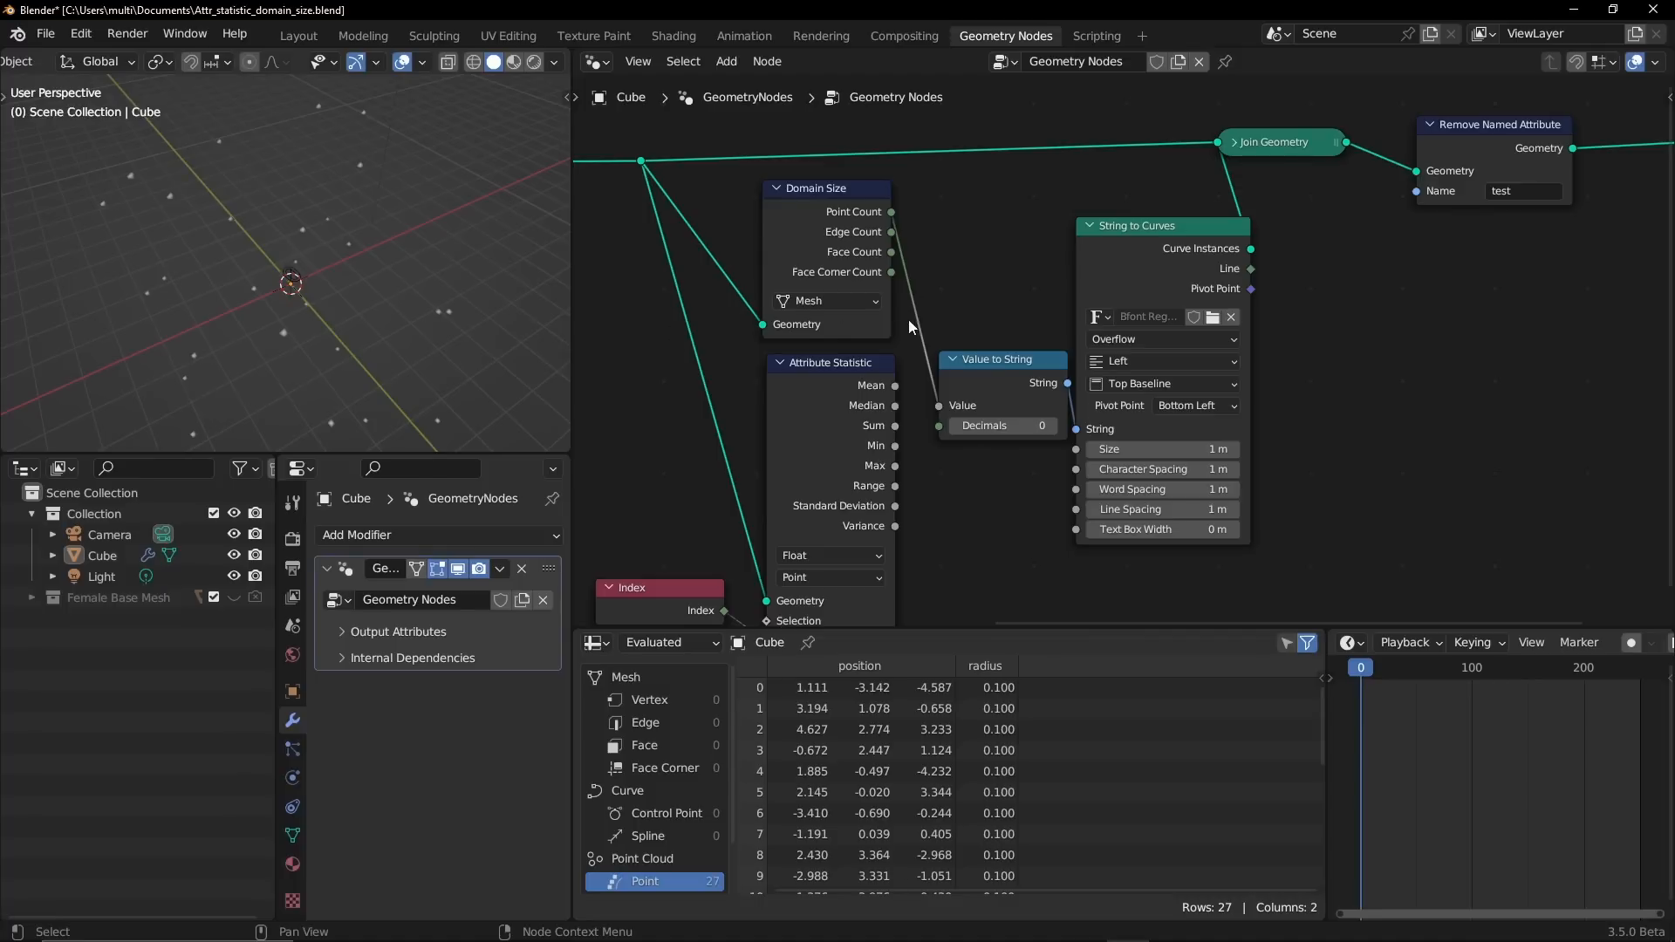
- Detach Group Output from Remove Named Attribute and move it into the empty area below the existing nodes
{"action": "left_click_drag", "start_coordinate": [967, 270], "coordinate": [943, 244], "text": "ctrl+alt"}
{"action": "mouse_move", "coordinate": [916, 373]}
{"action": "left_mouse_down", "text": "alt+shift"}
{"action": "mouse_move", "coordinate": [878, 373]}
{"action": "mouse_move", "coordinate": [904, 402]}
{"action": "left_mouse_up", "text": "alt+shift"}
{"action": "left_click_drag", "start_coordinate": [1496, 146], "coordinate": [1495, 464], "text": "alt"}
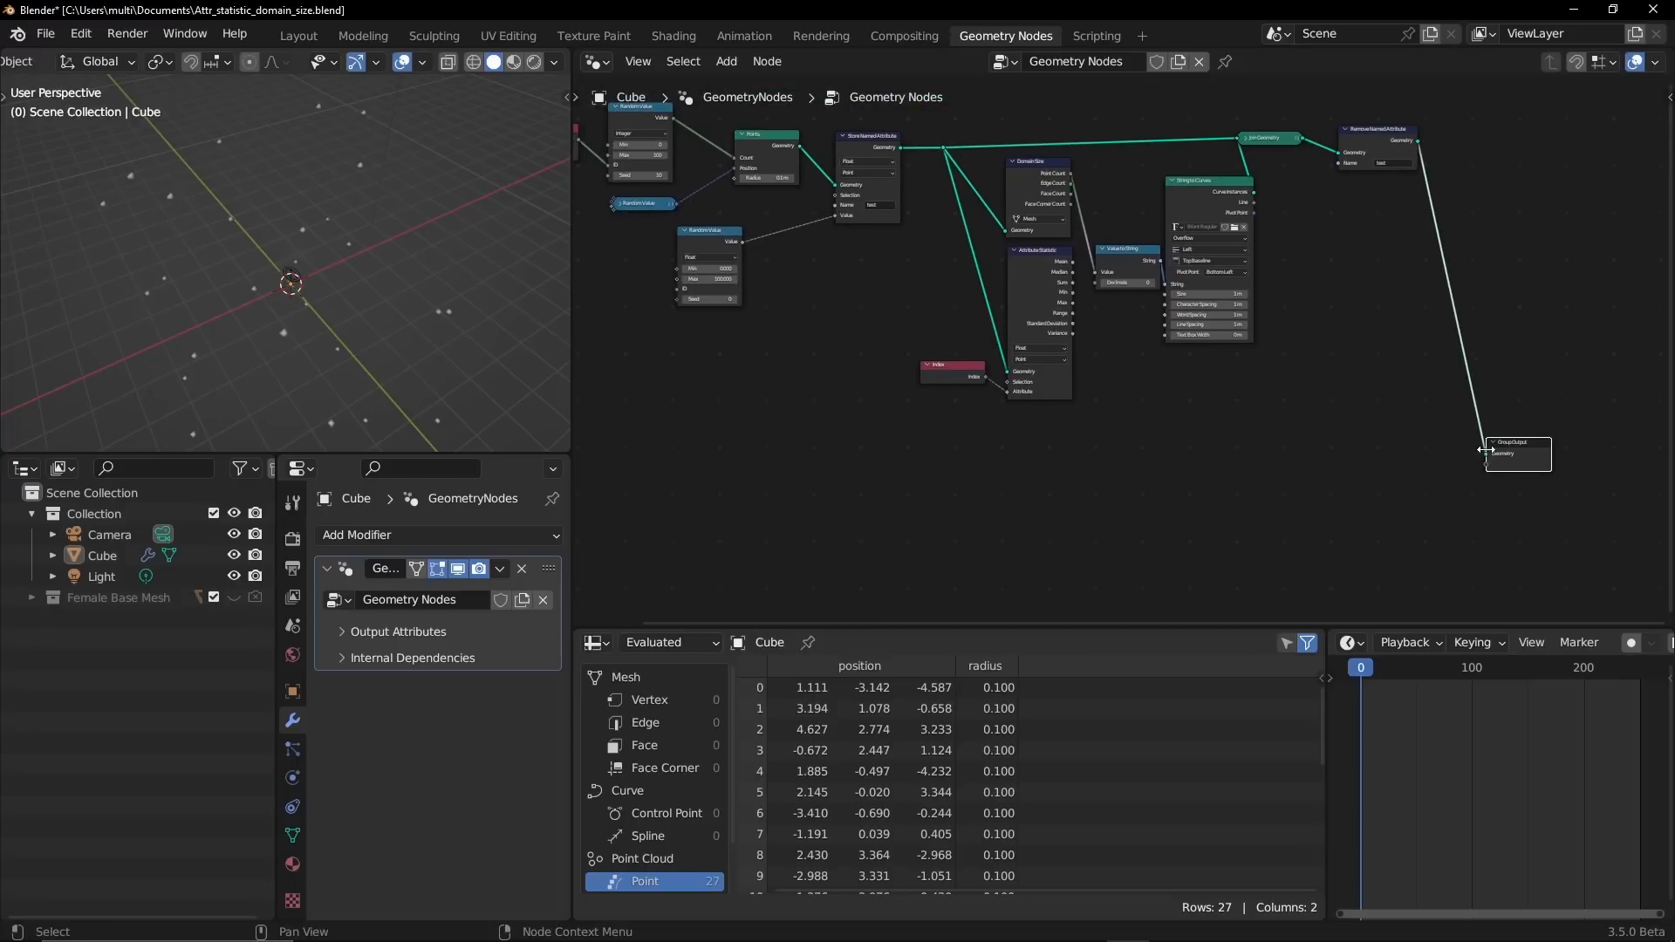
- Add a Mesh Line node in the empty space below the Index node and enlarge the node editor over the spreadsheet
{"action": "key", "text": "shift+a"}
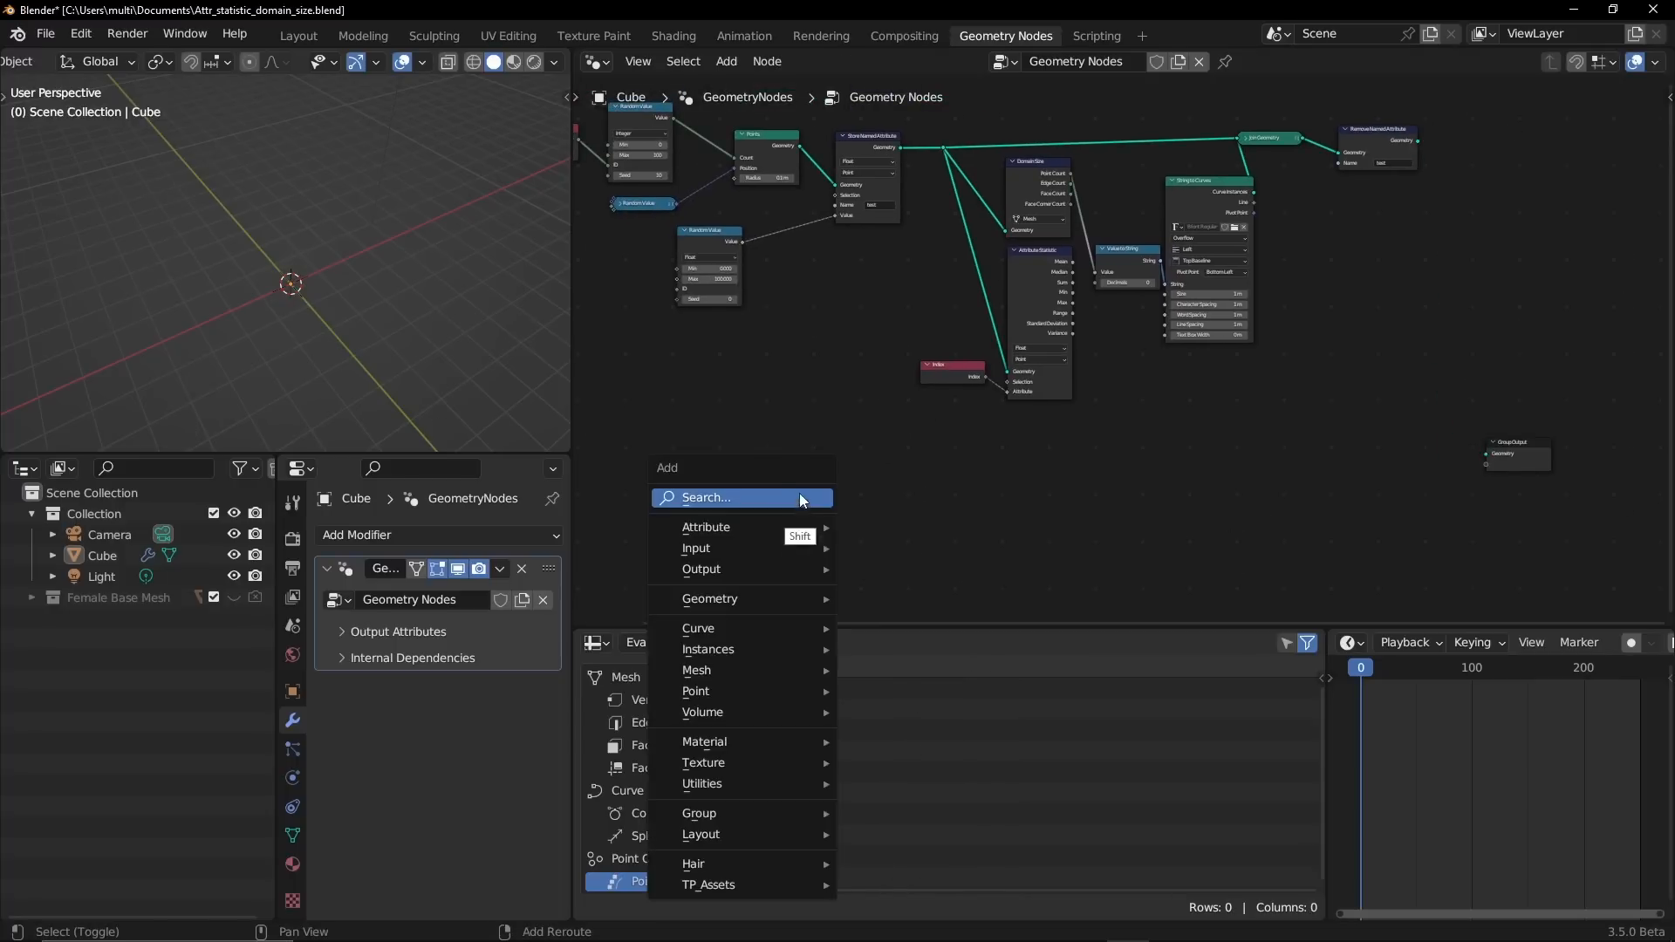
{"action": "left_click", "coordinate": [800, 494]}
{"action": "type", "text": "mes"}
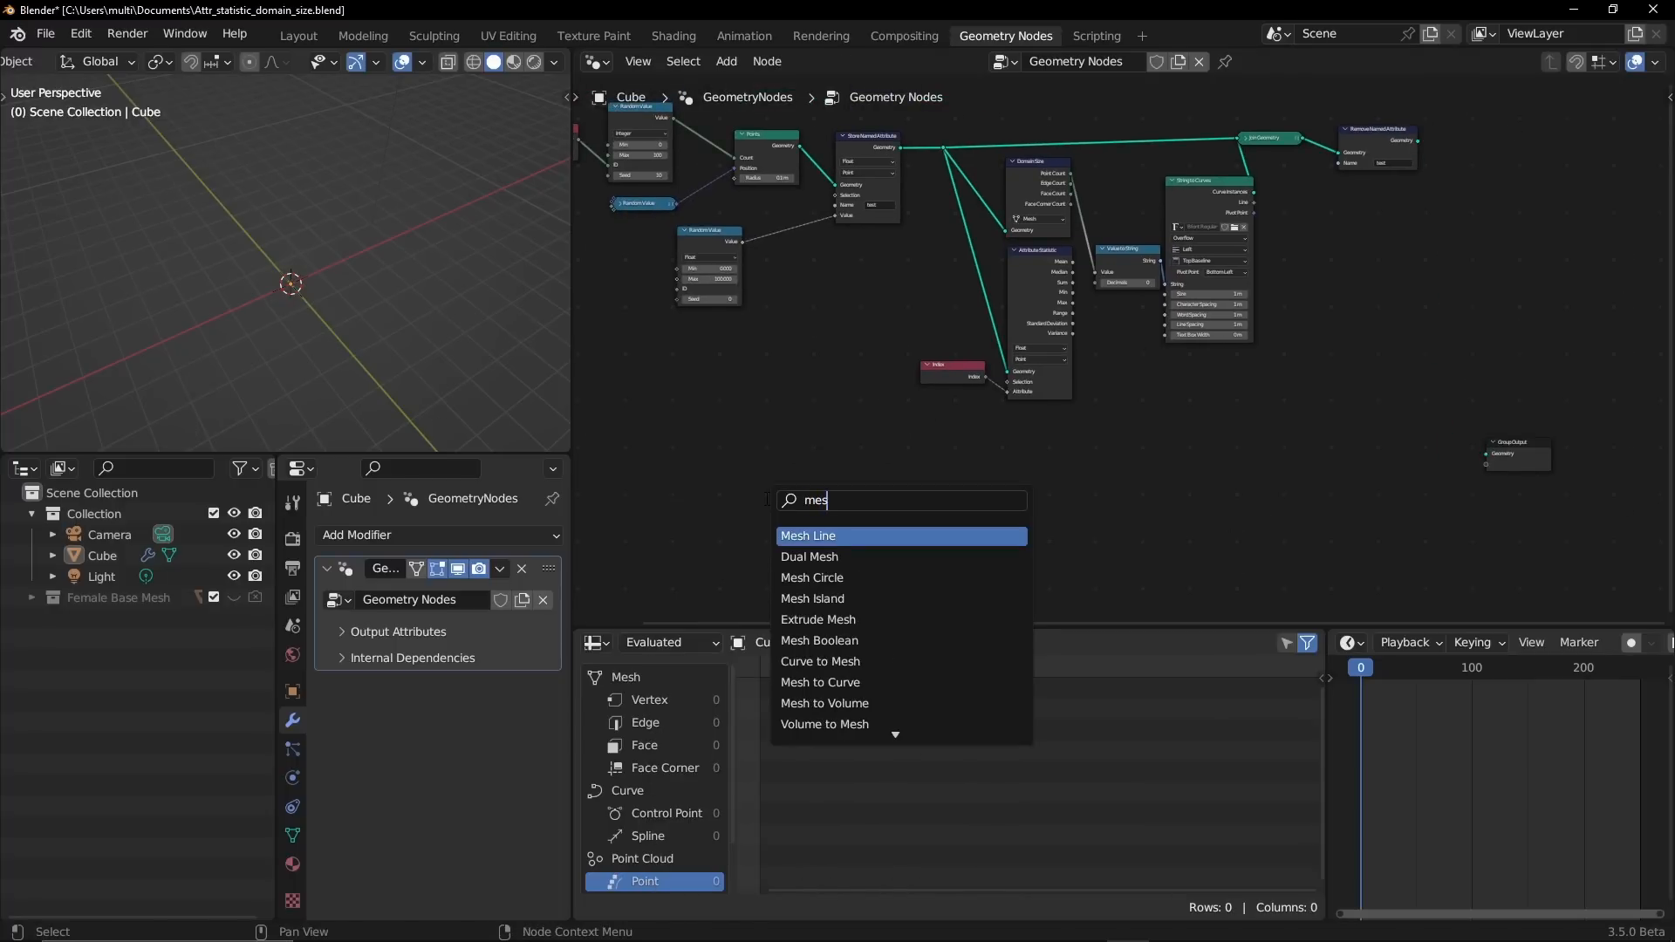
{"action": "key", "text": "Return"}
{"action": "left_click", "coordinate": [766, 500]}
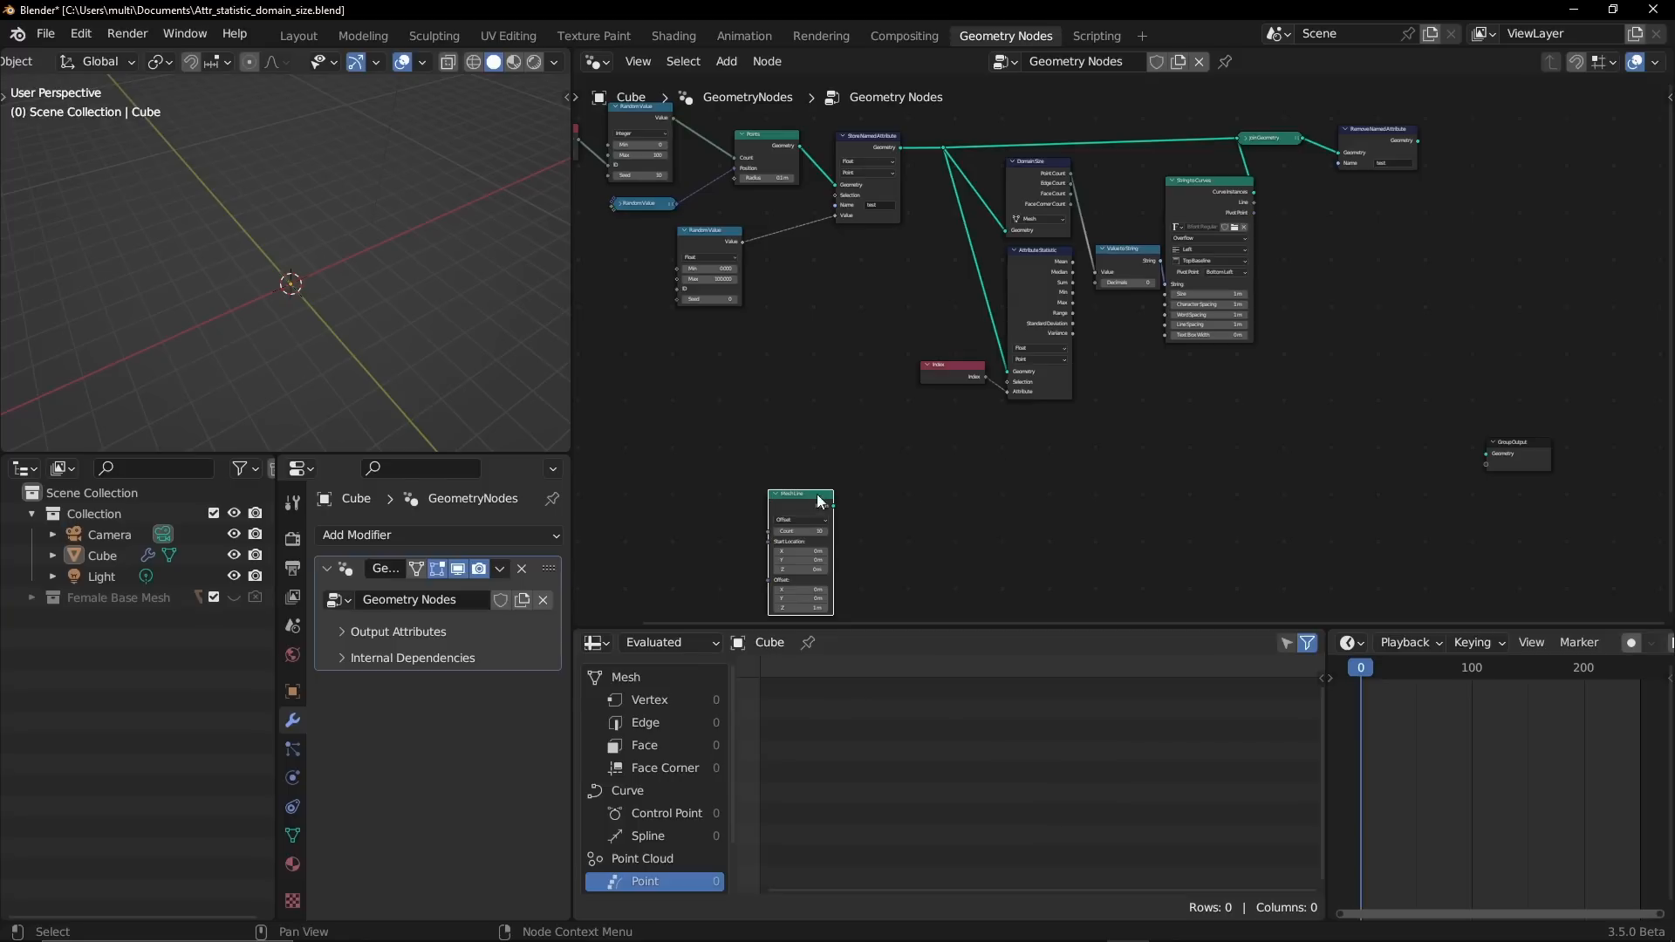
{"action": "left_click_drag", "start_coordinate": [820, 500], "coordinate": [969, 453]}
{"action": "left_click_drag", "start_coordinate": [980, 625], "coordinate": [982, 791]}
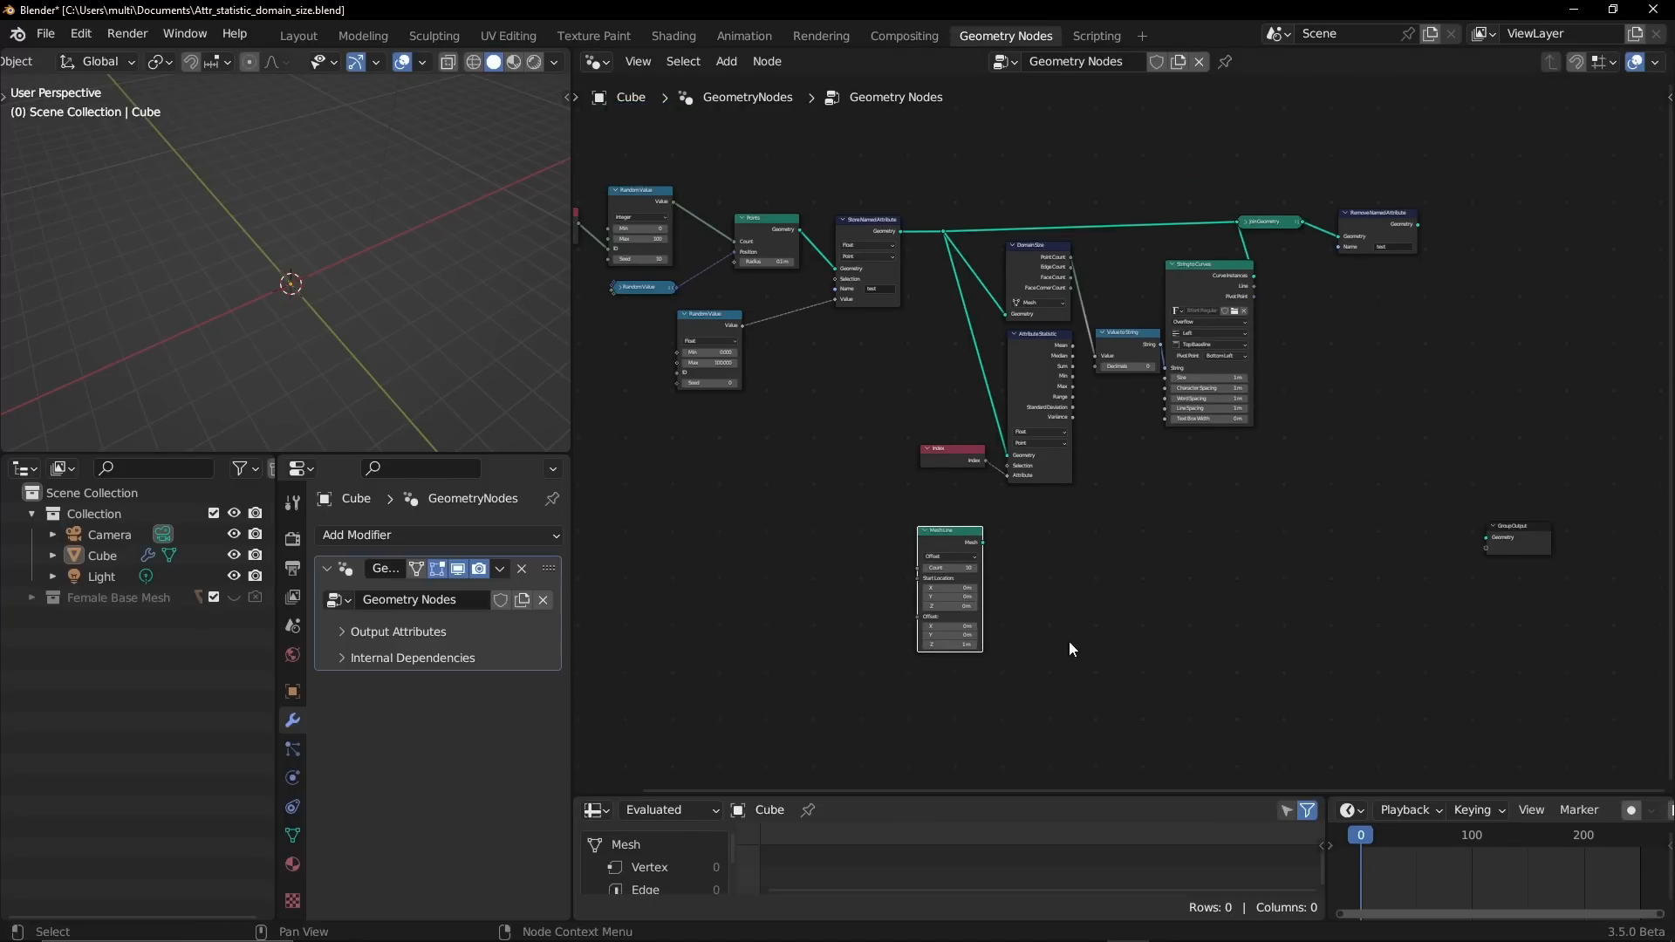
- Bring Group Output closer to Mesh Line and link the line's Mesh output to its Geometry input
{"action": "middle_click_drag", "start_coordinate": [1130, 635], "coordinate": [935, 369], "text": "ctrl"}
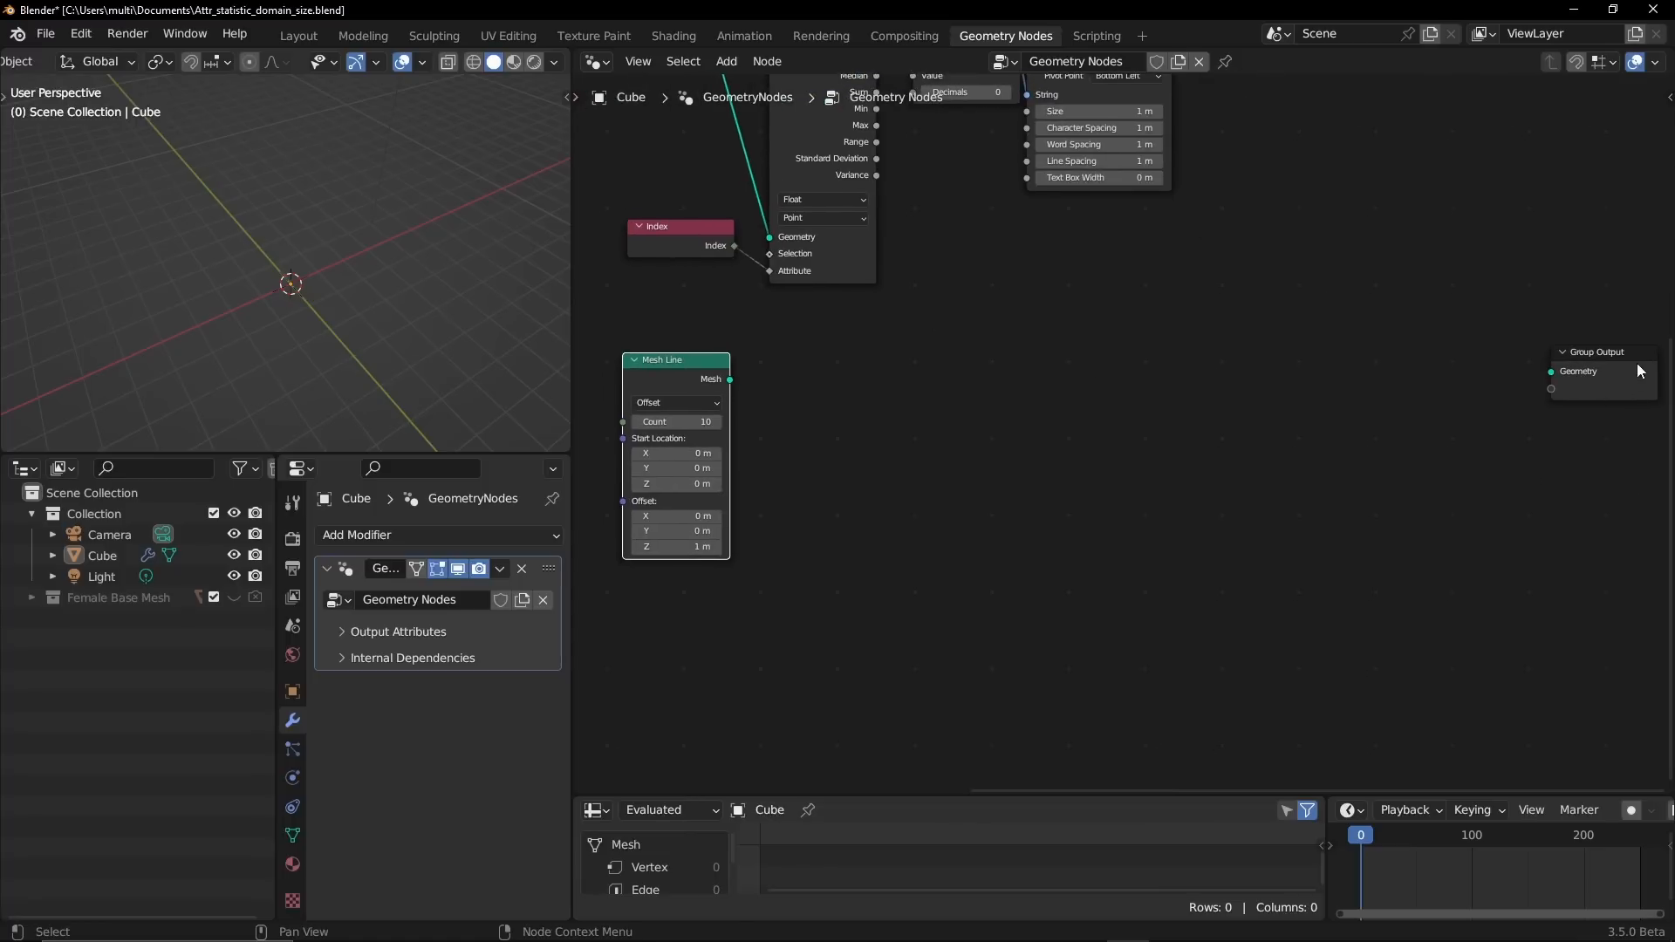
{"action": "left_click_drag", "start_coordinate": [1640, 371], "coordinate": [1070, 399]}
{"action": "middle_click_drag", "start_coordinate": [911, 523], "coordinate": [917, 517], "text": "ctrl"}
{"action": "left_click_drag", "start_coordinate": [872, 489], "coordinate": [1051, 468], "text": "alt+shift"}
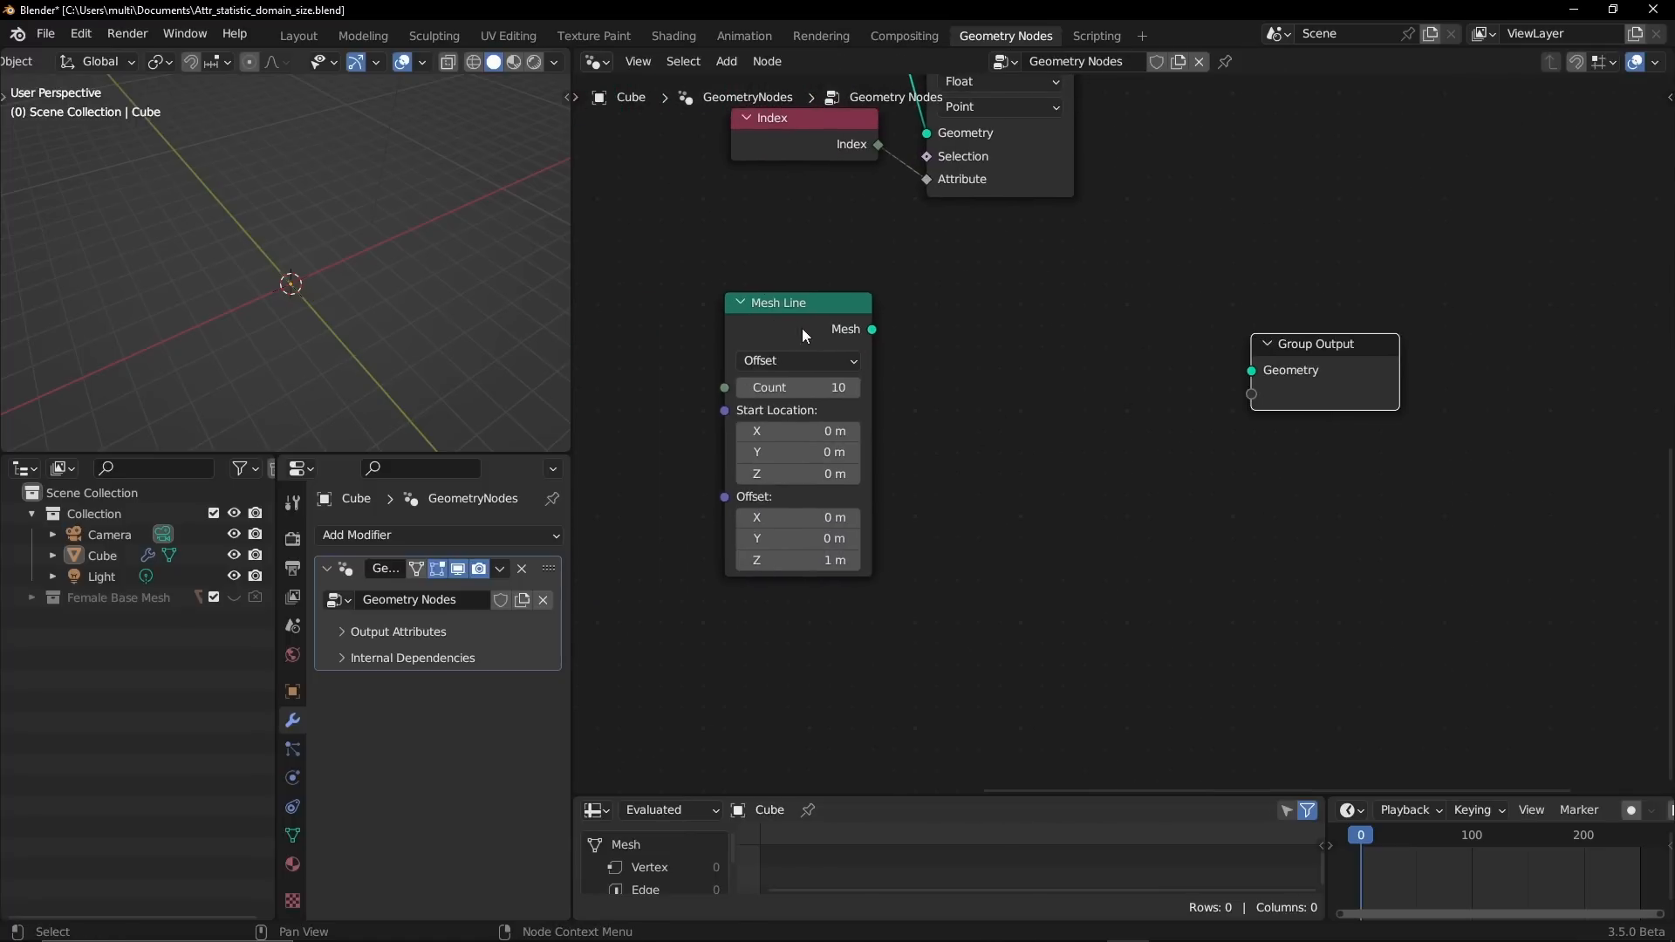
{"action": "left_click_drag", "start_coordinate": [801, 330], "coordinate": [820, 364]}
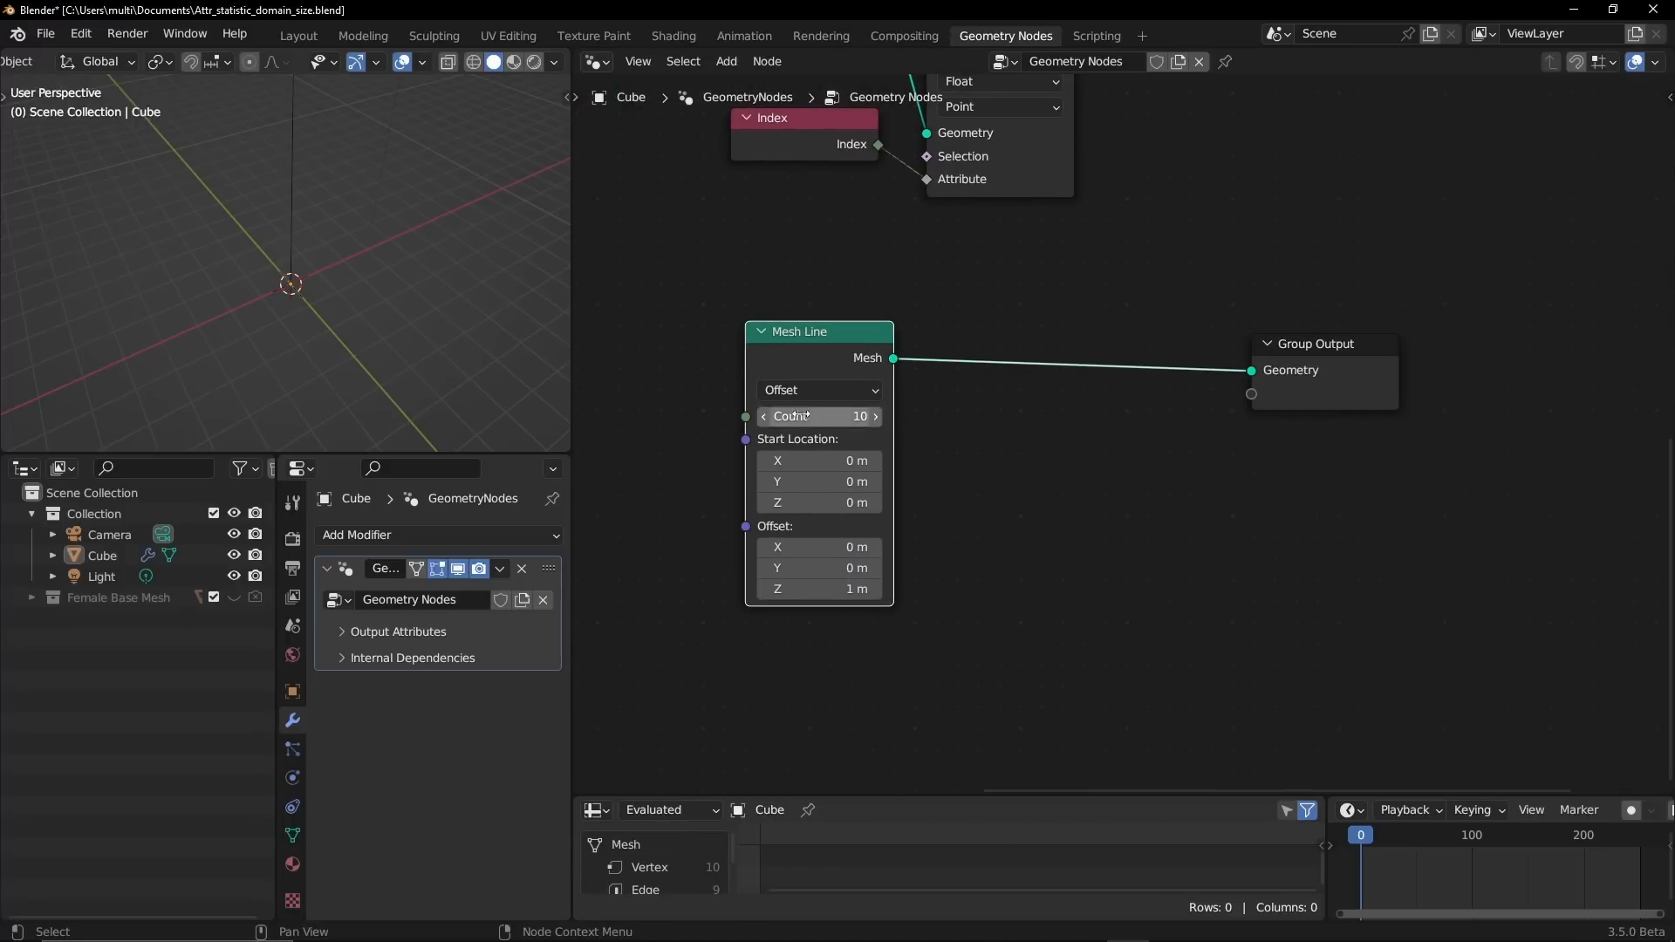
{"action": "key", "text": "g"}
{"action": "left_click", "coordinate": [732, 417]}
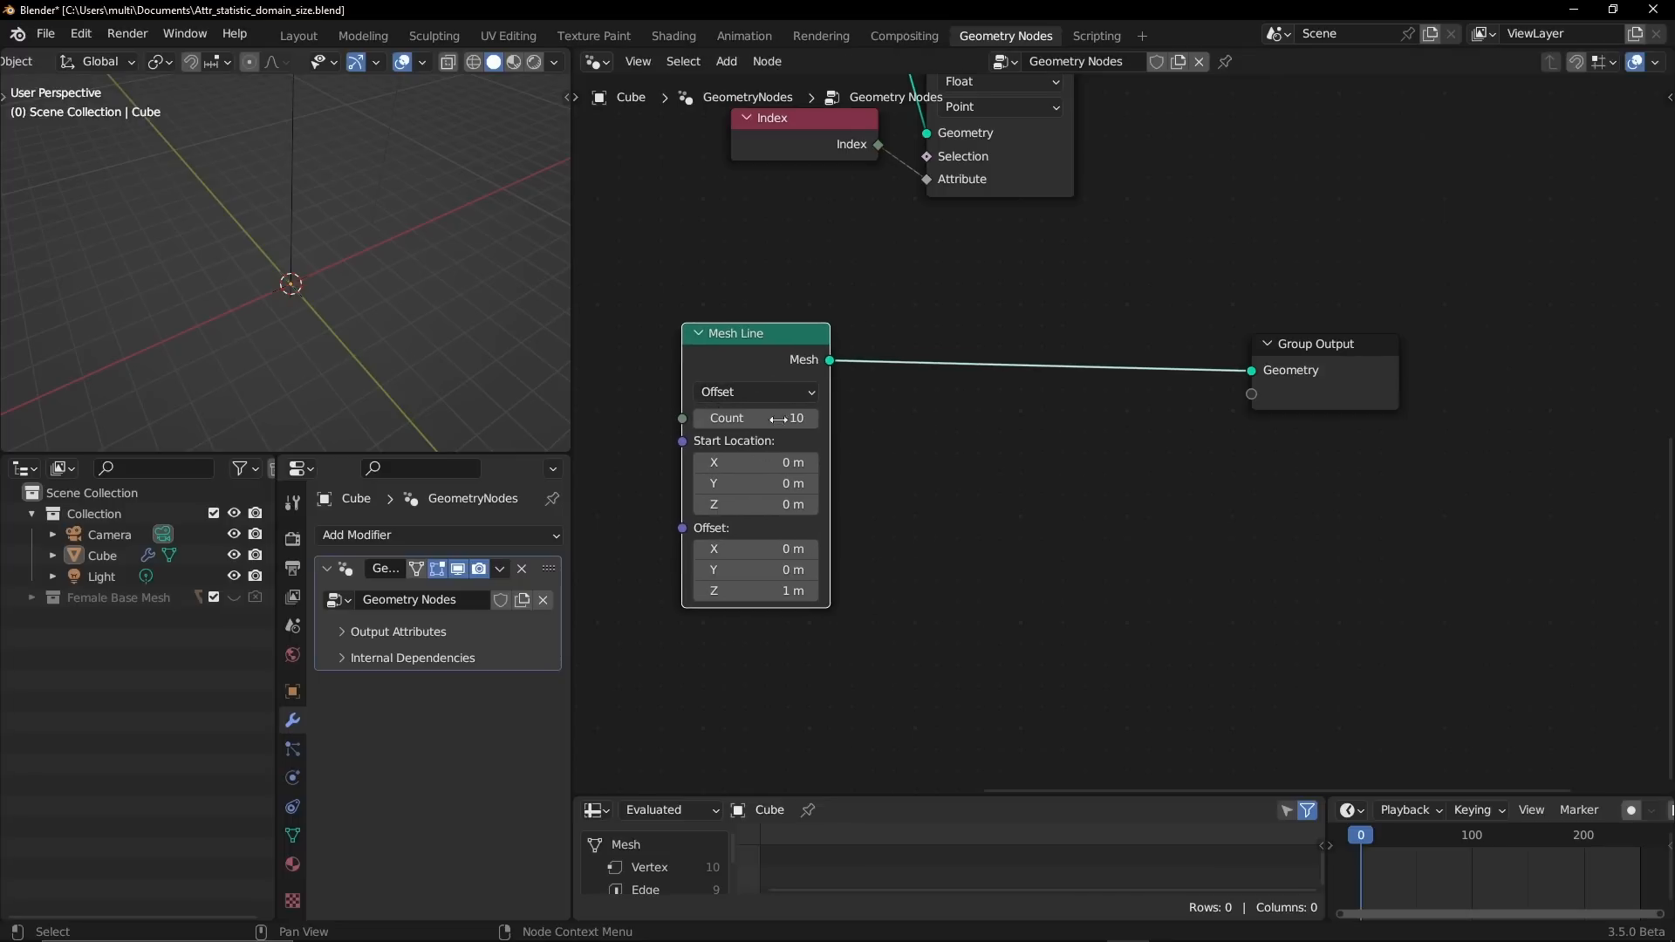
- Insert a Set Position node between Mesh Line and Group Output, and collapse the Mesh Line node
{"action": "key", "text": "shift+a"}
{"action": "left_click", "coordinate": [878, 470]}
{"action": "type", "text": "set"}
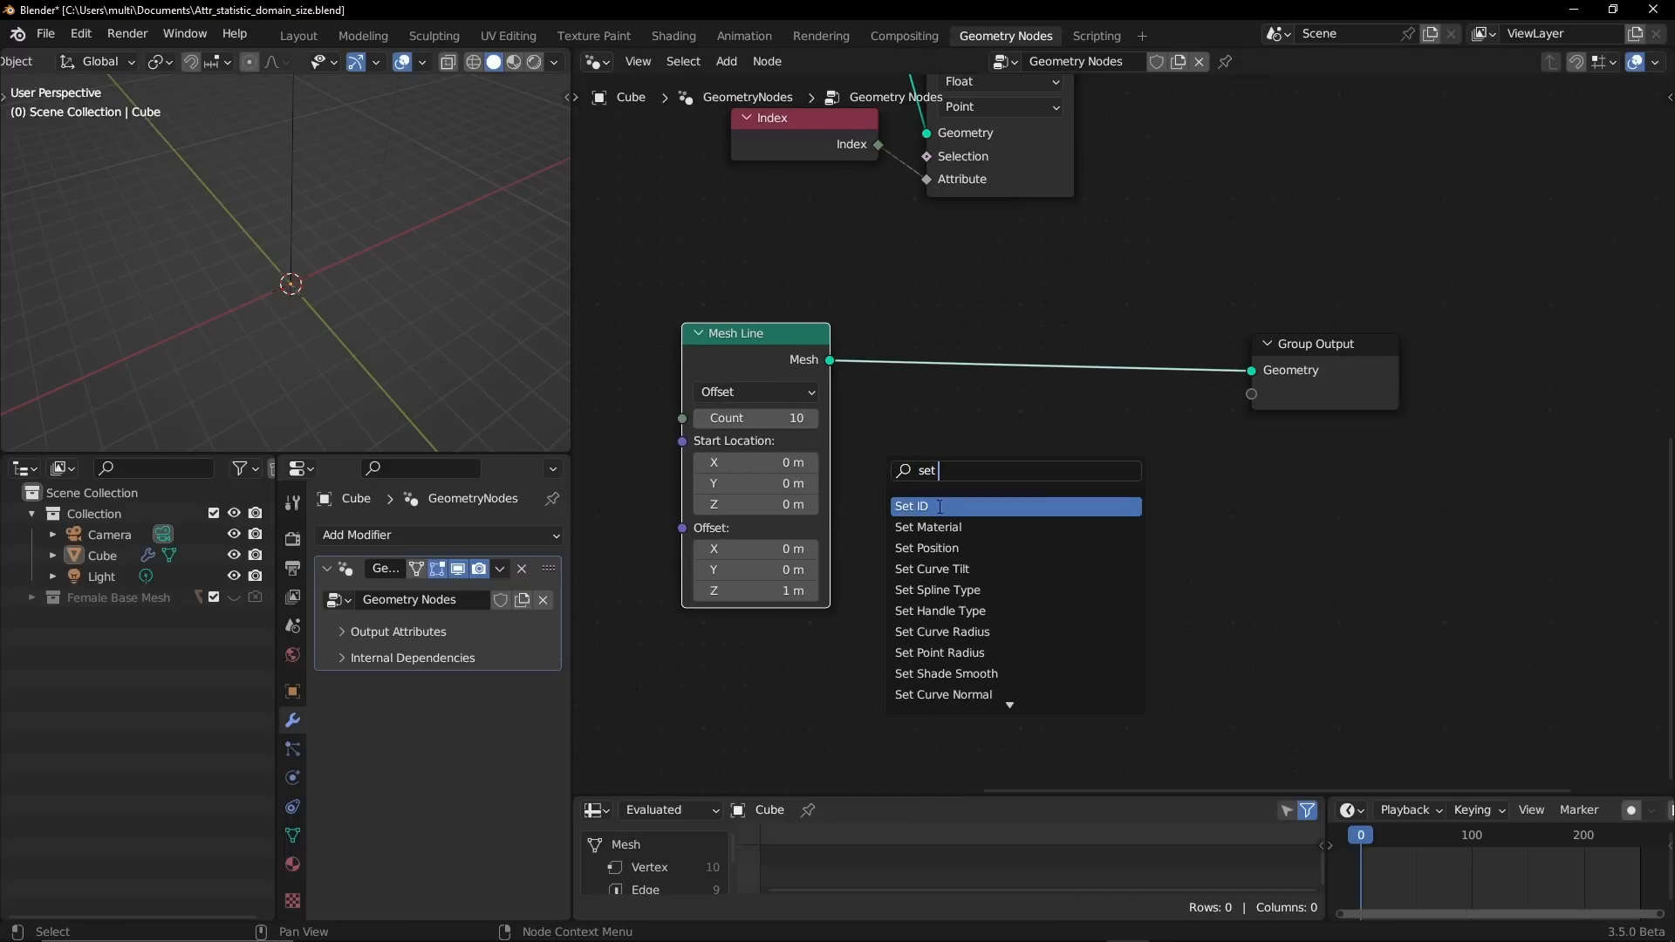
{"action": "key", "text": "Down"}
{"action": "key", "text": "Down"}
{"action": "key", "text": "Return"}
{"action": "left_click", "coordinate": [1097, 438]}
{"action": "left_click_drag", "start_coordinate": [804, 410], "coordinate": [787, 381]}
{"action": "left_click", "coordinate": [681, 302]}
- Add a Combine XYZ node linked to Set Position's Position input and place it beside that node
{"action": "left_click_drag", "start_coordinate": [1017, 458], "coordinate": [872, 535]}
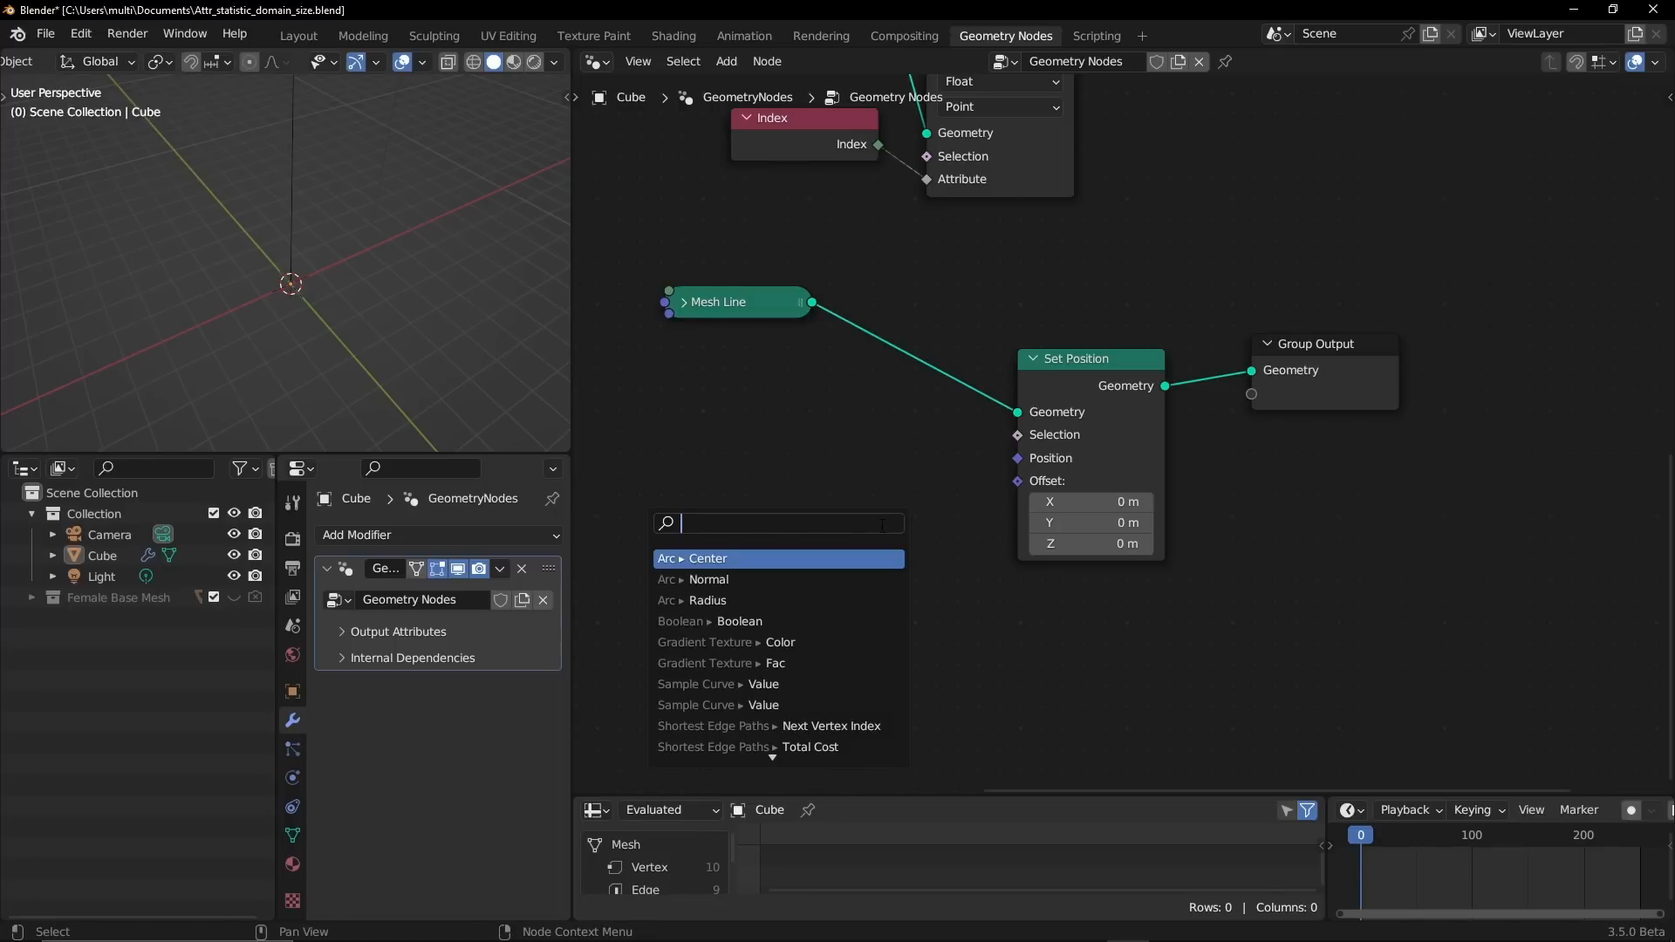
{"action": "type", "text": "com"}
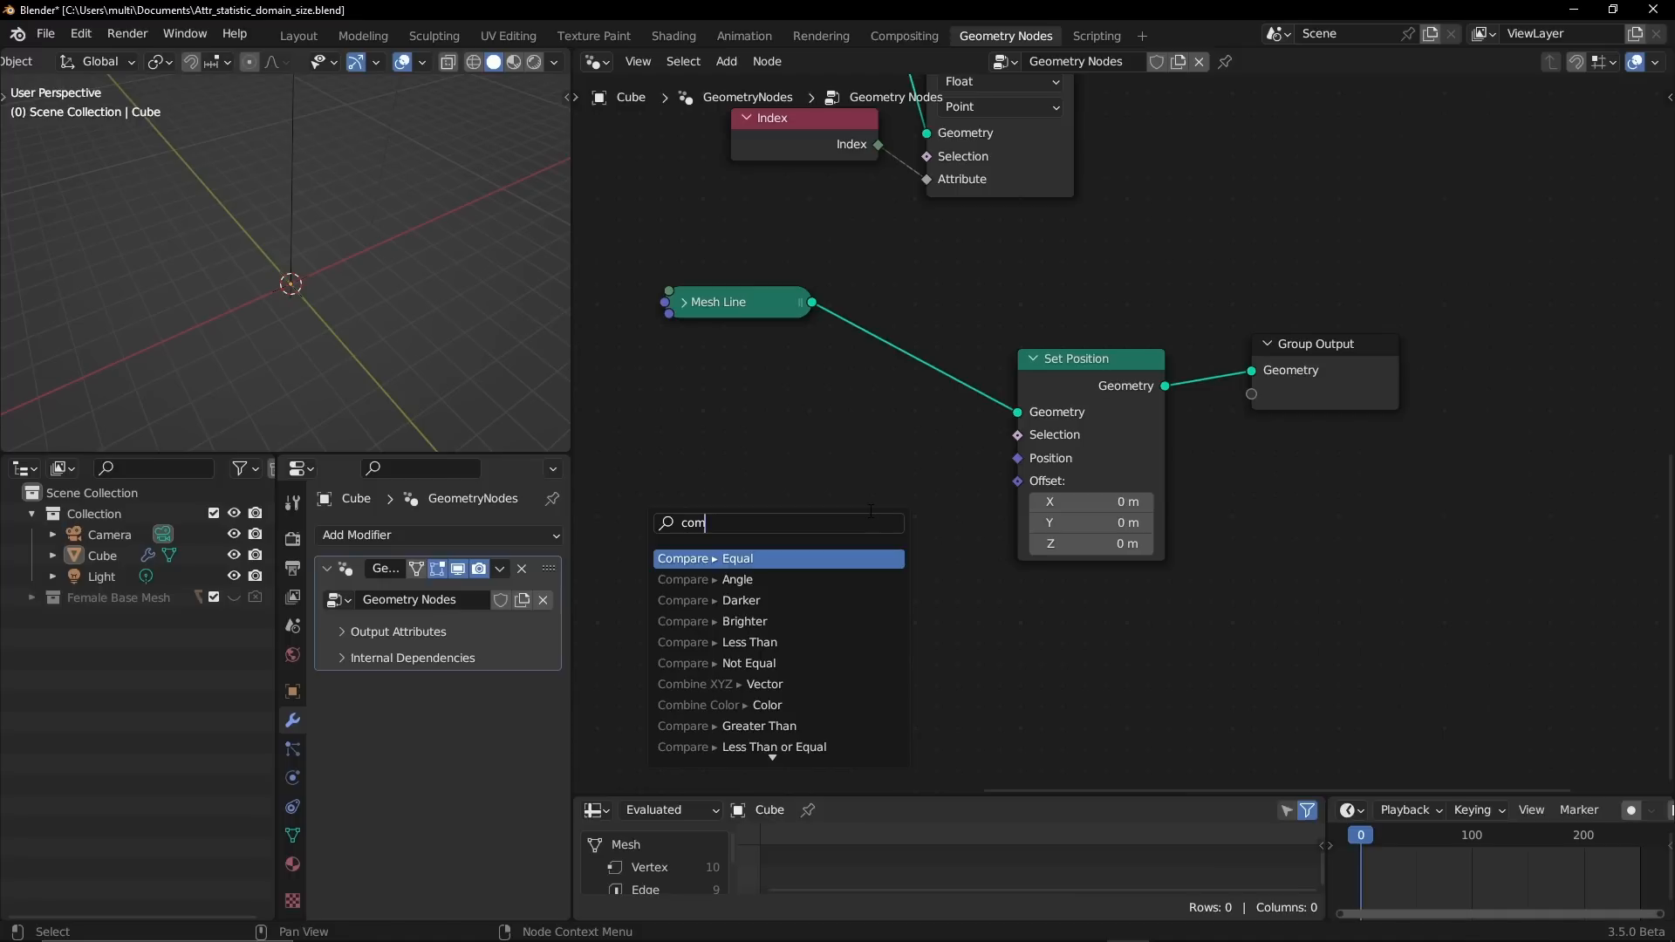
{"action": "type", "text": "bime"}
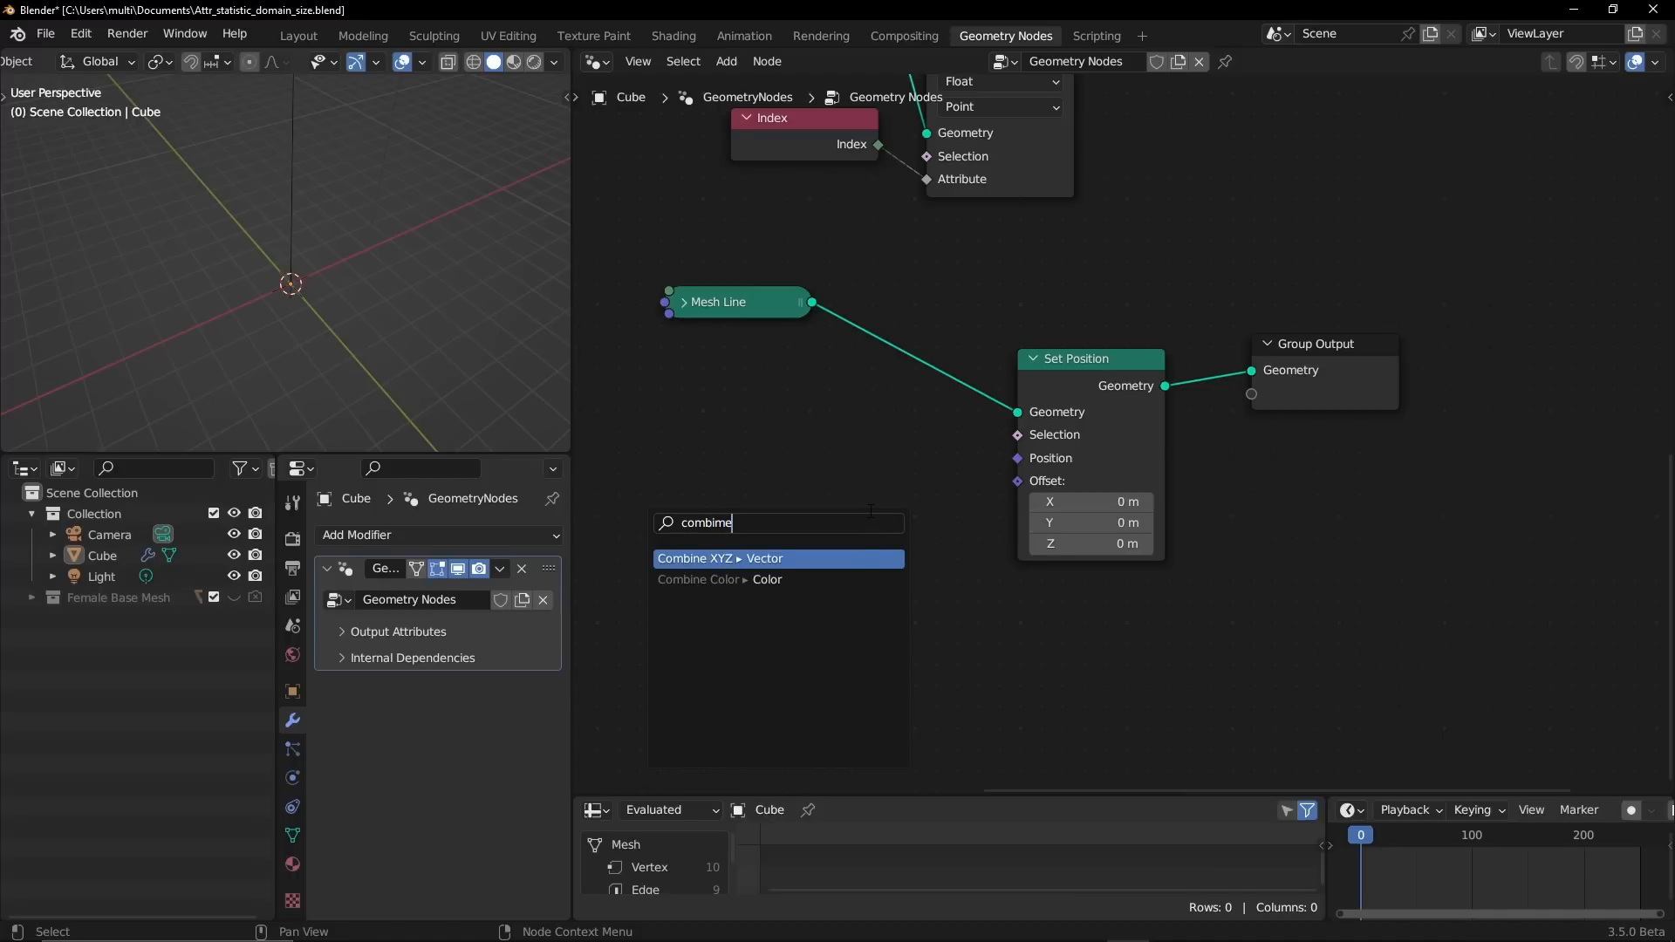
{"action": "key", "text": "Return"}
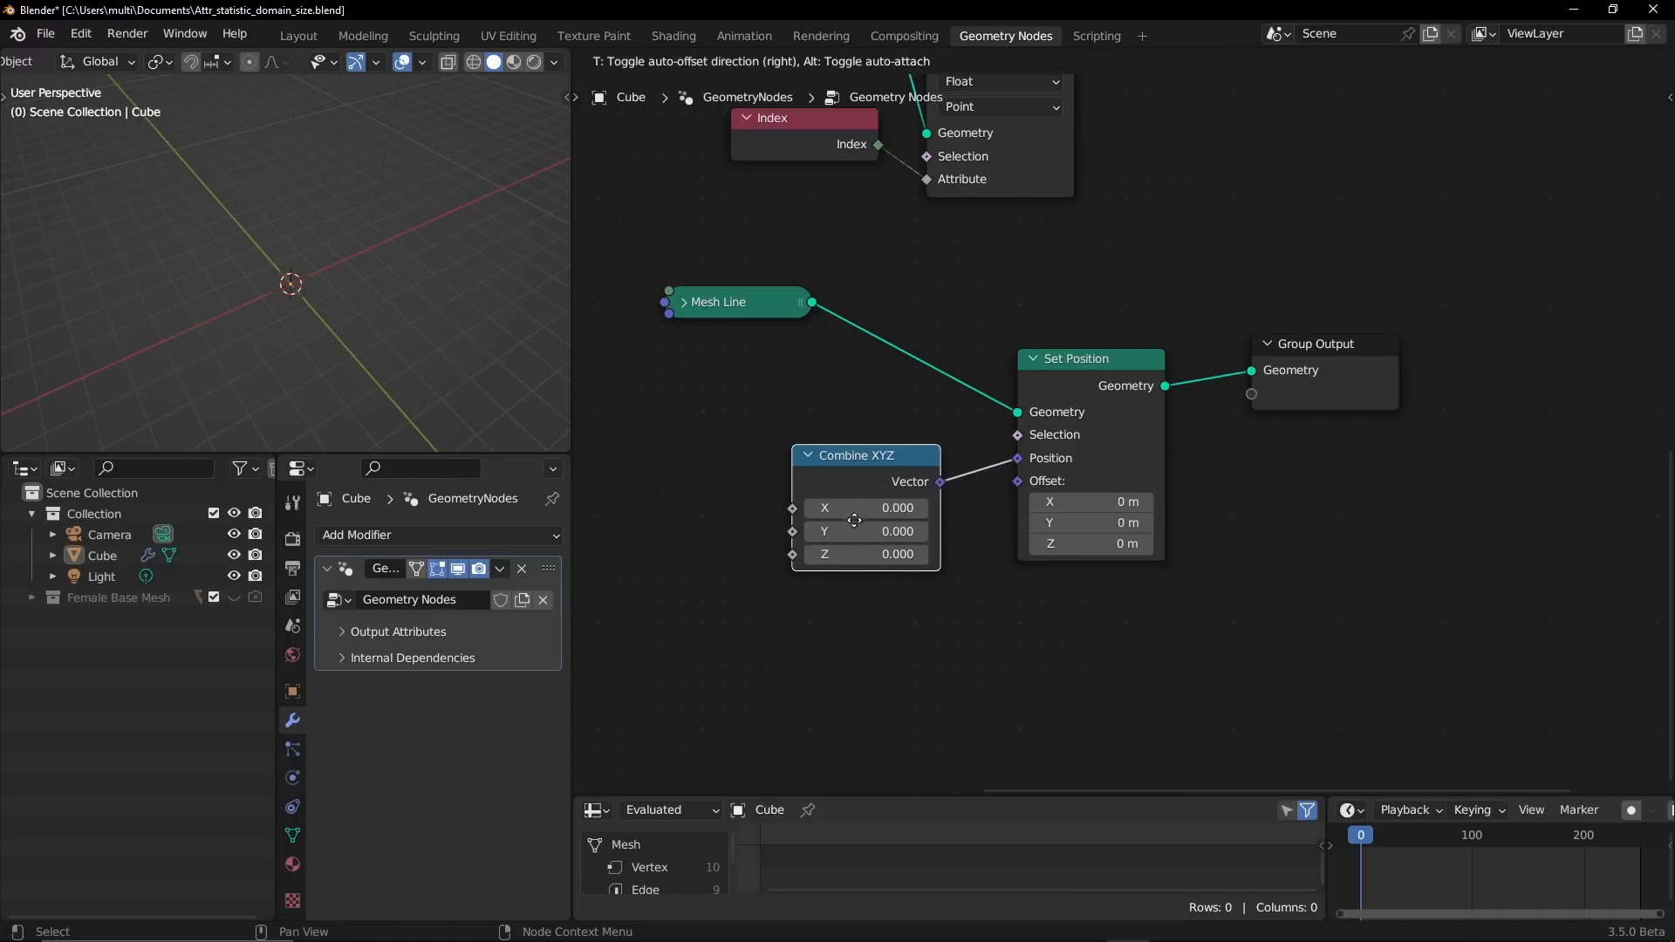
{"action": "left_click", "coordinate": [854, 519]}
{"action": "left_click_drag", "start_coordinate": [340, 329], "coordinate": [290, 286], "text": "alt"}
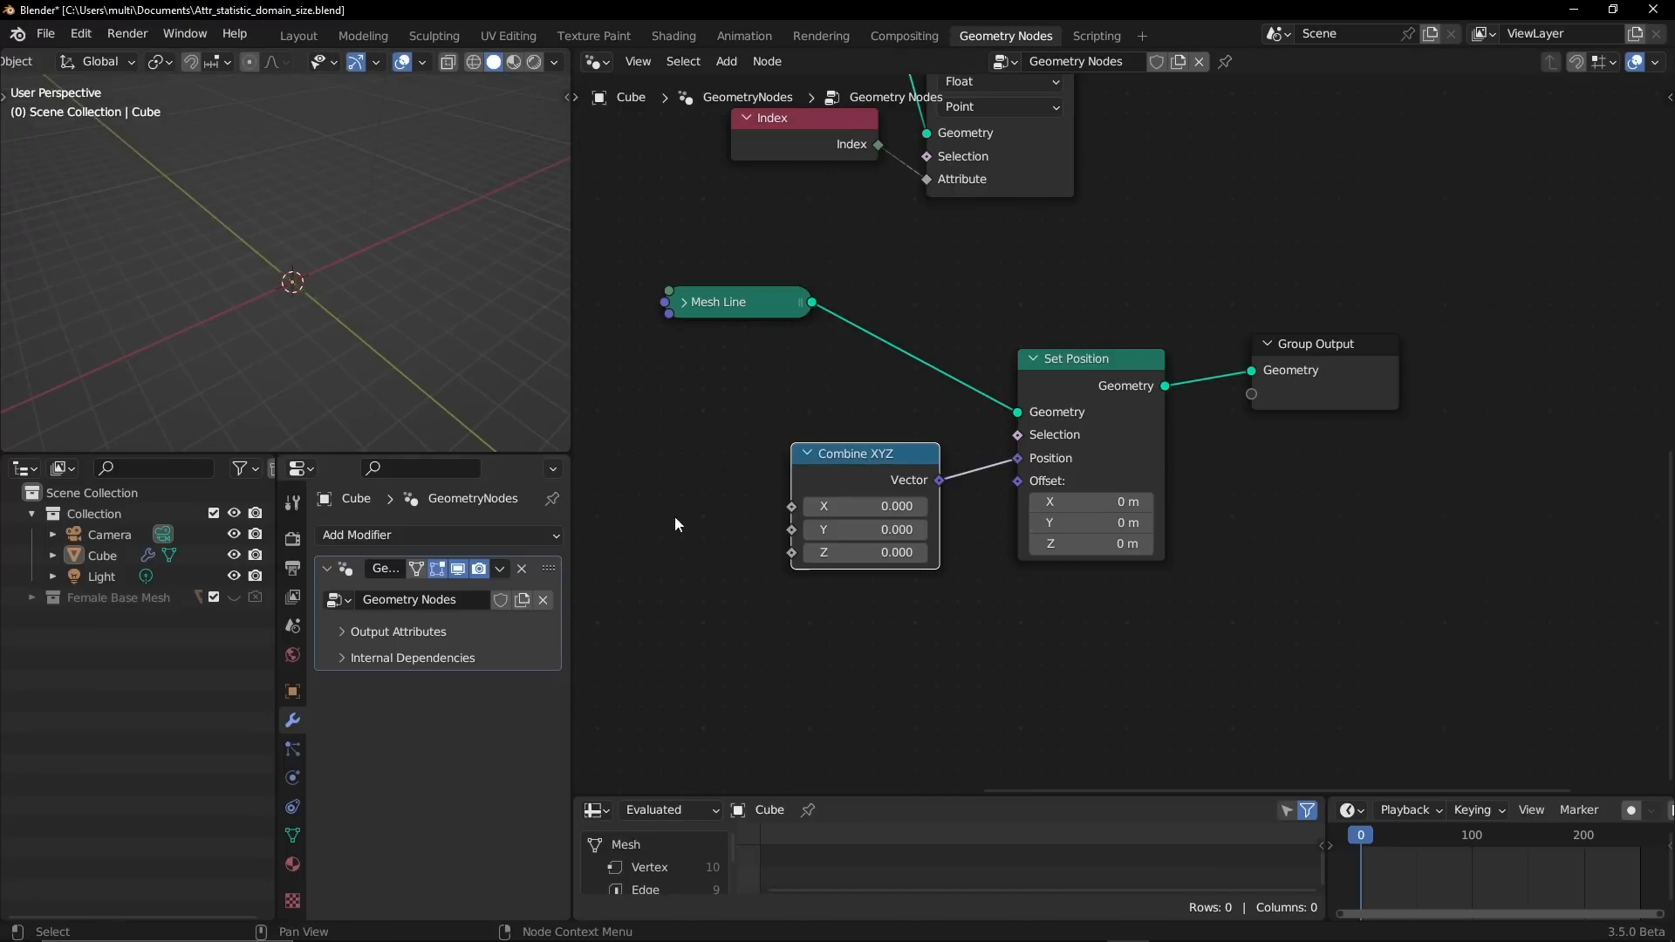
- Add an Index node in the space before Combine XYZ and link its Index output to the X input
{"action": "middle_click_drag", "start_coordinate": [674, 494], "coordinate": [912, 456]}
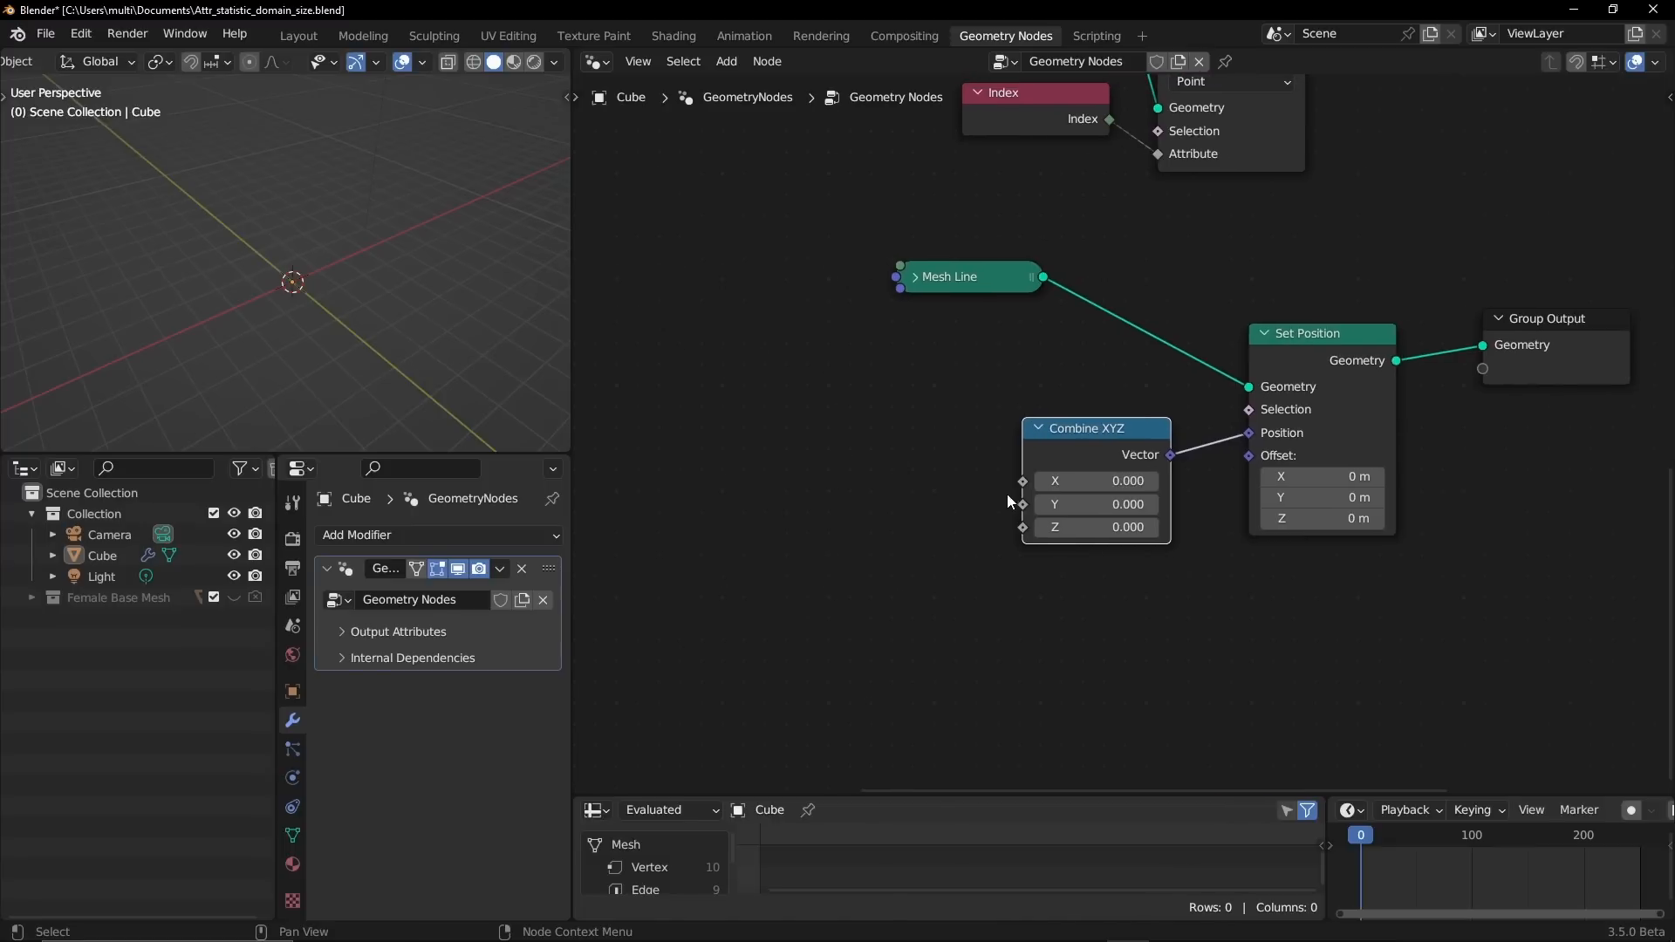
{"action": "left_click_drag", "start_coordinate": [416, 309], "coordinate": [295, 357], "text": "alt"}
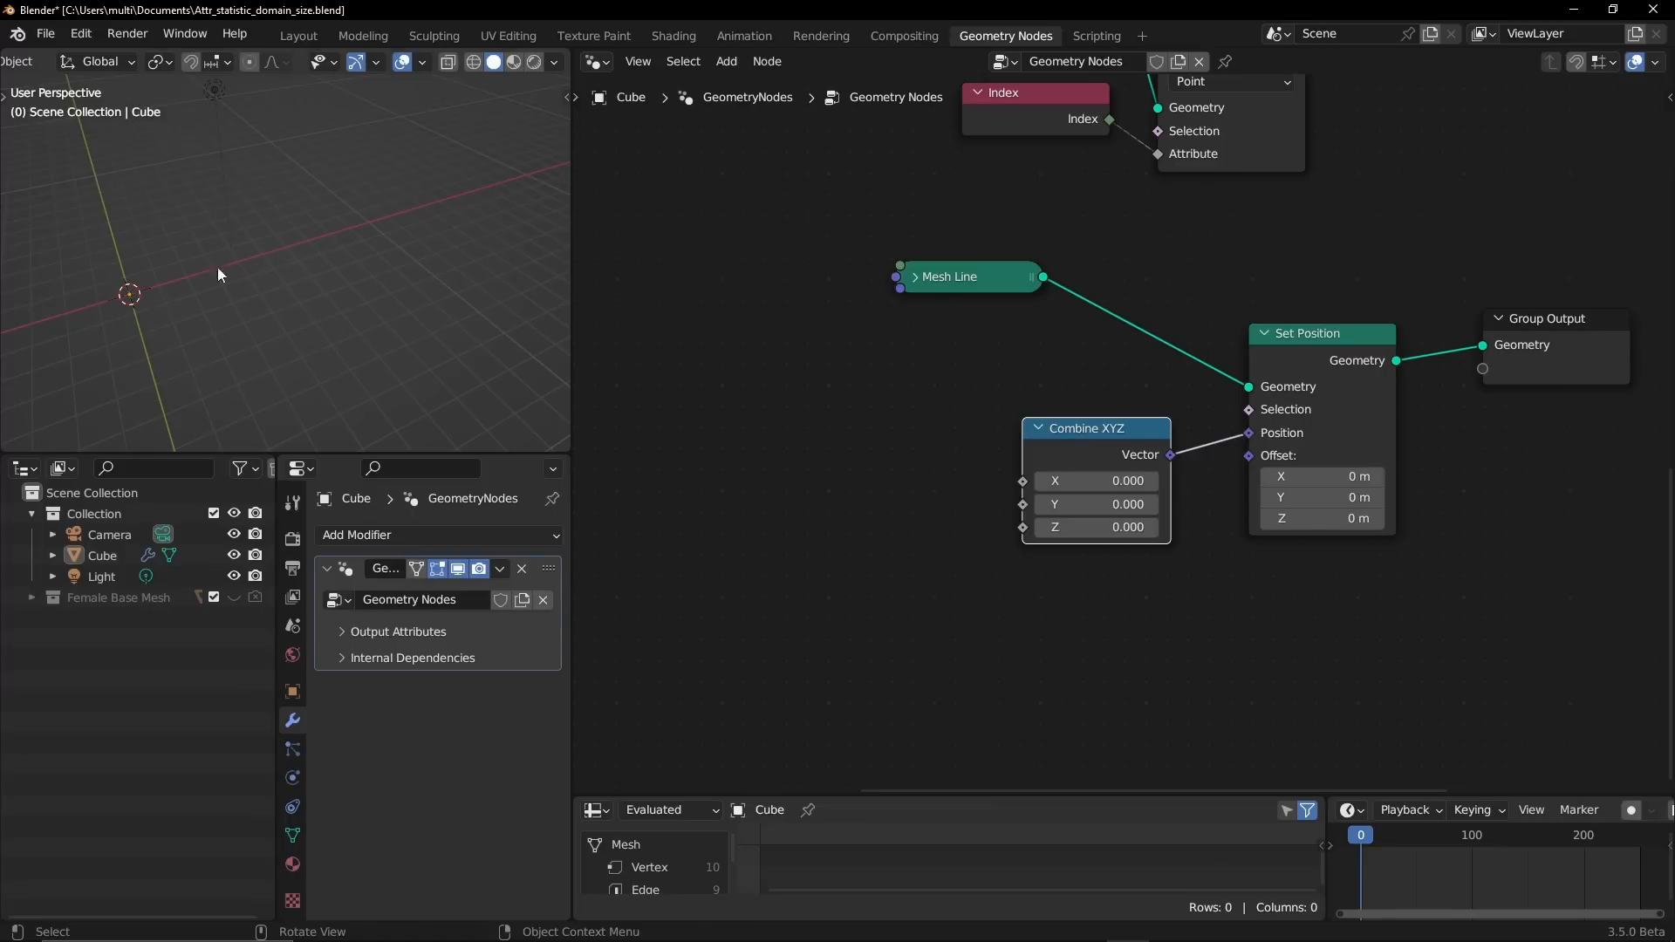
{"action": "key", "text": "shift+a"}
{"action": "left_click", "coordinate": [782, 484]}
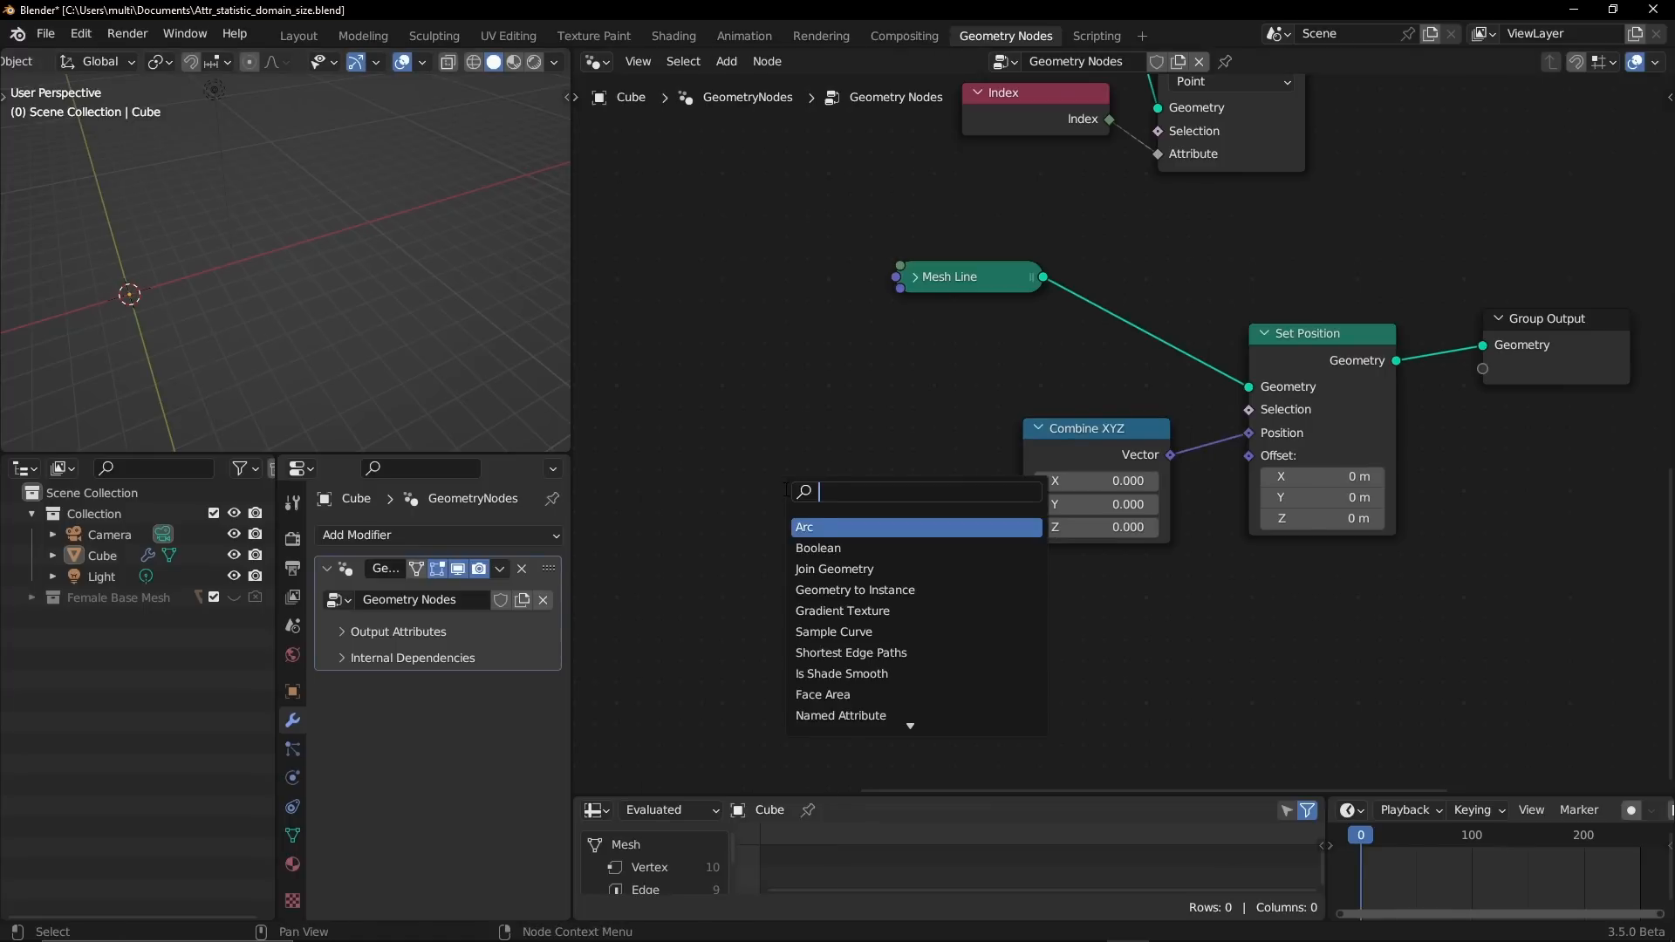
{"action": "type", "text": "index"}
{"action": "key", "text": "Return"}
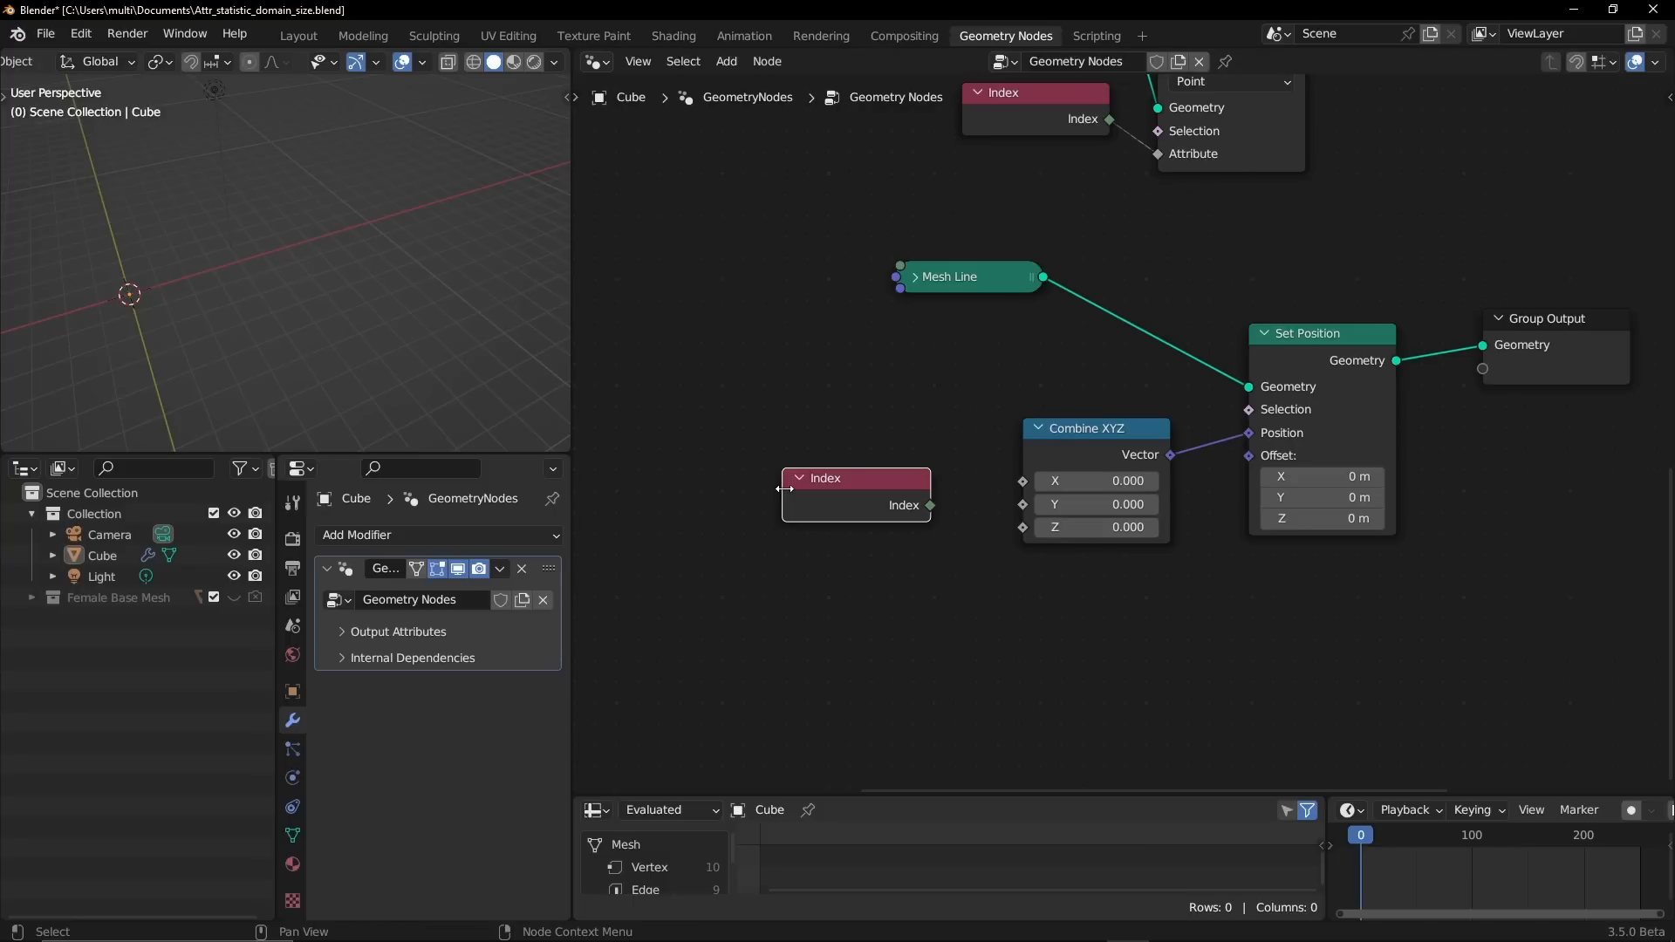
{"action": "key", "text": "g"}
{"action": "left_click", "coordinate": [784, 434]}
{"action": "left_click_drag", "start_coordinate": [769, 460], "coordinate": [937, 458]}
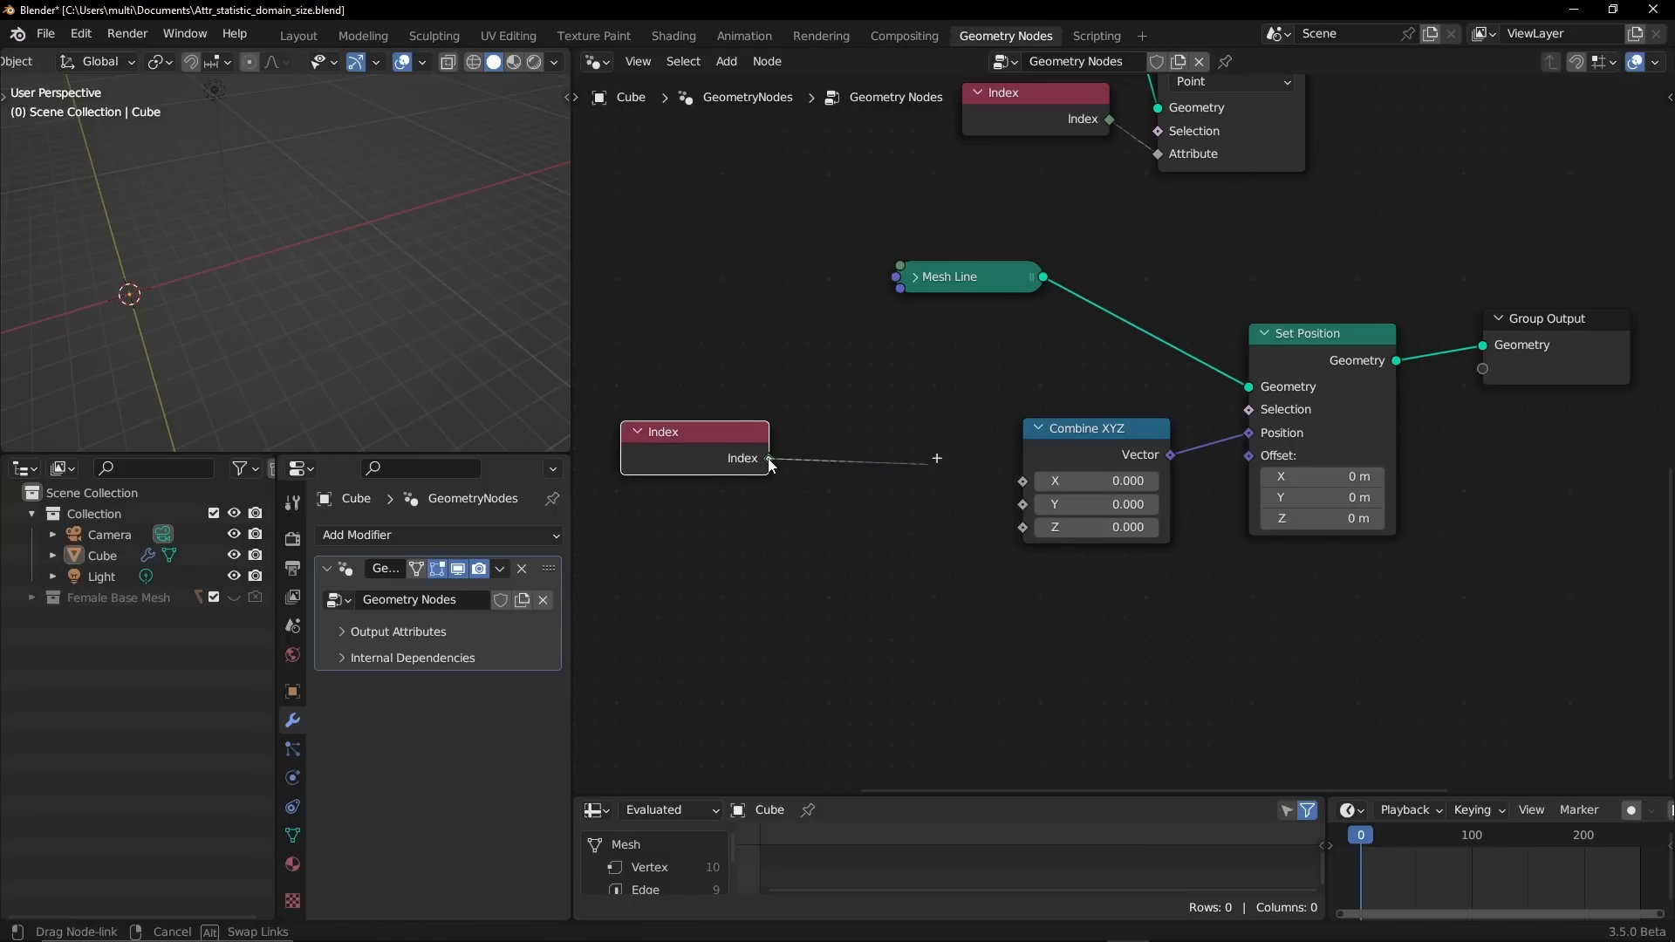
{"action": "left_click_drag", "start_coordinate": [770, 461], "coordinate": [714, 424]}
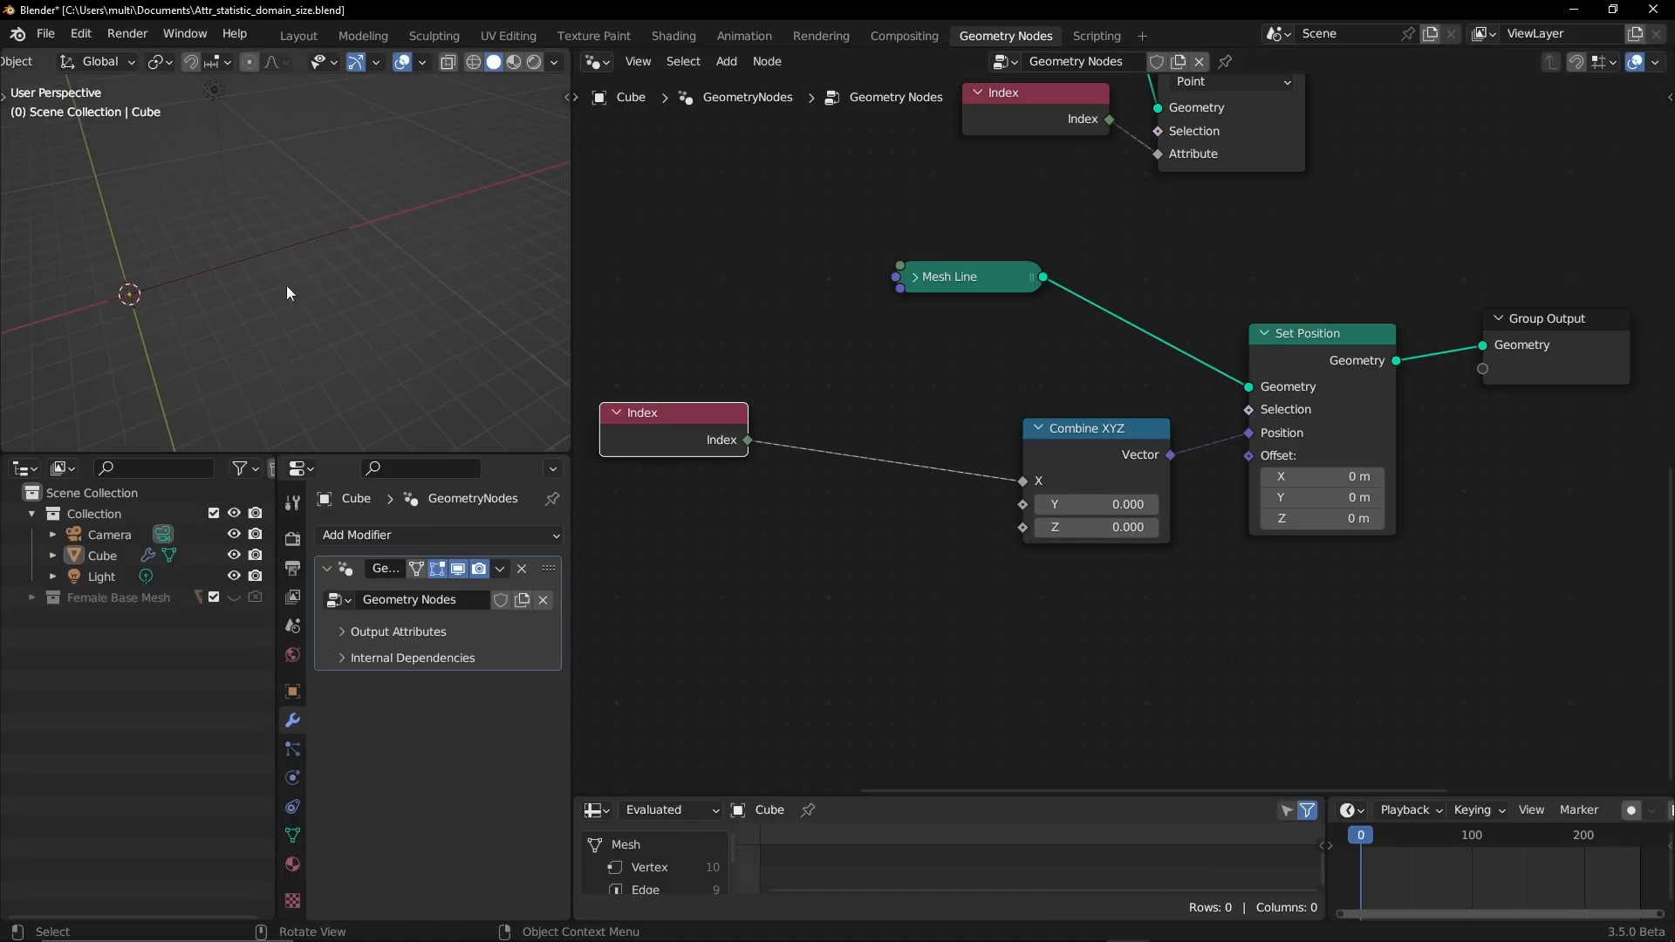
- Try a Z value of 0.500 on Combine XYZ and reset it to 0
{"action": "left_click_drag", "start_coordinate": [1087, 528], "coordinate": [1087, 528]}
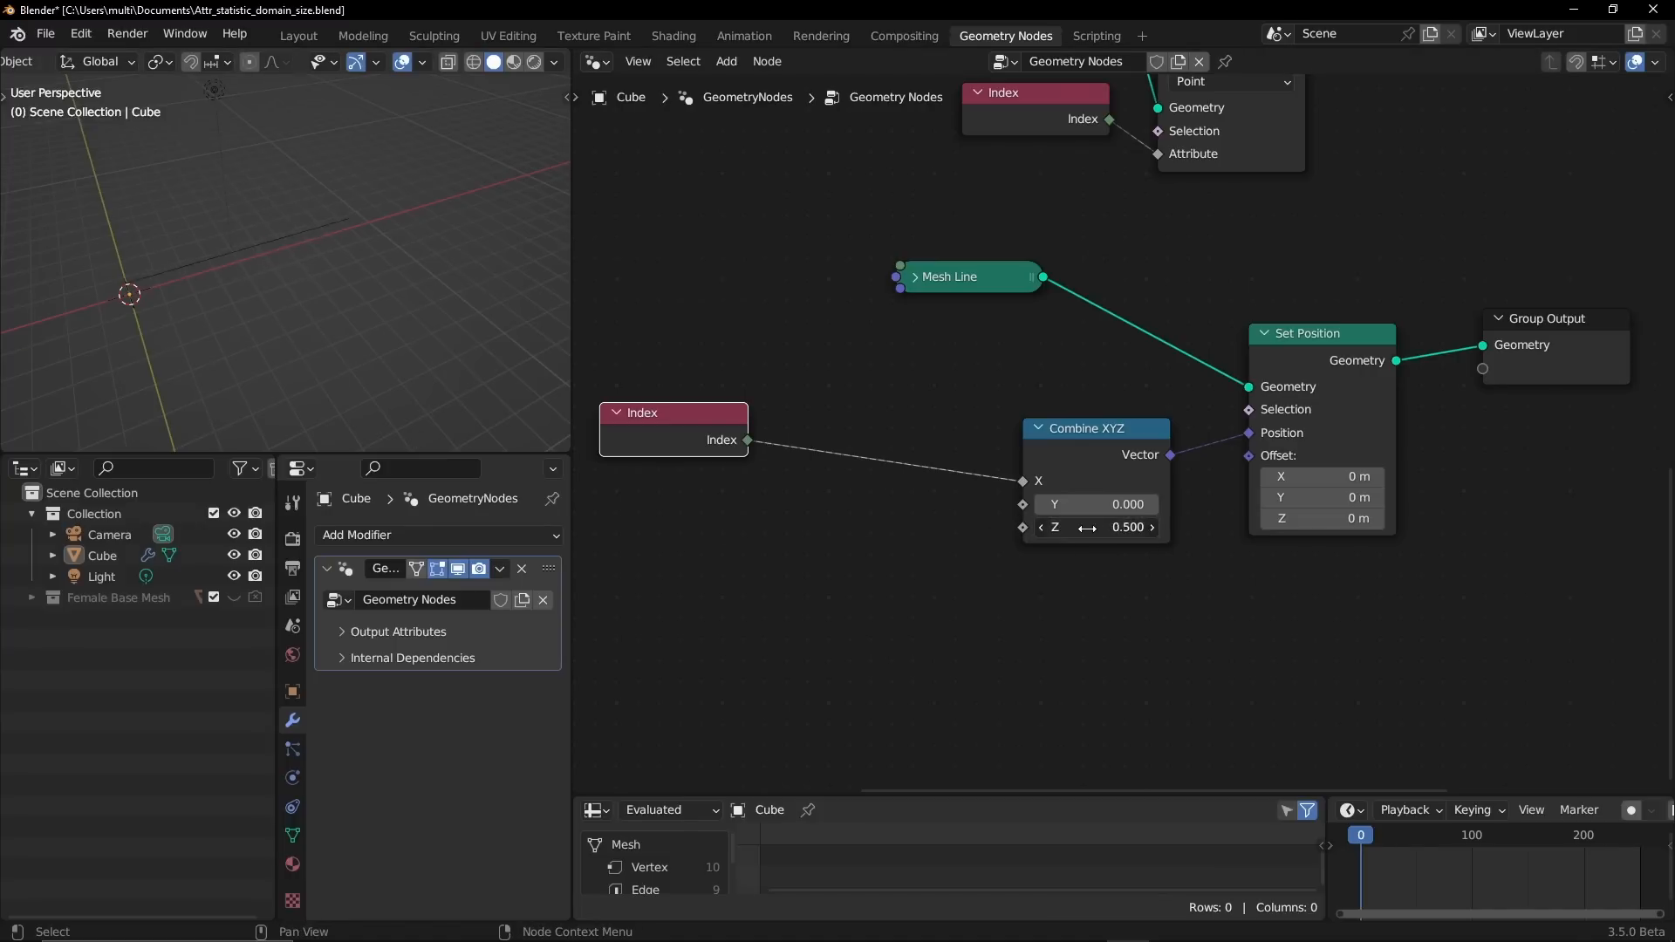
{"action": "left_click", "coordinate": [1087, 528]}
{"action": "type", "text": "0"}
{"action": "key", "text": "Return"}
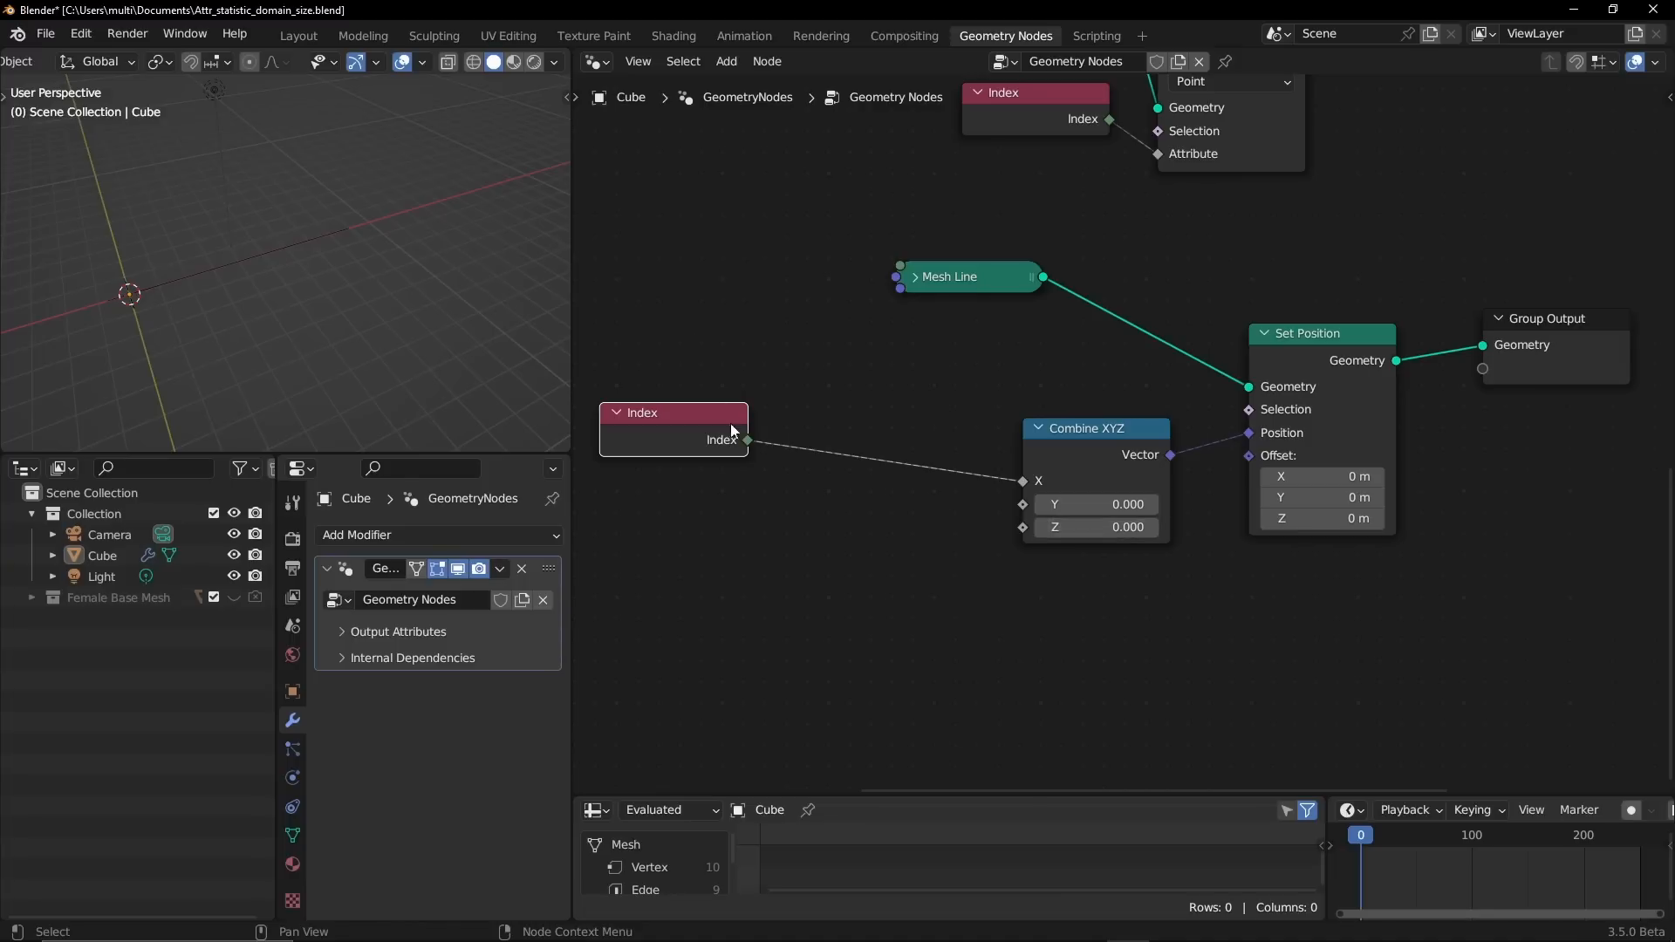
- Branch a Math node from Index, set its operation to Sine, and link its Value output to Combine XYZ's Z
{"action": "left_click_drag", "start_coordinate": [748, 440], "coordinate": [811, 551]}
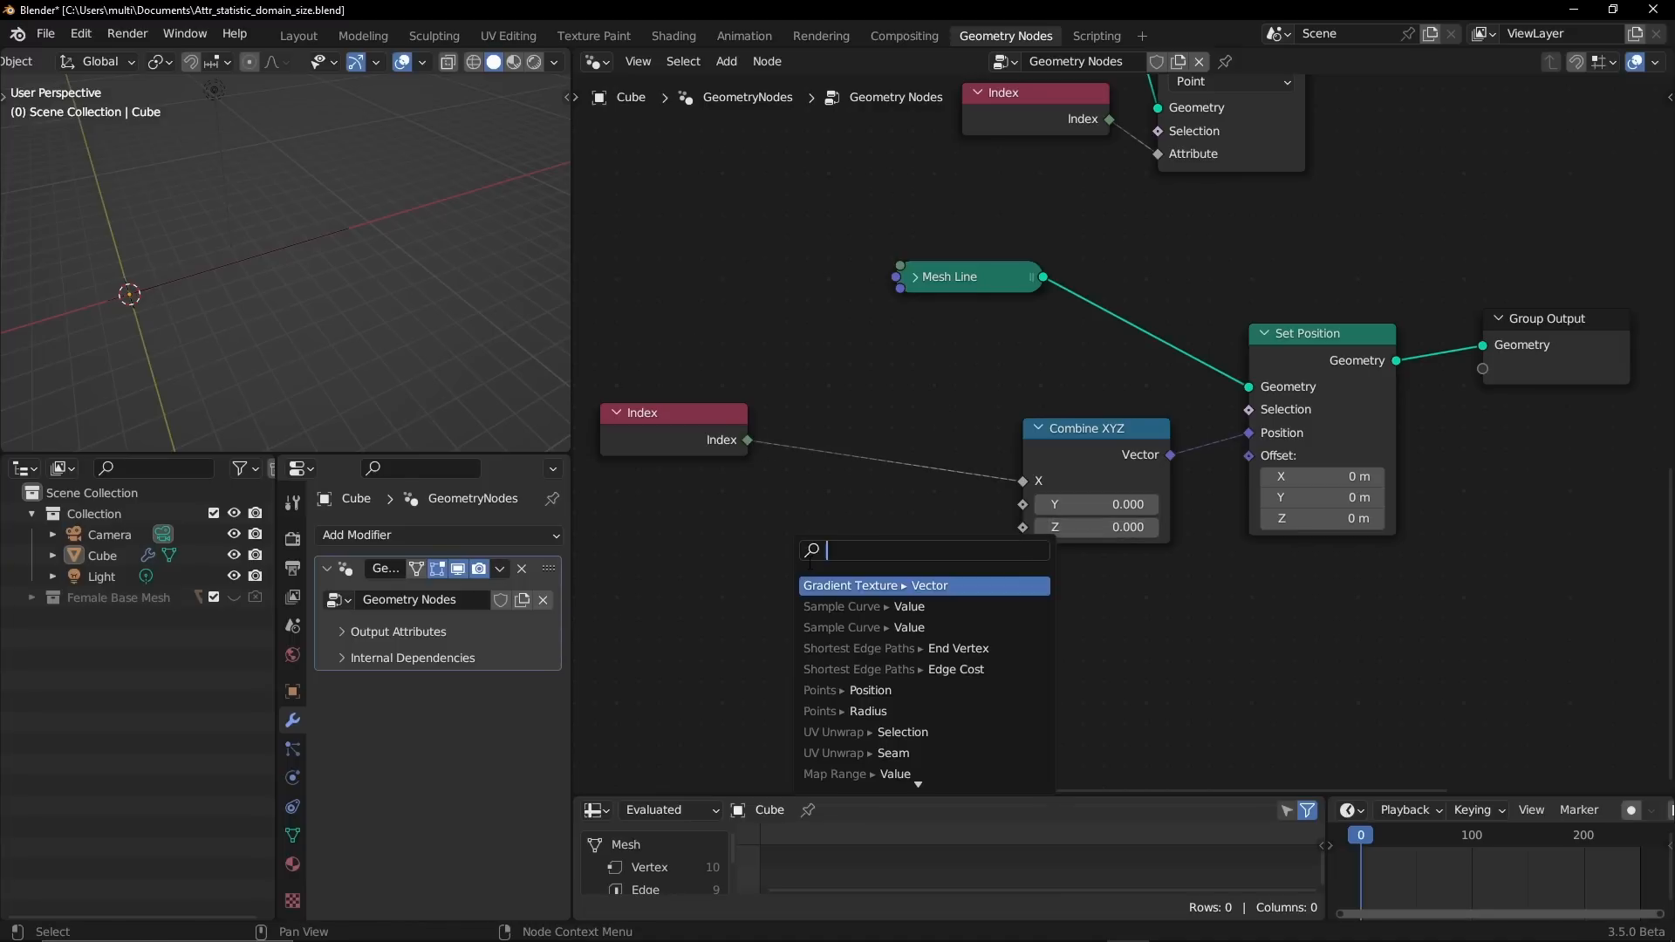
{"action": "type", "text": "mat"}
{"action": "key", "text": "Return"}
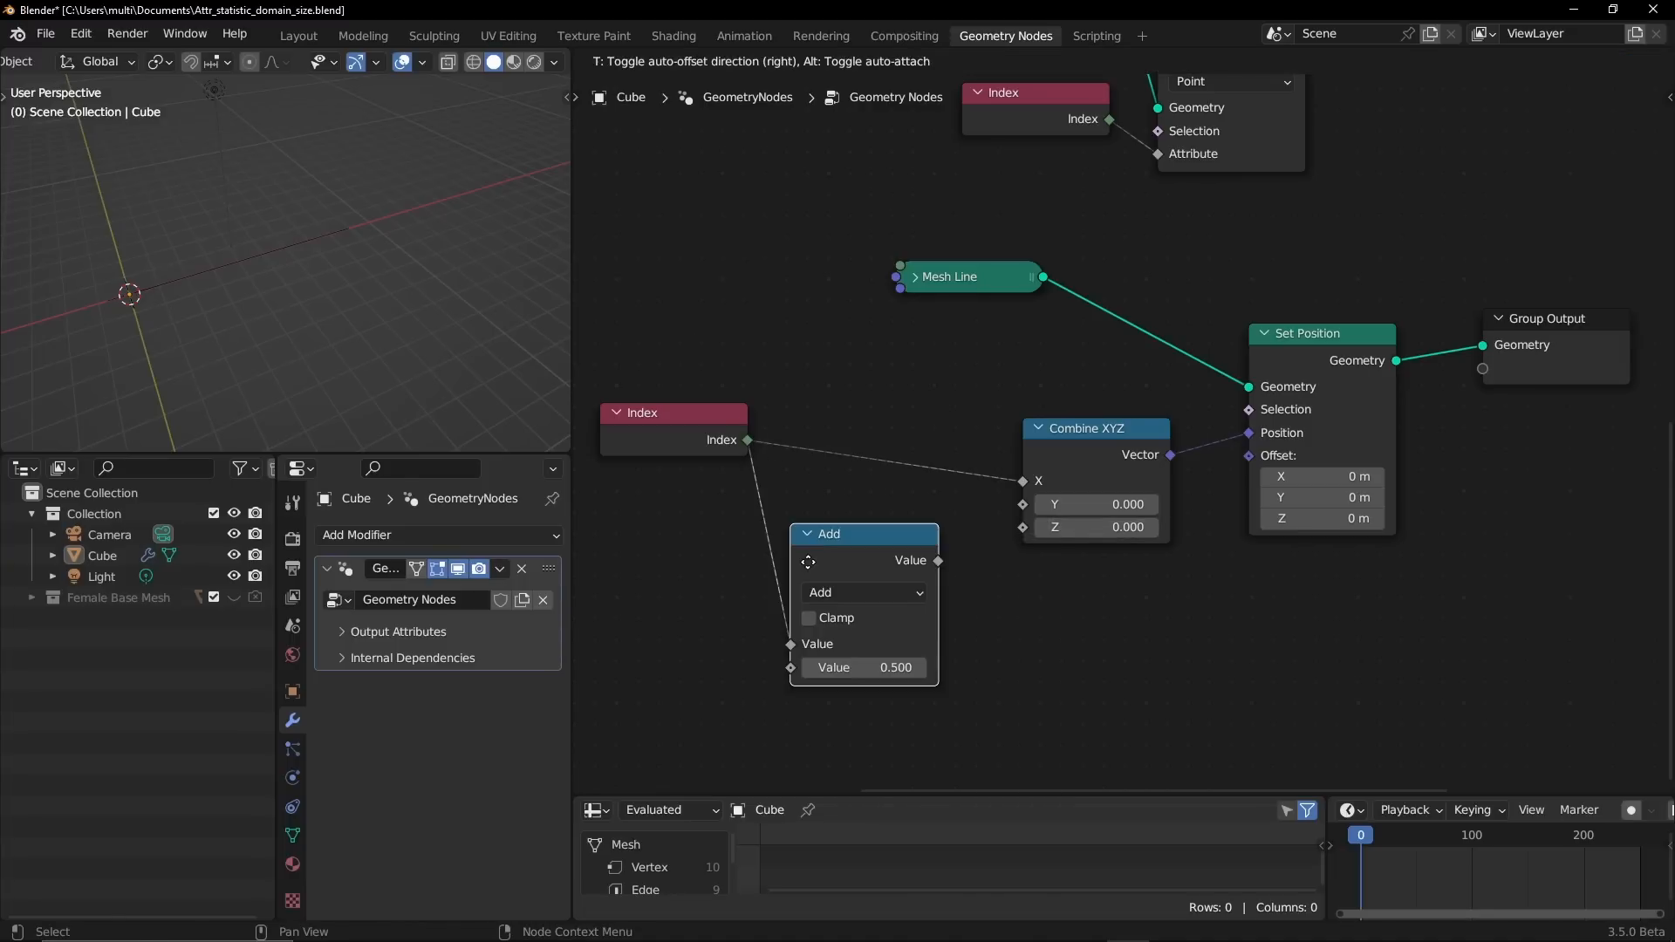
{"action": "left_click", "coordinate": [879, 595]}
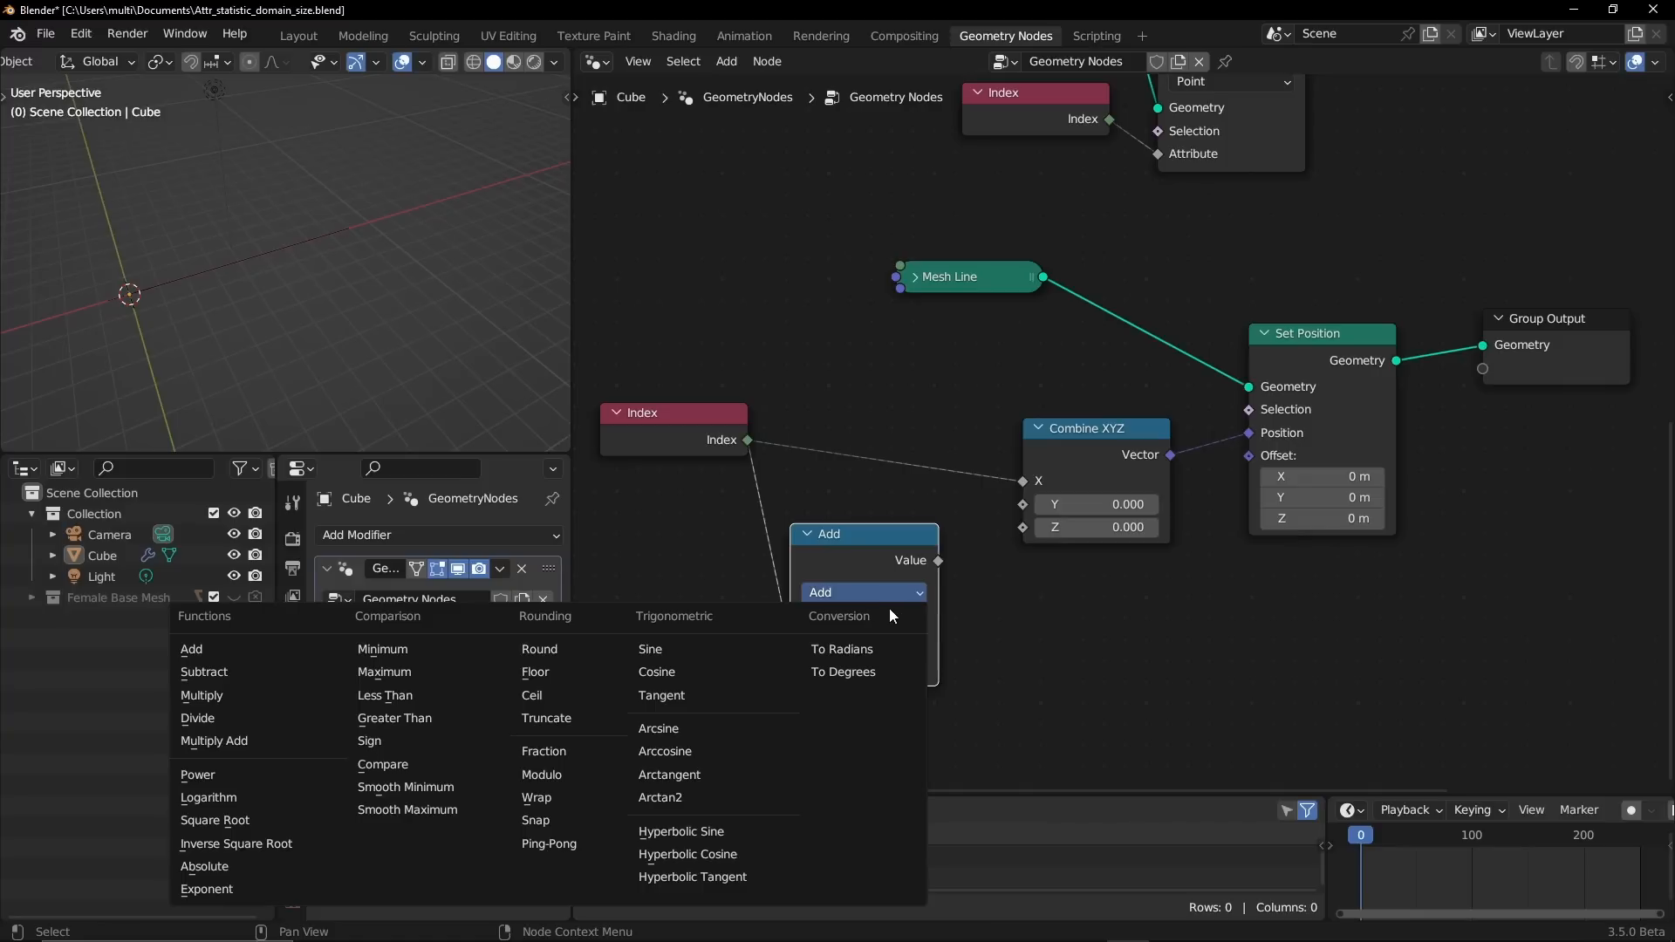
{"action": "left_click", "coordinate": [664, 650]}
{"action": "left_click_drag", "start_coordinate": [938, 561], "coordinate": [1022, 527]}
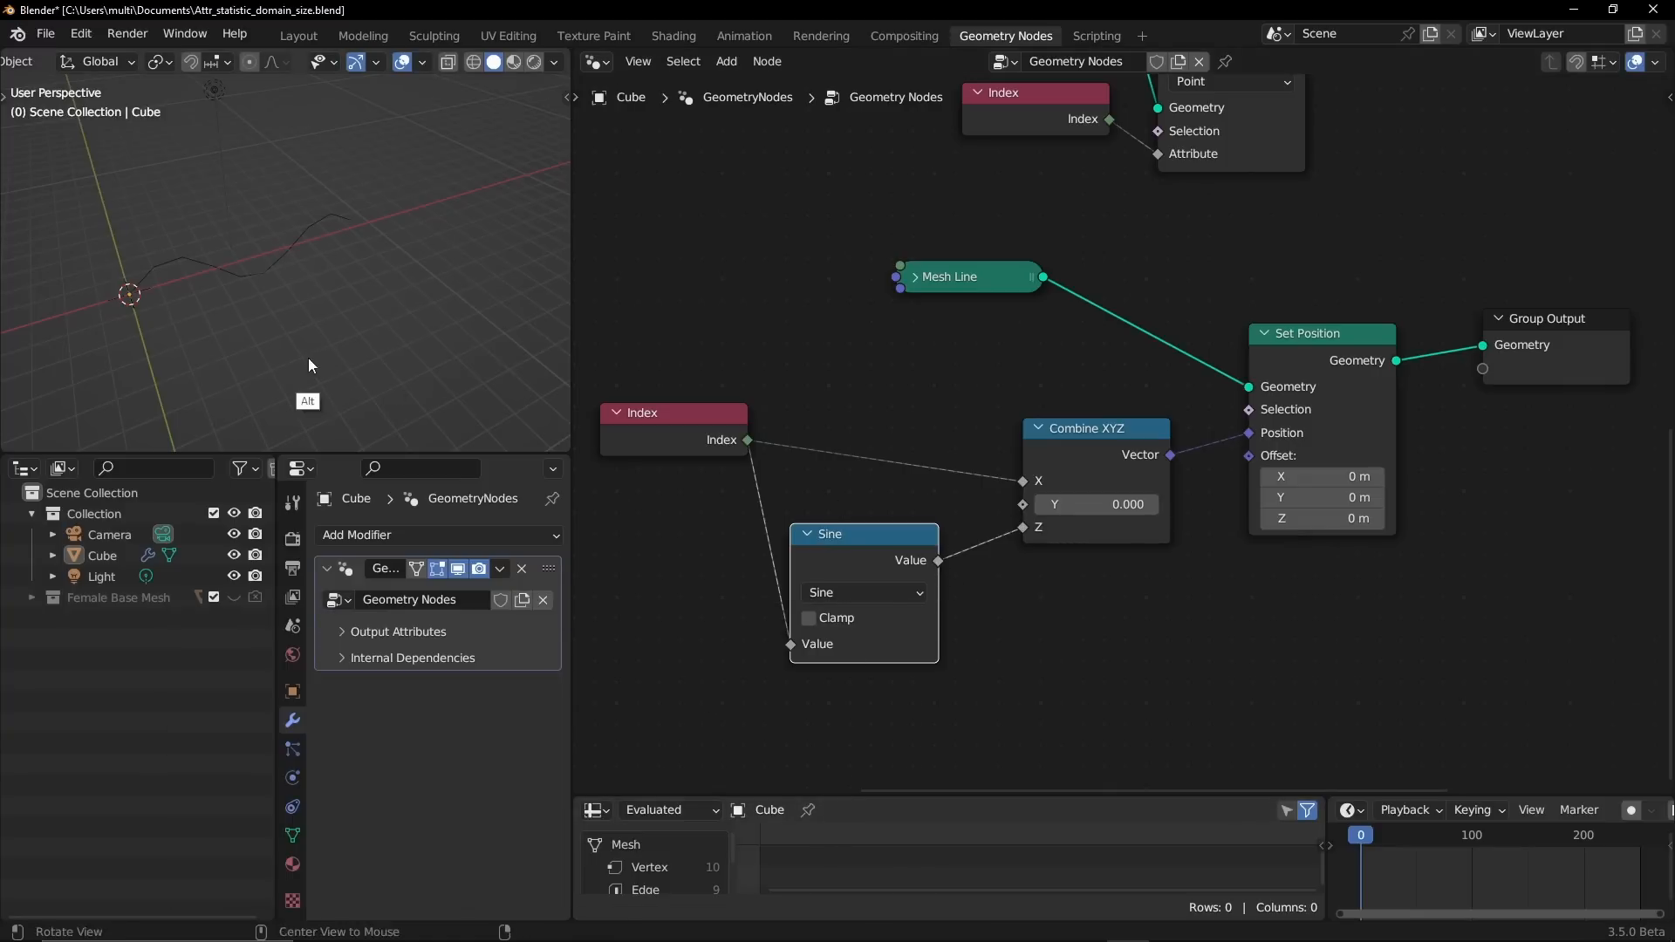
- Select the generated wave line in the 3D viewport
{"action": "left_click_drag", "start_coordinate": [307, 358], "coordinate": [360, 263], "text": "alt"}
{"action": "scroll", "coordinate": [310, 342], "scroll_direction": "up", "scroll_amount": 4}
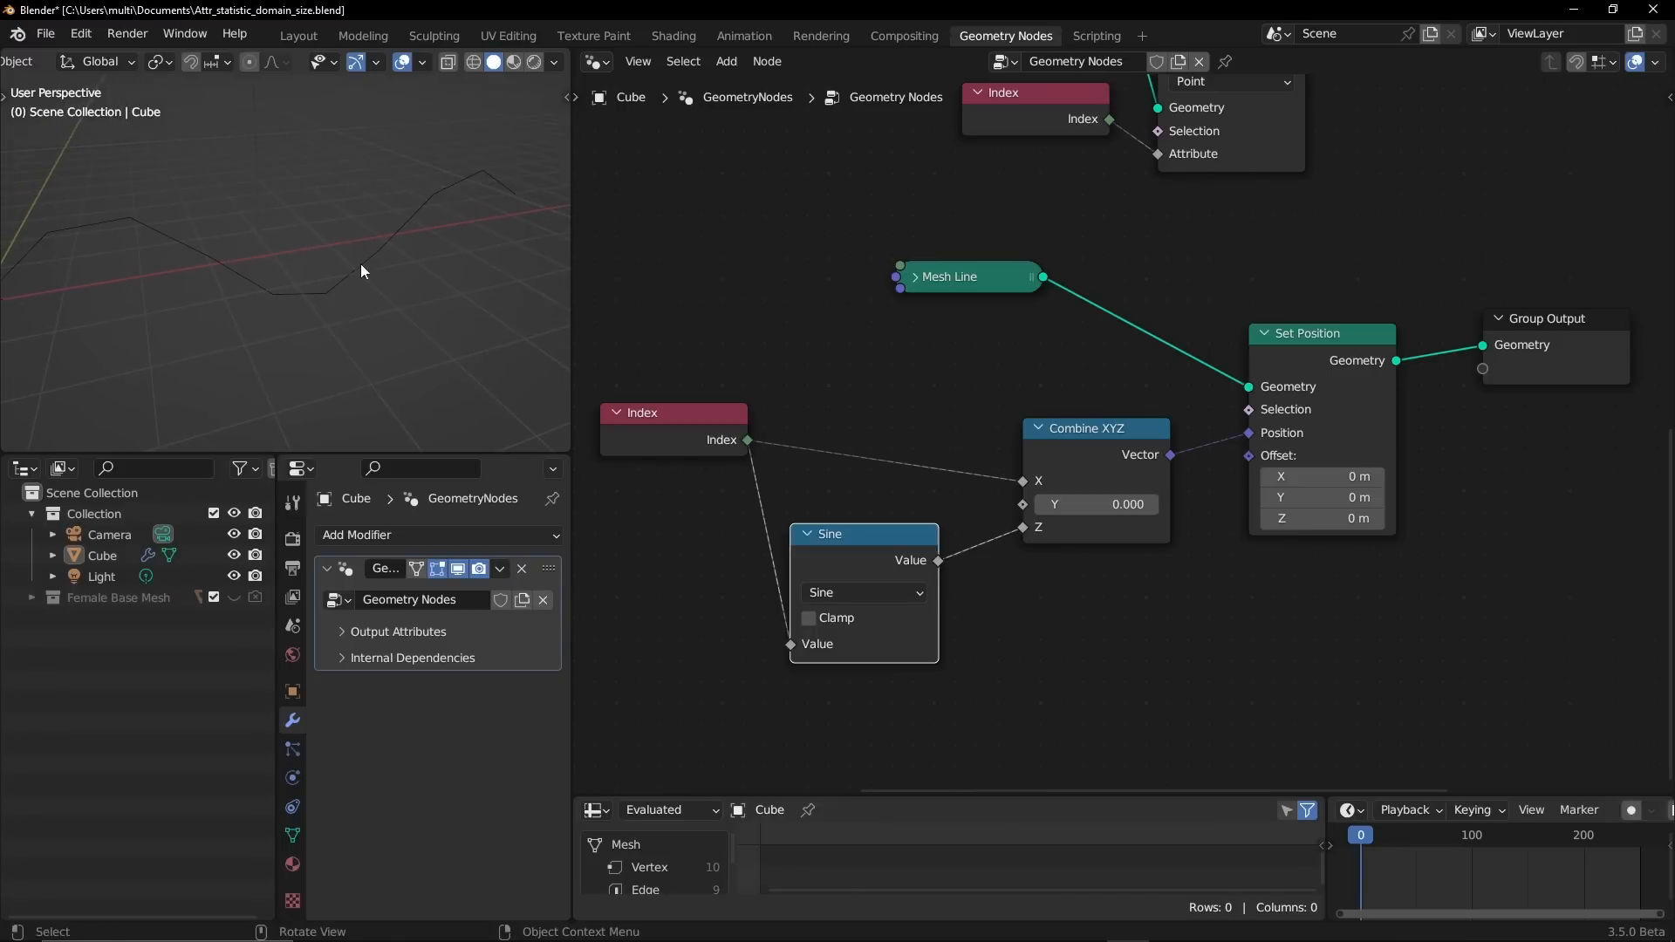
{"action": "left_click", "coordinate": [359, 264]}
{"action": "mouse_move", "coordinate": [349, 332]}
{"action": "left_mouse_down", "text": "alt"}
{"action": "mouse_move", "coordinate": [412, 288]}
{"action": "mouse_move", "coordinate": [369, 325]}
{"action": "mouse_move", "coordinate": [393, 343]}
{"action": "left_mouse_up", "text": "alt"}
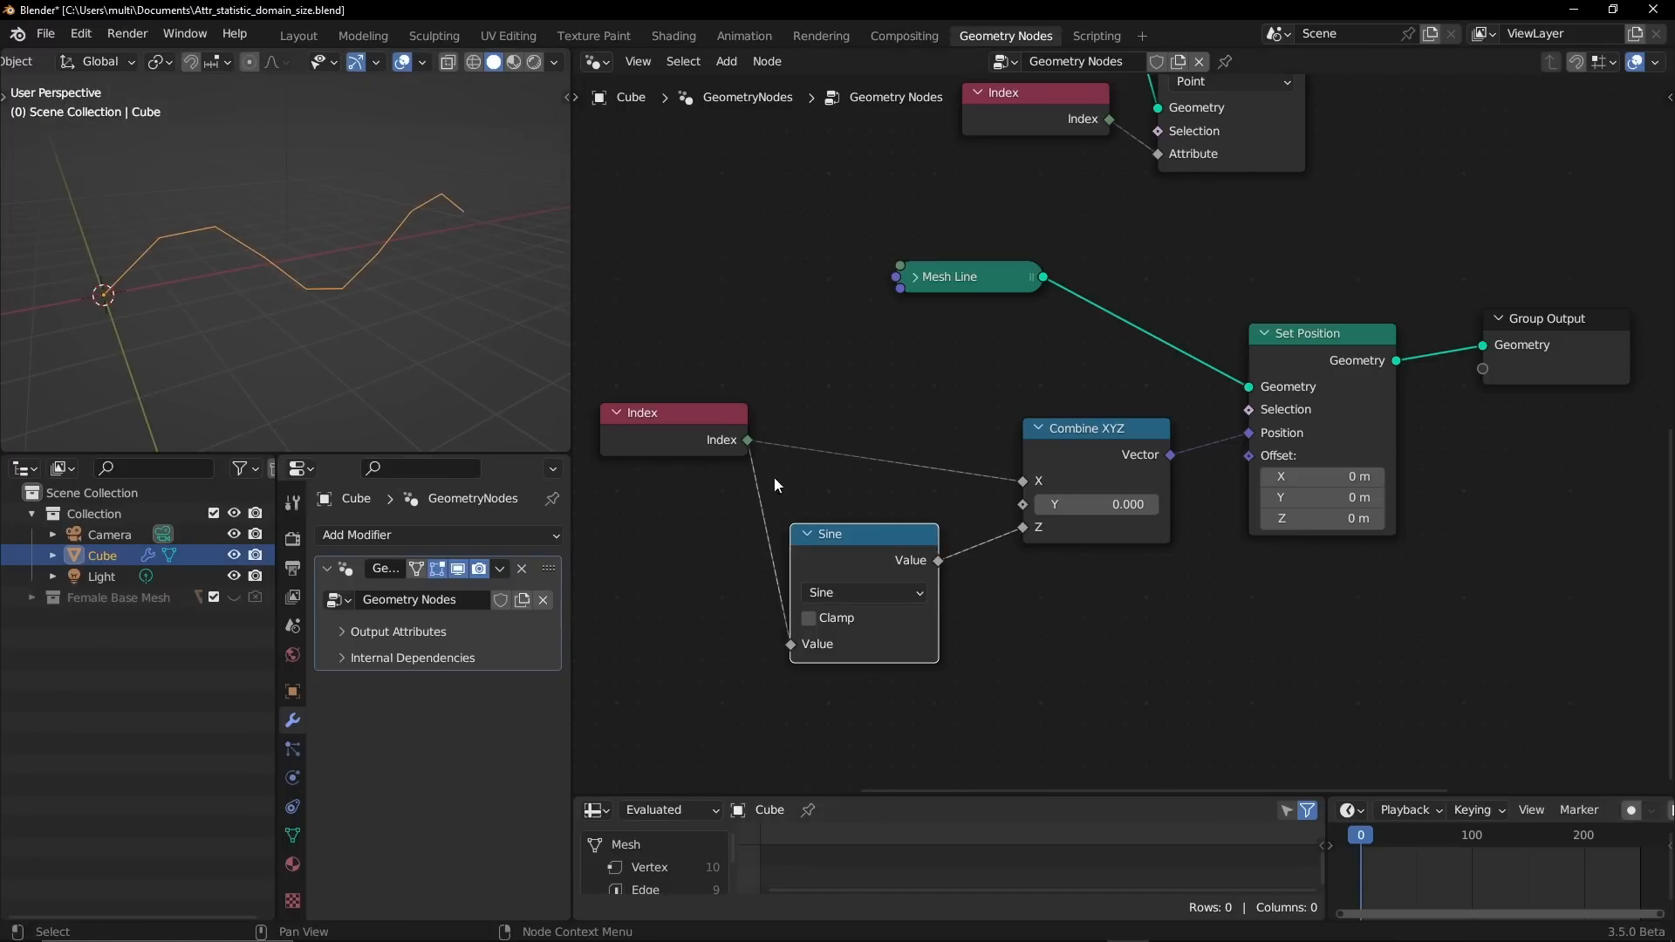
- Expand the Mesh Line node and set its Count to 26
{"action": "left_click", "coordinate": [917, 277]}
{"action": "left_click_drag", "start_coordinate": [1038, 371], "coordinate": [859, 262]}
{"action": "left_click_drag", "start_coordinate": [453, 267], "coordinate": [429, 366], "text": "alt"}
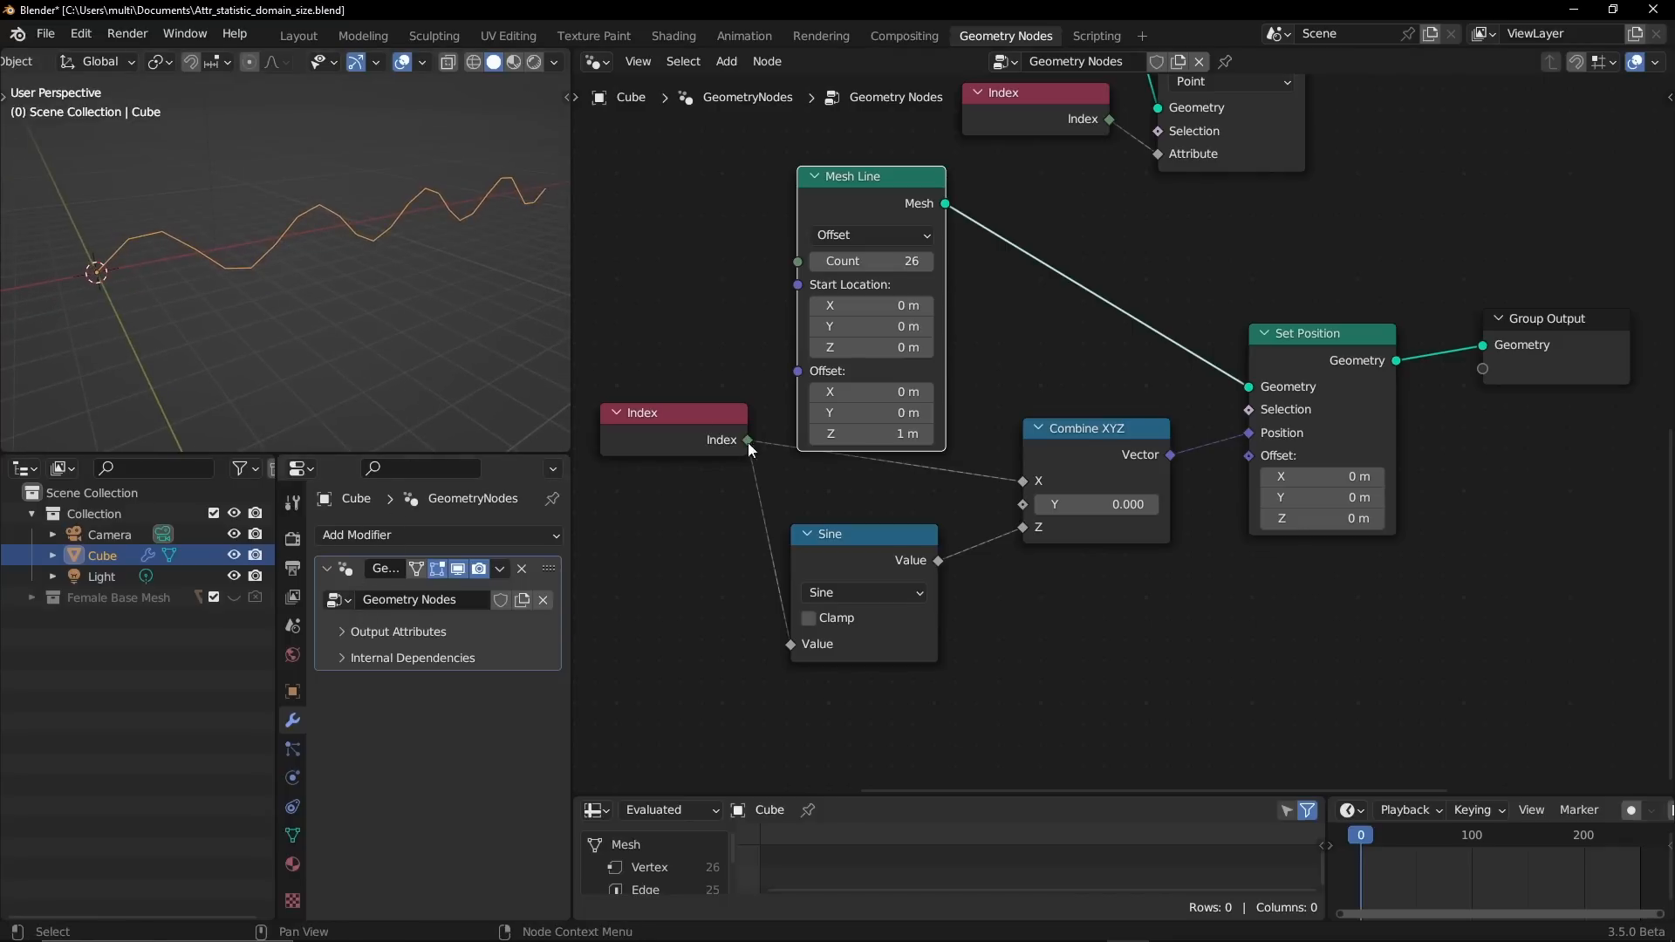
- Move the Index node slightly lower and change the Math node's operation from Sine to Tangent
{"action": "left_click_drag", "start_coordinate": [747, 443], "coordinate": [750, 489]}
{"action": "left_click", "coordinate": [864, 592]}
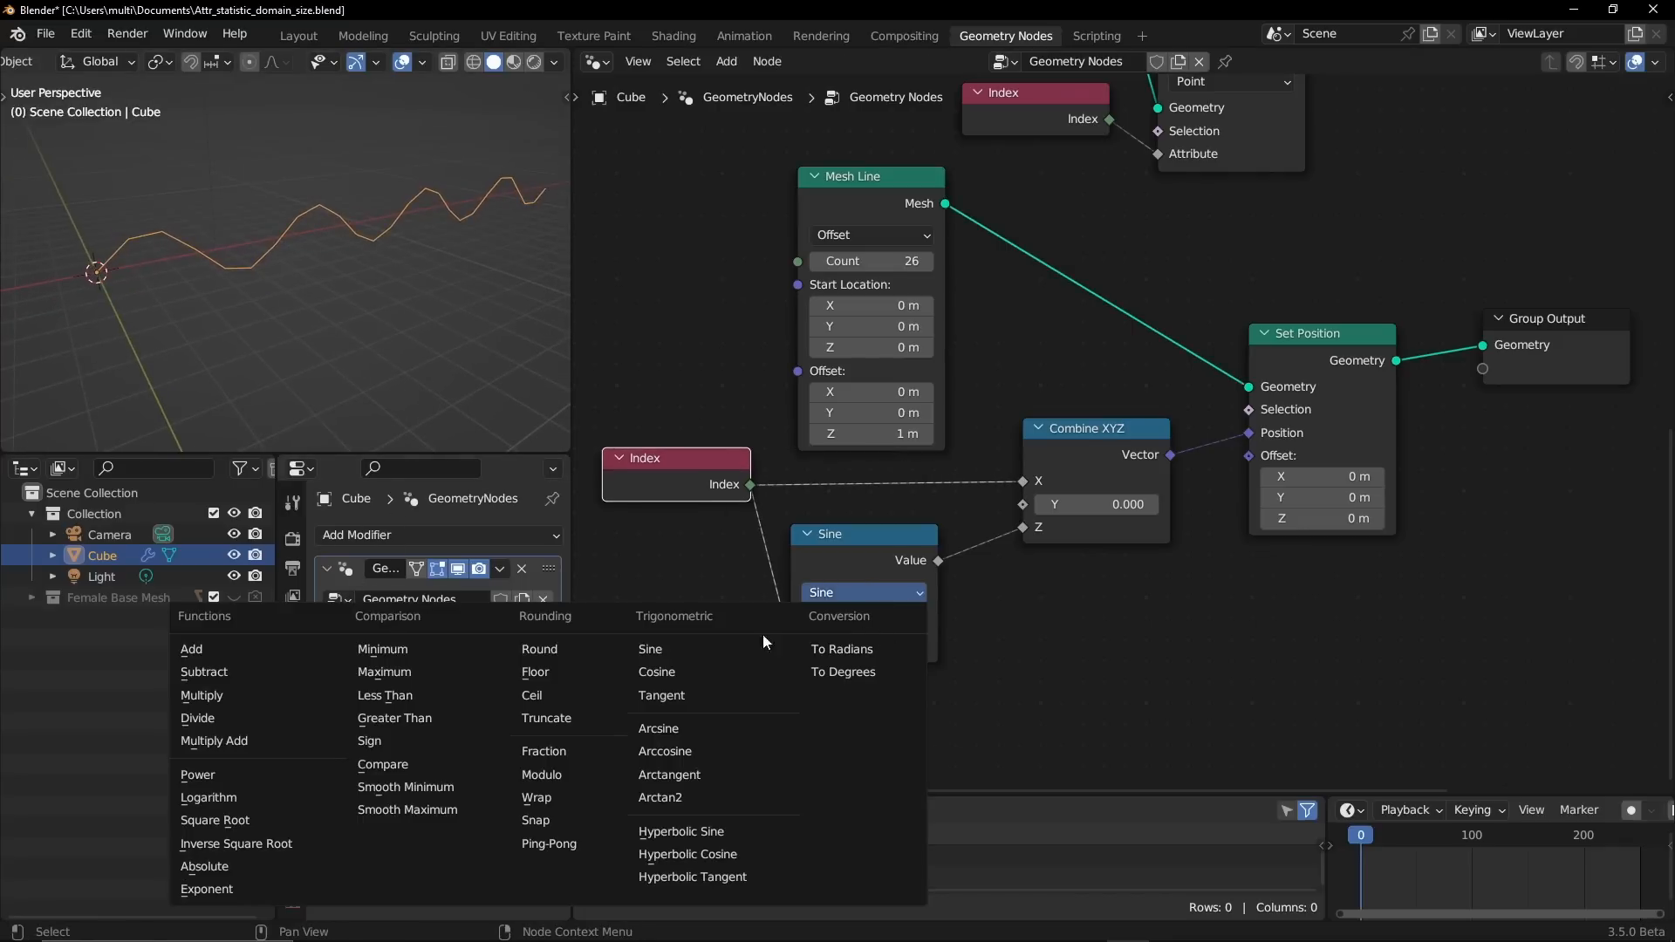
{"action": "left_click", "coordinate": [673, 696]}
{"action": "mouse_move", "coordinate": [428, 269]}
{"action": "left_mouse_down", "text": "alt"}
{"action": "mouse_move", "coordinate": [399, 232]}
{"action": "mouse_move", "coordinate": [364, 347]}
{"action": "mouse_move", "coordinate": [403, 276]}
{"action": "left_mouse_up", "text": "alt"}
{"action": "left_click_drag", "start_coordinate": [464, 314], "coordinate": [372, 183], "text": "alt+shift"}
{"action": "left_click_drag", "start_coordinate": [373, 185], "coordinate": [426, 330], "text": "alt"}
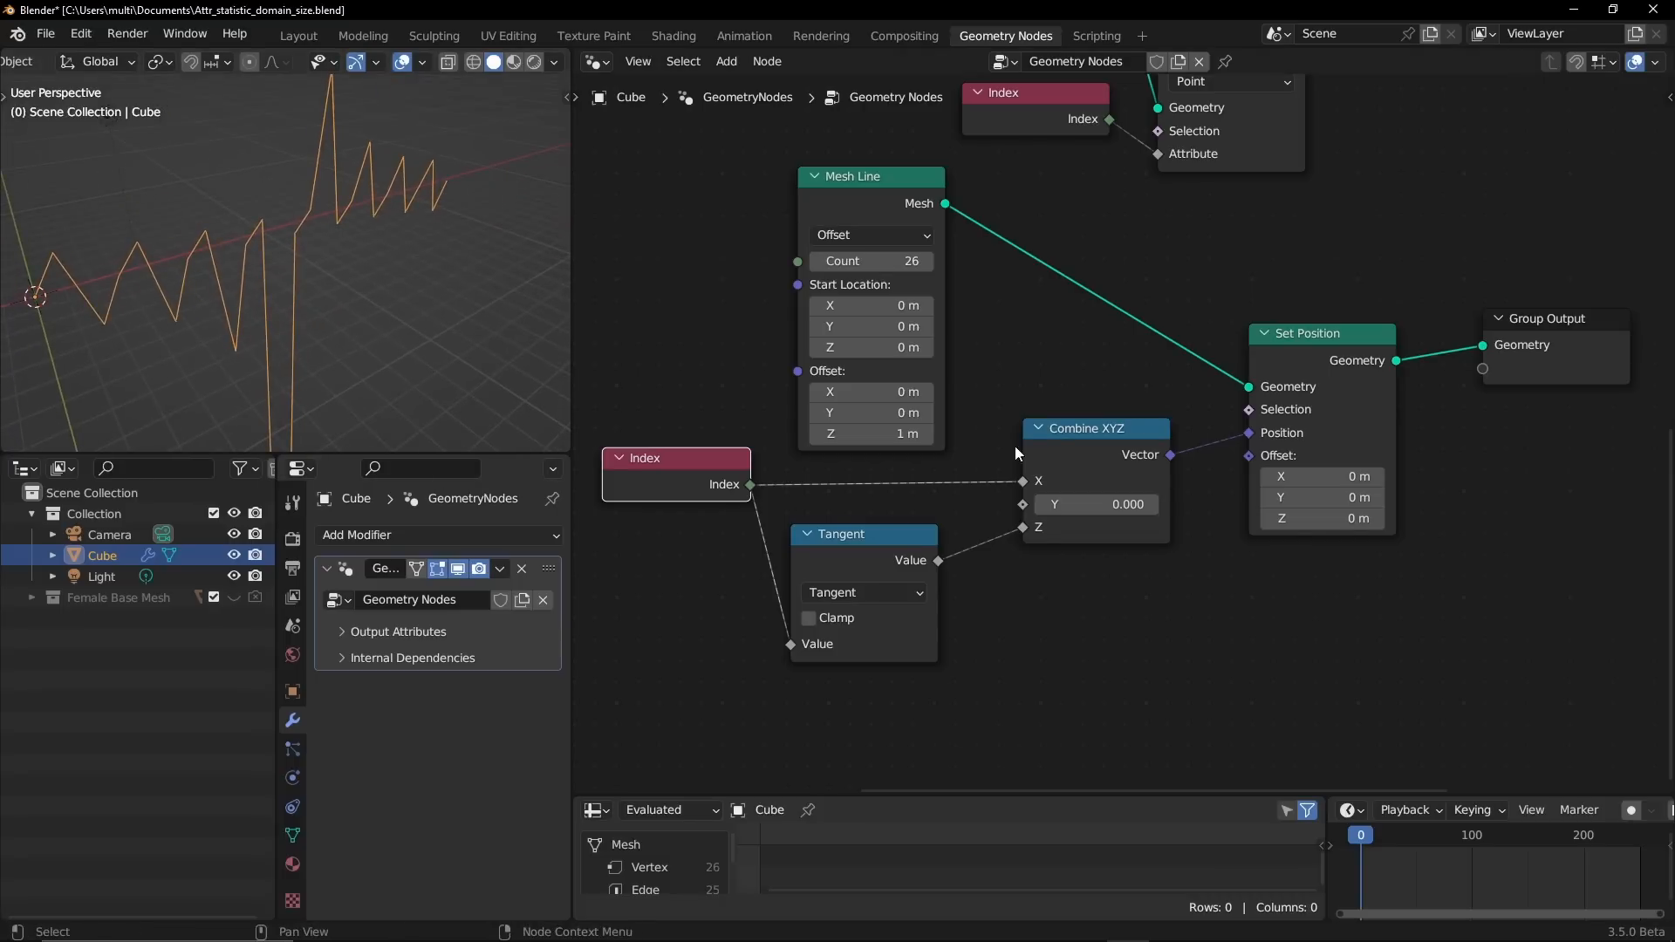
- Shift the Index and Tangent nodes away from Combine XYZ to make room between them
{"action": "middle_click_drag", "start_coordinate": [983, 562], "coordinate": [1042, 524]}
{"action": "left_click_drag", "start_coordinate": [913, 523], "coordinate": [811, 557]}
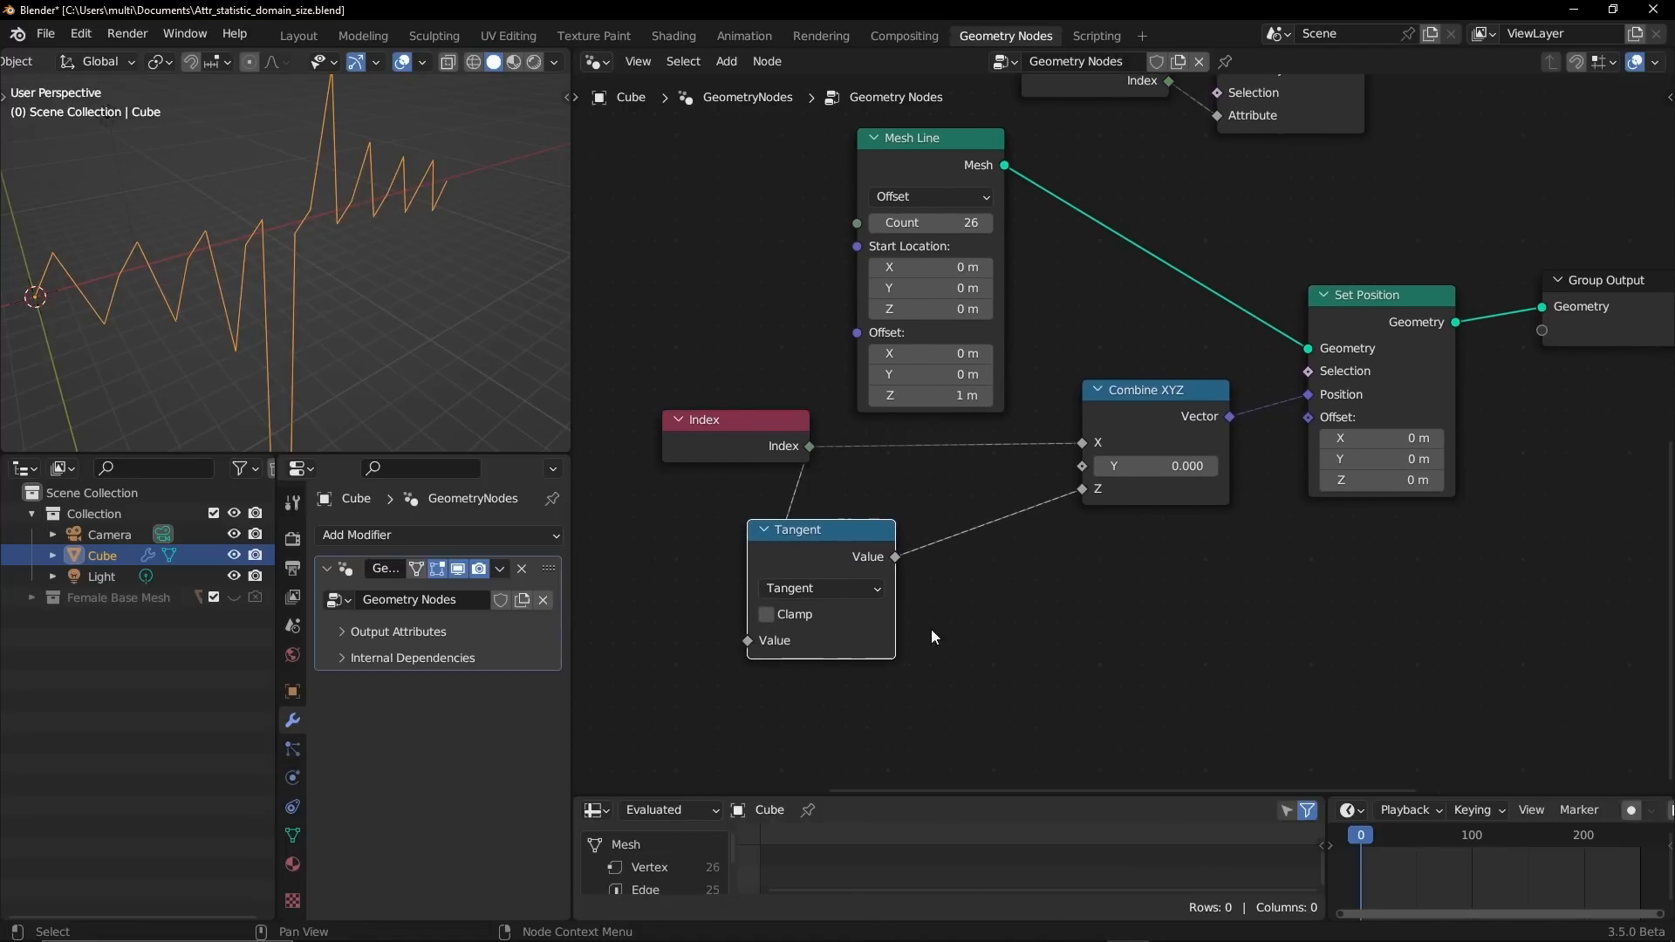
{"action": "left_click", "coordinate": [812, 552]}
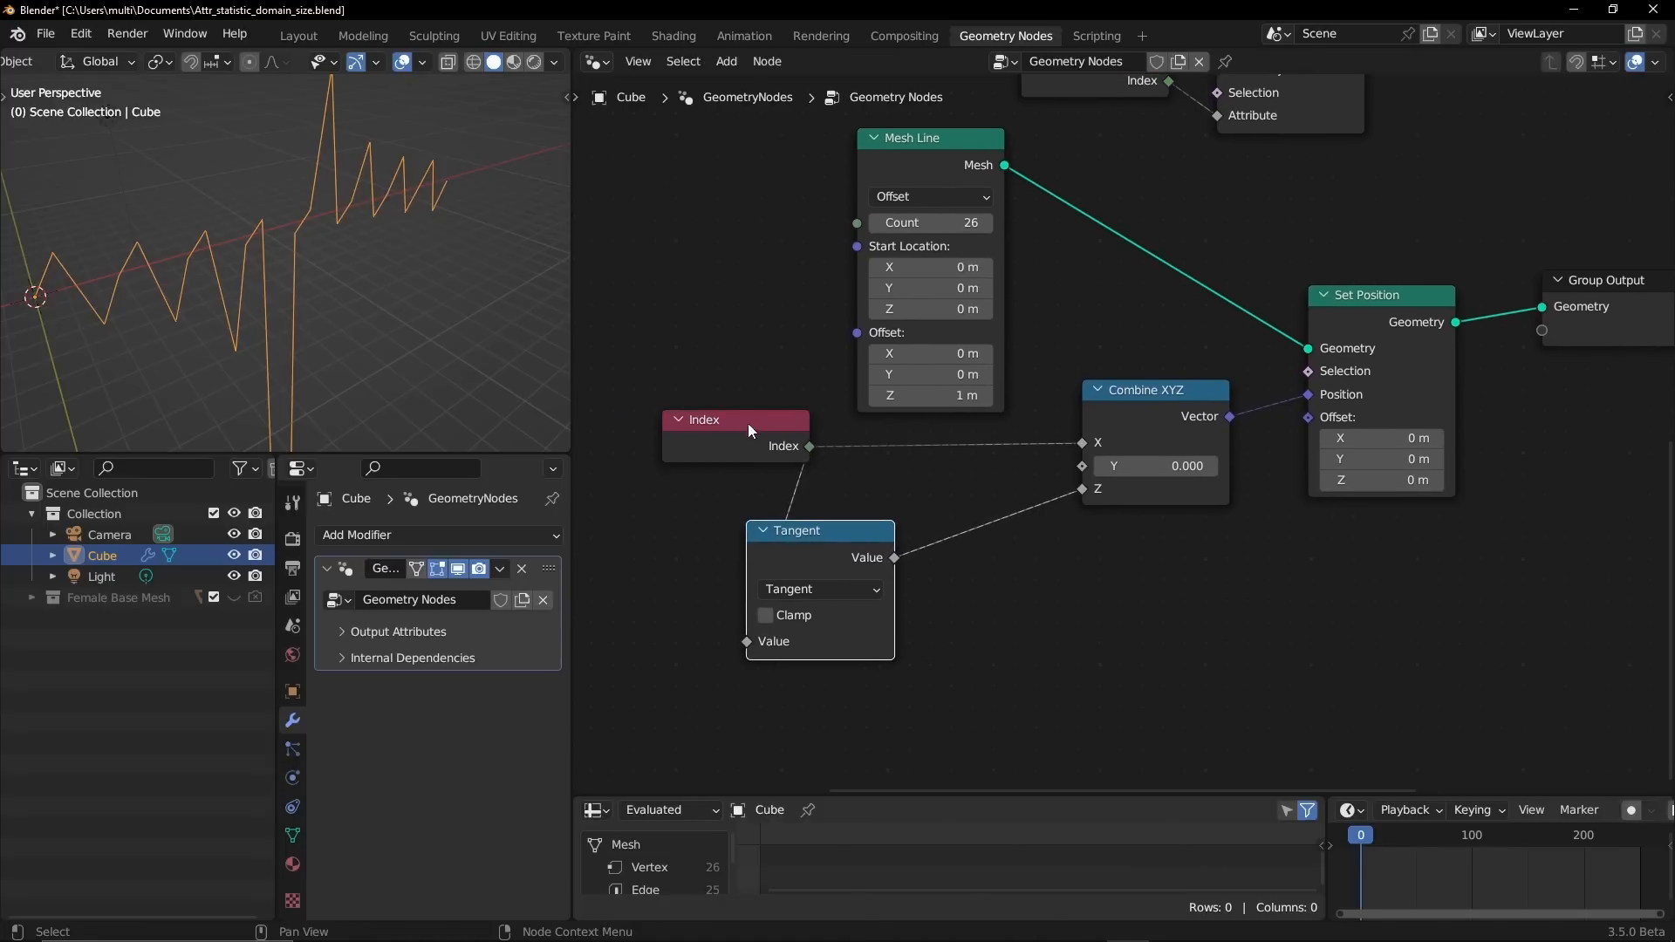
{"action": "left_click_drag", "start_coordinate": [749, 425], "coordinate": [619, 422]}
{"action": "left_click_drag", "start_coordinate": [838, 578], "coordinate": [804, 546]}
- Insert a Blur Attribute node between Tangent and Combine XYZ's Z input, and set its Iterations to 16
{"action": "key", "text": "shift+a"}
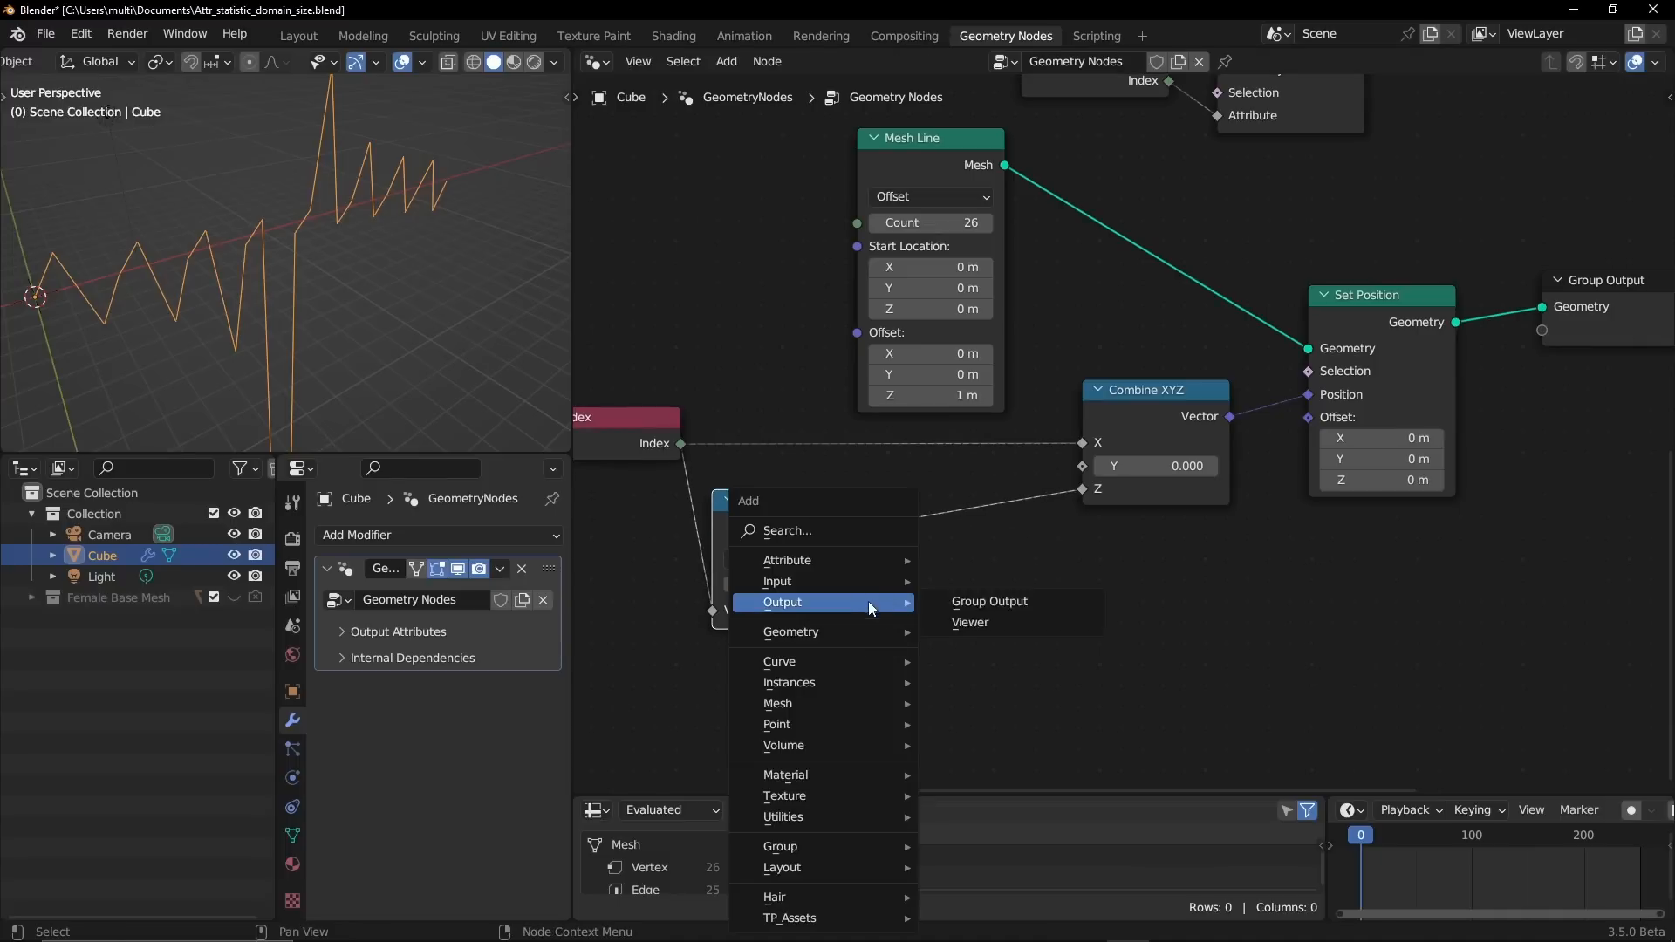
{"action": "left_click", "coordinate": [955, 612]}
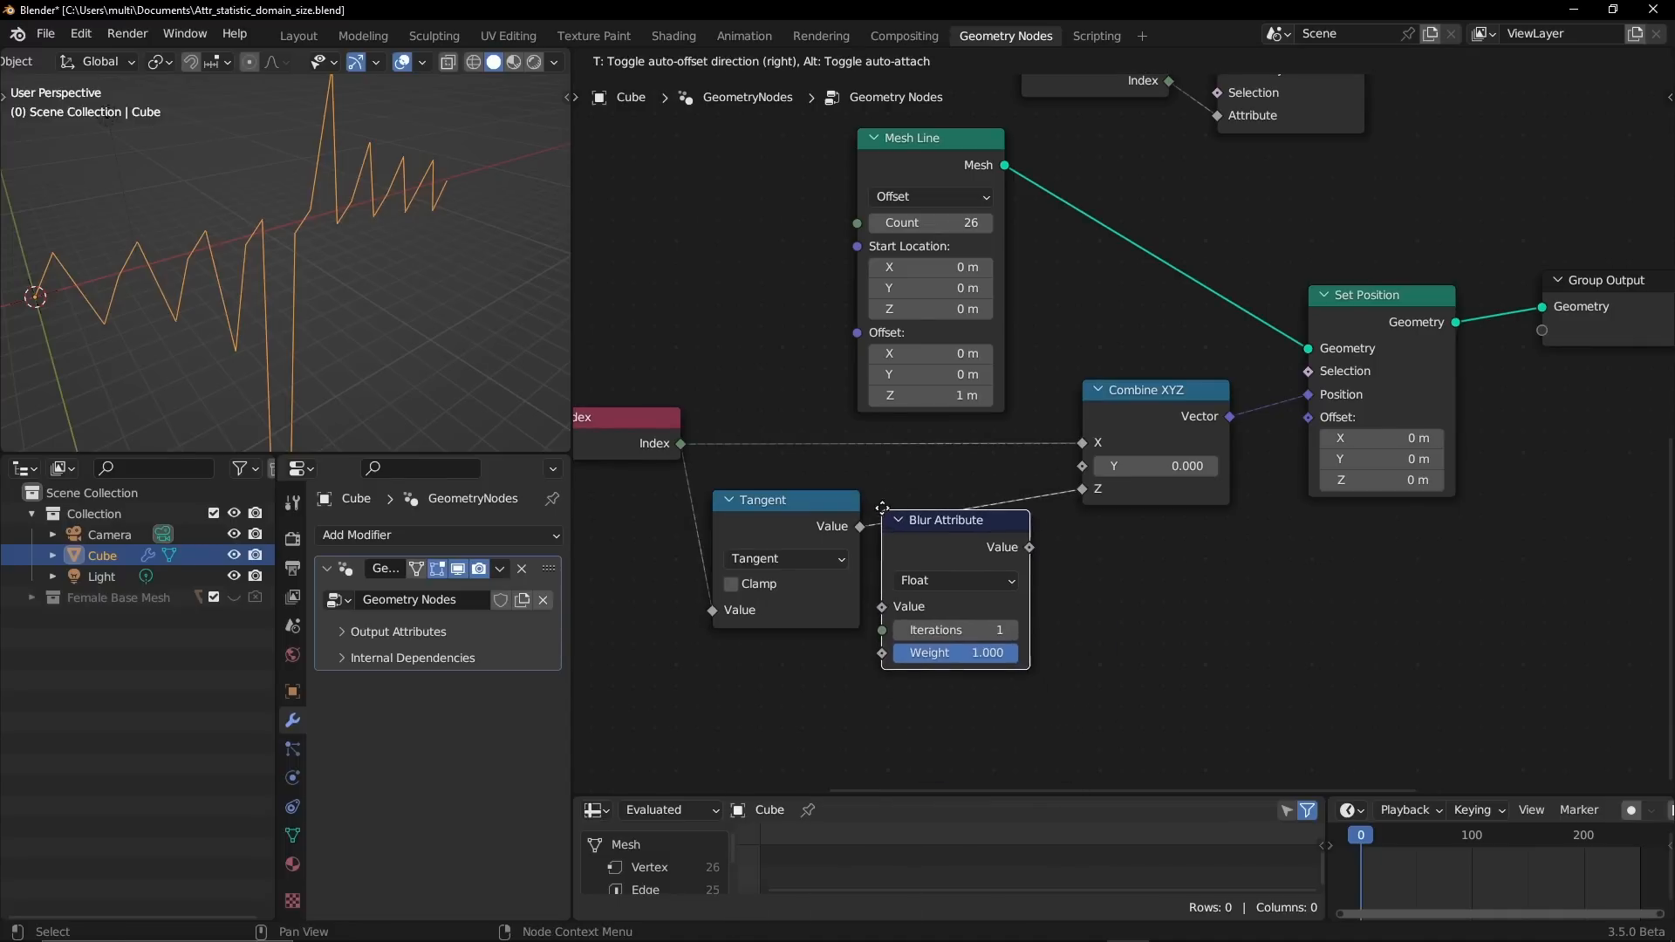
{"action": "left_click", "coordinate": [945, 490]}
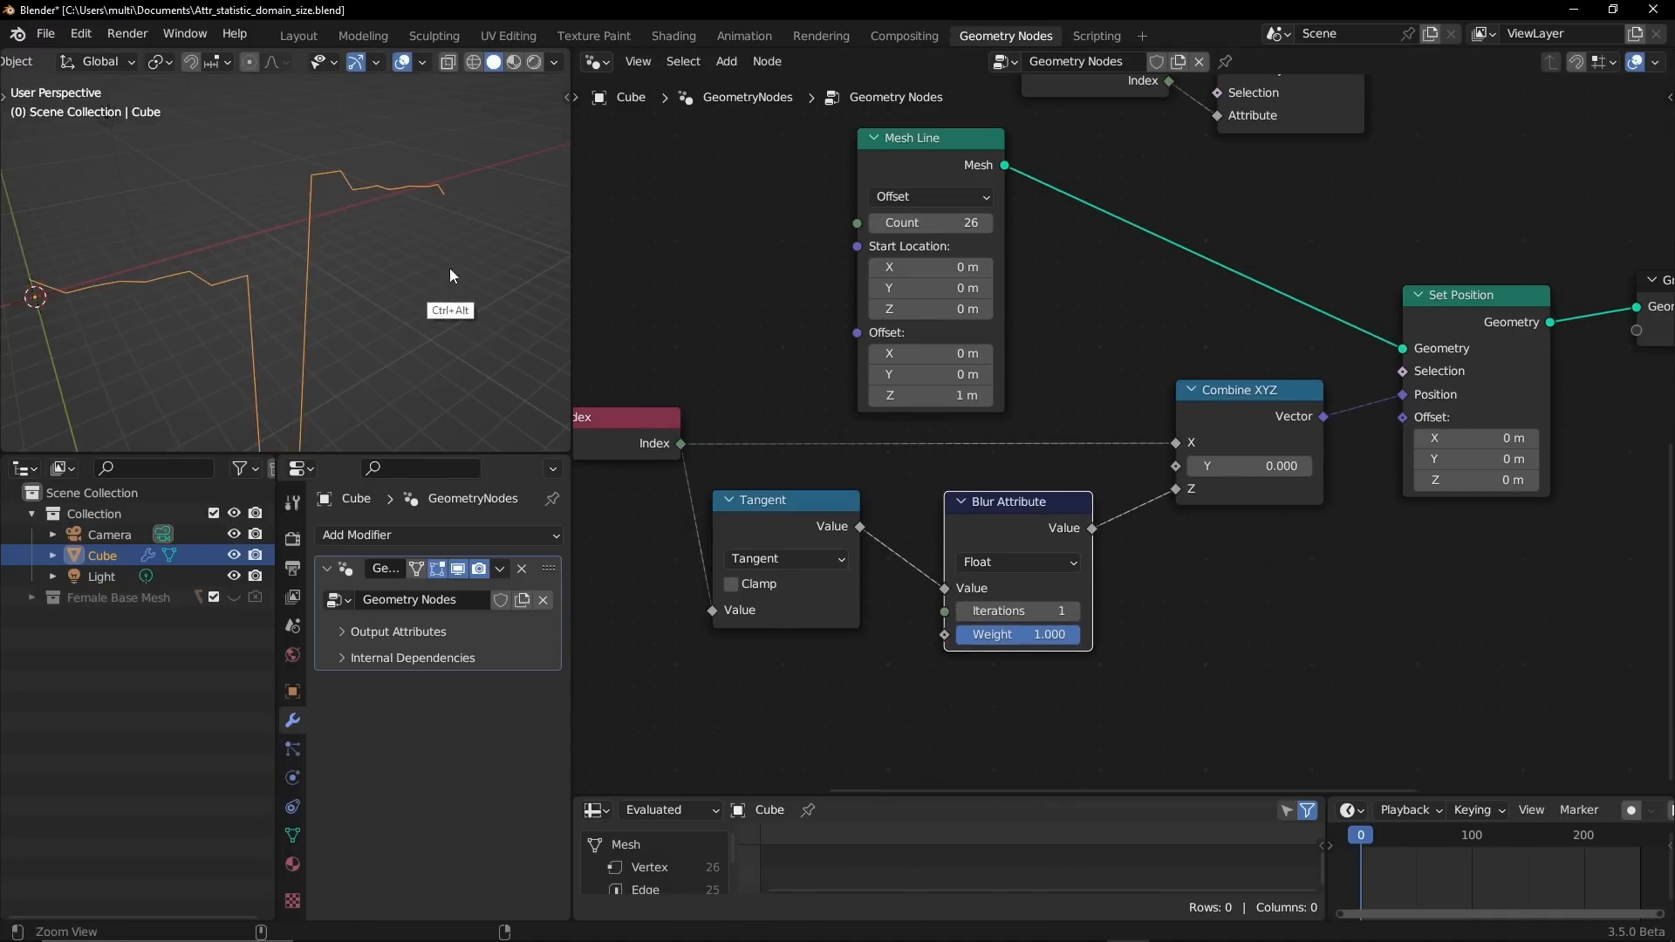
{"action": "left_click_drag", "start_coordinate": [452, 267], "coordinate": [419, 322], "text": "ctrl+alt"}
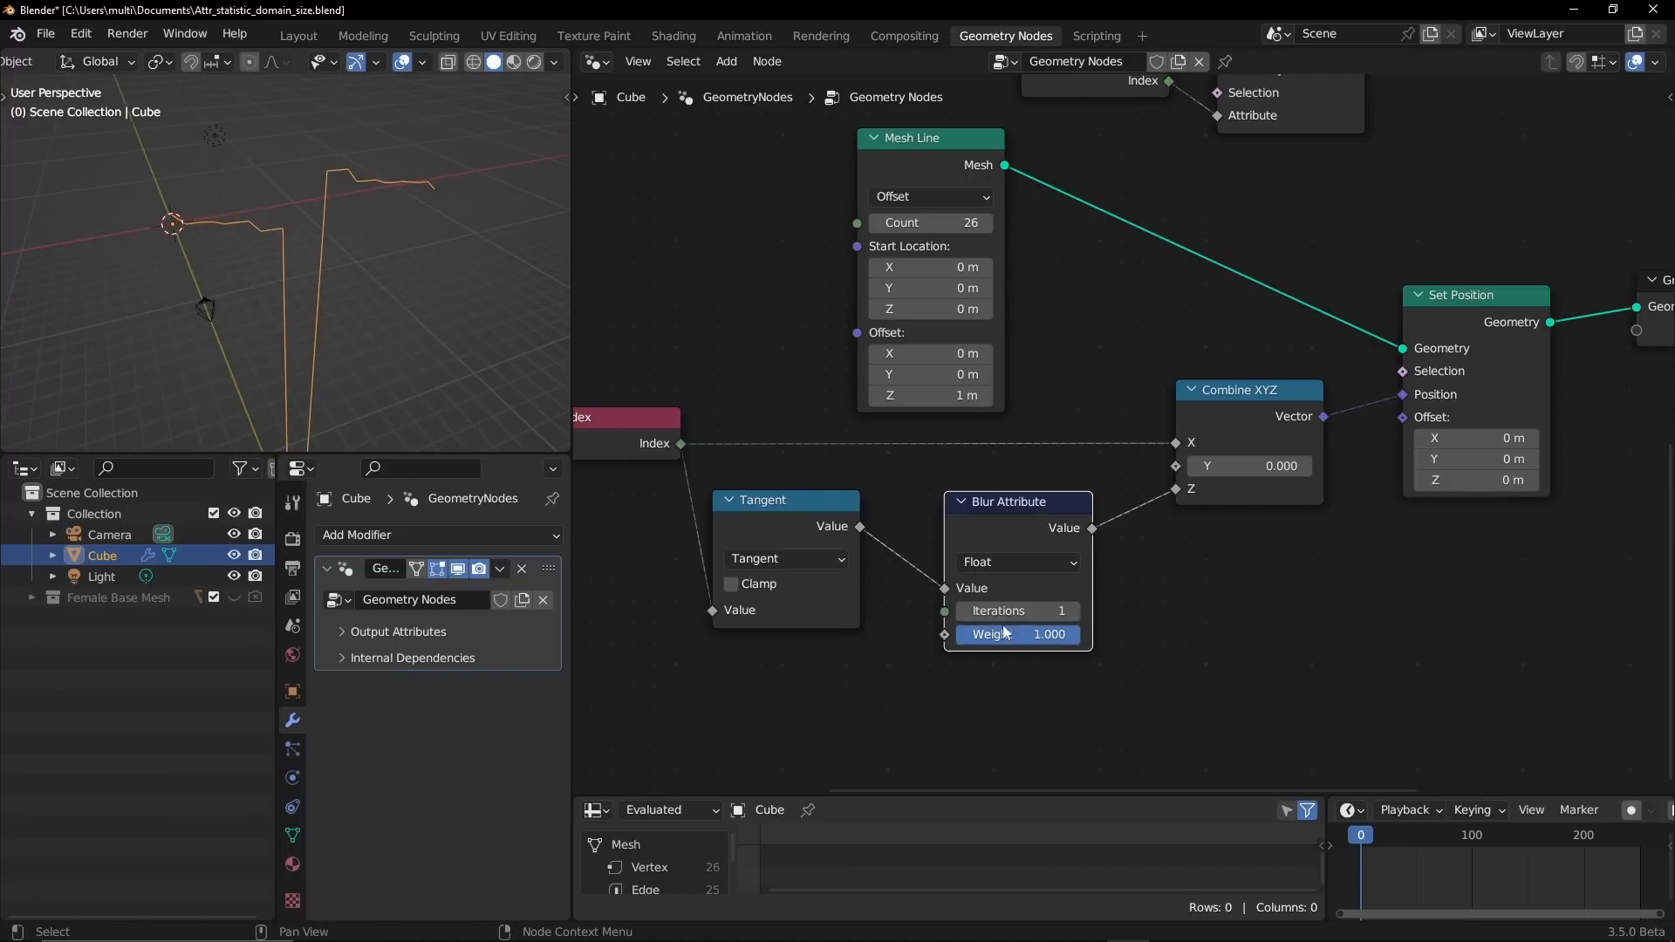
{"action": "left_click_drag", "start_coordinate": [1001, 614], "coordinate": [1032, 632]}
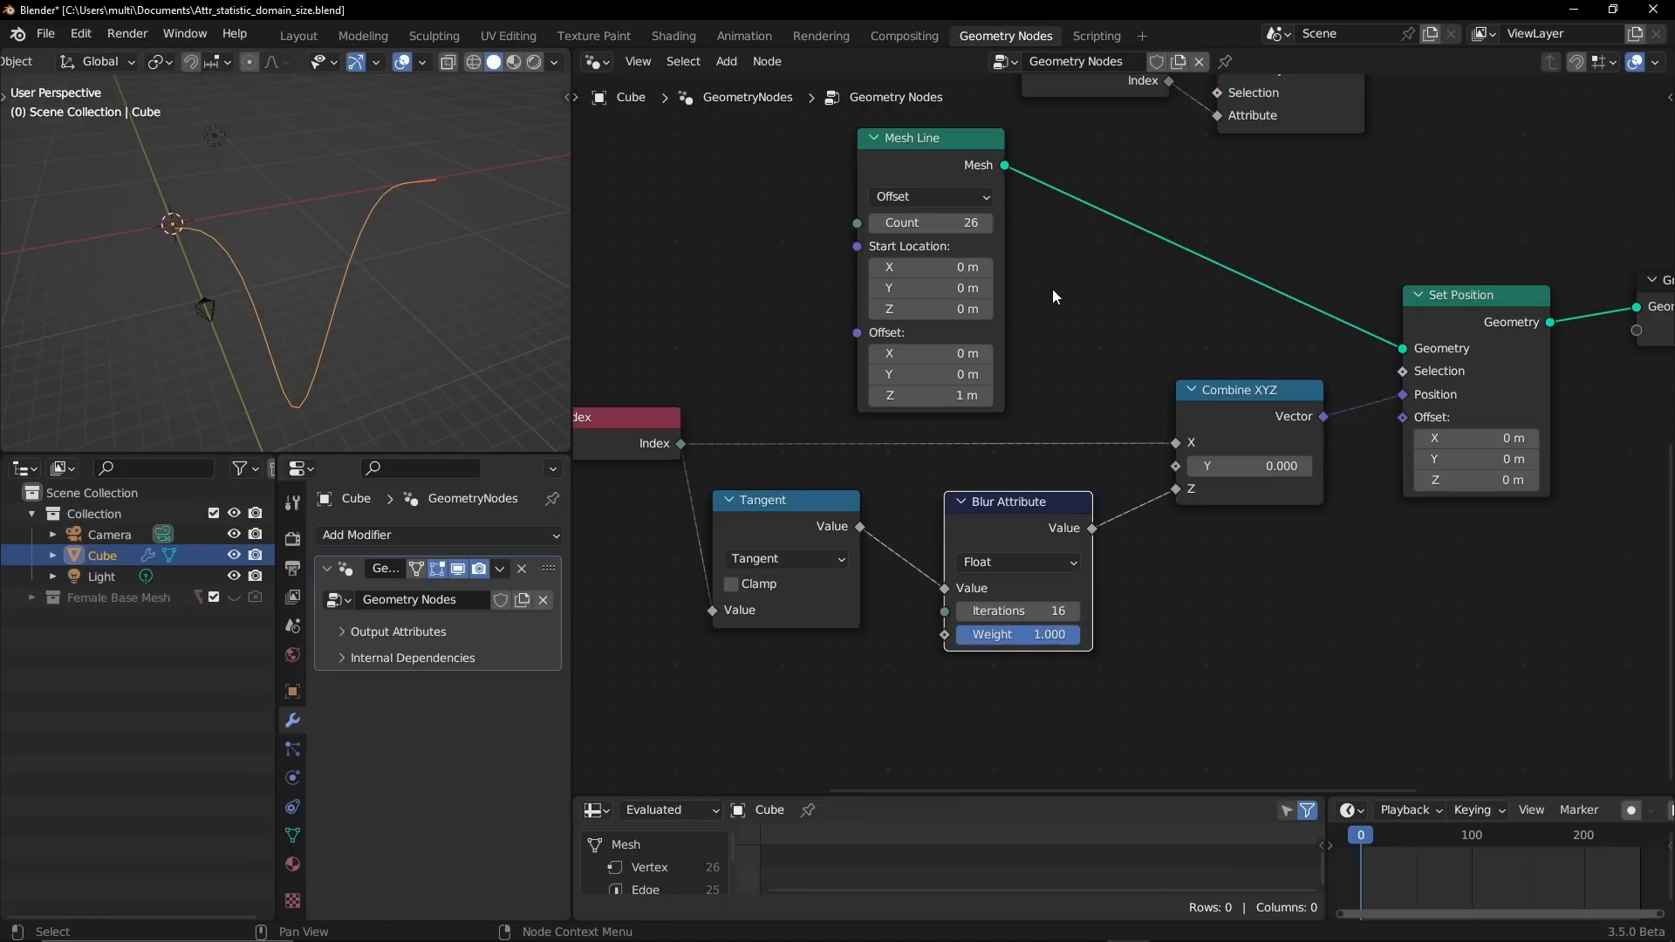
- Switch to the particles2.blend project, move the Blur Attribute node slightly lower and mute it
{"action": "left_click", "coordinate": [1653, 8]}
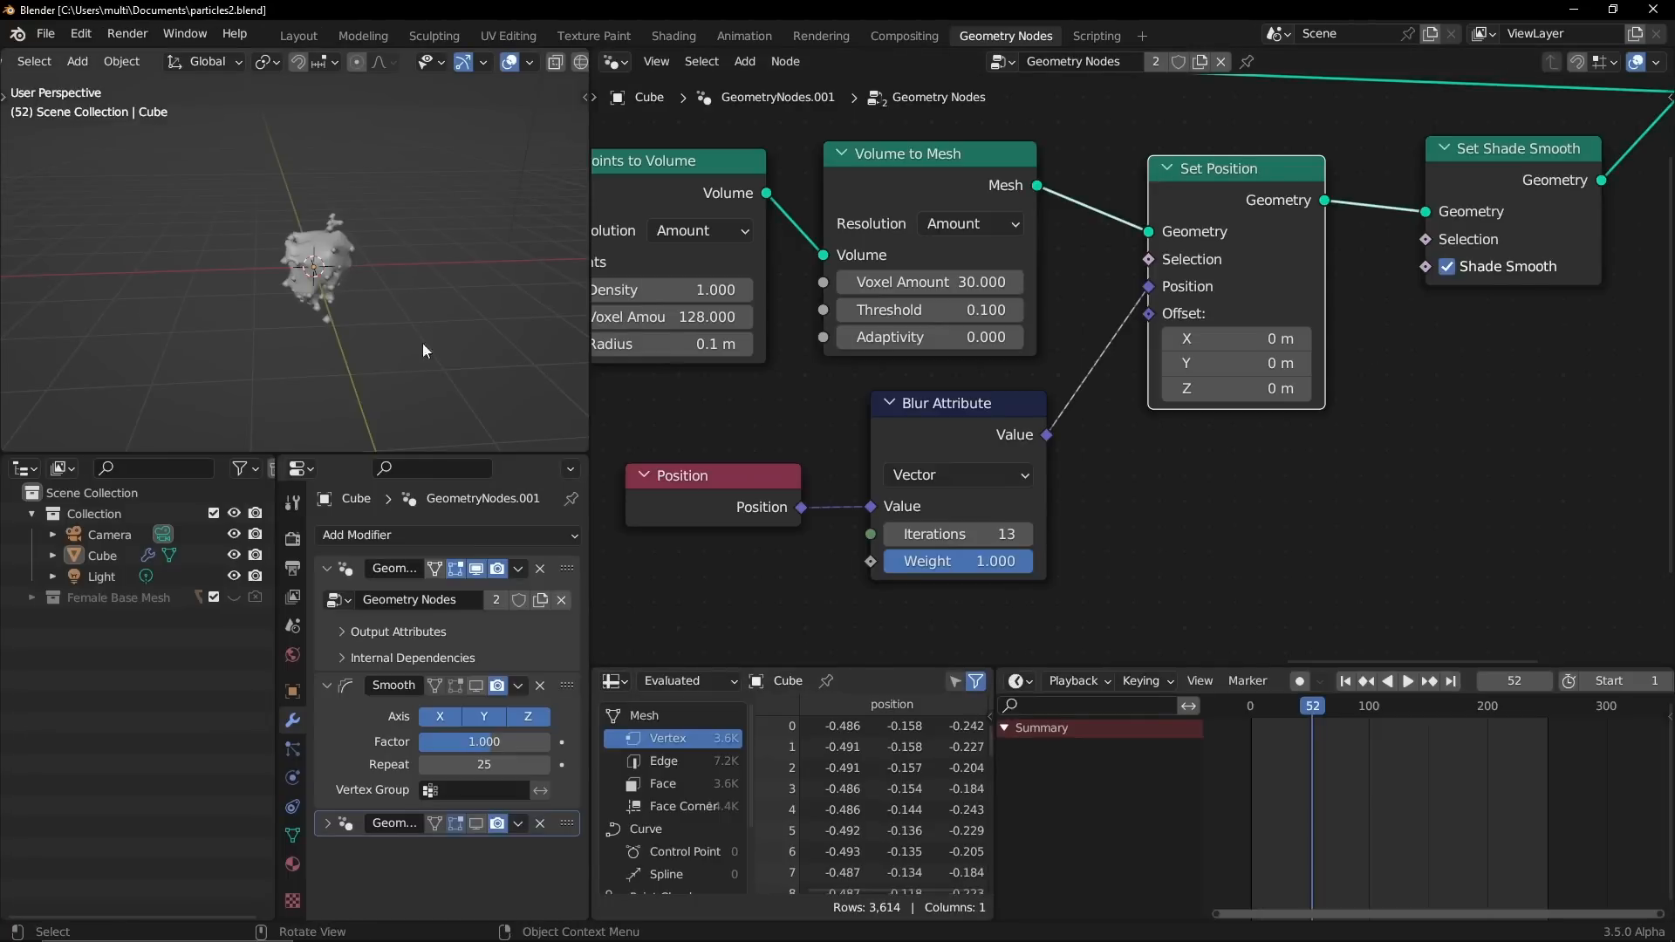
{"action": "mouse_move", "coordinate": [431, 319]}
{"action": "left_mouse_down", "text": "alt"}
{"action": "mouse_move", "coordinate": [465, 301]}
{"action": "mouse_move", "coordinate": [446, 318]}
{"action": "left_mouse_up", "text": "alt"}
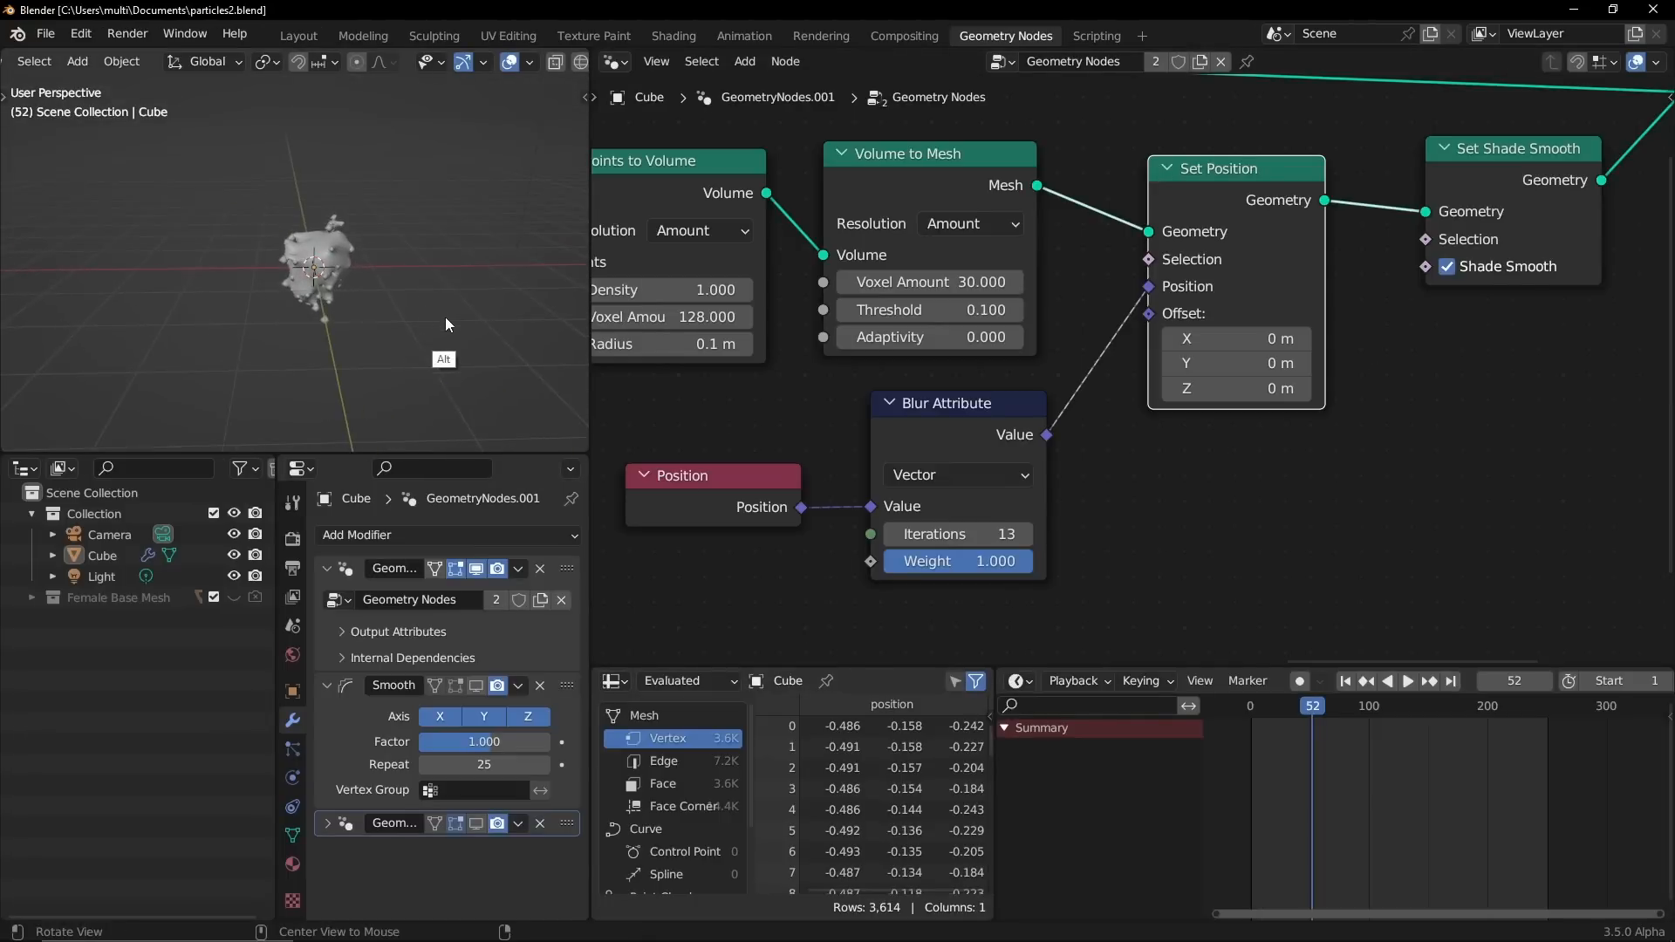
{"action": "left_click_drag", "start_coordinate": [962, 401], "coordinate": [954, 436]}
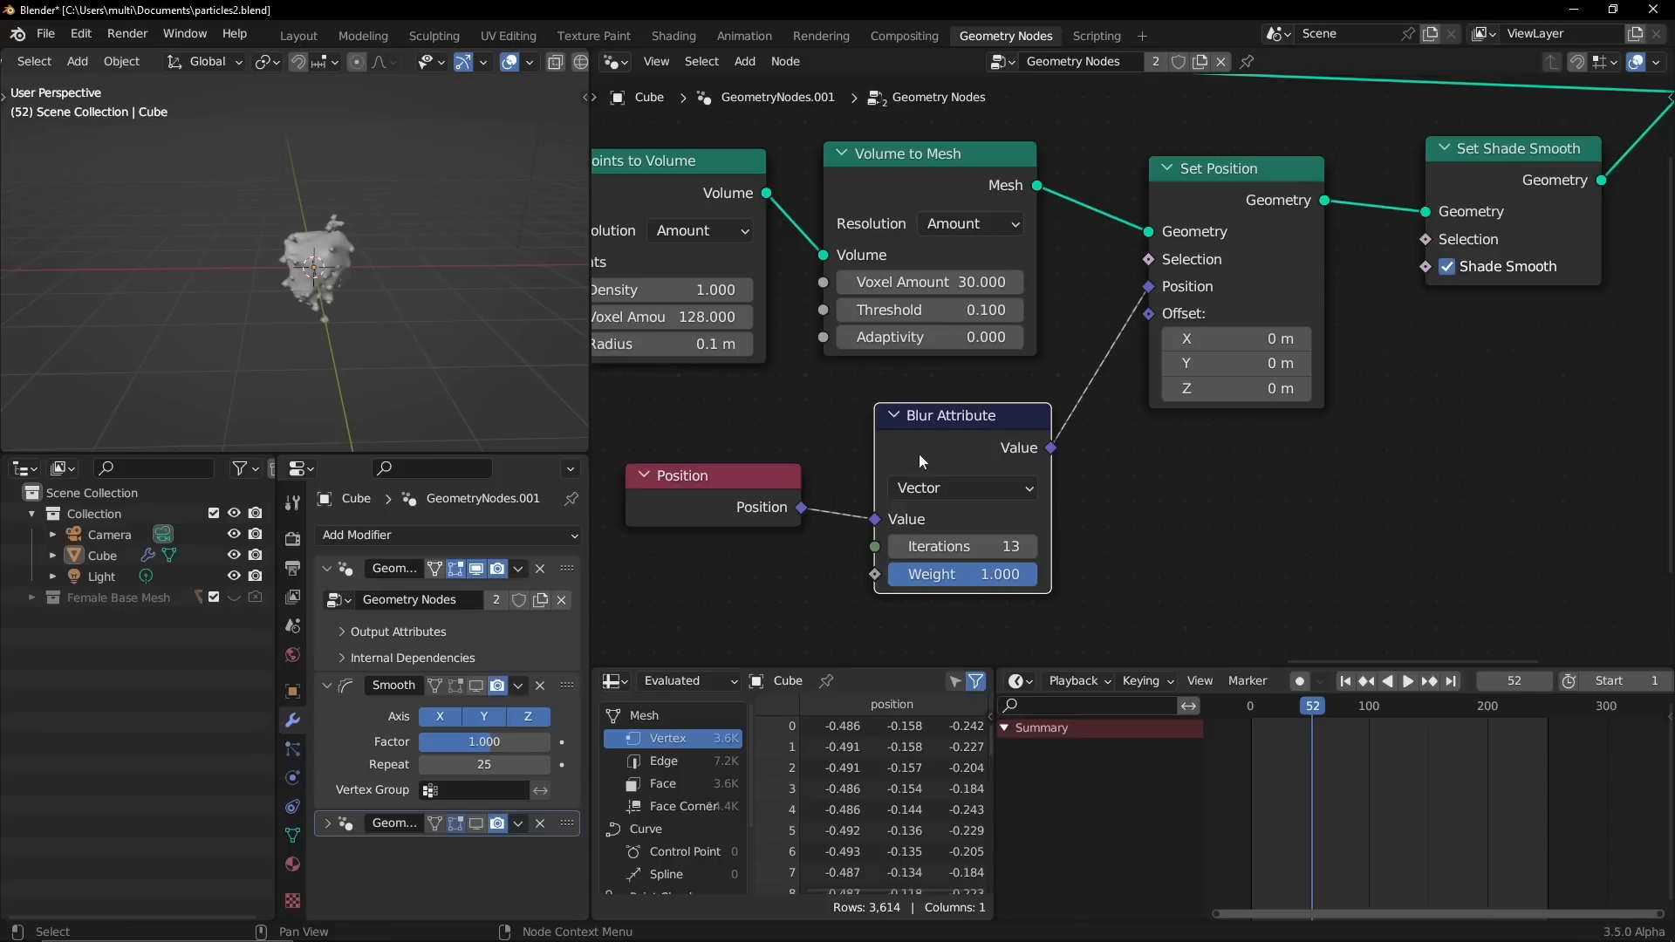
{"action": "key", "text": "m"}
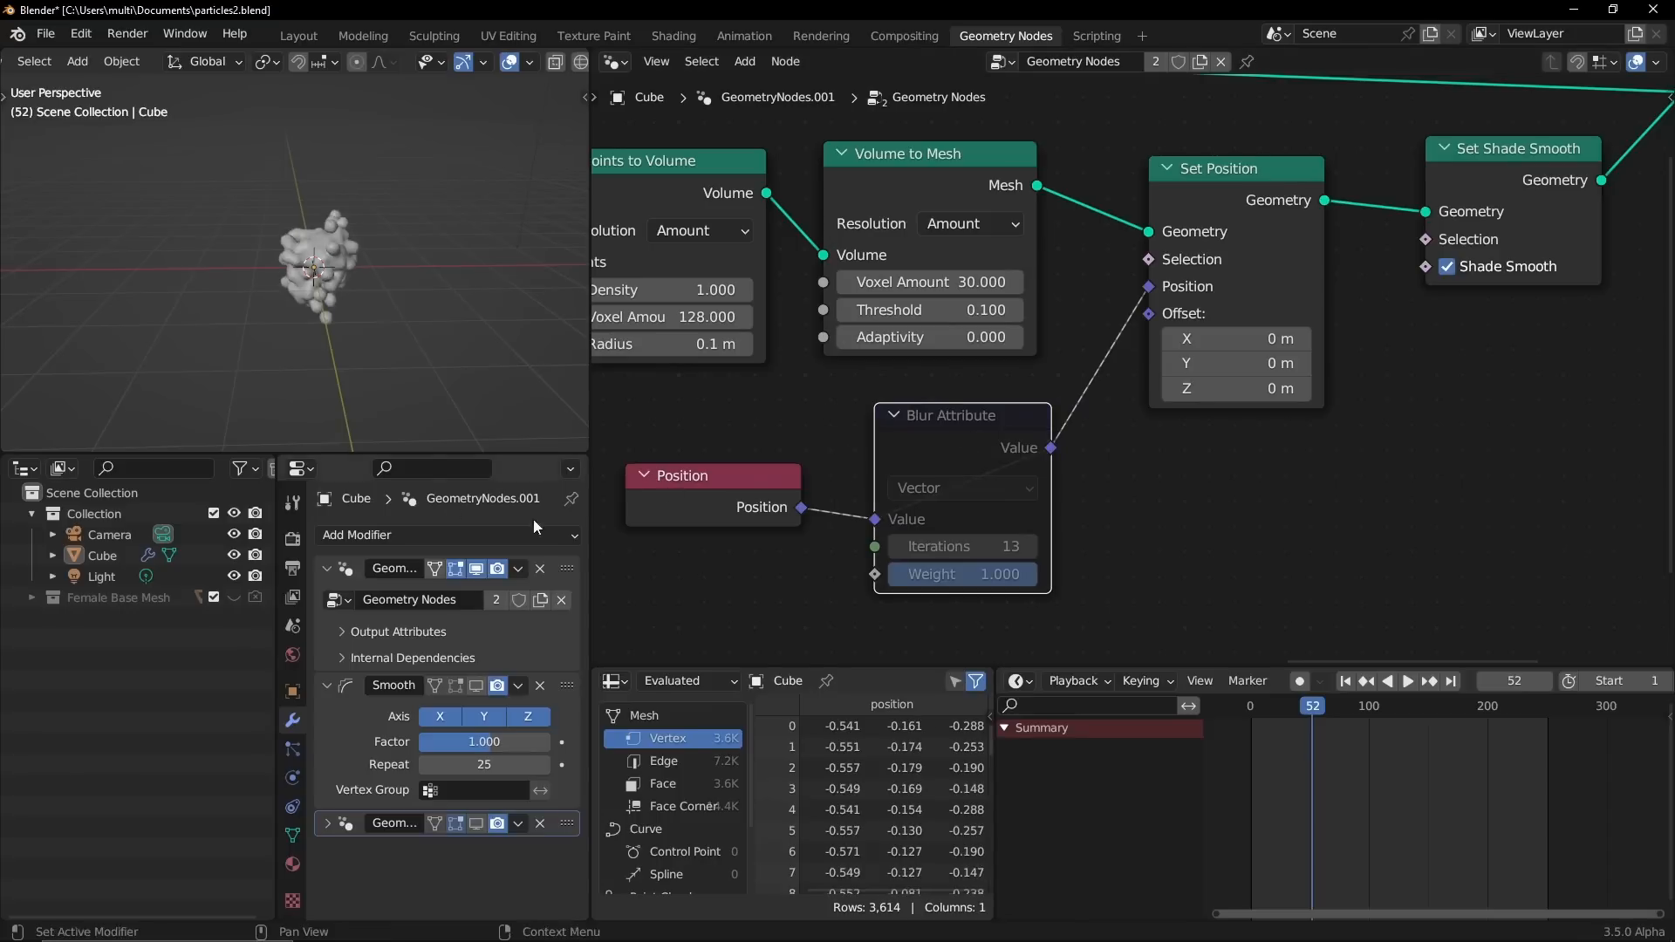
{"action": "left_click_drag", "start_coordinate": [348, 373], "coordinate": [337, 347], "text": "alt"}
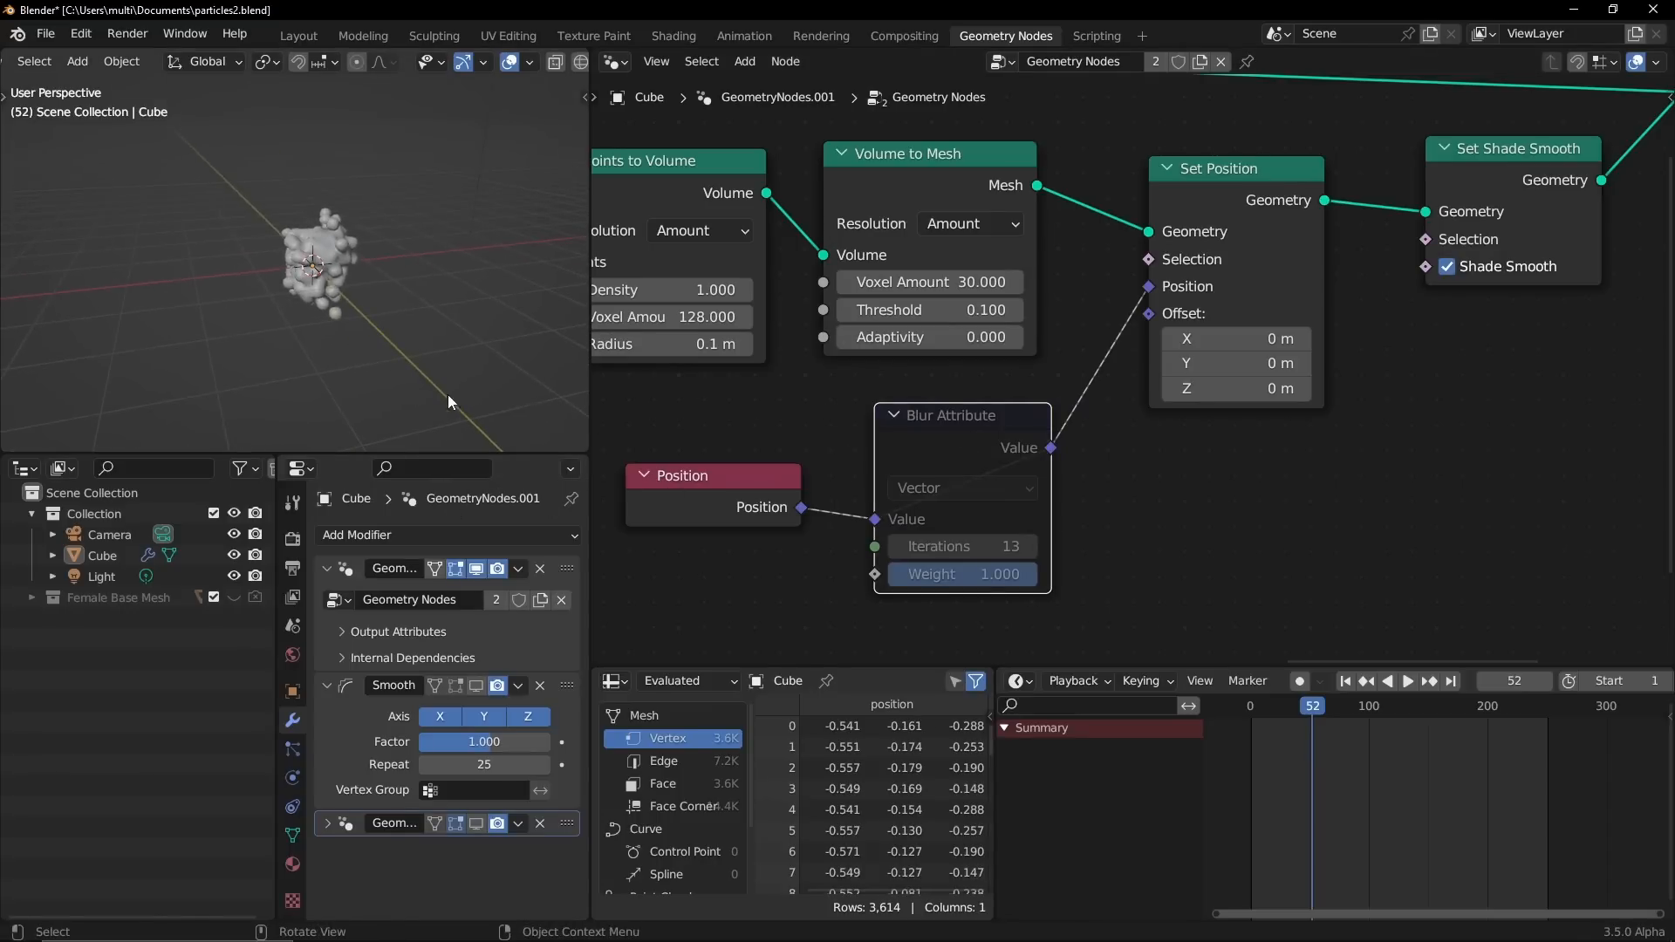
- Play the particle animation from frame 1 with the Blur Attribute node muted and pause it at frame 40
{"action": "left_click", "coordinate": [1344, 683]}
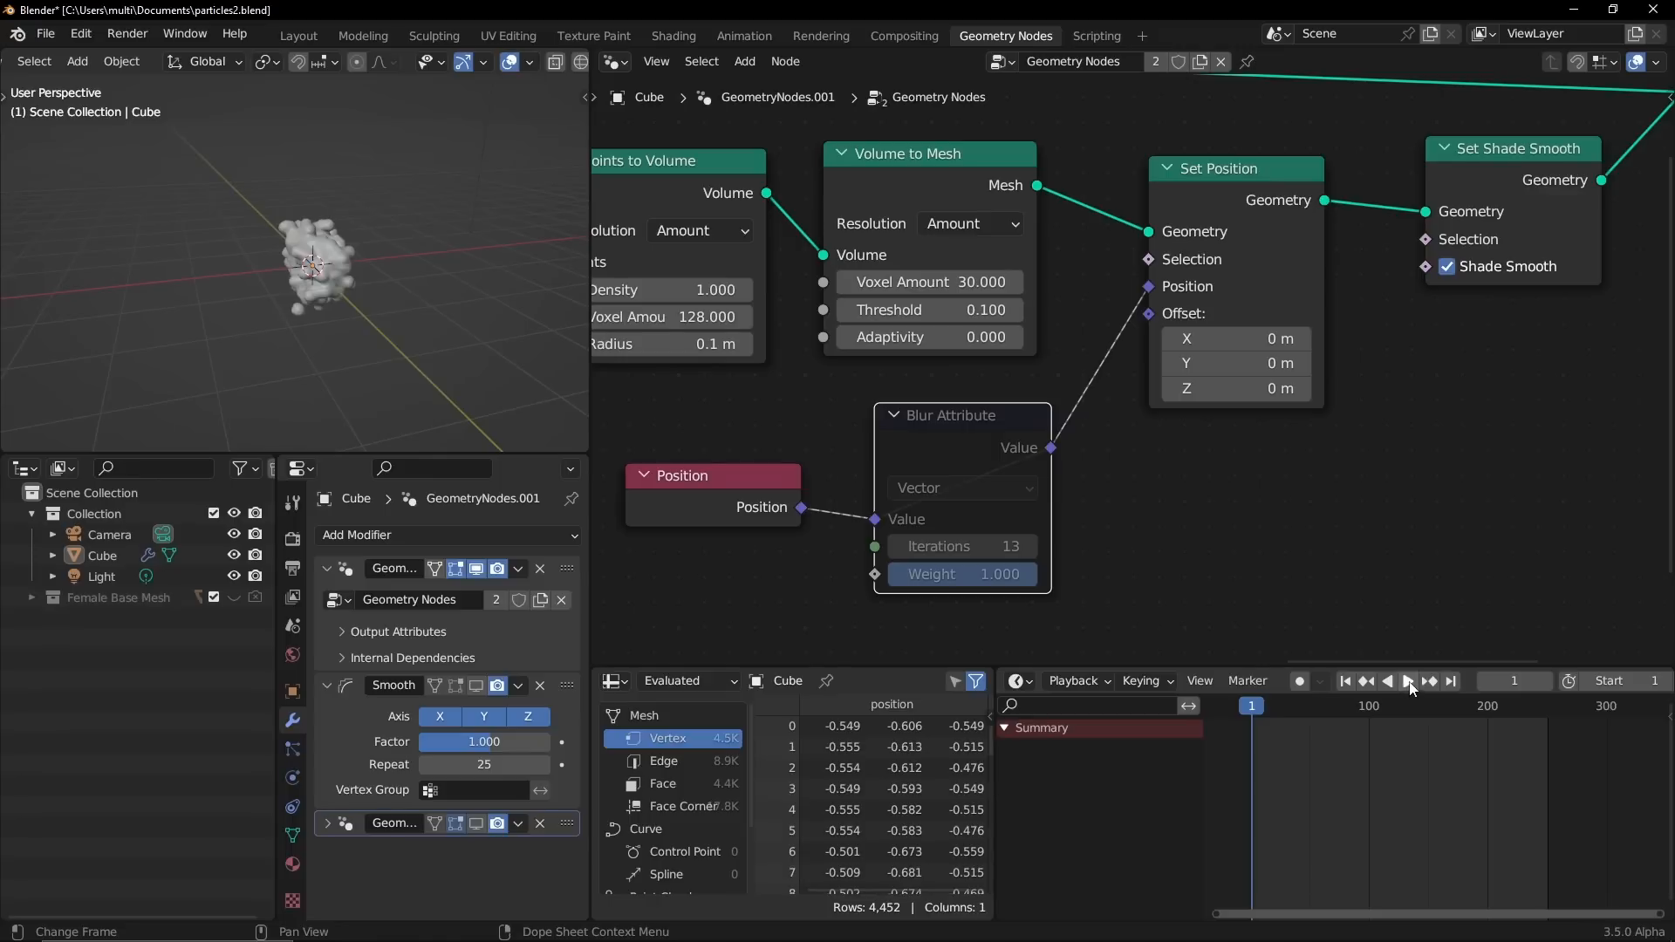
{"action": "left_click", "coordinate": [1409, 681]}
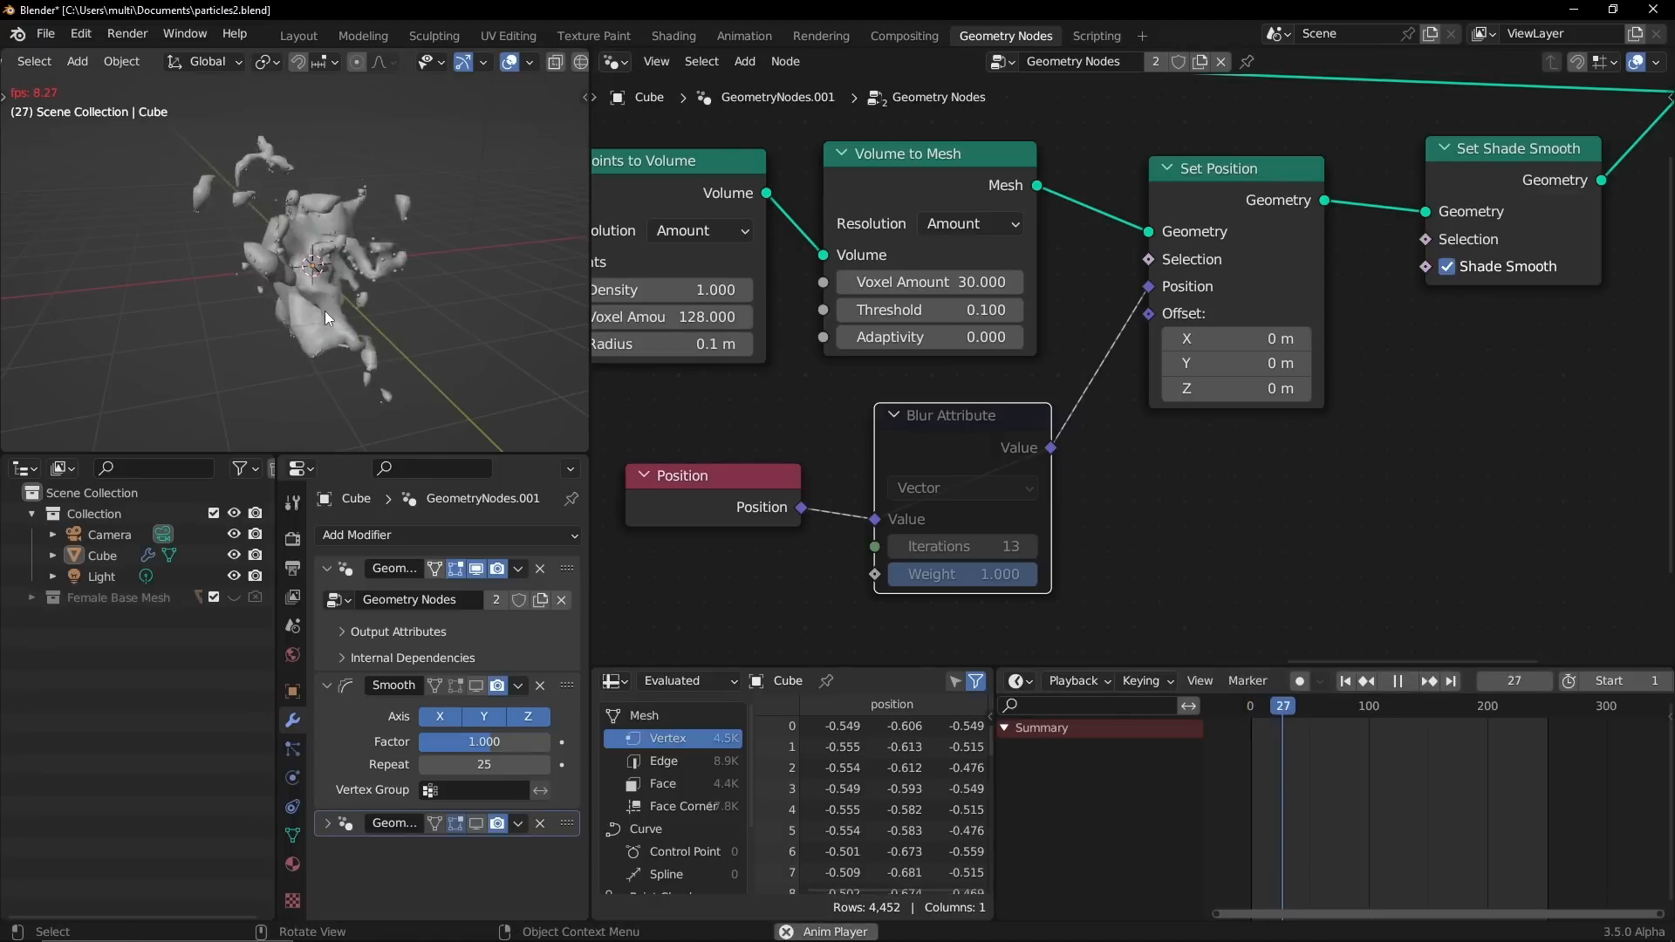
{"action": "key", "text": "space"}
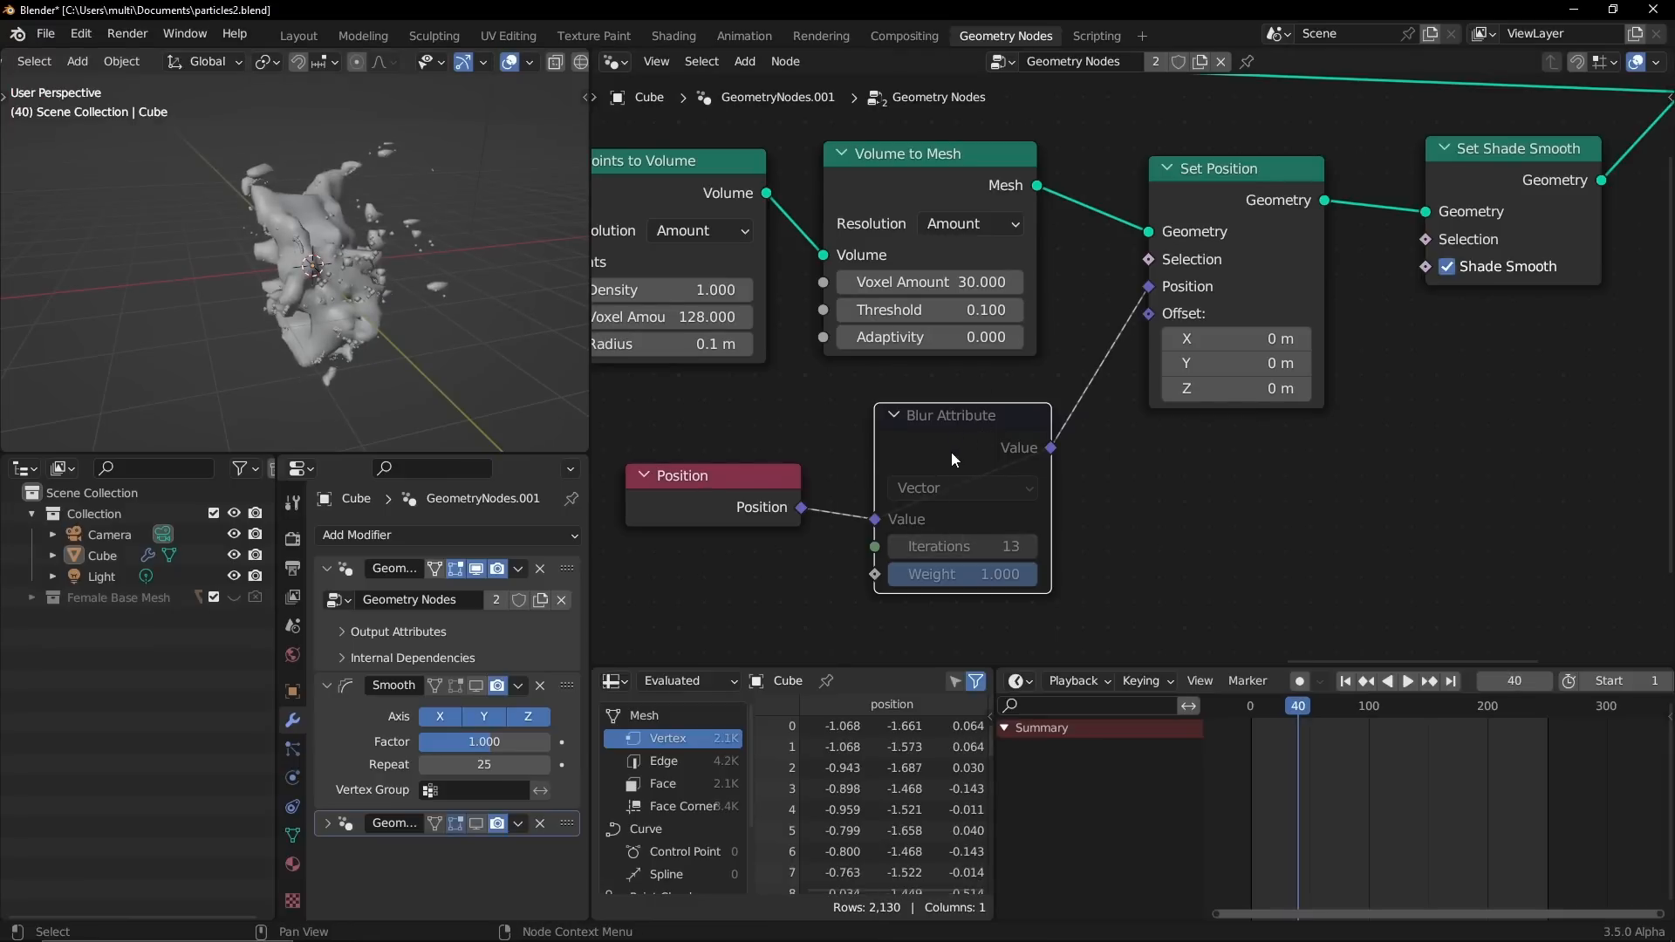
- Unmute the Blur Attribute node, and try 24 Iterations on it before setting the value back to 13
{"action": "key", "text": "m"}
{"action": "left_click_drag", "start_coordinate": [296, 322], "coordinate": [454, 259], "text": "alt"}
{"action": "left_click_drag", "start_coordinate": [422, 328], "coordinate": [513, 378], "text": "alt"}
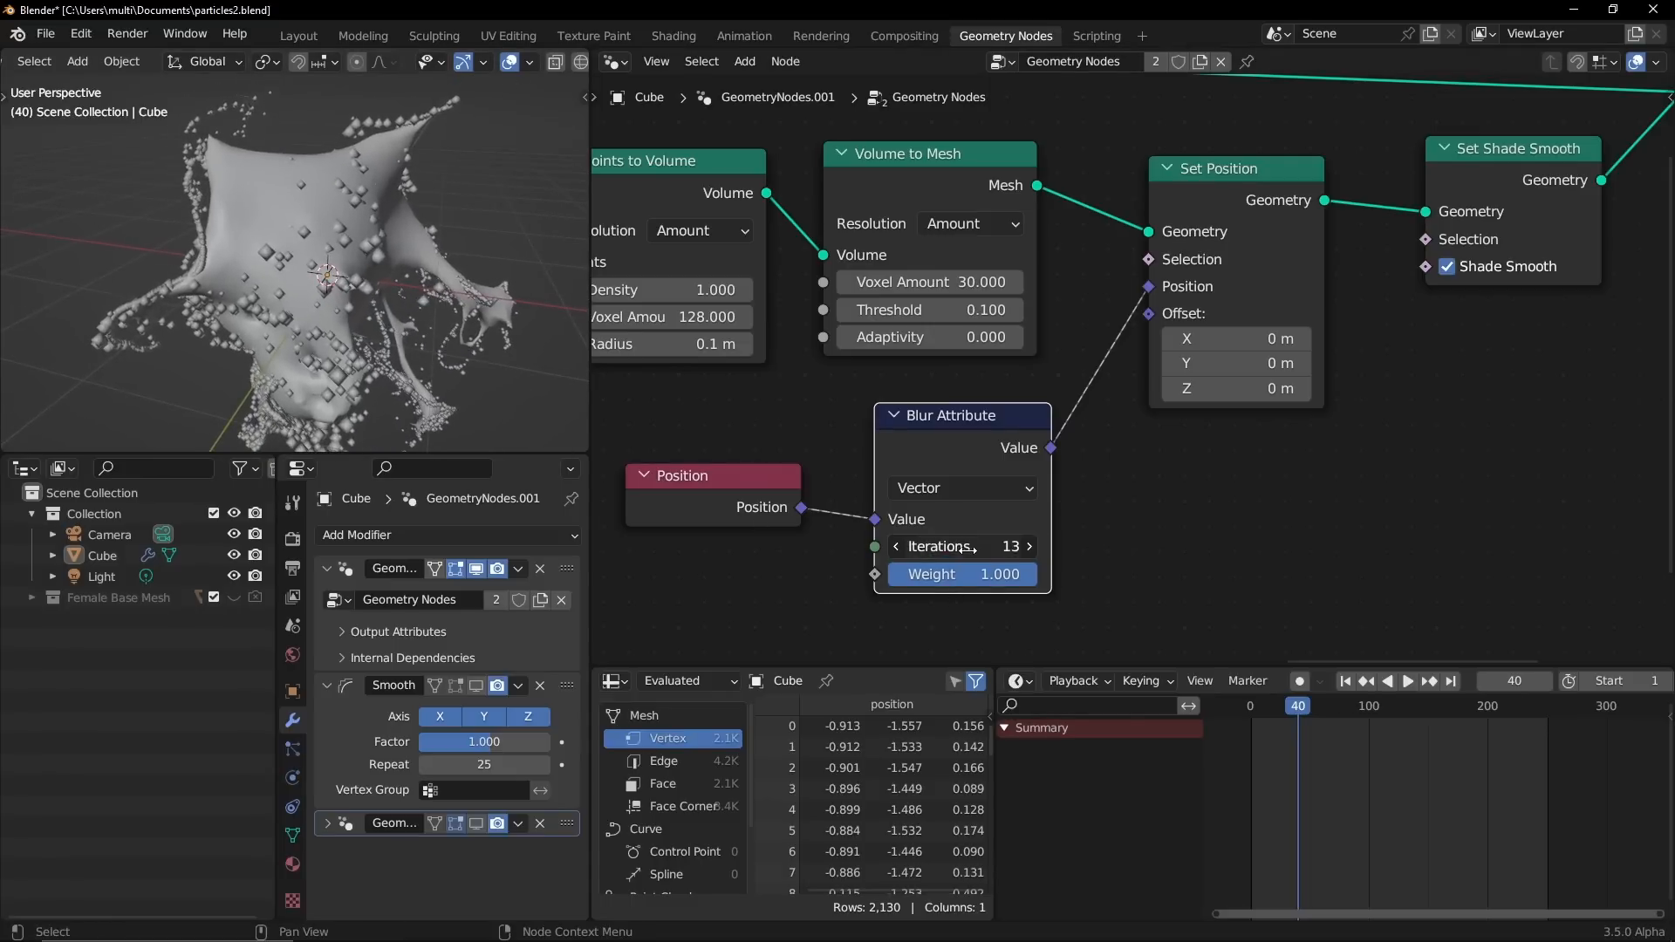
{"action": "left_click_drag", "start_coordinate": [966, 548], "coordinate": [965, 545]}
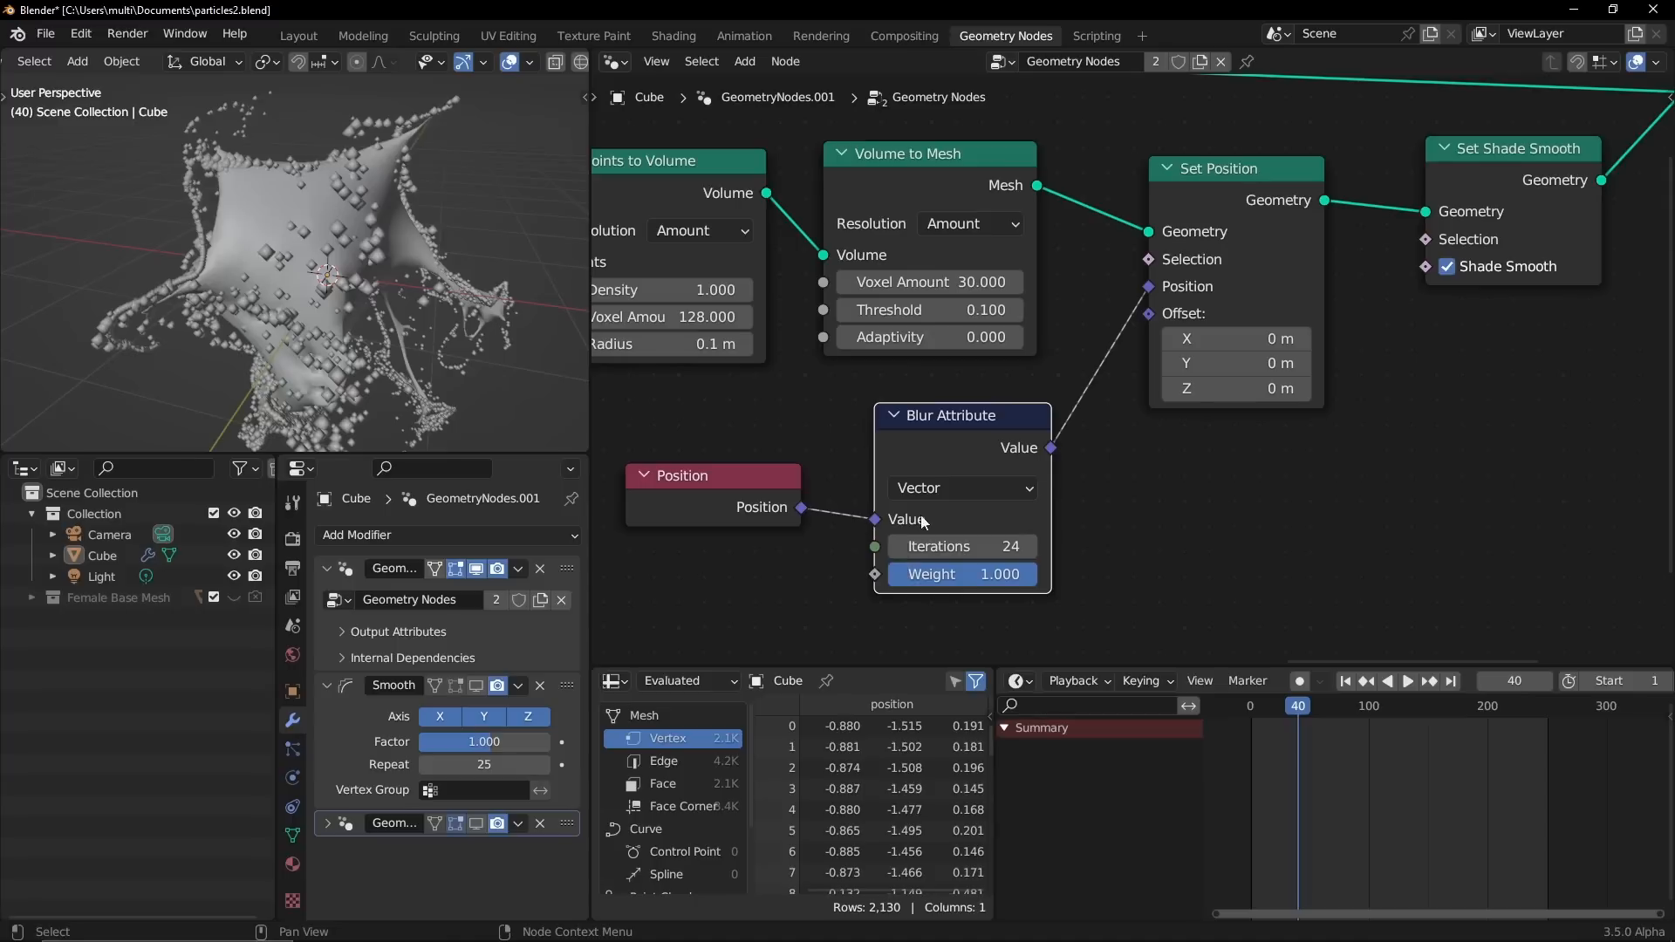
{"action": "left_click_drag", "start_coordinate": [942, 546], "coordinate": [958, 547]}
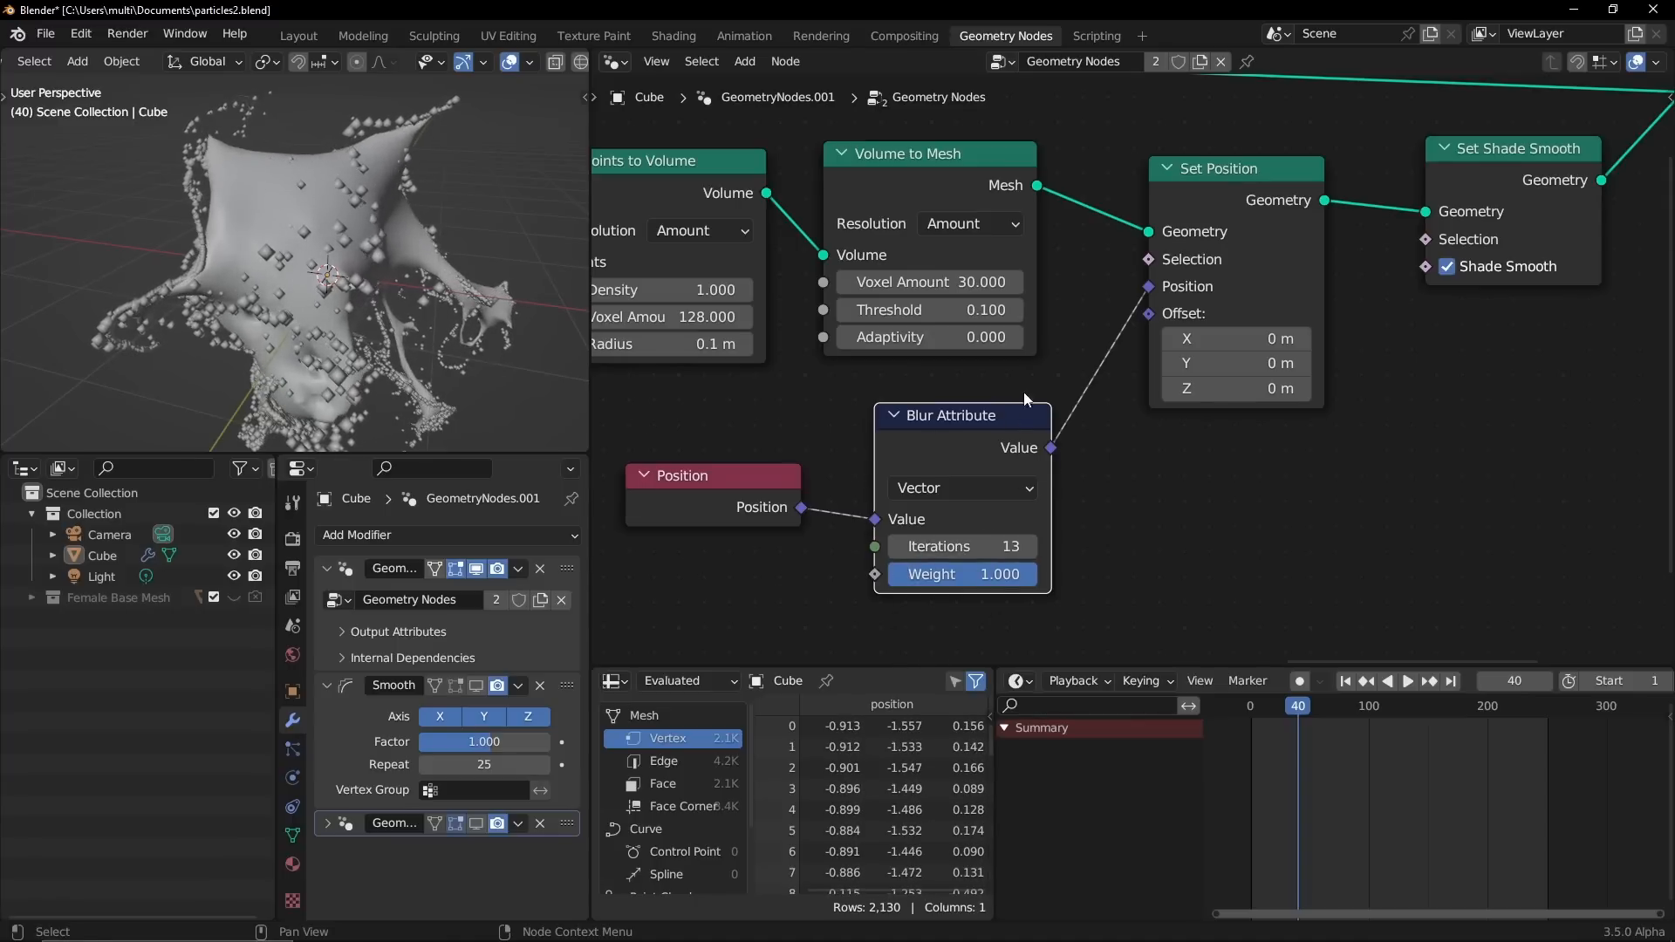
- Replay the animation from frame 1 with the blur active, pause at frame 50 and examine the smoothed mesh from different angles
{"action": "scroll", "coordinate": [1047, 393], "scroll_direction": "down", "scroll_amount": 2}
{"action": "left_click", "coordinate": [1345, 680]}
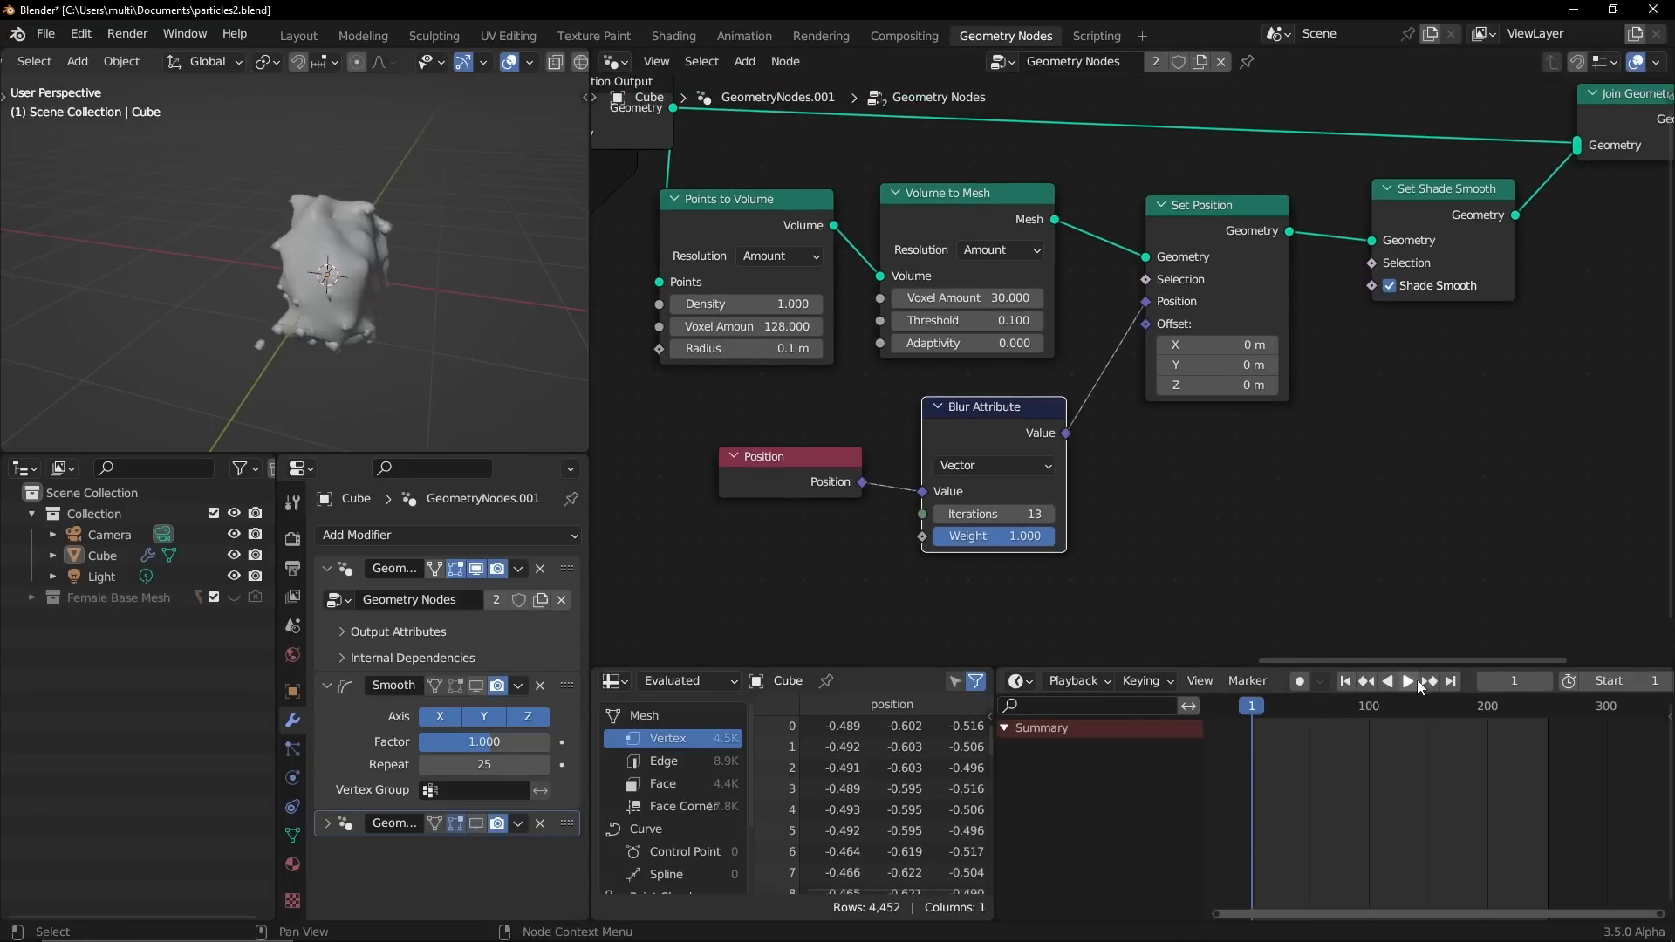
{"action": "left_click", "coordinate": [1408, 680]}
{"action": "left_click", "coordinate": [747, 62]}
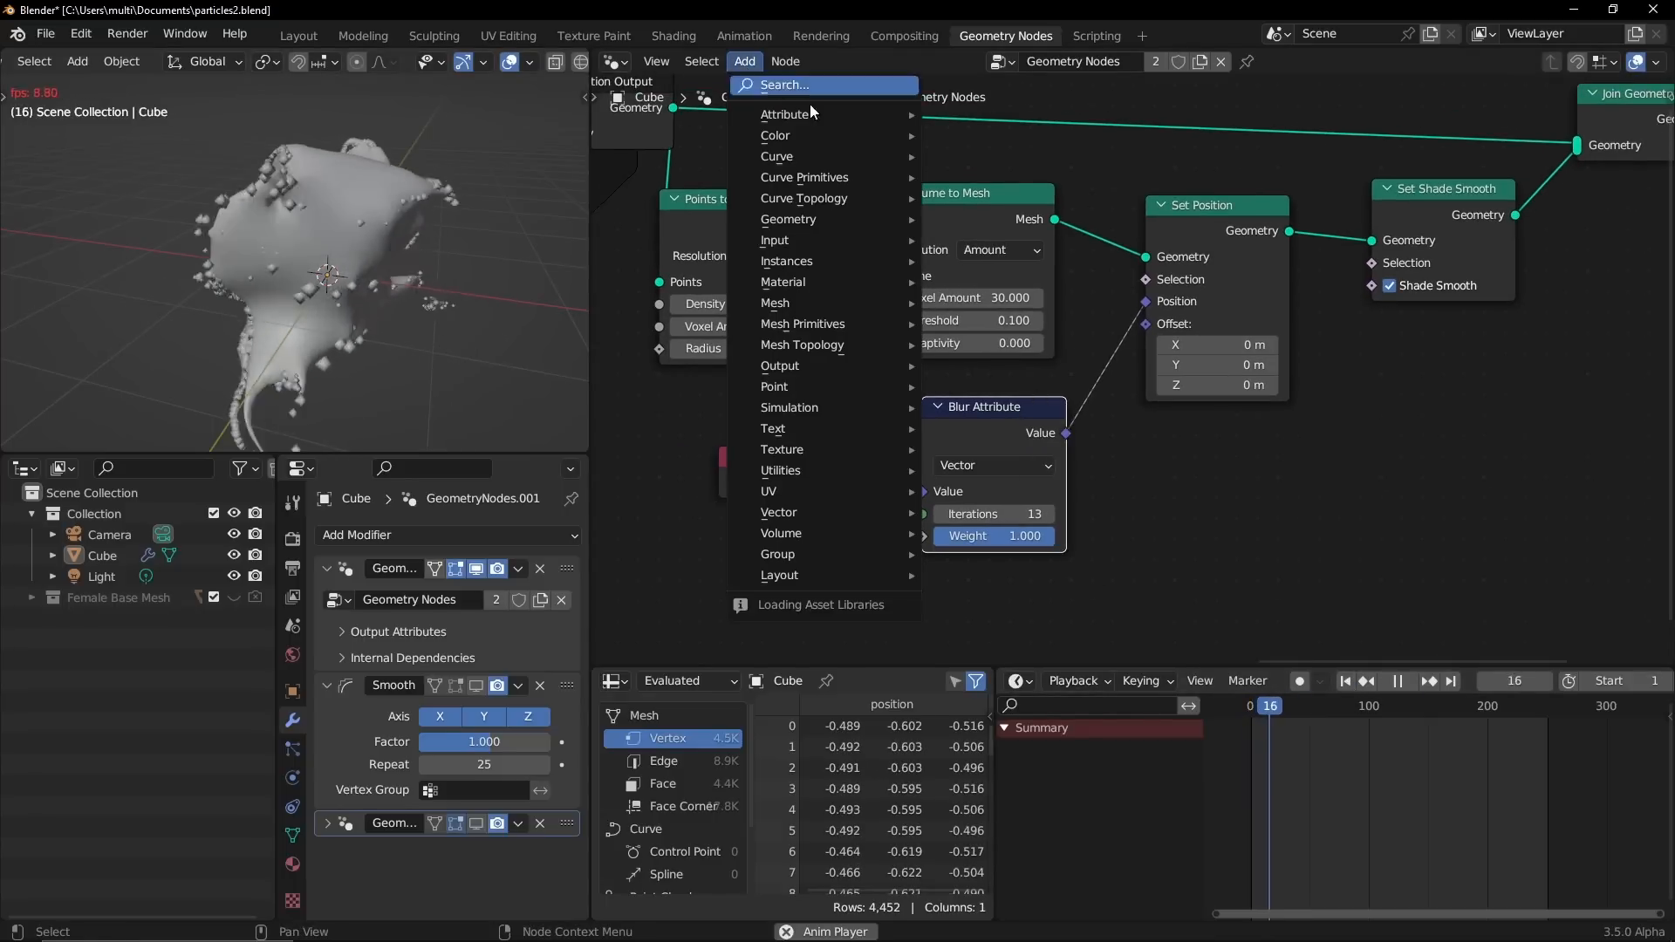
{"action": "mouse_move", "coordinate": [812, 112]}
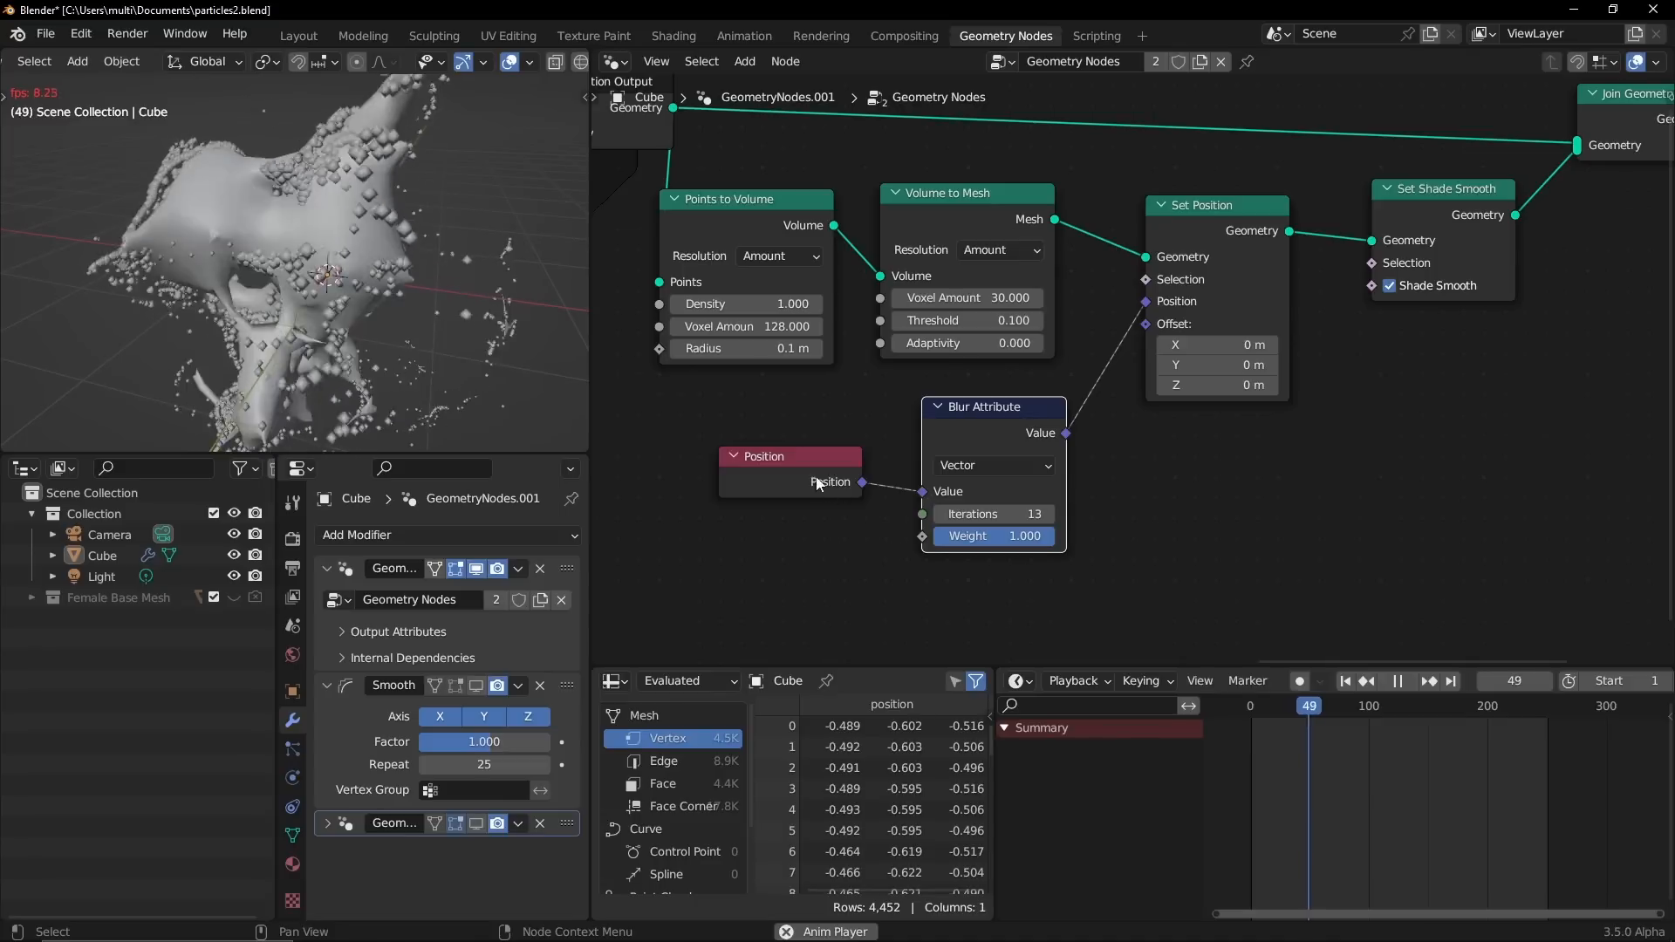
{"action": "key", "text": "space"}
{"action": "mouse_move", "coordinate": [384, 325]}
{"action": "middle_mouse_down"}
{"action": "mouse_move", "coordinate": [411, 358]}
{"action": "mouse_move", "coordinate": [479, 359]}
{"action": "mouse_move", "coordinate": [488, 379]}
{"action": "mouse_move", "coordinate": [491, 327]}
{"action": "middle_mouse_up"}
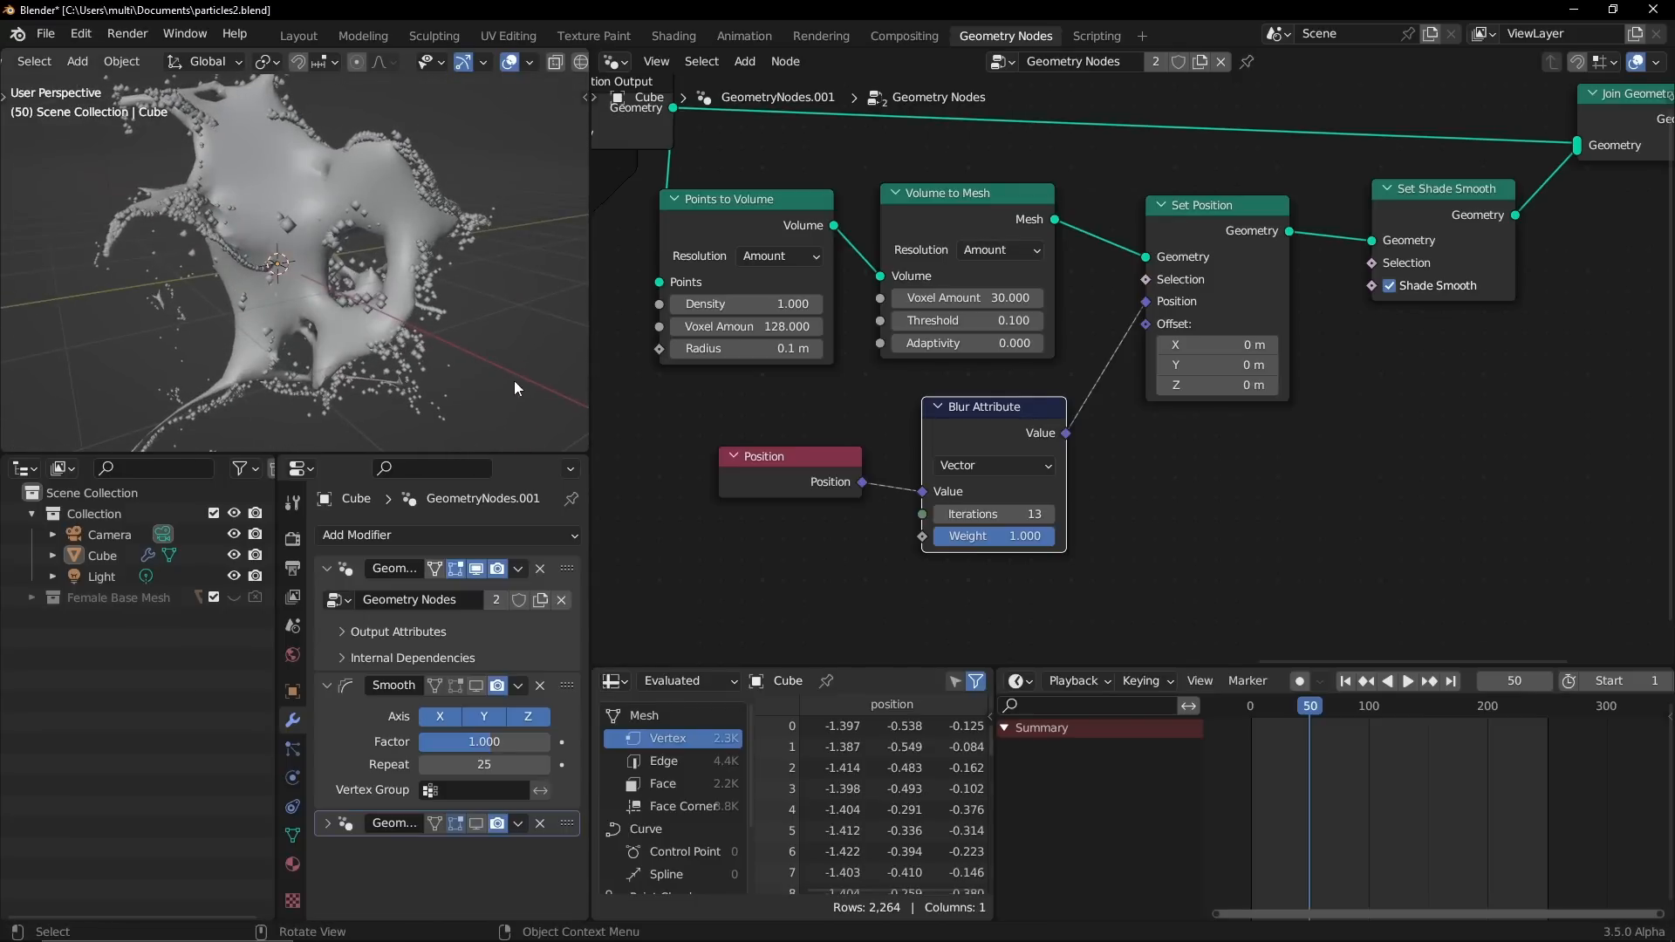
{"action": "middle_click_drag", "start_coordinate": [461, 317], "coordinate": [513, 294]}
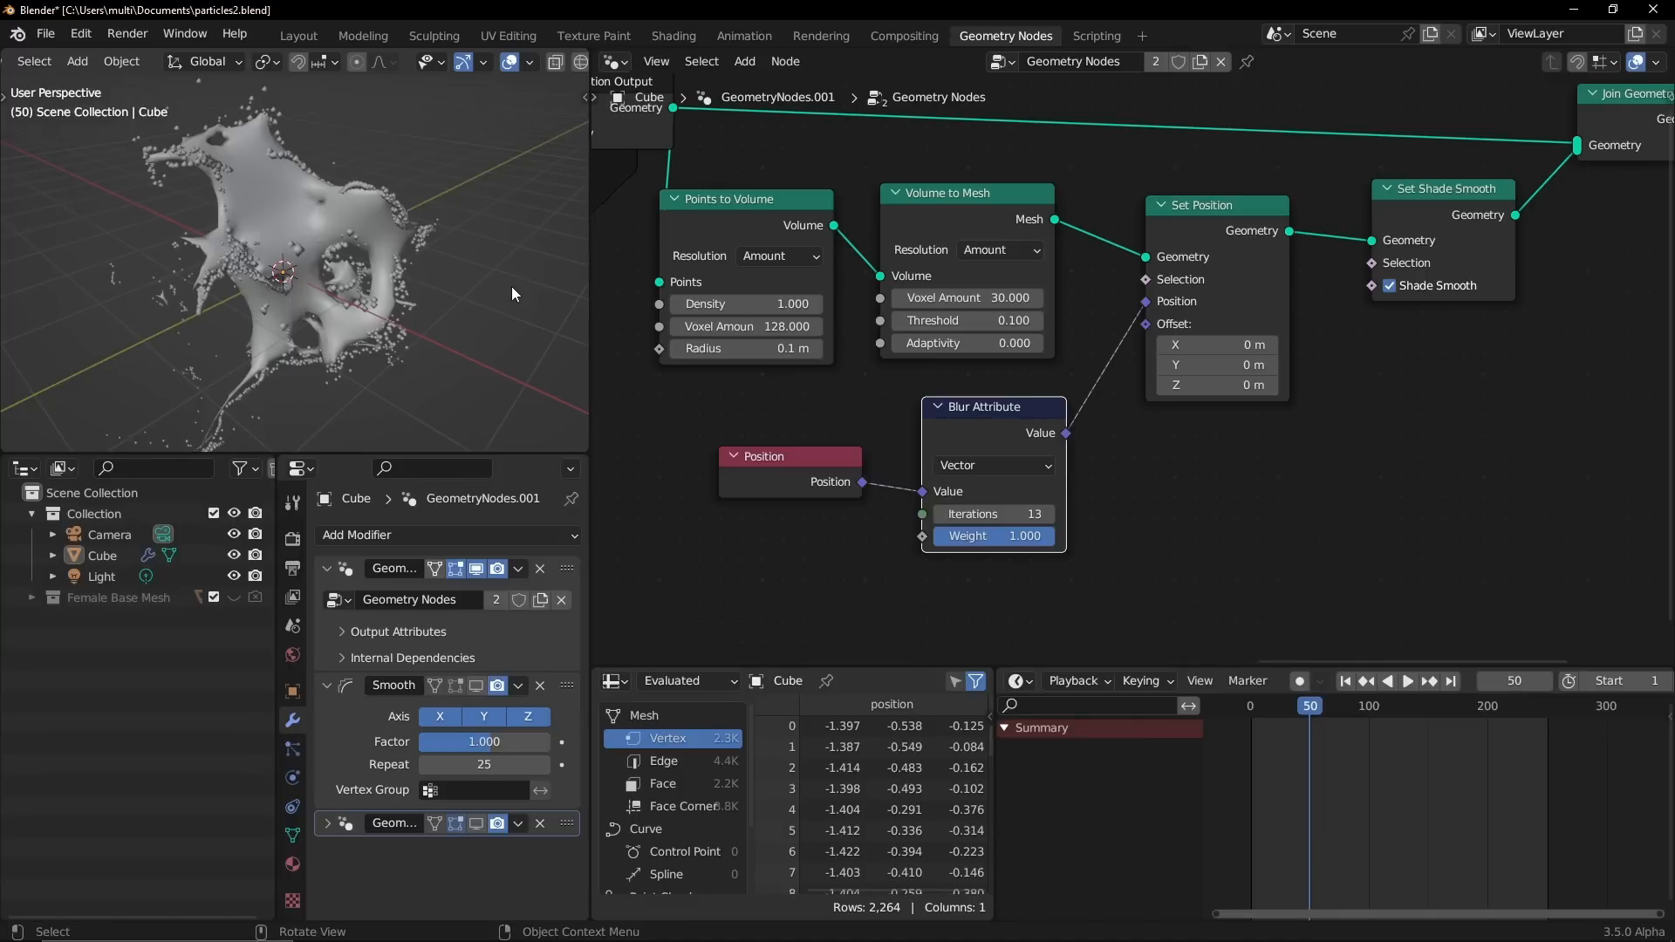